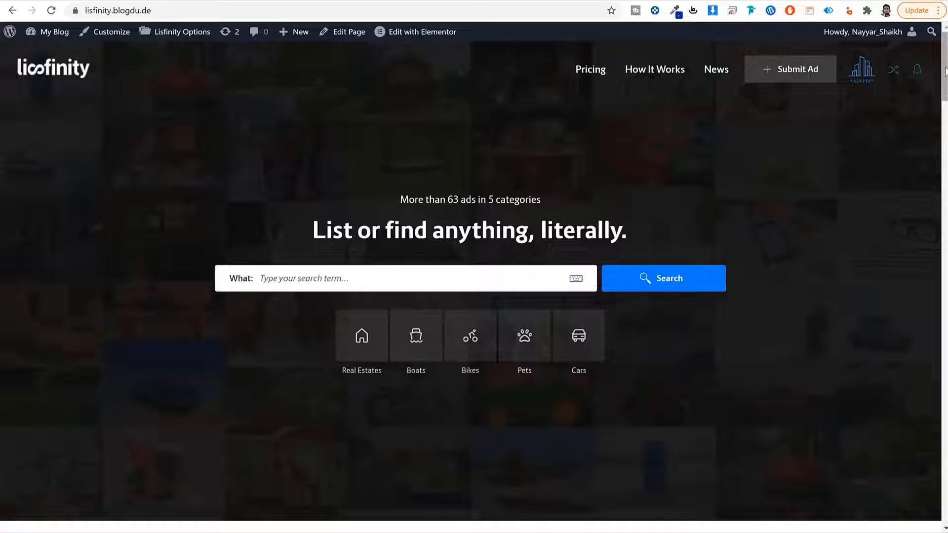
- Start a new ad from the homepage header's Submit Ad button
mouse_move(944, 73)
left_mouse_down()
mouse_move(931, 277)
mouse_move(945, 373)
mouse_move(943, 64)
left_mouse_up()
left_click(781, 76)
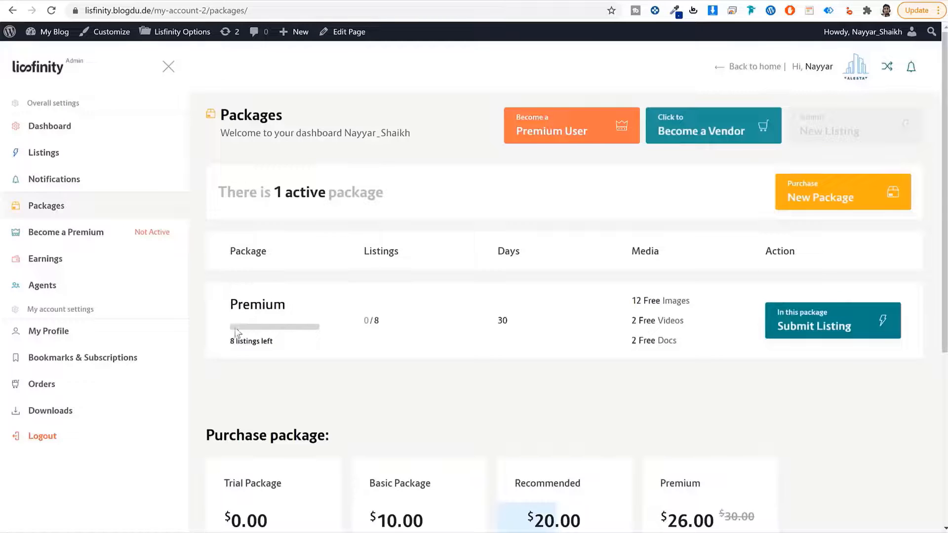
- Review the active Premium package and the Trial Package's limits: 1 ad, 7 days, 4 free images
left_click_drag(288, 308, 225, 310)
scroll(332, 313, "down", 5)
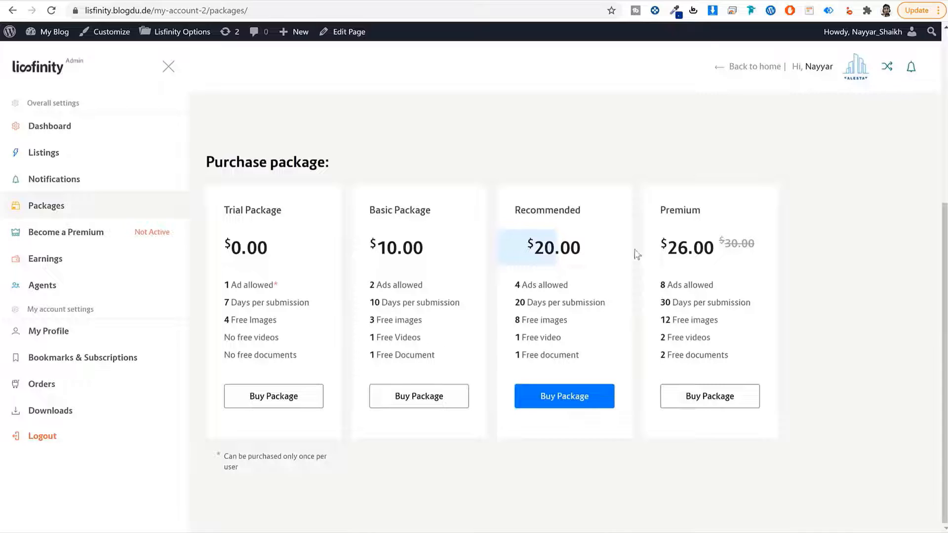
left_click_drag(292, 214, 218, 212)
left_click(296, 217)
left_click_drag(292, 286, 206, 286)
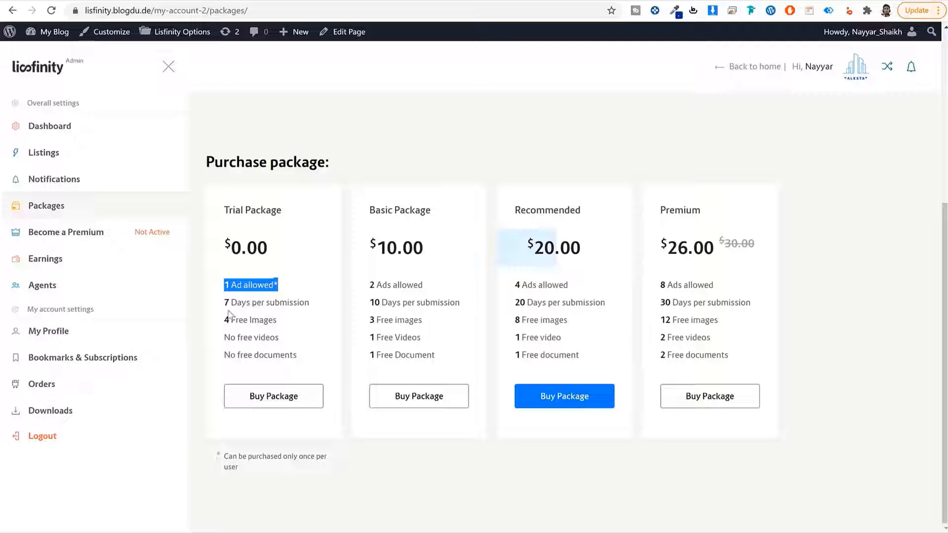
left_click_drag(225, 303, 291, 328)
left_click(291, 327)
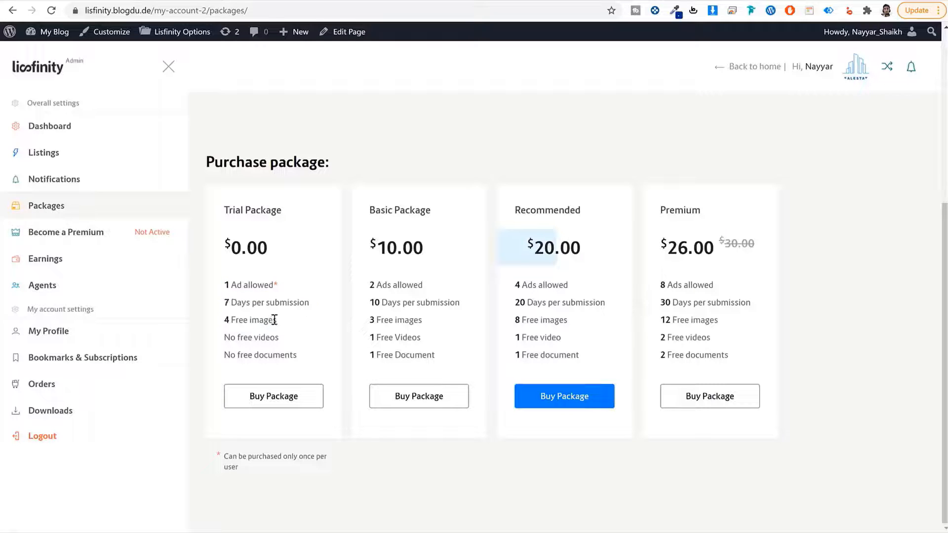
left_click_drag(316, 304, 220, 303)
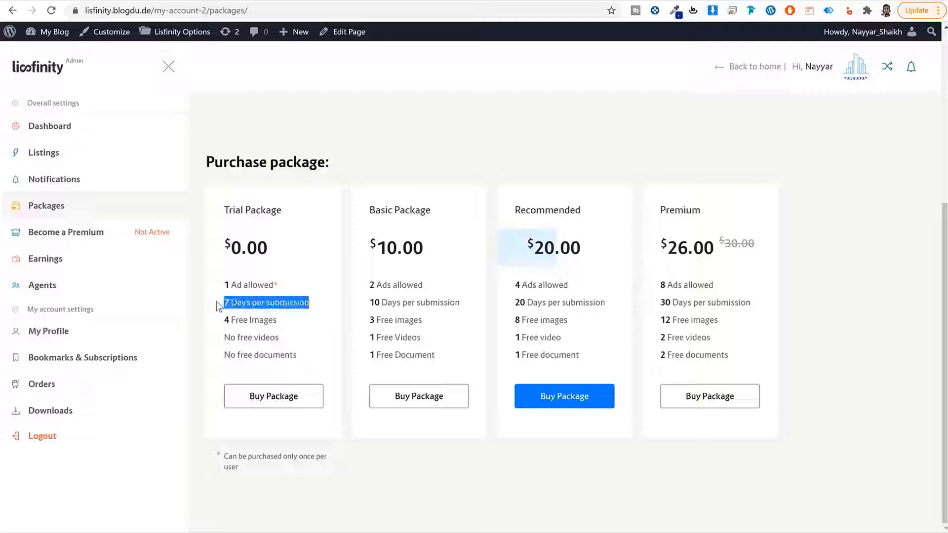
left_click(277, 320)
left_click_drag(280, 324, 304, 353)
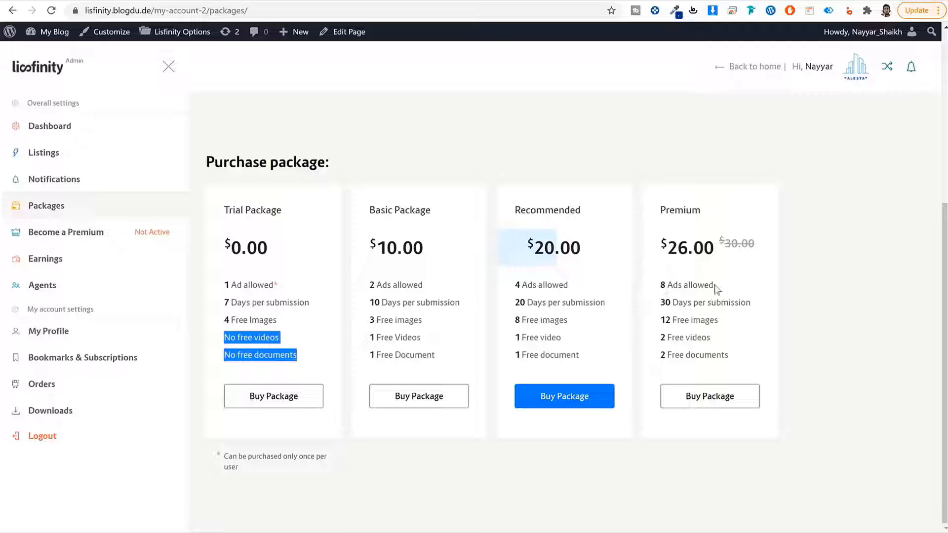
- Review the Premium plan's 8 ads, 30 days and 12 free images, then return to the active package
left_click_drag(714, 287, 644, 287)
left_click_drag(754, 305, 645, 303)
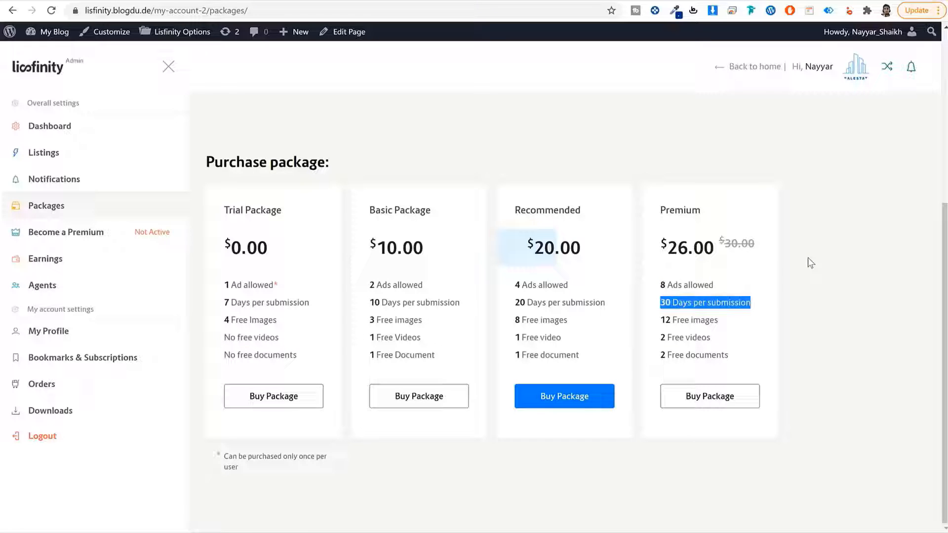
left_click_drag(720, 321, 665, 321)
left_click(665, 321)
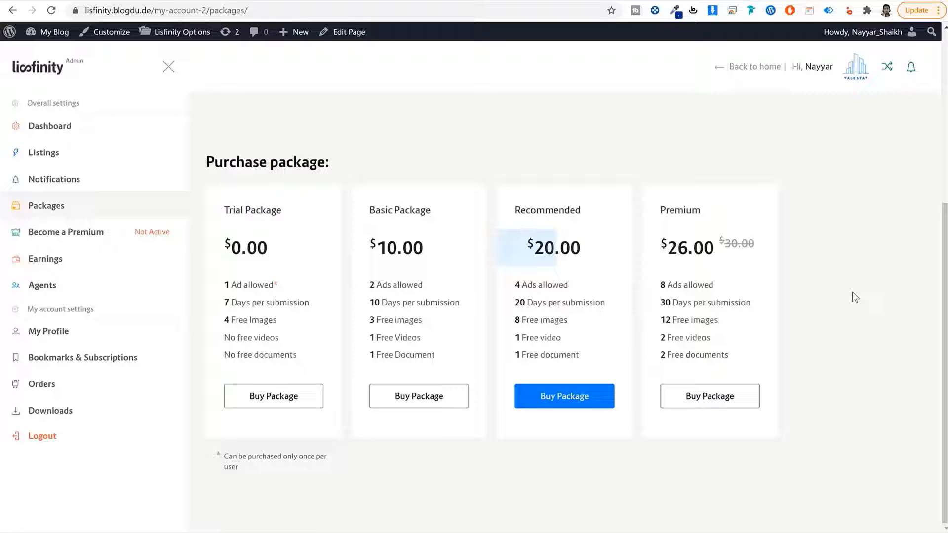
scroll(852, 296, "up", 5)
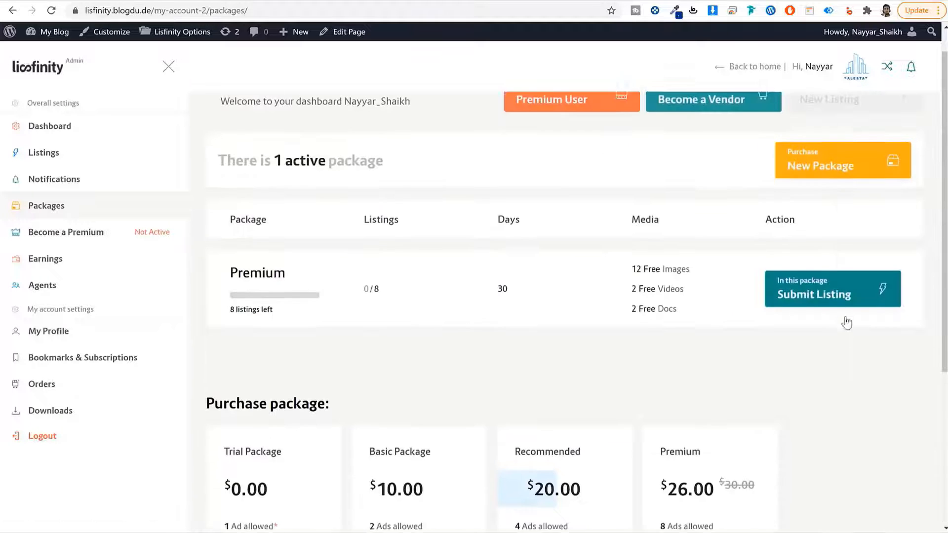
left_click_drag(295, 311, 228, 310)
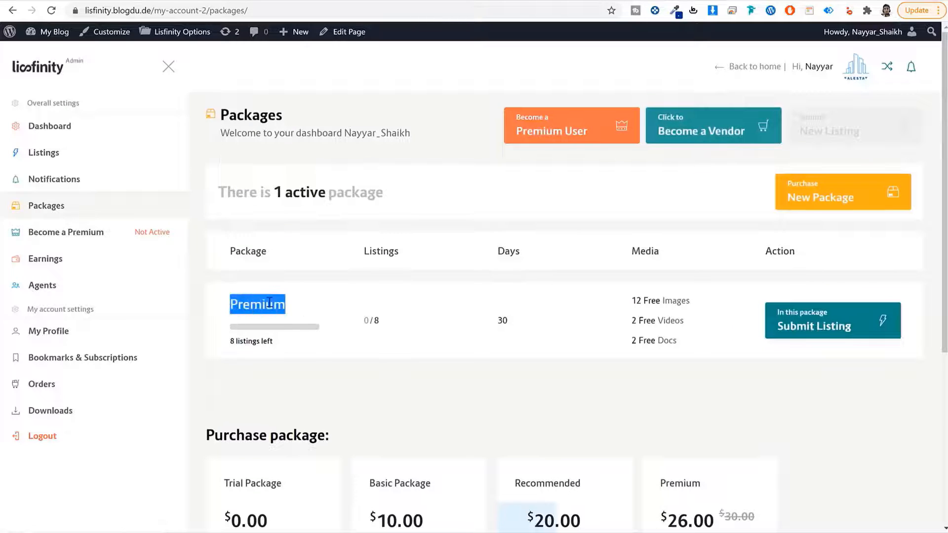
- Start a new listing under the Premium package and look over the form's General step
left_click(835, 323)
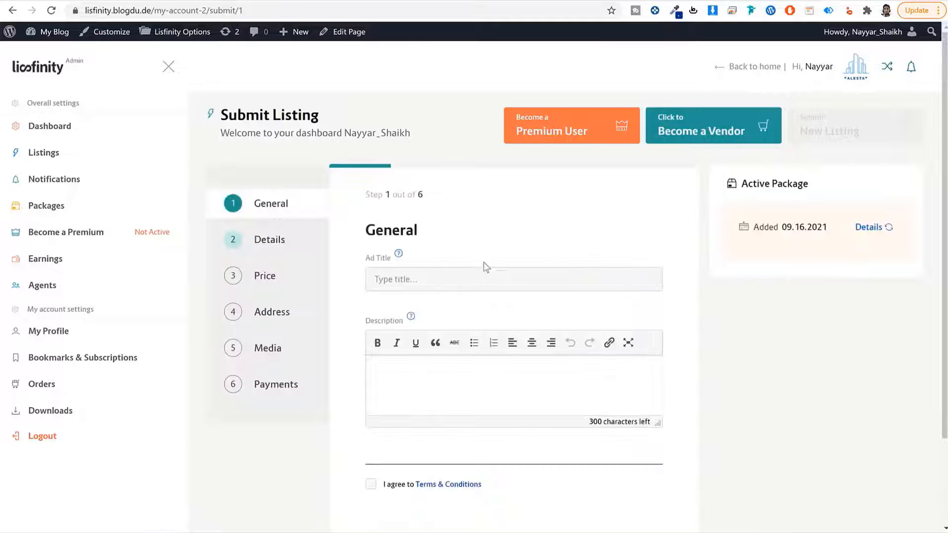
scroll(441, 219, "down", 2)
scroll(449, 292, "up", 2)
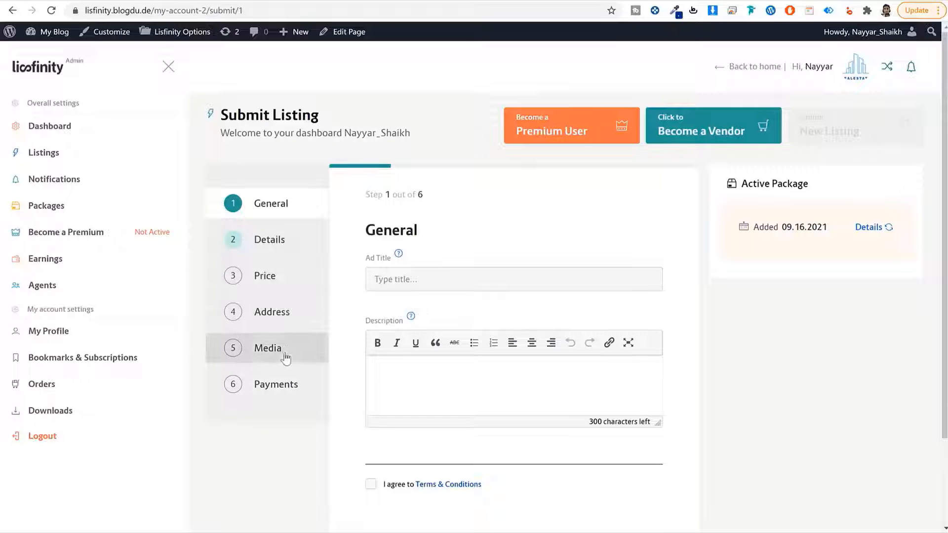
scroll(495, 397, "down", 2)
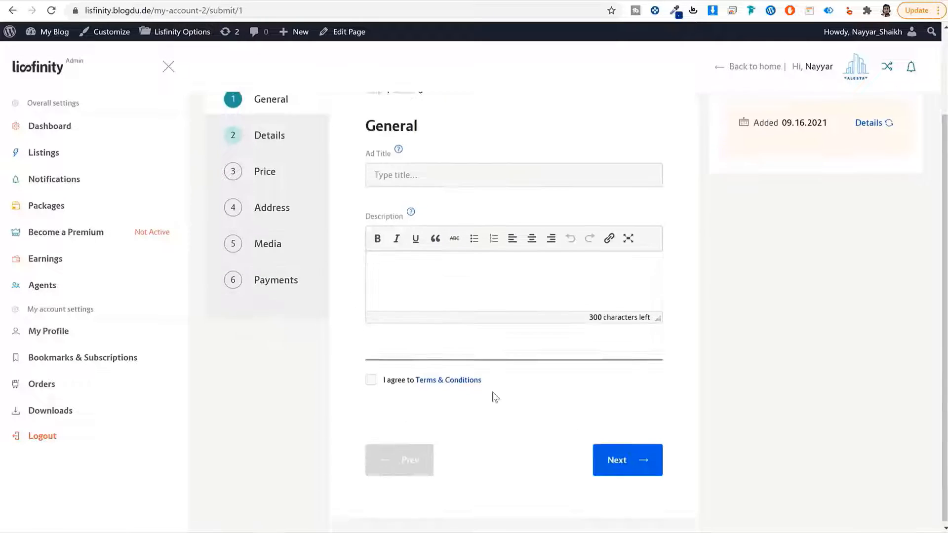
scroll(692, 220, "up", 2)
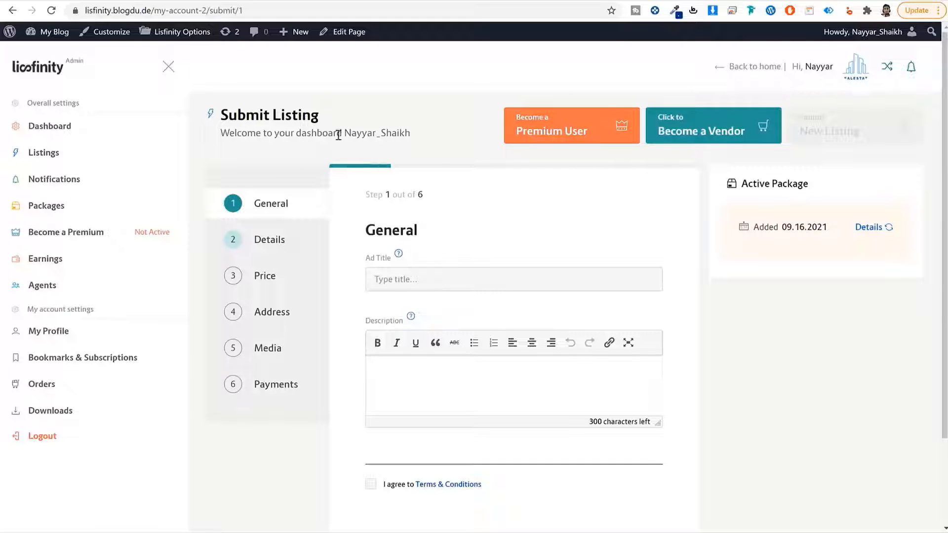
left_click(85, 129)
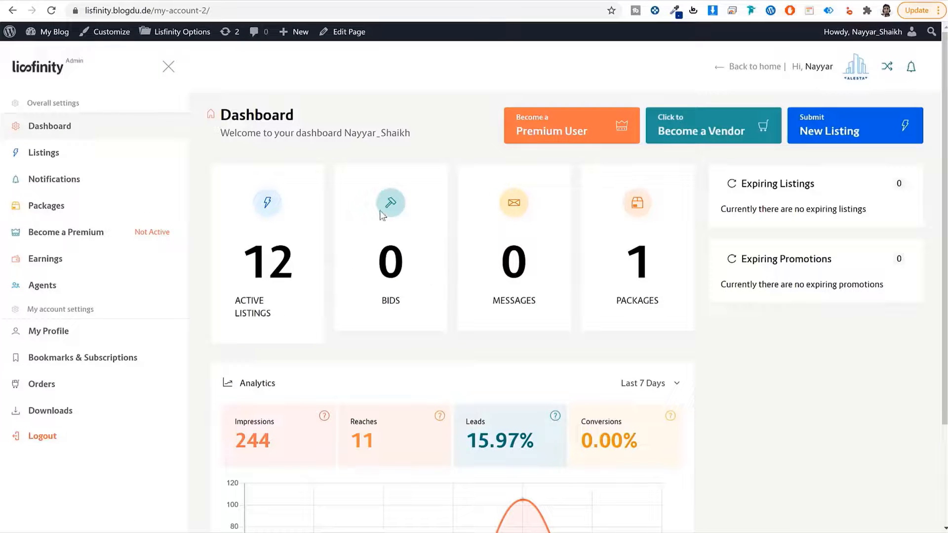
- Check the dashboard's bids and messages counts and scroll down to the analytics chart
left_click_drag(406, 308, 373, 249)
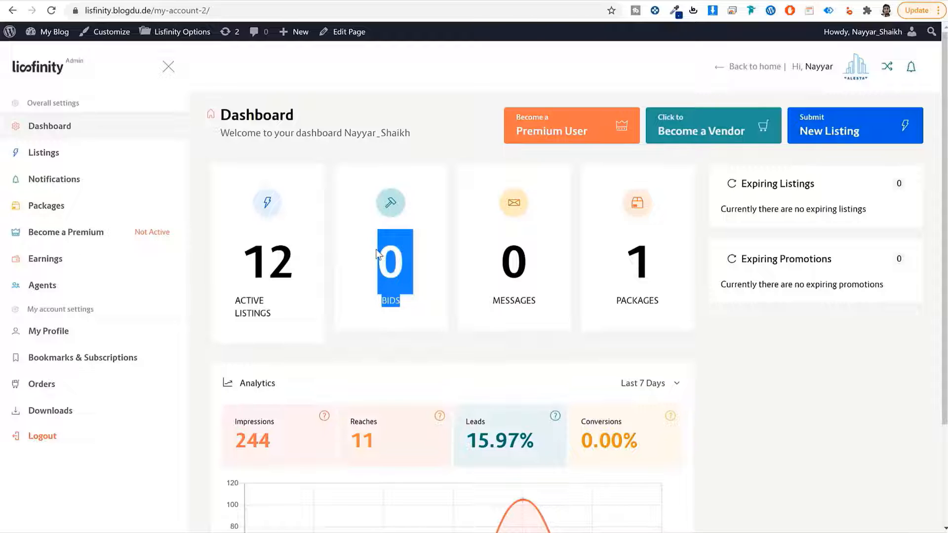
left_click(413, 286)
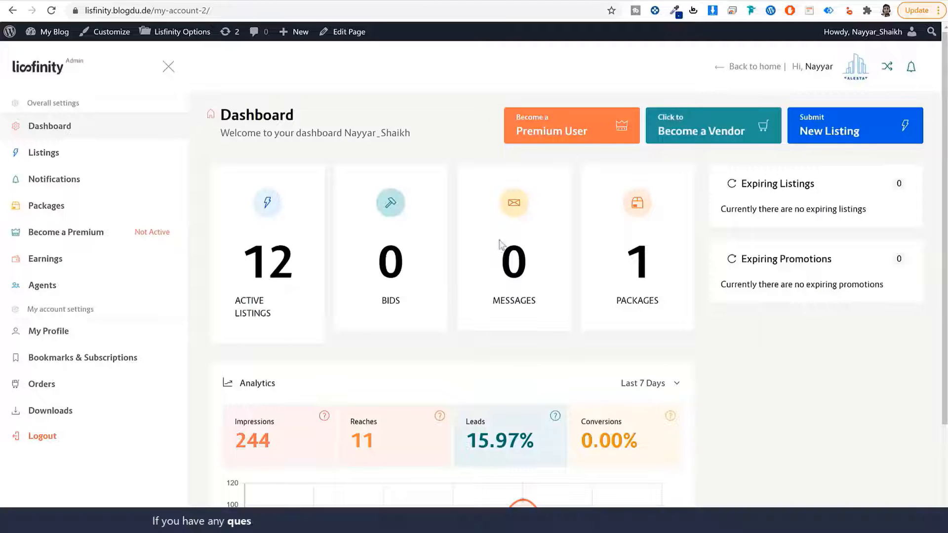
left_click_drag(494, 251, 543, 304)
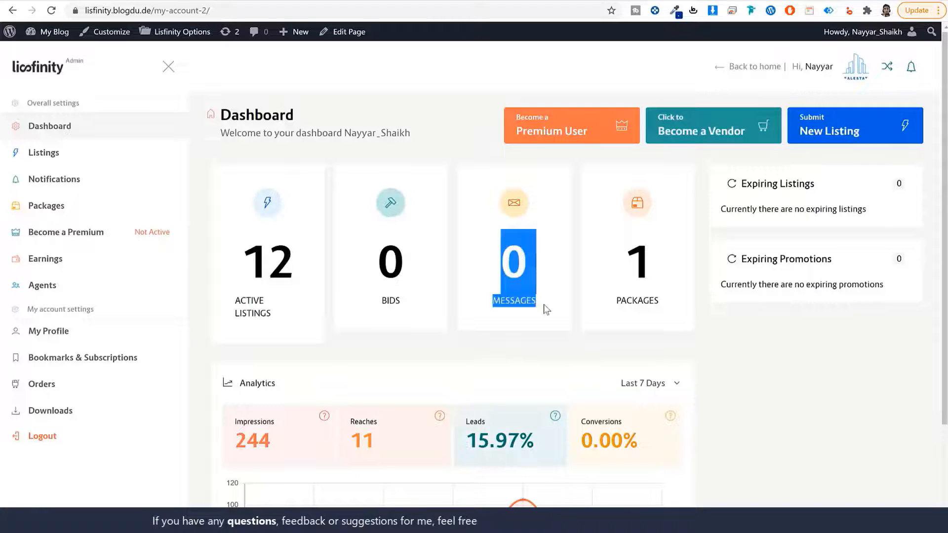
left_click(544, 304)
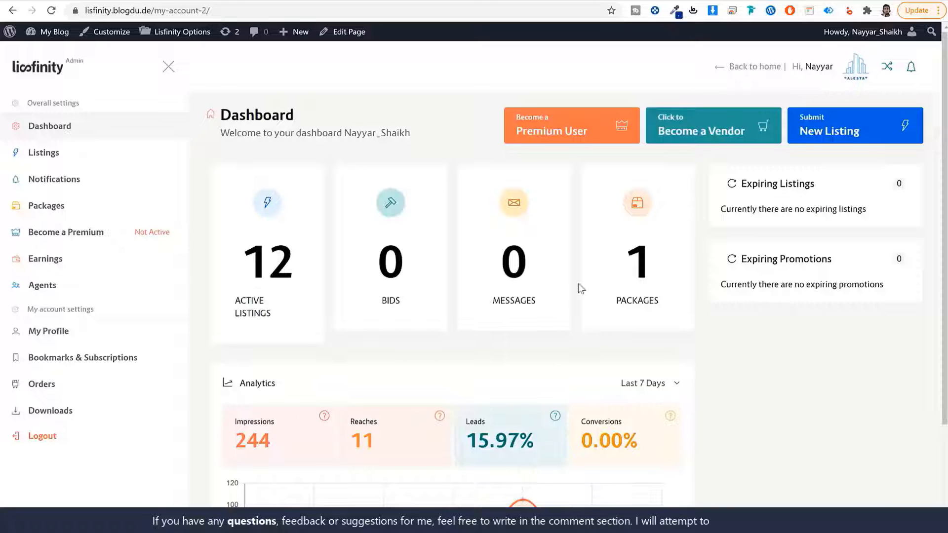
scroll(765, 406, "down", 3)
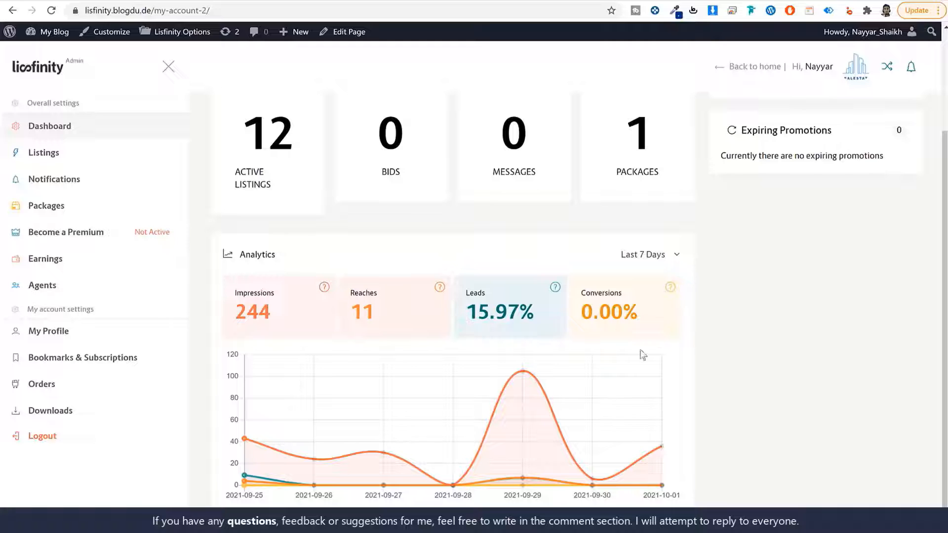
scroll(746, 395, "up", 3)
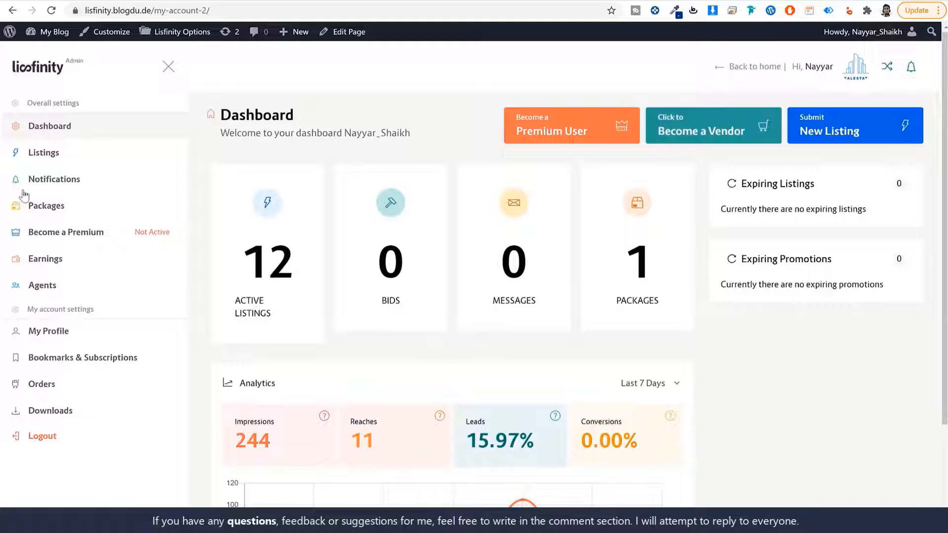
left_click(44, 154)
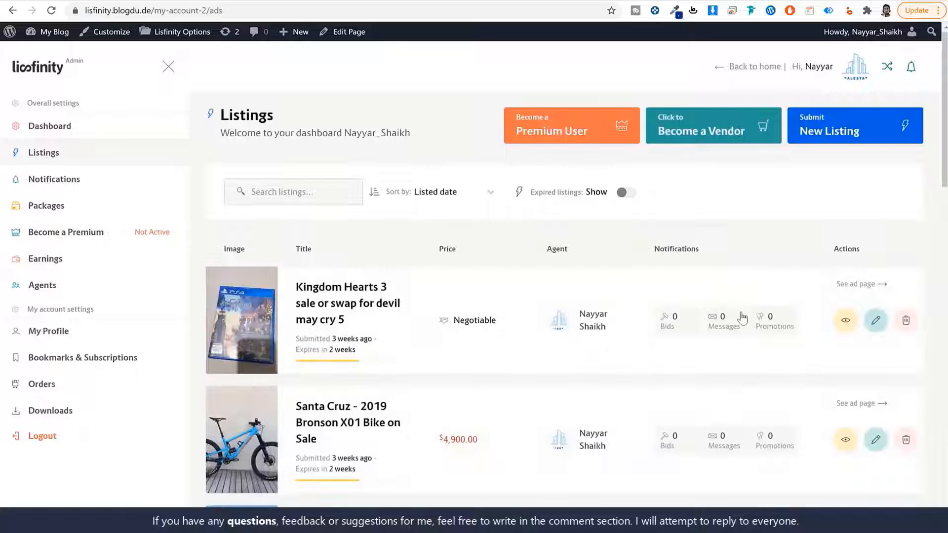
- Scroll through the submitted listings table and open the Kingdom Hearts 3 listing's promotions
scroll(754, 337, "down", 5)
scroll(752, 333, "down", 5)
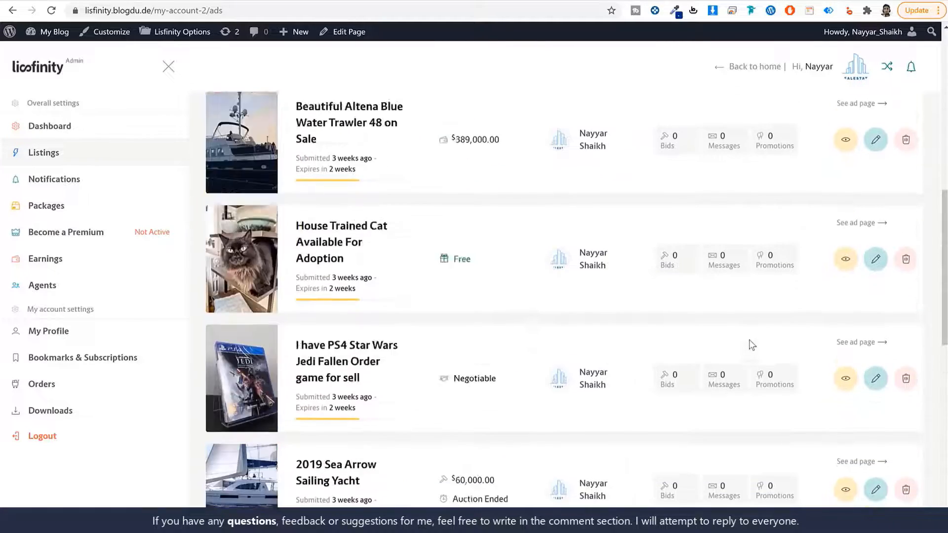
scroll(751, 336, "up", 10)
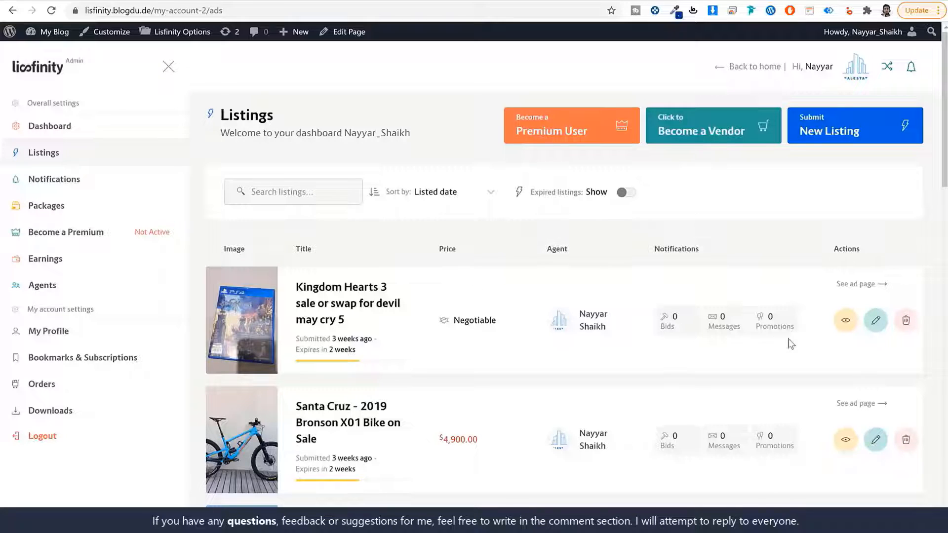
left_click(770, 320)
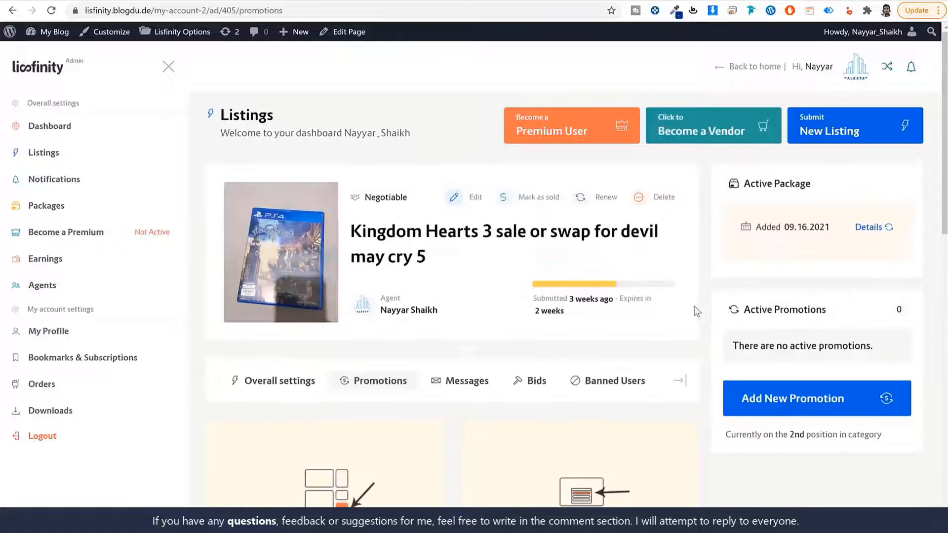
- Scroll through the Kingdom Hearts 3 promotions, such as Single Ad - Advertise at $8.00 per day
scroll(714, 311, "down", 1)
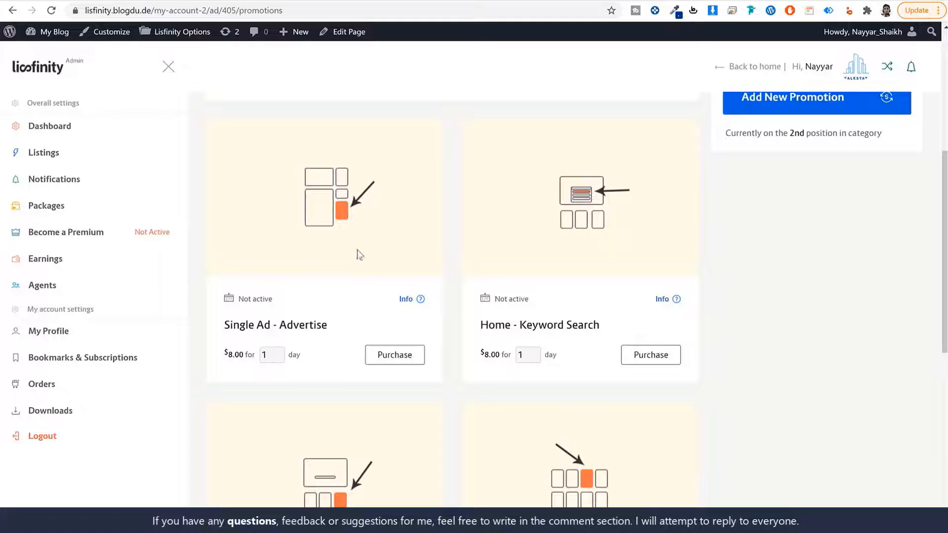
scroll(772, 321, "down", 5)
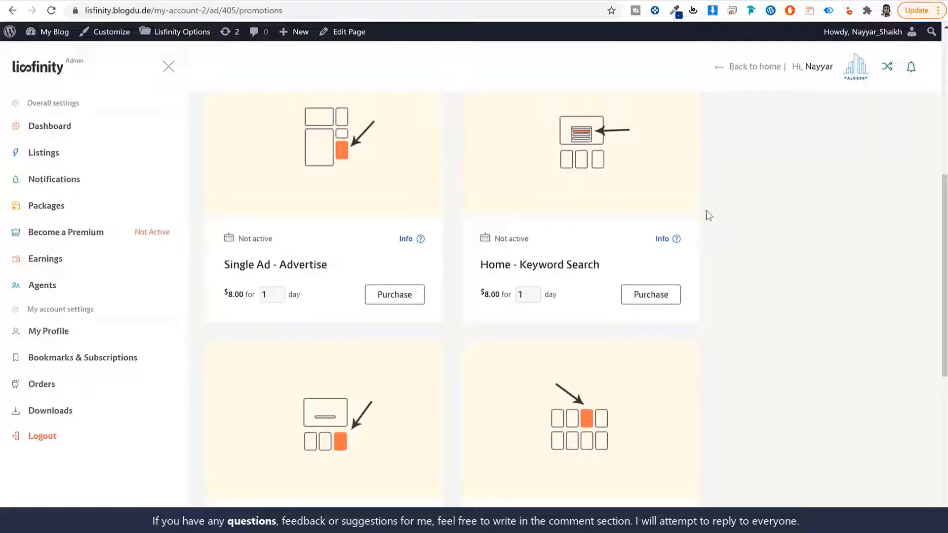
scroll(733, 332, "down", 2)
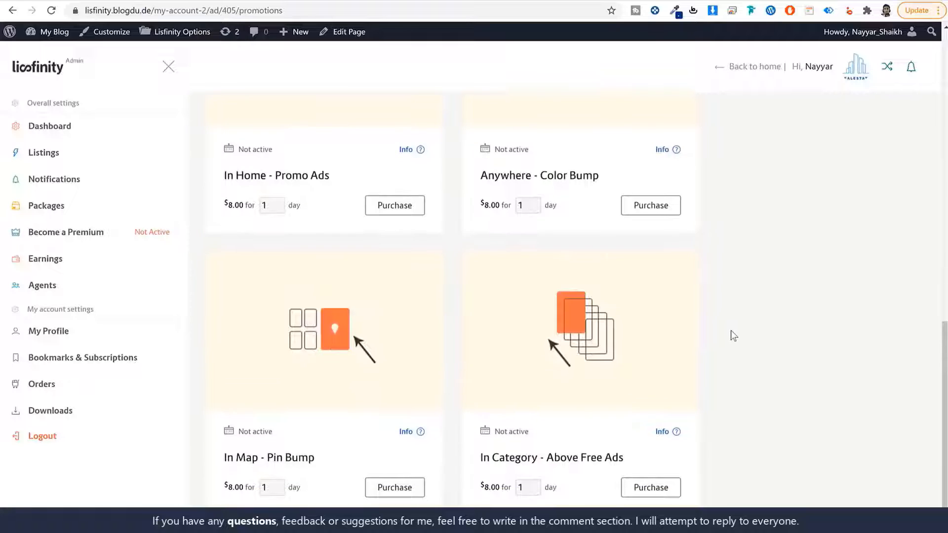
scroll(731, 341, "up", 1)
scroll(731, 346, "up", 8)
scroll(363, 440, "down", 2)
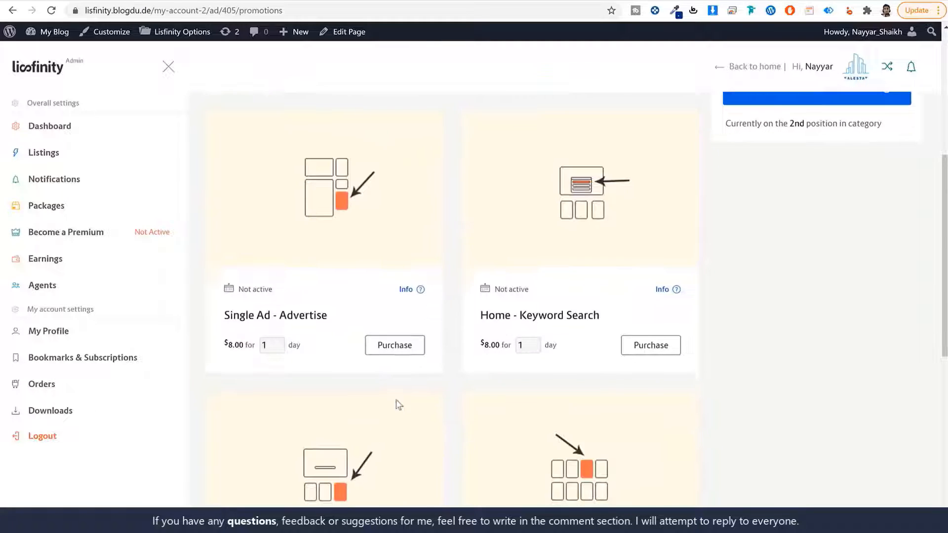
scroll(396, 402, "up", 3)
scroll(800, 401, "down", 4)
scroll(831, 327, "up", 5)
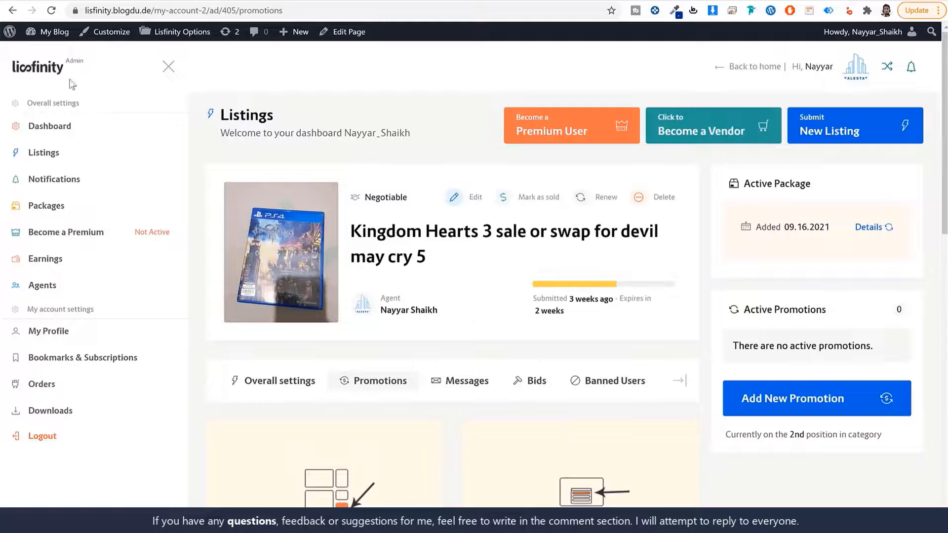
left_click(51, 71)
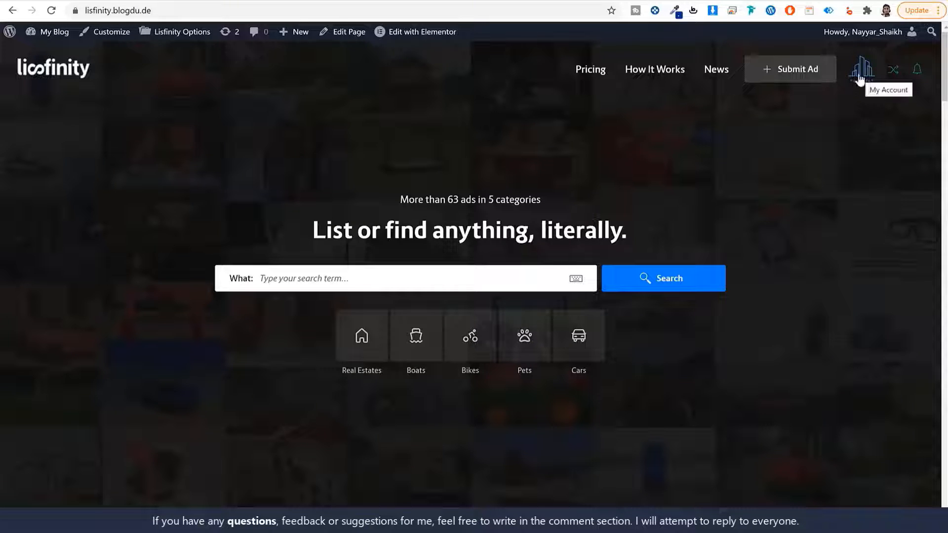
- Check the site's notifications and browse the home page's popular category cards
left_click(917, 75)
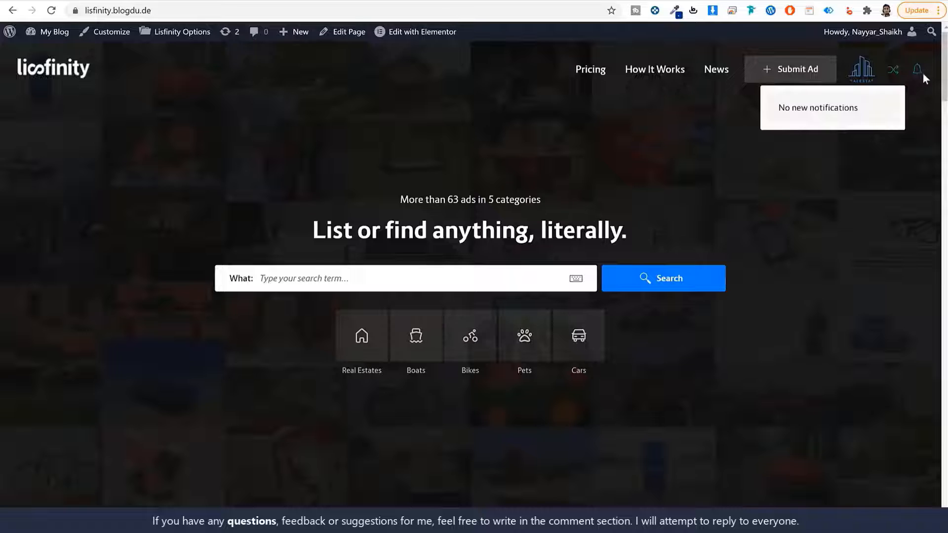
left_click(905, 155)
scroll(739, 328, "down", 15)
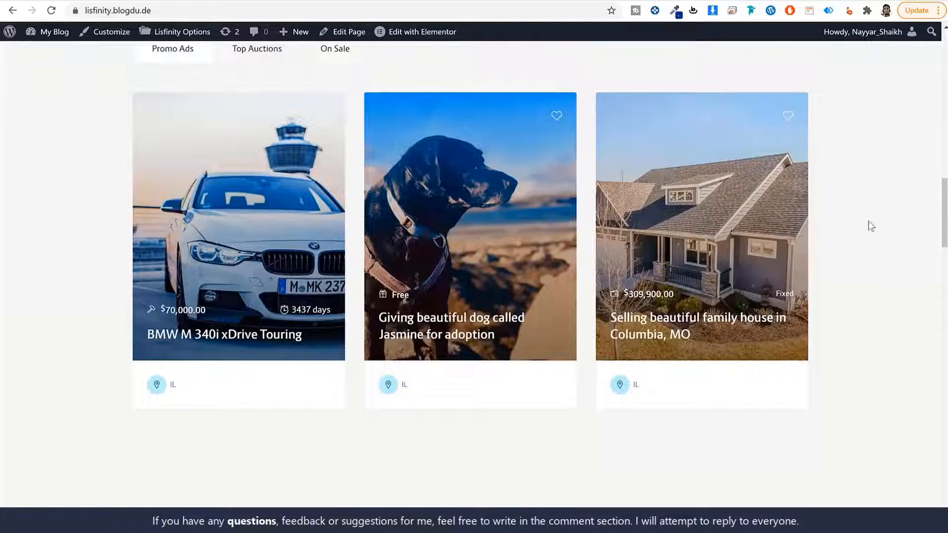
scroll(892, 227, "up", 5)
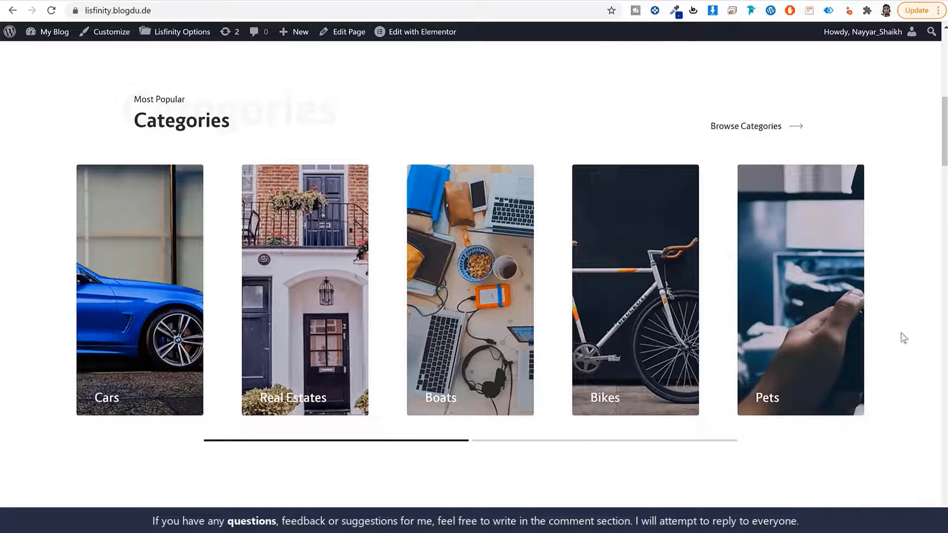
left_click_drag(624, 323, 813, 316)
scroll(911, 286, "down", 8)
scroll(911, 286, "down", 3)
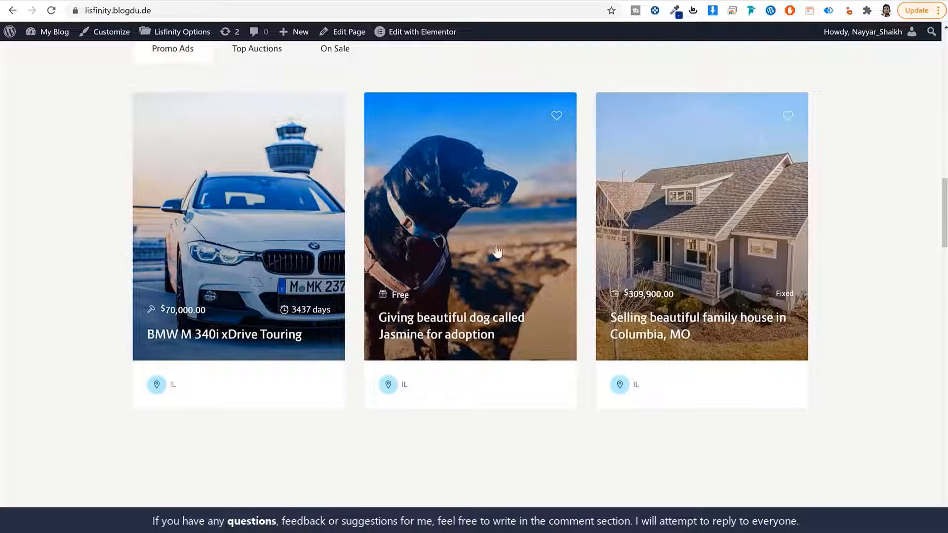
- Open the BMW M 340i xDrive Touring and Columbia house ads in new tabs, then view the BMW one
right_click(208, 190)
left_click(247, 200)
right_click(673, 231)
left_click(696, 240)
left_click(223, 1)
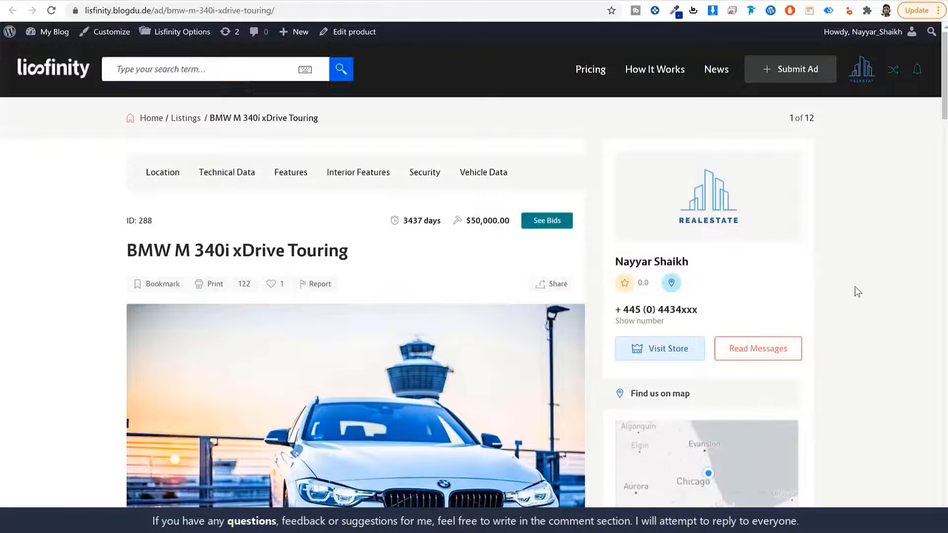
- Like and bookmark the BMW M 340i xDrive Touring listing
scroll(854, 286, "down", 3)
scroll(855, 286, "up", 2)
left_click_drag(136, 183, 344, 169)
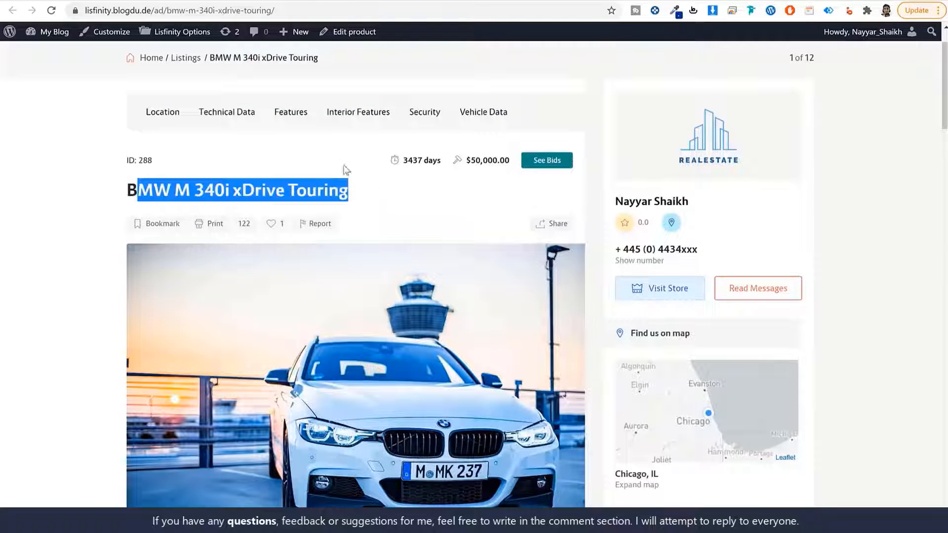
scroll(355, 216, "down", 1)
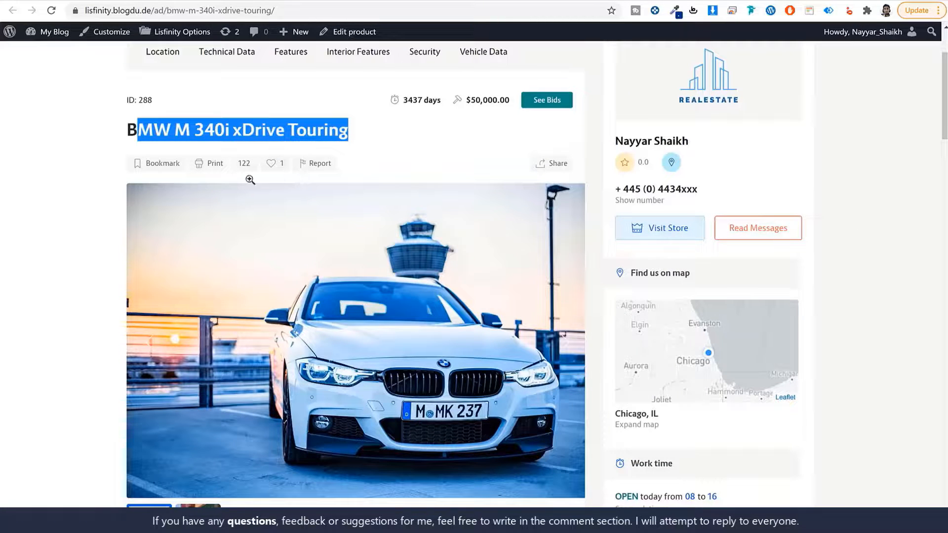
left_click(272, 165)
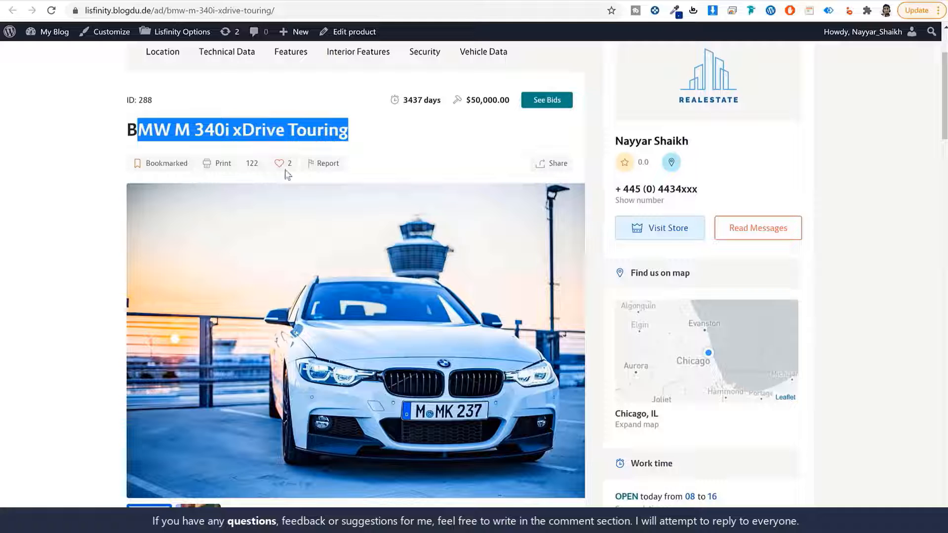
- Review the BMW ad's Location and Technical Data, including Condition, Make and Mileage
scroll(855, 283, "down", 5)
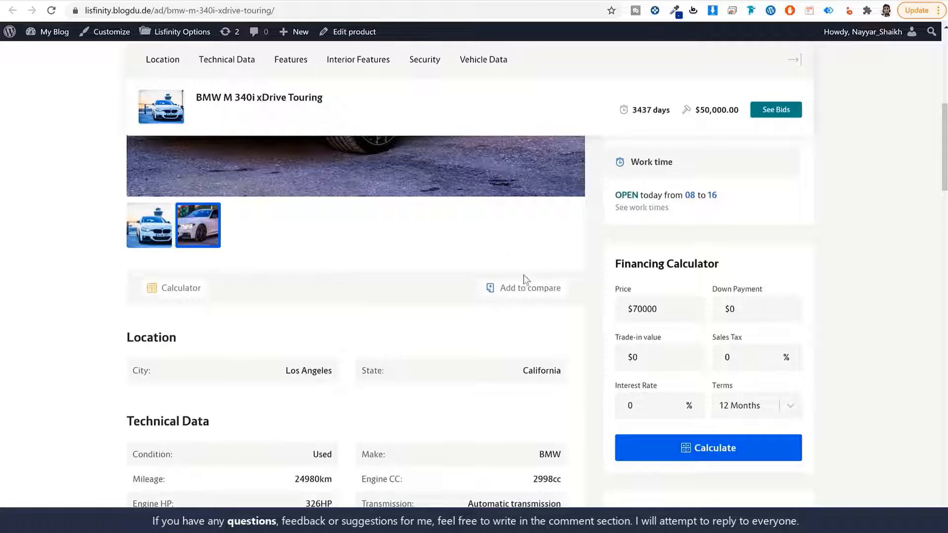
scroll(563, 283, "down", 5)
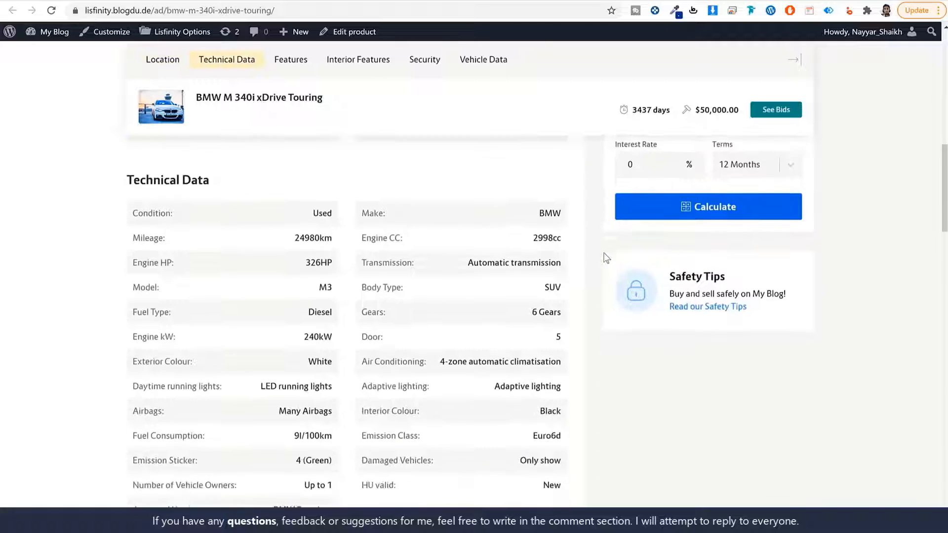
scroll(471, 266, "up", 1)
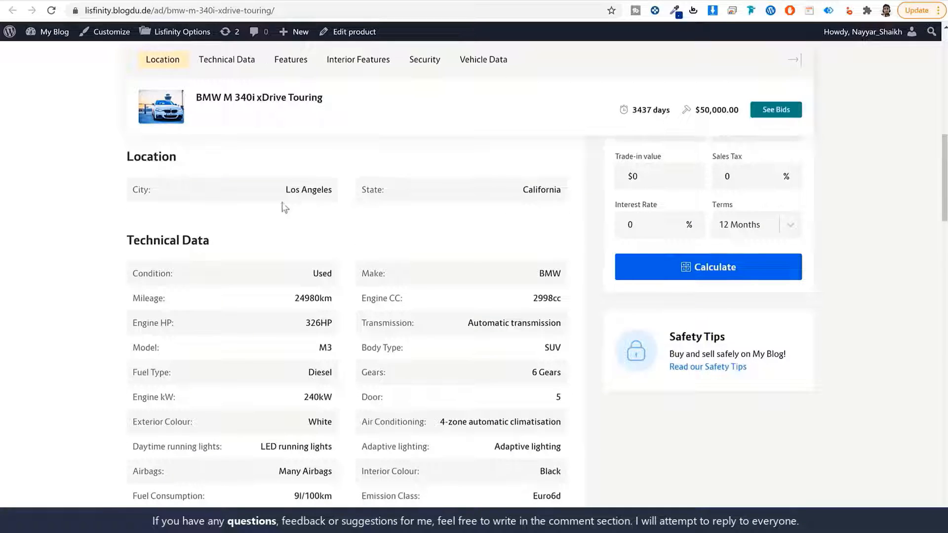
left_click_drag(178, 157, 123, 161)
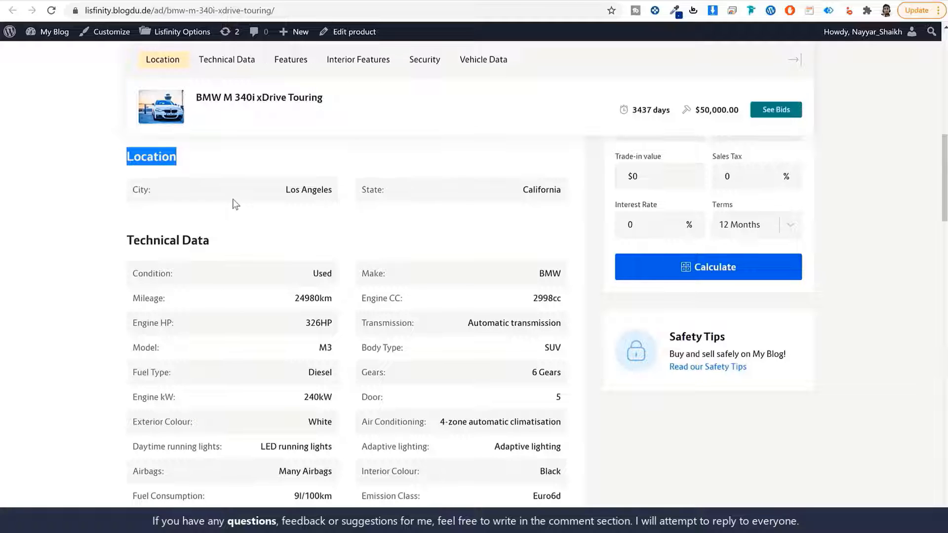
scroll(232, 202, "down", 2)
scroll(254, 206, "up", 1)
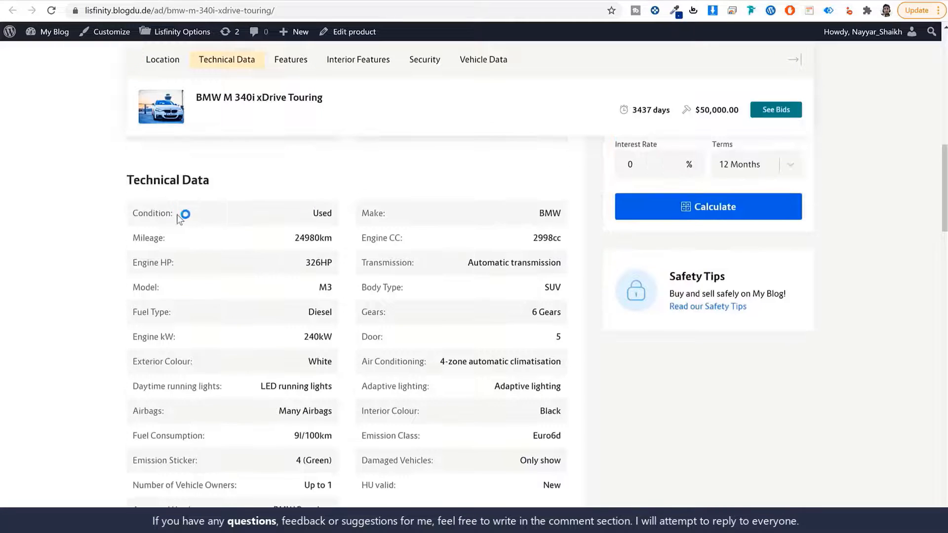
left_click_drag(173, 213, 124, 214)
left_click_drag(393, 215, 339, 216)
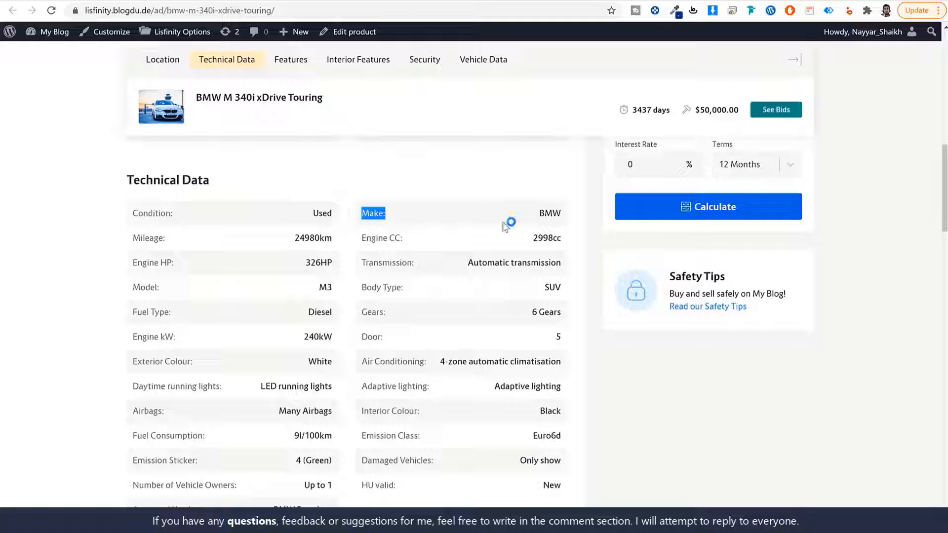
left_click_drag(167, 239, 129, 239)
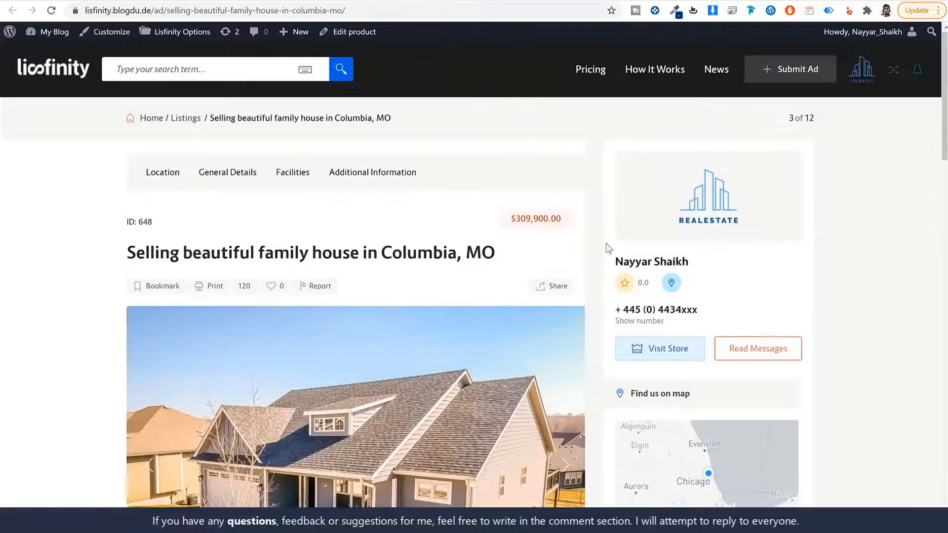
- Review the house's General Details: Condition, Property Type, Storey, Lot Size, Floor and Parking Space
scroll(738, 271, "down", 3)
scroll(843, 265, "down", 8)
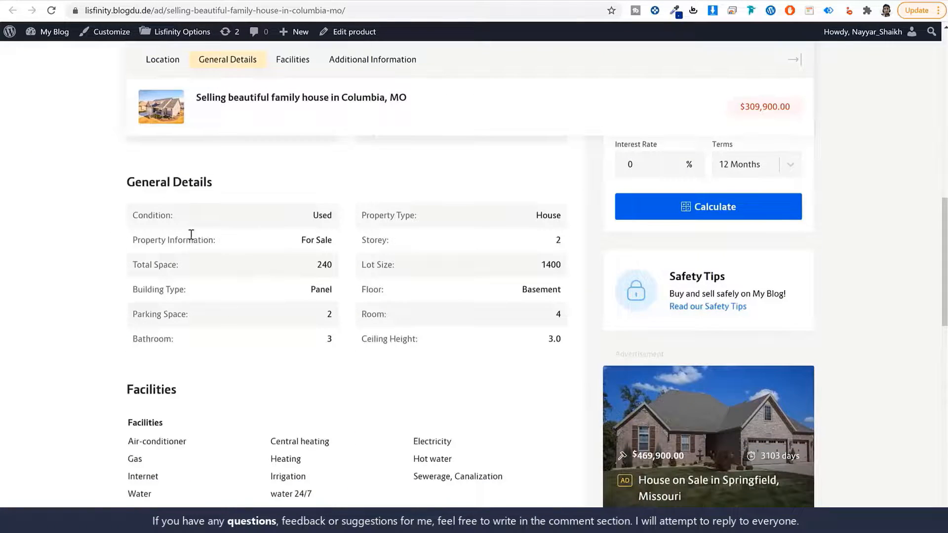
left_click_drag(185, 220, 116, 218)
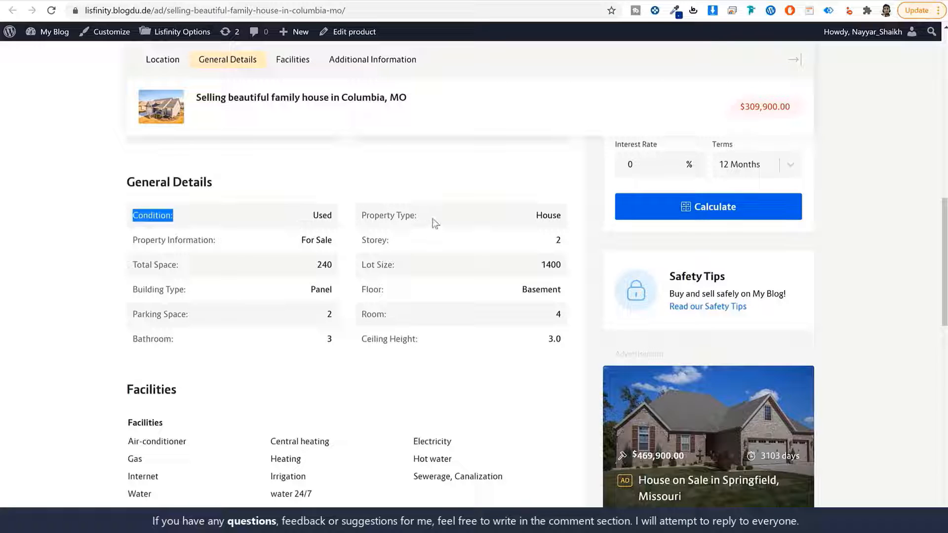
left_click_drag(434, 223, 353, 222)
left_click_drag(393, 246, 351, 245)
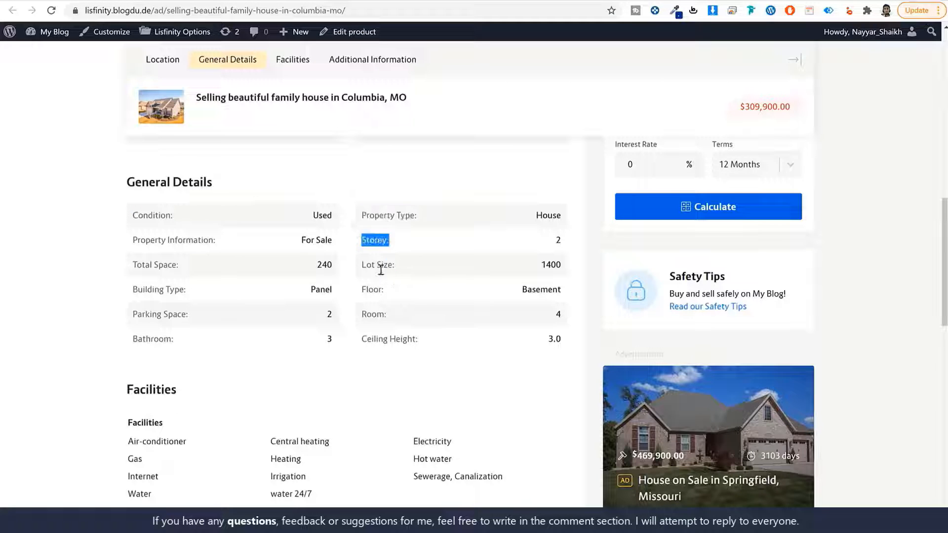
left_click_drag(396, 271, 330, 292)
left_click_drag(366, 316, 292, 315)
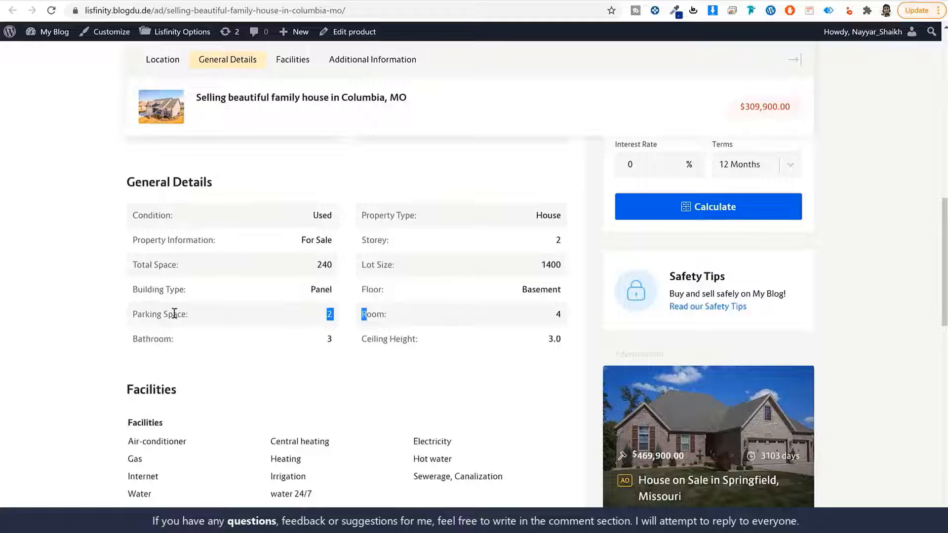
left_click_drag(181, 315, 120, 314)
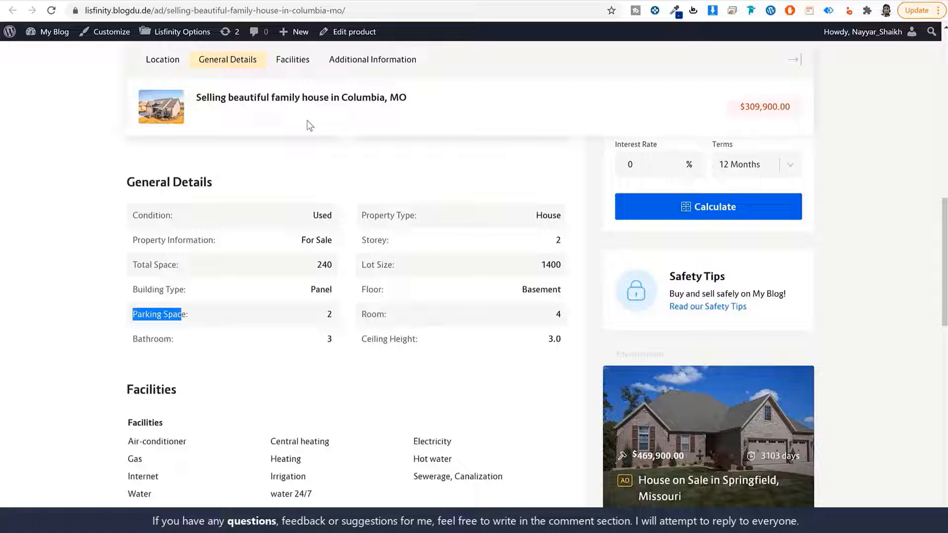
- Scroll through the house's facilities and $309900 financing calculator, then go back to the home page
scroll(889, 236, "down", 1)
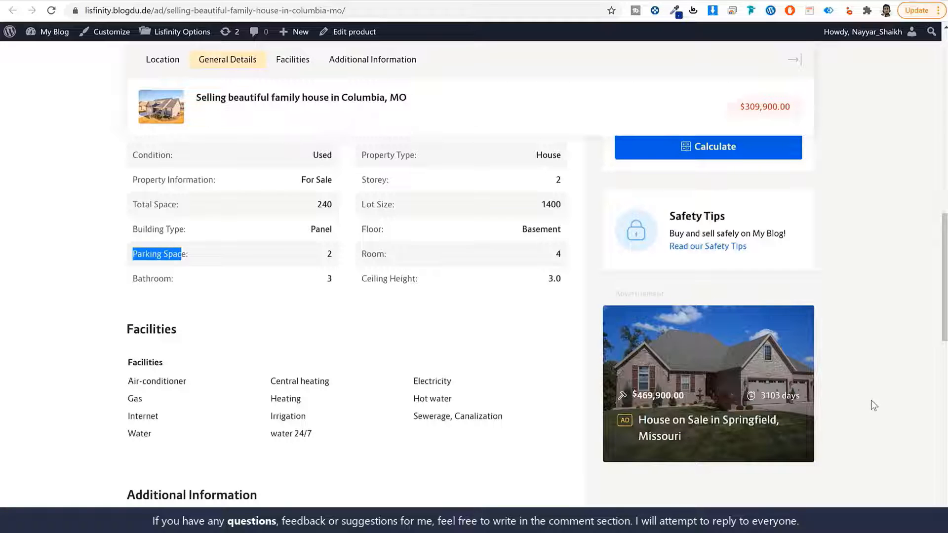
scroll(870, 400, "down", 1)
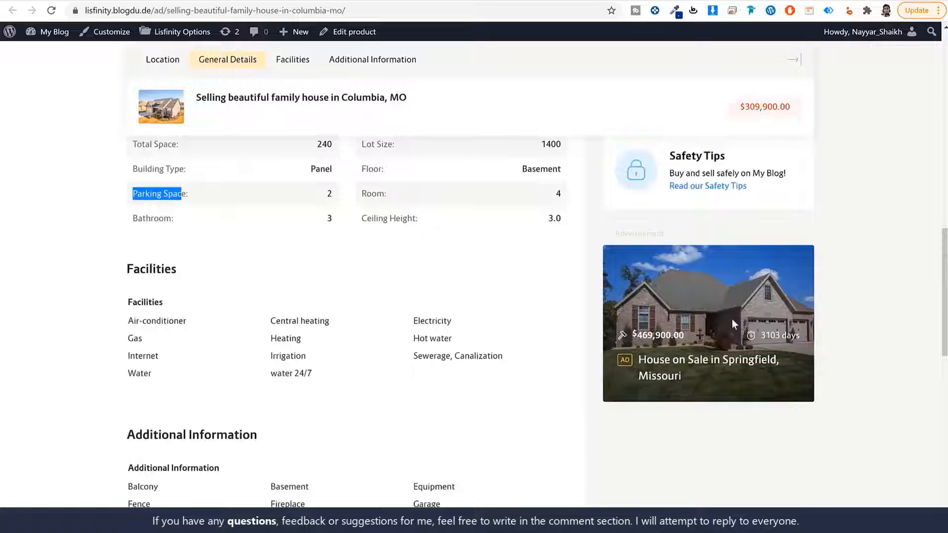
scroll(821, 374, "down", 8)
scroll(822, 377, "up", 16)
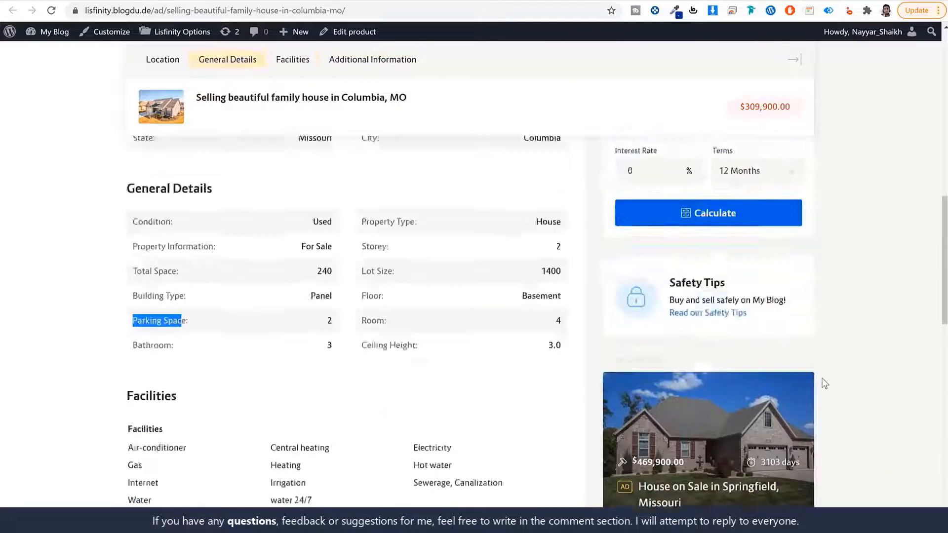
scroll(825, 383, "up", 5)
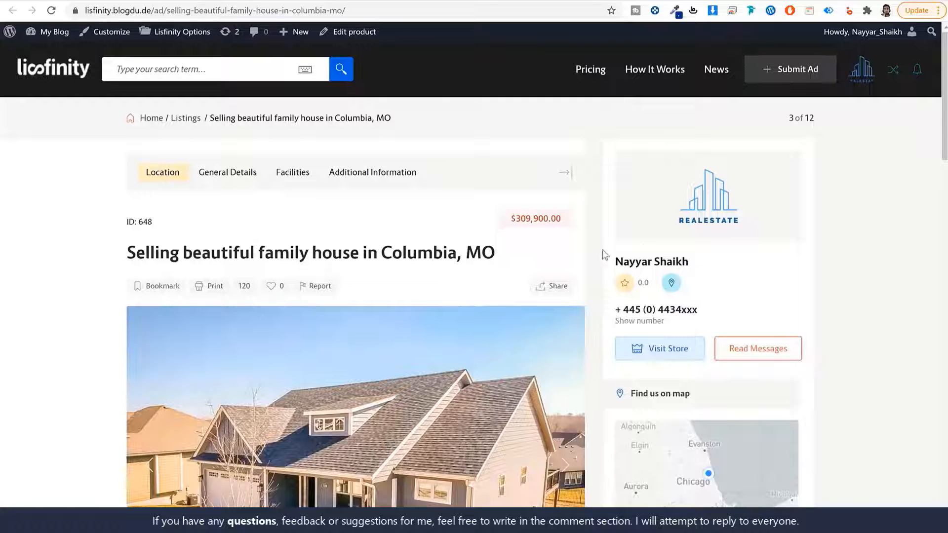
scroll(794, 274, "down", 5)
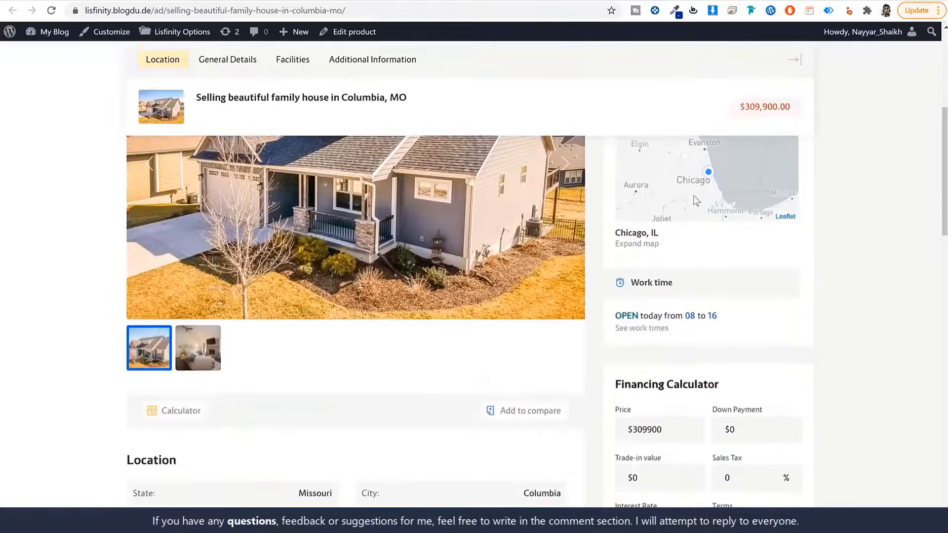
scroll(716, 344, "down", 5)
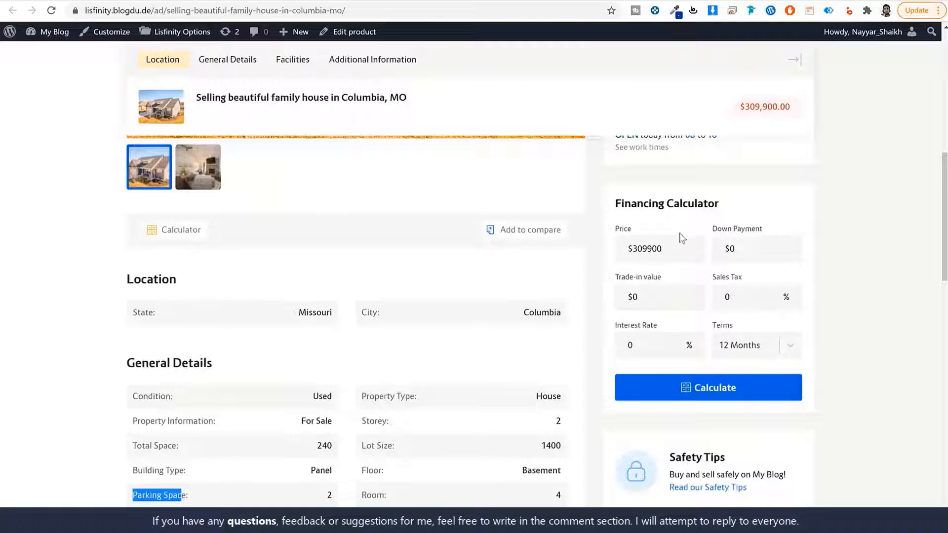
left_click(883, 239)
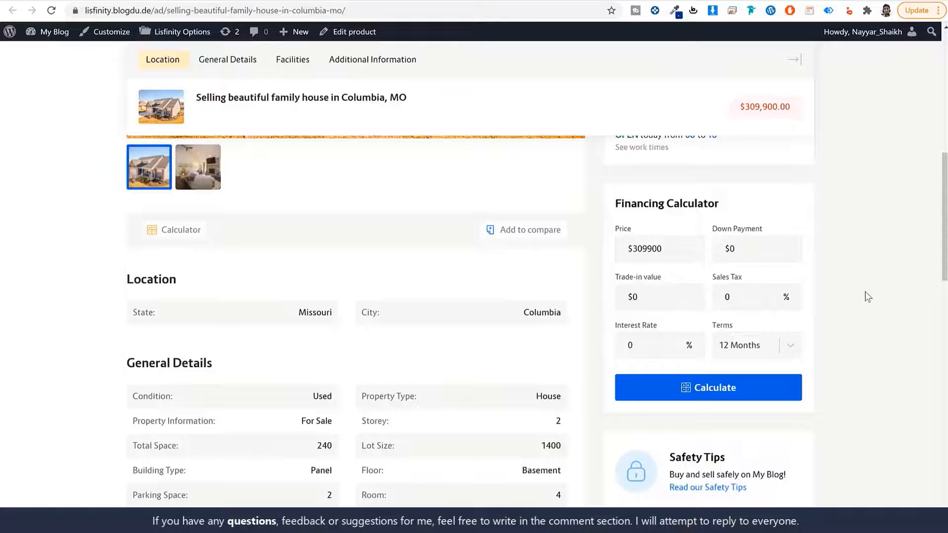
scroll(865, 296, "up", 9)
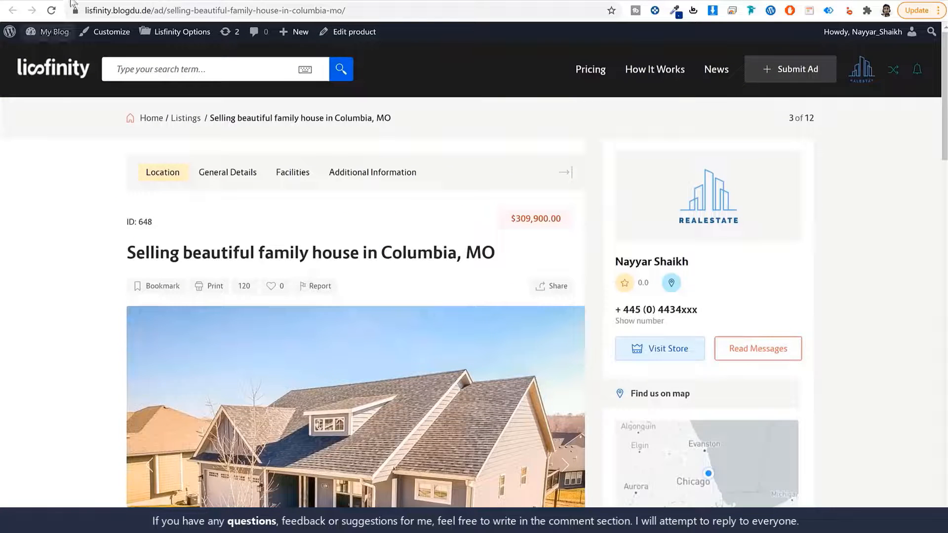
left_click(12, 10)
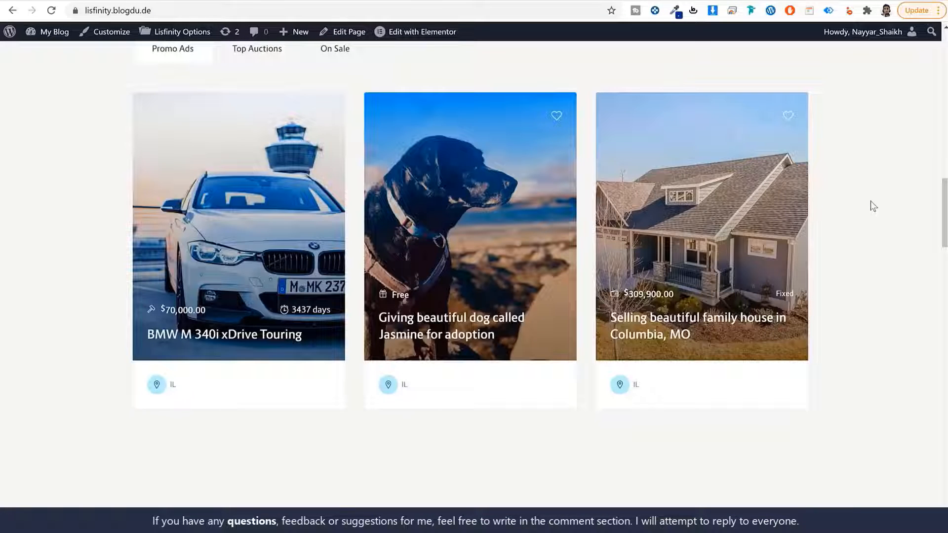
scroll(698, 319, "down", 10)
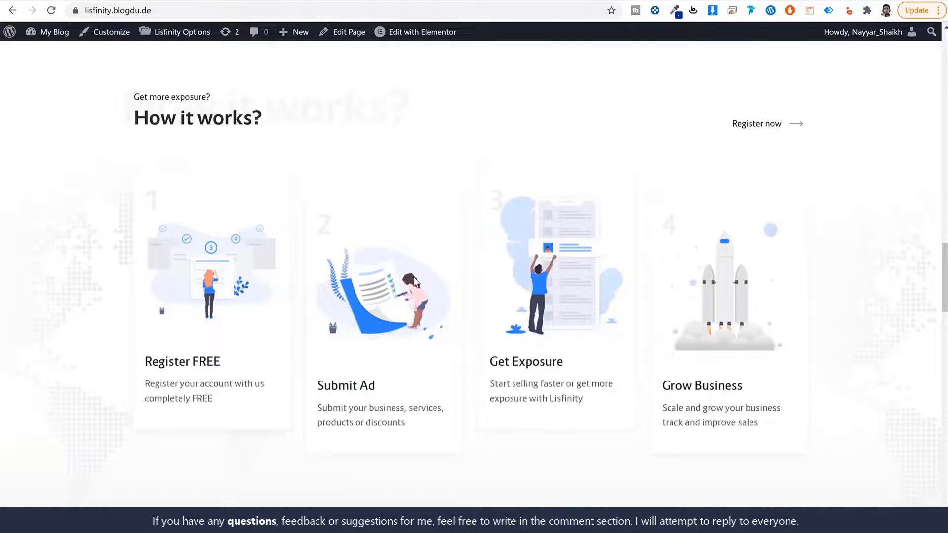
left_click_drag(217, 362, 127, 363)
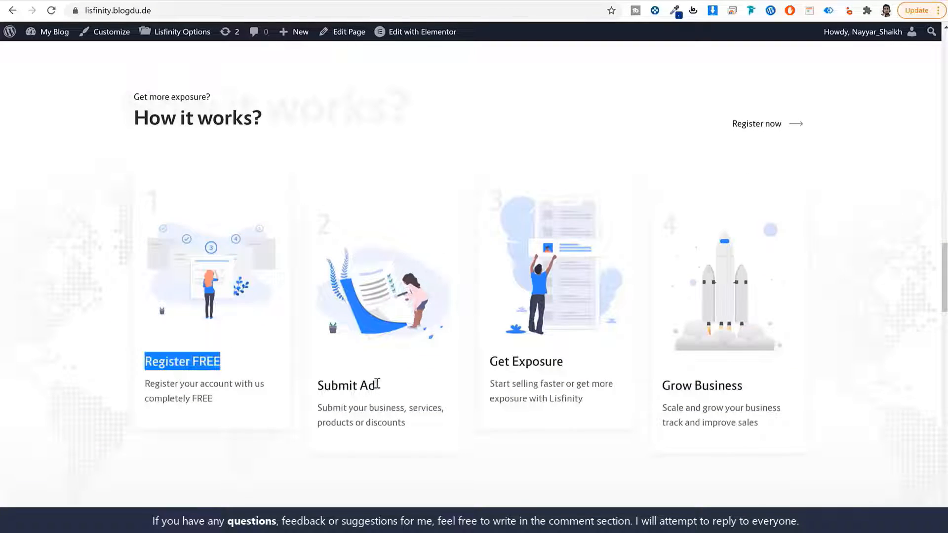
left_click_drag(376, 383, 306, 385)
left_click_drag(552, 362, 485, 364)
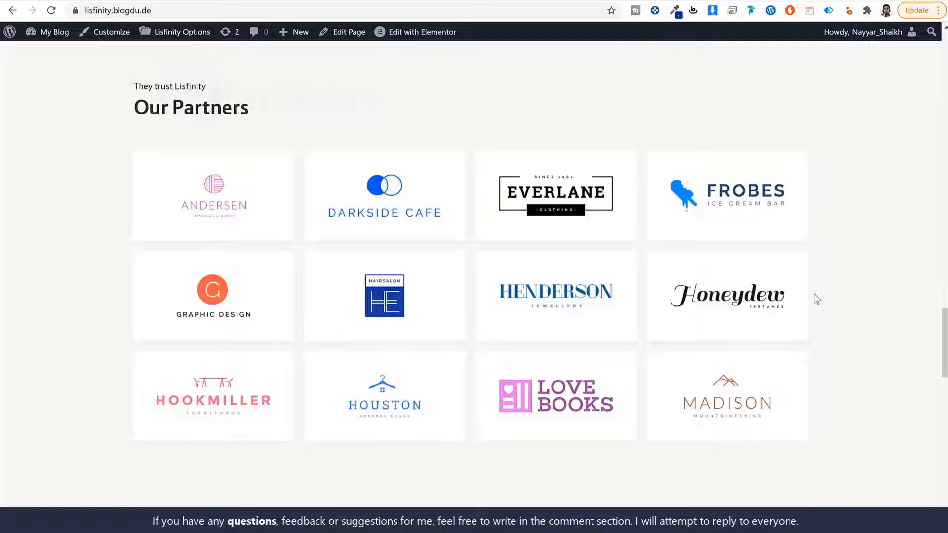
scroll(876, 270, "down", 7)
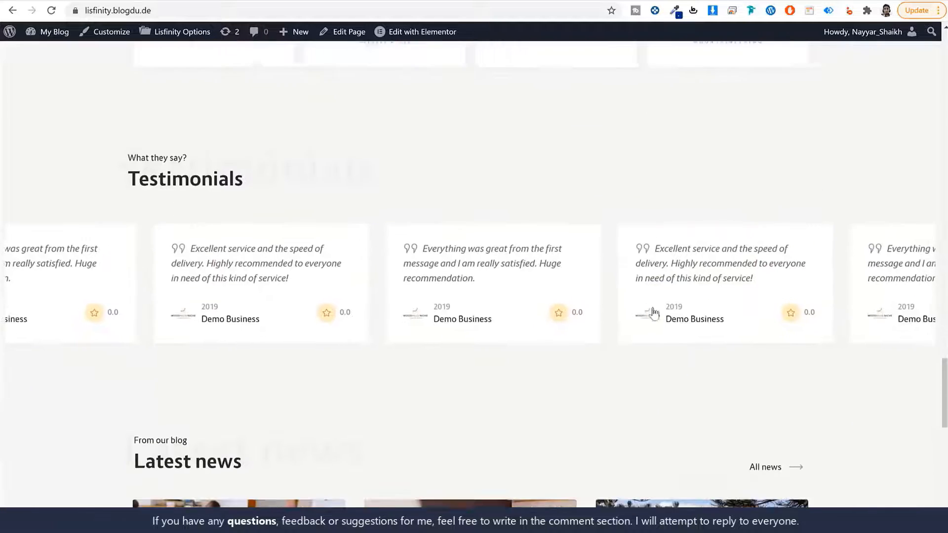
scroll(397, 299, "down", 6)
scroll(337, 285, "down", 2)
scroll(337, 286, "up", 1)
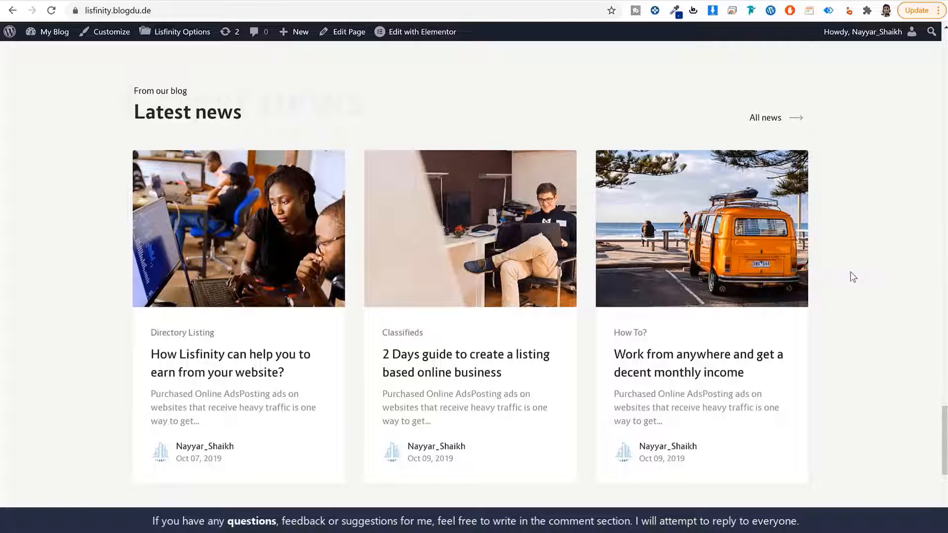
scroll(855, 312, "down", 7)
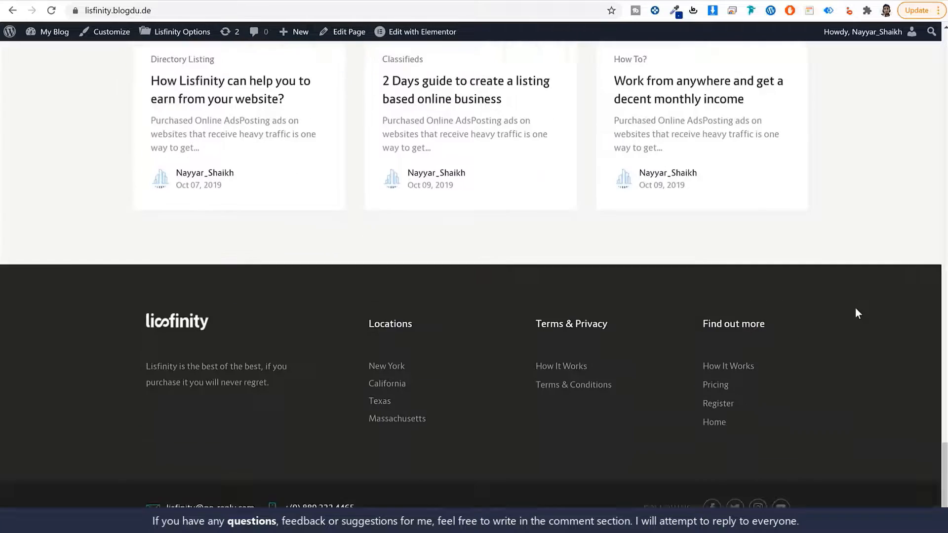
scroll(914, 475, "up", 20)
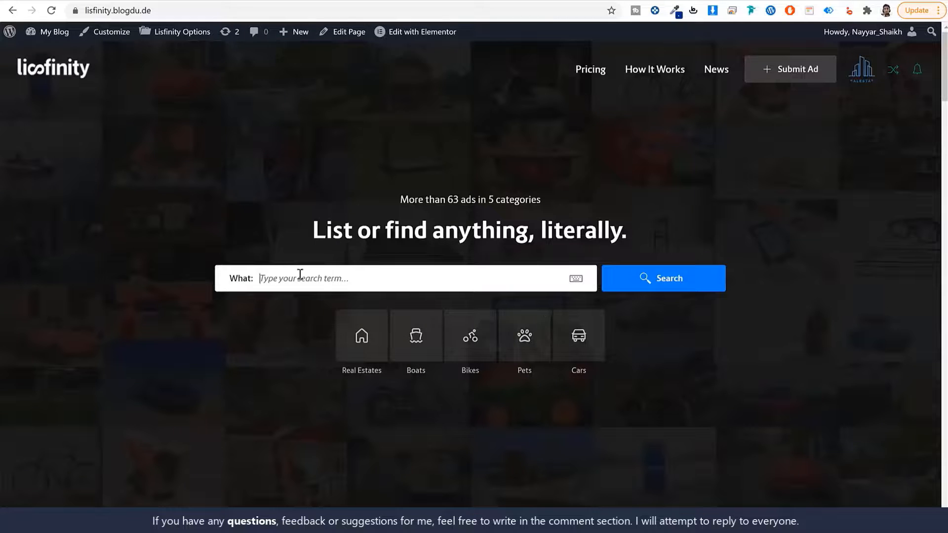
- Clear the What search field and run an empty search to list all ads in All Categories
type("d")
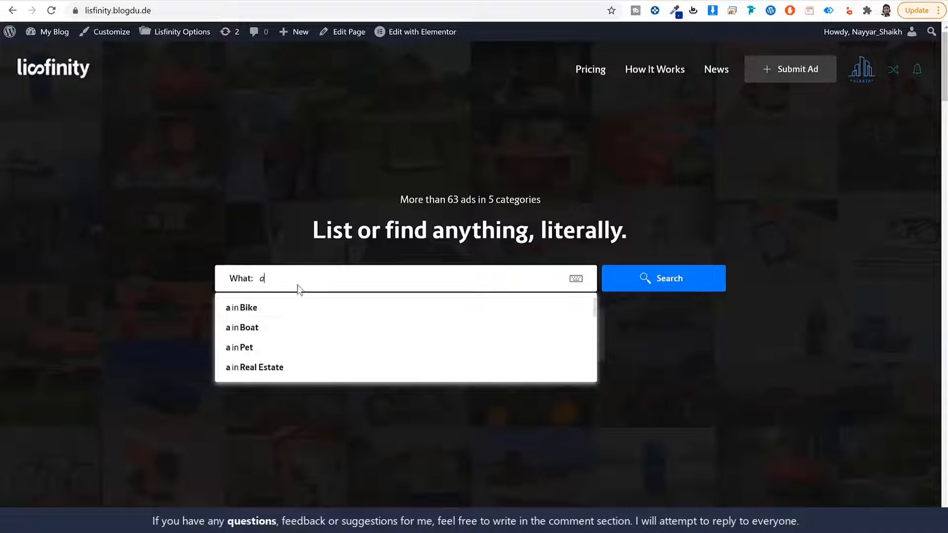
left_click_drag(287, 279, 237, 272)
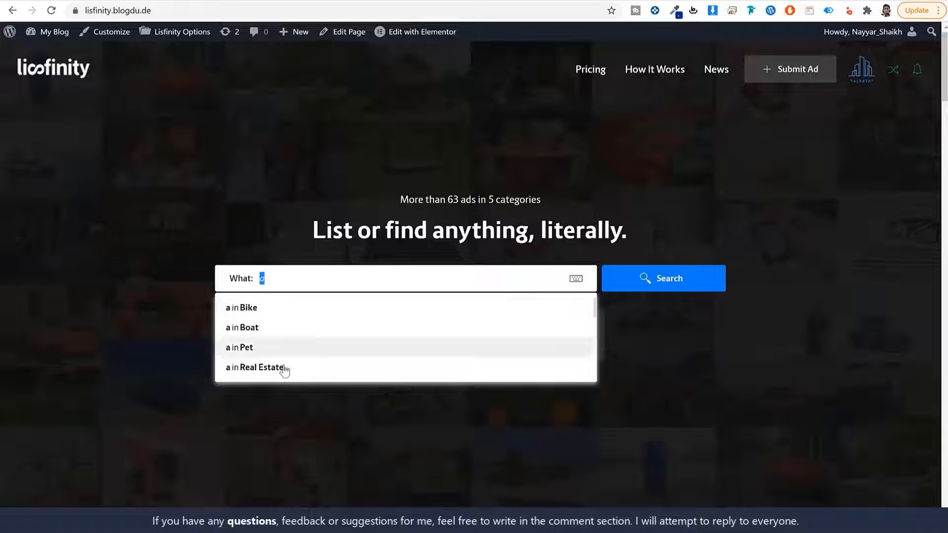
left_click(725, 342)
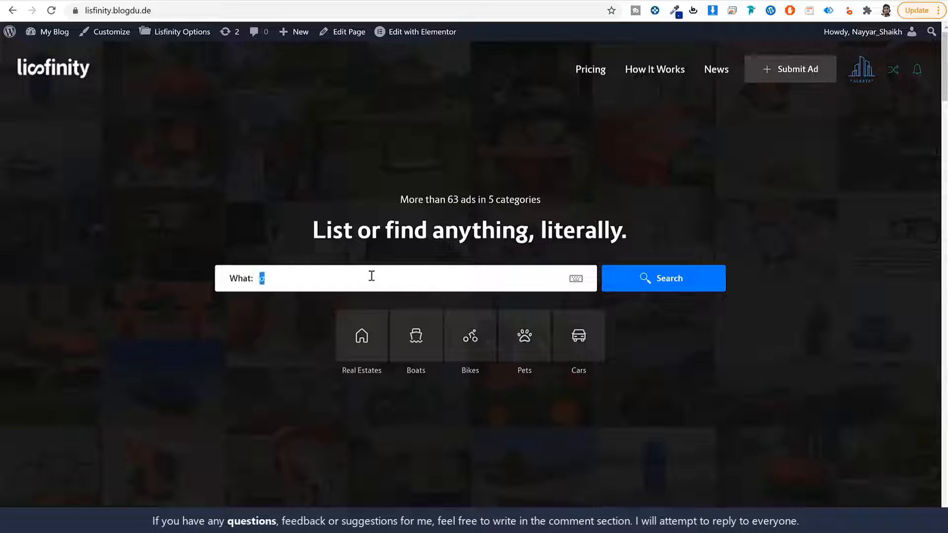
key("BackSpace")
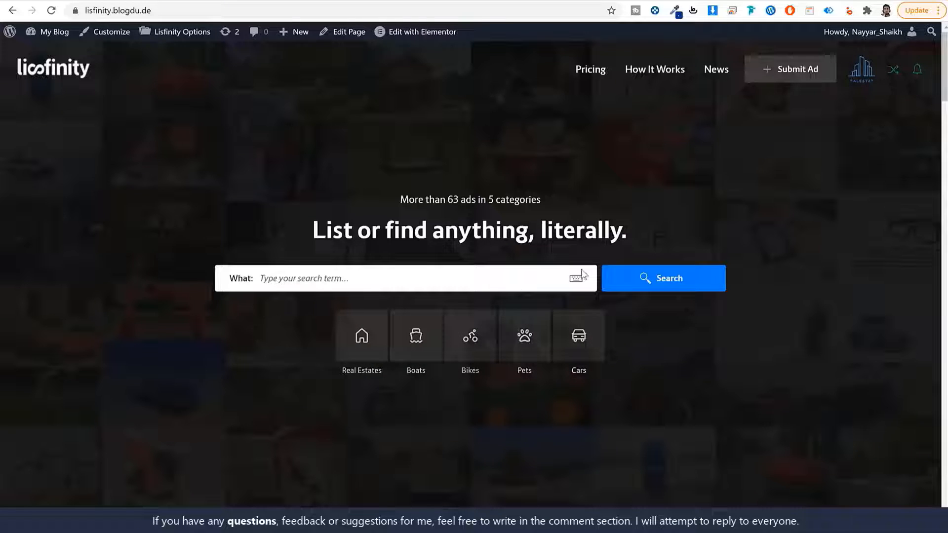
left_click(634, 286)
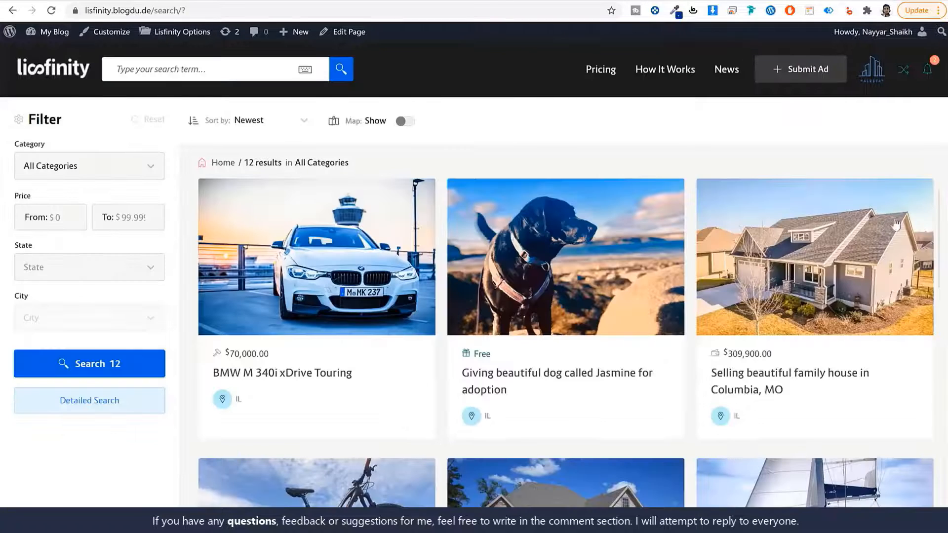
scroll(938, 232, "down", 6)
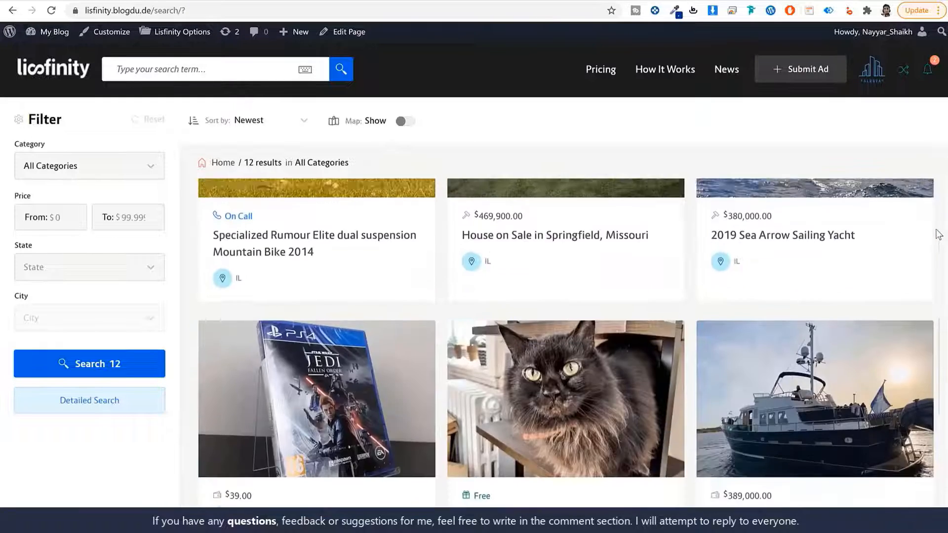
scroll(938, 233, "up", 6)
left_click(403, 121)
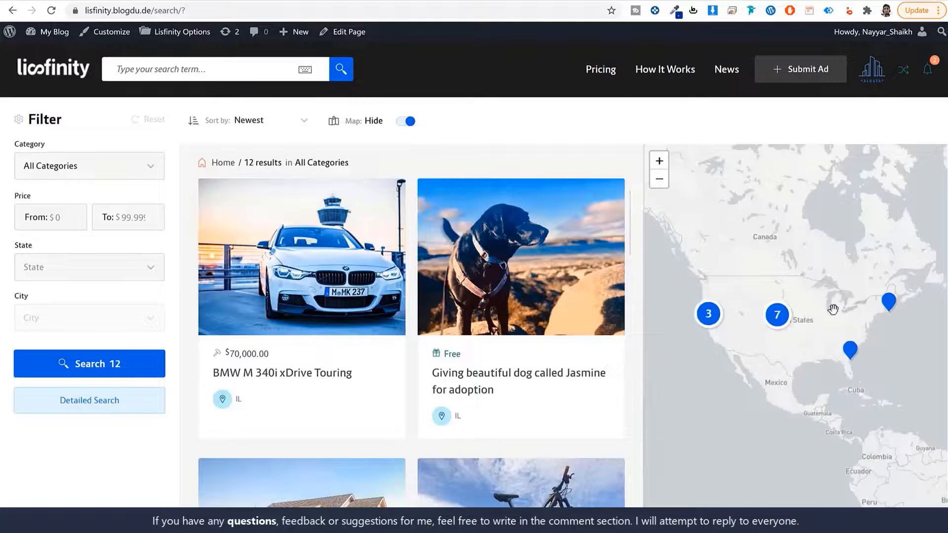
left_click(710, 316)
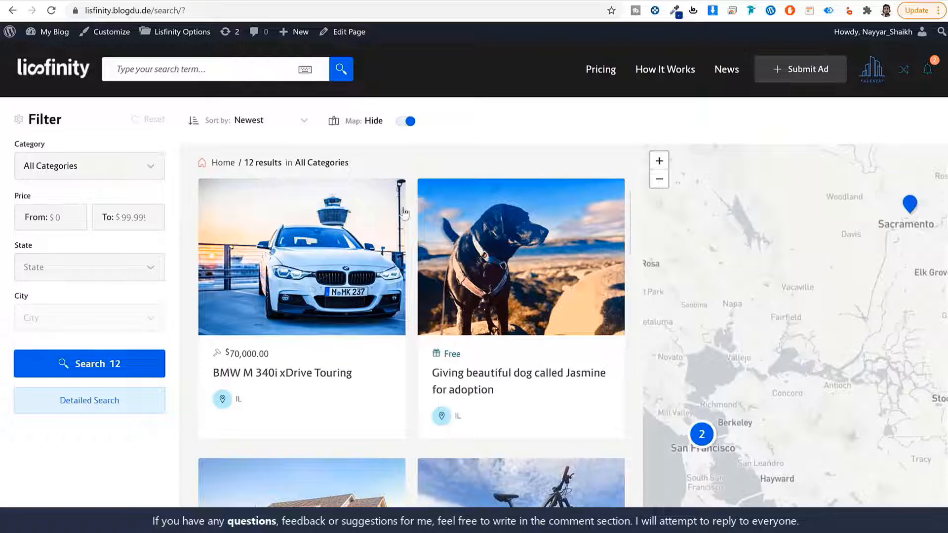
left_click(409, 122)
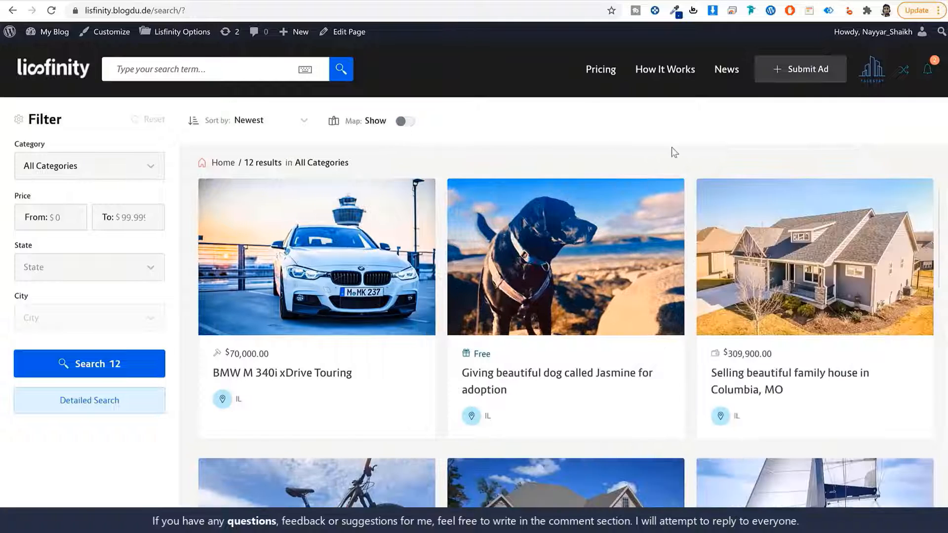
left_click(261, 124)
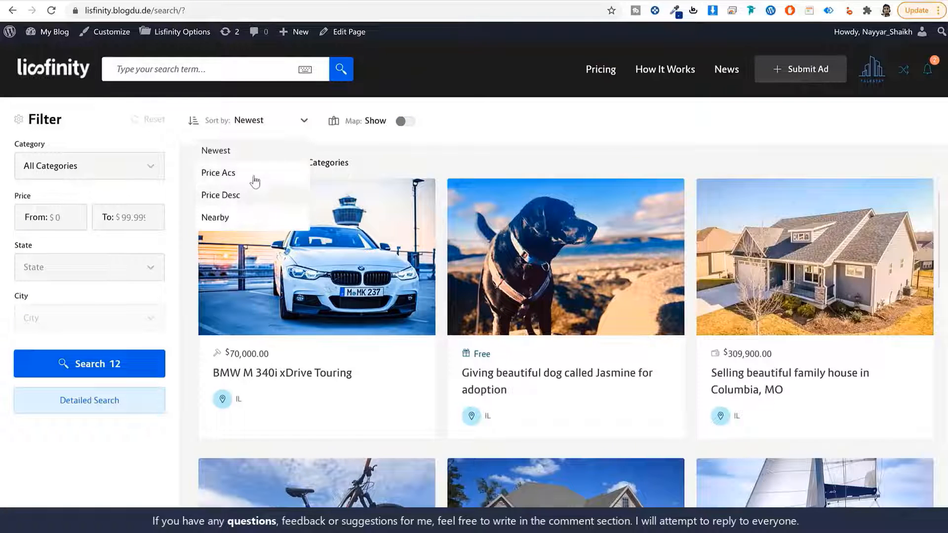
left_click(255, 136)
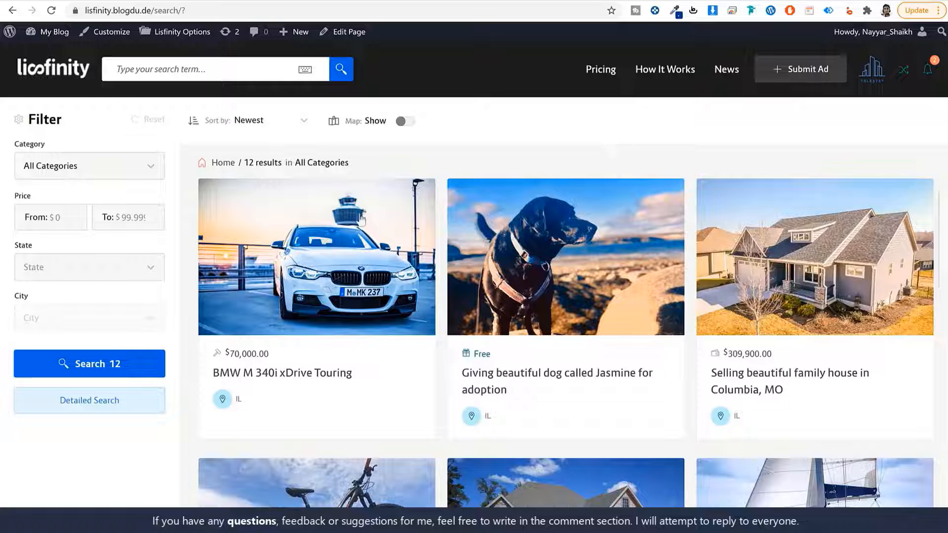
- Filter the Lisfinity search results to the Real Estates category and apply it
left_click_drag(49, 146, 9, 147)
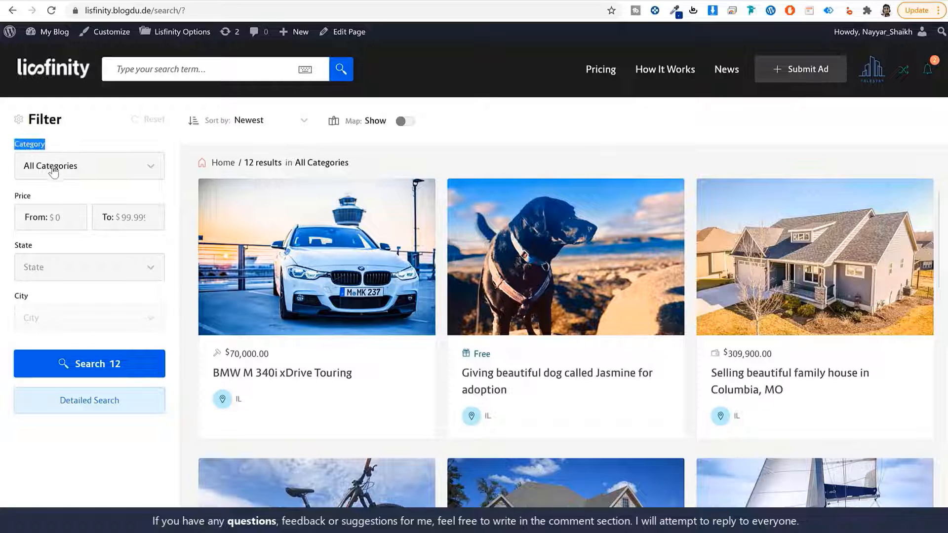
left_click(123, 179)
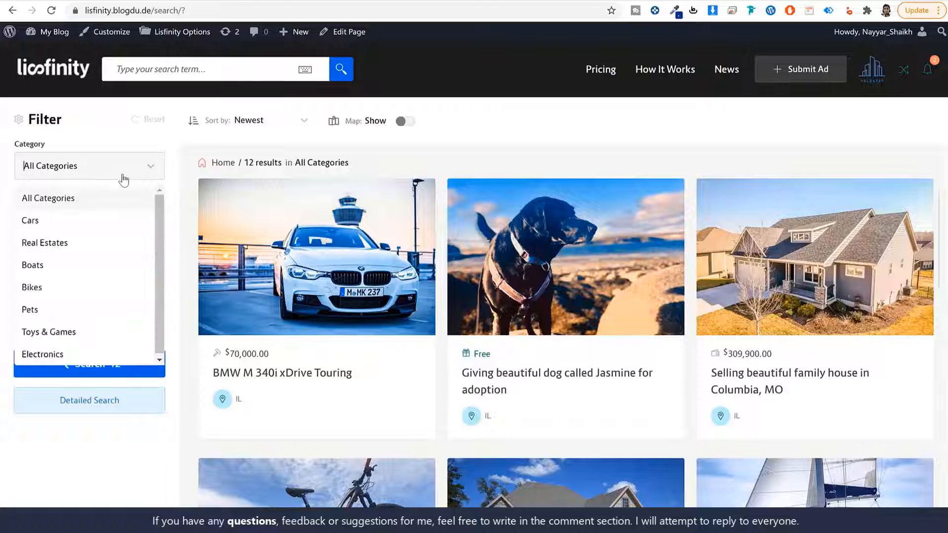
left_click(45, 242)
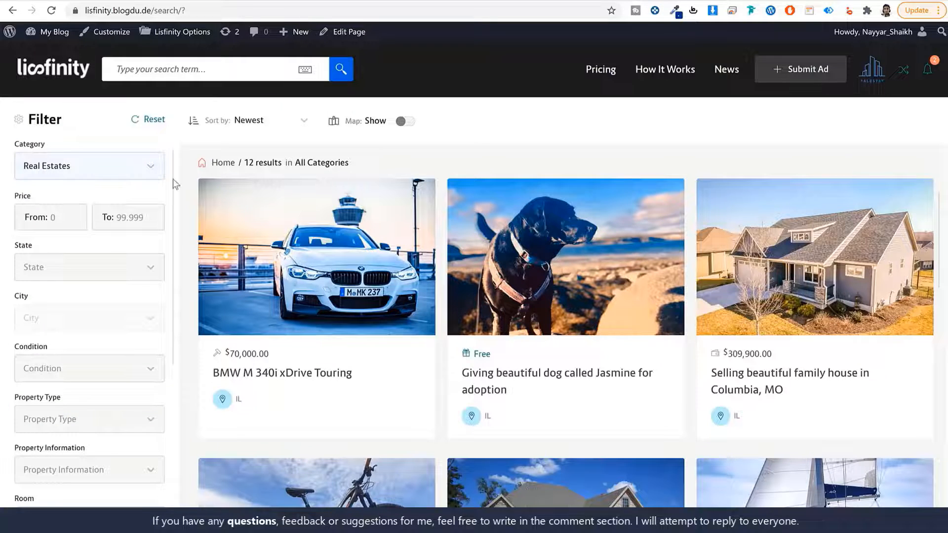
scroll(125, 259, "down", 5)
scroll(140, 301, "down", 1)
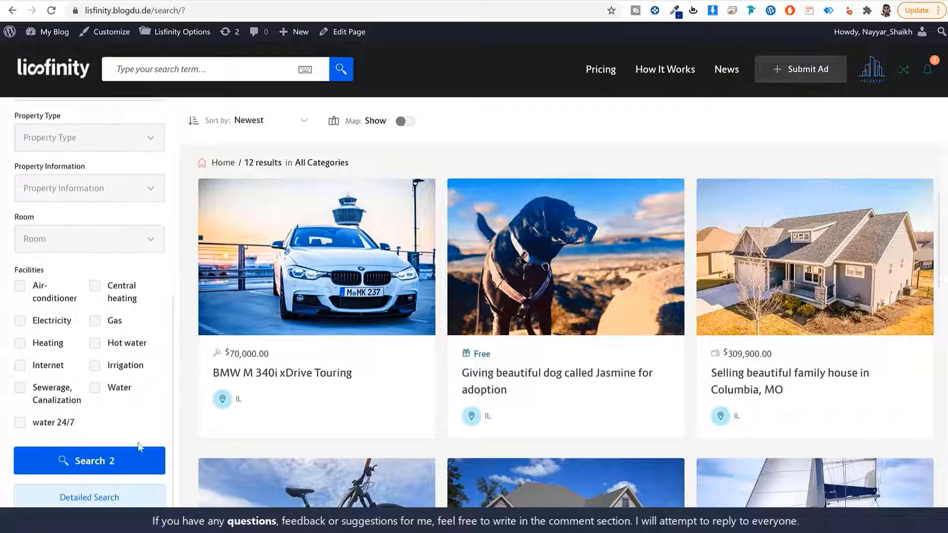
left_click(96, 469)
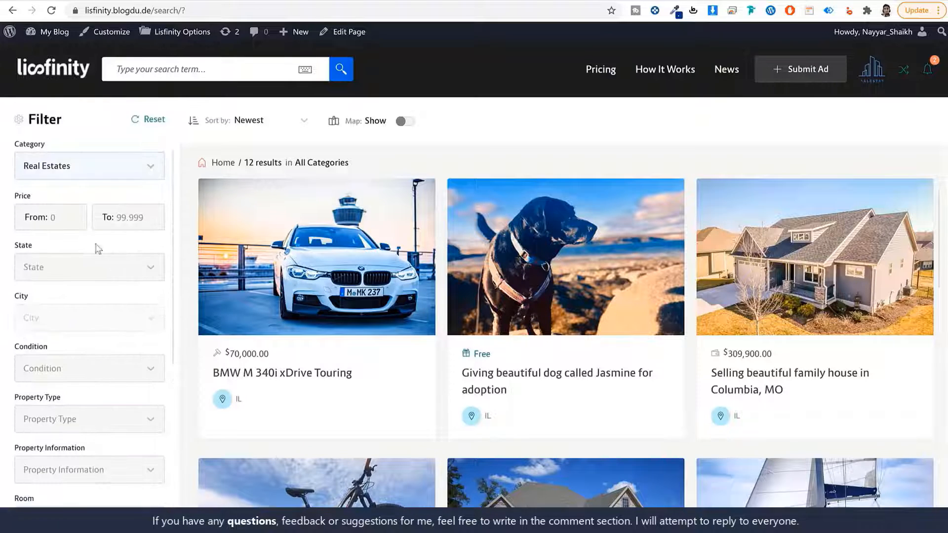
- Try the min/max price and State filters, leaving them empty, and rerun the Real Estates search
left_click(132, 212)
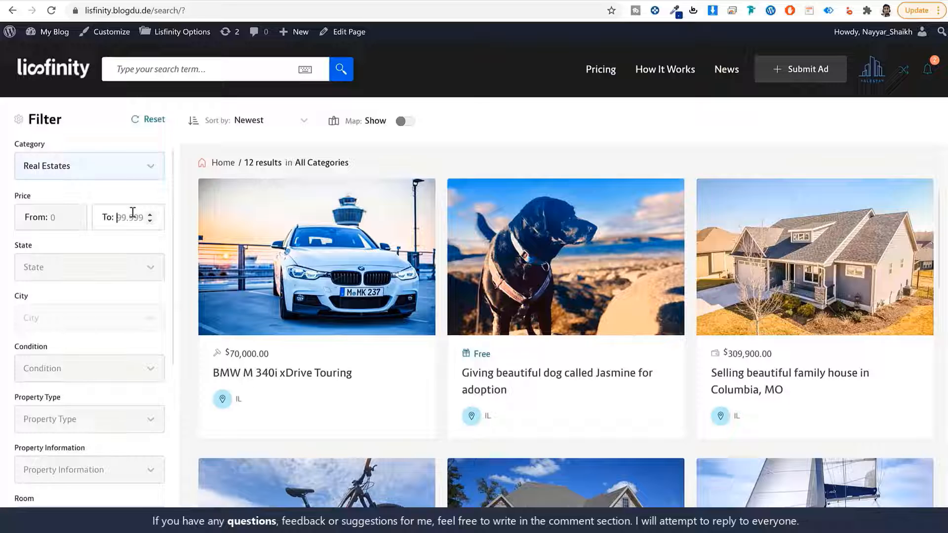
left_click(53, 218)
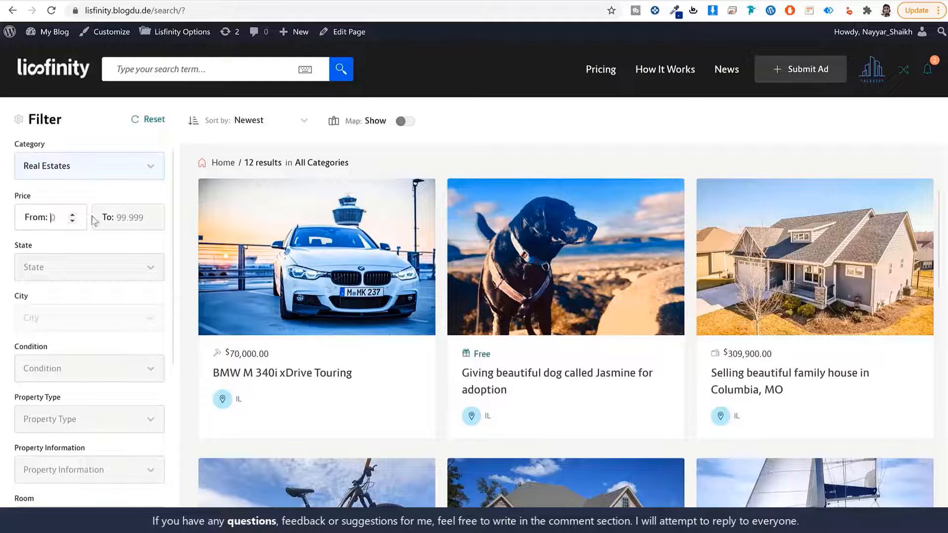
left_click(78, 275)
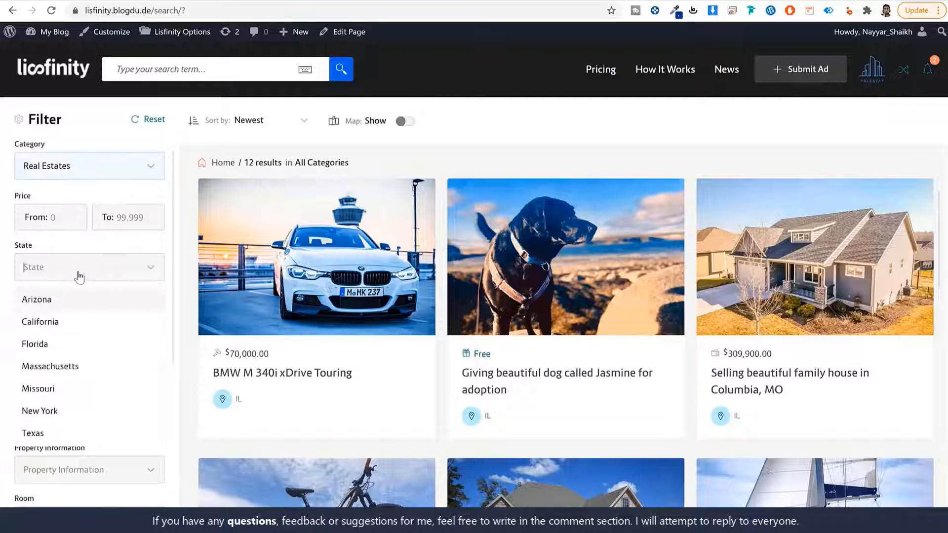
left_click(170, 276)
scroll(99, 351, "down", 5)
scroll(98, 356, "down", 1)
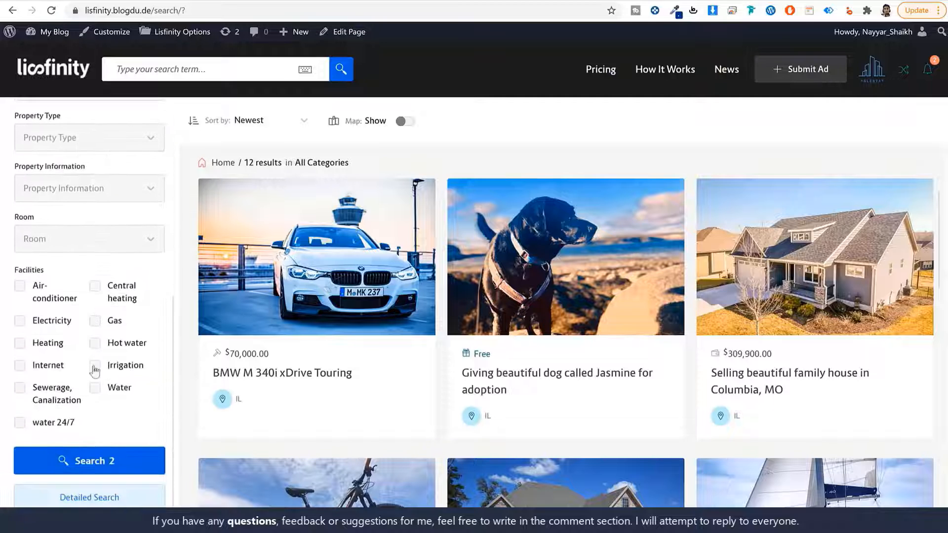
scroll(91, 380, "up", 5)
scroll(94, 324, "down", 5)
left_click(105, 502)
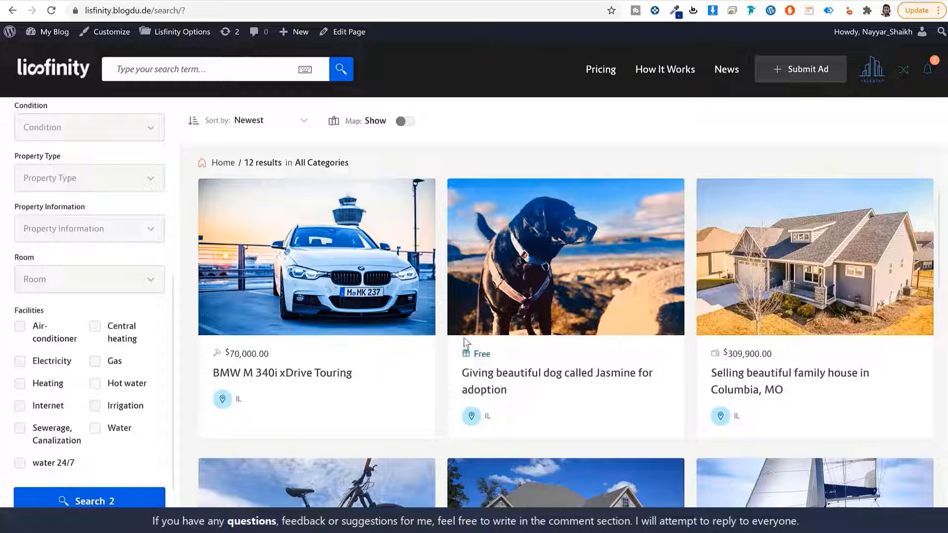
scroll(101, 348, "up", 5)
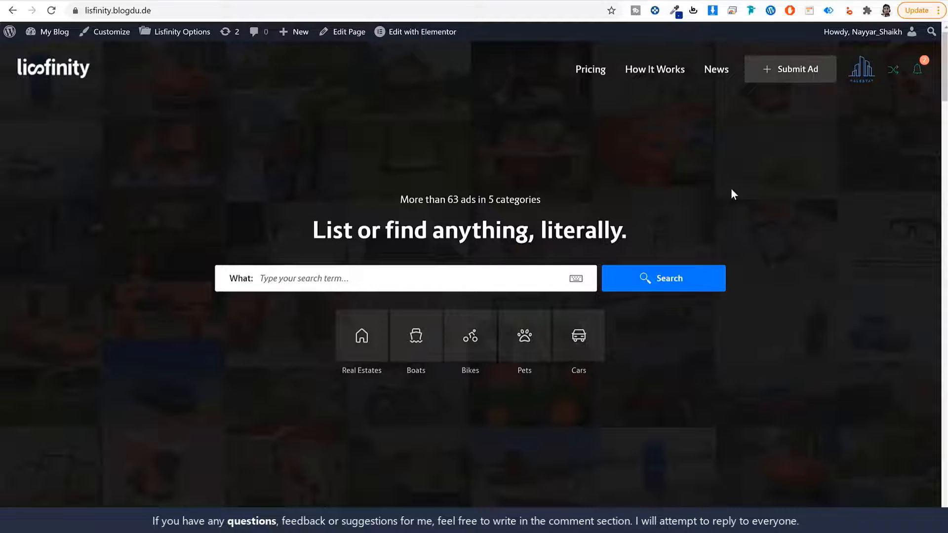
scroll(726, 289, "down", 10)
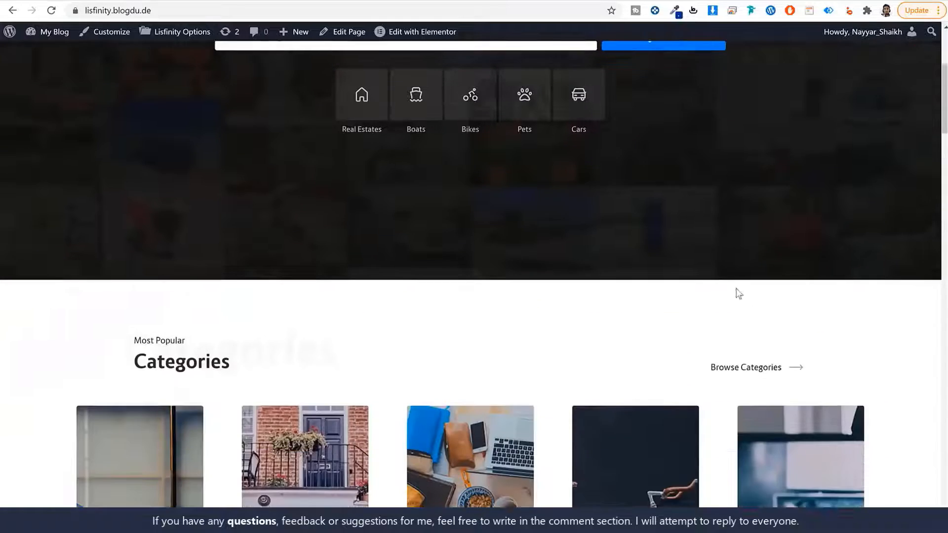
scroll(737, 291, "up", 10)
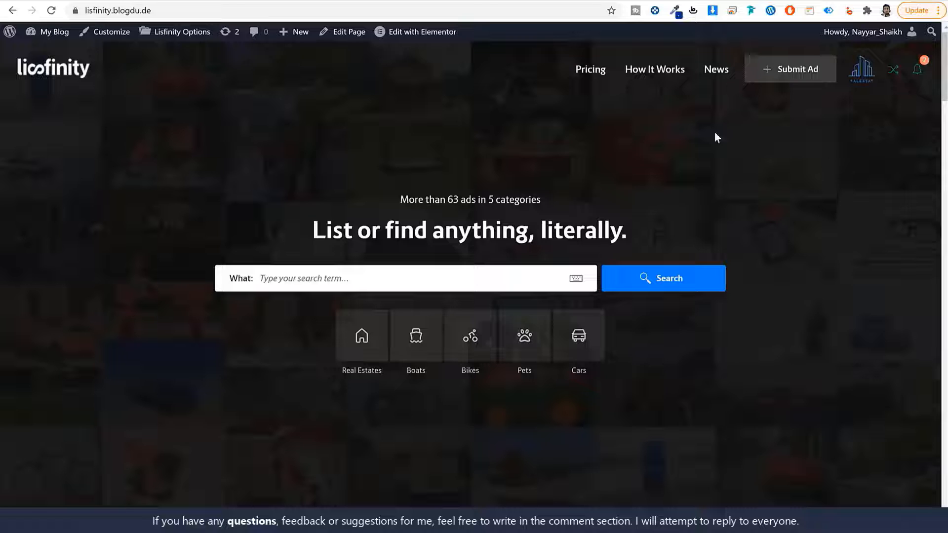
- Load the A2 Hosting pricing page through the w3qna.com/a2 referral link
left_click(233, 10)
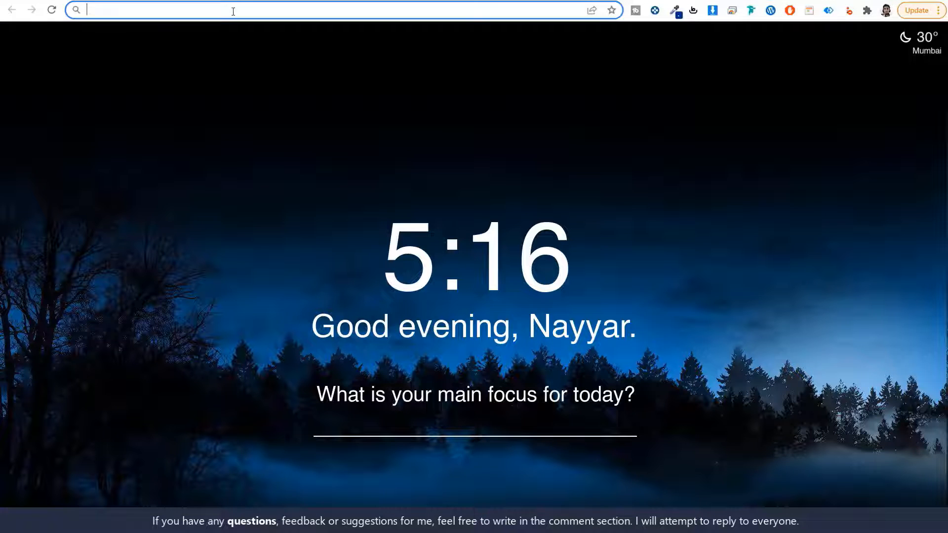
type("w3qna.com/a2")
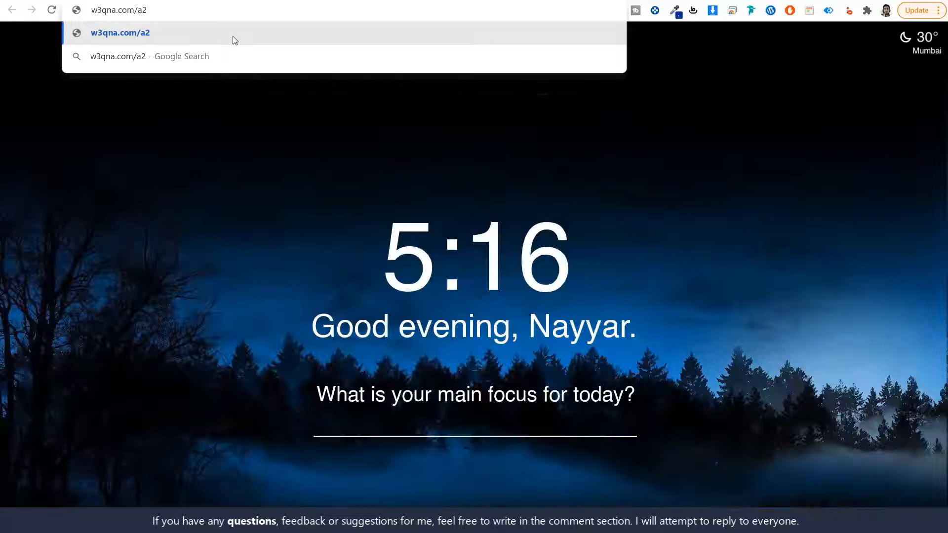
left_click(234, 40)
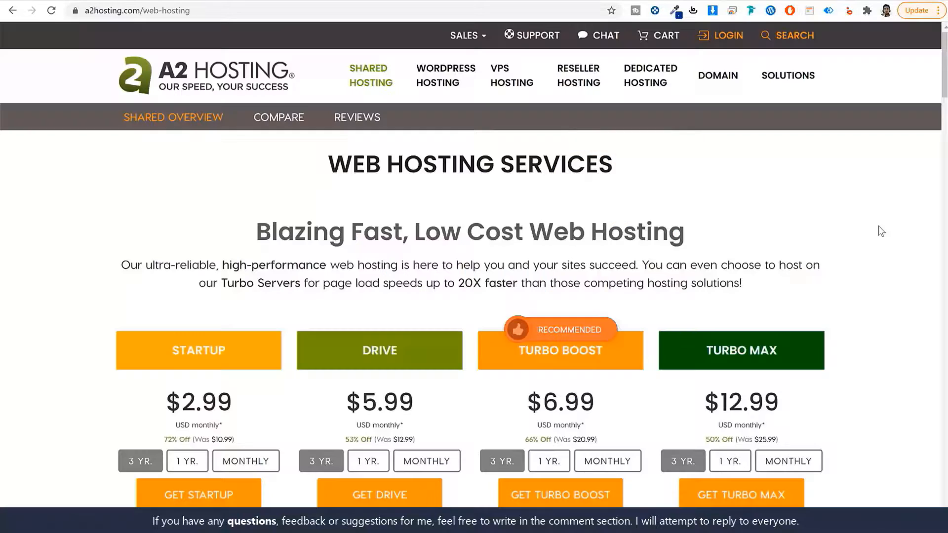
scroll(881, 231, "down", 6)
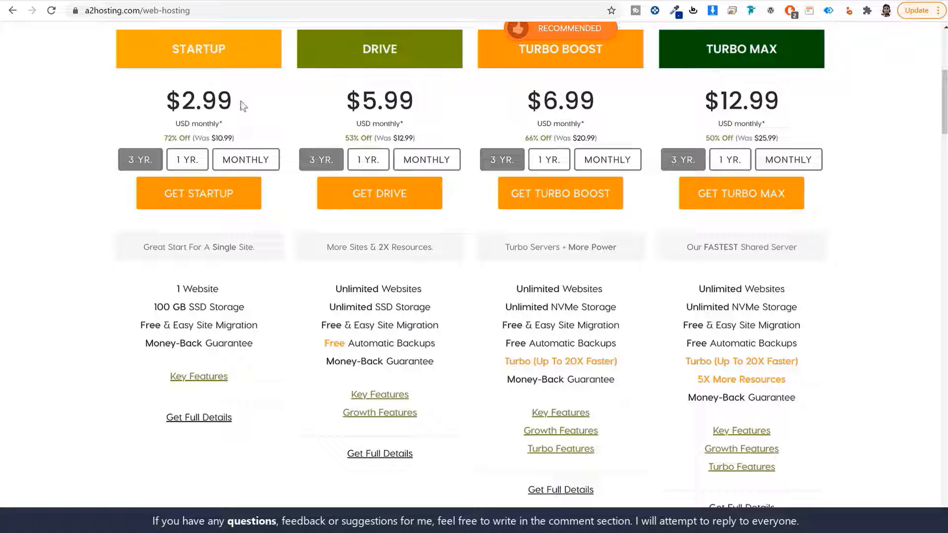
left_click_drag(249, 101, 121, 108)
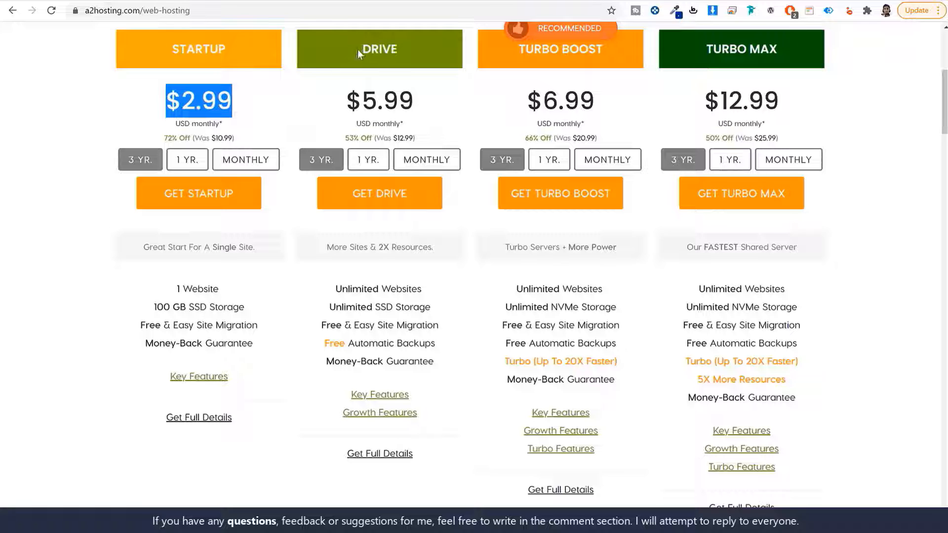
left_click_drag(357, 49, 413, 49)
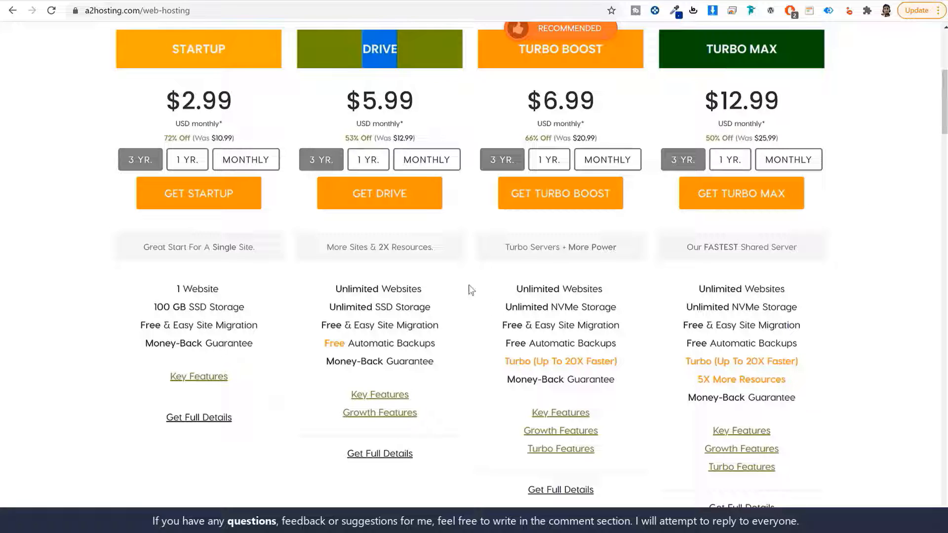
left_click_drag(172, 47, 239, 46)
left_click_drag(239, 293, 165, 286)
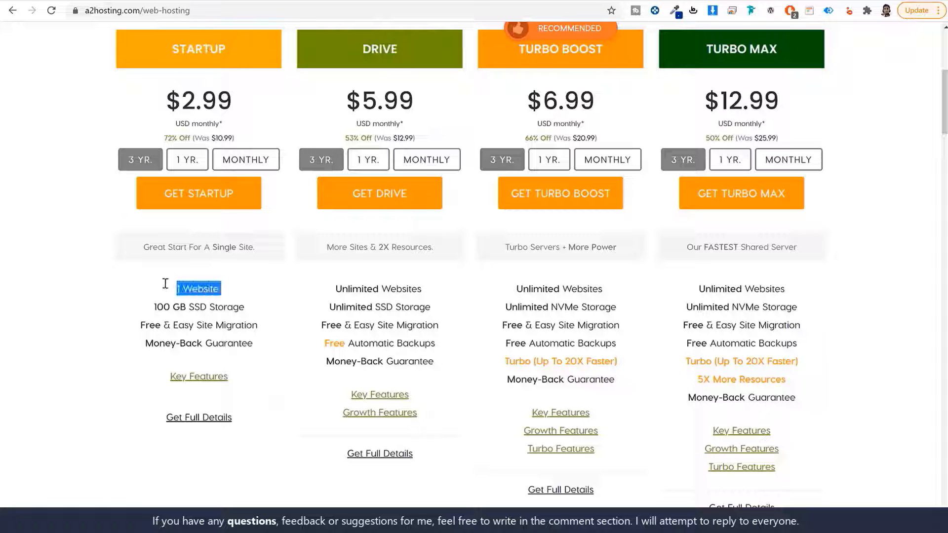
left_click(361, 63)
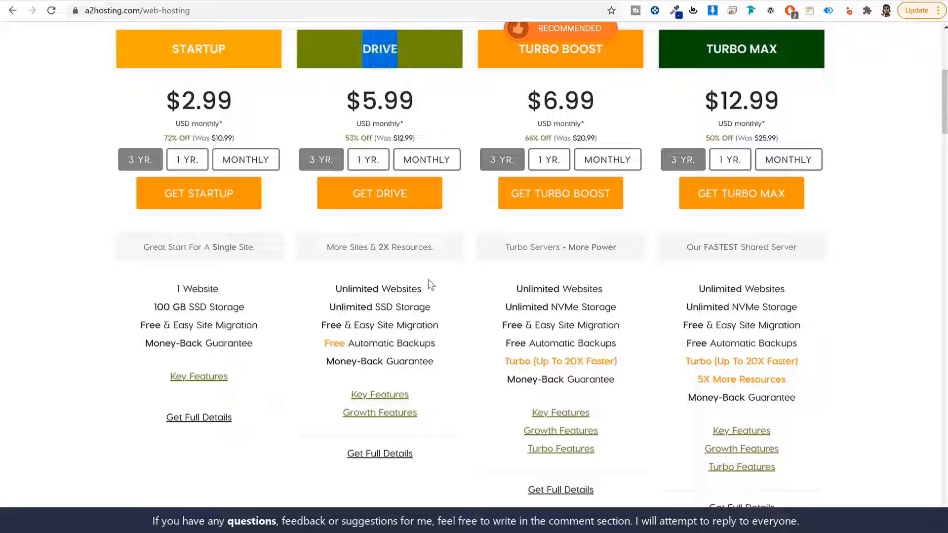
left_click_drag(425, 293, 325, 295)
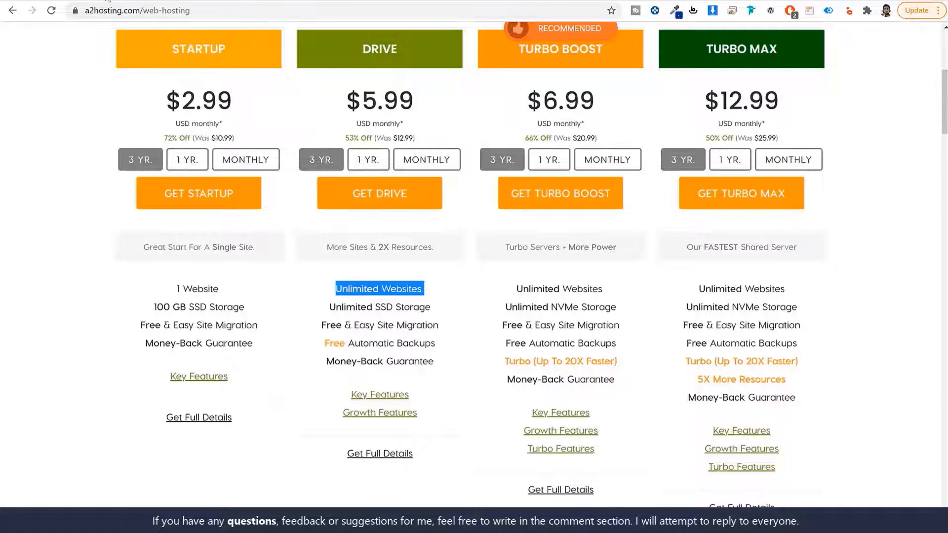
left_click(107, 0)
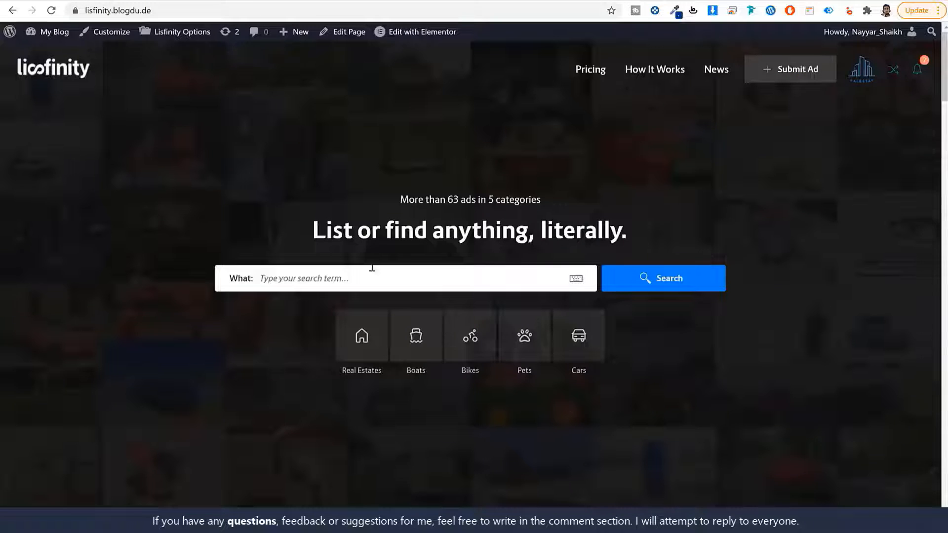
scroll(372, 268, "down", 4)
scroll(372, 268, "up", 4)
left_click(345, 0)
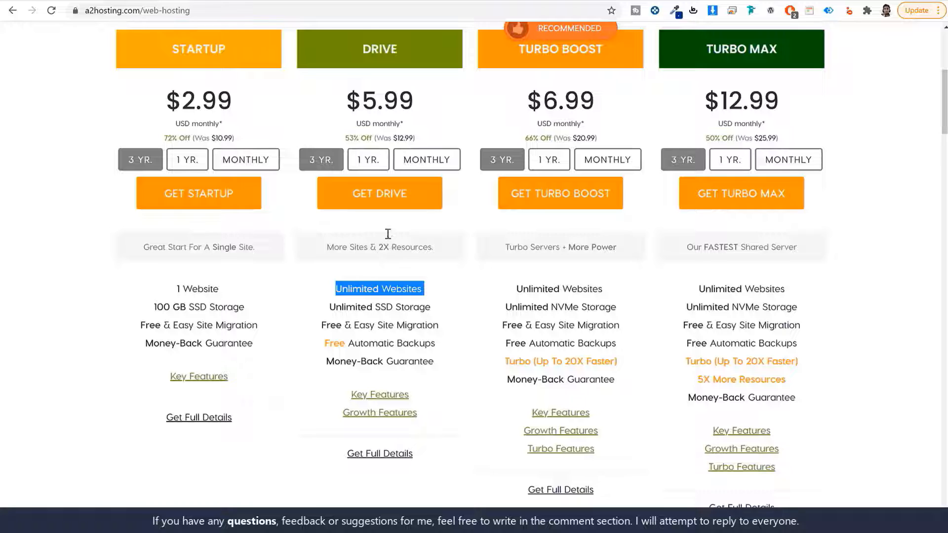
left_click_drag(366, 43, 430, 49)
left_click_drag(423, 288, 314, 289)
left_click(487, 298)
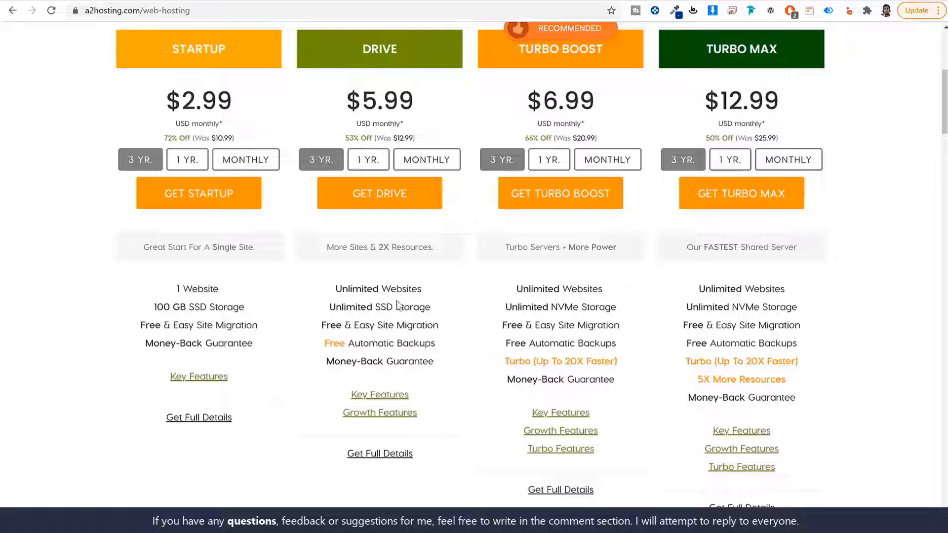
left_click_drag(329, 307, 464, 309)
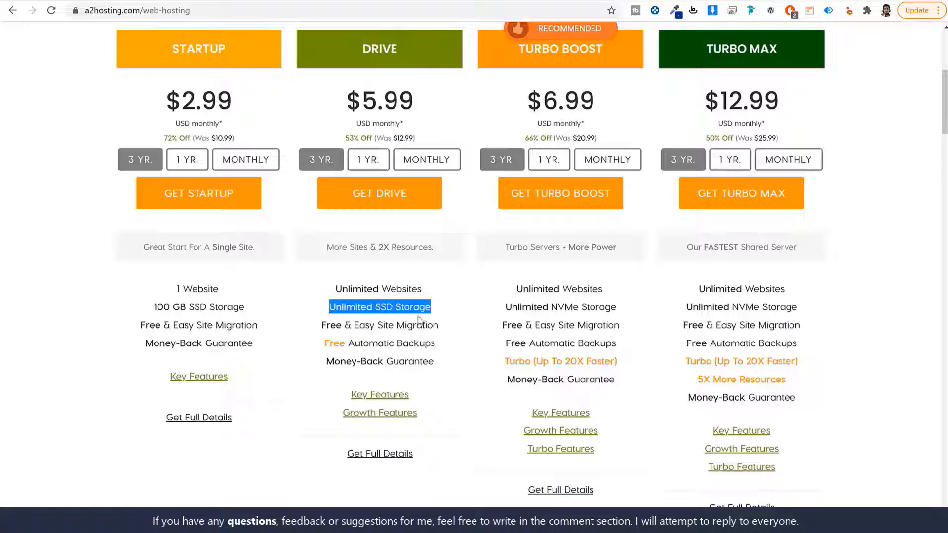
left_click(385, 323)
left_click_drag(321, 326, 443, 337)
left_click_drag(324, 344, 452, 343)
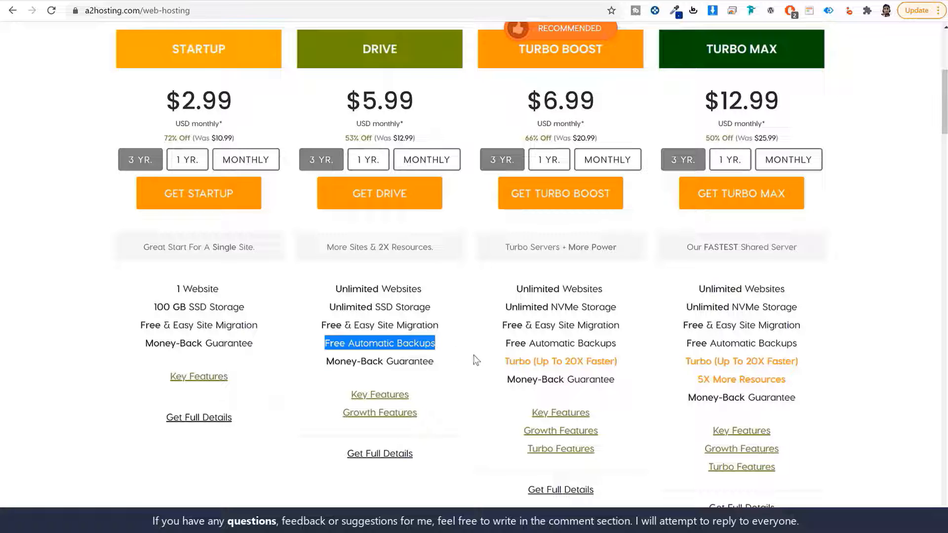
- Switch the Drive plan from $5.99 to 1-year billing at $9.99 and order it
scroll(473, 353, "down", 2)
mouse_move(393, 280)
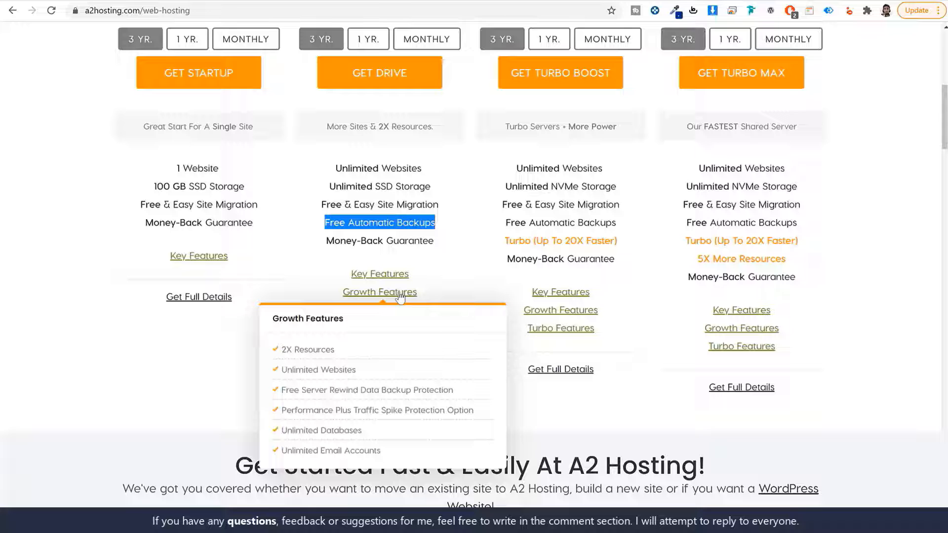
scroll(484, 294, "up", 3)
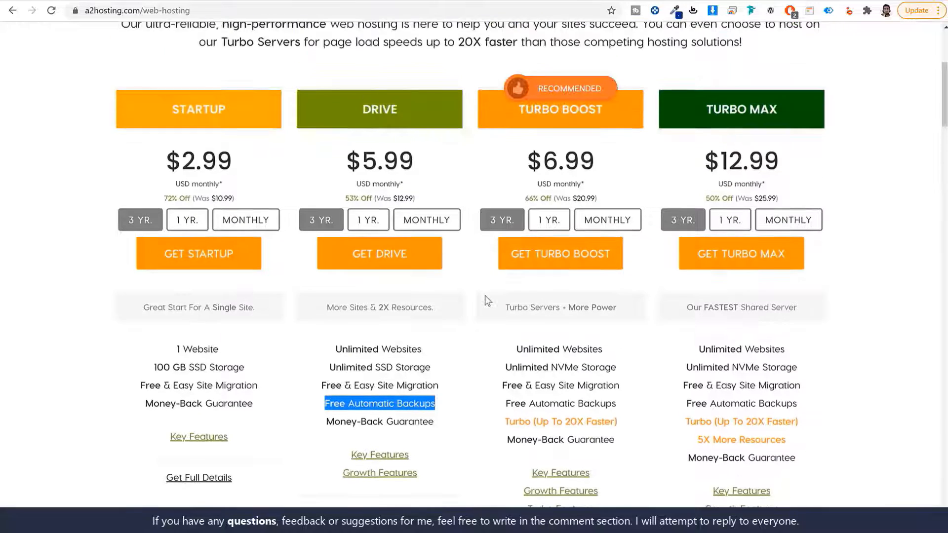
scroll(484, 295, "down", 1)
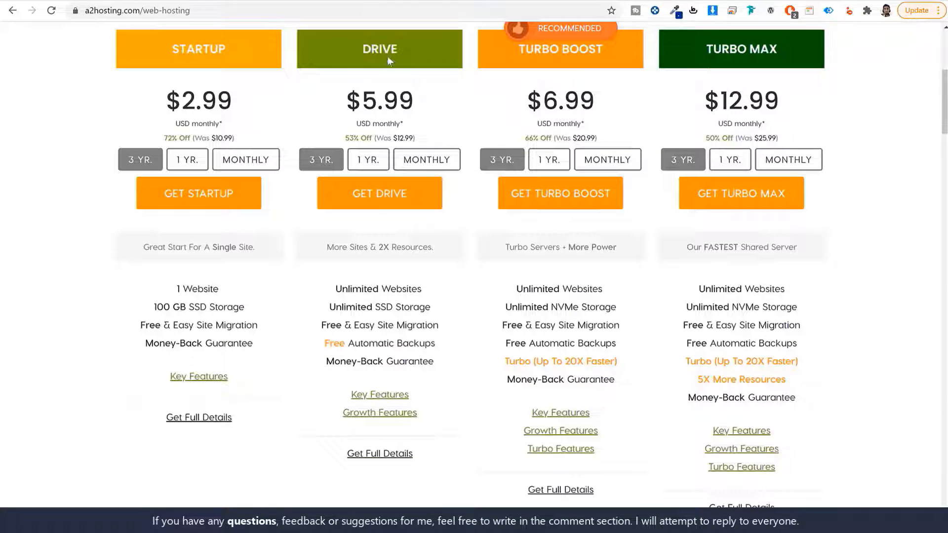
left_click_drag(357, 46, 417, 52)
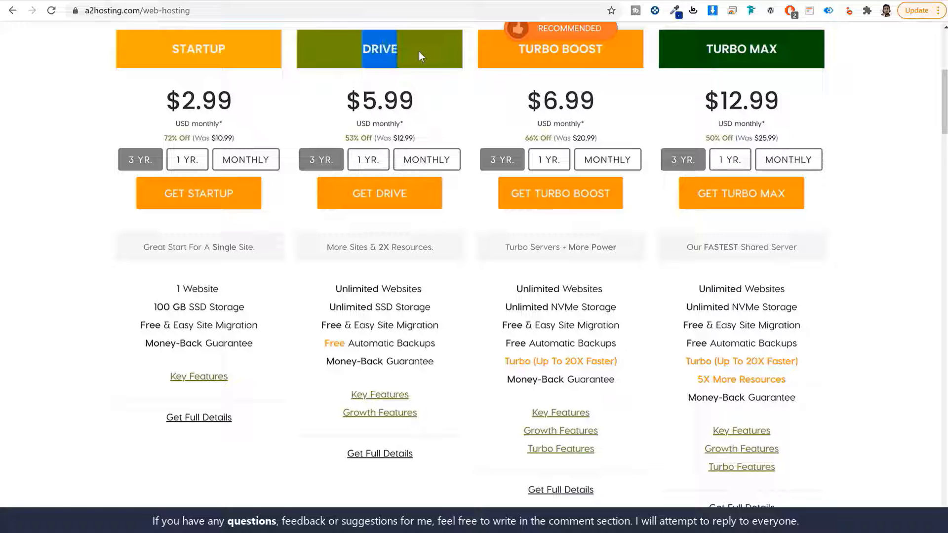
left_click(485, 131)
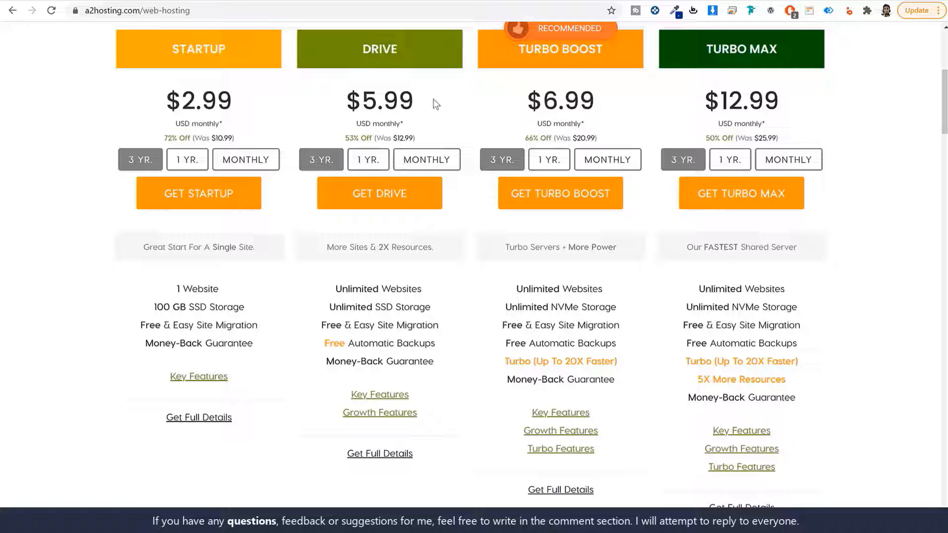
left_click_drag(416, 100, 320, 99)
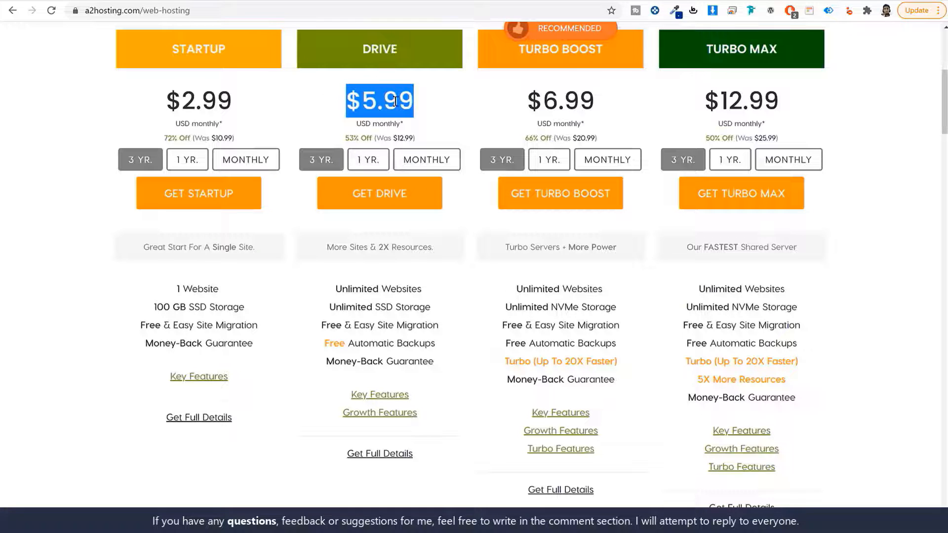
left_click(363, 163)
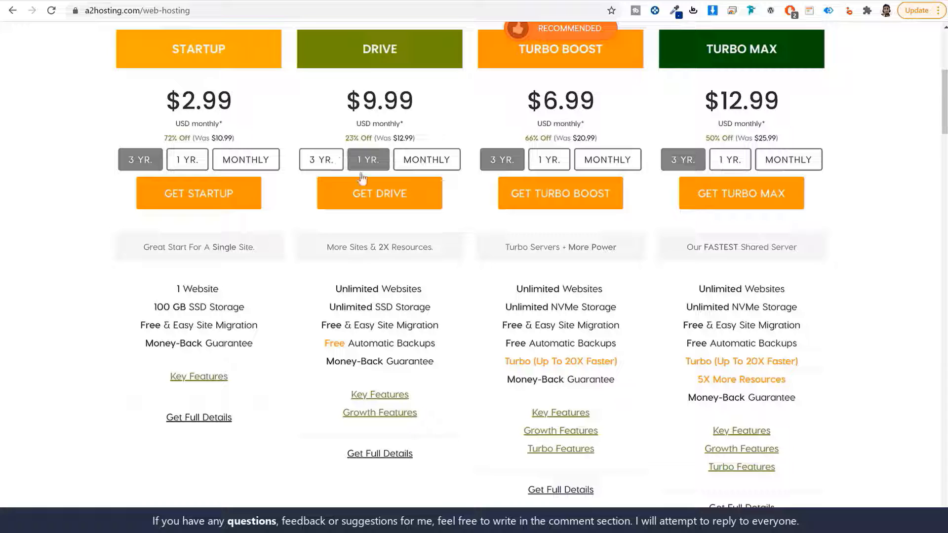
left_click(387, 194)
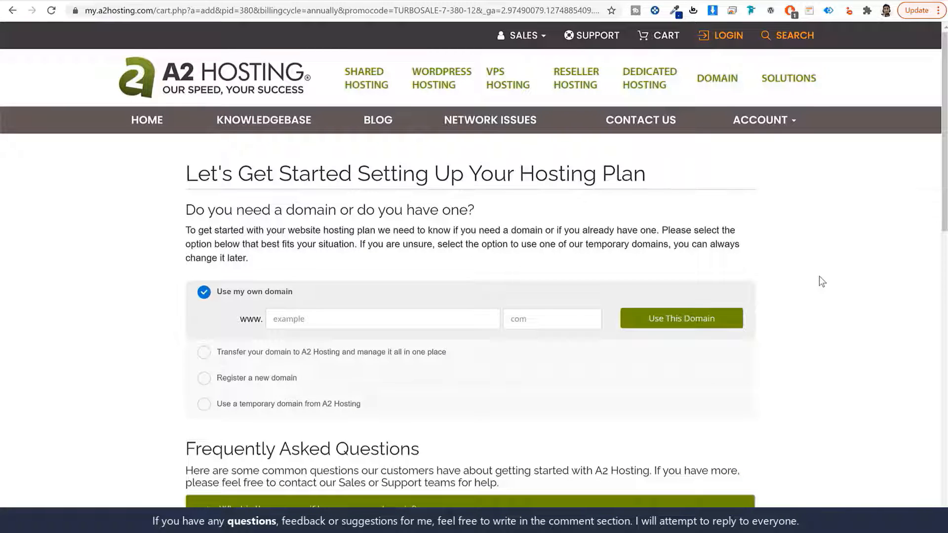
- Enter 'nayya' with the com extension under Use my own domain, then pick Register a new domain
scroll(816, 283, "down", 4)
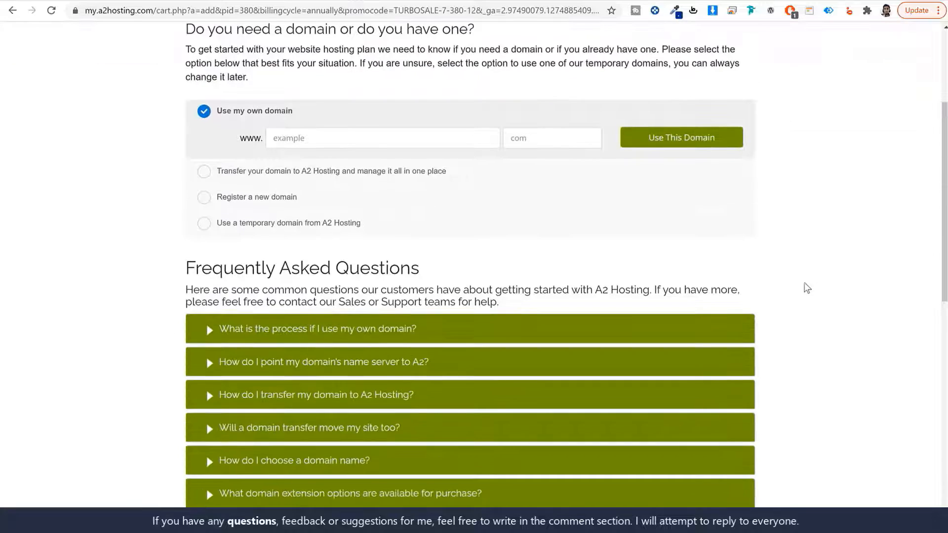
left_click_drag(293, 112, 219, 120)
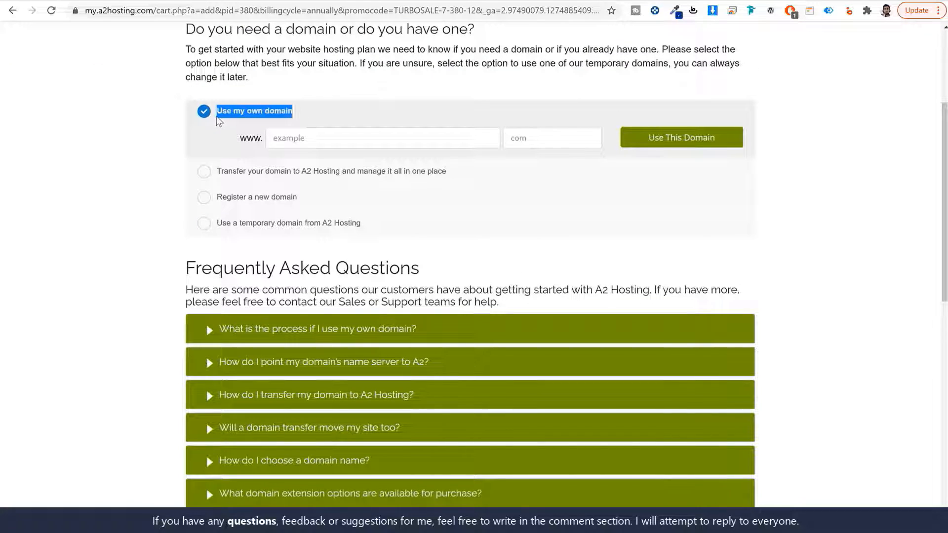
scroll(886, 230, "up", 3)
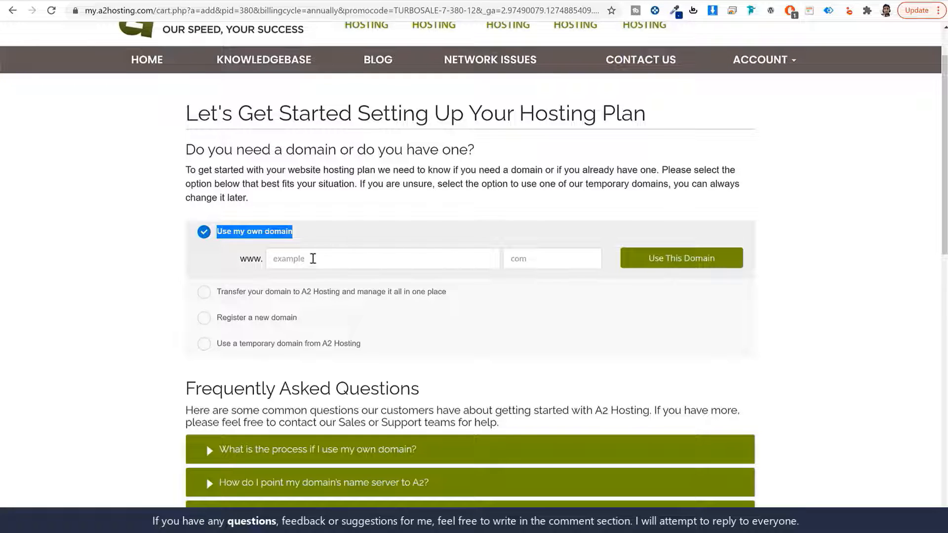
left_click(327, 260)
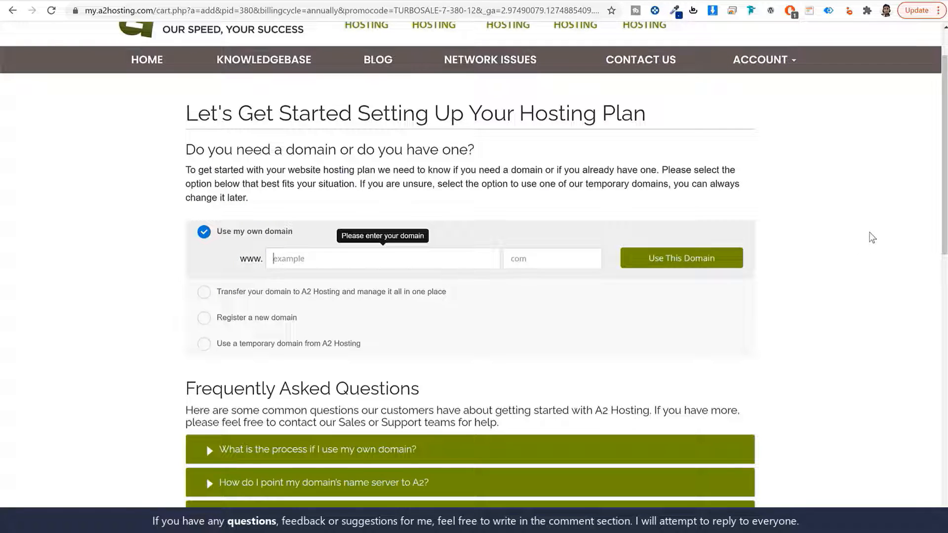
type("nayyarshaikh")
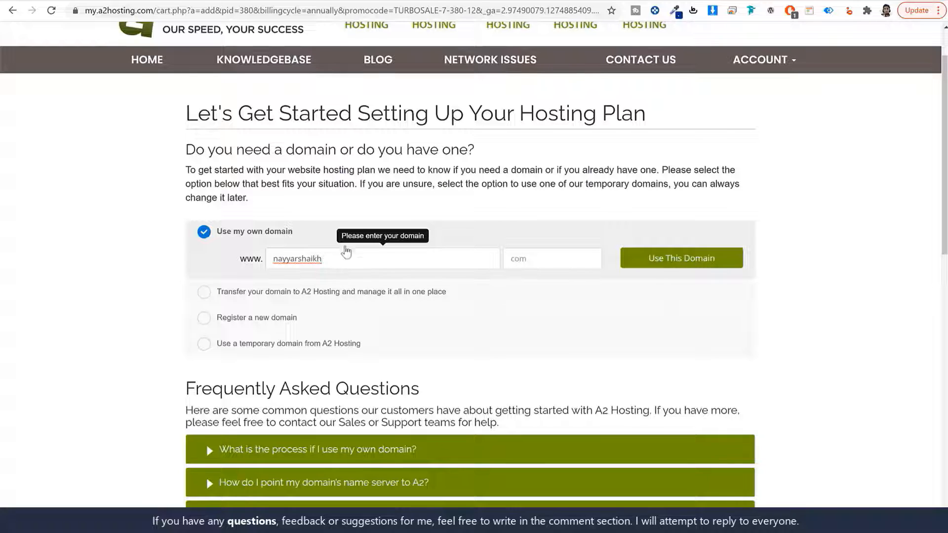
double_click(345, 258)
left_click(547, 254)
type("com")
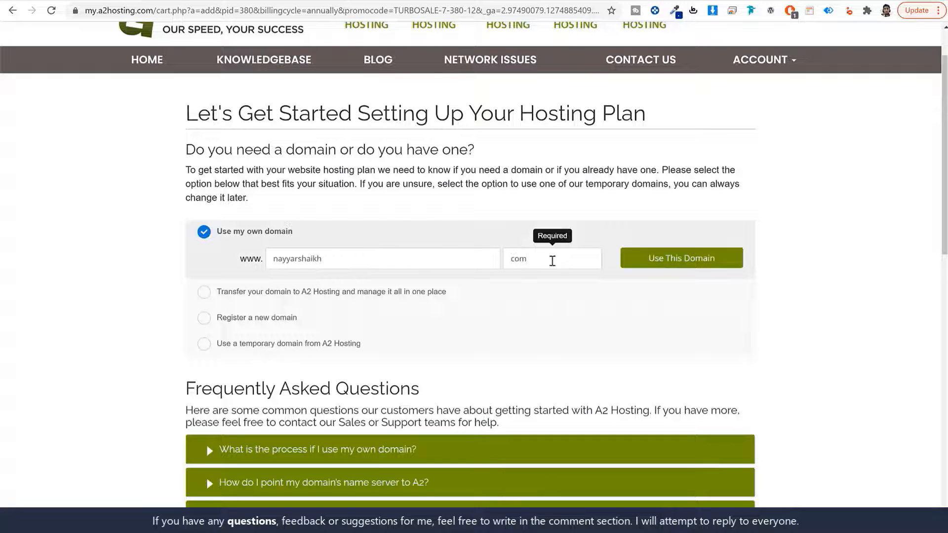
double_click(282, 262)
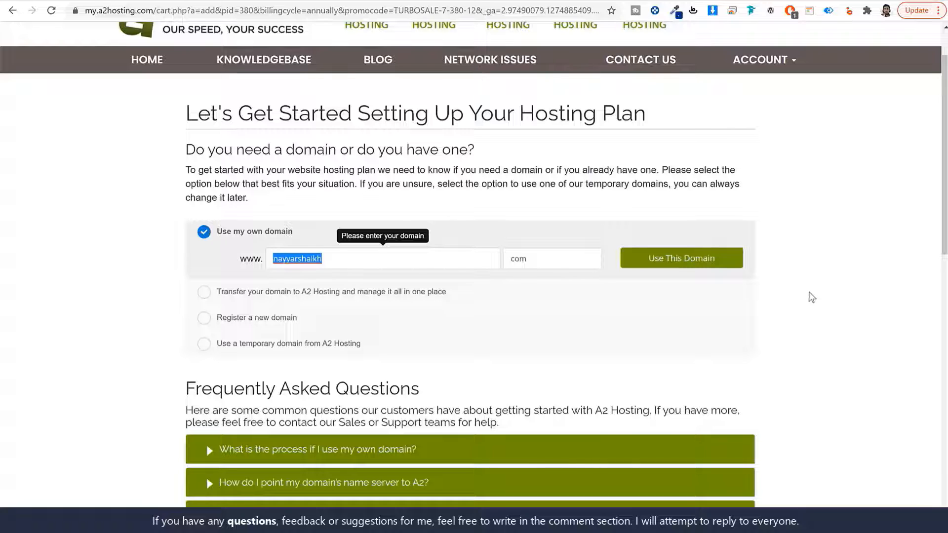
left_click(256, 321)
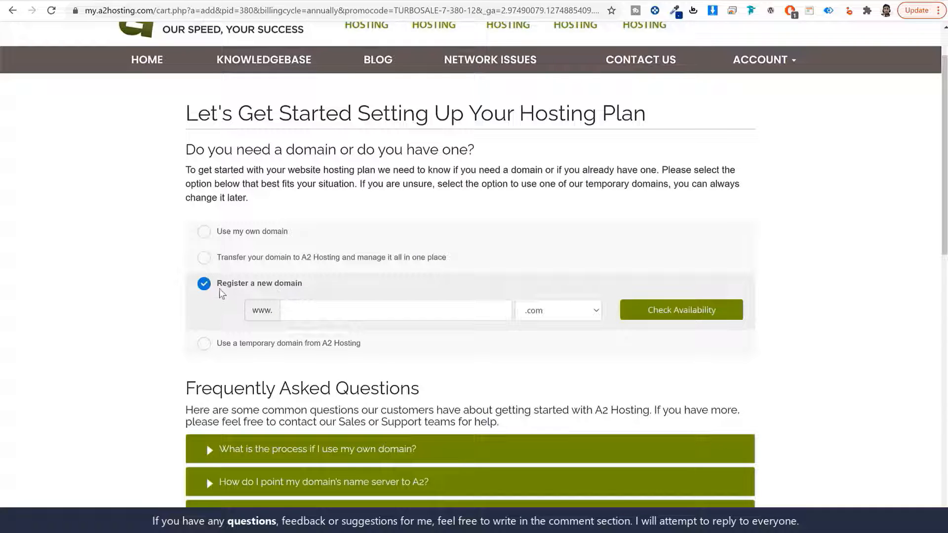
- Enter the new domain name and browse the extension list, leaving it on .com
left_click(338, 312)
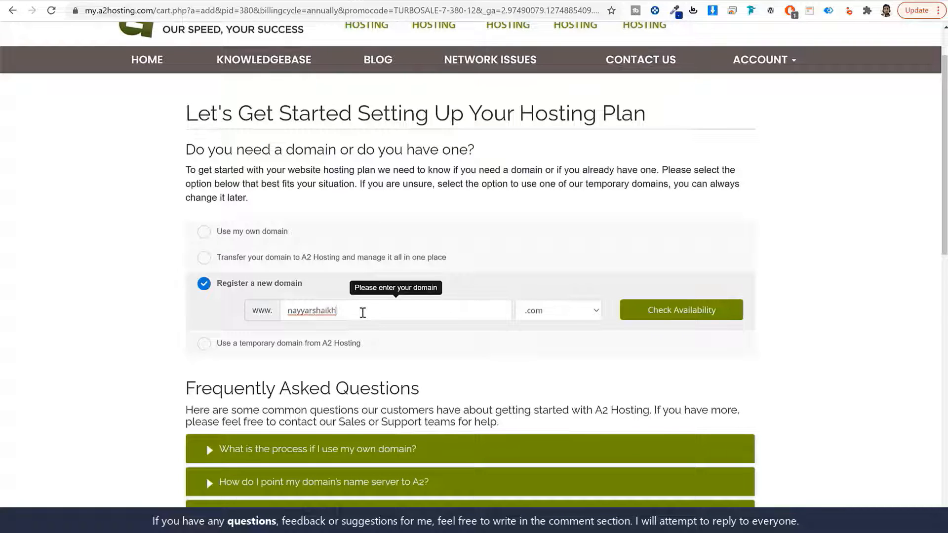
left_click_drag(363, 311, 266, 312)
left_click(590, 312)
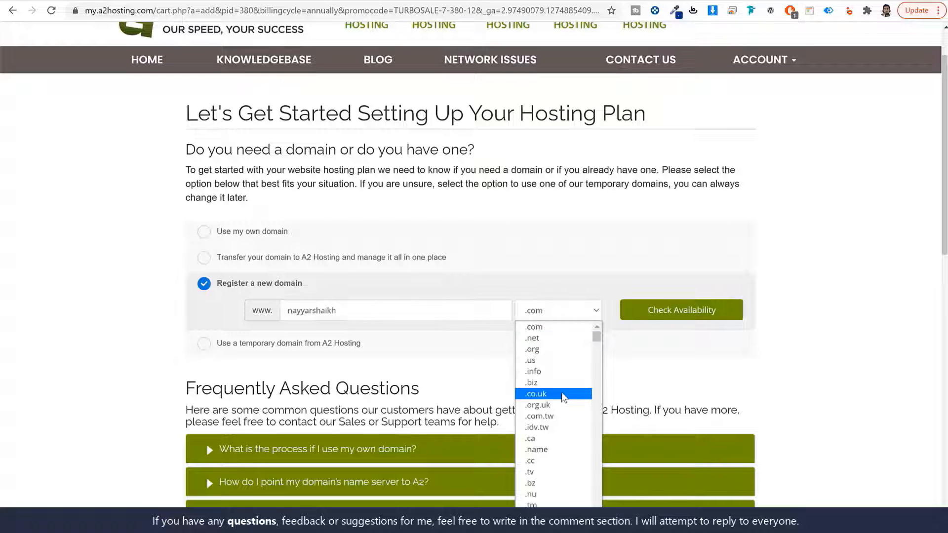
scroll(566, 460, "down", 5)
scroll(567, 463, "down", 5)
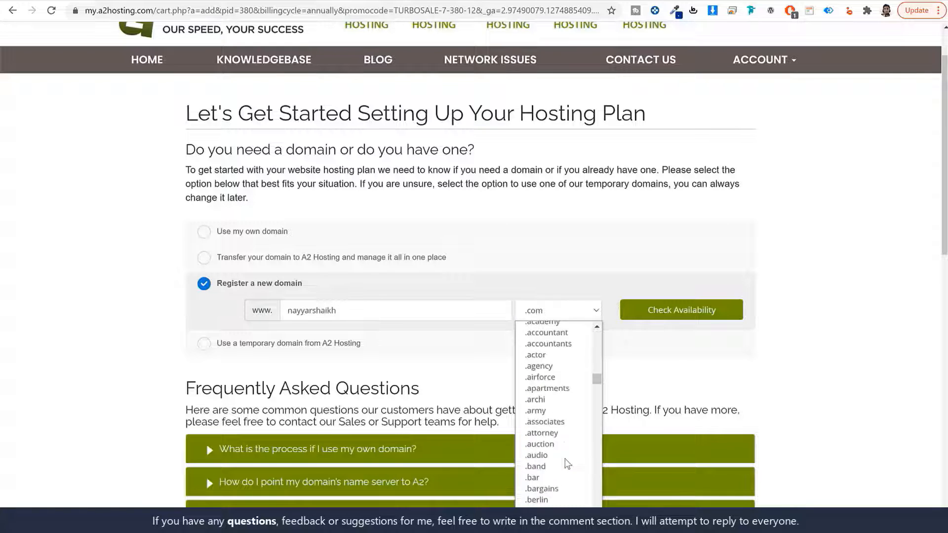
scroll(567, 462, "up", 7)
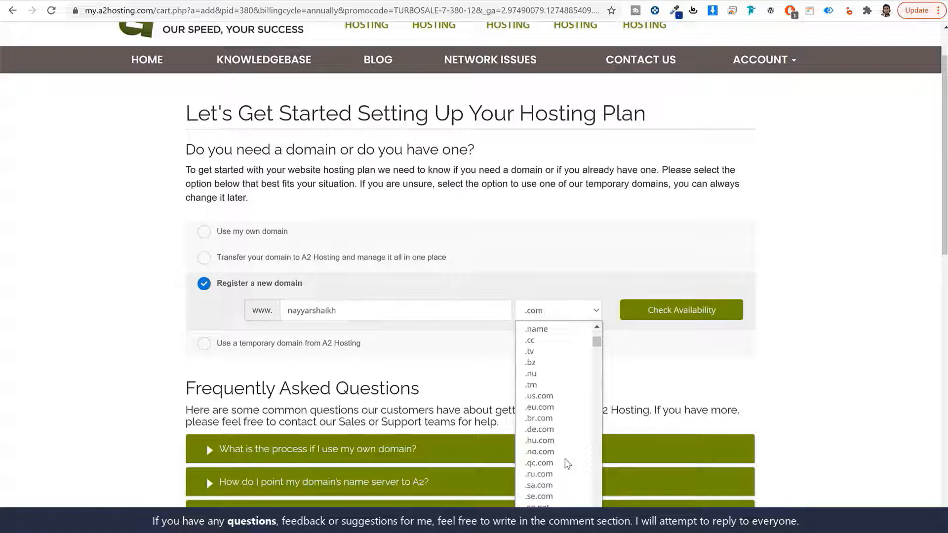
scroll(566, 459, "up", 3)
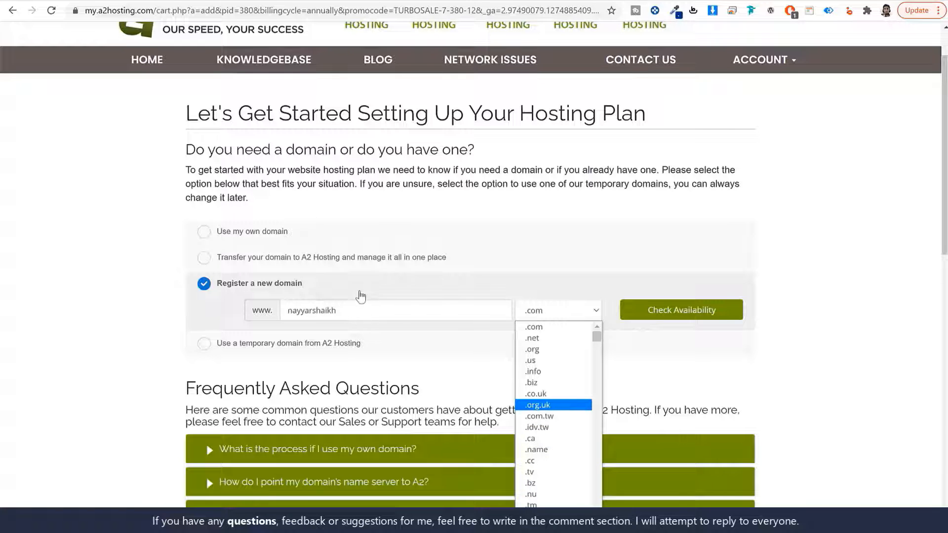
scroll(575, 374, "down", 10)
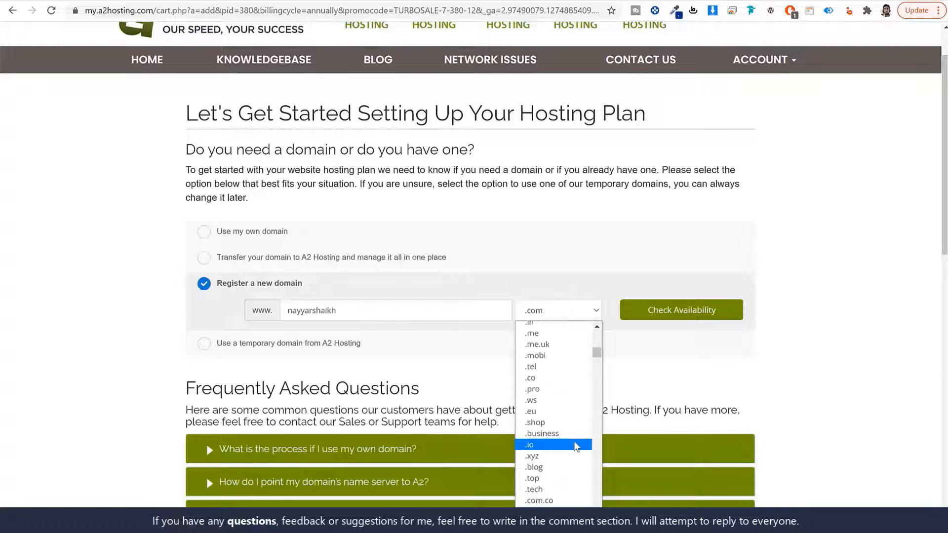
scroll(573, 447, "down", 5)
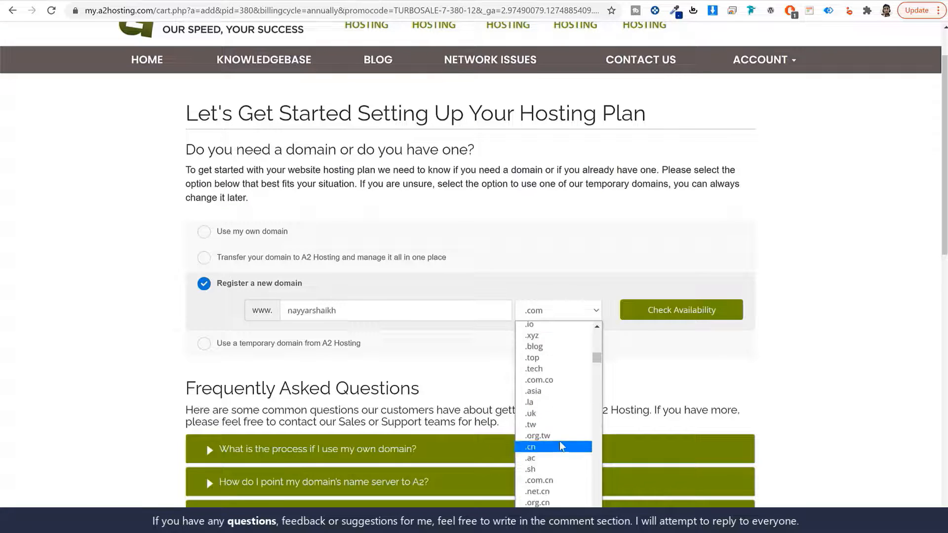
scroll(563, 450, "down", 5)
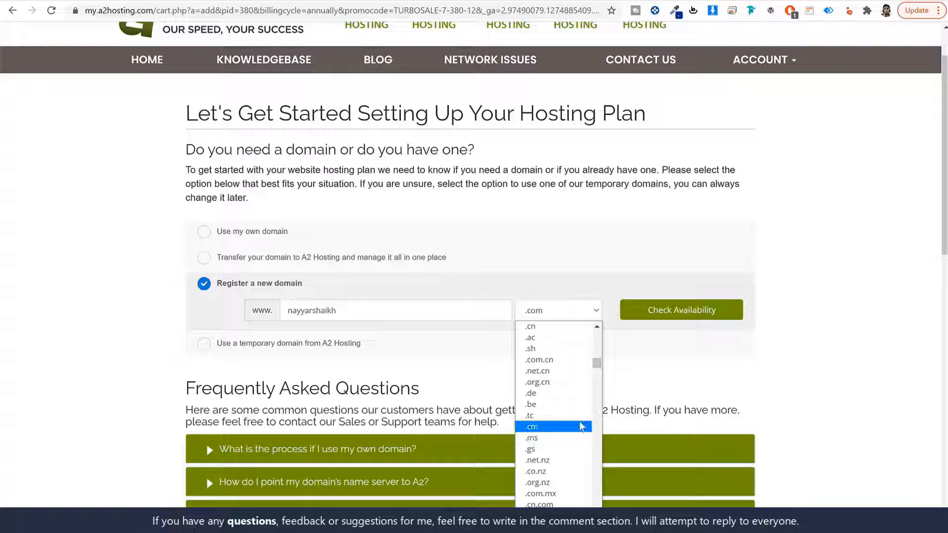
scroll(582, 426, "down", 3)
left_click(680, 326)
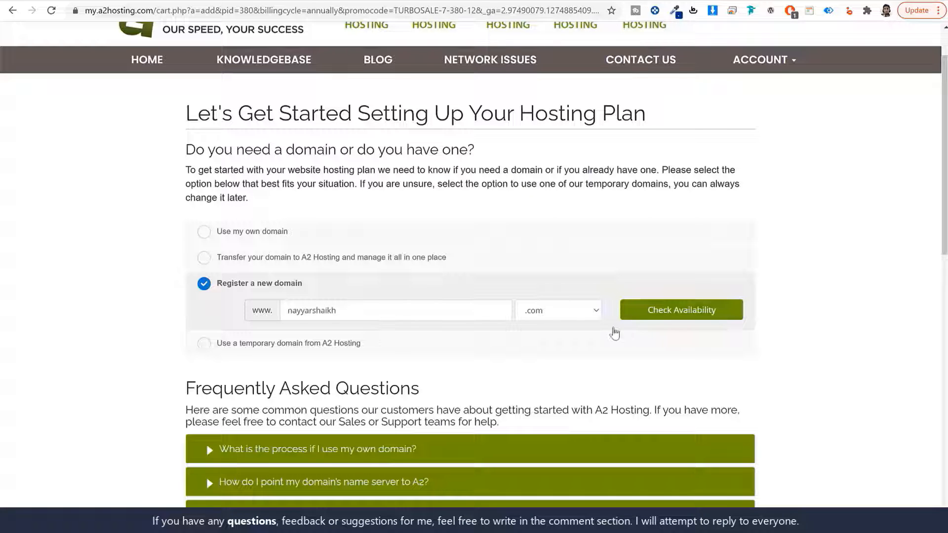
- Select and then deselect the domain name text in the www field
triple_click(202, 289)
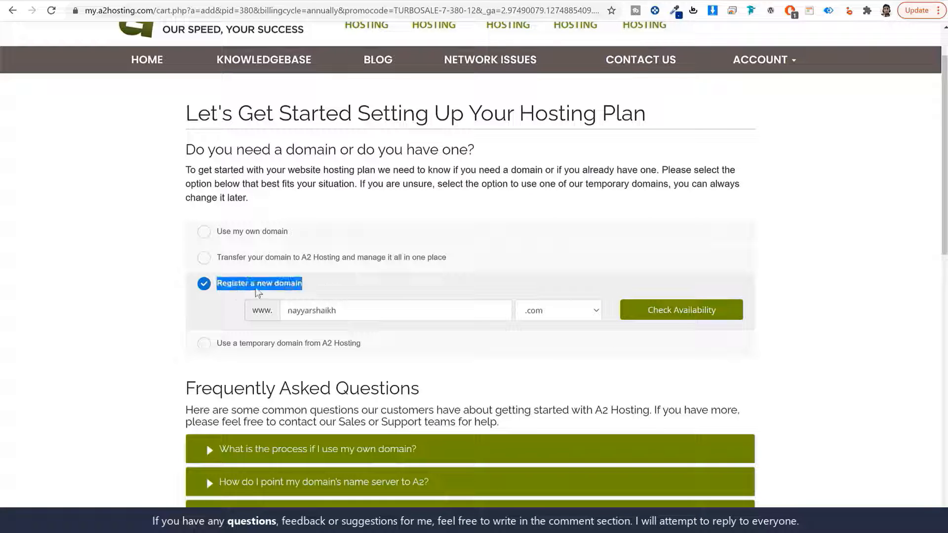
left_click_drag(353, 311, 277, 319)
left_click(309, 316)
- Confirm your own domain and continue past Drive configuration to the $119.88 Review & Checkout
left_click(266, 233)
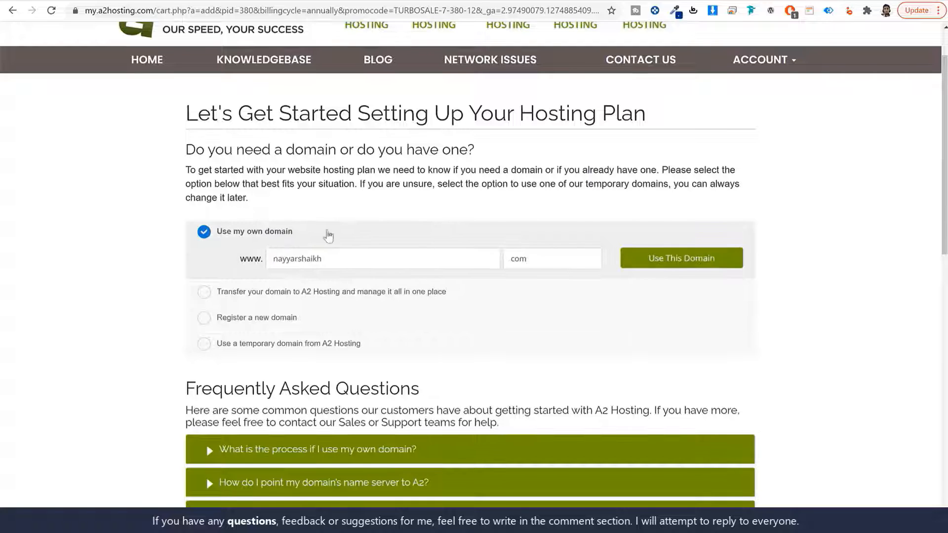
left_click(649, 261)
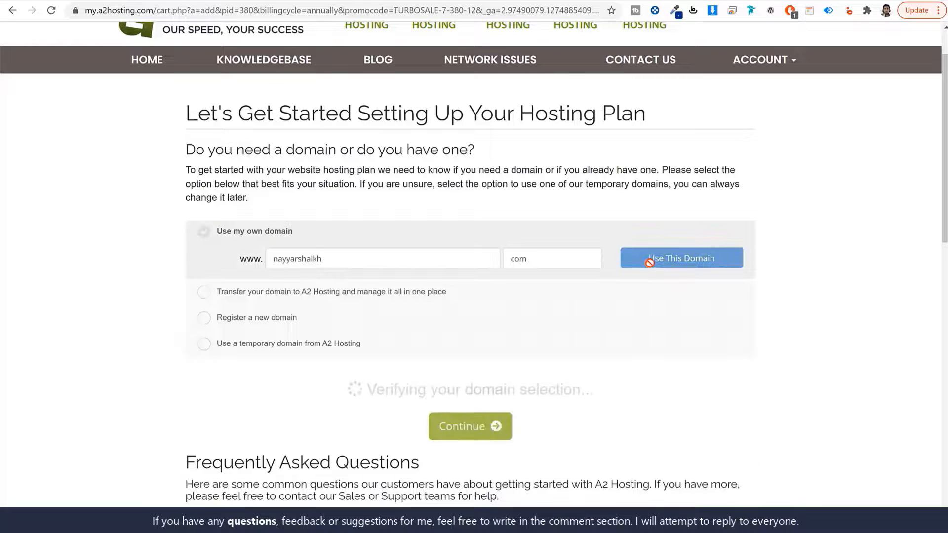
left_click(270, 321)
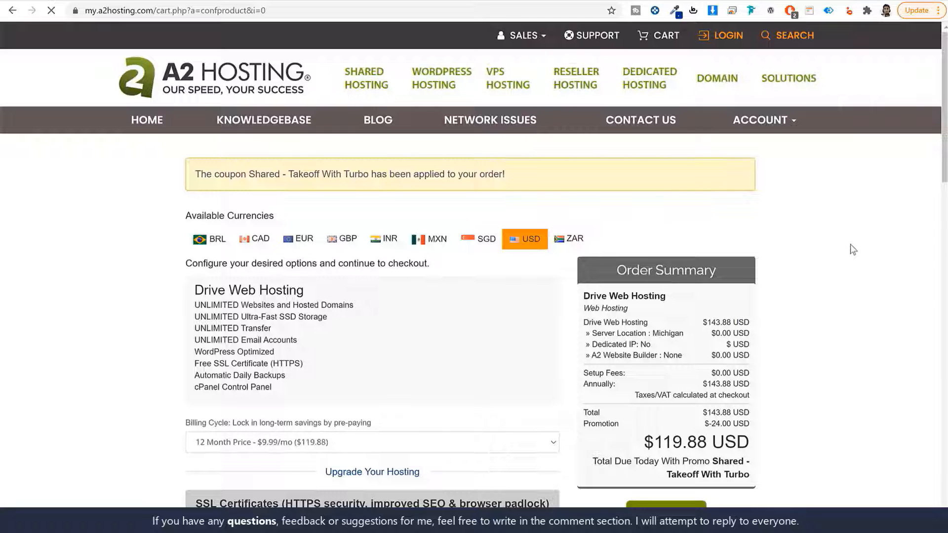
scroll(849, 244, "down", 6)
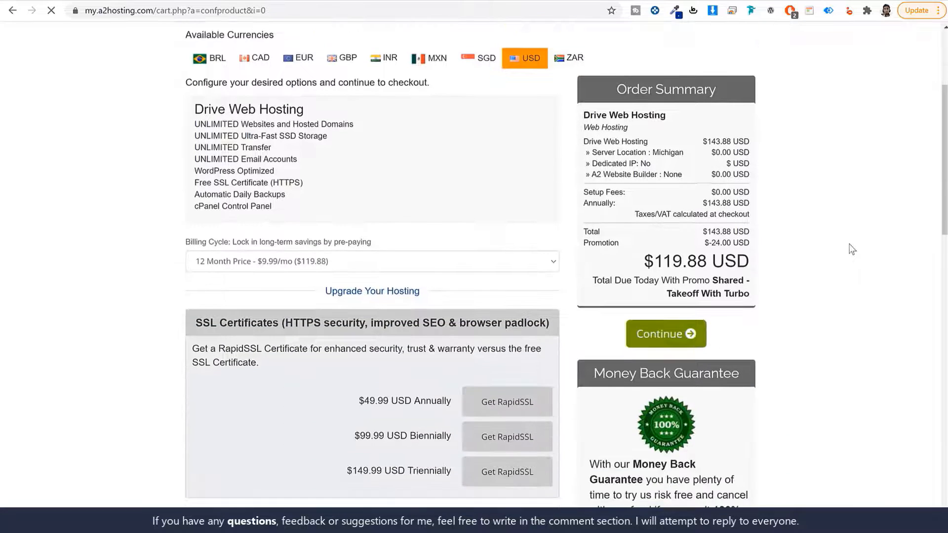
scroll(840, 281, "up", 6)
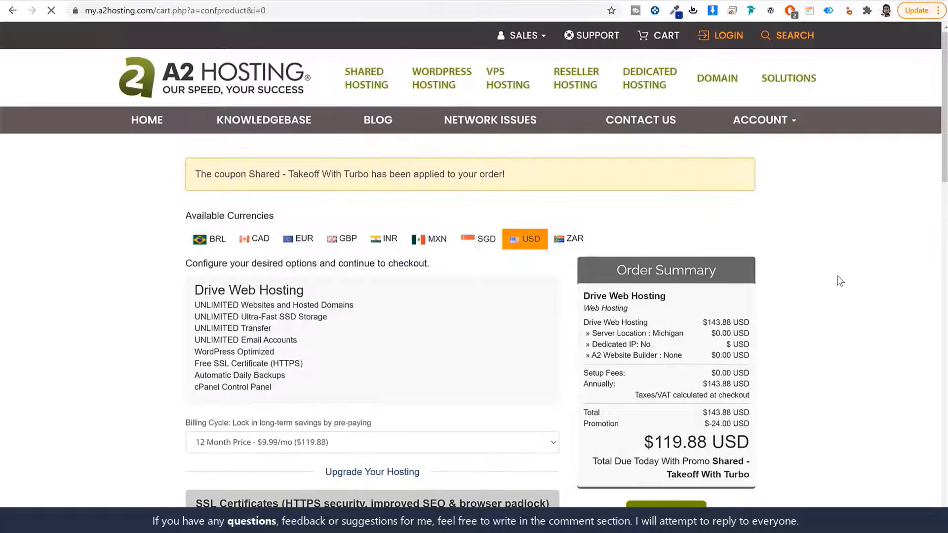
scroll(837, 277, "down", 5)
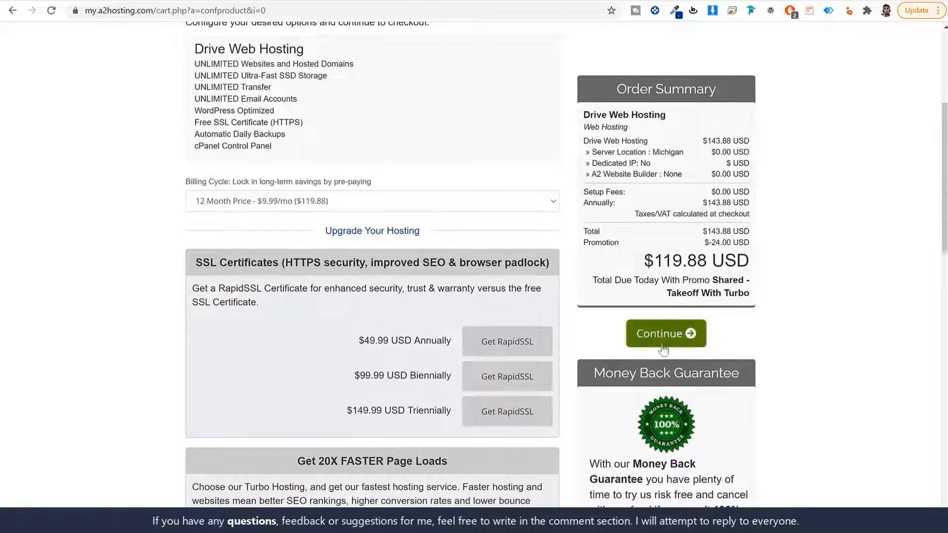
left_click(662, 344)
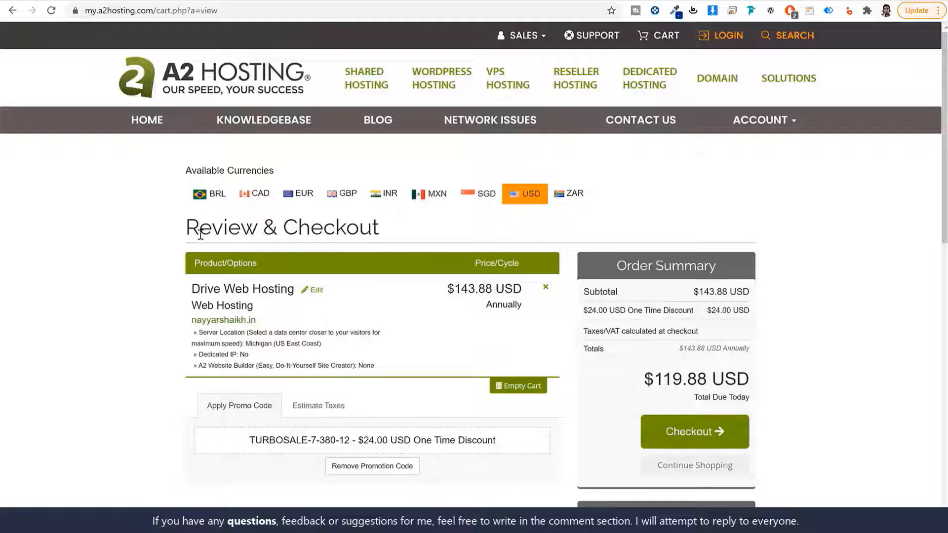
- Proceed to the checkout form and check the billing country, keeping United States
left_click_drag(187, 230, 415, 230)
left_click(416, 230)
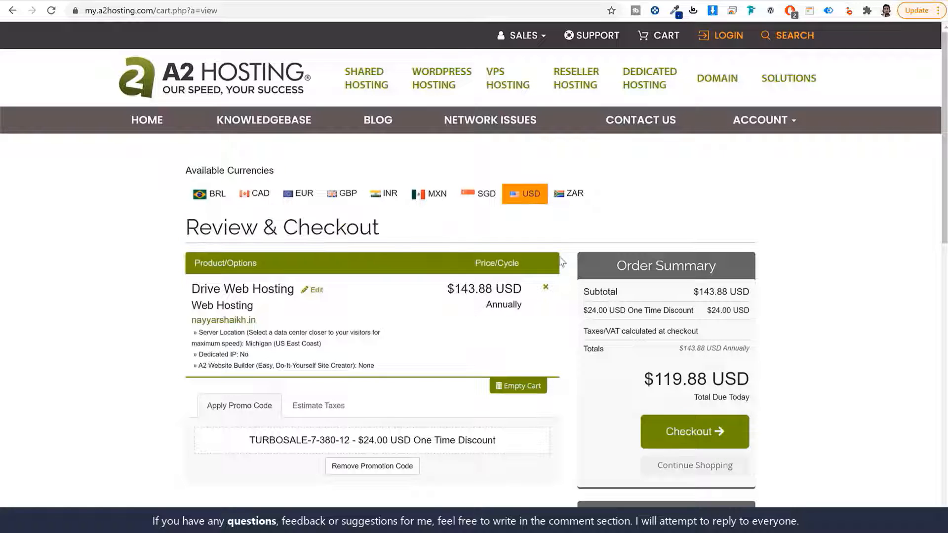
left_click(688, 437)
scroll(815, 306, "down", 2)
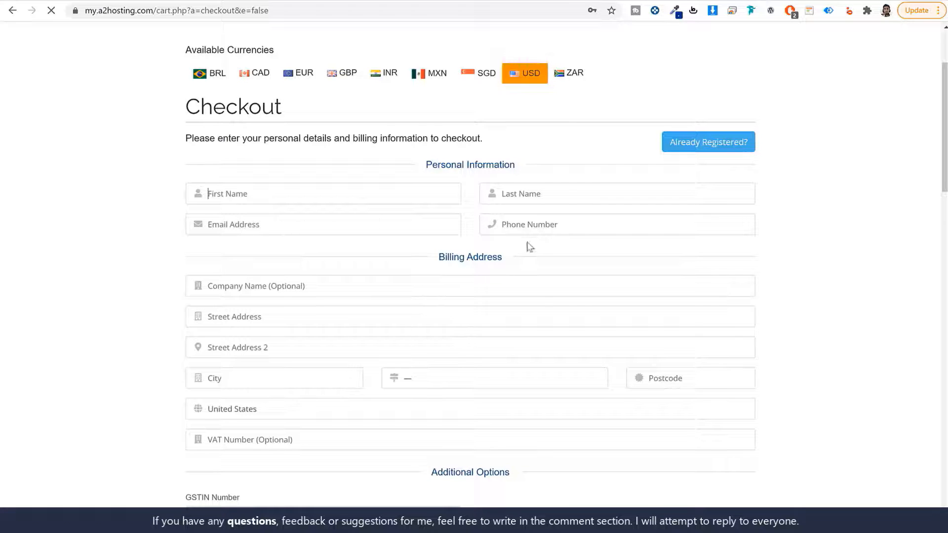
scroll(620, 244, "down", 4)
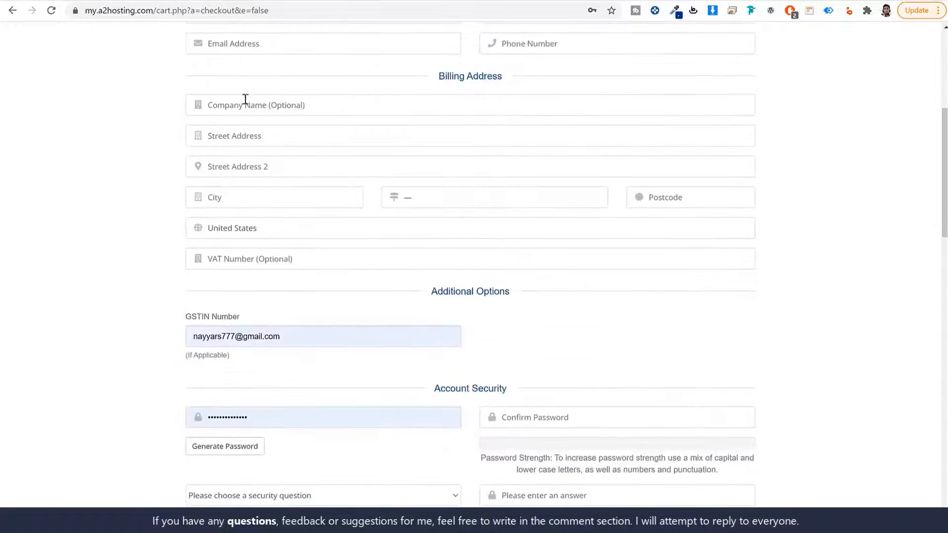
left_click(271, 232)
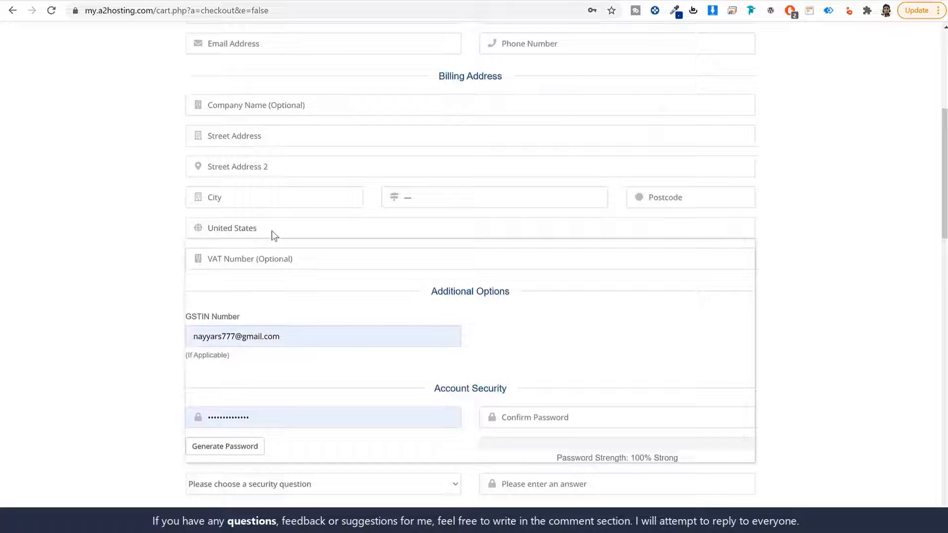
left_click(163, 261)
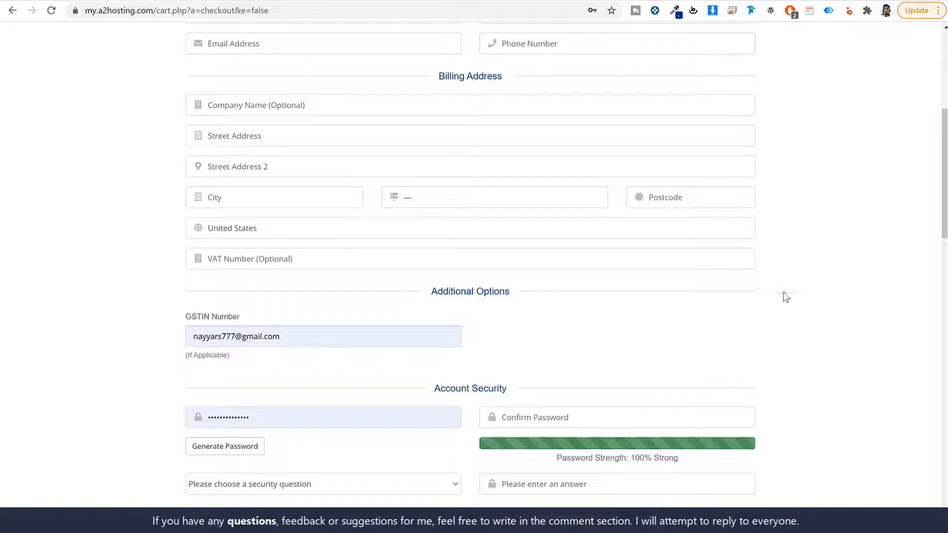
- Inspect the autofilled account password fields, dismiss saved-password suggestions, and reach the payment section
scroll(783, 295, "down", 4)
double_click(312, 239)
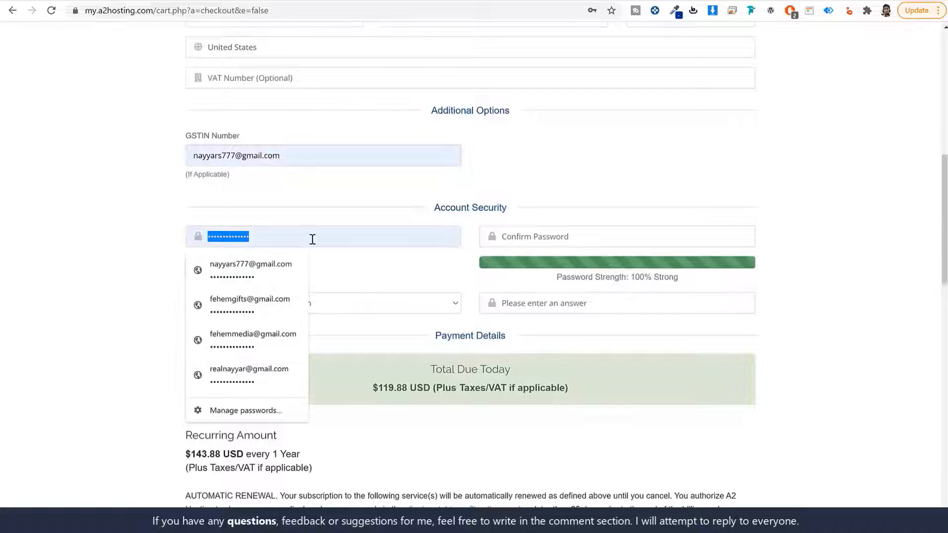
left_click(385, 246)
left_click(601, 235)
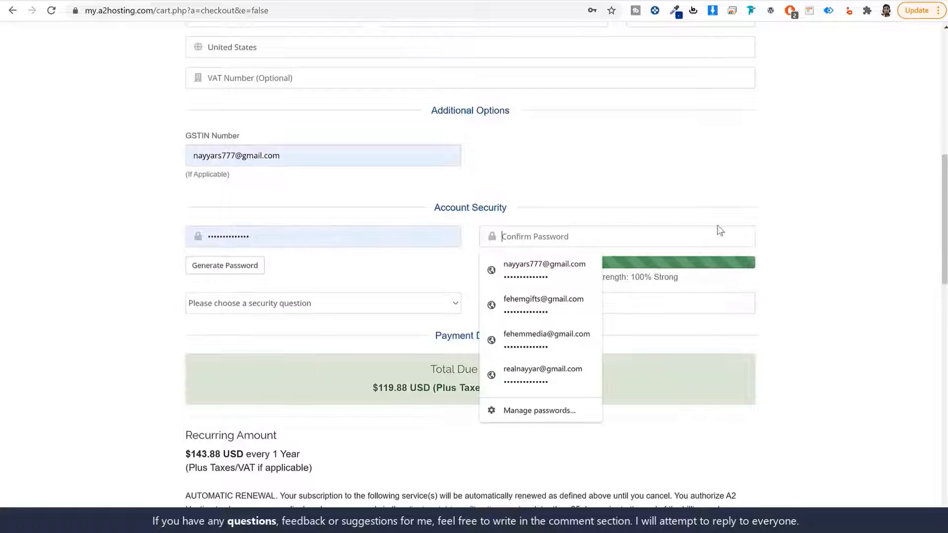
scroll(784, 226, "up", 6)
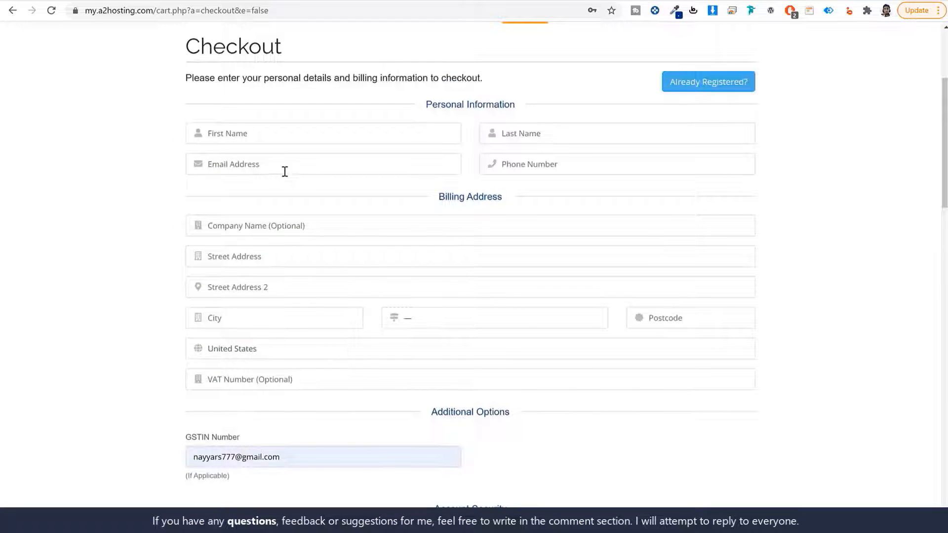
scroll(340, 249, "down", 6)
left_click(295, 232)
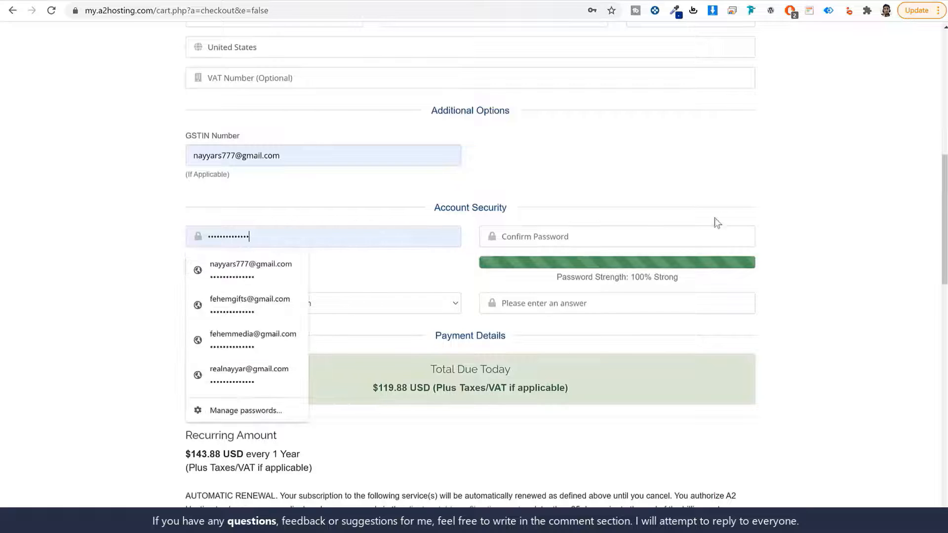
left_click(804, 213)
scroll(807, 237, "up", 5)
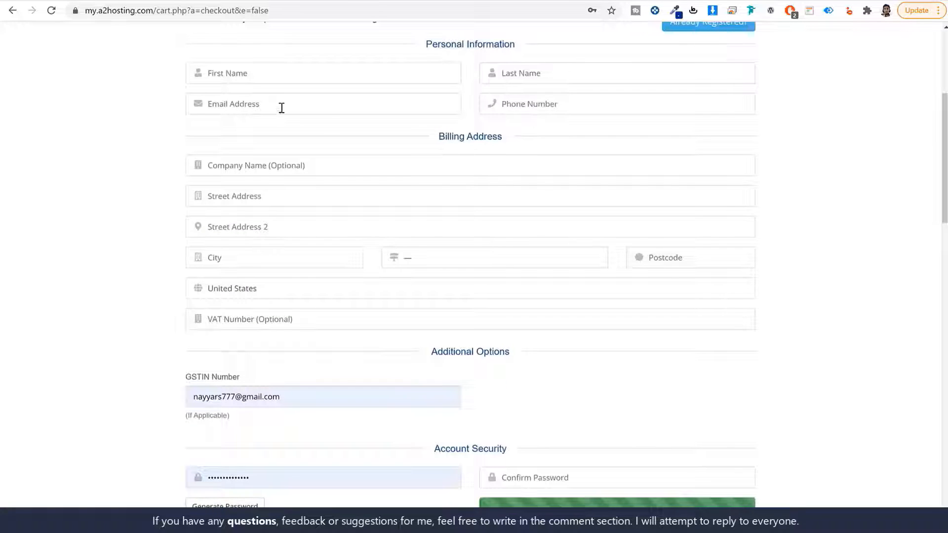
scroll(264, 138, "down", 6)
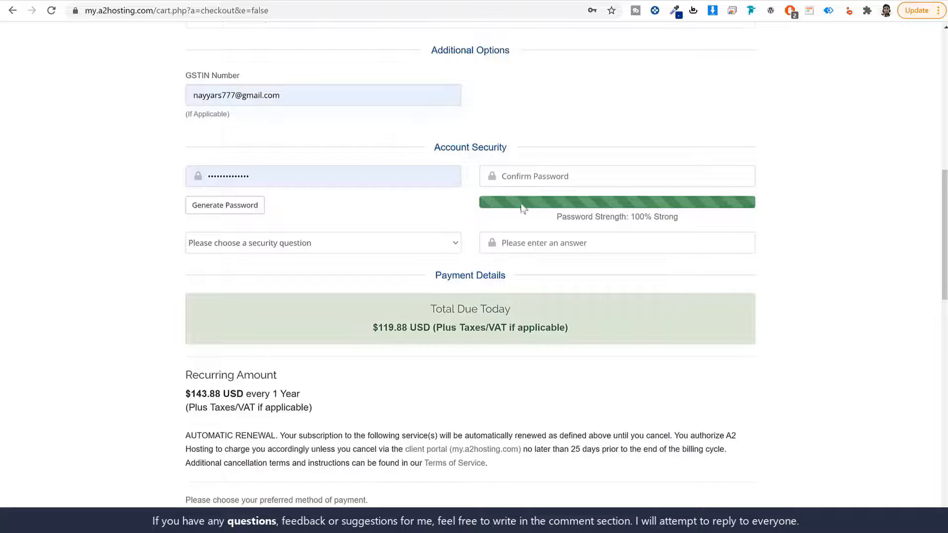
scroll(524, 202, "down", 7)
scroll(526, 207, "down", 1)
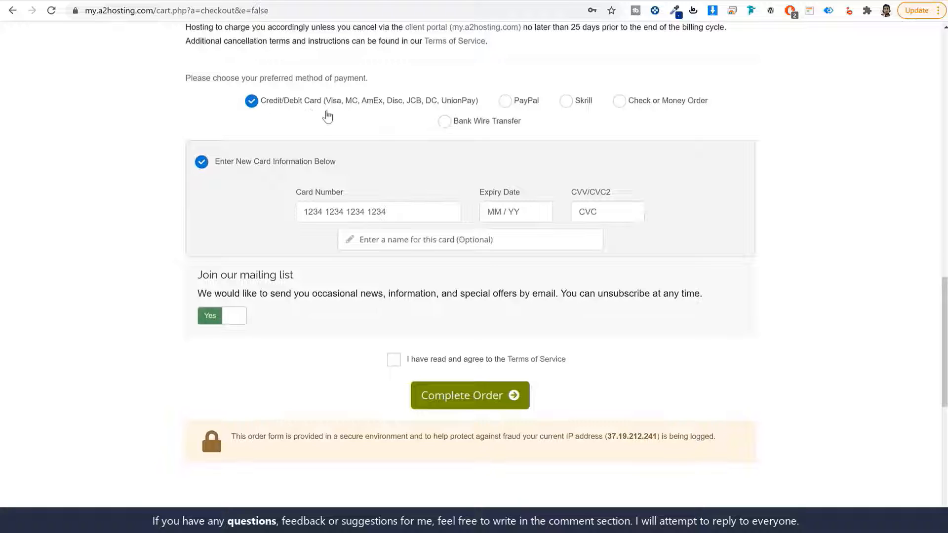
- Try the PayPal, Skrill and Bank Wire payment options, then return to Credit/Debit Card
left_click(505, 101)
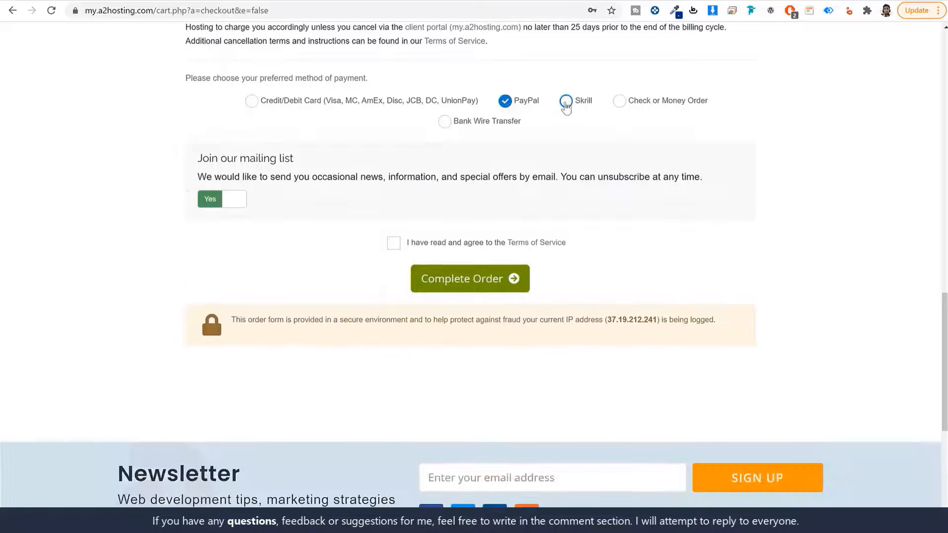
left_click(566, 102)
left_click(444, 123)
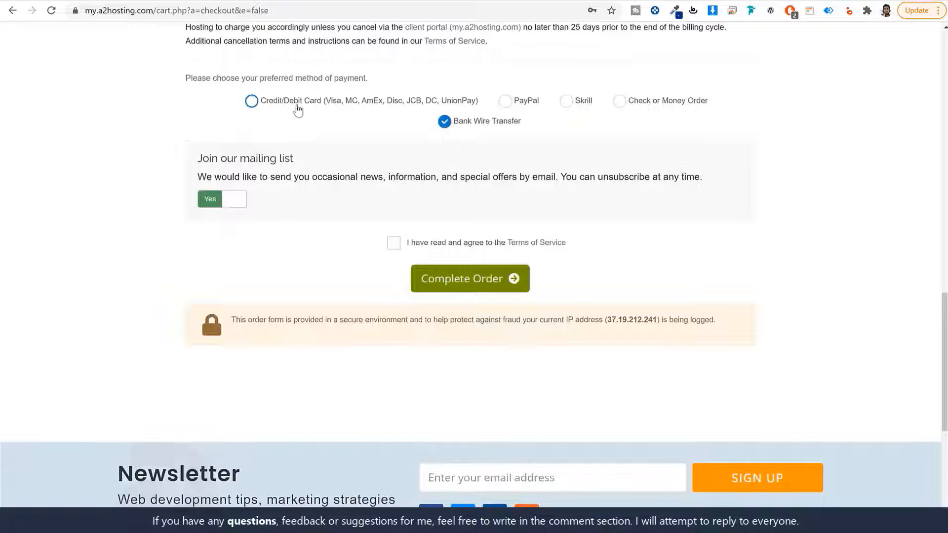
left_click(297, 109)
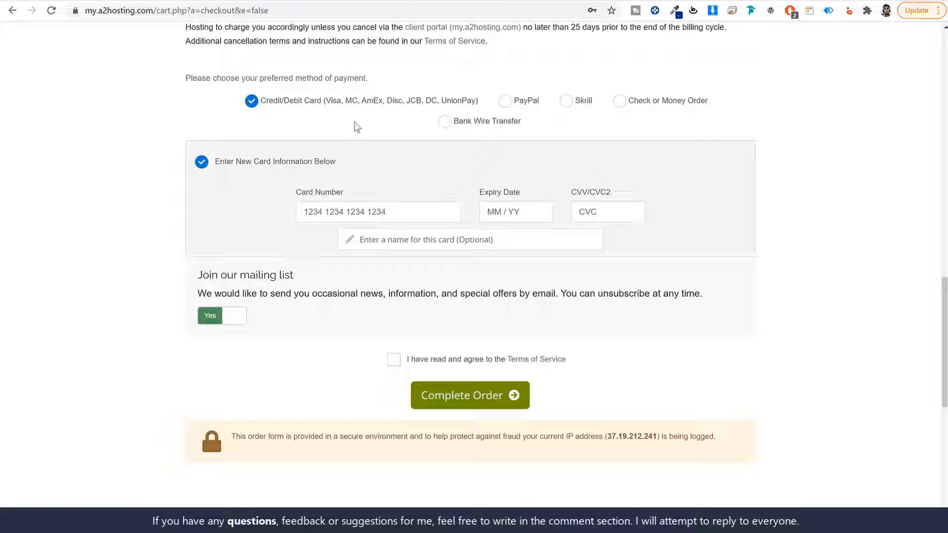
- Highlight the accepted card types such as Visa and MC, then agree to the Terms of Service
left_click_drag(325, 101, 473, 107)
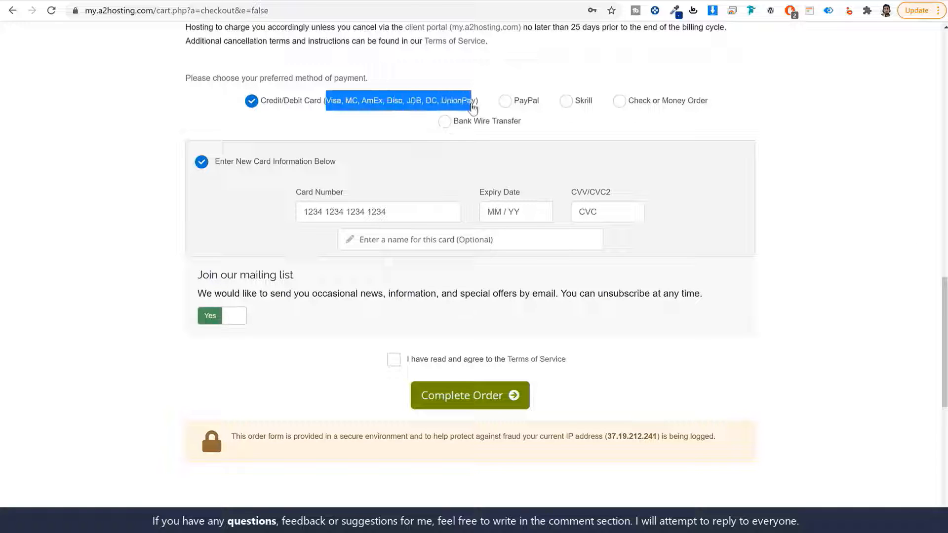
left_click(338, 109)
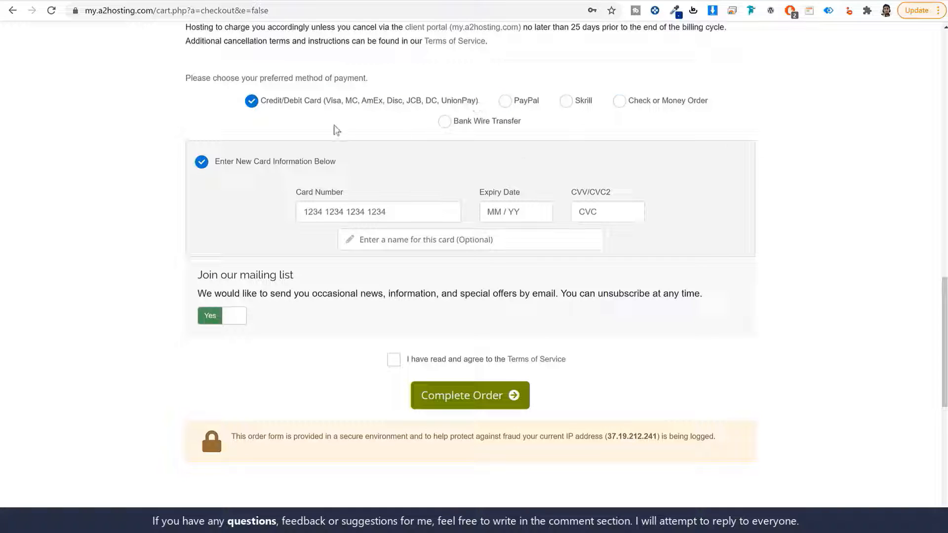
left_click_drag(326, 101, 478, 105)
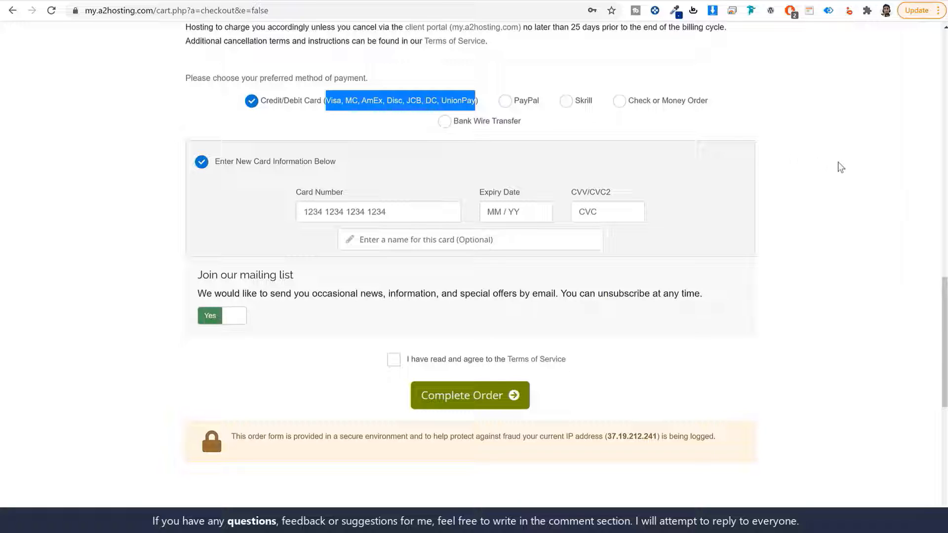
left_click(357, 116)
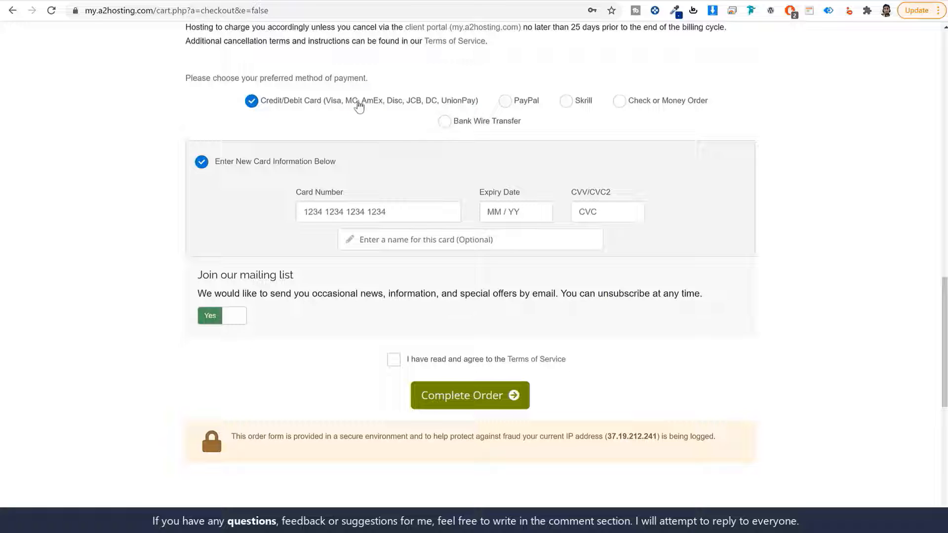
left_click_drag(357, 101, 327, 107)
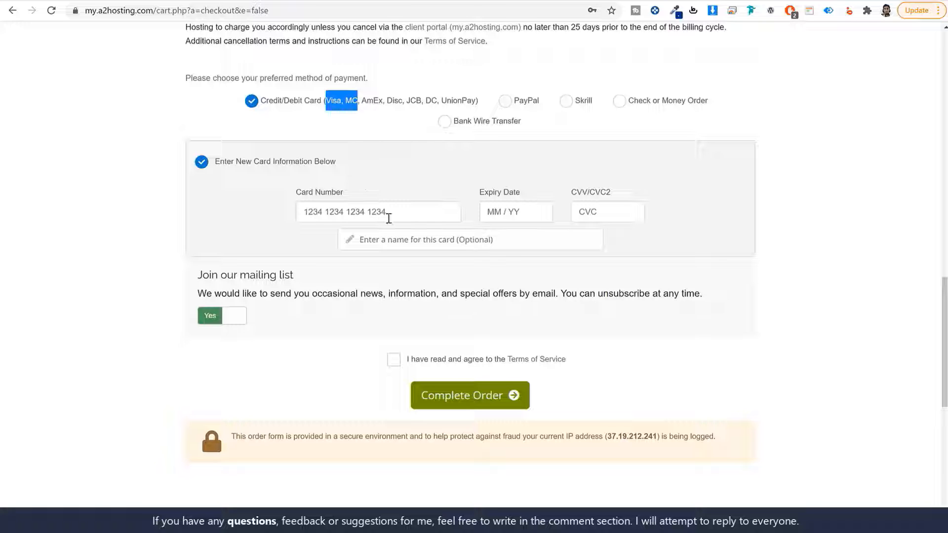
scroll(573, 370, "down", 1)
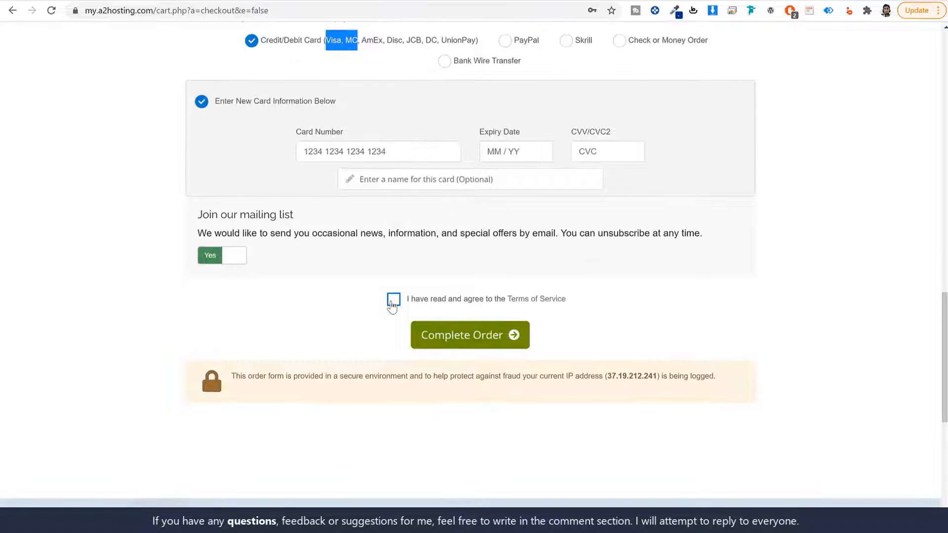
left_click(393, 299)
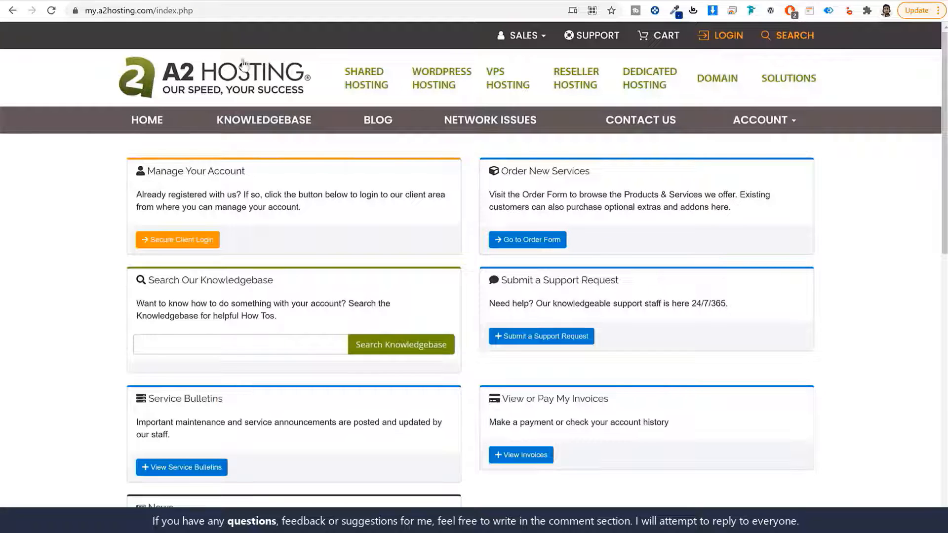
- Log in to the A2 client area with saved credentials and open the account's connection details
left_click_drag(156, 11, 72, 17)
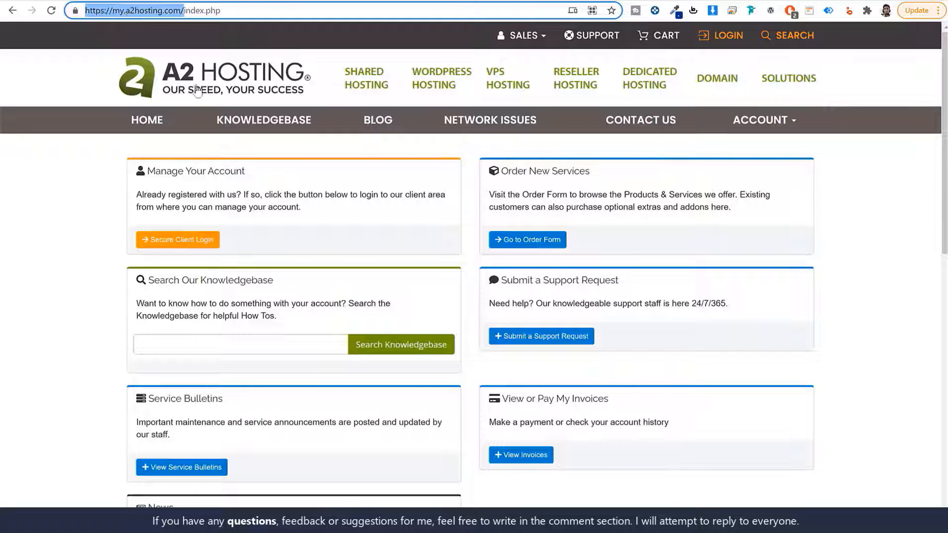
left_click(98, 269)
left_click(178, 240)
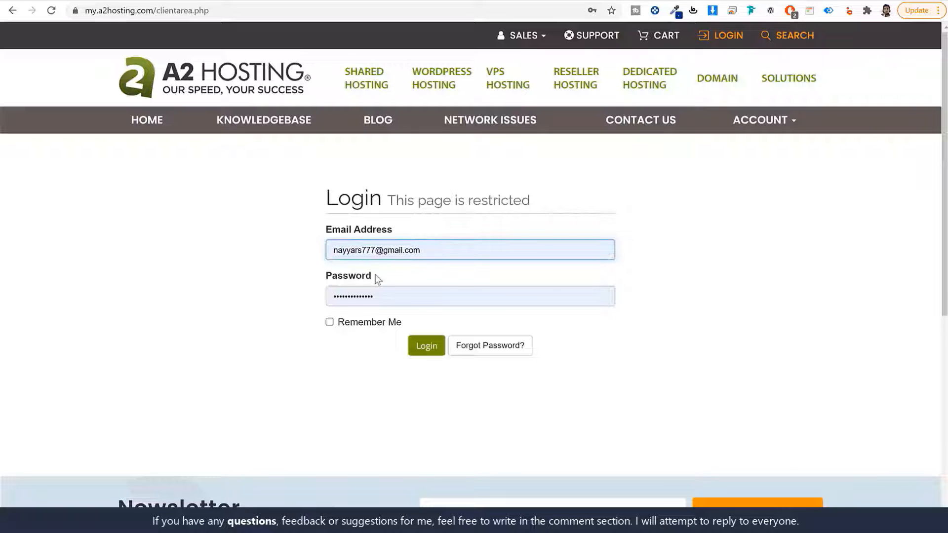
left_click(429, 347)
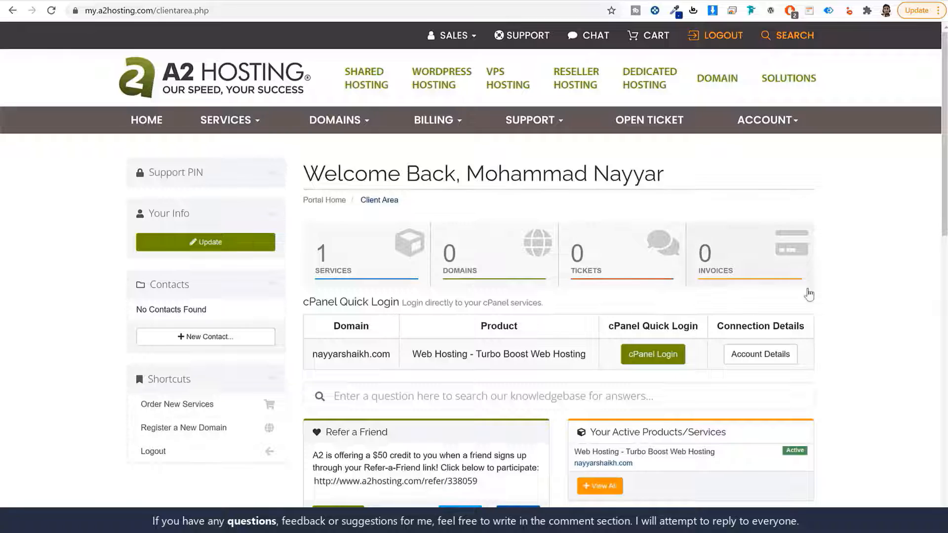
scroll(837, 299, "down", 2)
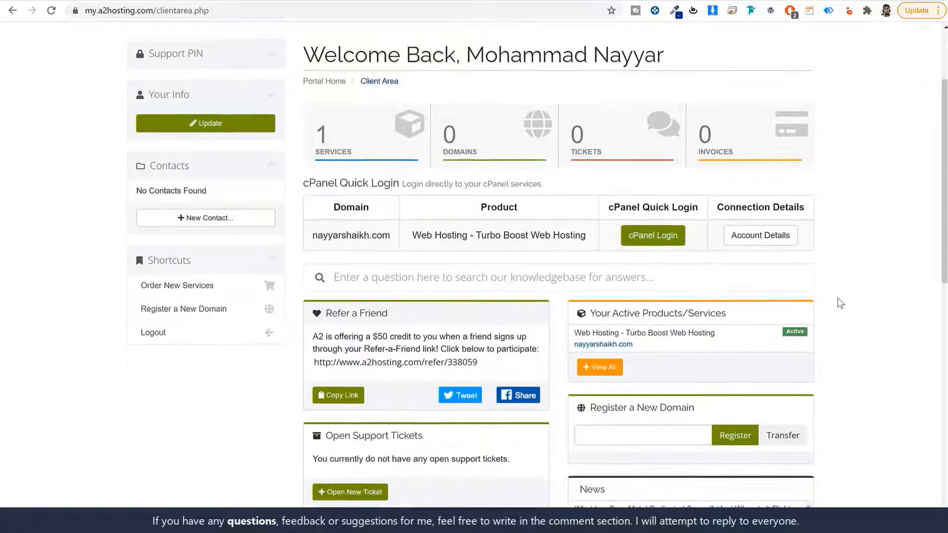
left_click(750, 240)
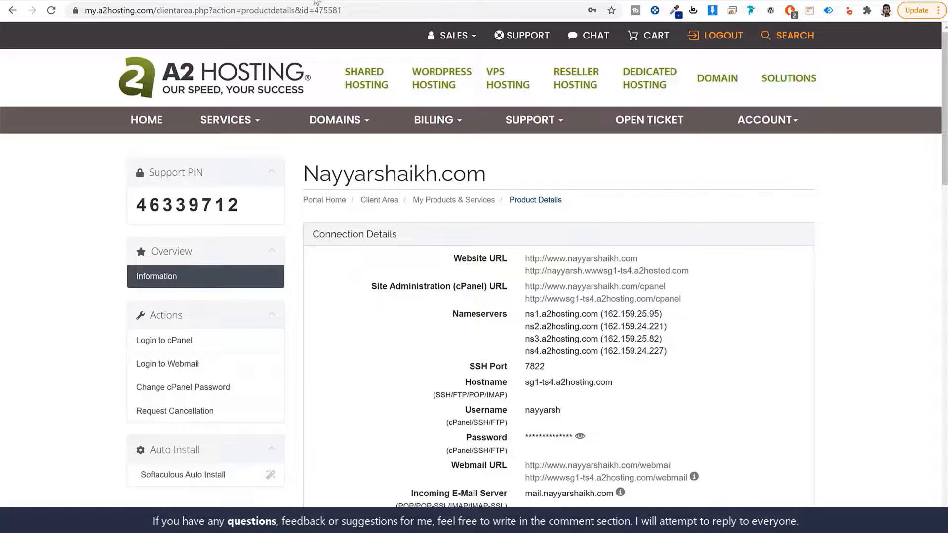
- Open godaddy.com in a new tab and go to My Products
key("ctrl+t")
type("gof")
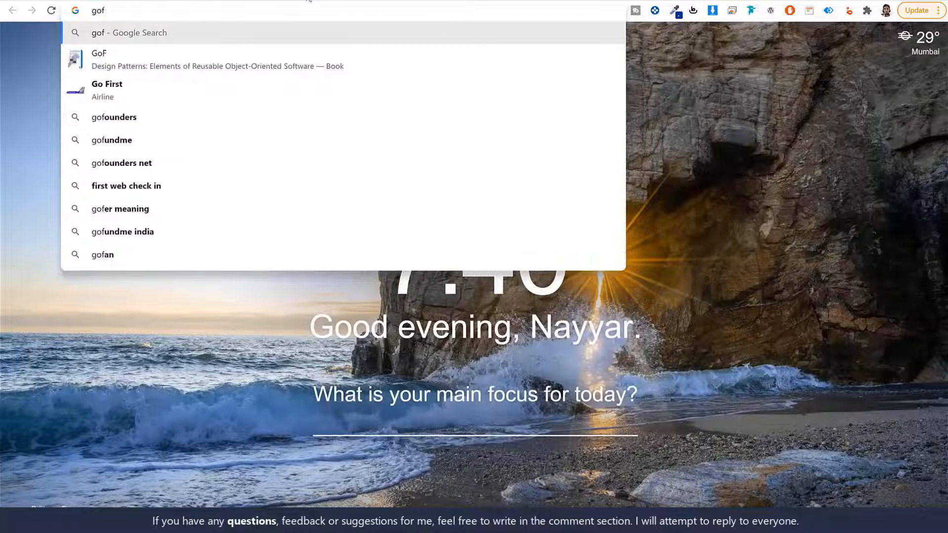
key("BackSpace")
type("da")
key("Return")
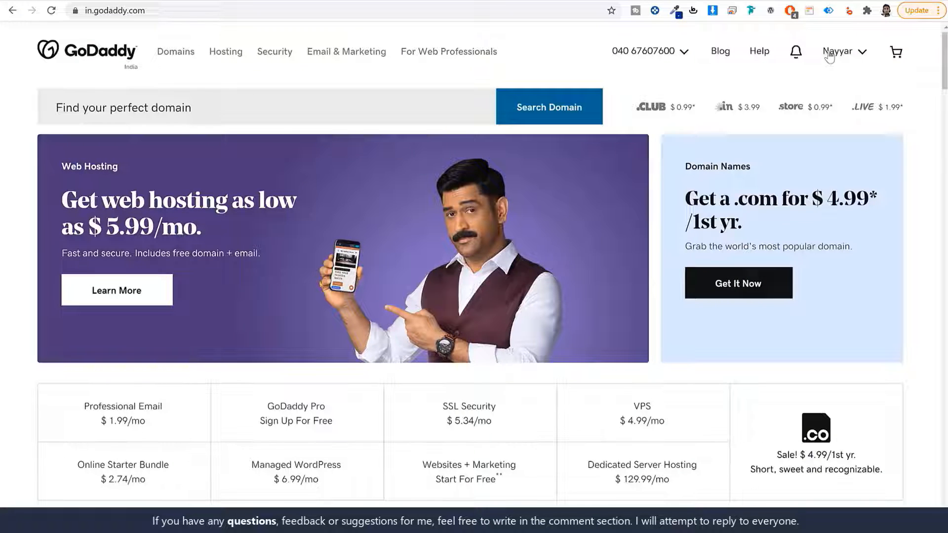
left_click(830, 54)
left_click(734, 173)
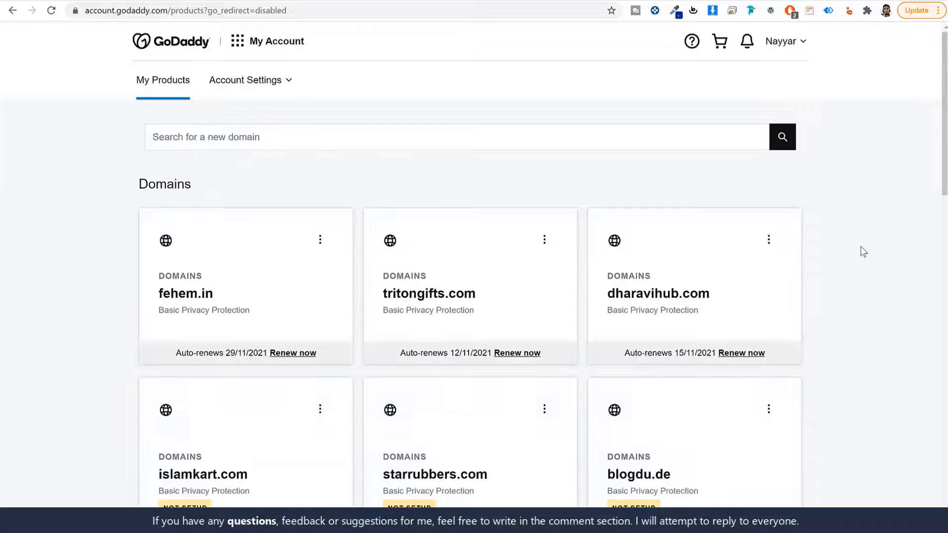
- Open DNS management for fehem.in and start changing its nameservers
scroll(860, 247, "down", 12)
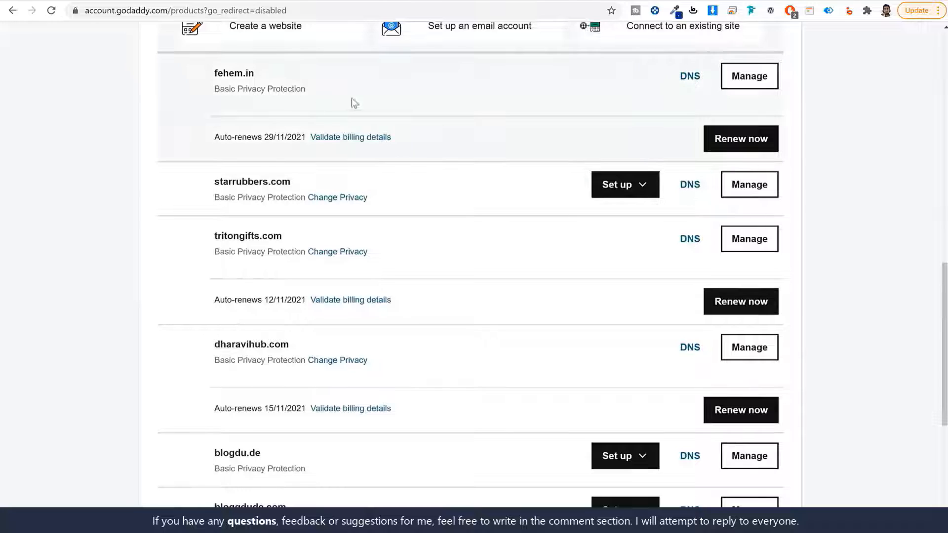
left_click(683, 78)
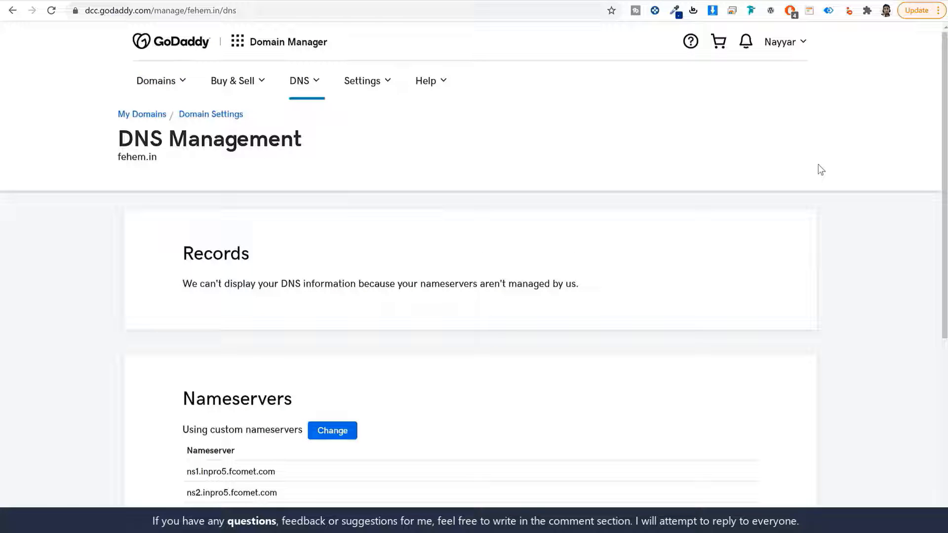
scroll(479, 238, "down", 3)
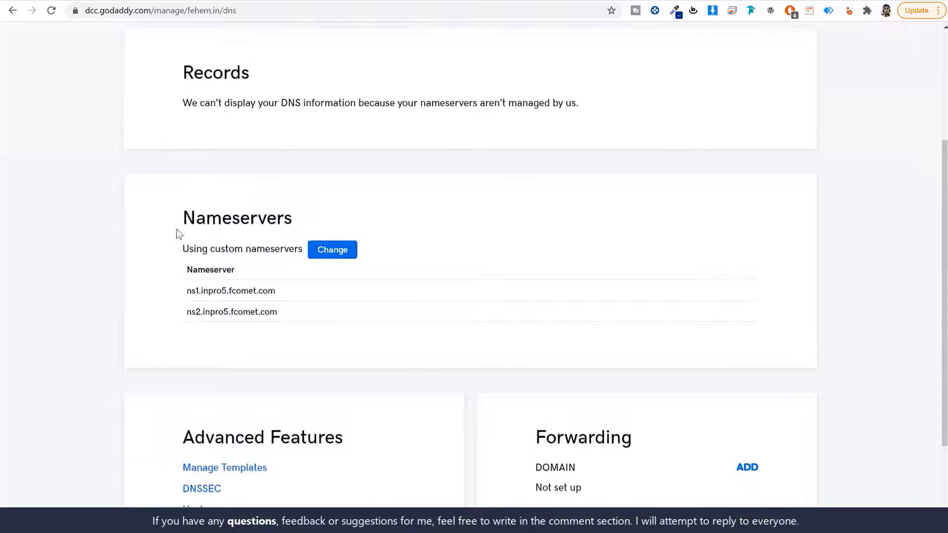
left_click_drag(176, 229, 324, 222)
left_click(335, 253)
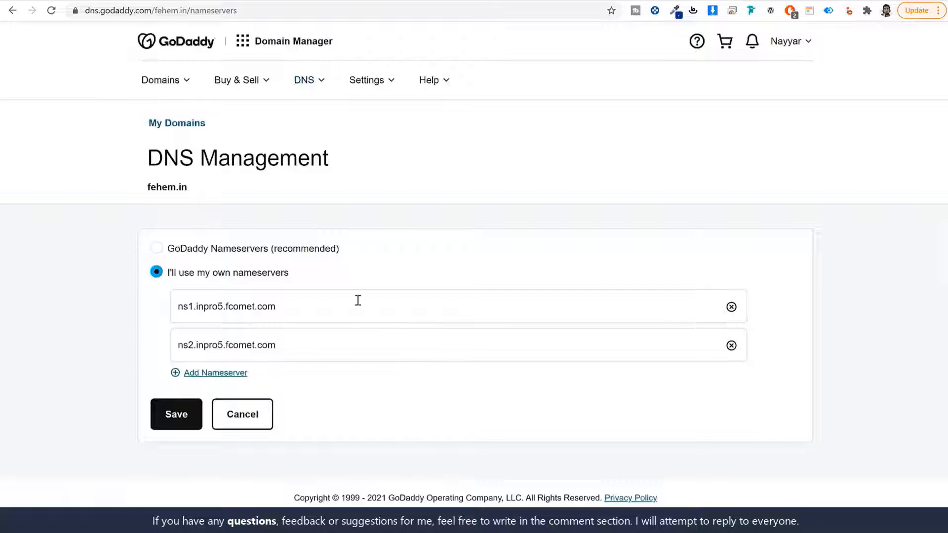
- Clear the old values from GoDaddy's first two nameserver fields
left_click(358, 301)
key("ctrl+a")
key("BackSpace")
left_click(335, 344)
key("ctrl+a")
key("BackSpace")
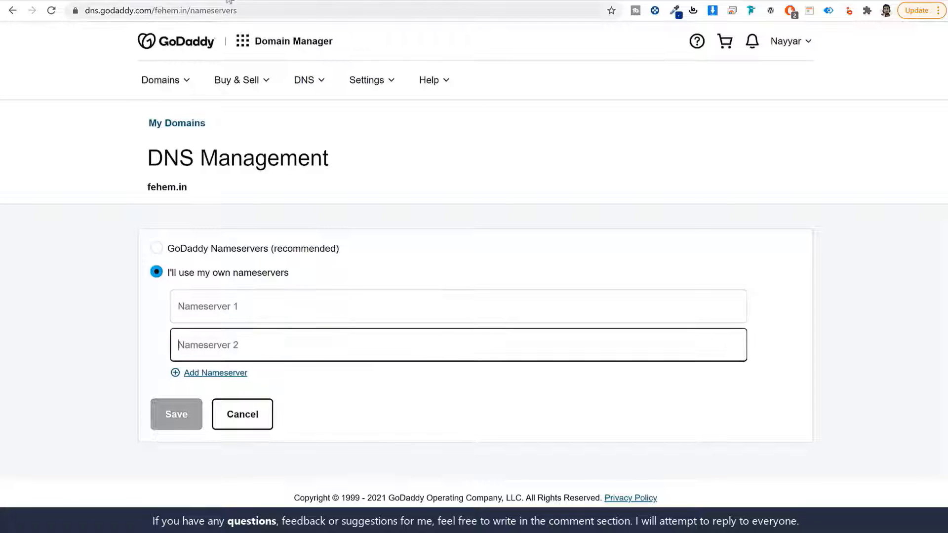
- Fill Nameserver 1 and 2 with ns1.a2hosting.com and ns2.a2hosting.com
left_click(286, 1)
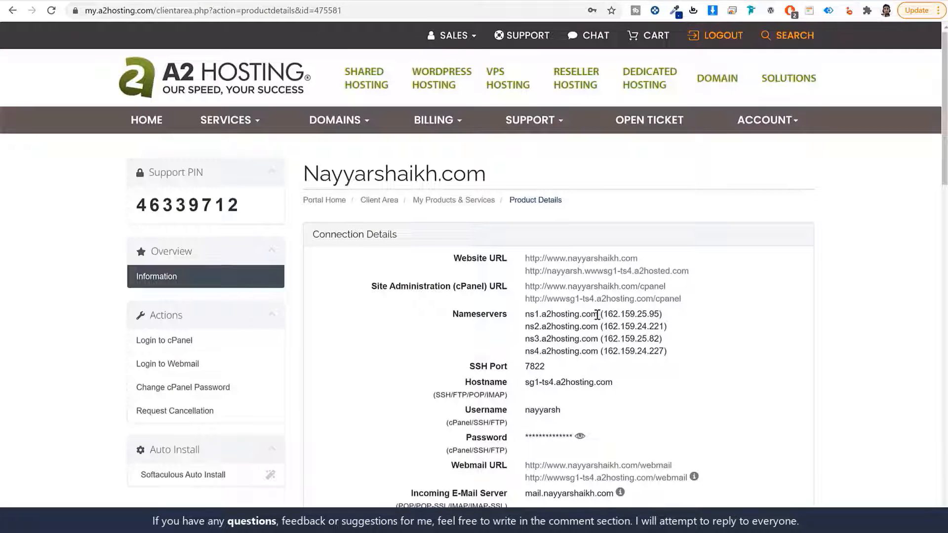
left_click_drag(592, 314, 525, 315)
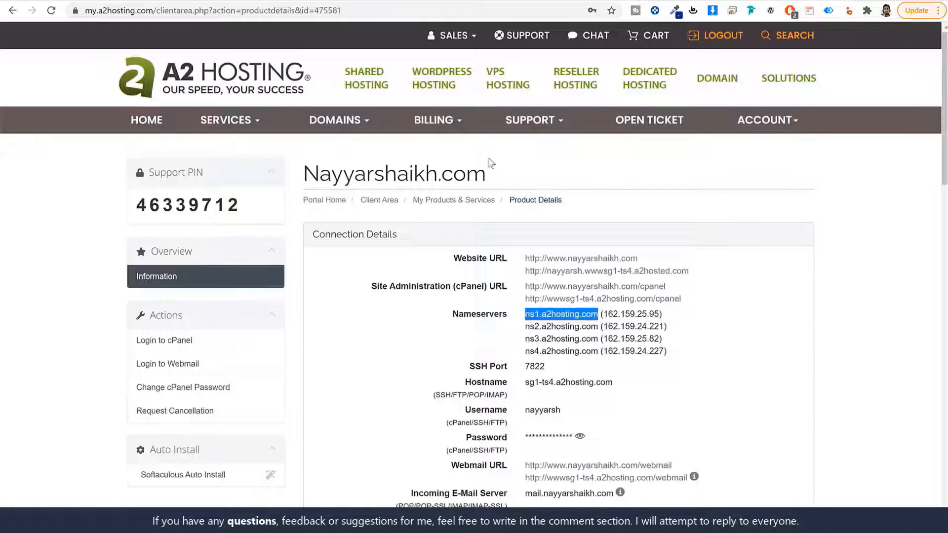
key("ctrl+c")
left_click(375, 2)
left_click(242, 305)
key("ctrl+v")
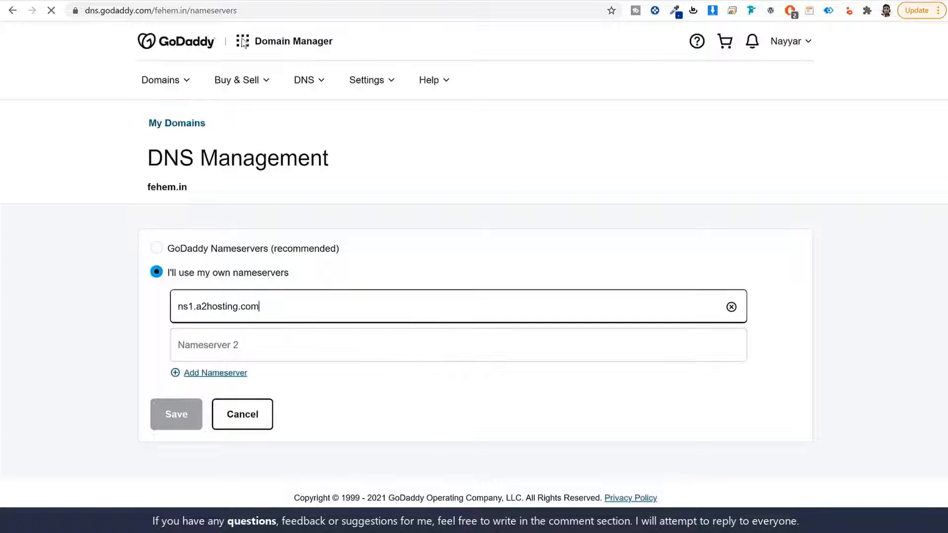
left_click(229, 2)
left_click_drag(596, 326, 525, 326)
key("ctrl+c")
left_click(348, 2)
left_click(269, 342)
key("ctrl+v")
- Add two more nameserver fields and fill Nameserver 3 with ns3.a2hosting.com
left_click(230, 374)
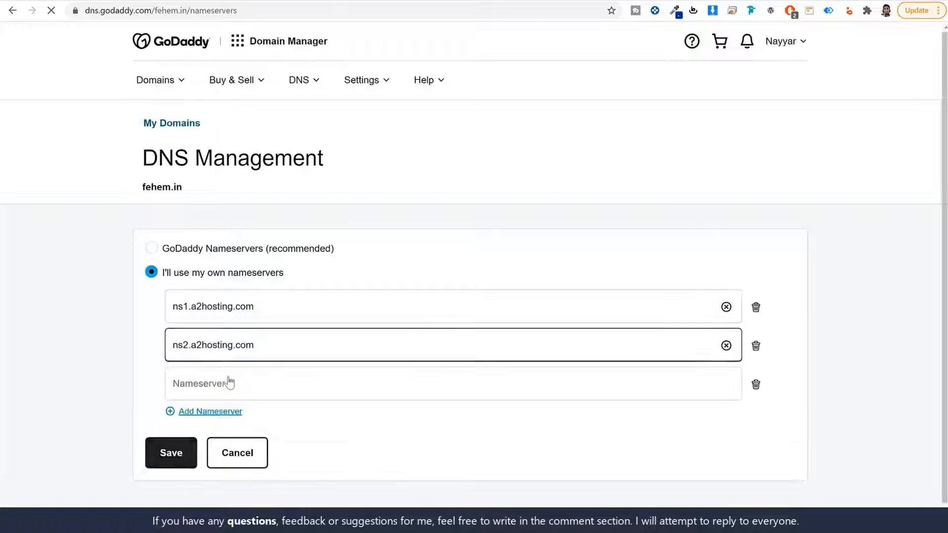
left_click(222, 411)
scroll(324, 402, "down", 1)
left_click(247, 1)
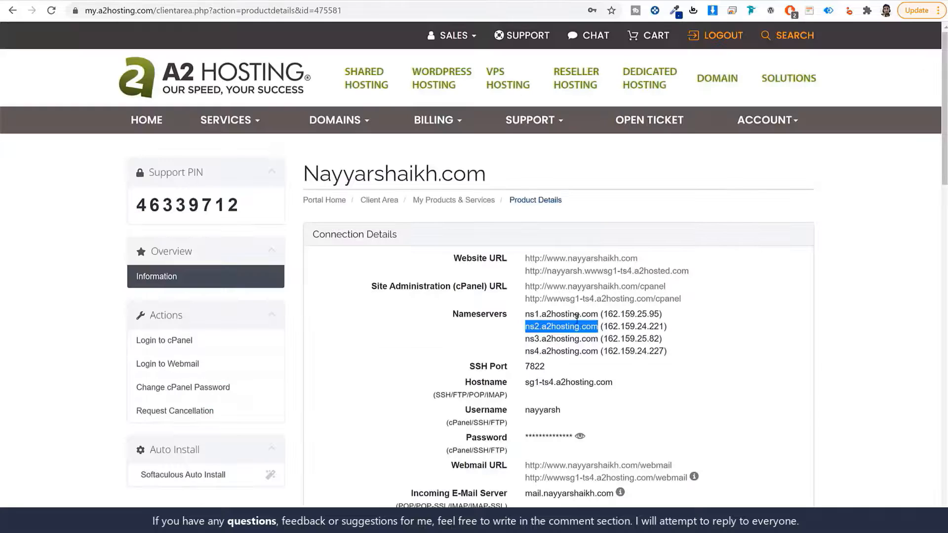
left_click_drag(596, 338, 526, 337)
key("ctrl+c")
left_click(348, 2)
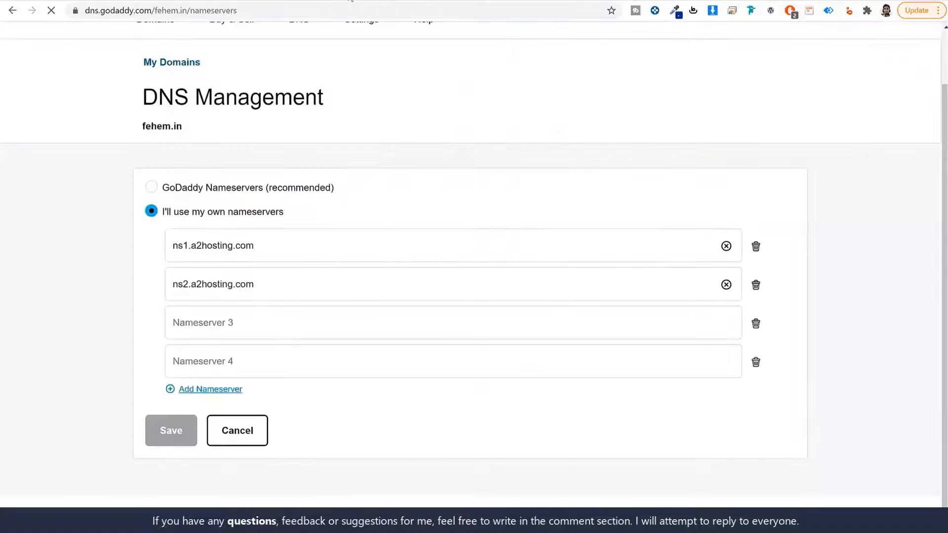
left_click(285, 329)
key("ctrl+v")
- Enter ns4.a2hosting.com as Nameserver 4, save, and return to the A2 client area
left_click(247, 1)
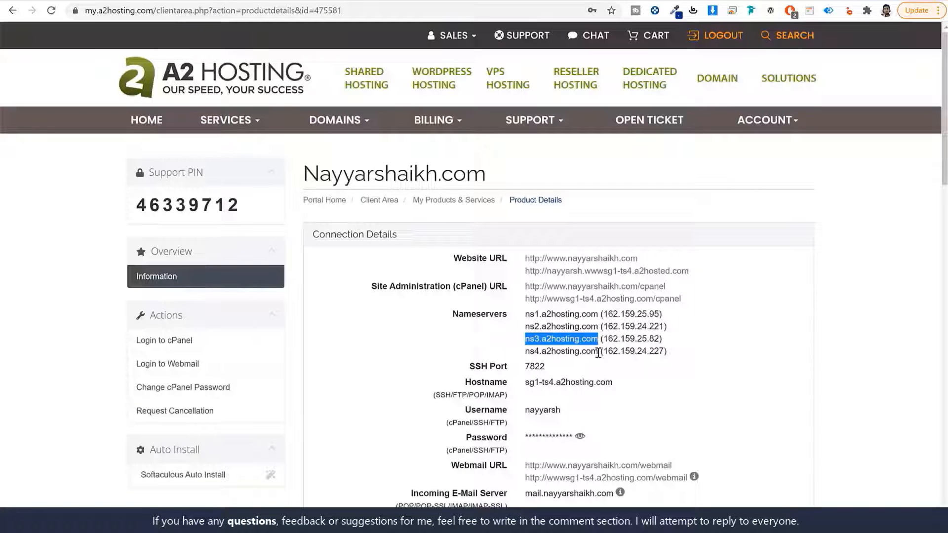
left_click_drag(597, 352, 530, 352)
key("ctrl+c")
left_click(349, 2)
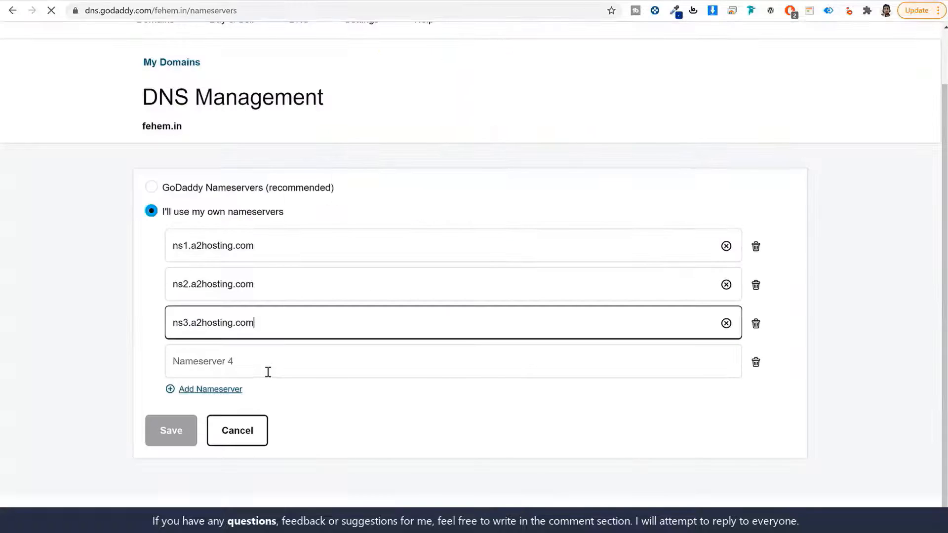
left_click(266, 372)
key("ctrl+v")
left_click(176, 435)
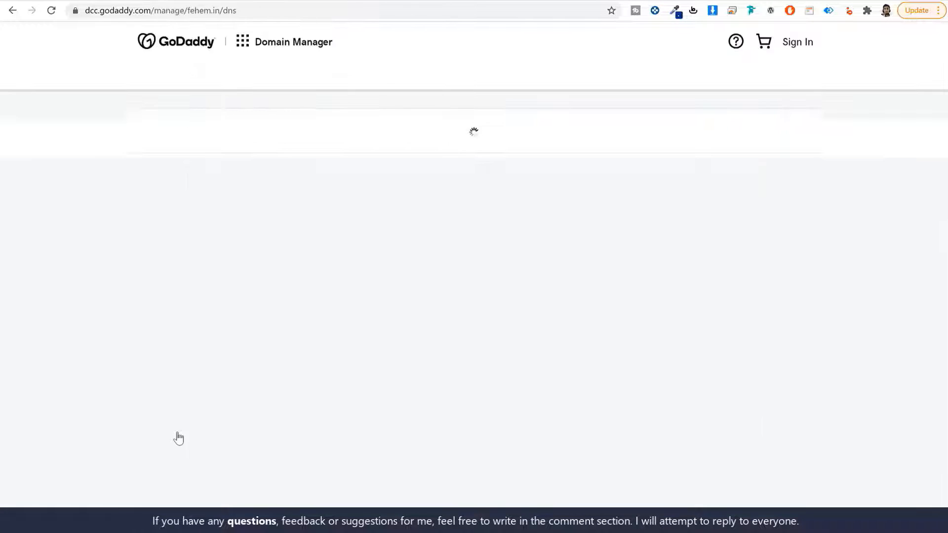
left_click(228, 1)
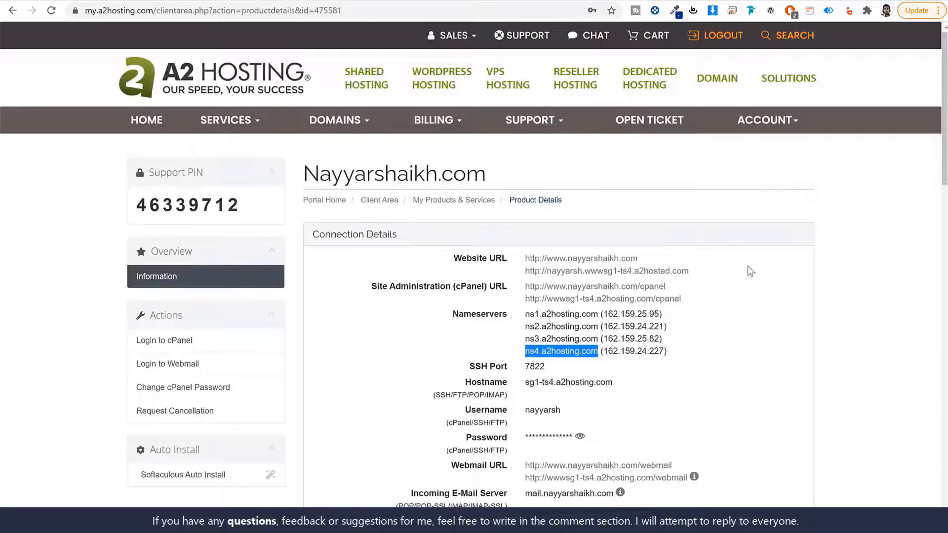
key("alt+Left")
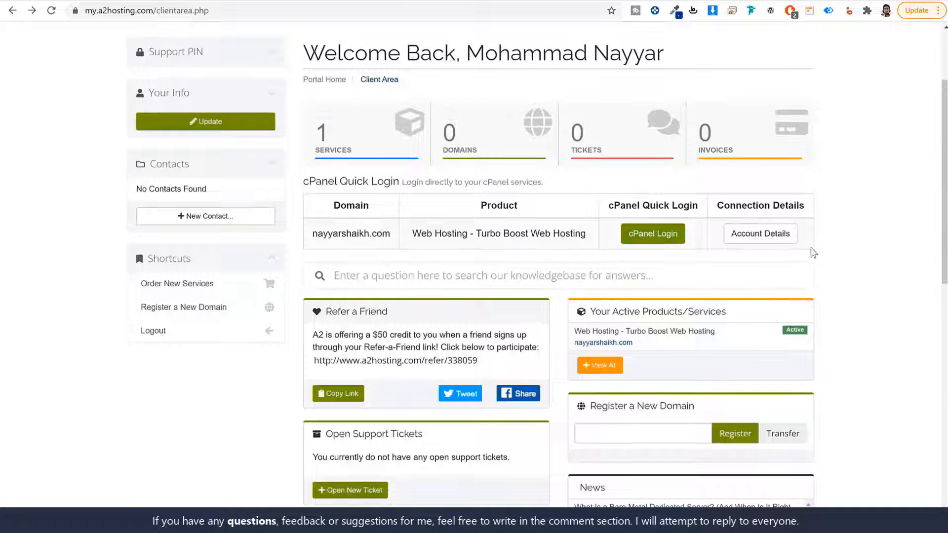
- Log into cPanel, note the Primary Domain and DV Certificate entries, and filter functions by 'ssl'
left_click(647, 233)
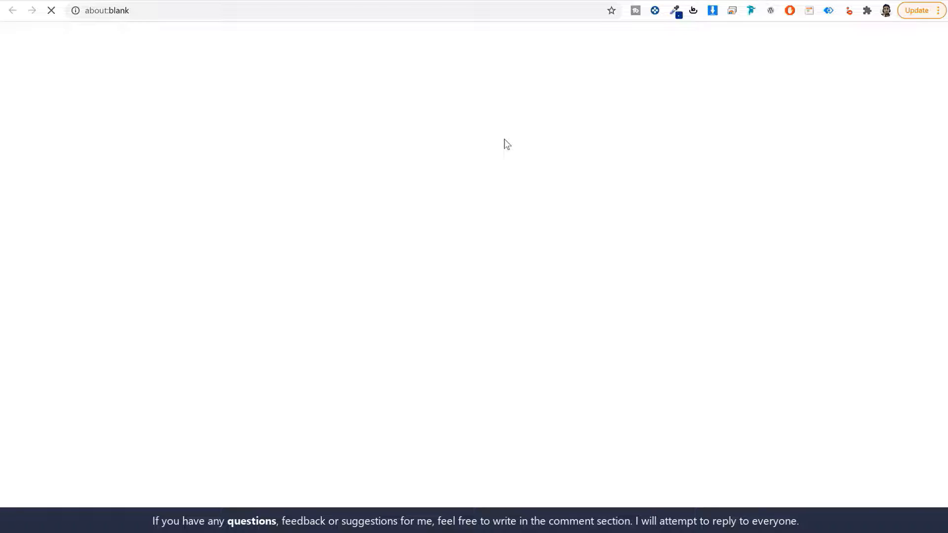
scroll(883, 235, "down", 10)
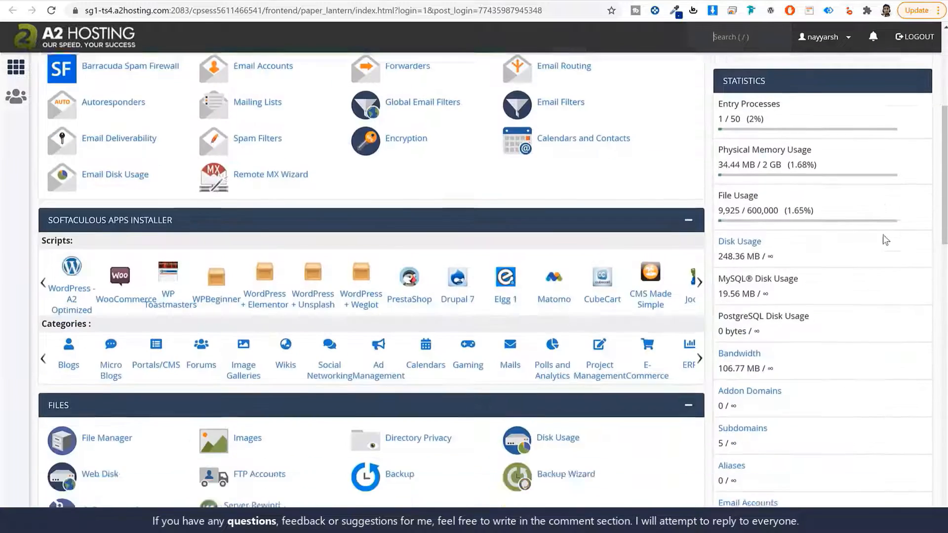
scroll(876, 255, "up", 10)
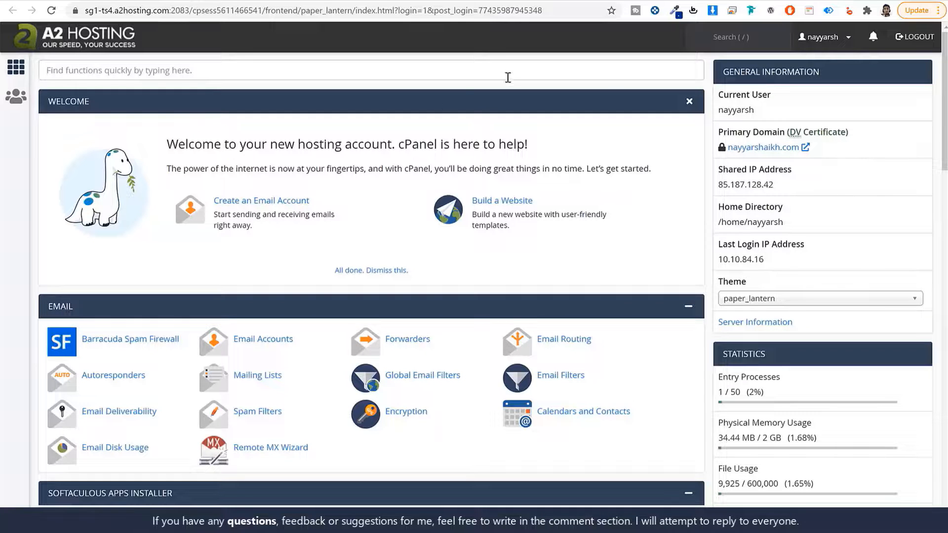
left_click_drag(718, 132, 786, 135)
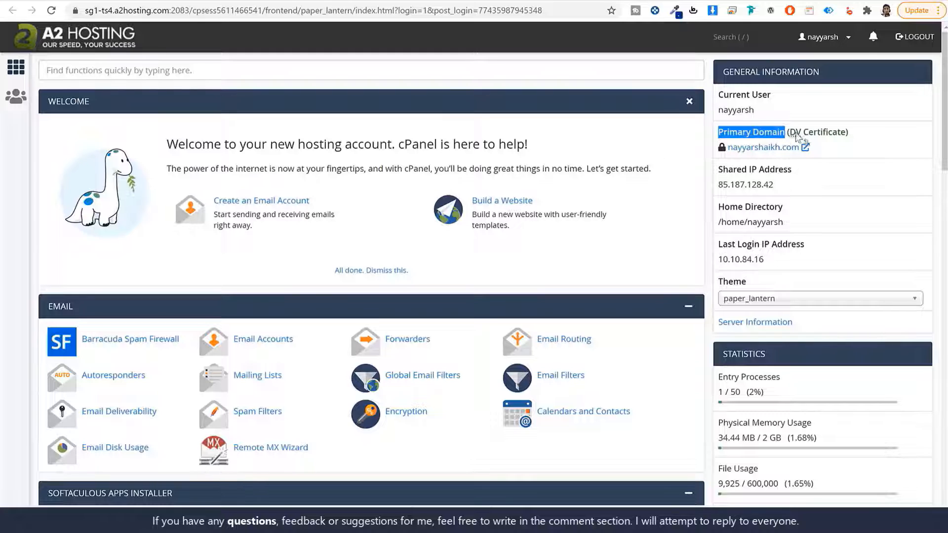
left_click(856, 136)
left_click_drag(873, 136, 788, 136)
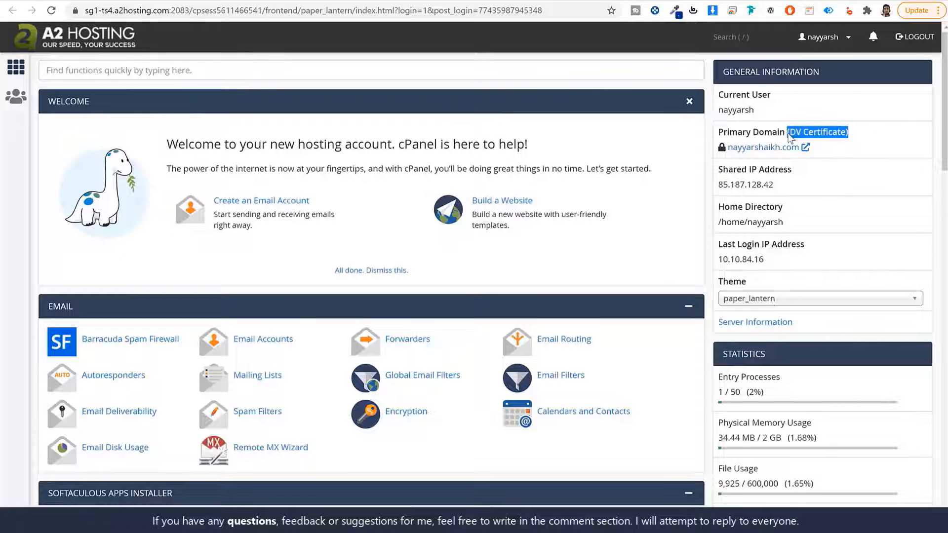
left_click(851, 143)
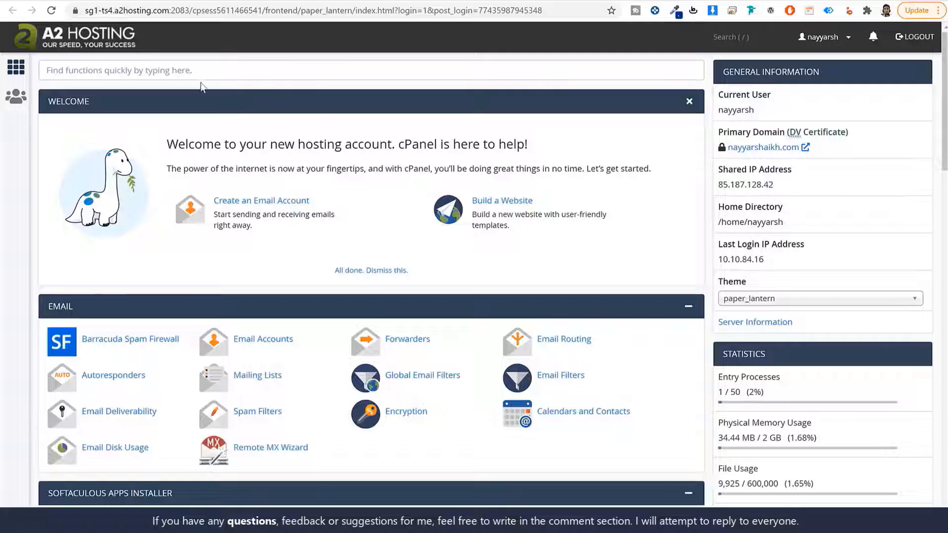
left_click(116, 72)
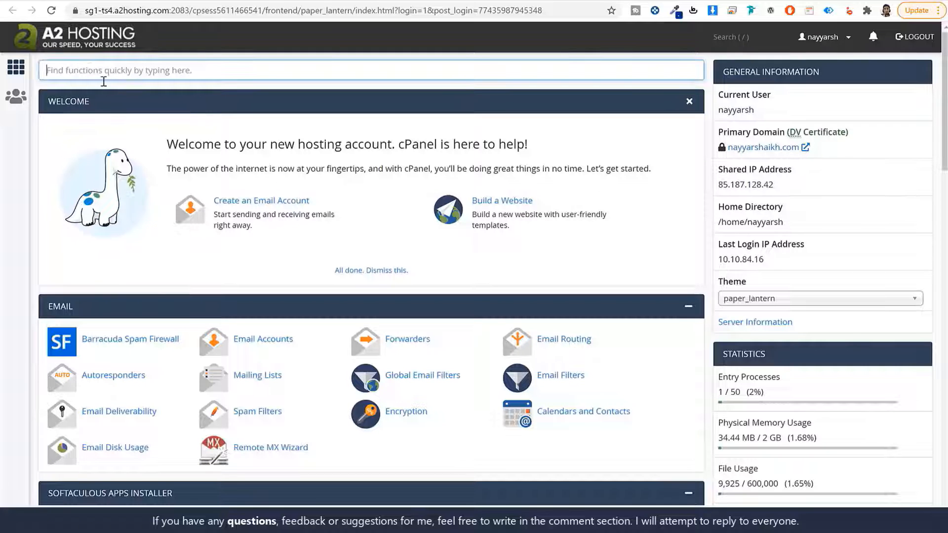
type("ssl")
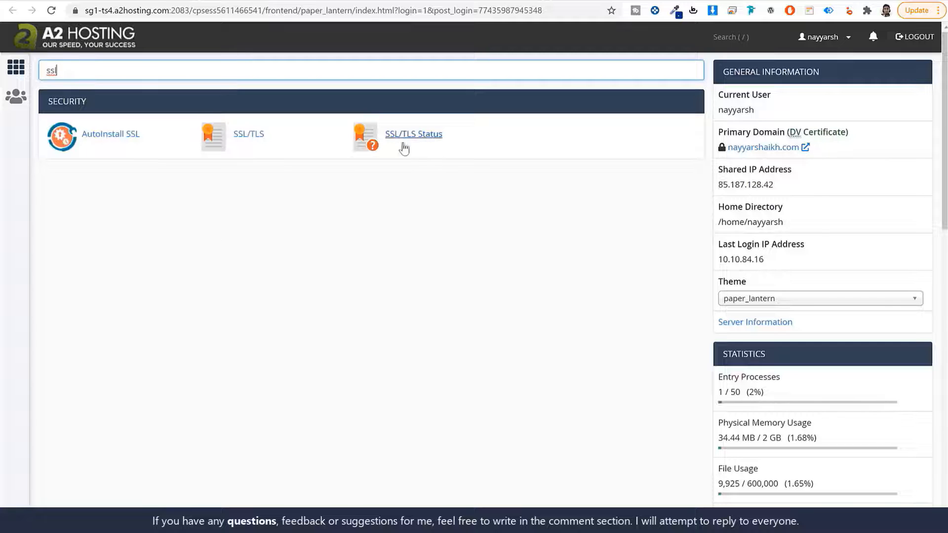
- Confirm all 19 domains show AutoSSL Domain Validated on SSL/TLS Status, then go back to cPanel home
left_click(421, 139)
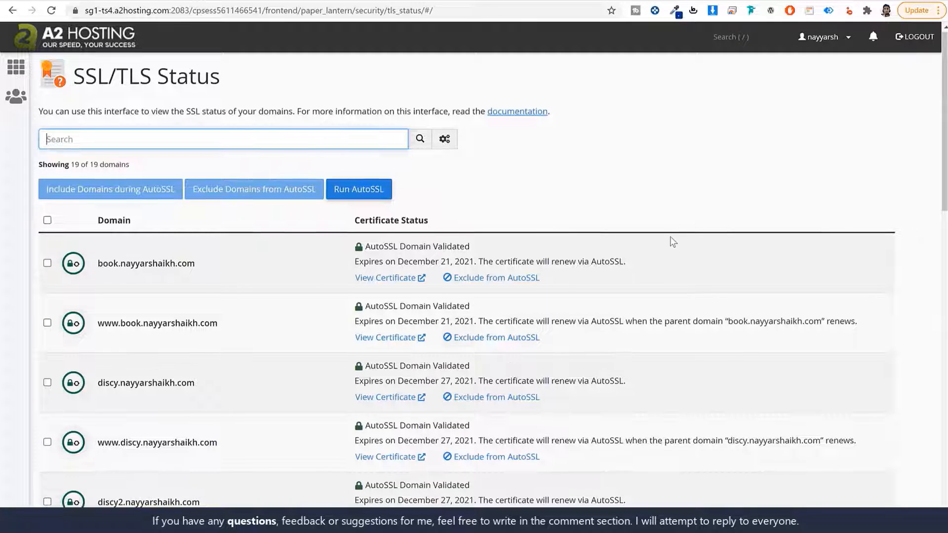
scroll(672, 242, "down", 10)
scroll(663, 271, "up", 9)
scroll(664, 276, "up", 1)
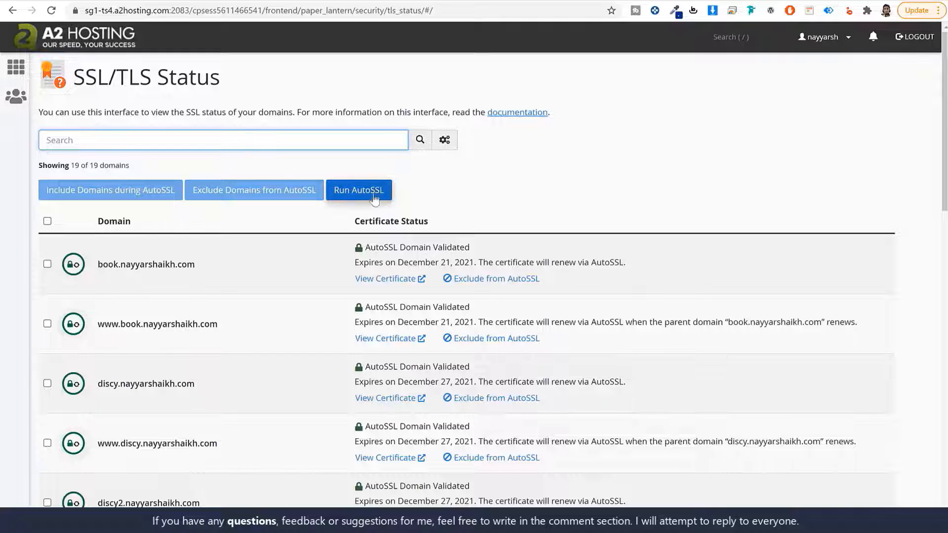
left_click(53, 41)
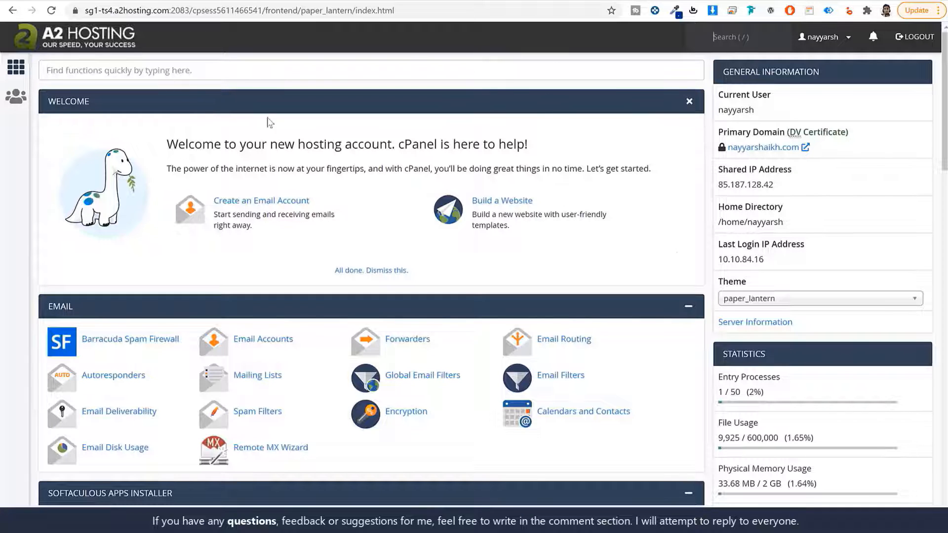
- Open the Softaculous Apps Installer by searching cPanel for 'sof'
left_click(167, 72)
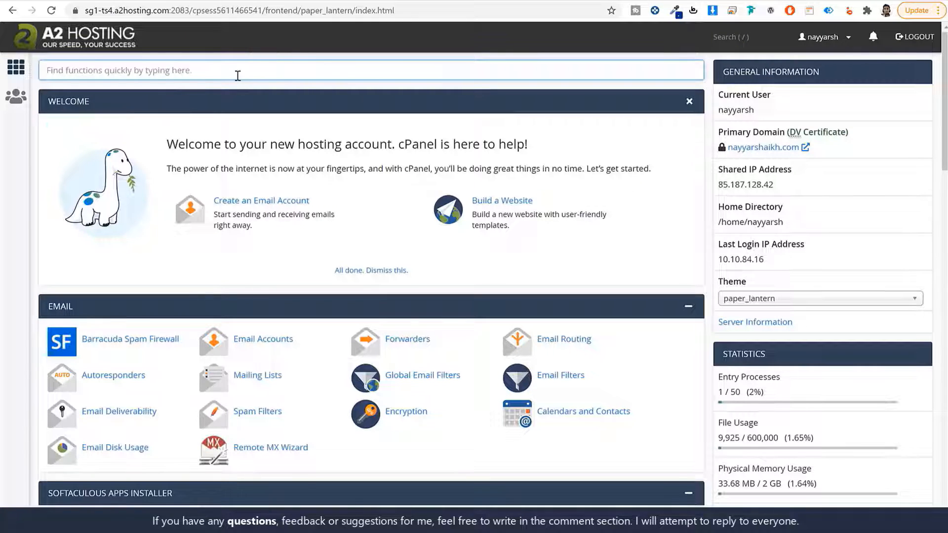
type("soft")
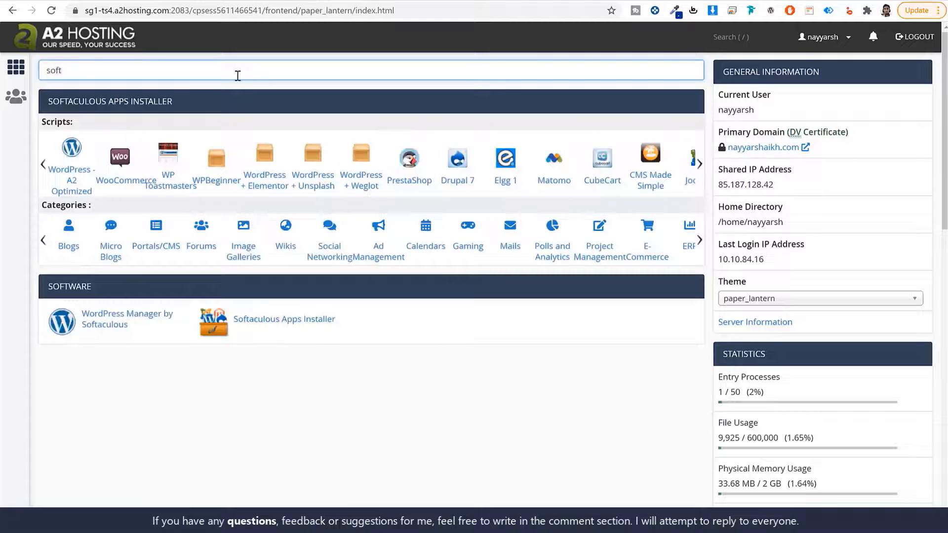
left_click(289, 326)
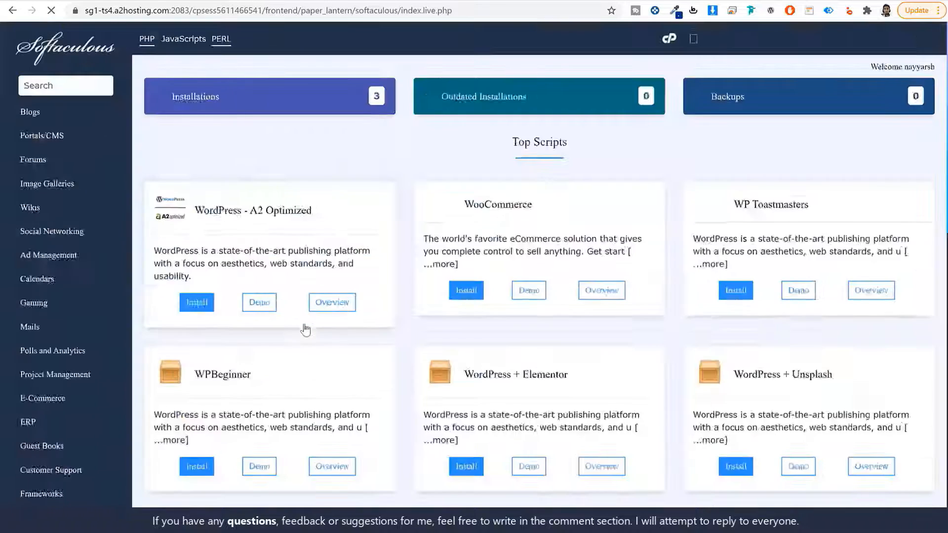
scroll(655, 336, "down", 5)
scroll(655, 336, "down", 5)
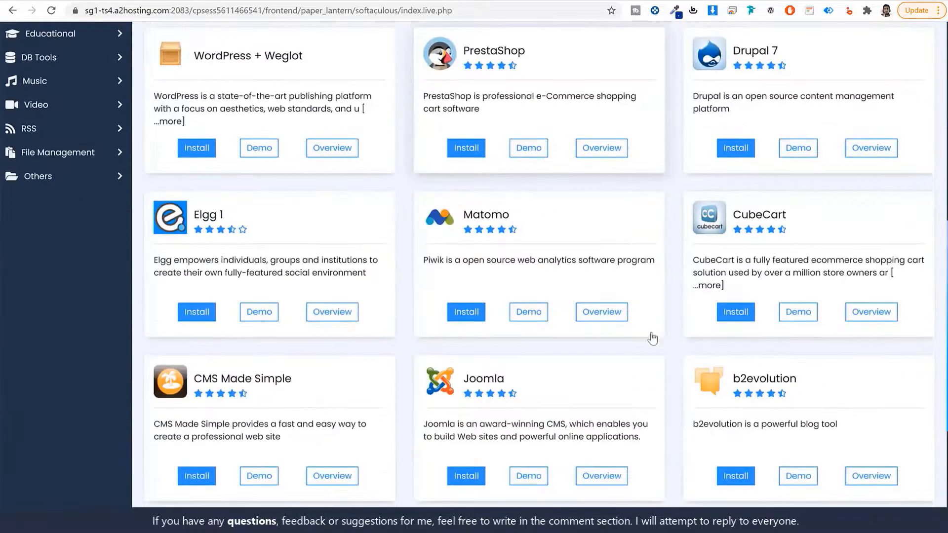
scroll(647, 336, "up", 10)
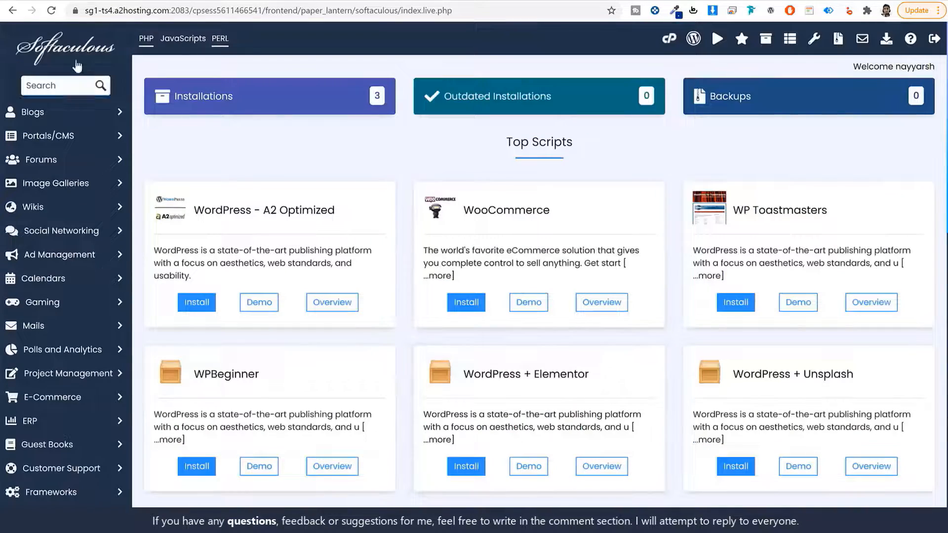
- Search Softaculous scripts for 'word' and open the WordPress page
left_click(43, 91)
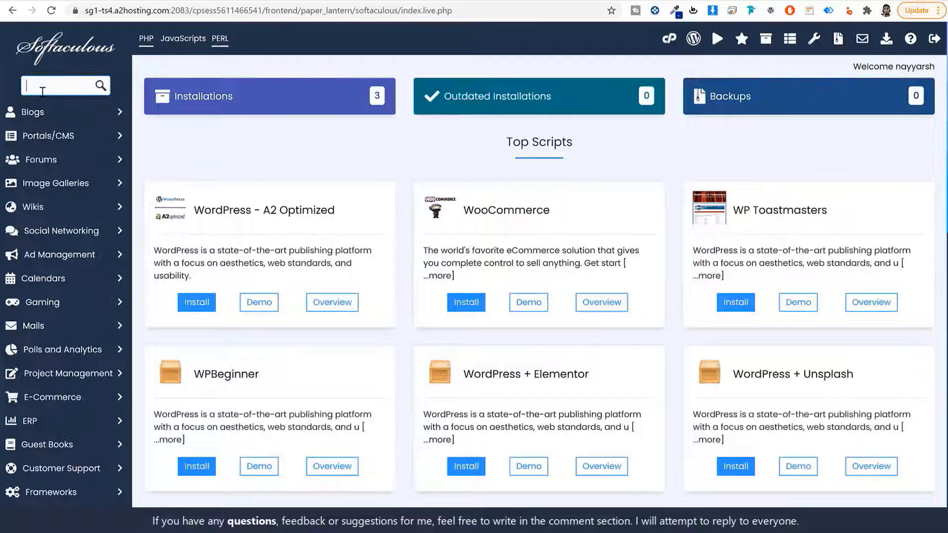
type("word")
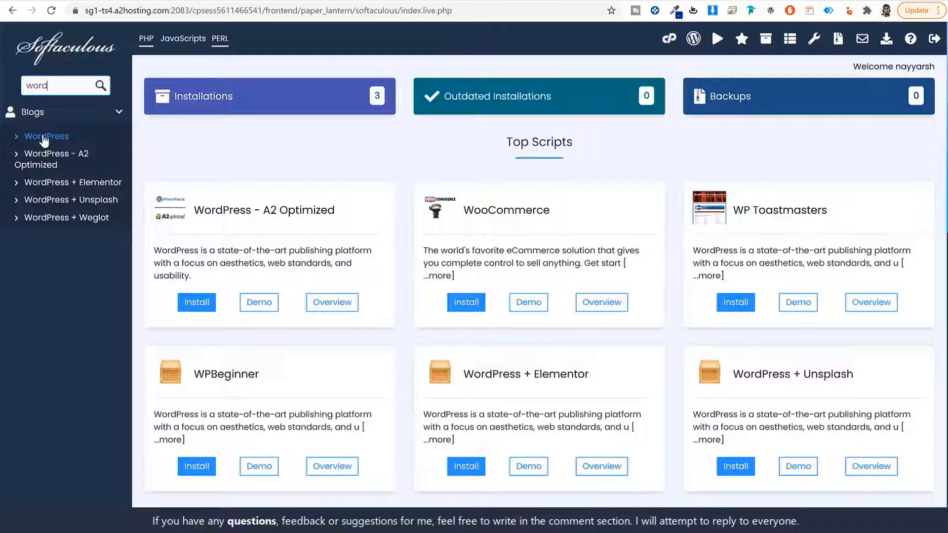
left_click(43, 138)
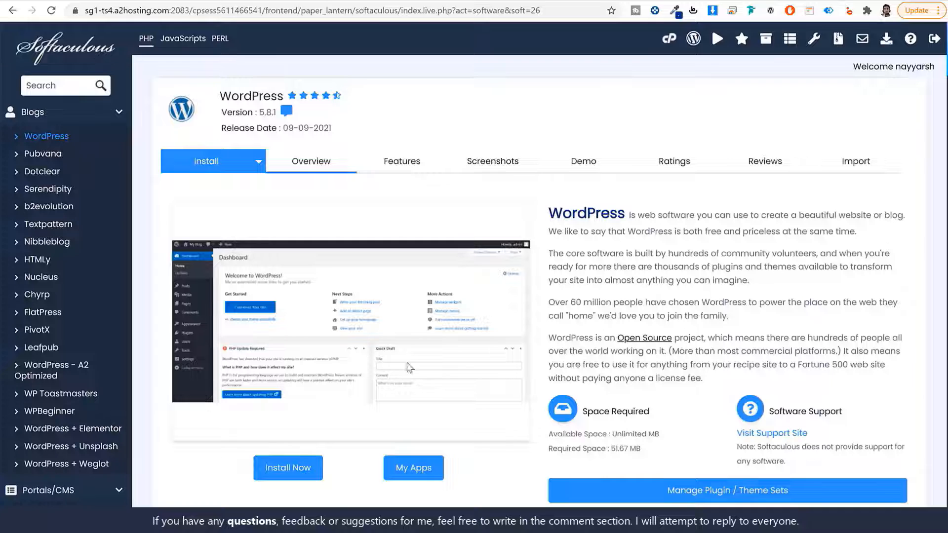
left_click(286, 470)
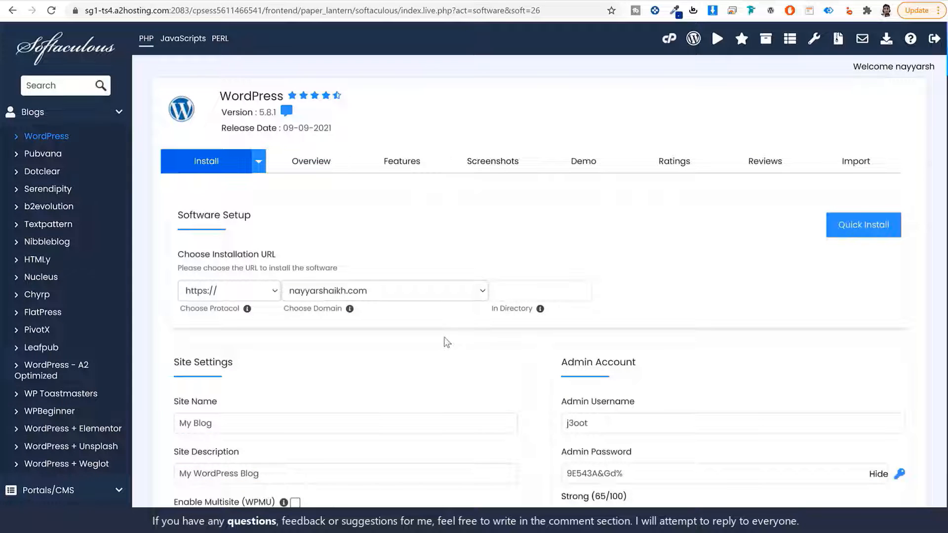
left_click(421, 291)
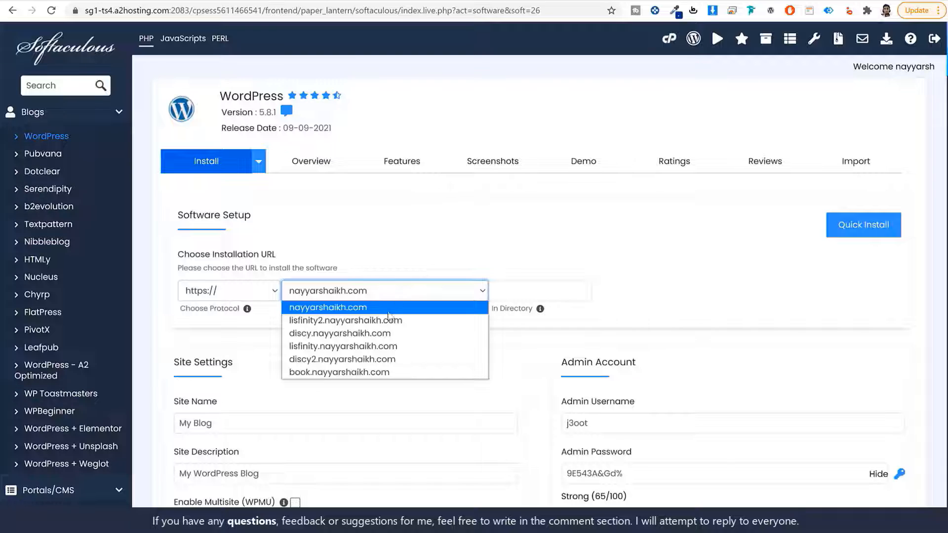
left_click(363, 320)
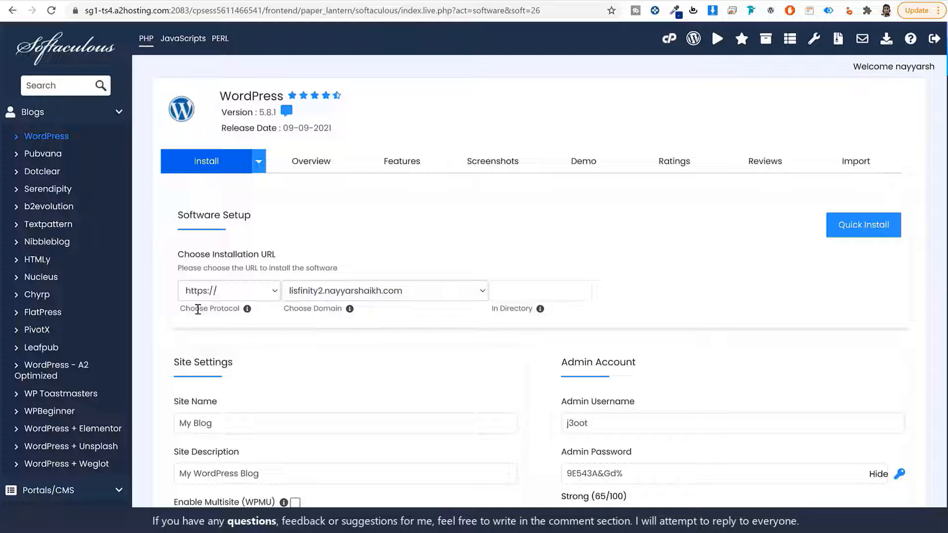
left_click(220, 292)
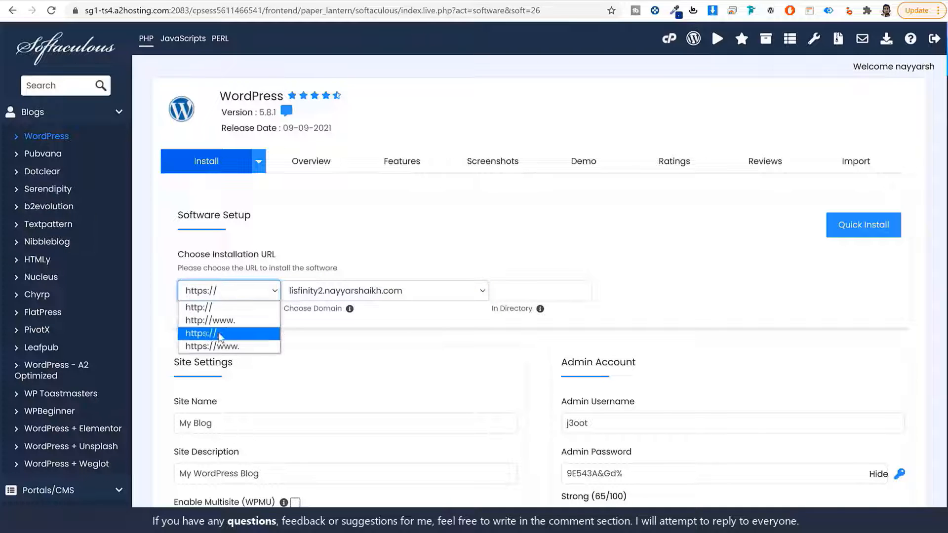
left_click(220, 336)
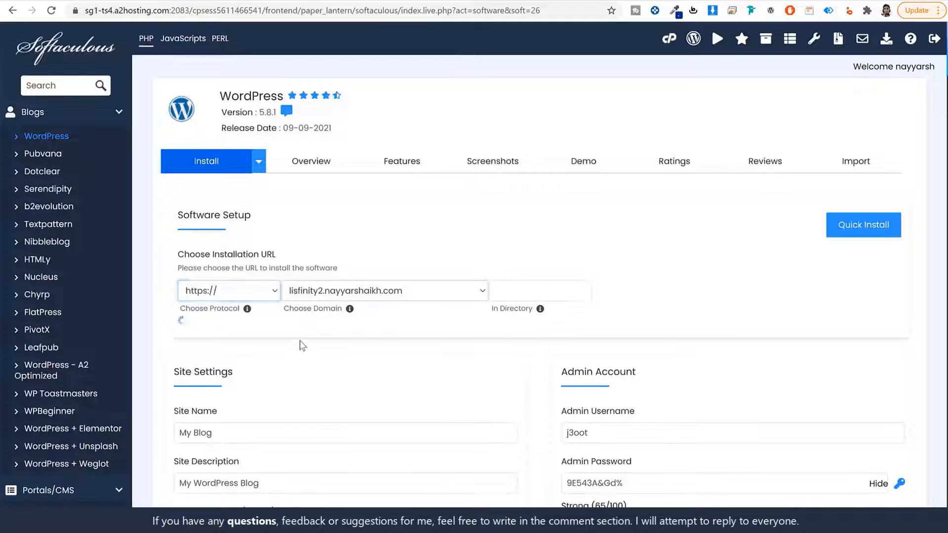
left_click(234, 296)
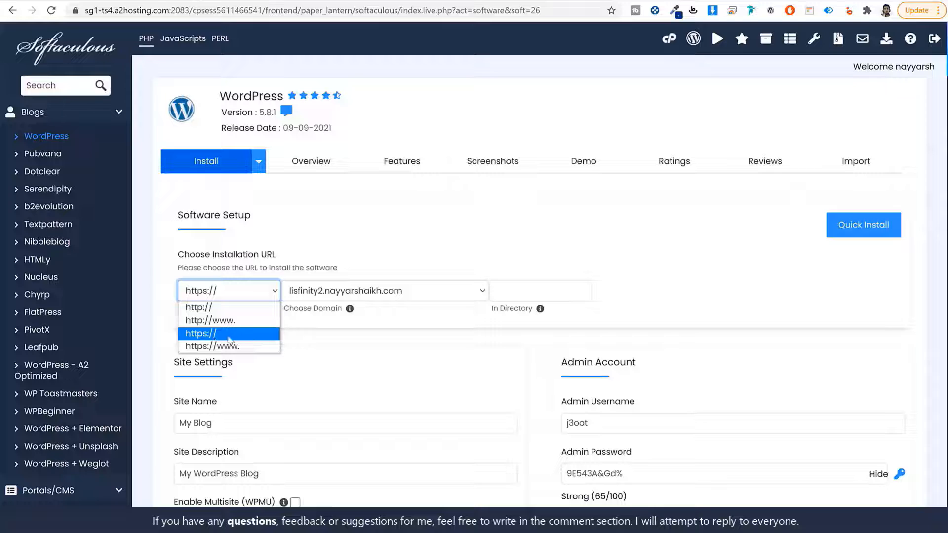
left_click(253, 335)
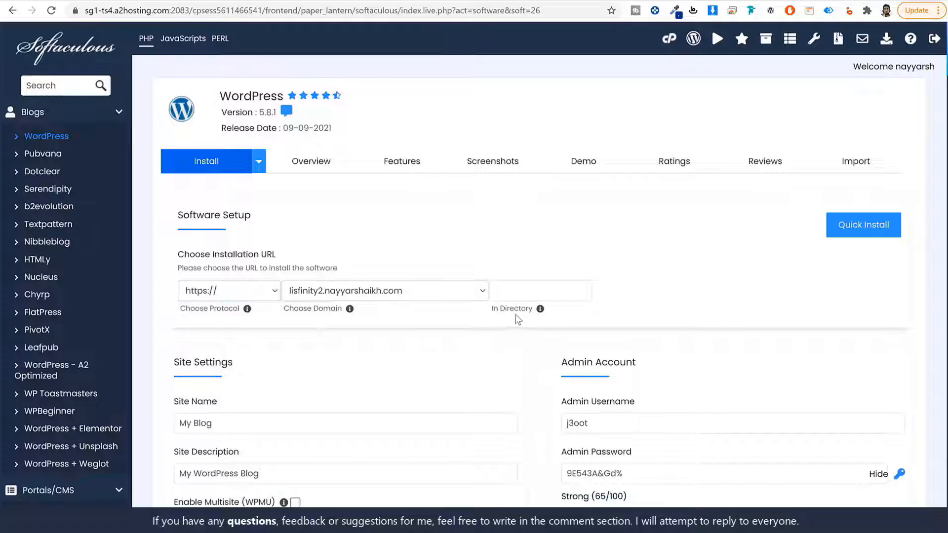
- Clear the In Directory field so WordPress installs at the subdomain root
left_click_drag(491, 308, 538, 309)
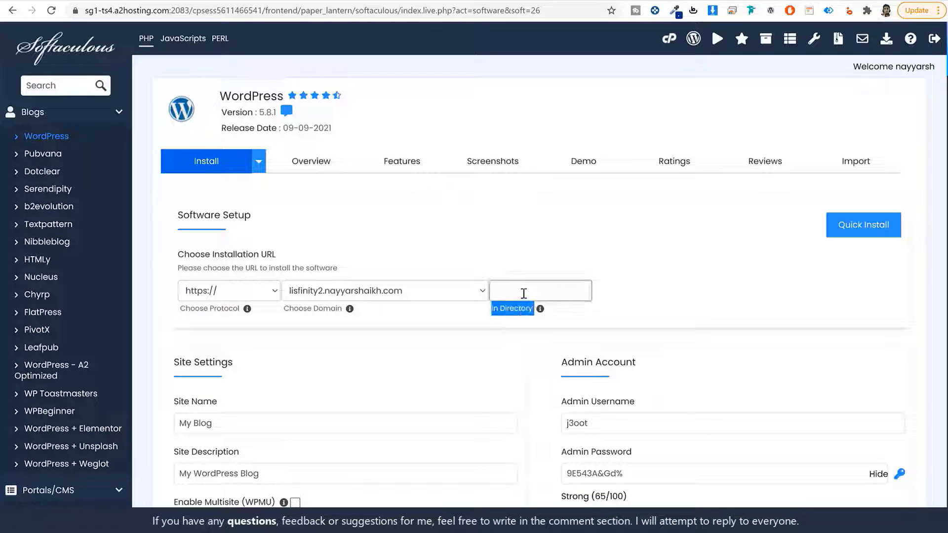
left_click(526, 294)
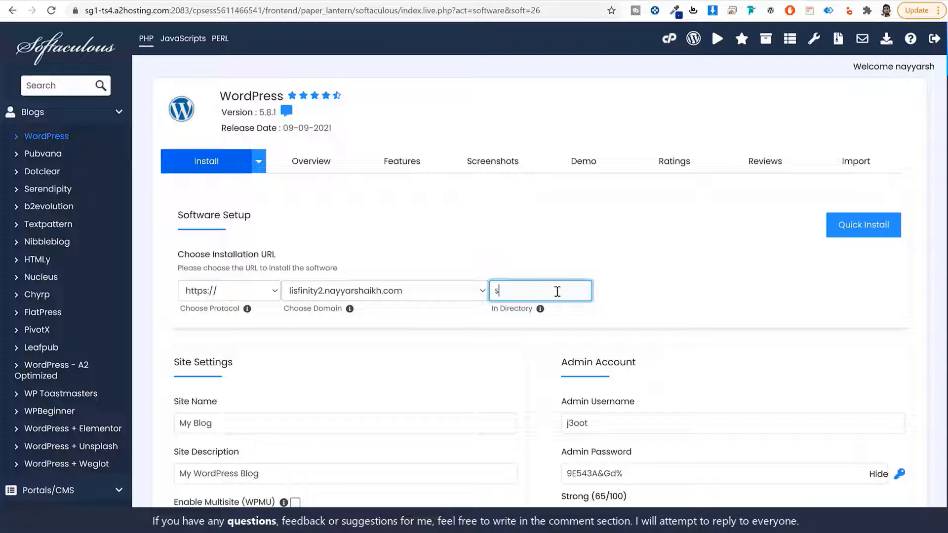
key("ctrl+a")
key("BackSpace")
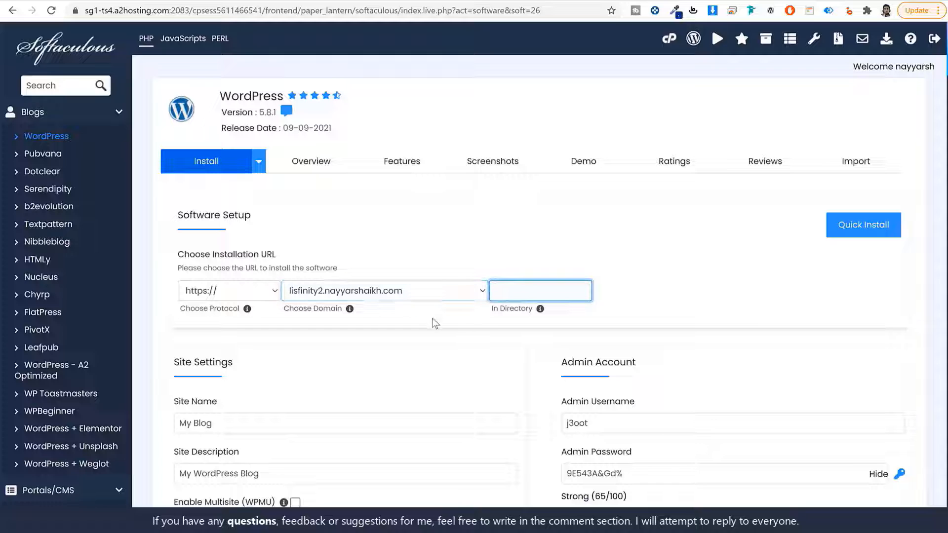
left_click(459, 327)
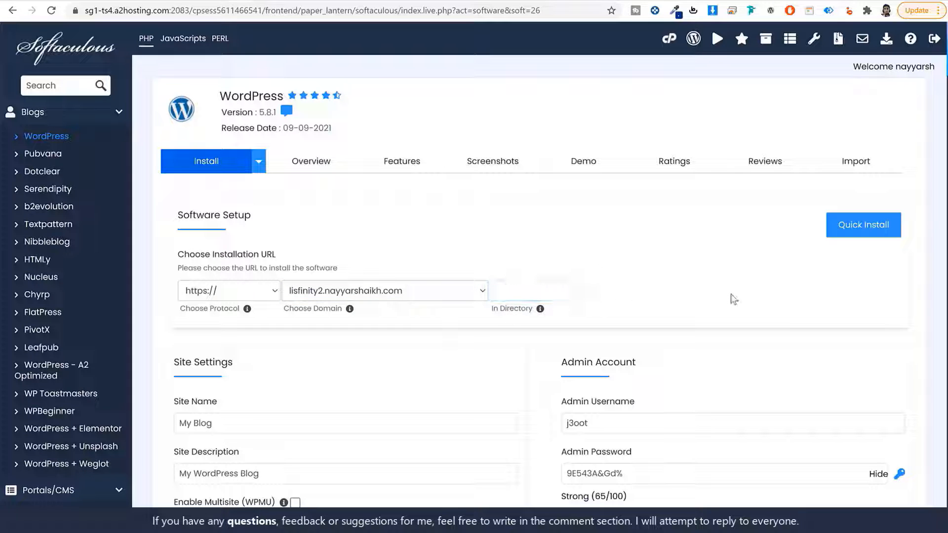
scroll(731, 296, "down", 5)
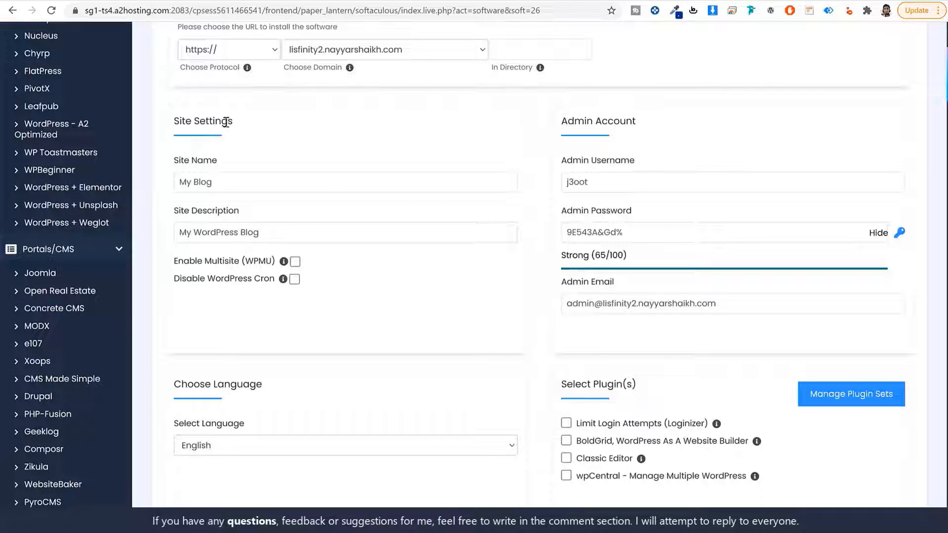
- Set the site name to Lisfinity and the description to Classified Ads Listing
left_click_drag(176, 119, 244, 122)
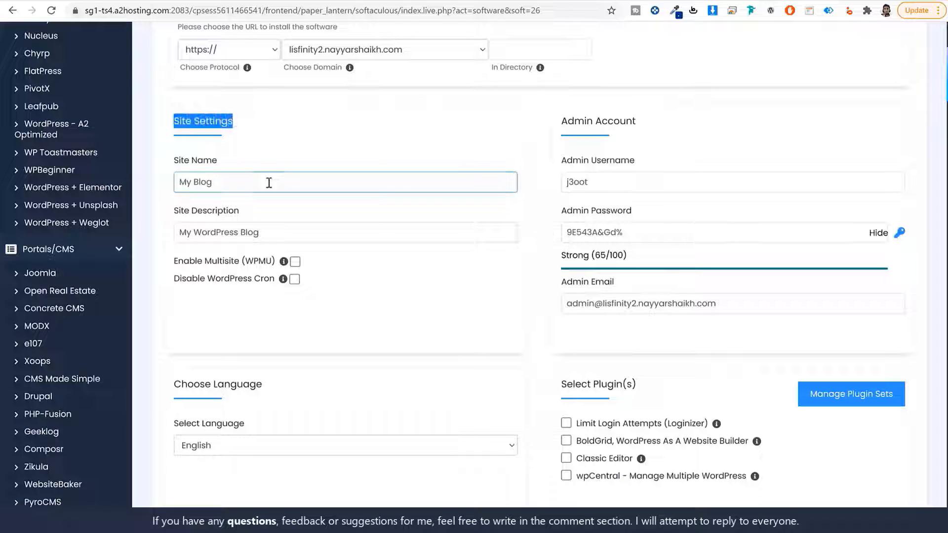
left_click_drag(232, 158, 174, 159)
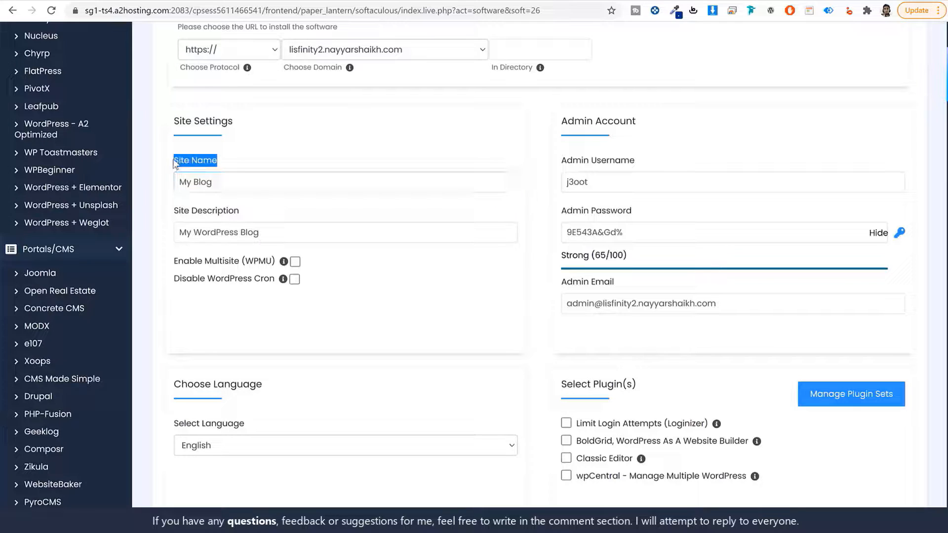
triple_click(243, 181)
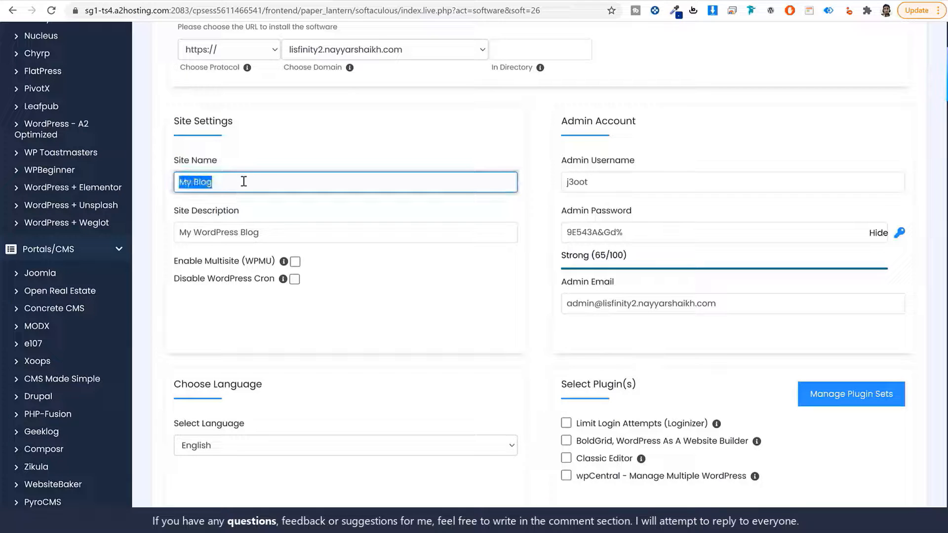
type("Lisfinity")
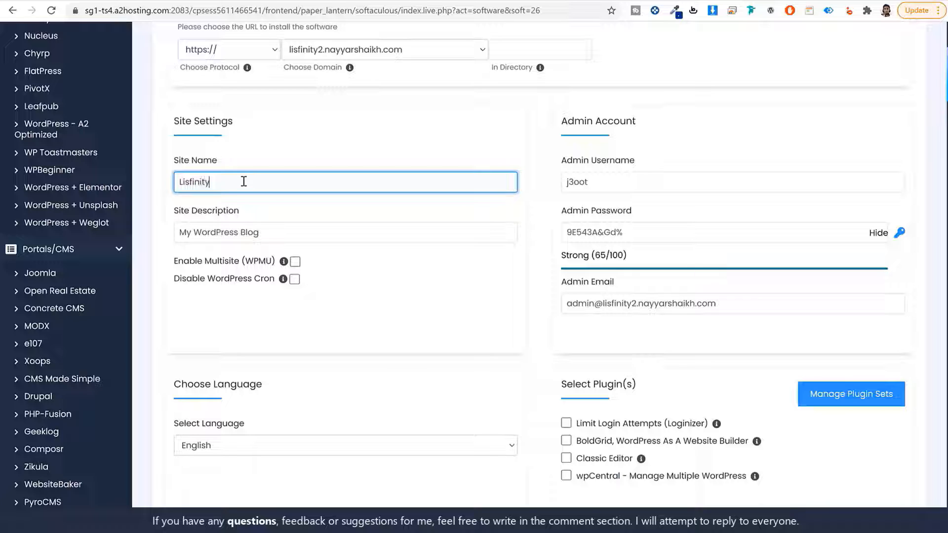
triple_click(211, 230)
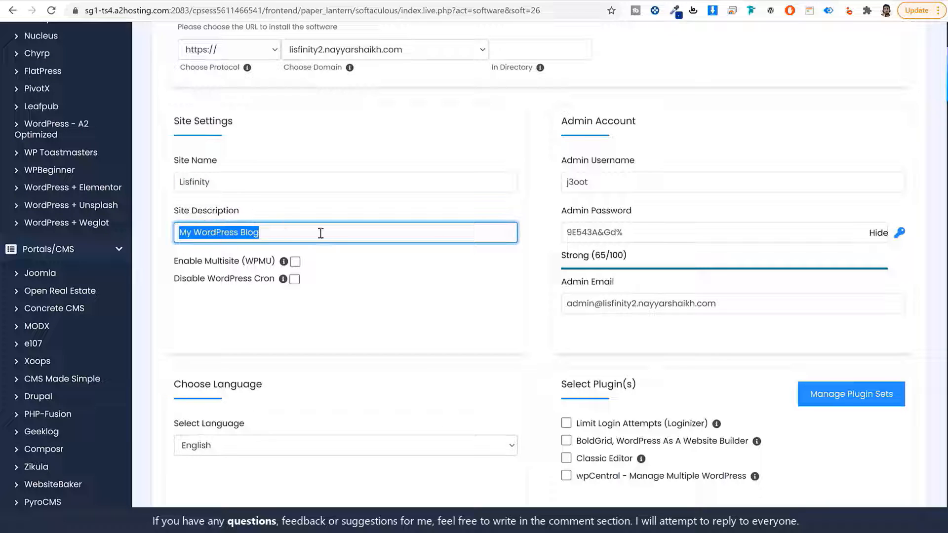
type("Classif")
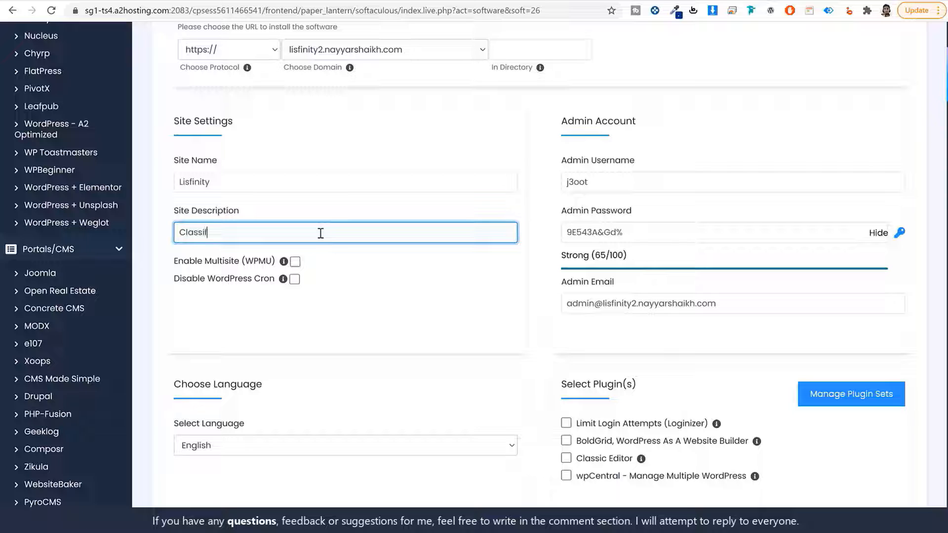
type("ied Ads Listing")
- Replace the admin username with the owner's name and paste a stronger admin password
left_click_drag(643, 123, 561, 121)
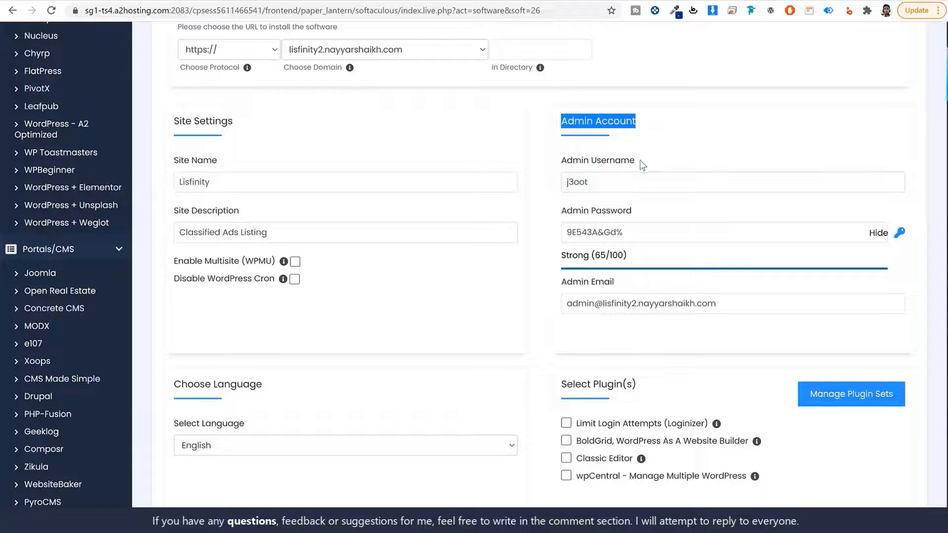
left_click_drag(642, 161, 598, 161)
left_click_drag(637, 212, 592, 213)
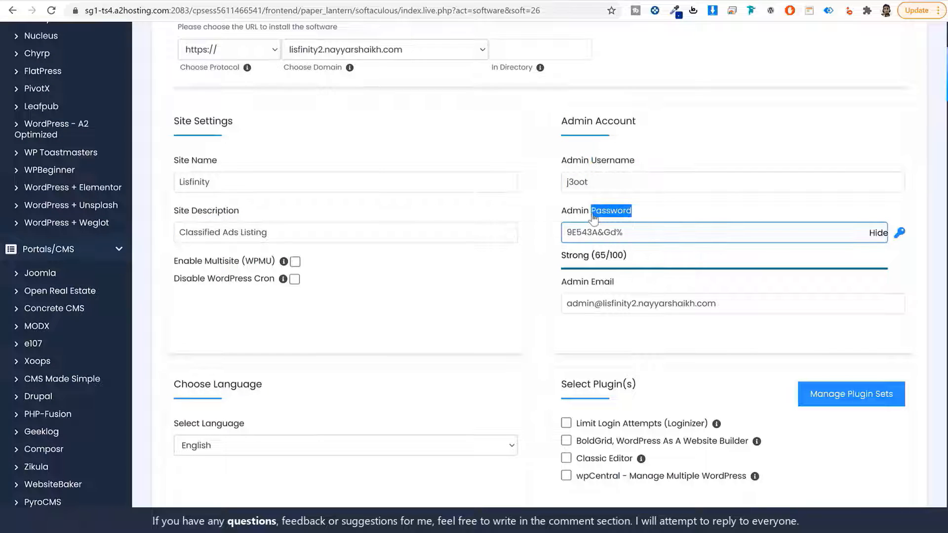
left_click(639, 182)
double_click(638, 182)
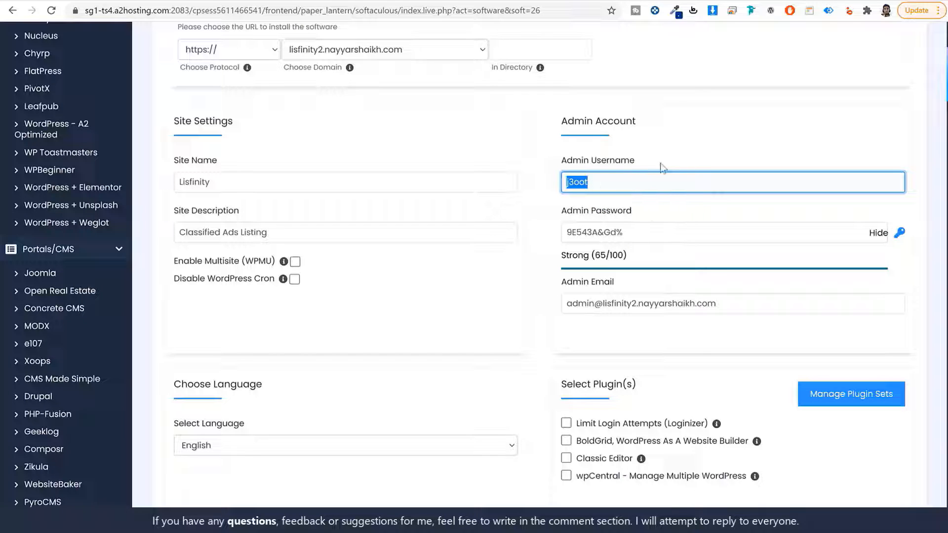
type("Nayyar S")
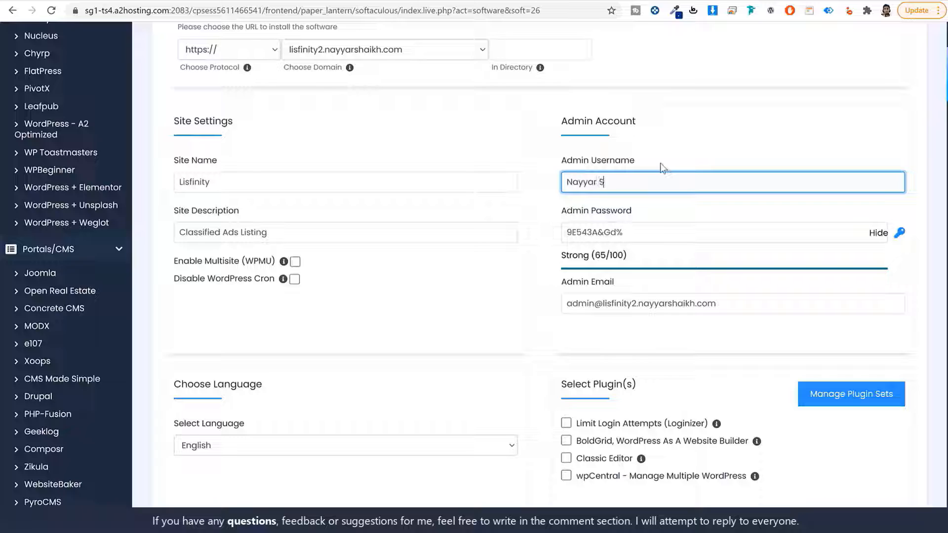
type("haikh")
key("Tab")
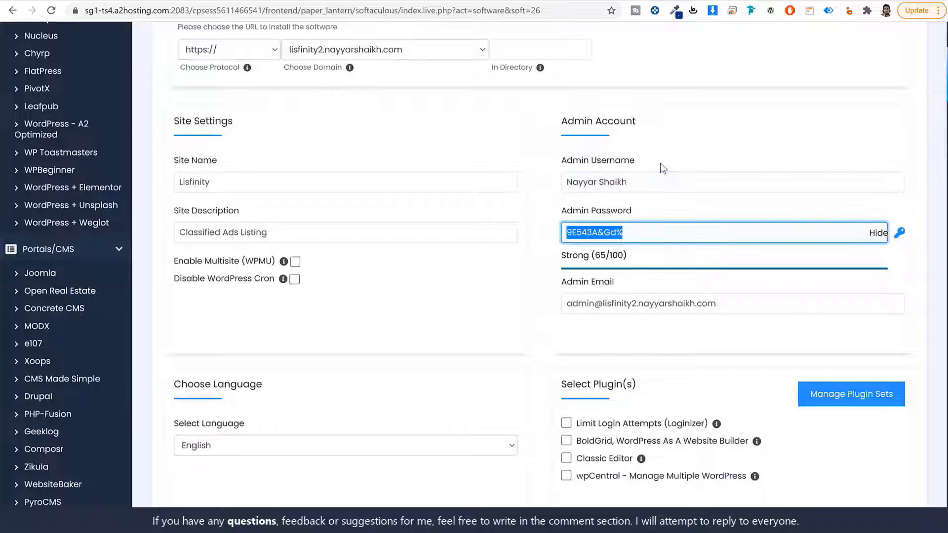
left_click(879, 232)
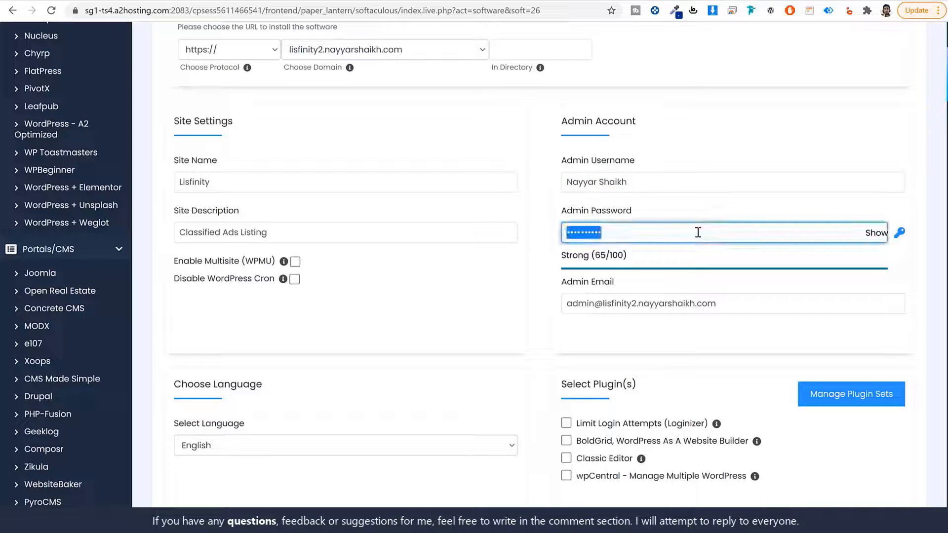
key("ctrl+v")
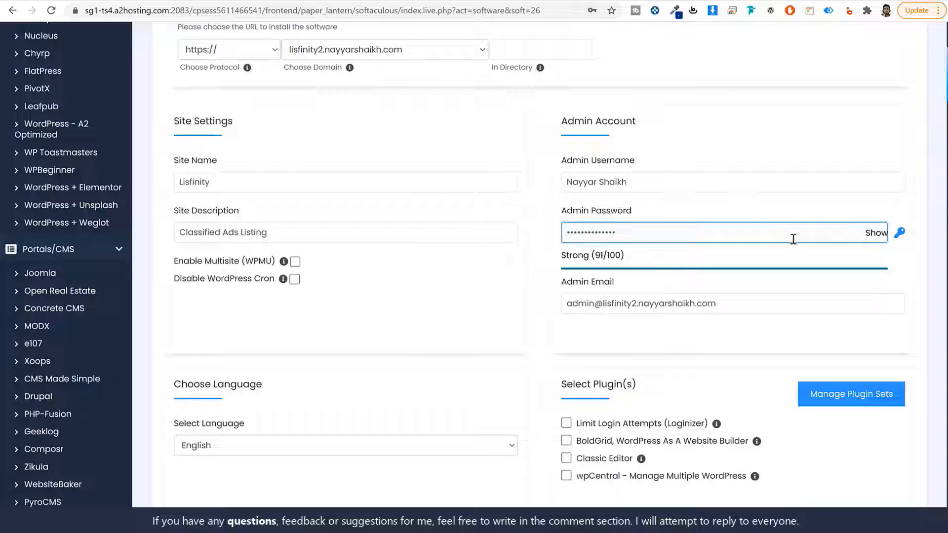
- Replace the default admin email with the owner's e-mail address
left_click(597, 304)
key("ctrl+a")
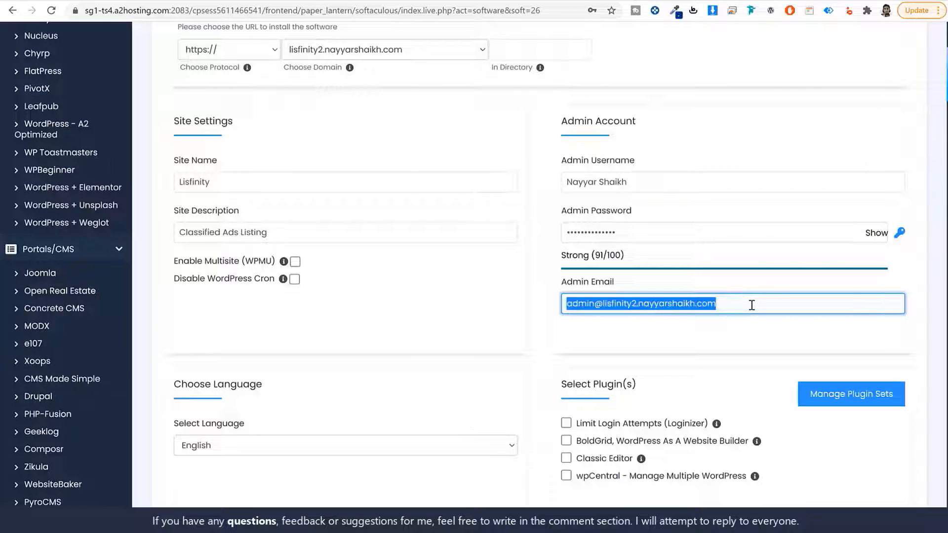
key("BackSpace")
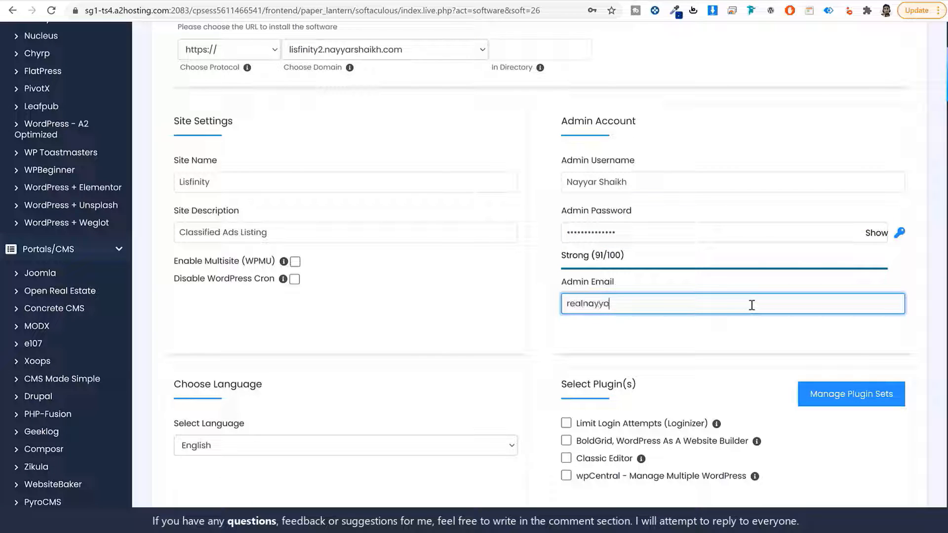
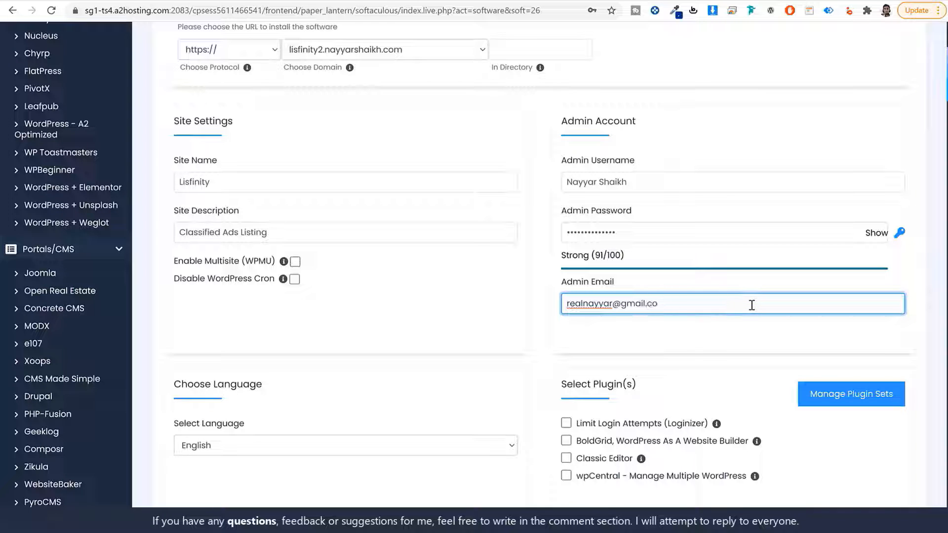
left_click(709, 349)
scroll(709, 349, "down", 1)
scroll(709, 350, "down", 5)
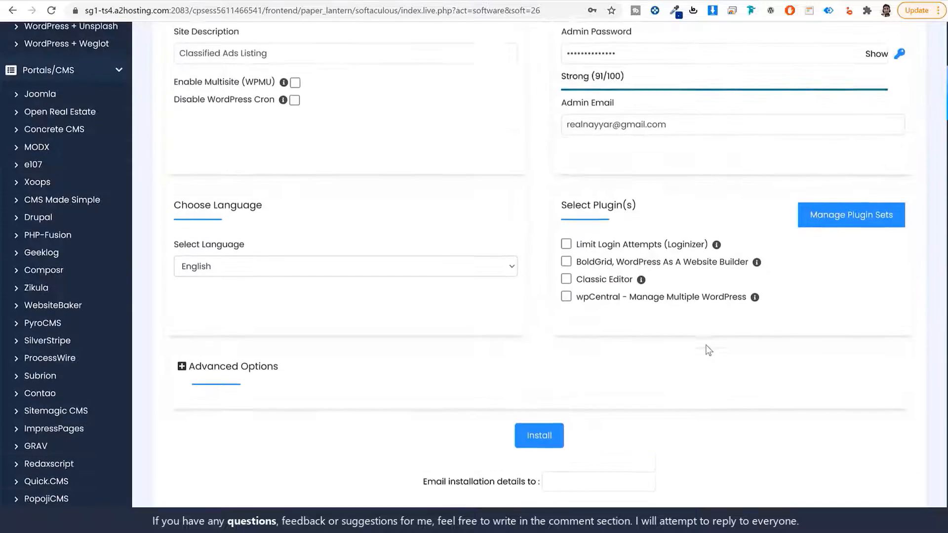
- Run the WordPress installation and dismiss the browser's save-password prompt
left_click(548, 320)
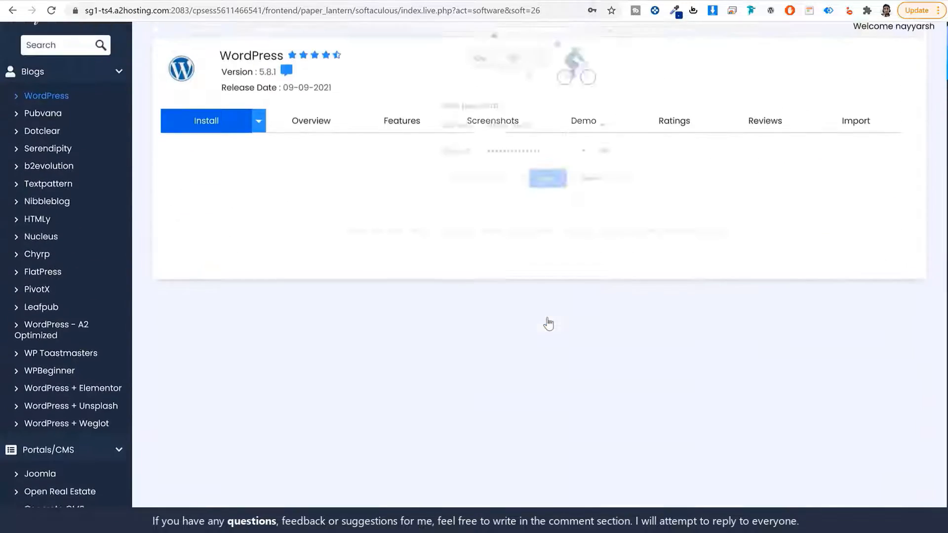
left_click(549, 181)
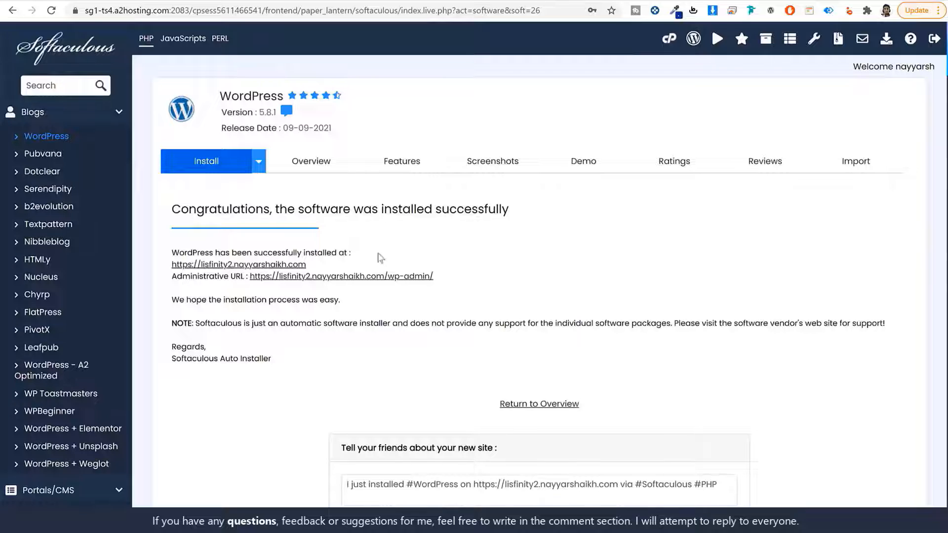
scroll(642, 293, "down", 2)
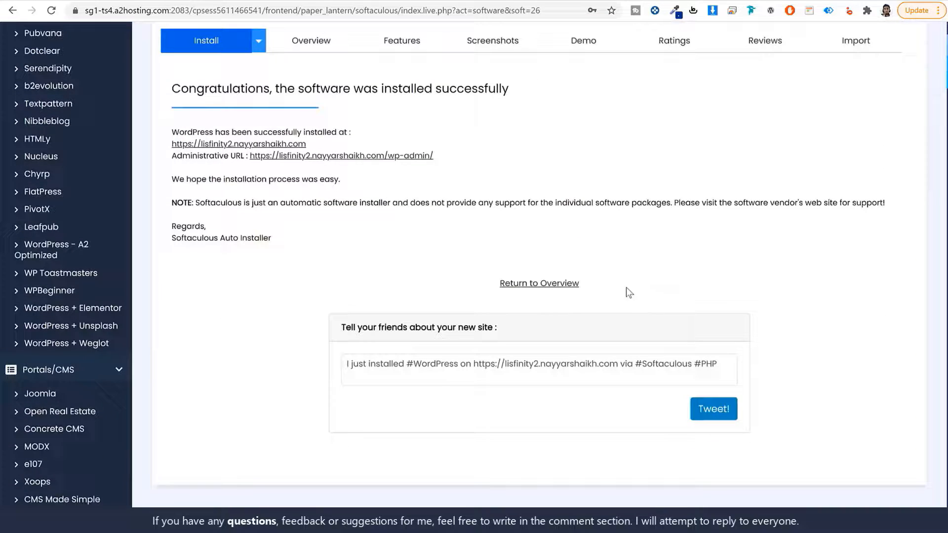
- View the newly installed Lisfinity site, then open its Administrative URL dashboard
left_click(273, 144)
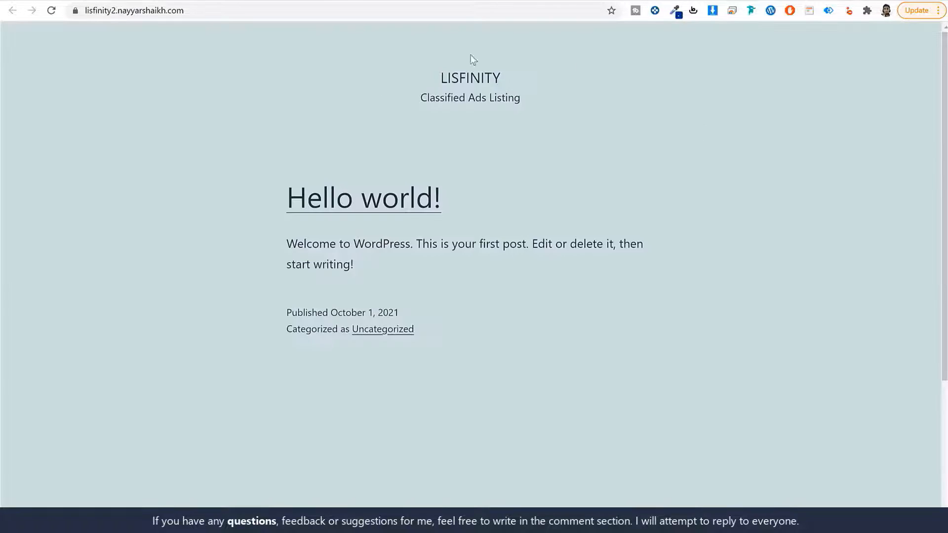
scroll(718, 251, "down", 4)
scroll(718, 252, "up", 4)
key("ctrl+shift+Tab")
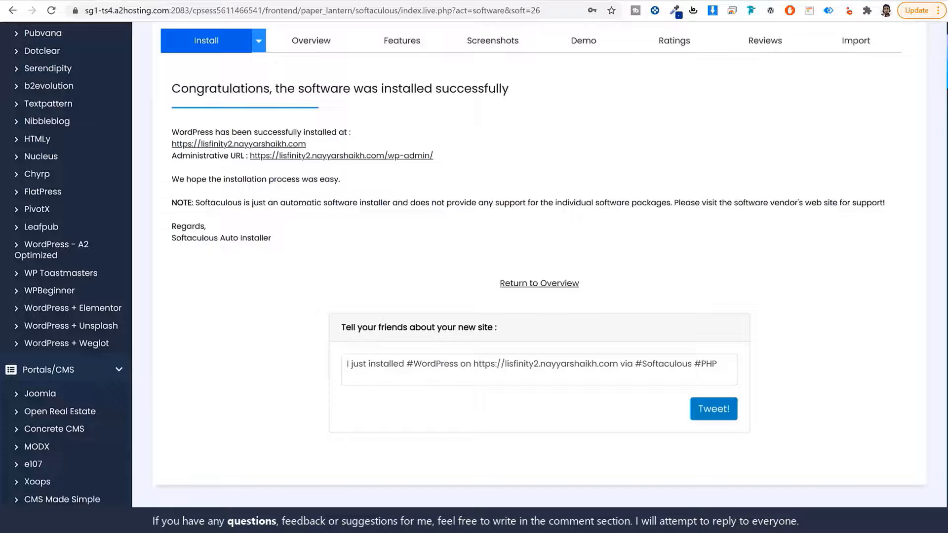
left_click(405, 156)
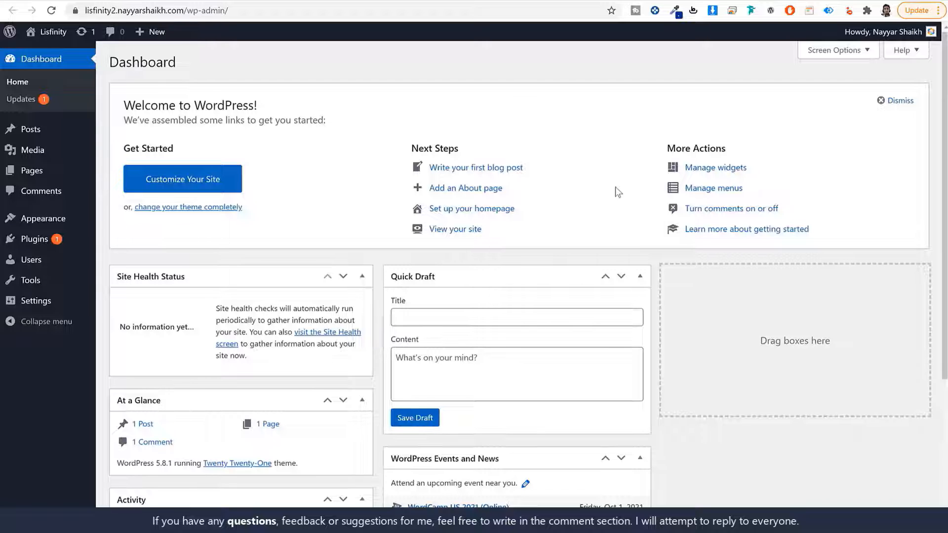
- Point out the /wp-admin/ part of the dashboard's web address
scroll(654, 298, "down", 4)
scroll(651, 310, "up", 4)
left_click(163, 10)
left_click(212, 11)
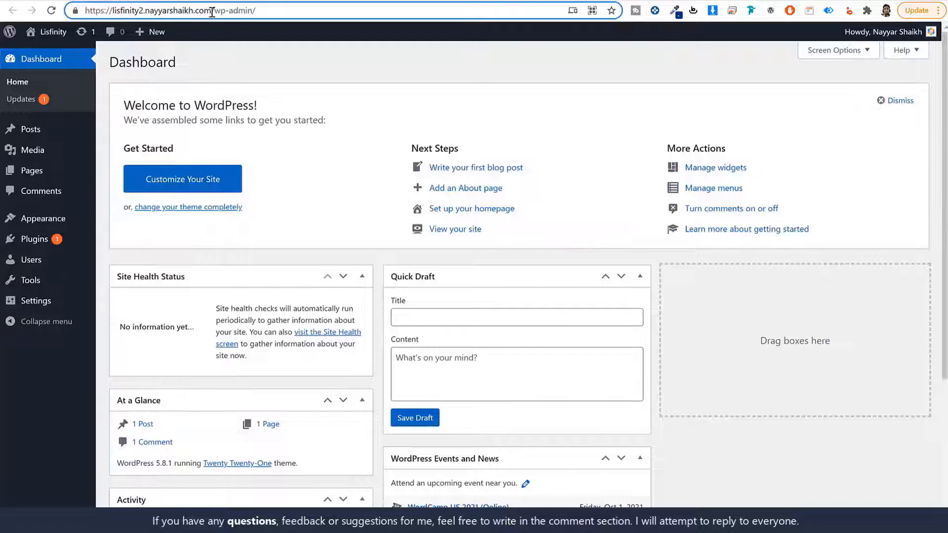
left_click_drag(212, 11, 379, 24)
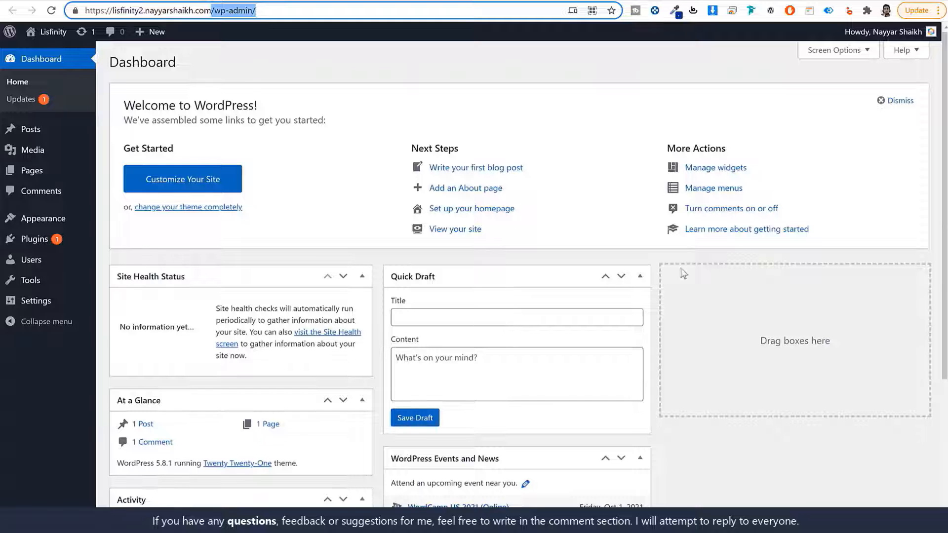
scroll(676, 346, "down", 4)
scroll(675, 374, "up", 4)
- Hide Site Health Status, At a Glance, Activity, Quick Draft, Events and News, and Welcome boxes
left_click(835, 62)
left_click(172, 105)
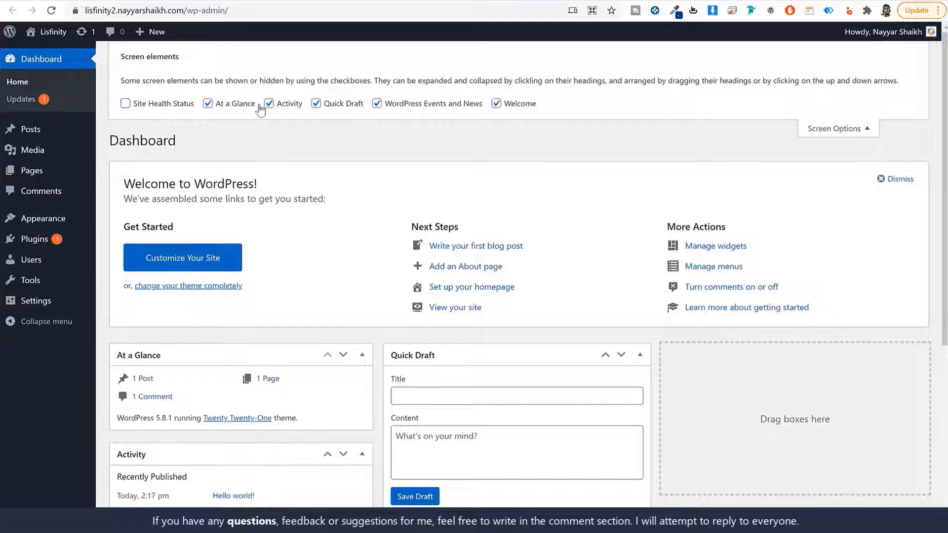
left_click(207, 103)
left_click(315, 103)
left_click(376, 104)
left_click(496, 104)
left_click(268, 103)
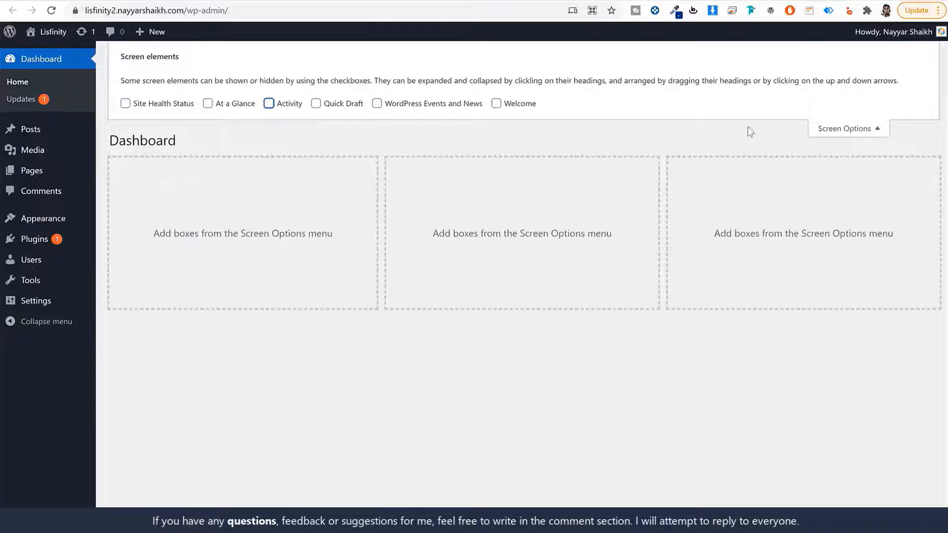
left_click(825, 129)
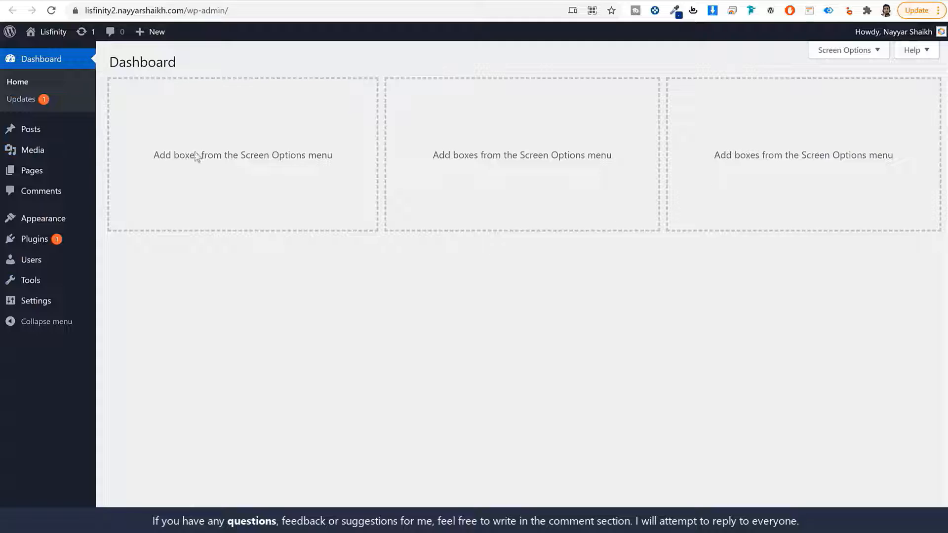
left_click(30, 129)
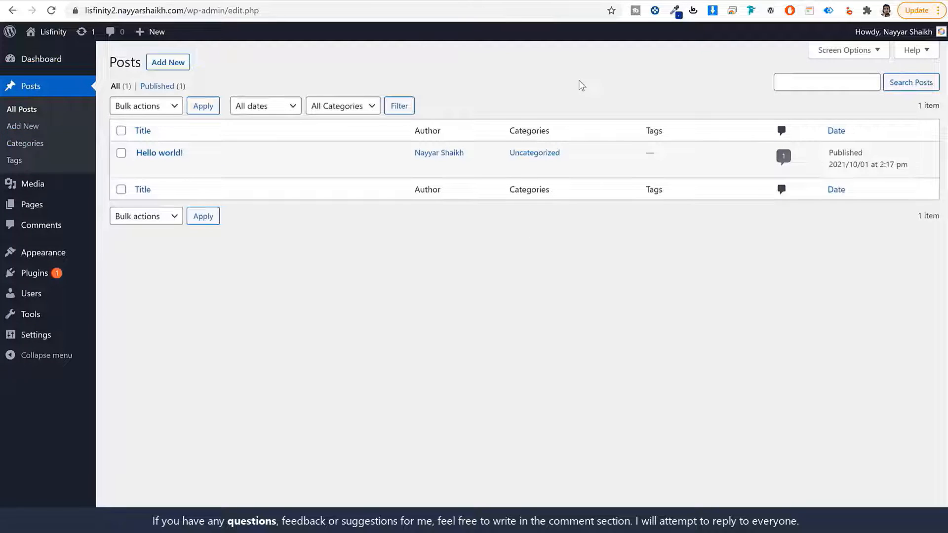
- Browse the Media, Pages and Comments lists, then view Themes showing Twenty Twenty-One, Nineteen and Twenty
mouse_move(167, 157)
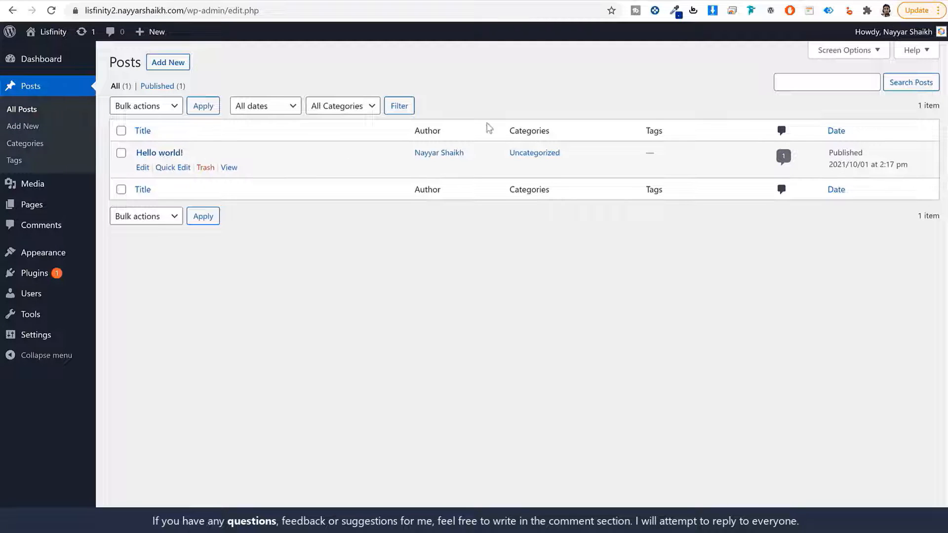
left_click(43, 186)
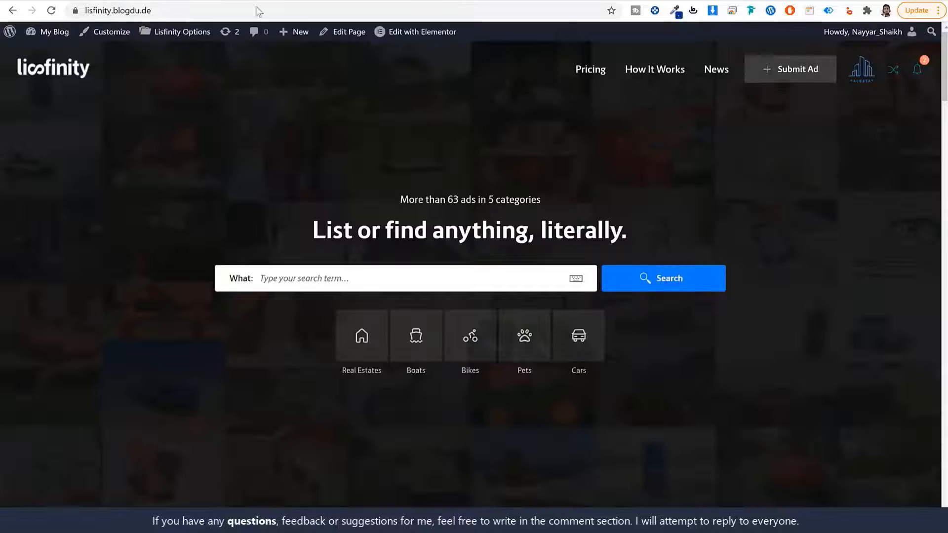
scroll(782, 304, "down", 10)
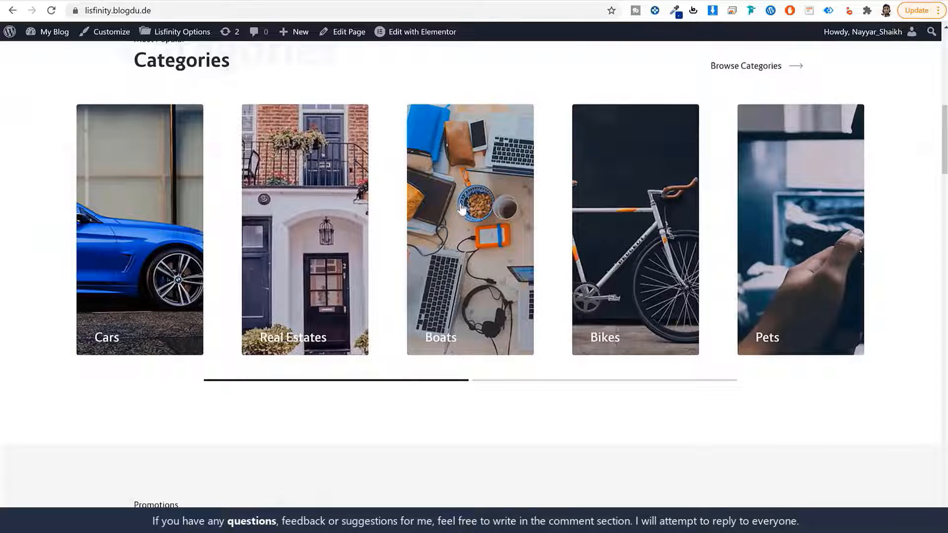
scroll(824, 311, "down", 6)
scroll(824, 310, "down", 8)
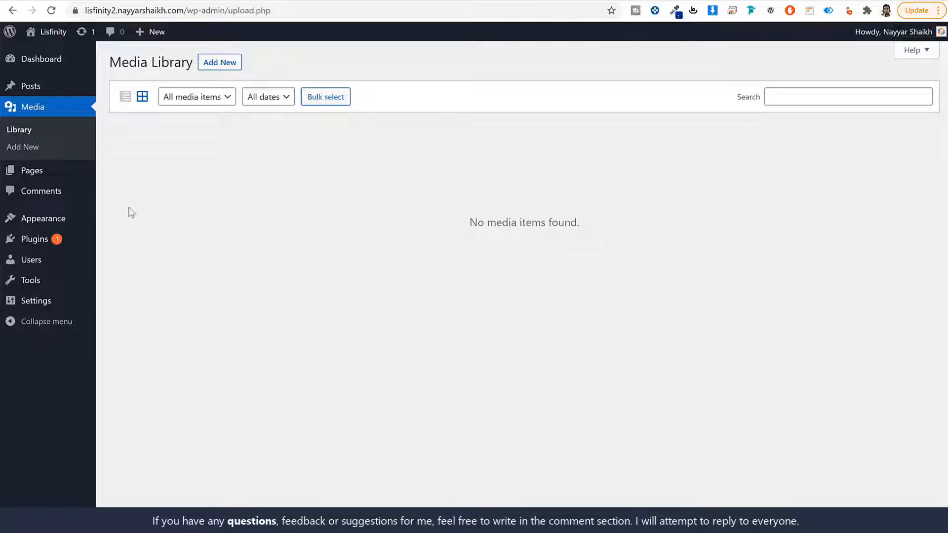
left_click(50, 171)
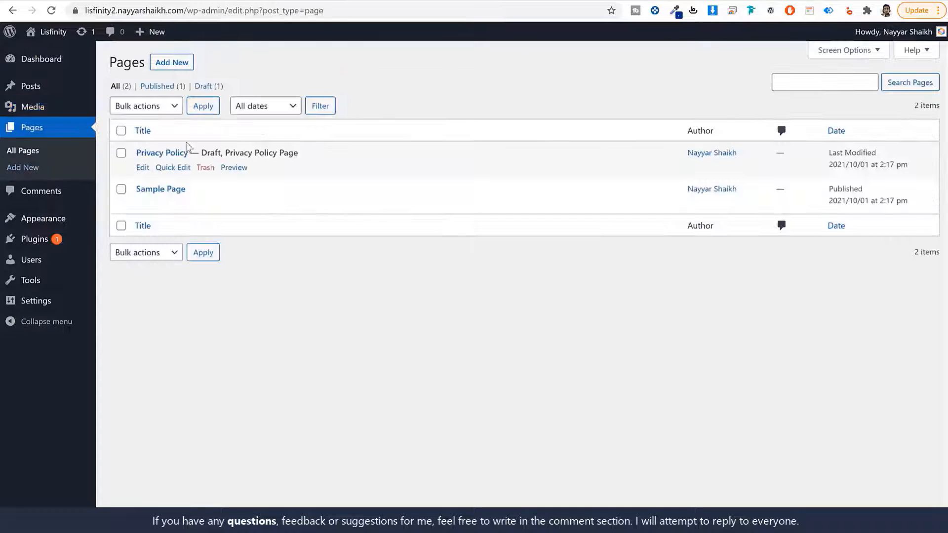
left_click(43, 192)
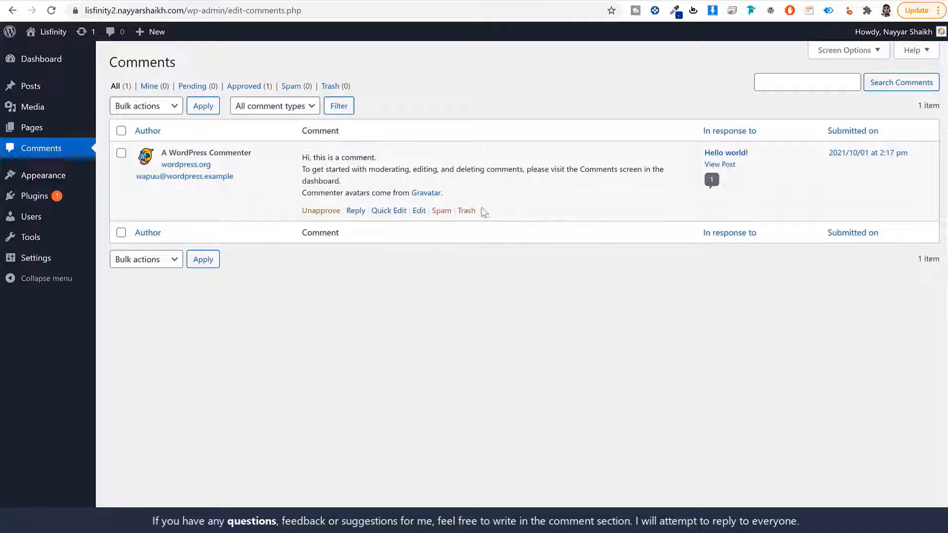
left_click(49, 176)
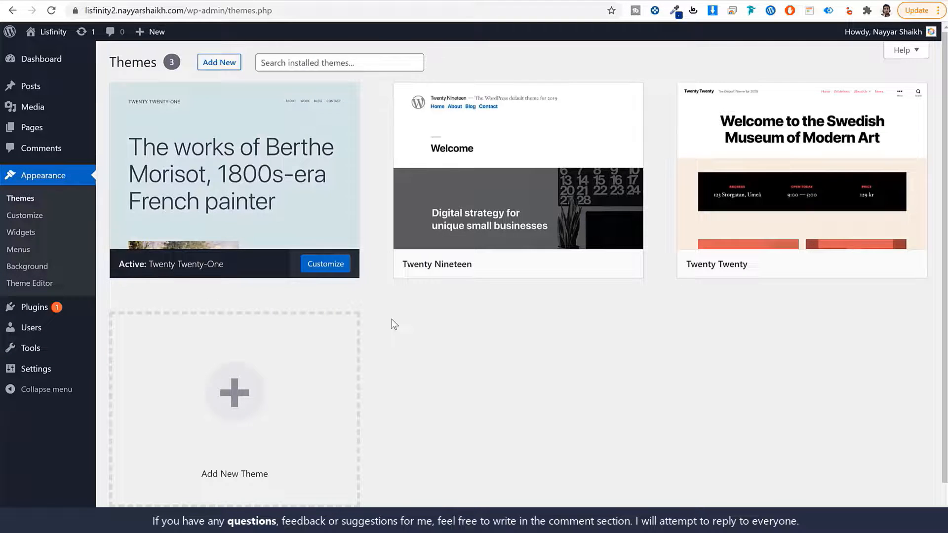
- Compare the live site's current appearance with the Themes admin page
left_click(595, 1)
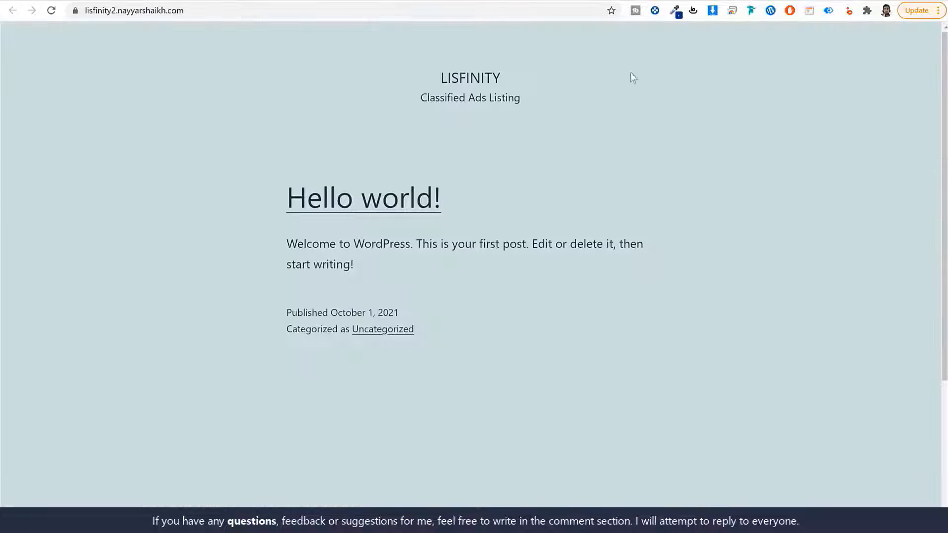
scroll(632, 300, "down", 4)
scroll(634, 313, "up", 4)
left_click(420, 1)
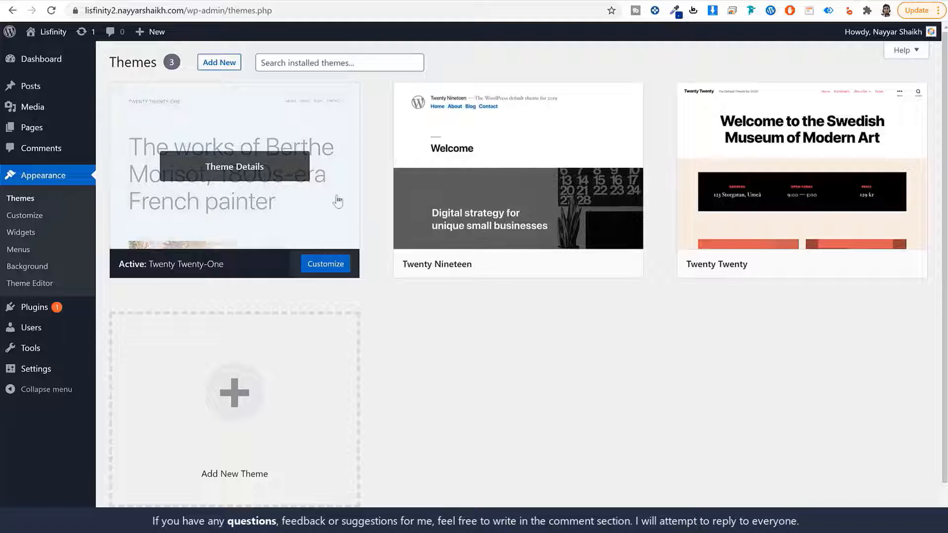
left_click(561, 1)
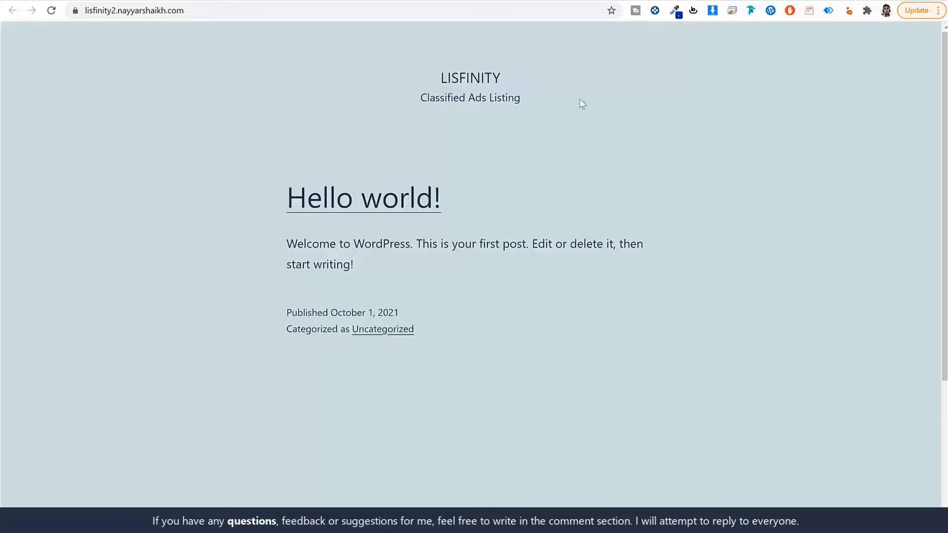
left_click(473, 1)
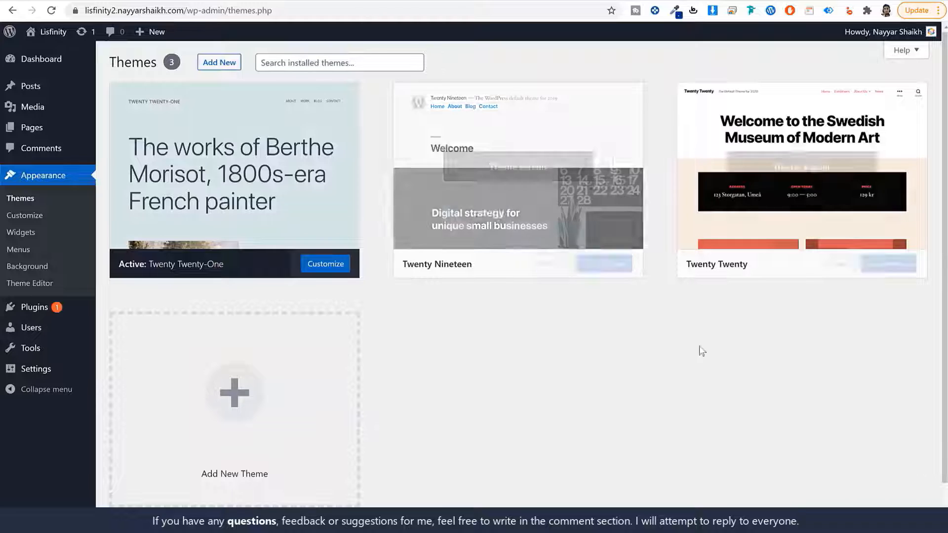
- Activate Twenty Nineteen, then reload the live site to confirm its new styling
mouse_move(429, 273)
left_click(553, 264)
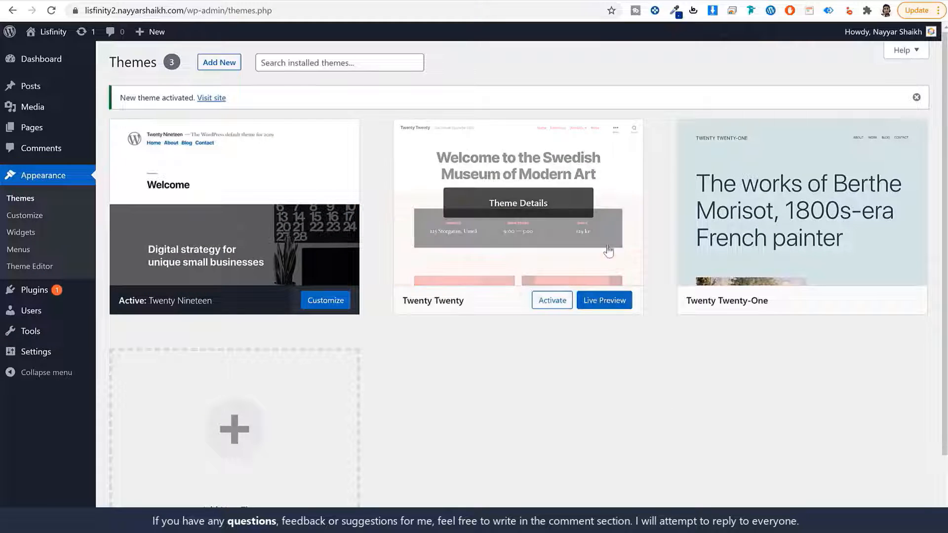
left_click(588, 1)
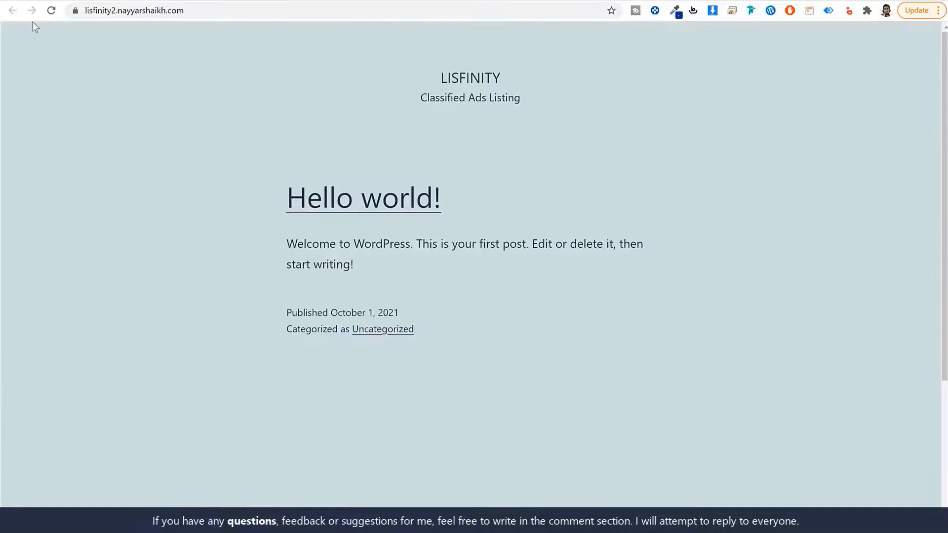
left_click(50, 14)
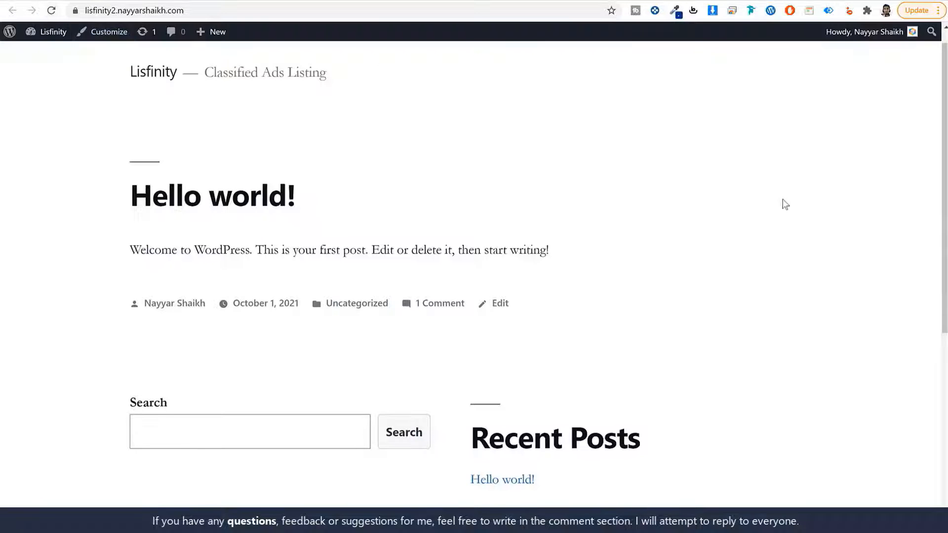
scroll(753, 370, "down", 6)
scroll(751, 375, "up", 6)
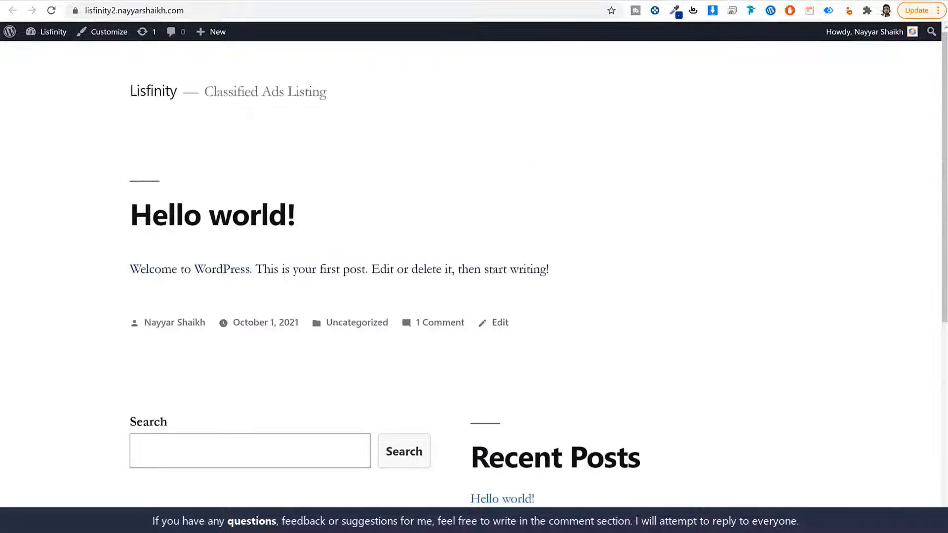
left_click(474, 2)
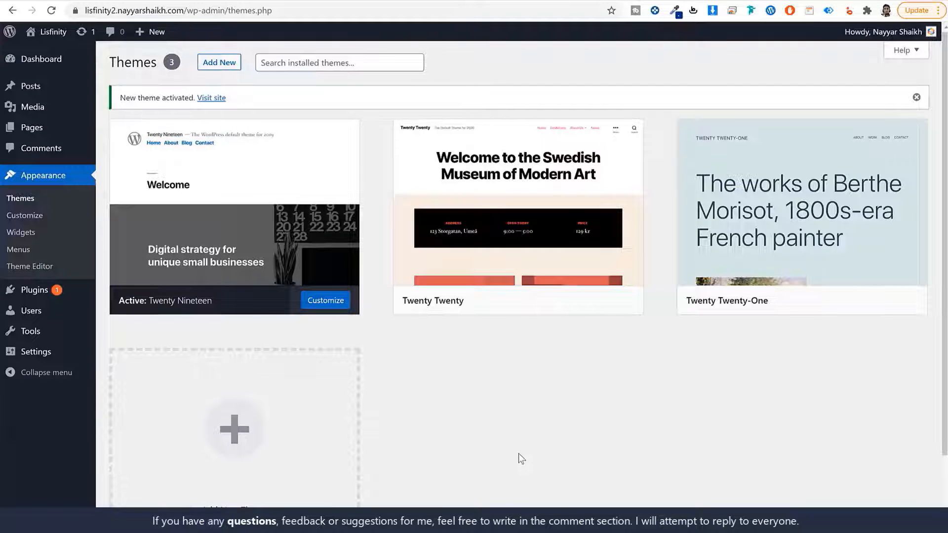
mouse_move(312, 232)
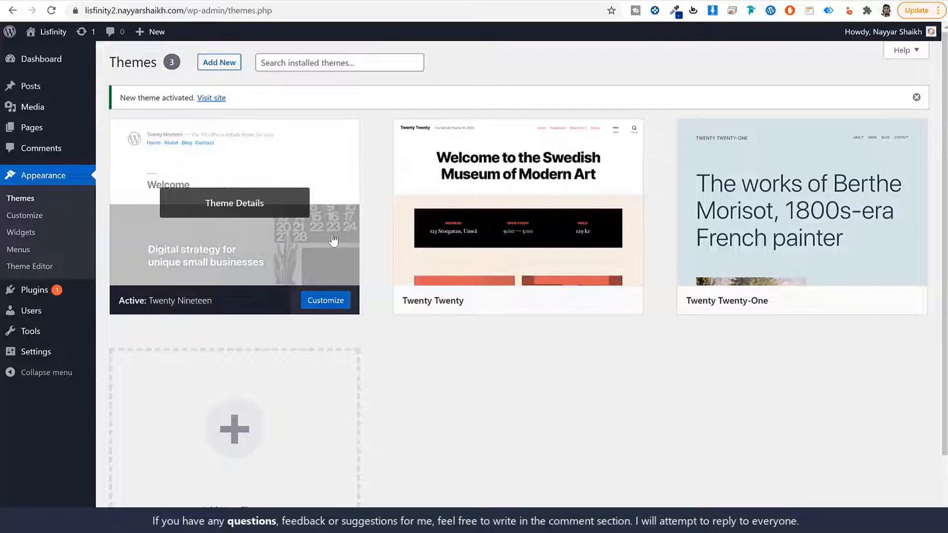
- Delete Twenty Twenty, then Twenty Twenty-One, from their Theme Details, confirming each deletion
left_click(552, 255)
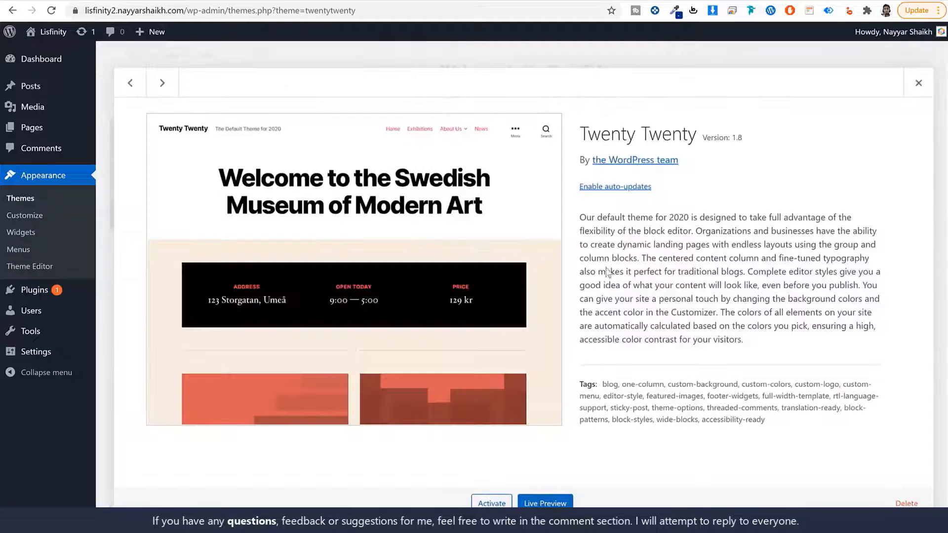
left_click(908, 504)
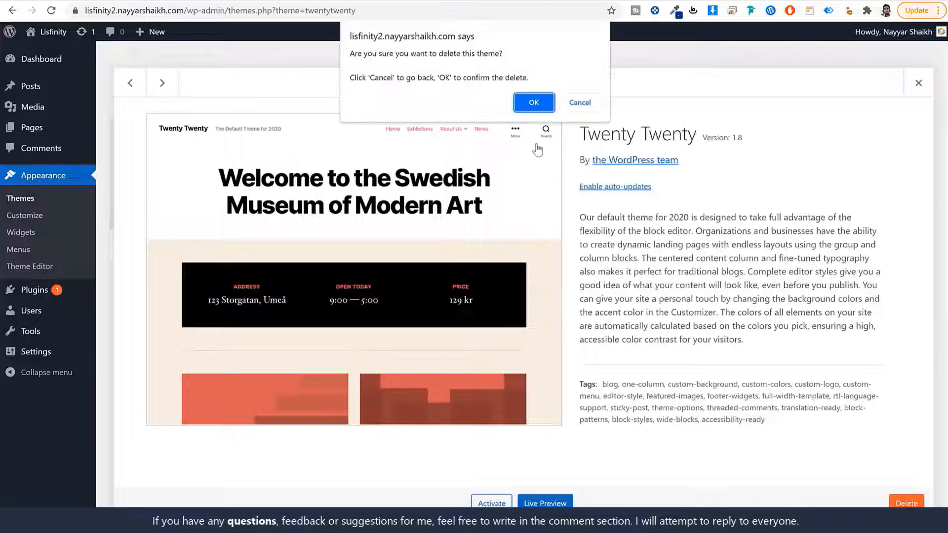
left_click(533, 98)
left_click(508, 190)
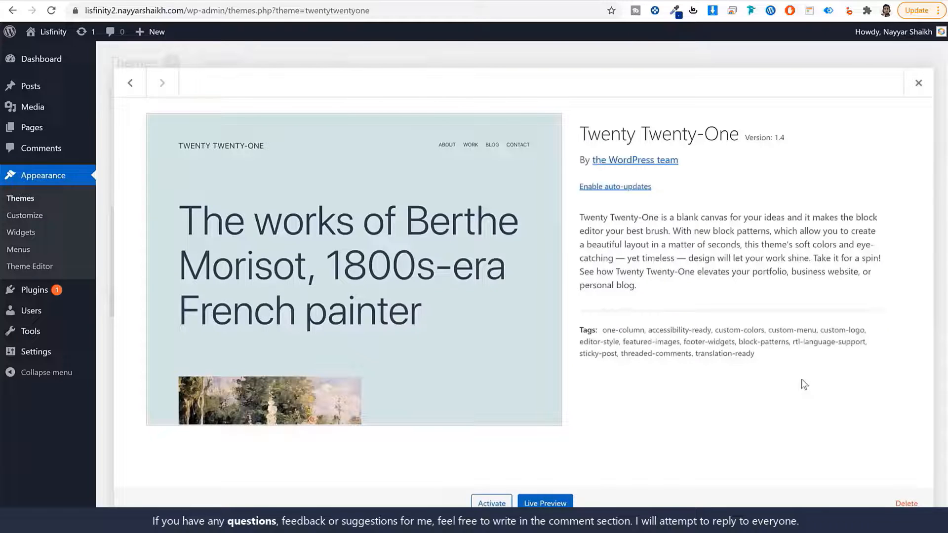
left_click(906, 501)
left_click(519, 101)
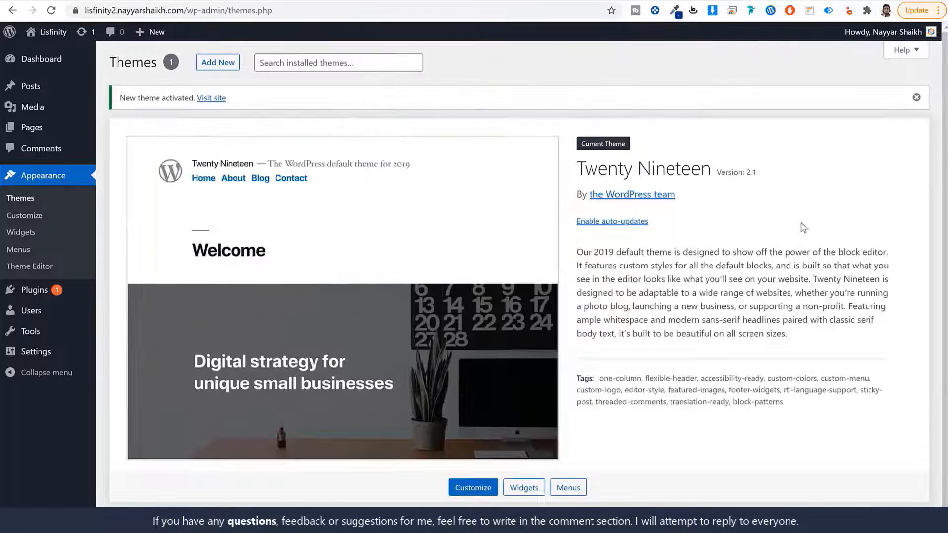
left_click_drag(578, 165, 712, 171)
left_click(783, 179)
- On the Plugins page, delete Akismet Anti-Spam and Hello Dolly, confirming each
left_click(64, 292)
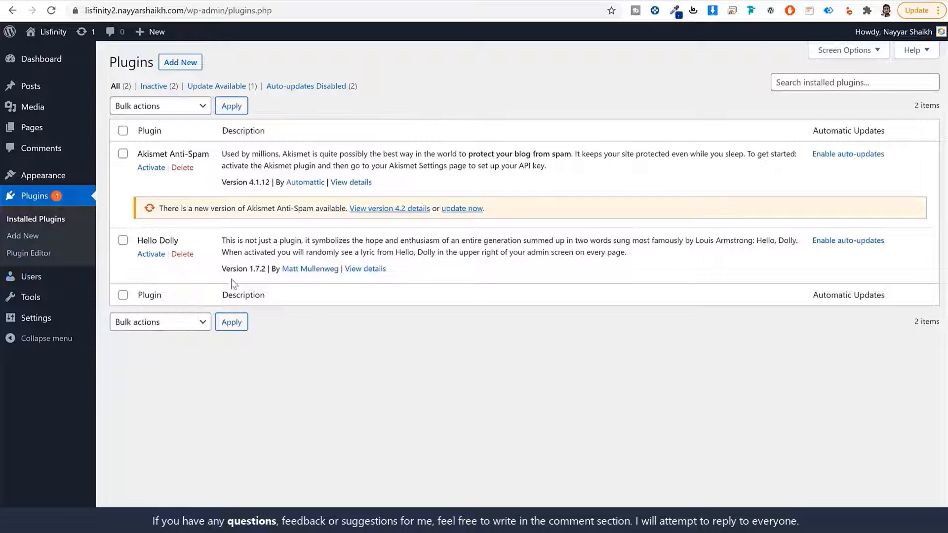
left_click(182, 168)
left_click(527, 83)
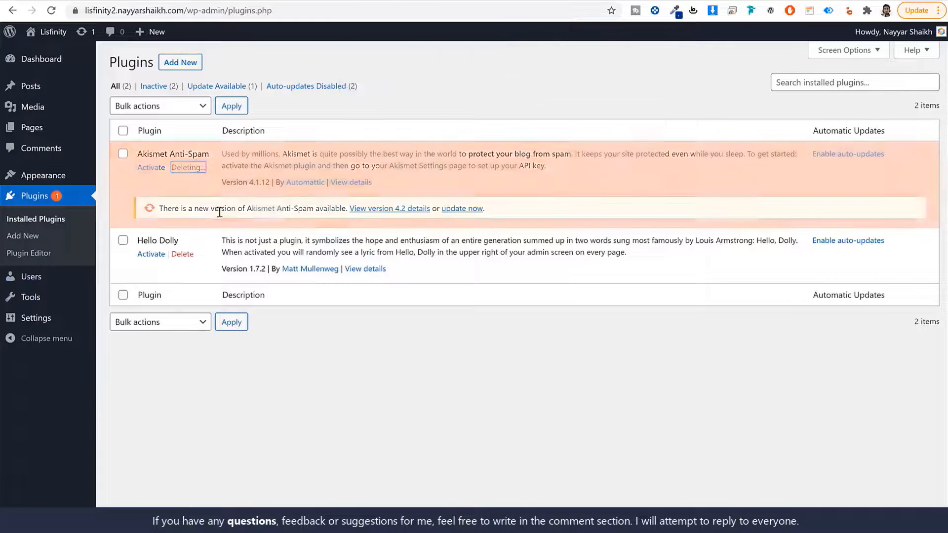
left_click(183, 192)
left_click(534, 82)
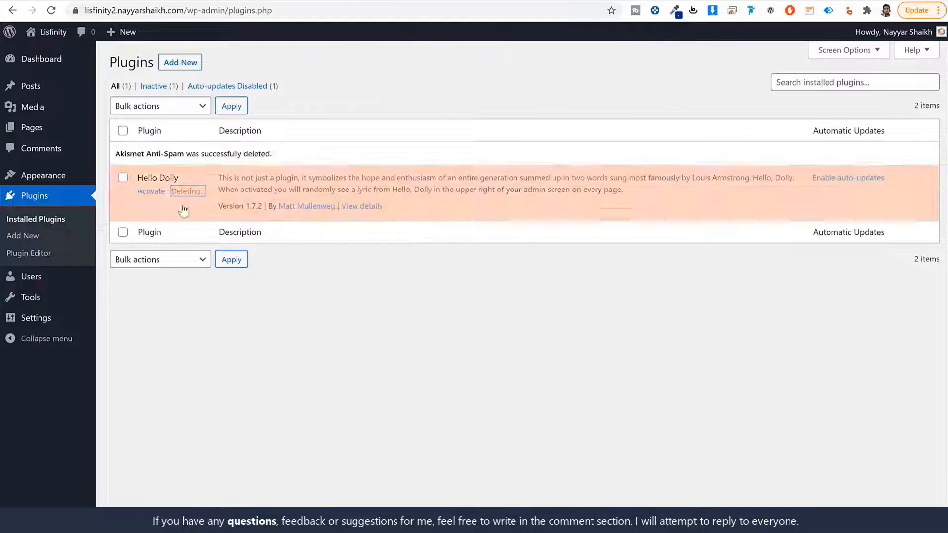
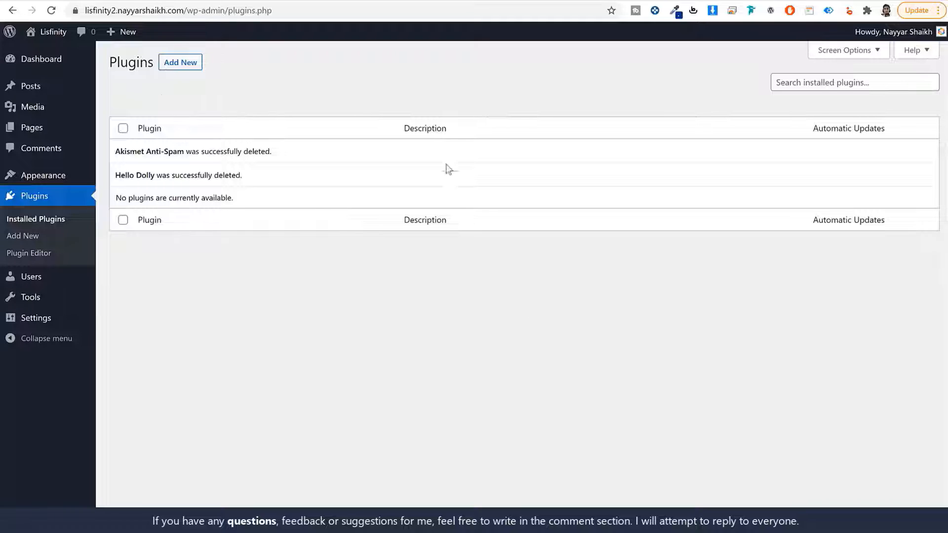
- Open General Settings and review the site title Lisfinity, the tagline and the admin email
left_click(42, 322)
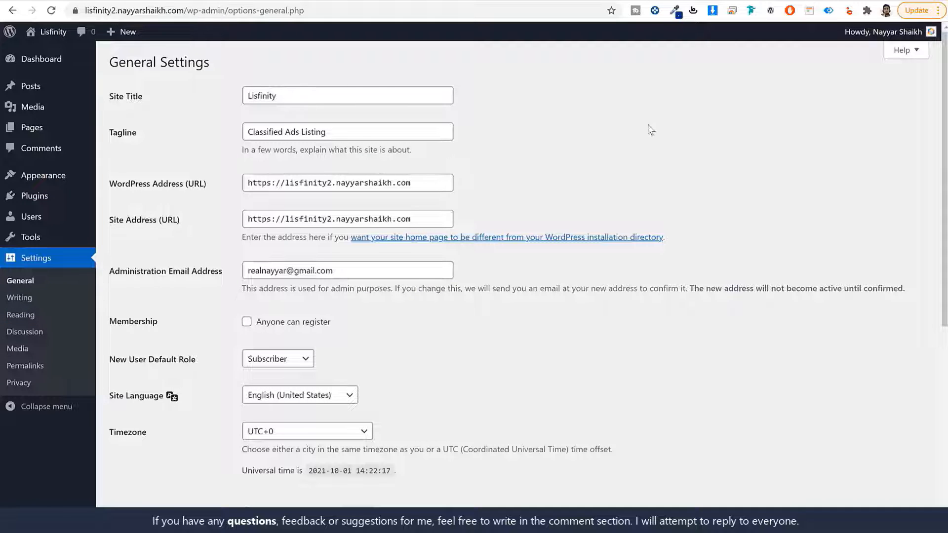
left_click_drag(159, 96, 110, 99)
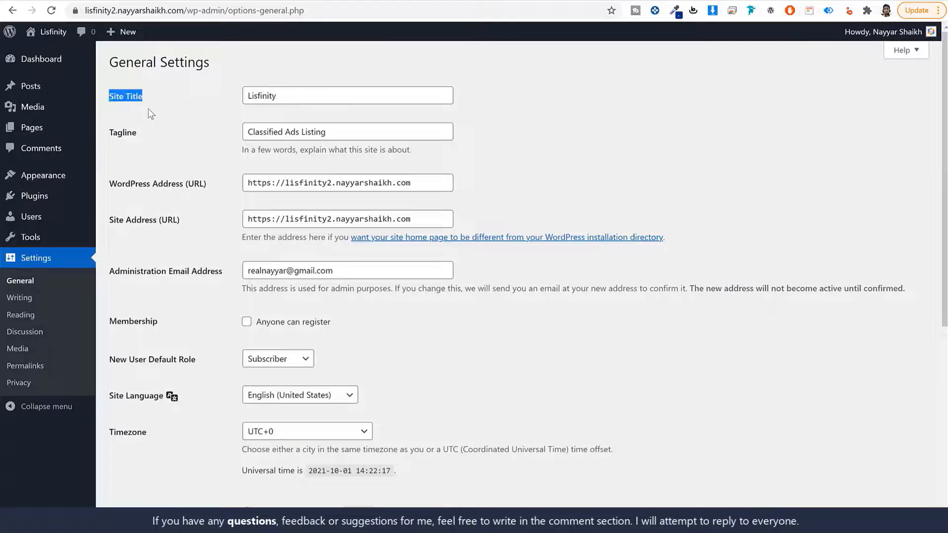
left_click_drag(141, 131, 108, 132)
double_click(310, 94)
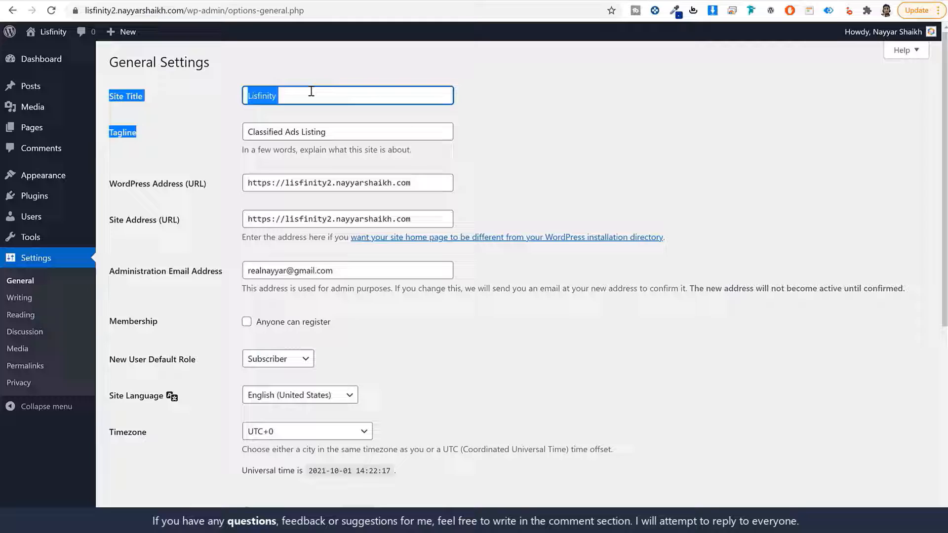
triple_click(328, 134)
left_click(509, 229)
scroll(510, 228, "down", 3)
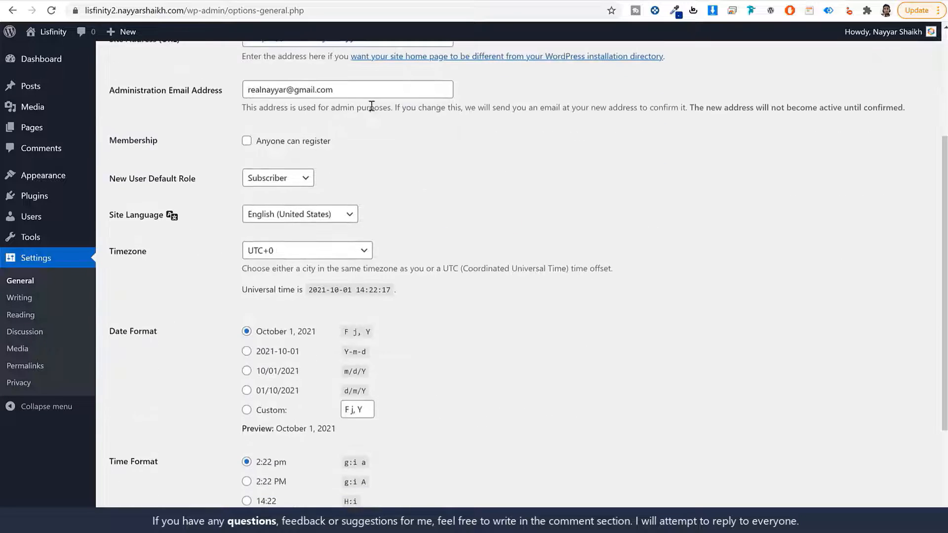
triple_click(370, 92)
left_click(471, 160)
- Let anyone register, set the timezone to Kolkata, and save the general settings
left_click(273, 145)
left_click_drag(341, 143, 253, 146)
scroll(180, 273, "down", 2)
left_click(299, 132)
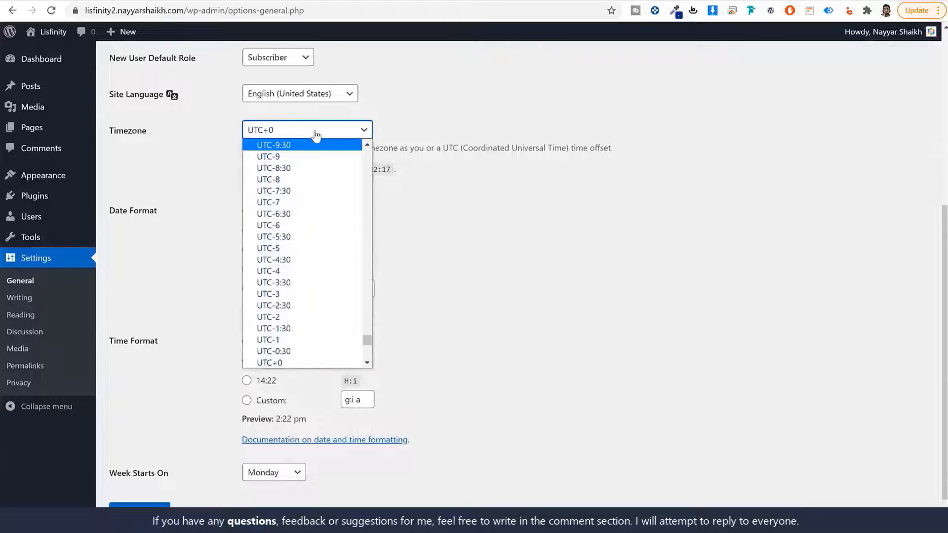
type("kol")
key("Return")
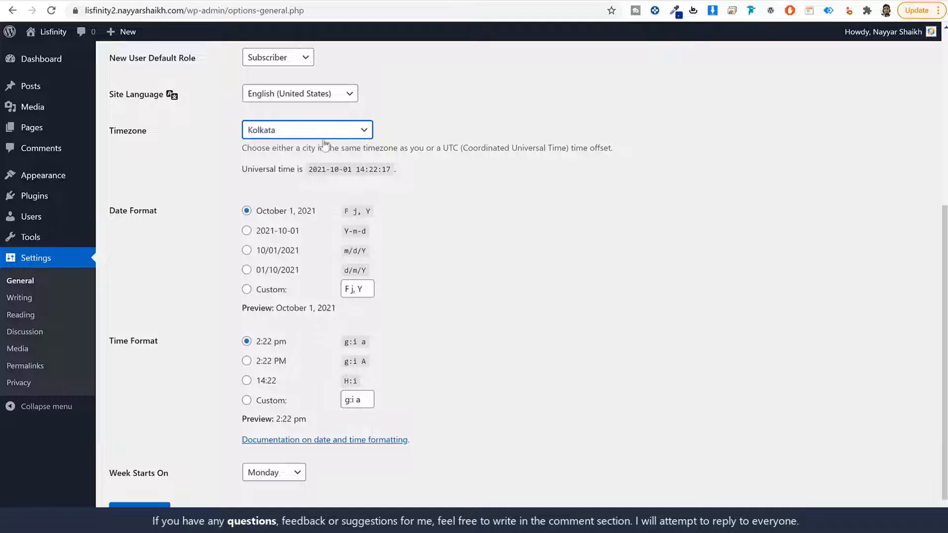
left_click(525, 279)
left_click(139, 504)
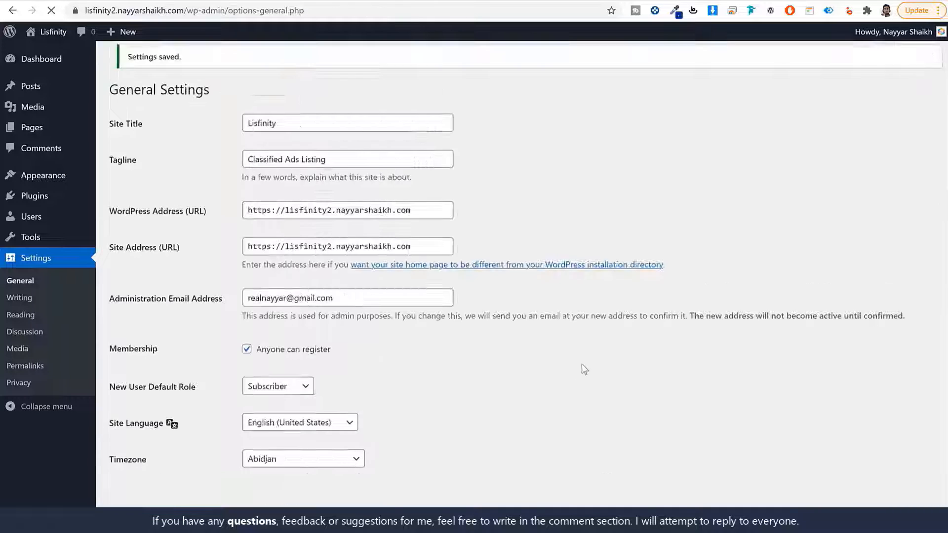
- Switch permalinks to the Post name structure, save, and return to the Dashboard
left_click(30, 367)
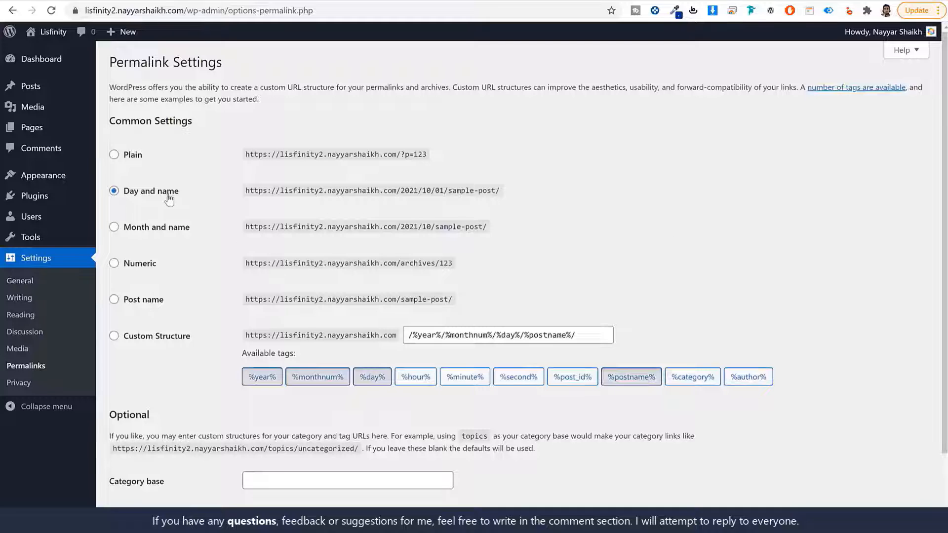
left_click(142, 301)
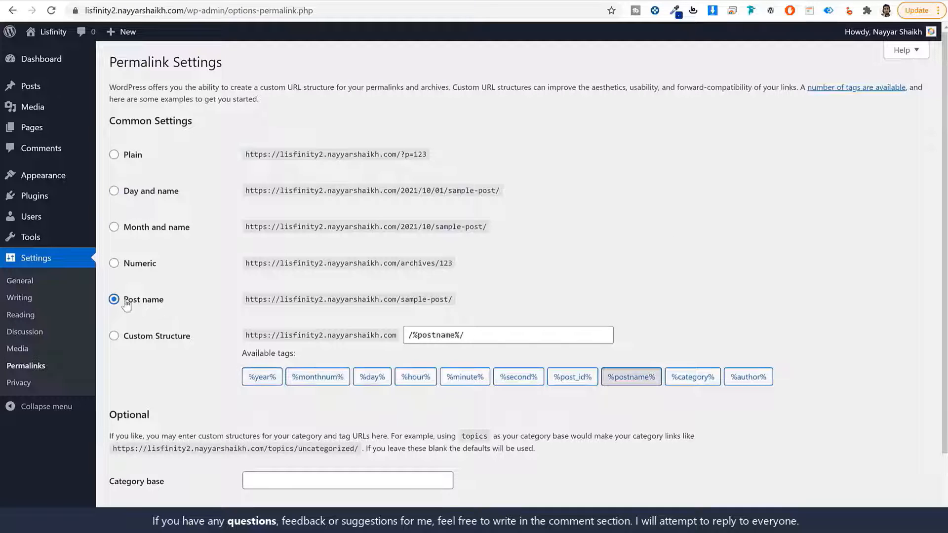
scroll(225, 366, "down", 3)
left_click(144, 469)
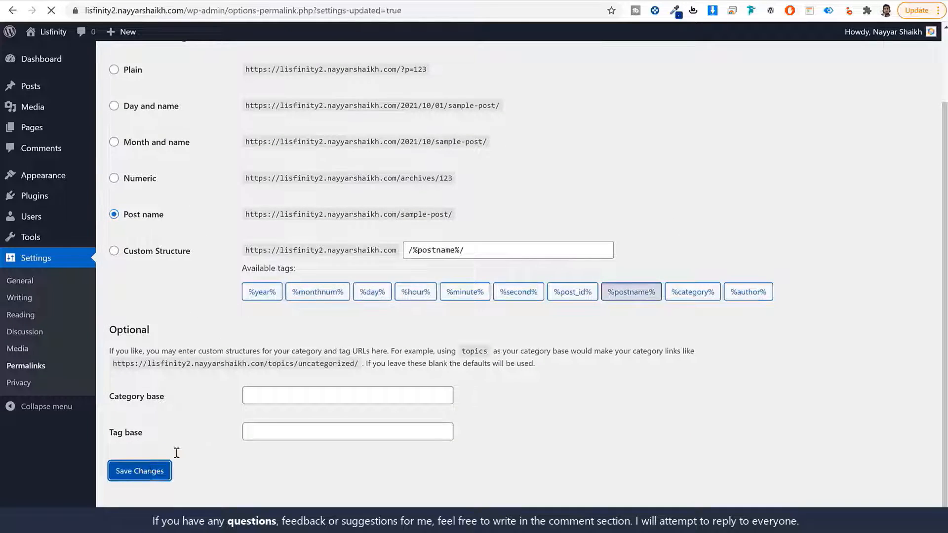
left_click(78, 64)
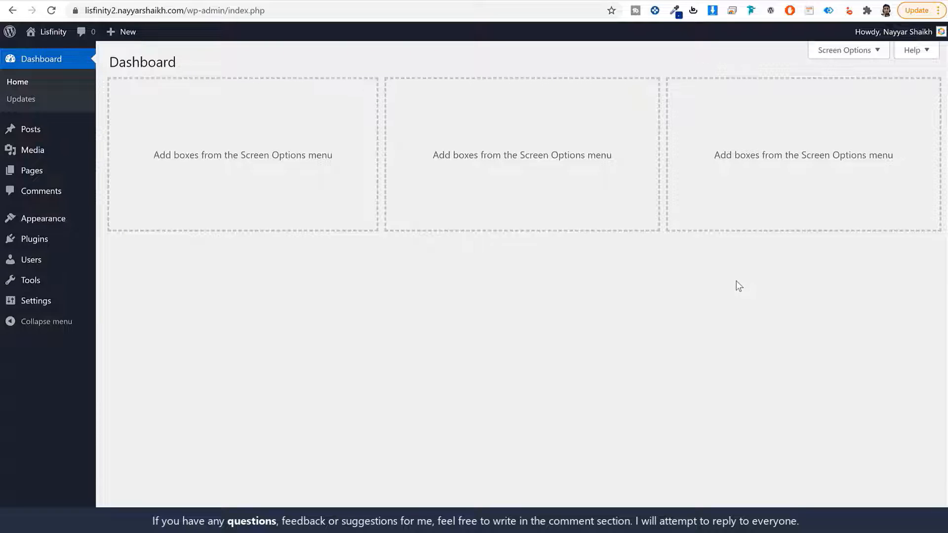
- Load w3qna.com/a2 in a new tab and scroll through the plain site front page
key("ctrl+t")
left_click(233, 10)
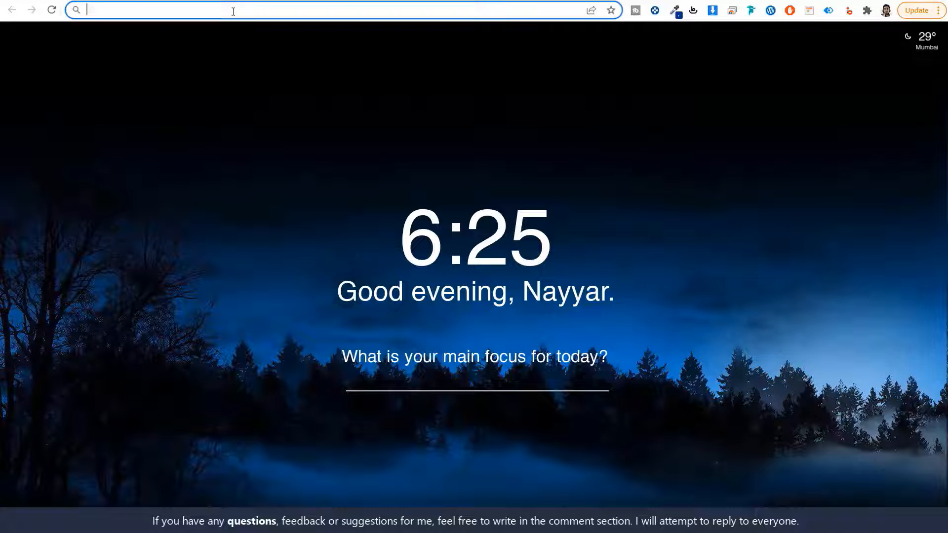
type("w3qna.com/a2")
key("Return")
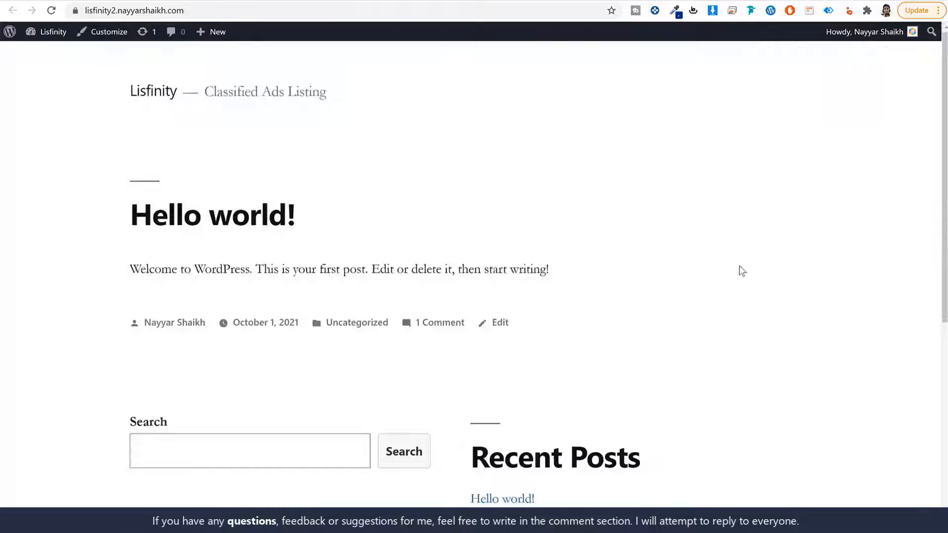
scroll(740, 269, "down", 7)
scroll(739, 269, "up", 8)
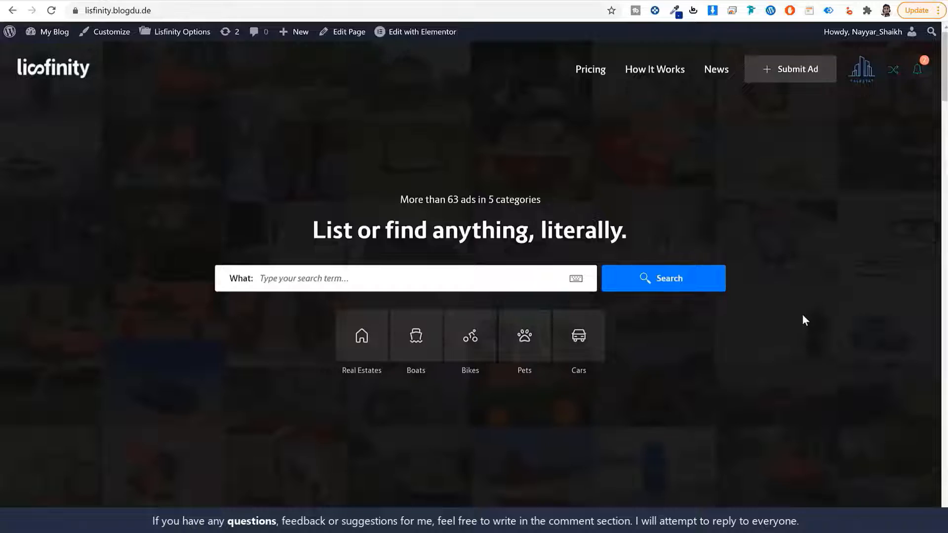
scroll(802, 320, "down", 5)
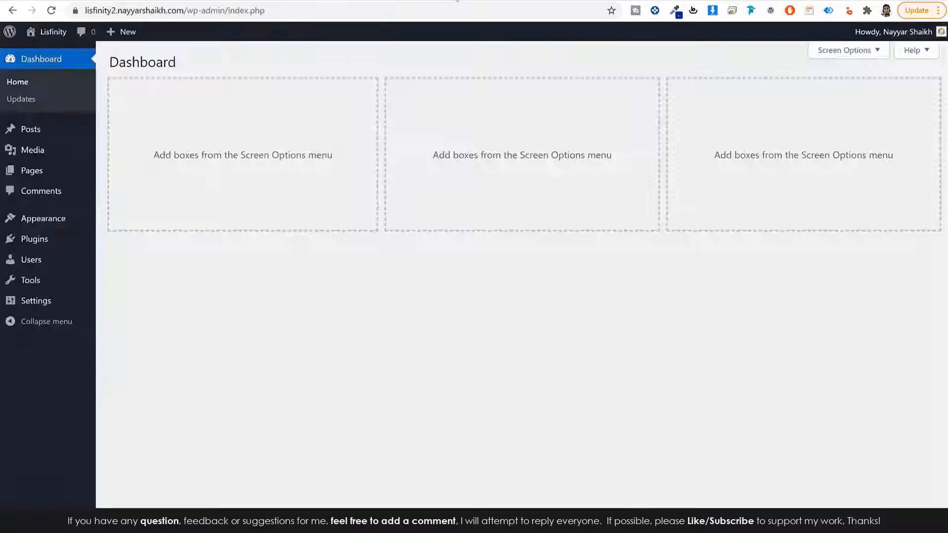
- View the Lisfinity demo at bloggdude.com/lis, return to the Dashboard tab, and open a blank tab
key("ctrl+t")
type("bloggdude.com/lis")
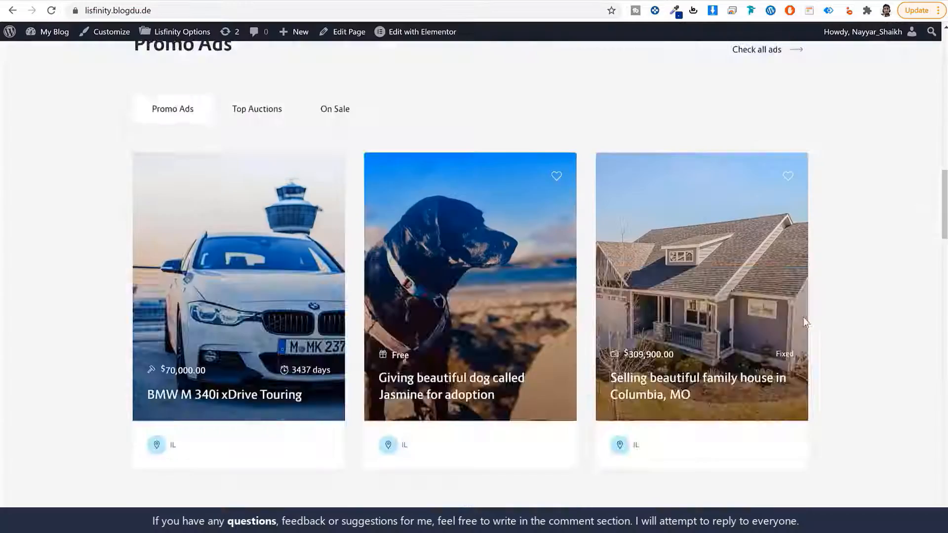
scroll(804, 321, "up", 6)
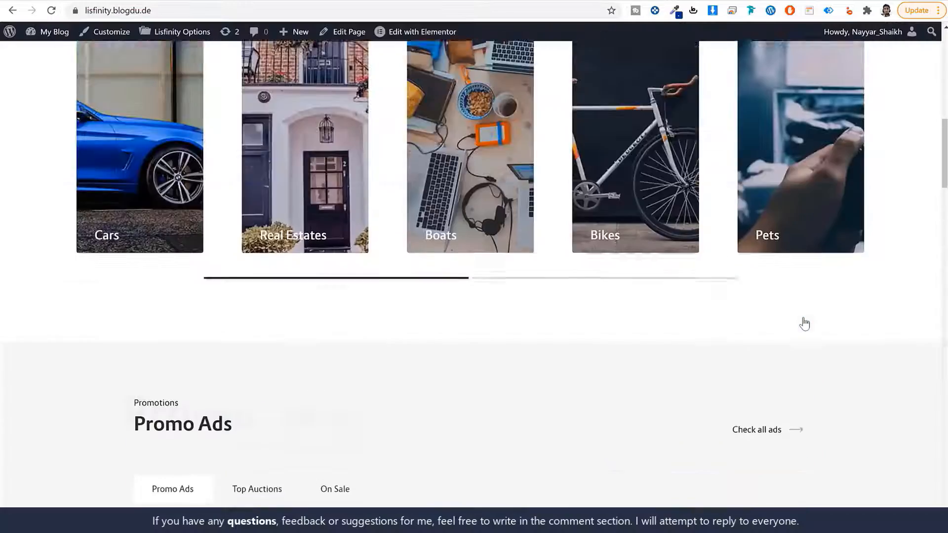
scroll(803, 321, "up", 5)
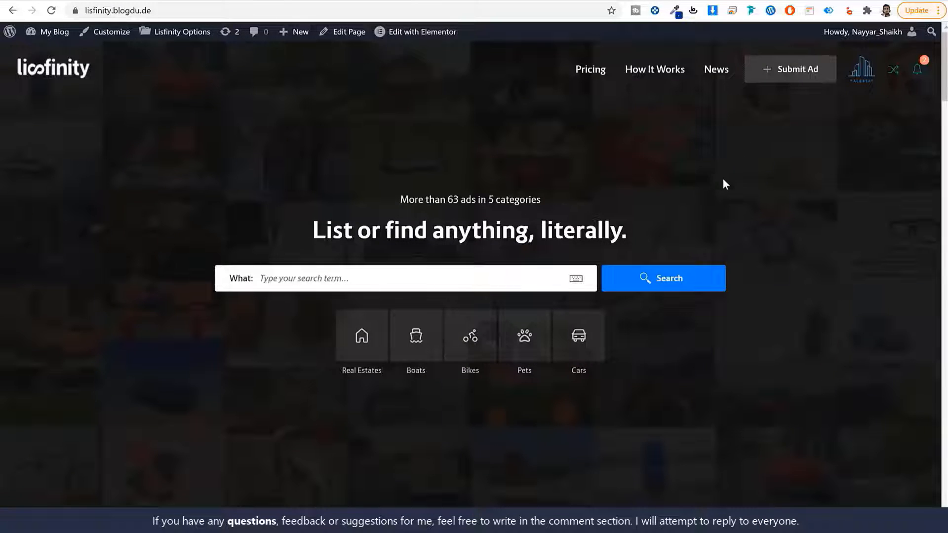
left_click(234, 1)
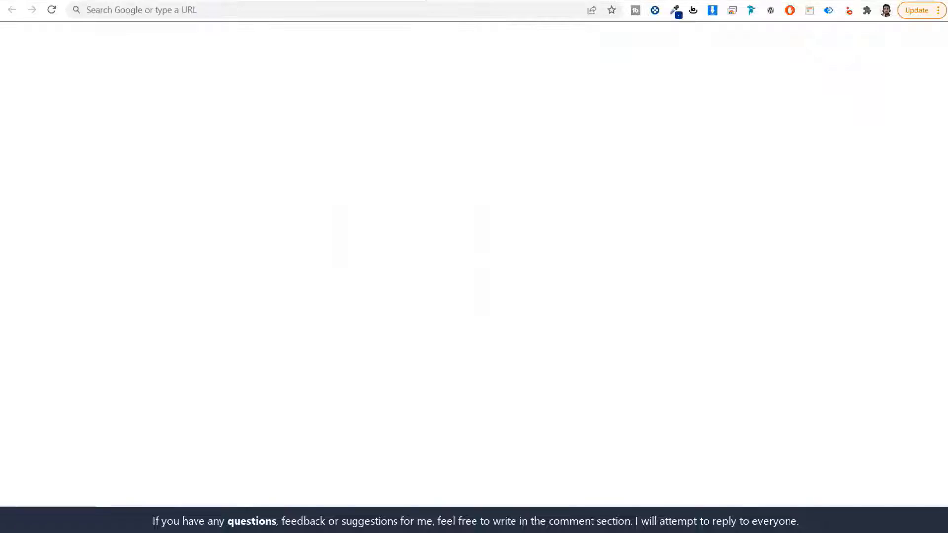
left_click(459, 1)
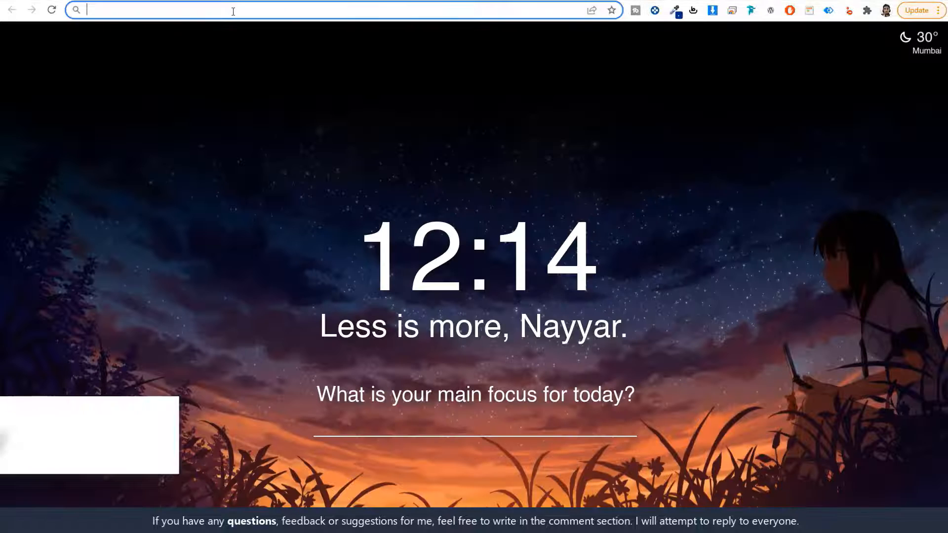
- Visit w3qna.com/fy and review Lisfinity's $59 price, future updates and 6 months support
type("w3qna.com/fy")
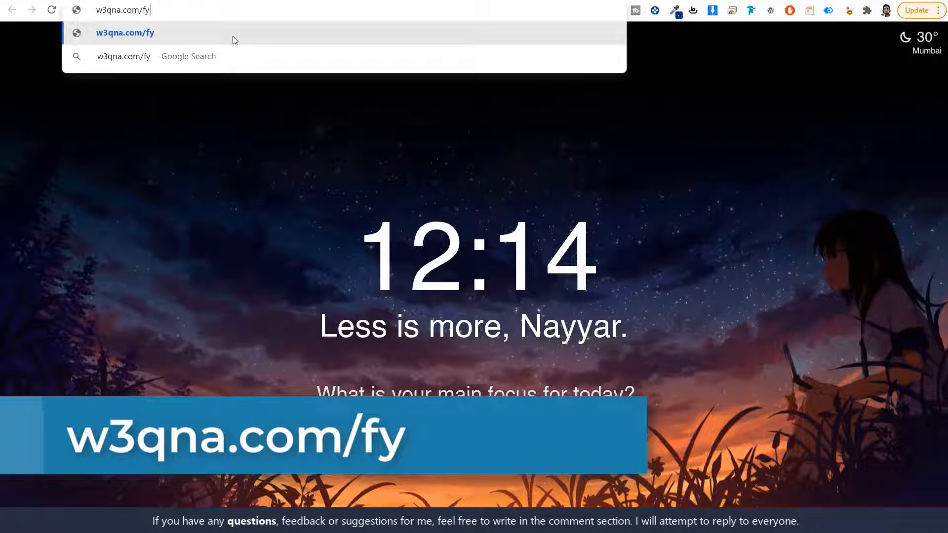
key("Return")
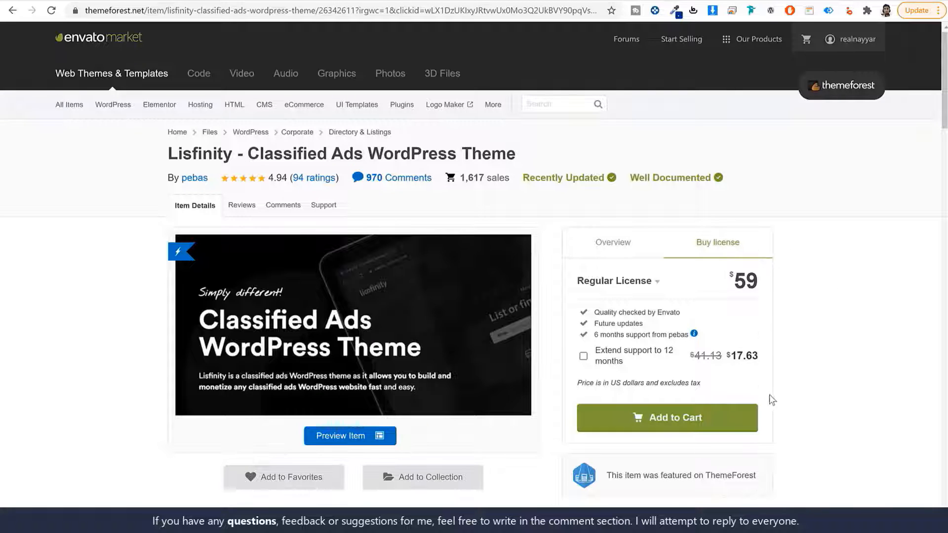
left_click_drag(764, 283, 725, 285)
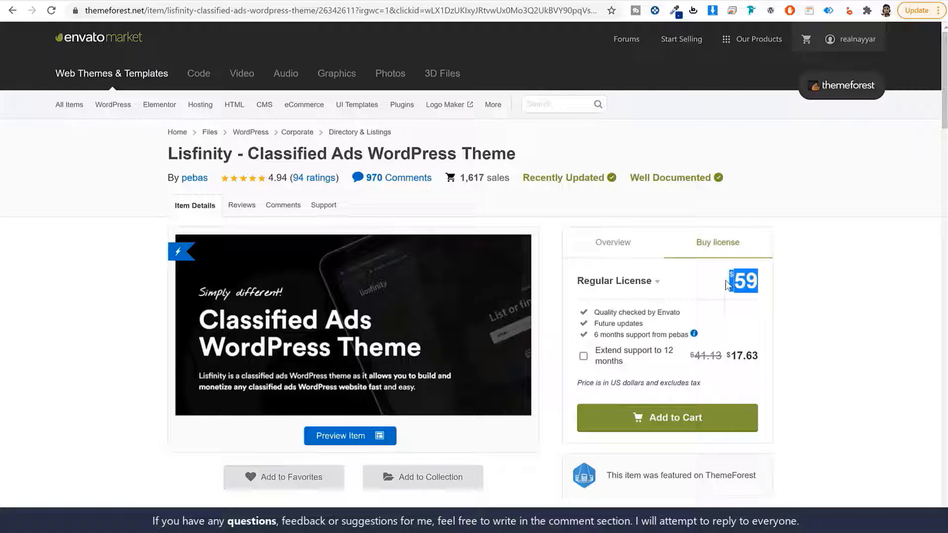
left_click(786, 282)
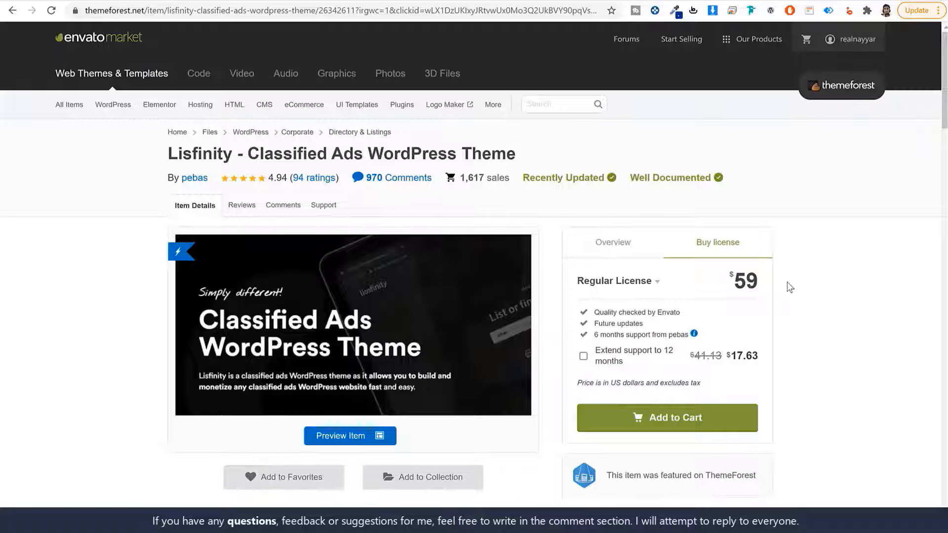
left_click_drag(787, 282, 726, 282)
left_click(825, 272)
left_click_drag(650, 327, 589, 328)
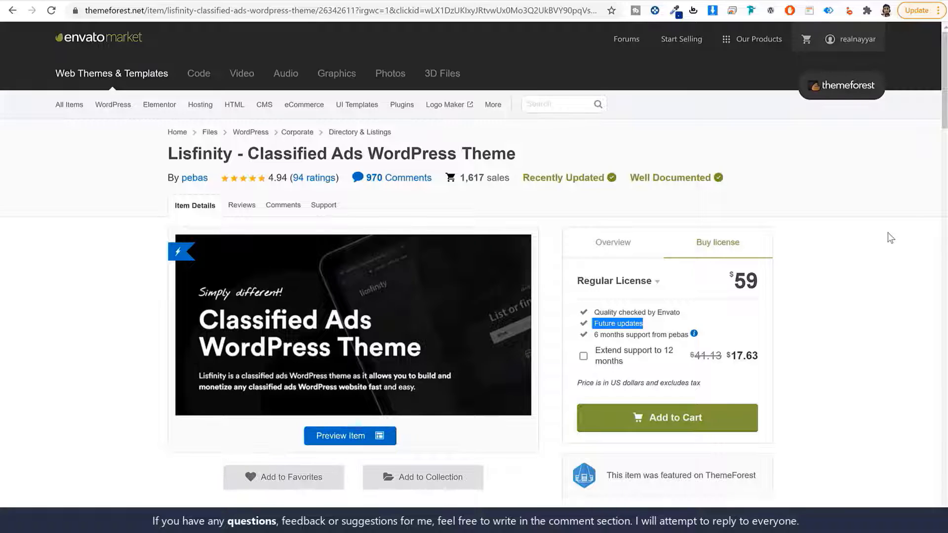
left_click(857, 290)
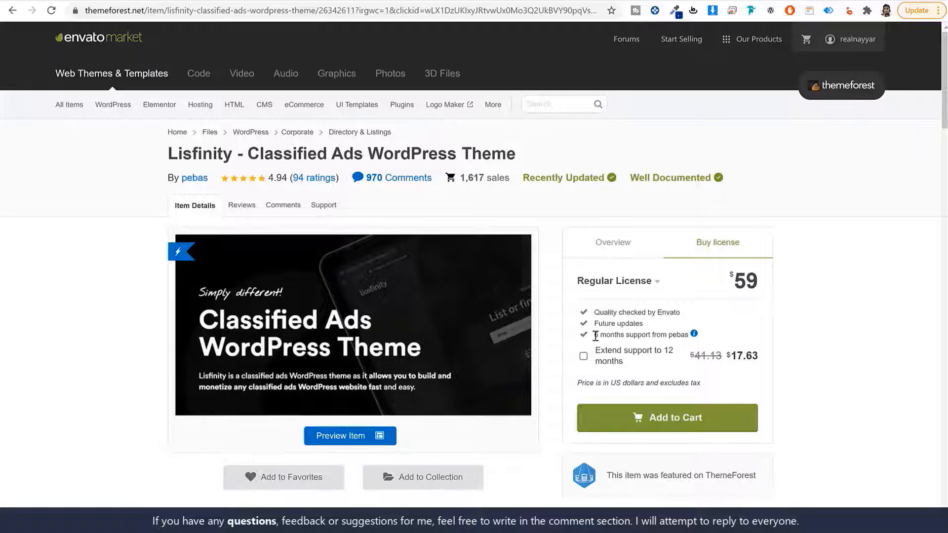
left_click_drag(595, 336, 689, 336)
left_click(846, 330)
- From the account's Downloads, get Lisfinity's Installable WordPress file only
mouse_move(848, 38)
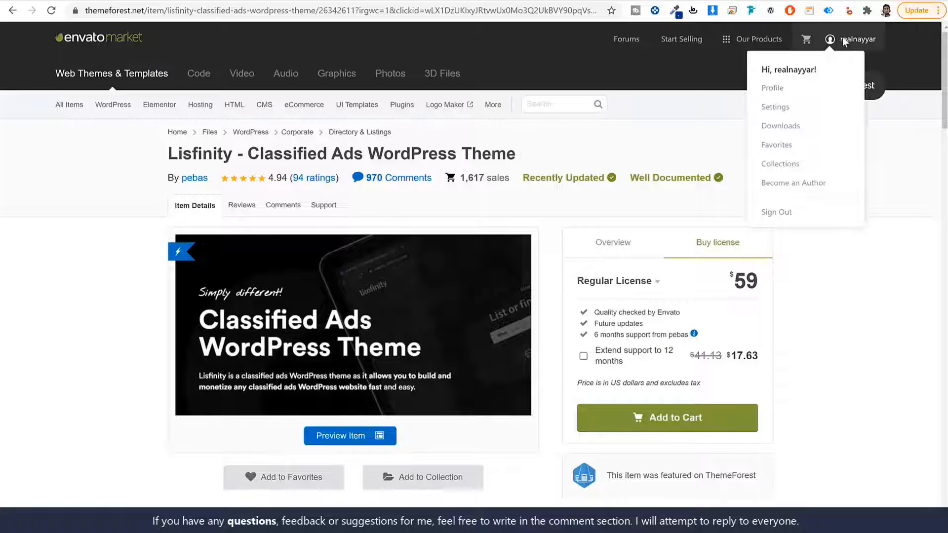
left_click(795, 127)
scroll(828, 262, "down", 5)
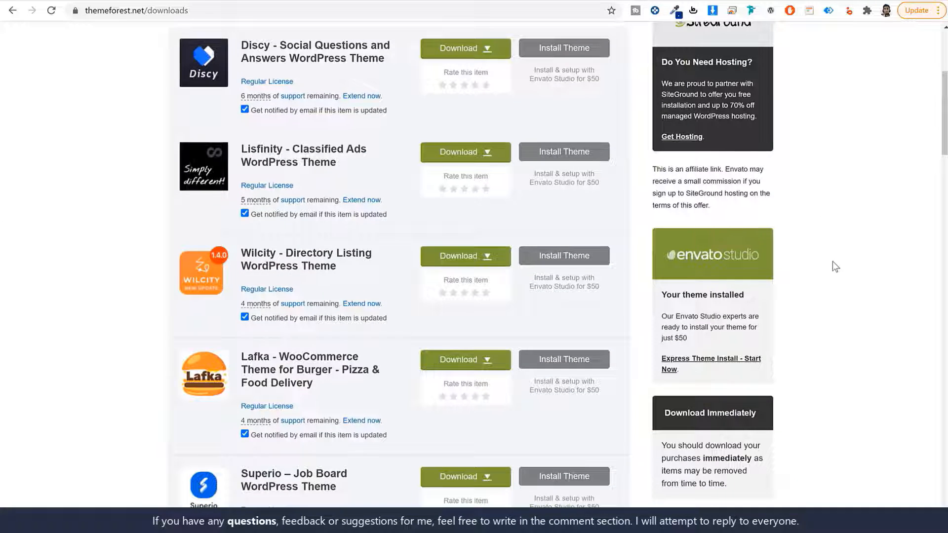
scroll(832, 262, "down", 1)
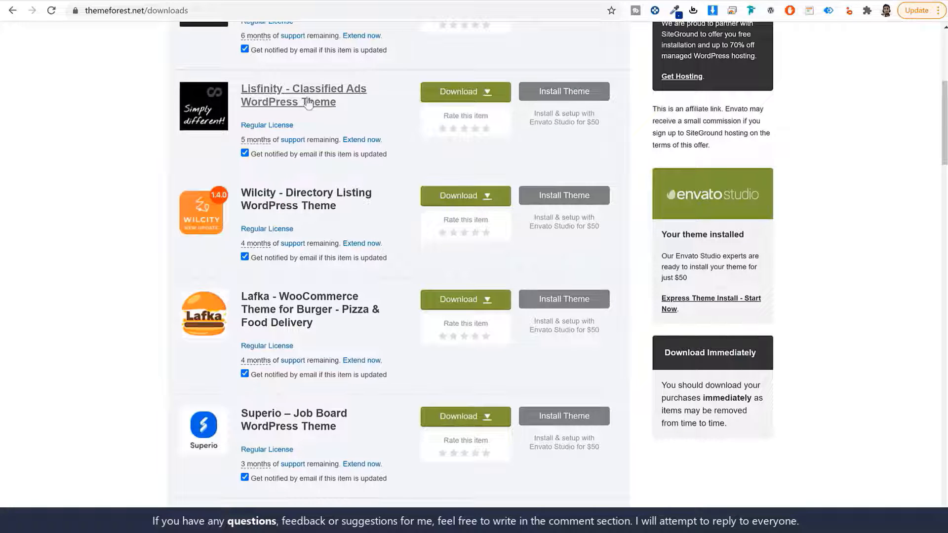
left_click(444, 98)
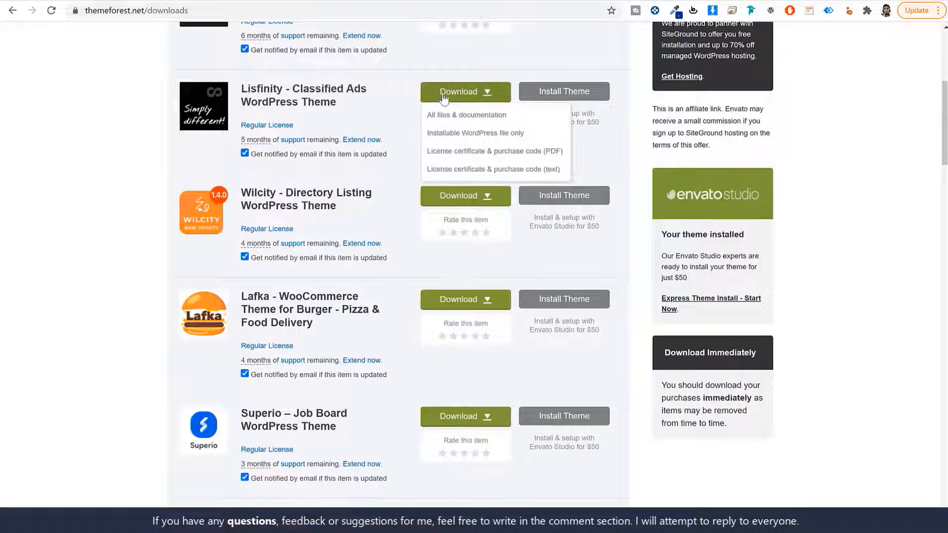
left_click(469, 138)
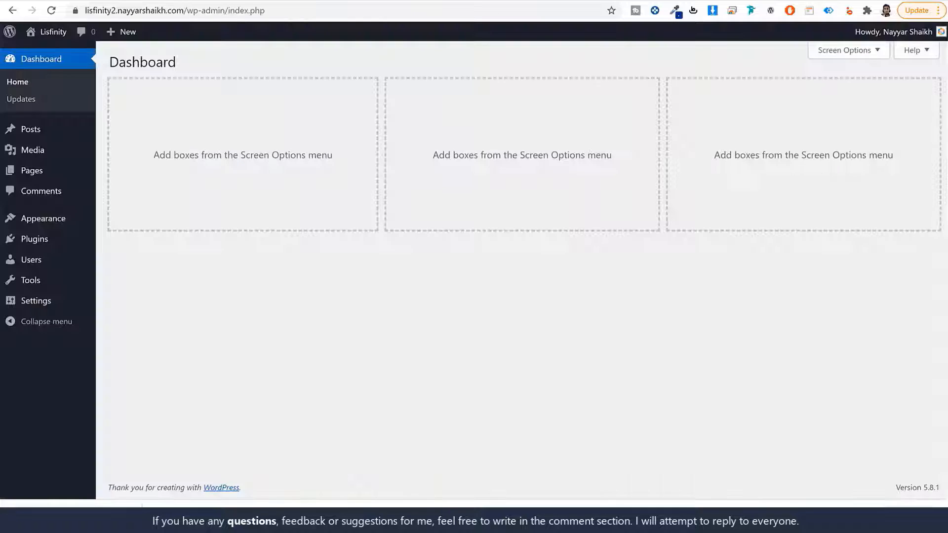
- Upload the Lisfinity zip under Appearance > Themes > Add New, install it, and activate it
left_click(70, 219)
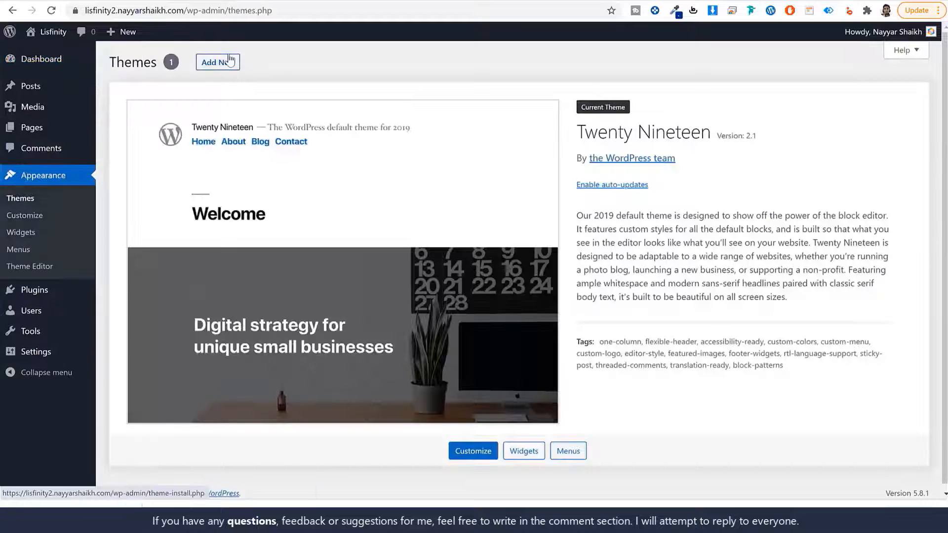
left_click(230, 61)
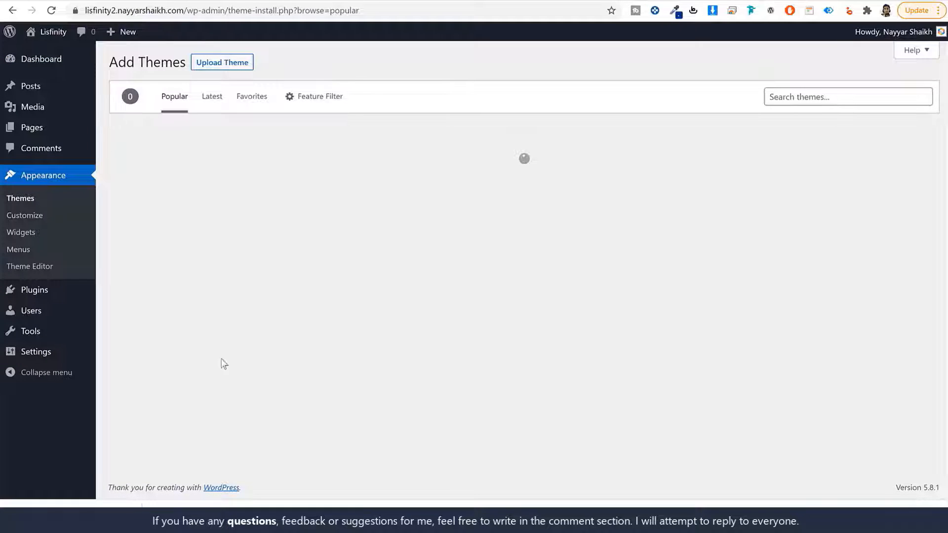
left_click(206, 65)
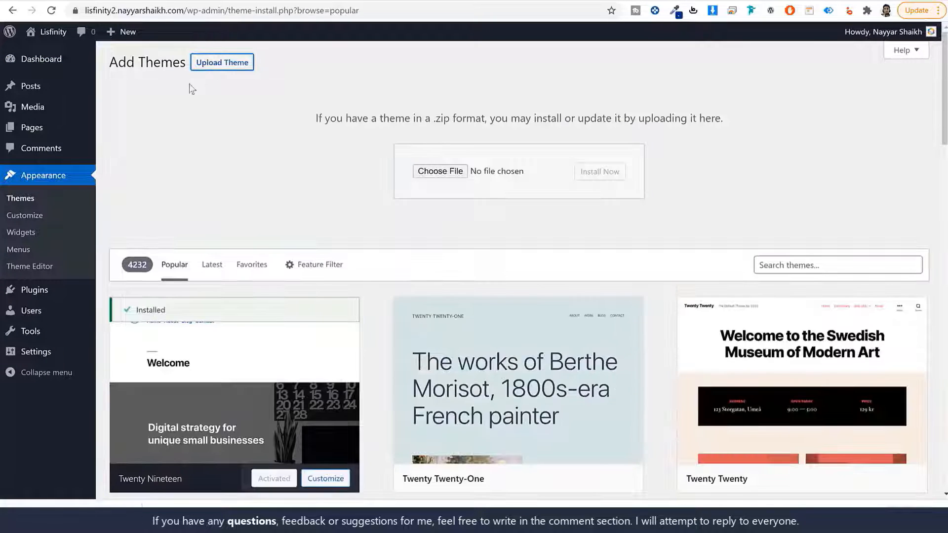
left_click(430, 170)
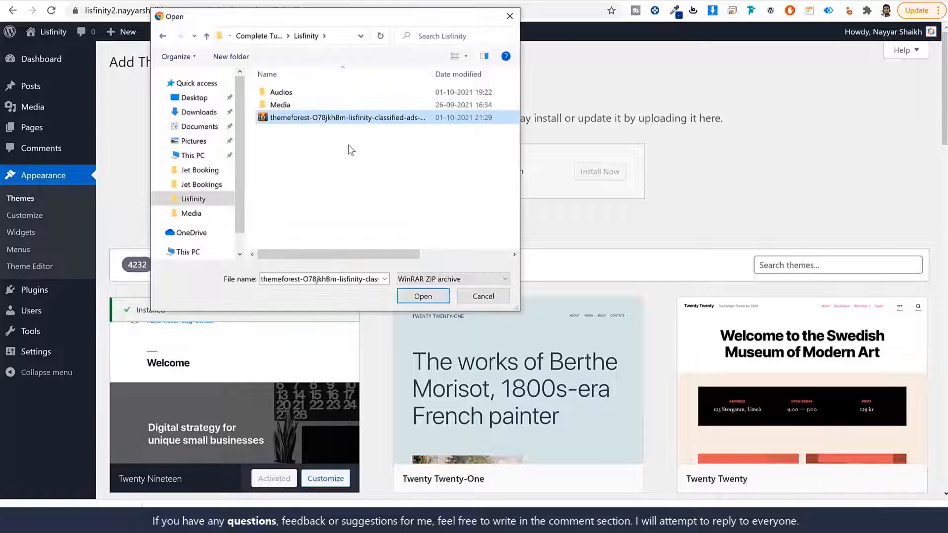
left_click(420, 297)
left_click(606, 179)
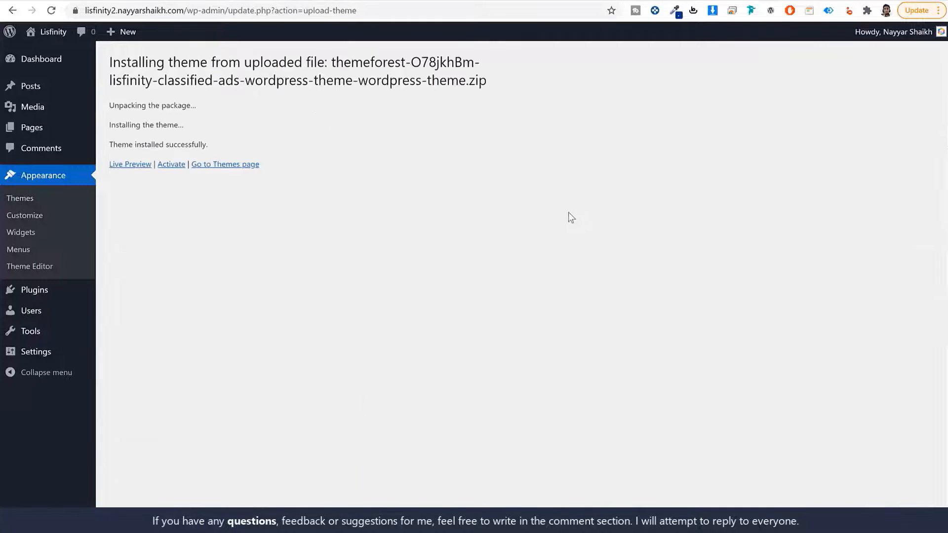
left_click(165, 168)
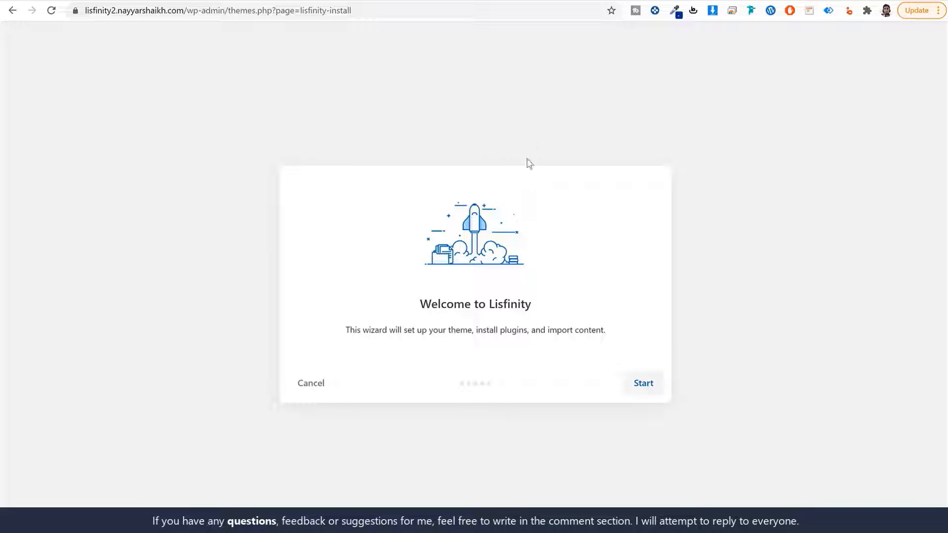
- Start the Lisfinity wizard, pass the server requirements check, and install the child theme
left_click(646, 386)
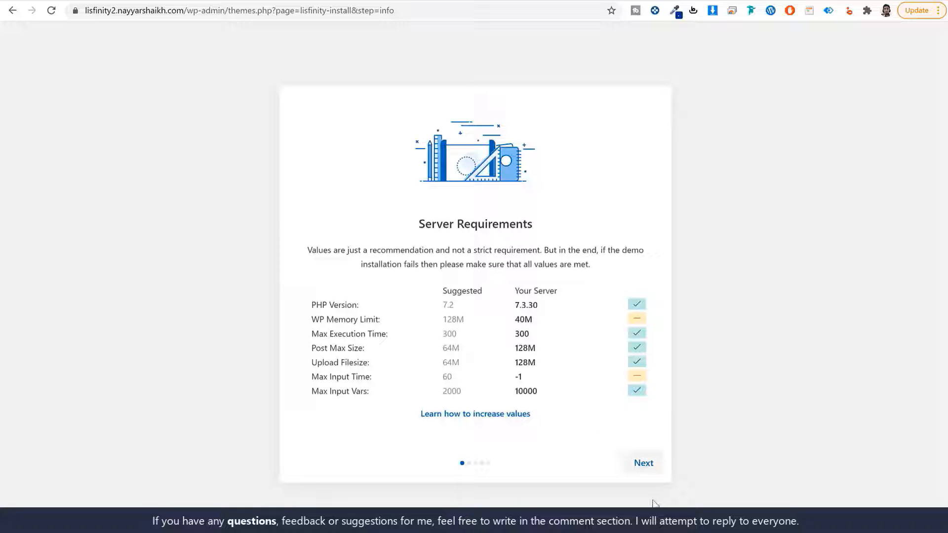
left_click(644, 463)
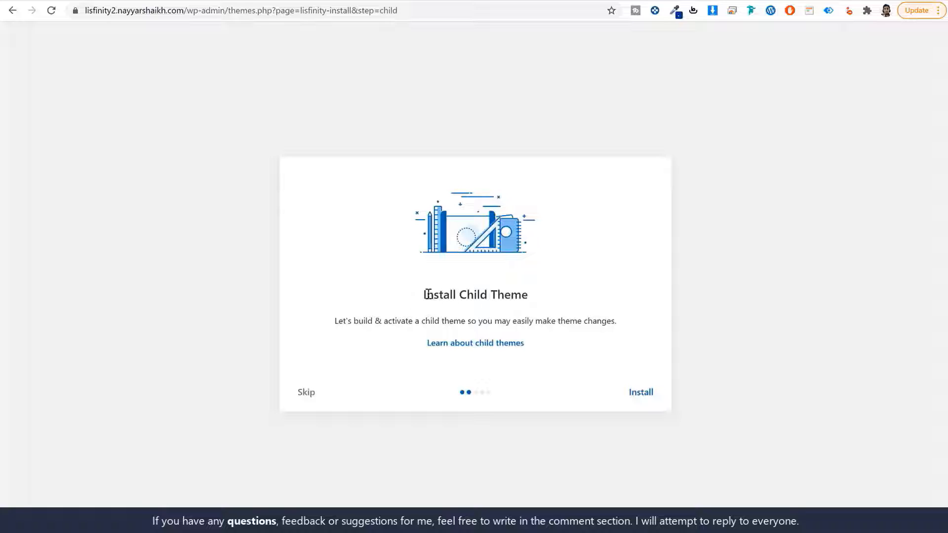
left_click_drag(425, 294, 563, 297)
left_click(645, 392)
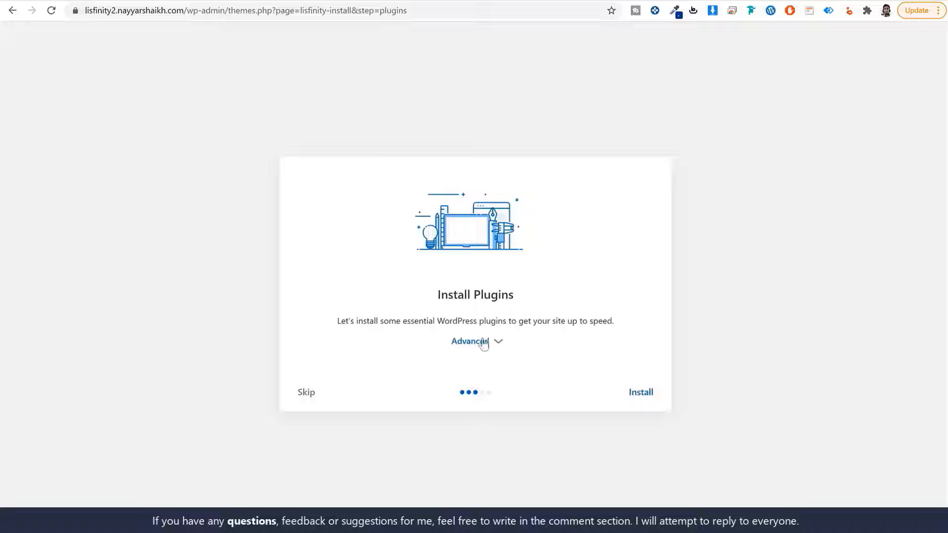
- Install Elementor, Lisfinity Core, Redux Lite, WooCommerce and Envato Market from the Advanced list
left_click(498, 340)
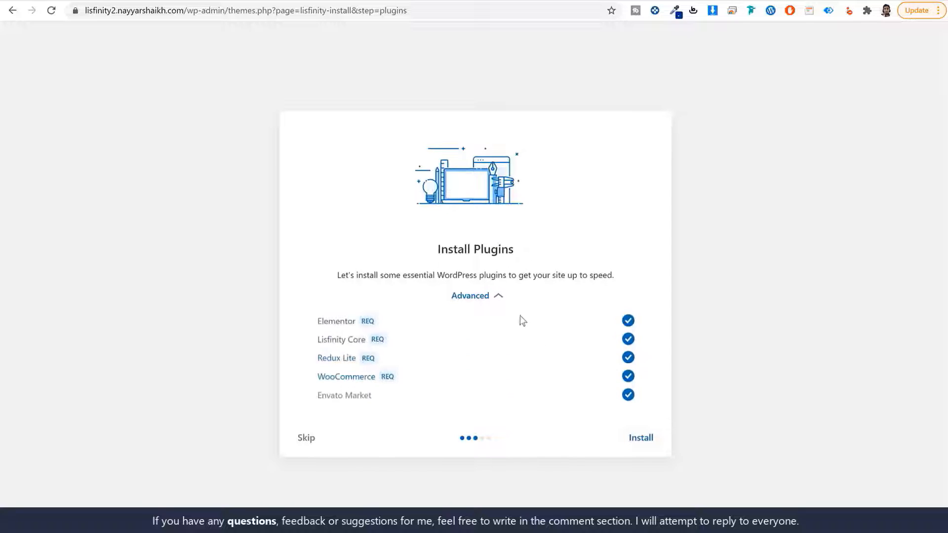
left_click(638, 439)
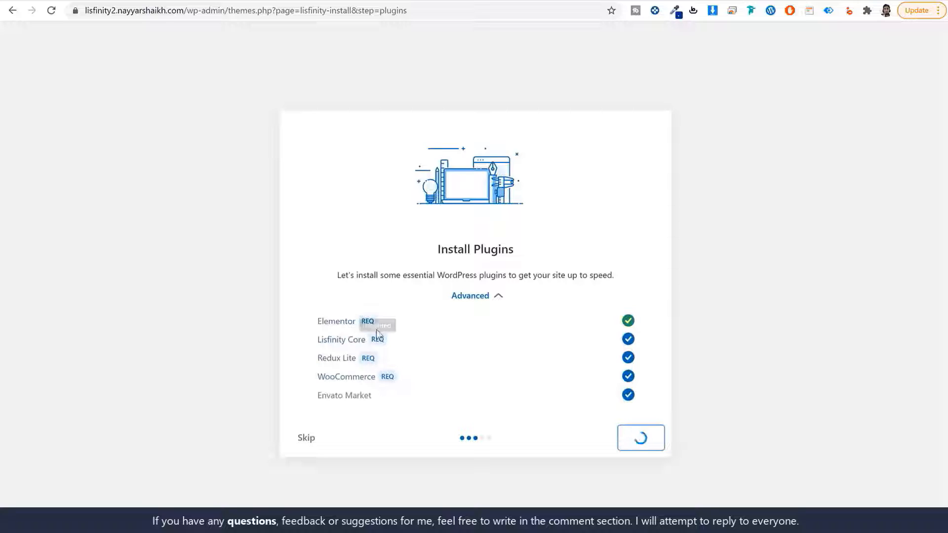
left_click_drag(315, 321, 345, 341)
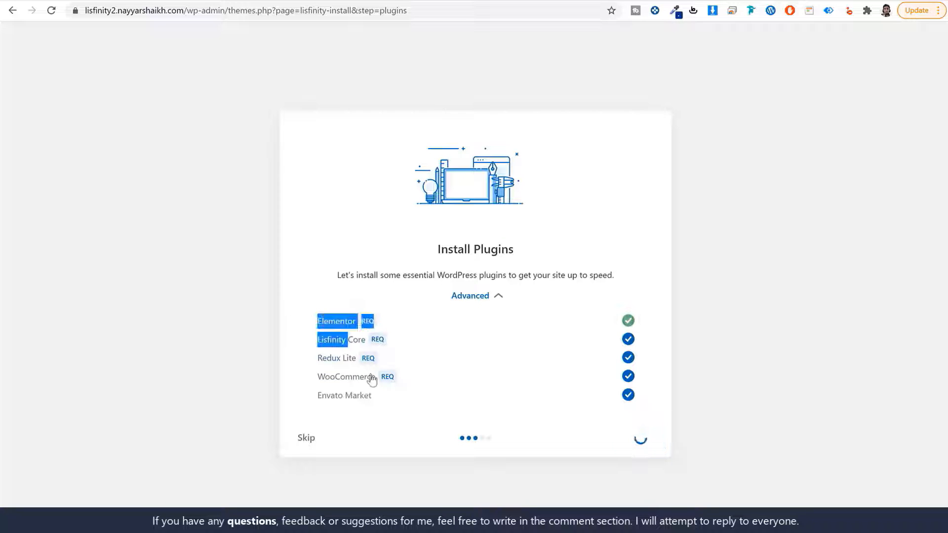
left_click_drag(372, 379, 390, 479)
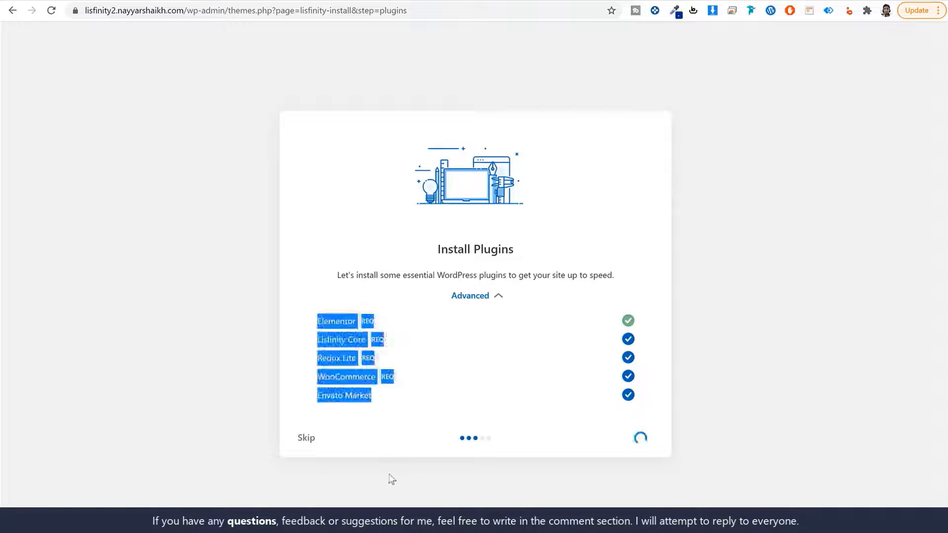
left_click(389, 479)
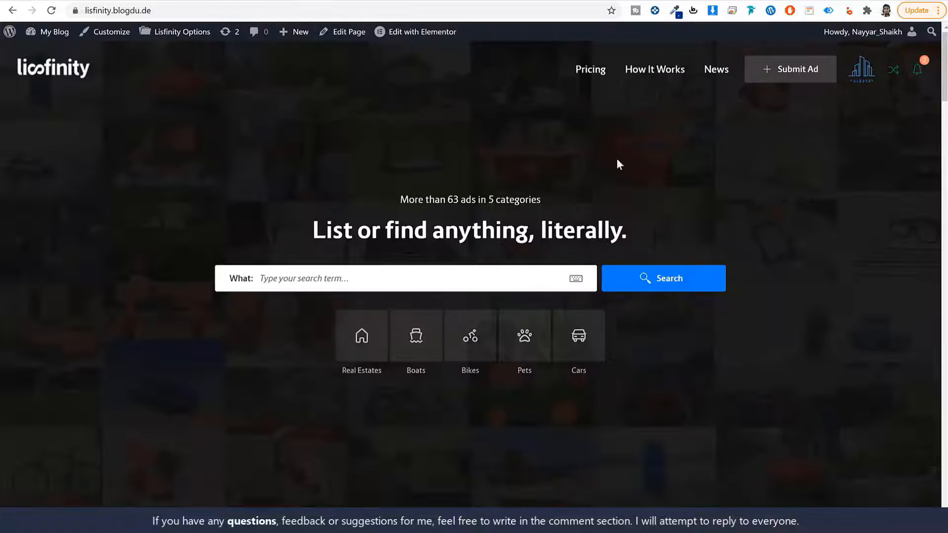
scroll(718, 285, "down", 10)
scroll(559, 316, "down", 20)
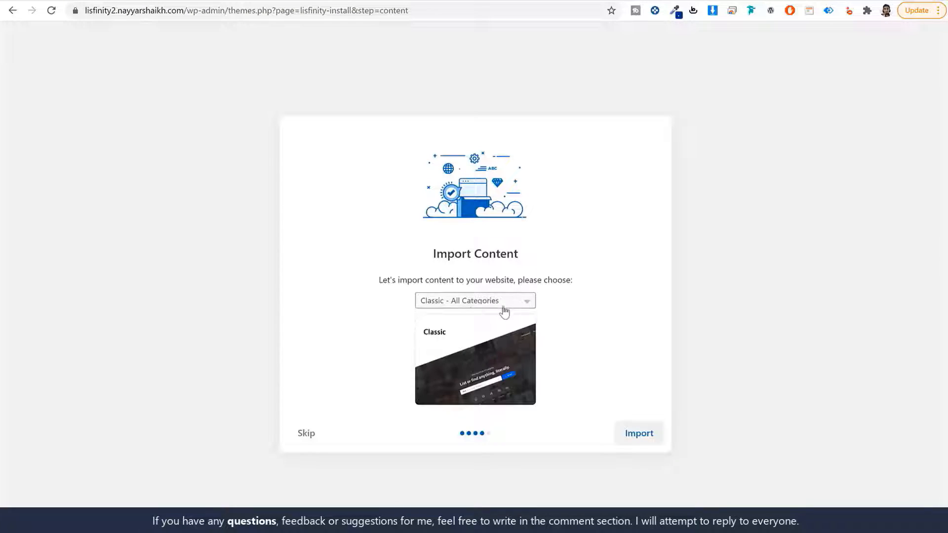
- Leave Classic - All Categories selected in the demo dropdown but skip importing demo content
left_click(469, 303)
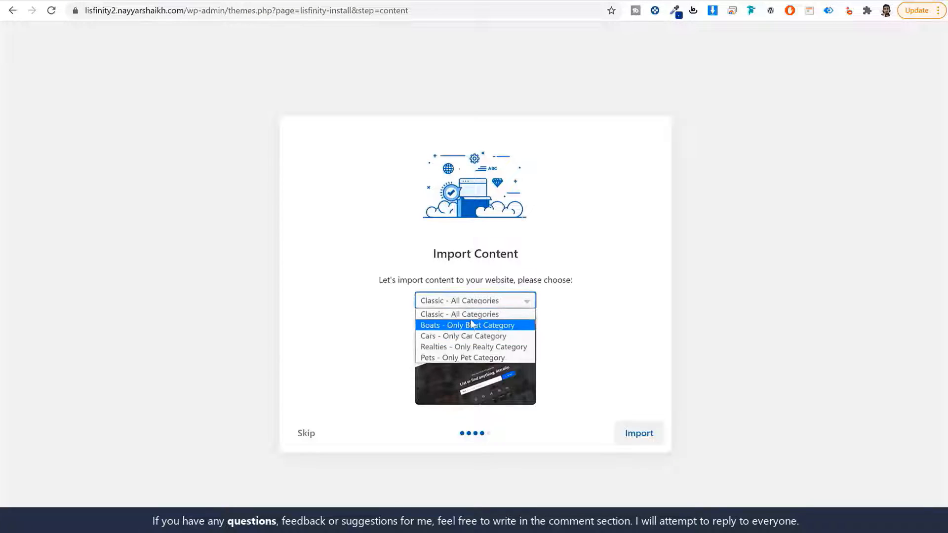
left_click(593, 331)
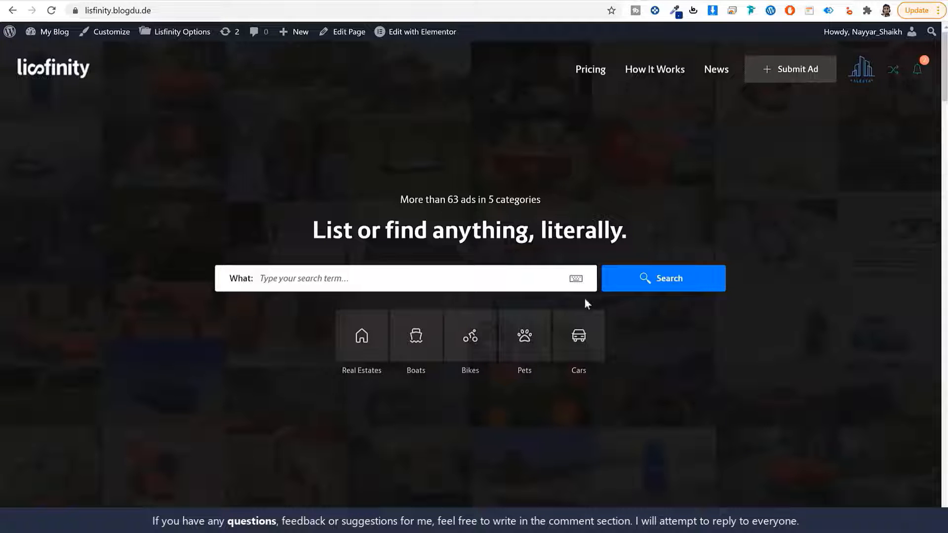
scroll(586, 301, "down", 15)
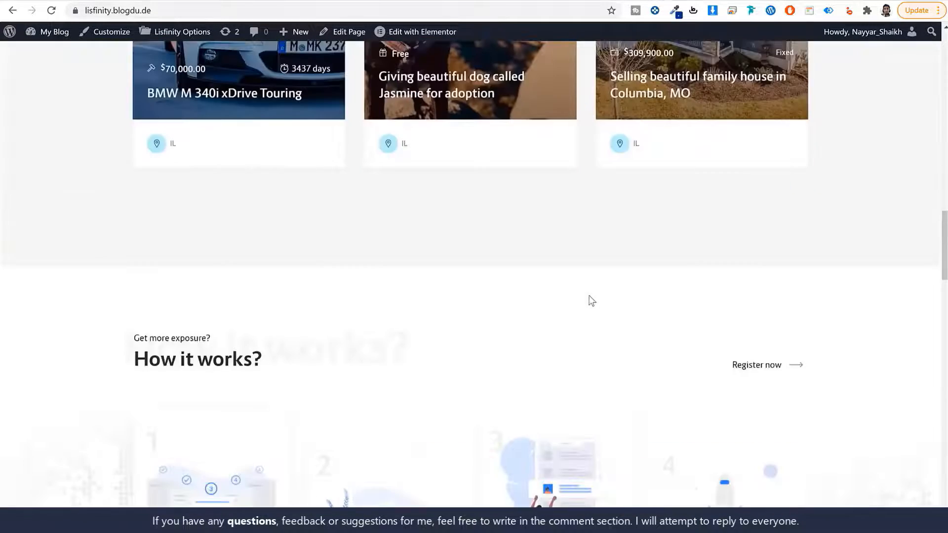
scroll(592, 300, "up", 20)
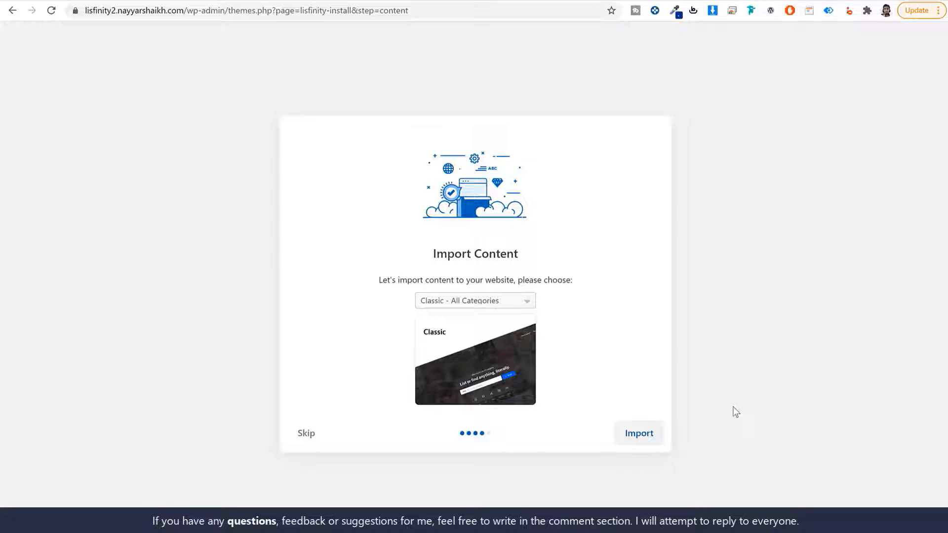
left_click(307, 434)
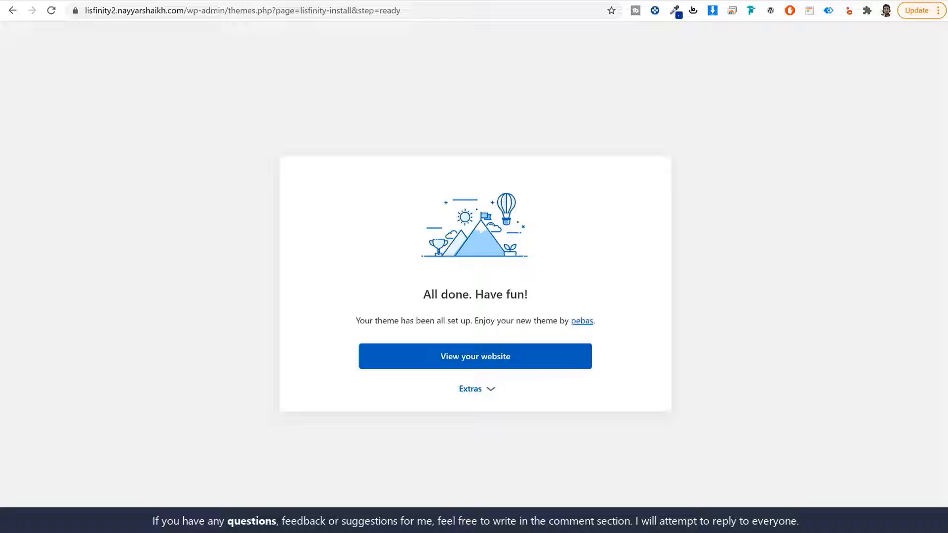
- Trim the address to wp-admin and dismiss the Redux registration notice with No Thanks
left_click_drag(229, 10, 542, 62)
key("BackSpace")
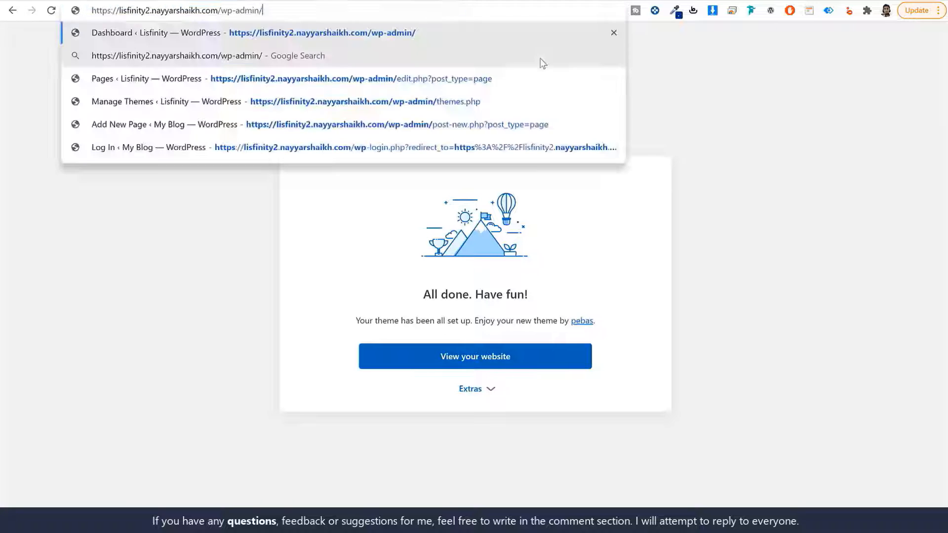
key("Return")
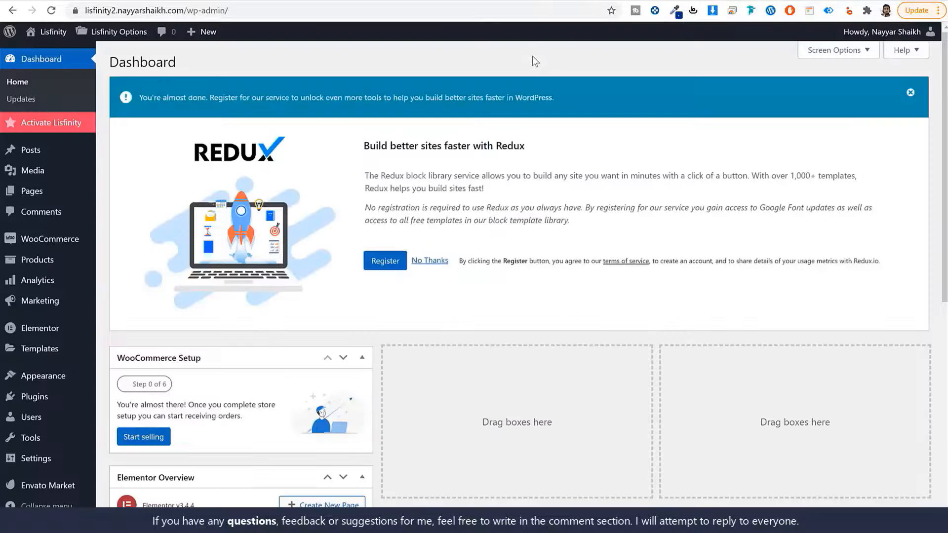
left_click(53, 32)
left_click(910, 92)
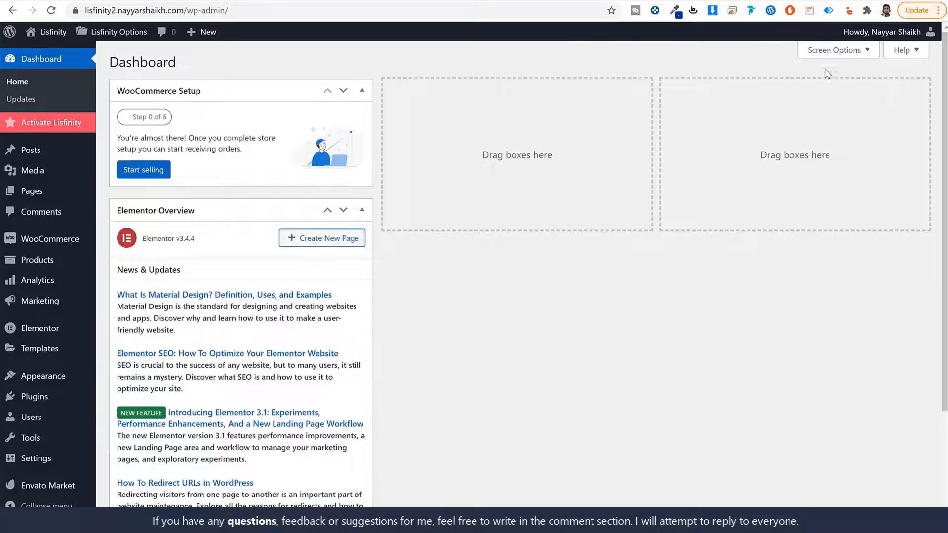
- Hide the WooCommerce Setup and Elementor Overview widgets, then open the Lisfinity licensing page
left_click(834, 52)
left_click(191, 103)
left_click(263, 108)
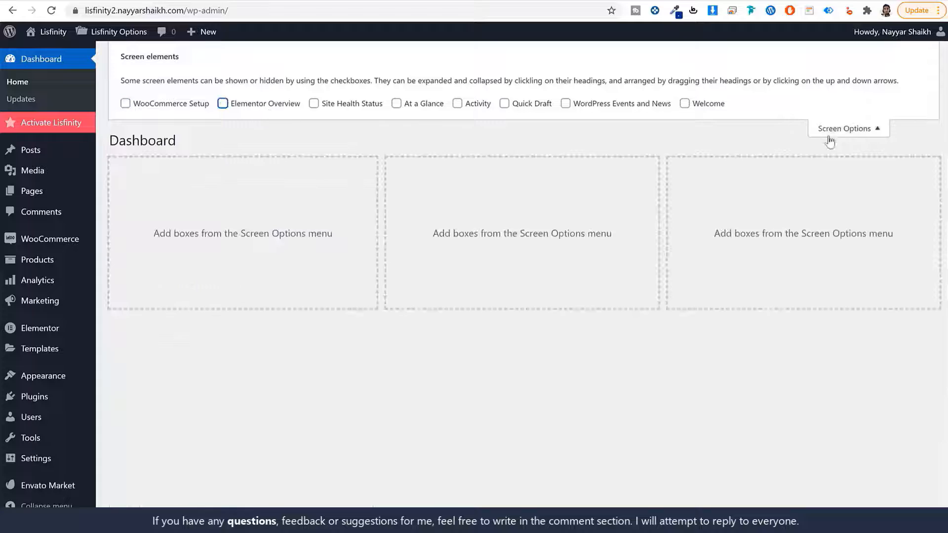
left_click(828, 130)
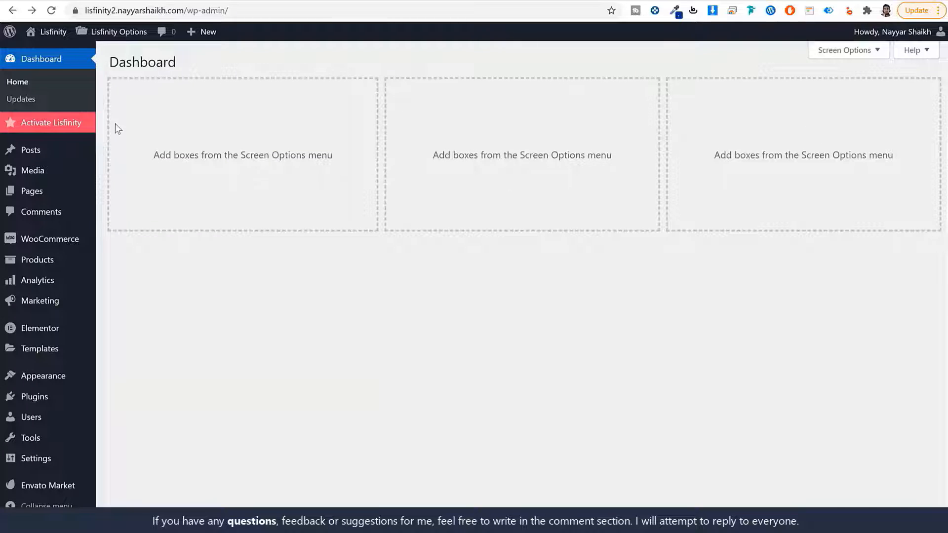
left_click(57, 128)
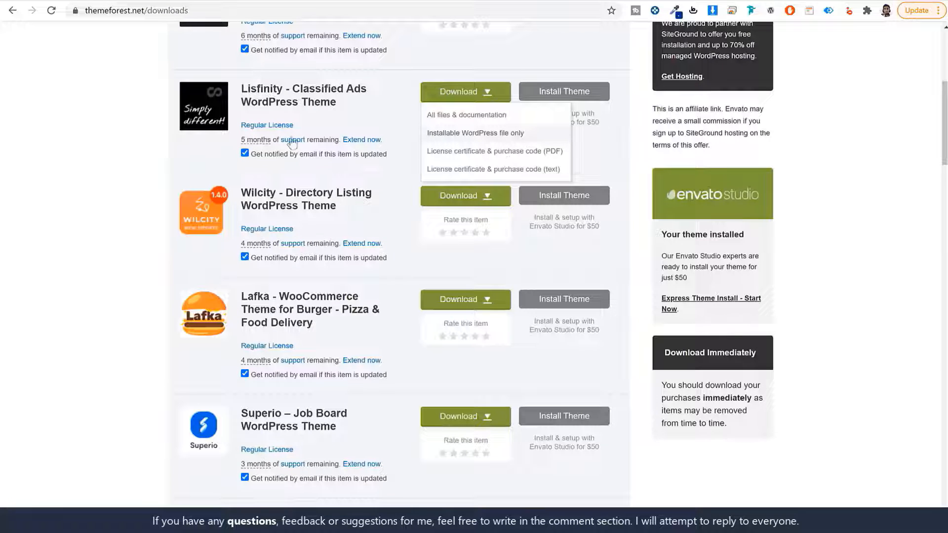
- Open Lisfinity's item page from Downloads and select its purchase code for copying
left_click(275, 107)
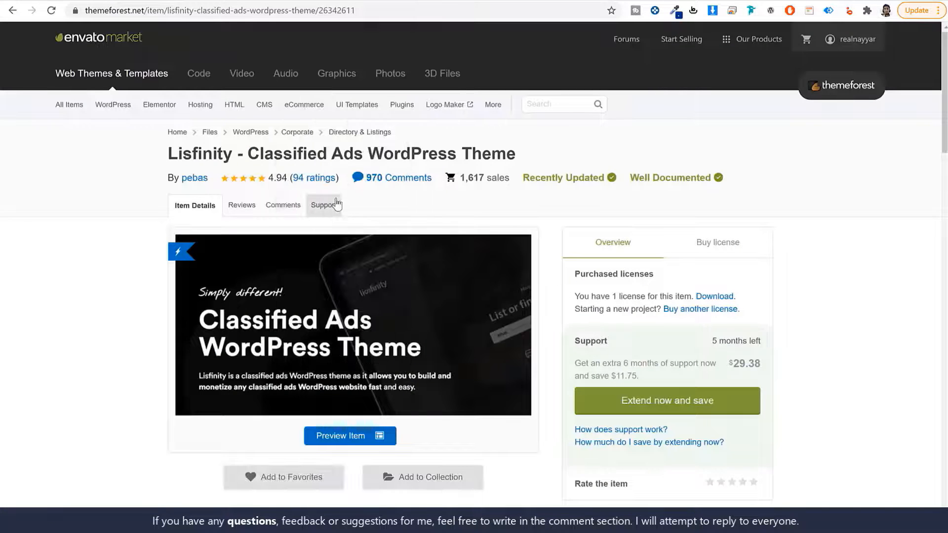
scroll(387, 355, "down", 6)
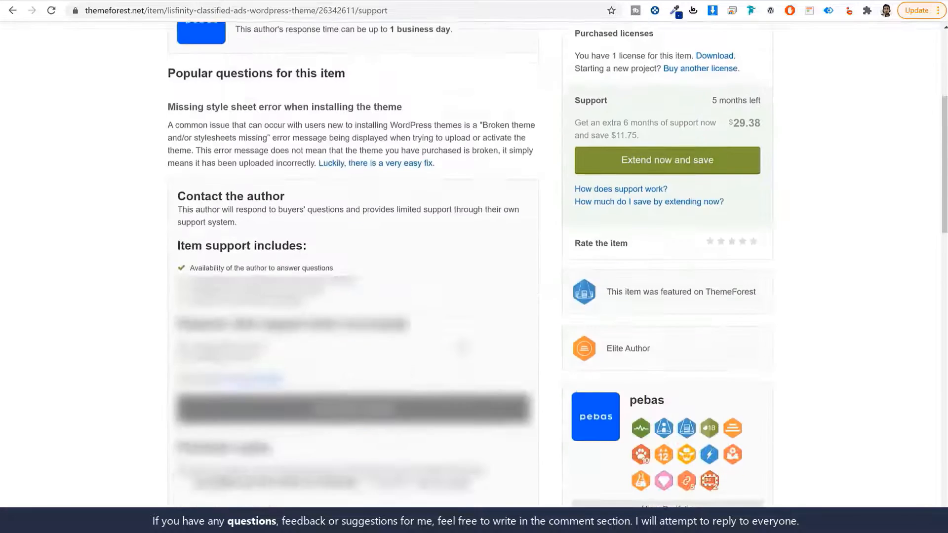
left_click_drag(196, 298, 357, 317)
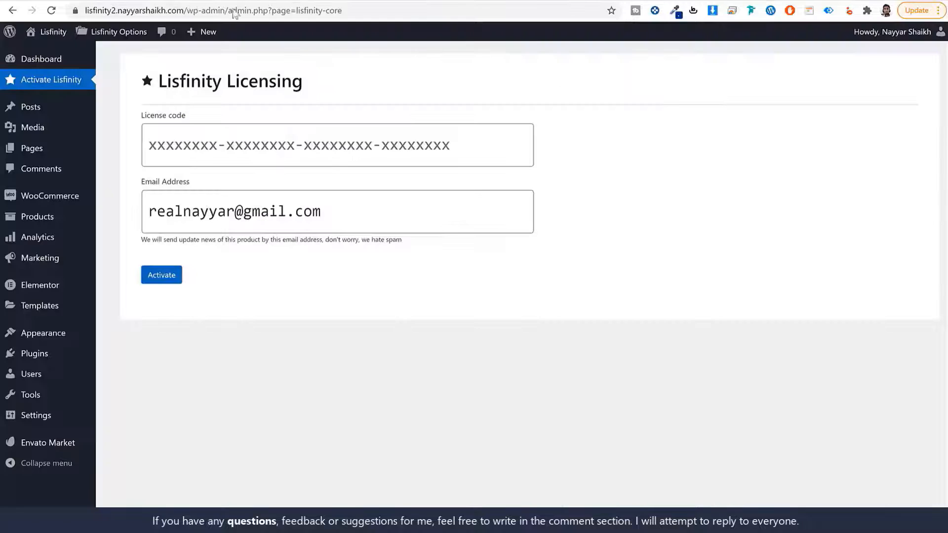
- Paste the purchase code into License code, activate it, and return to the Dashboard
left_click(287, 137)
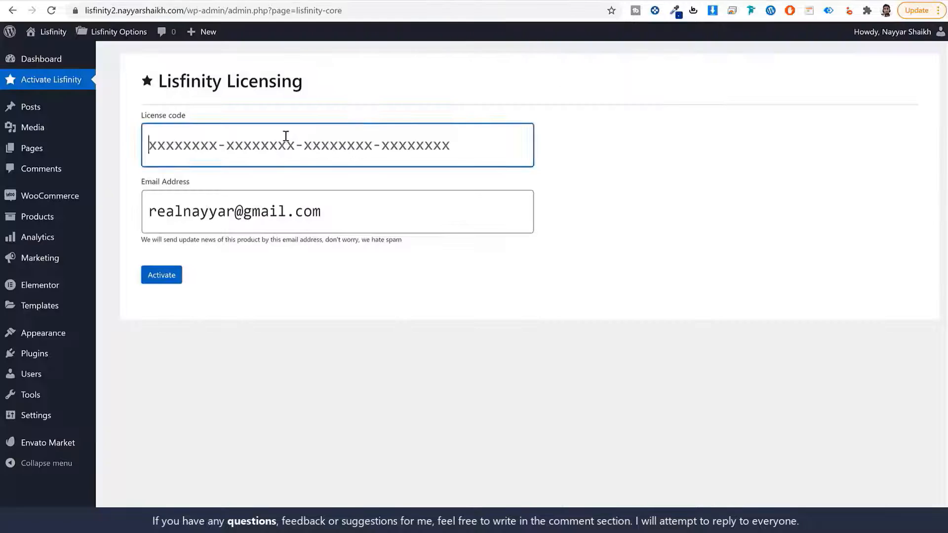
key("ctrl+v")
left_click(153, 282)
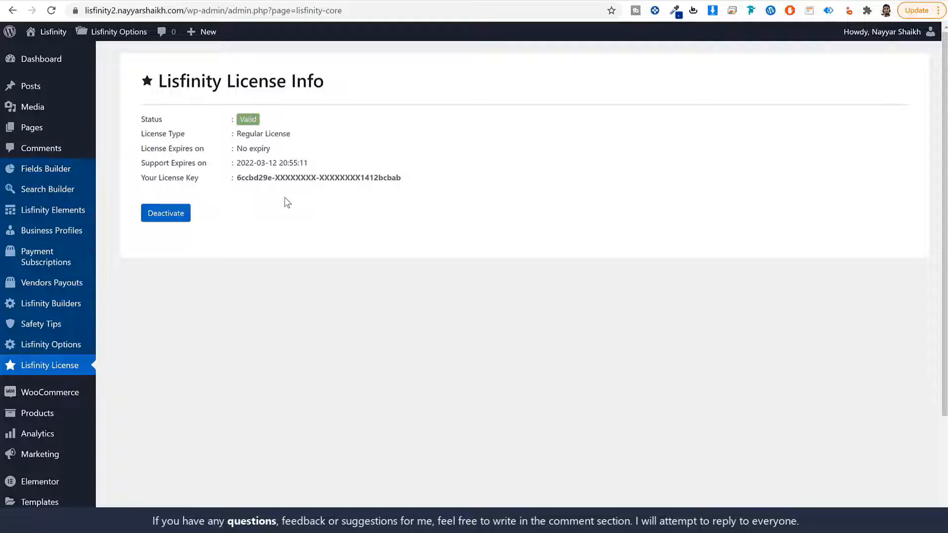
left_click(67, 63)
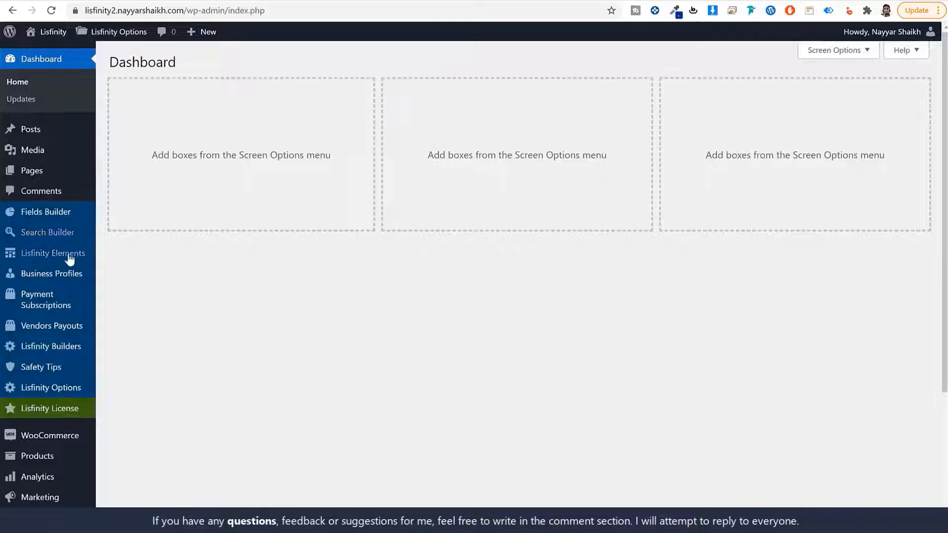
- Open Fields Builder, then inspect the demo's BMW M 340i xDrive Touring listing Location section
left_click(49, 214)
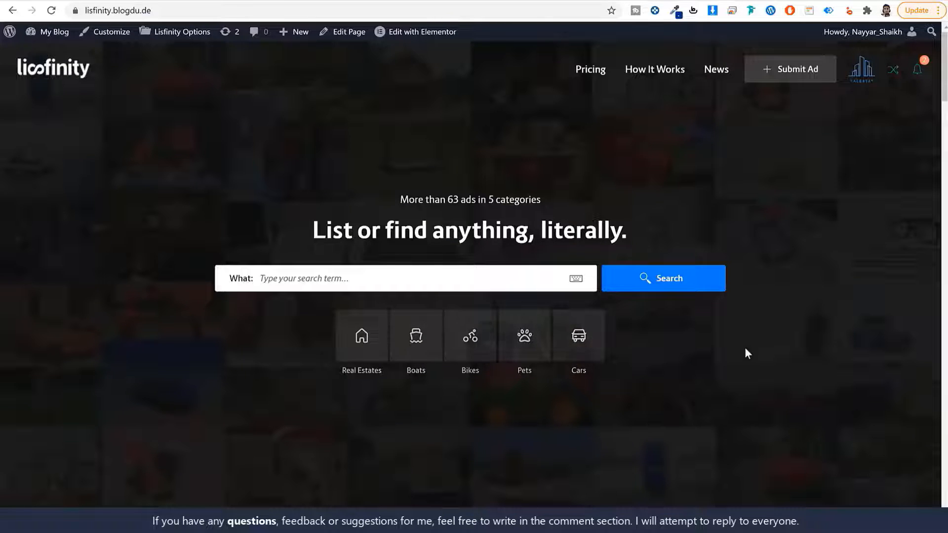
scroll(751, 385, "down", 15)
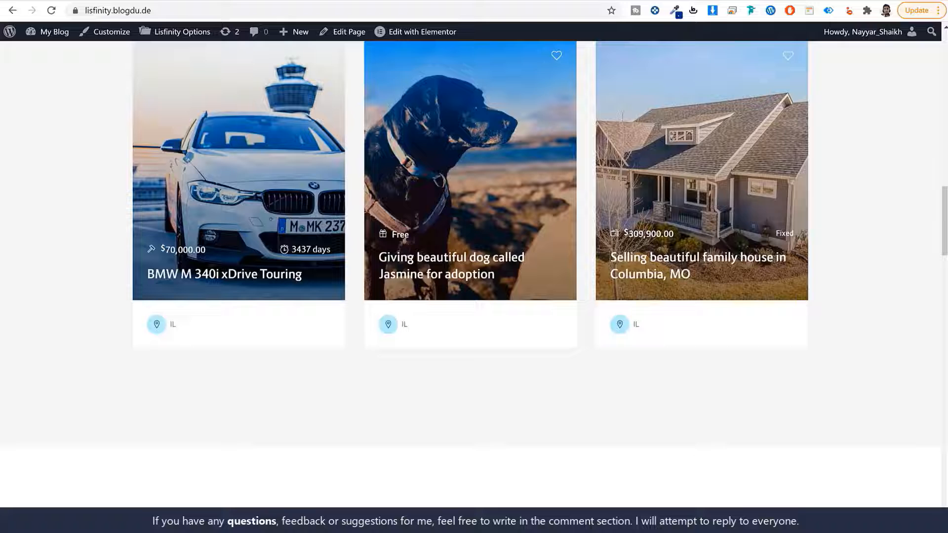
left_click(271, 1)
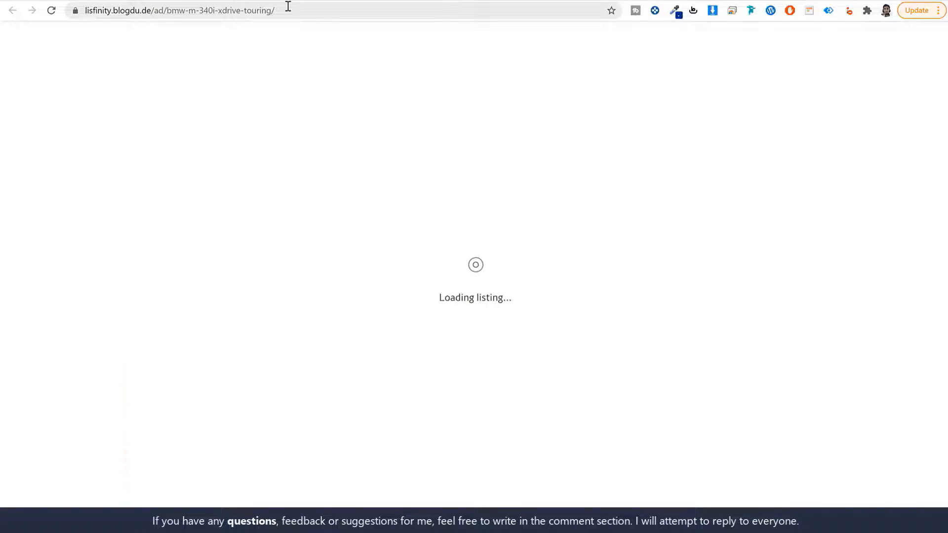
scroll(361, 243, "down", 10)
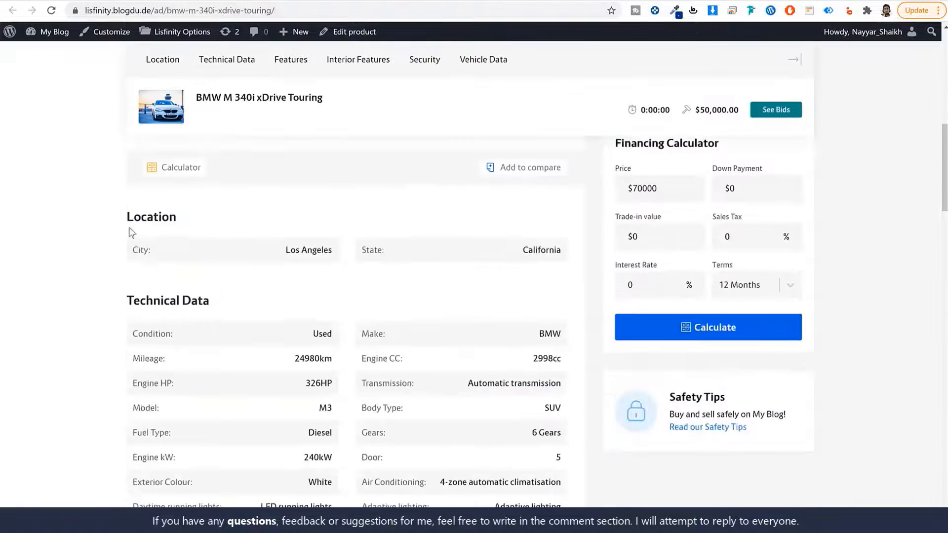
left_click_drag(126, 217, 235, 218)
left_click(235, 217)
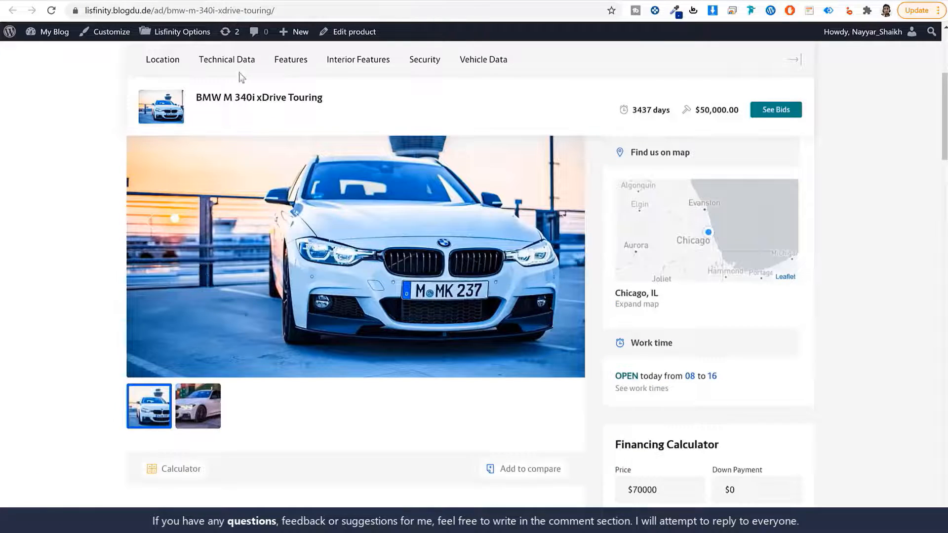
- Check the Columbia family-house listing's location, then return to the demo home and Fields Builder
left_click(305, 1)
scroll(310, 249, "down", 8)
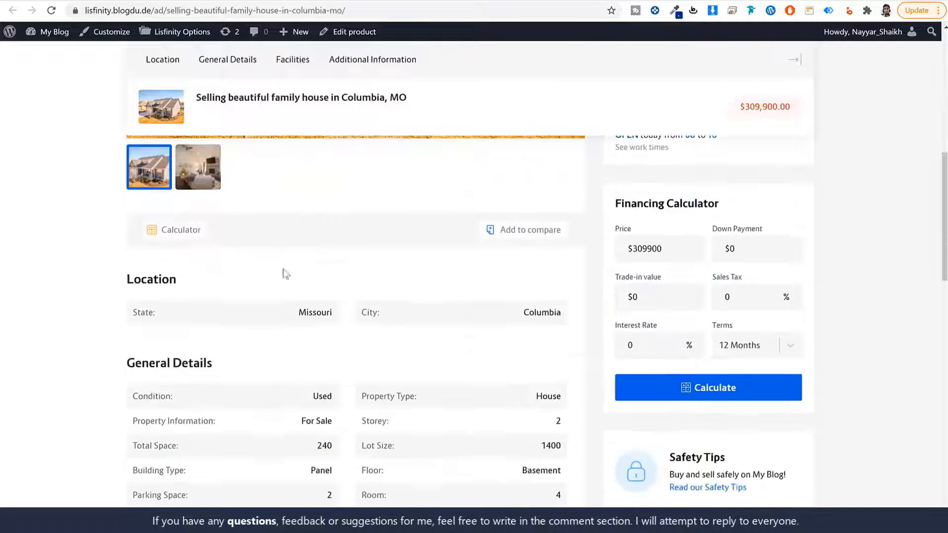
left_click_drag(128, 279, 233, 296)
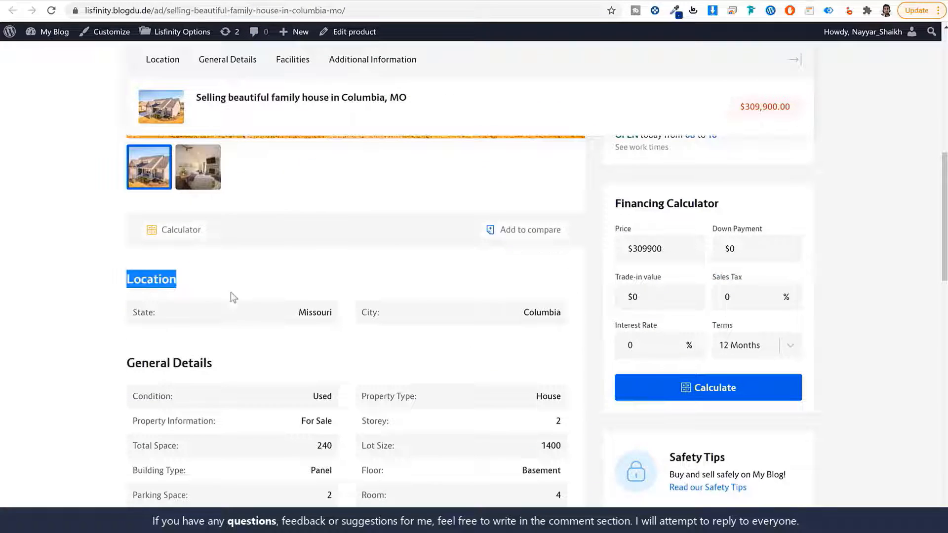
left_click(266, 1)
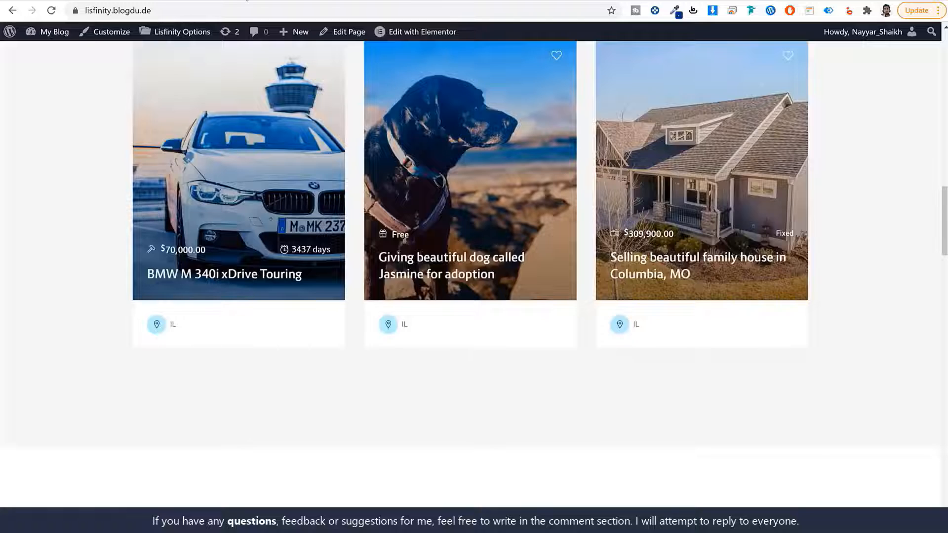
left_click(247, 0)
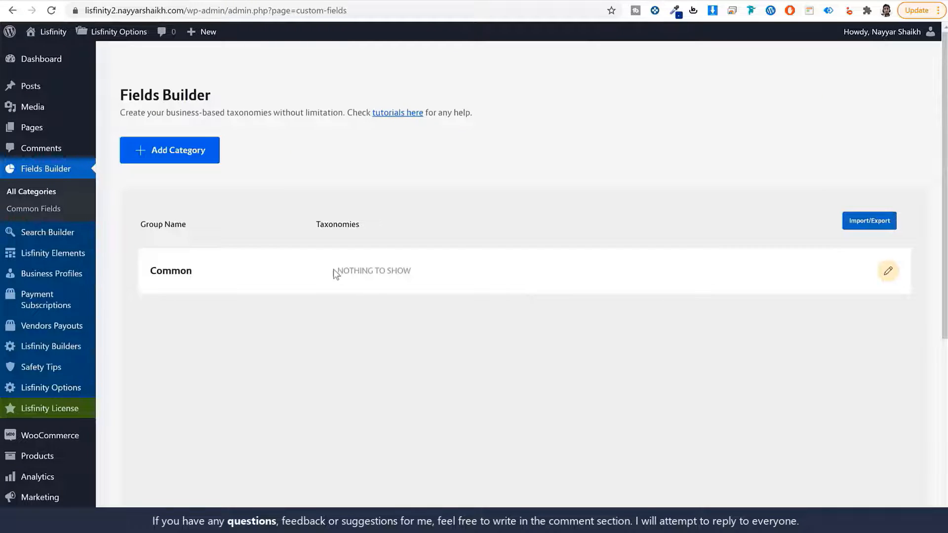
- Open the Common field group for editing and begin a new taxonomy, singular name 'Sta'
left_click_drag(334, 272, 446, 277)
left_click_drag(366, 269, 143, 270)
left_click(183, 277)
left_click(889, 274)
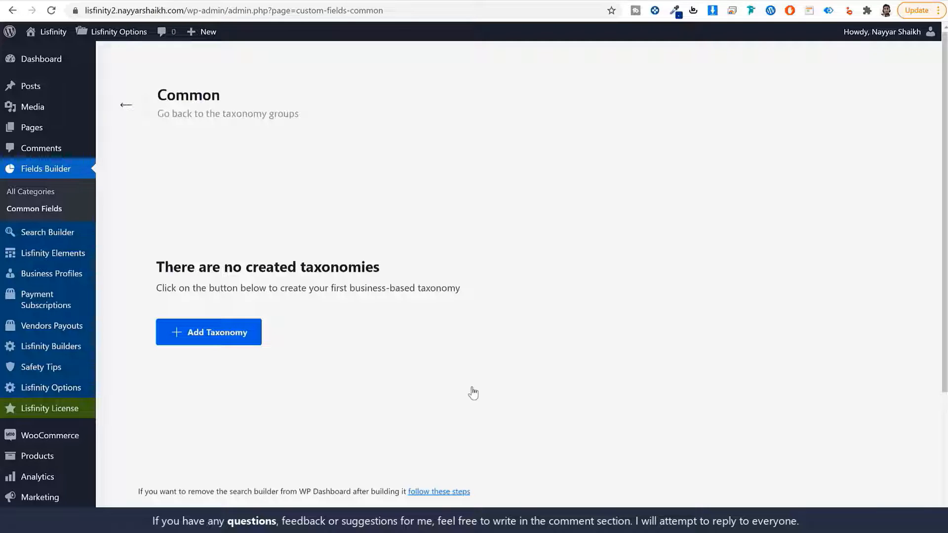
left_click(218, 333)
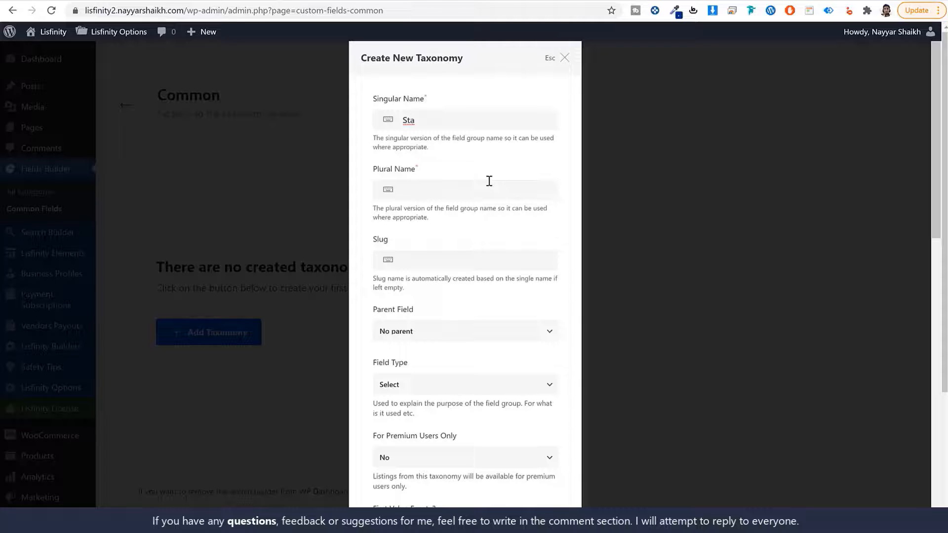
- Fill in the taxonomy names State and States with the slug state
key("ctrl+a")
key("ctrl+c")
left_click(496, 189)
key("ctrl+v")
left_click(456, 261)
key("ctrl+v")
key("ctrl+a")
type("state")
key("ctrl+a")
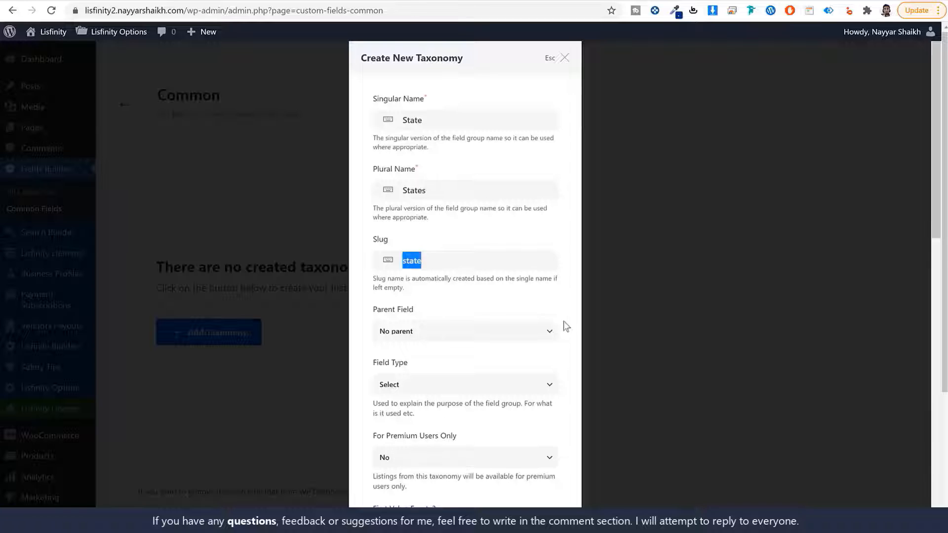
- Set the field type to Location and create the States taxonomy
scroll(494, 328, "down", 1)
left_click(431, 324)
left_click(439, 381)
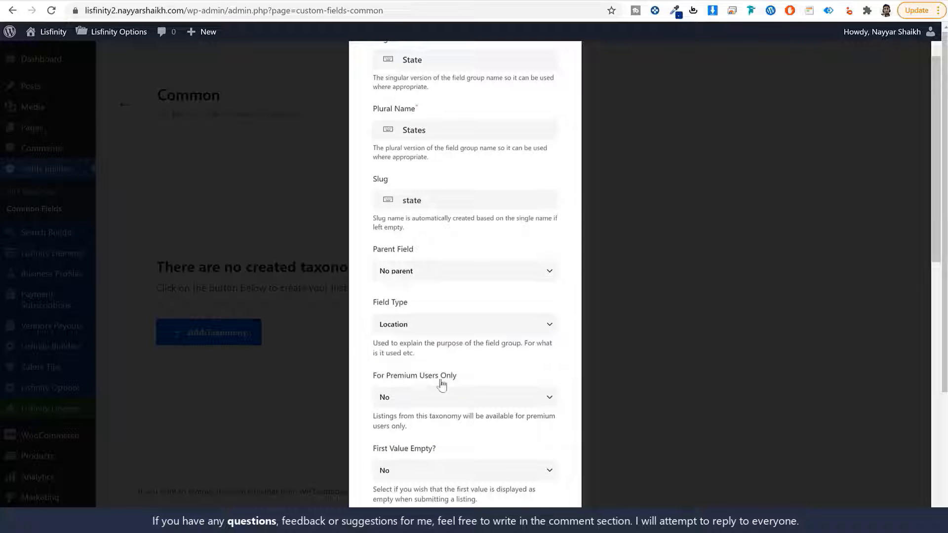
scroll(448, 338, "down", 12)
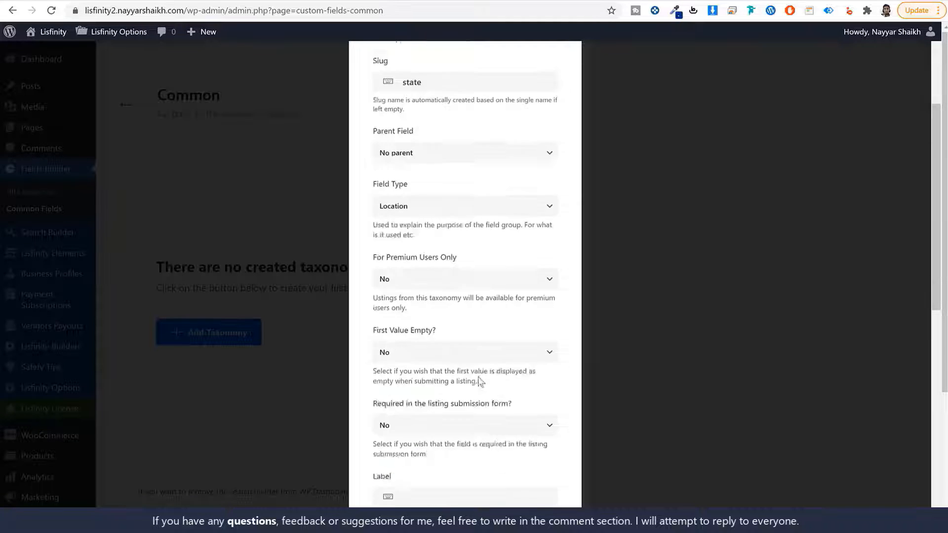
left_click(526, 474)
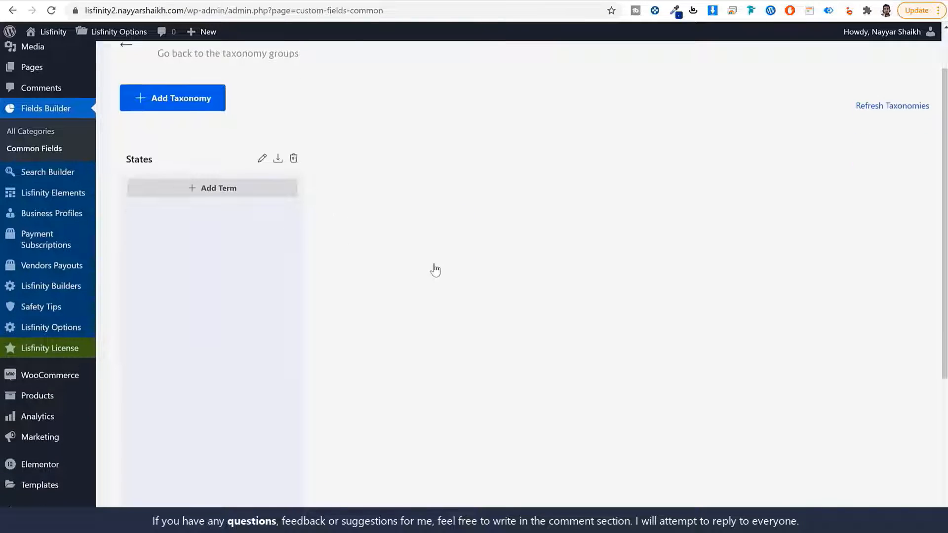
- Create a Location-type City/Cities taxonomy, slug city, with State as its parent field
left_click(185, 105)
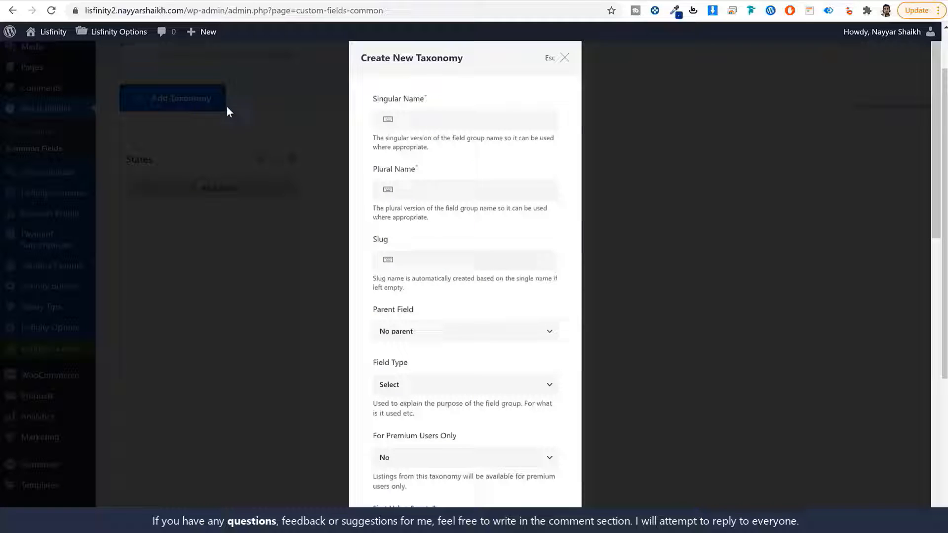
left_click(402, 120)
left_click(471, 386)
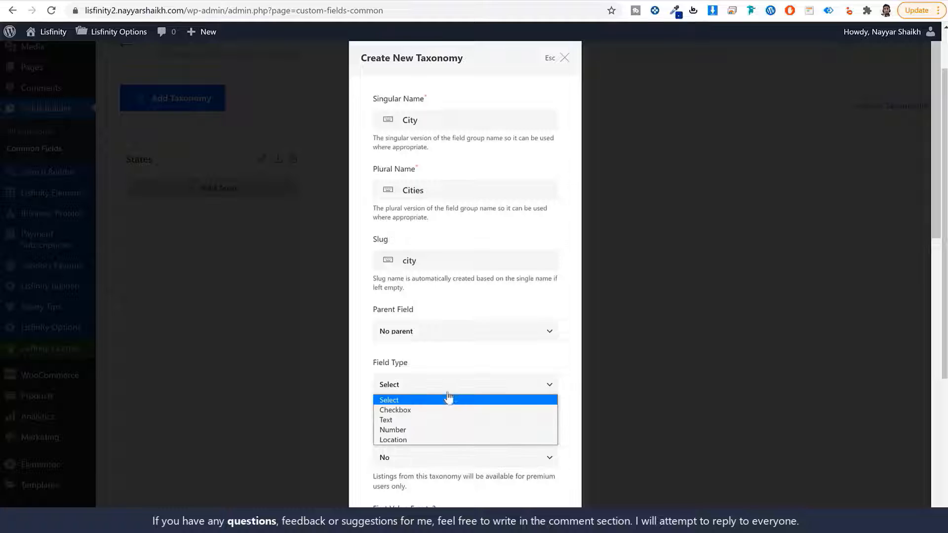
left_click(428, 441)
left_click(410, 333)
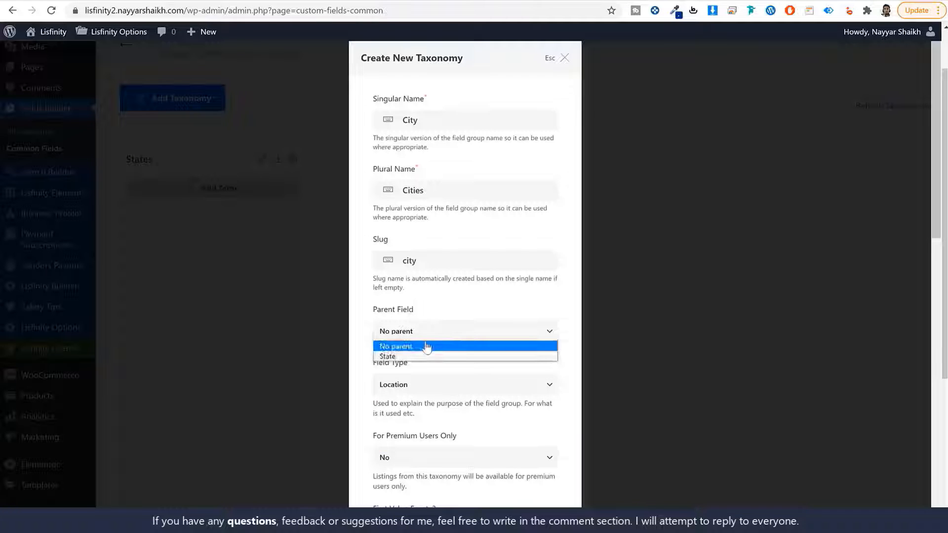
left_click(427, 357)
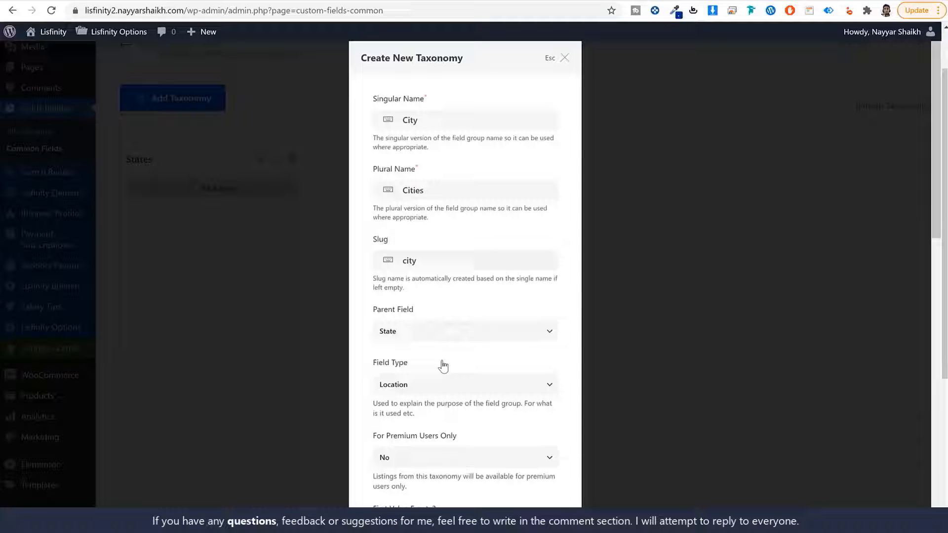
scroll(486, 400, "down", 9)
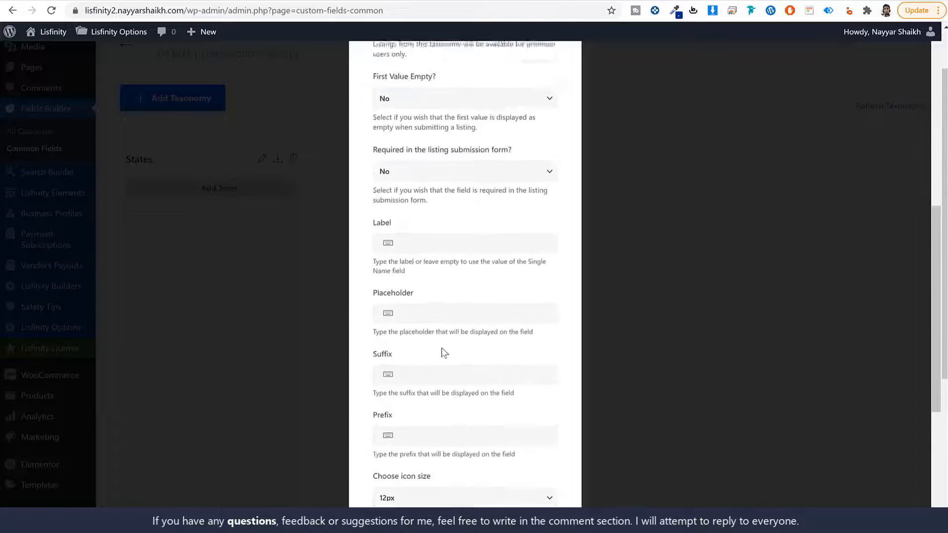
scroll(441, 353, "down", 5)
scroll(556, 493, "down", 1)
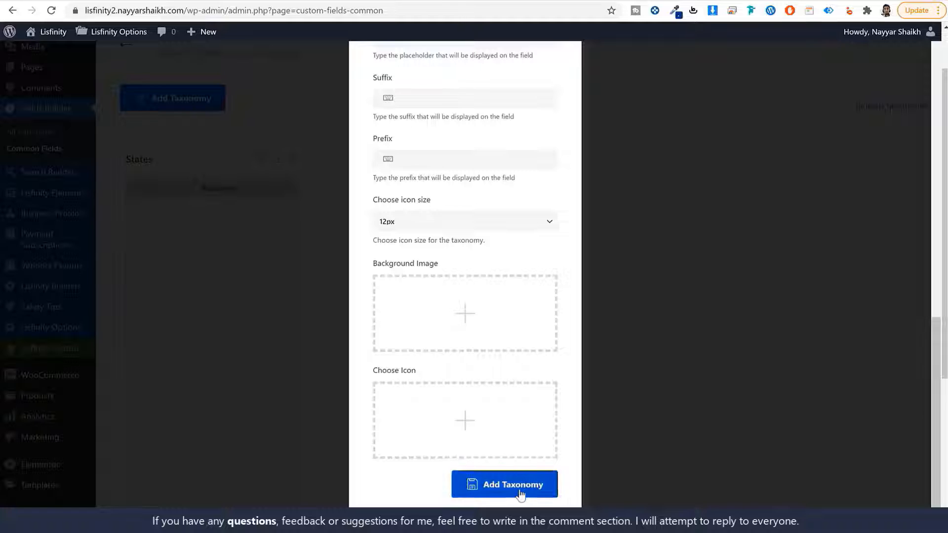
left_click(553, 484)
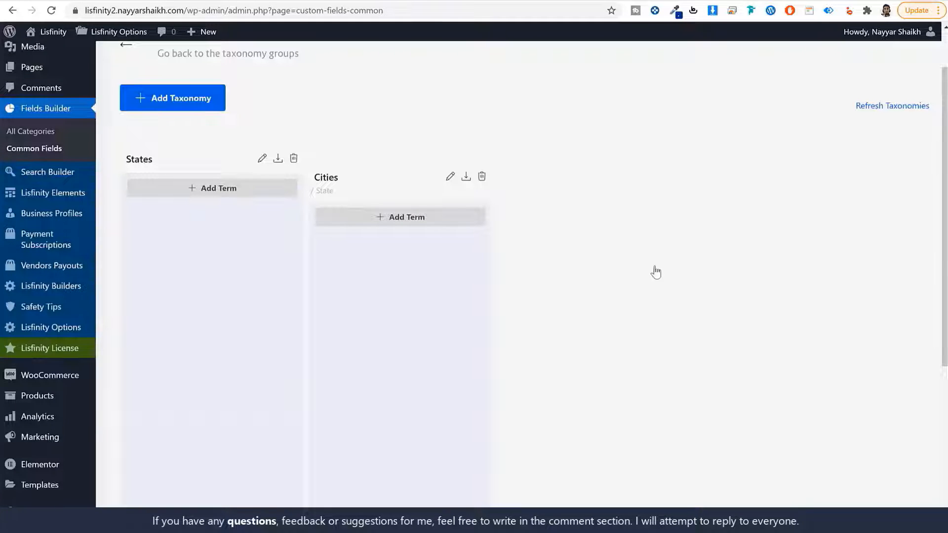
- Add Maharashtra as a States term with the lowercase slug maharashtra
left_click(202, 190)
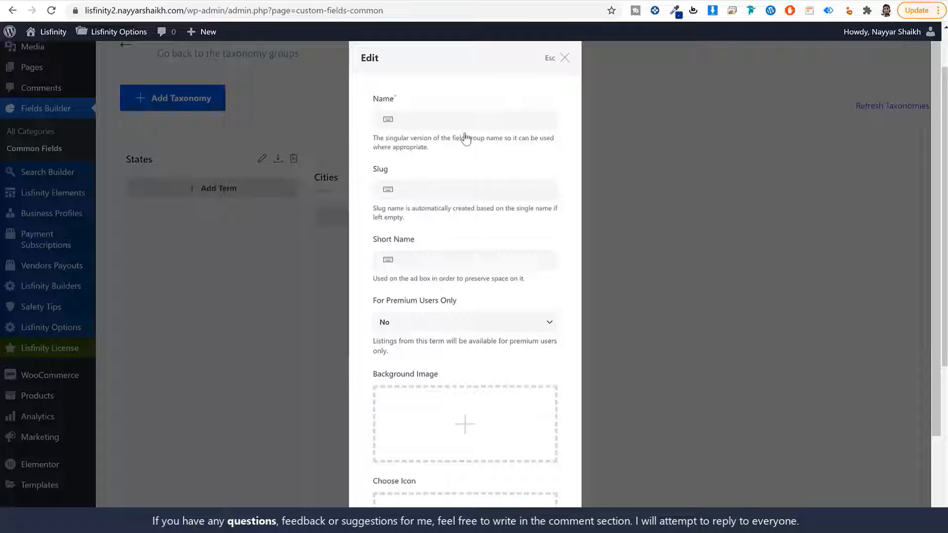
type("Maharashtra")
key("ctrl+a")
key("ctrl+c")
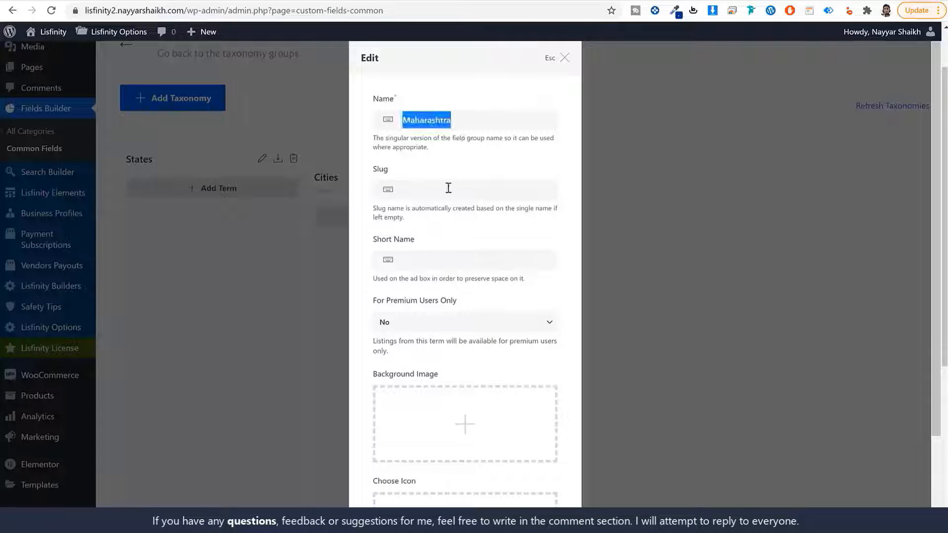
left_click(447, 189)
key("ctrl+v")
left_click_drag(407, 190, 389, 197)
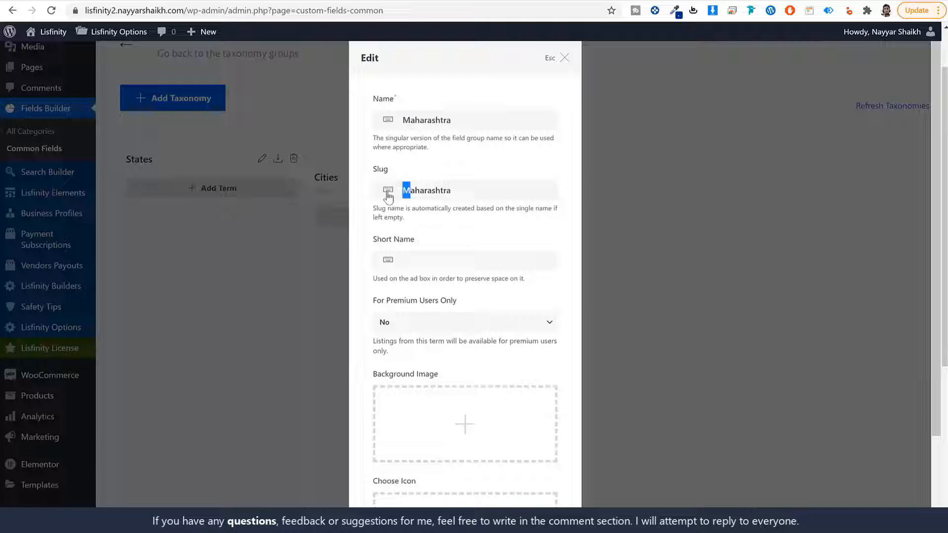
type("m")
scroll(530, 237, "down", 3)
left_click(529, 489)
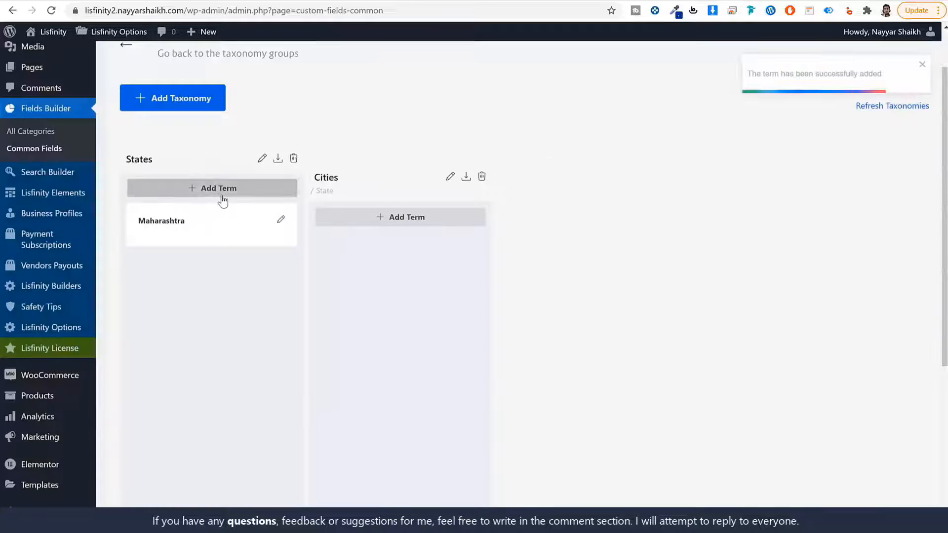
- Add Delhi and Gujrat as further States terms
left_click(222, 190)
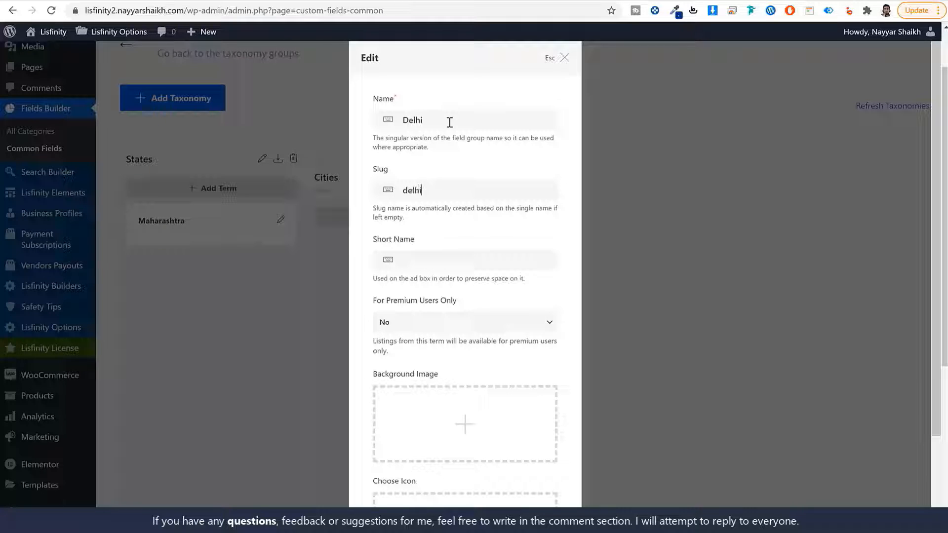
scroll(469, 222, "down", 3)
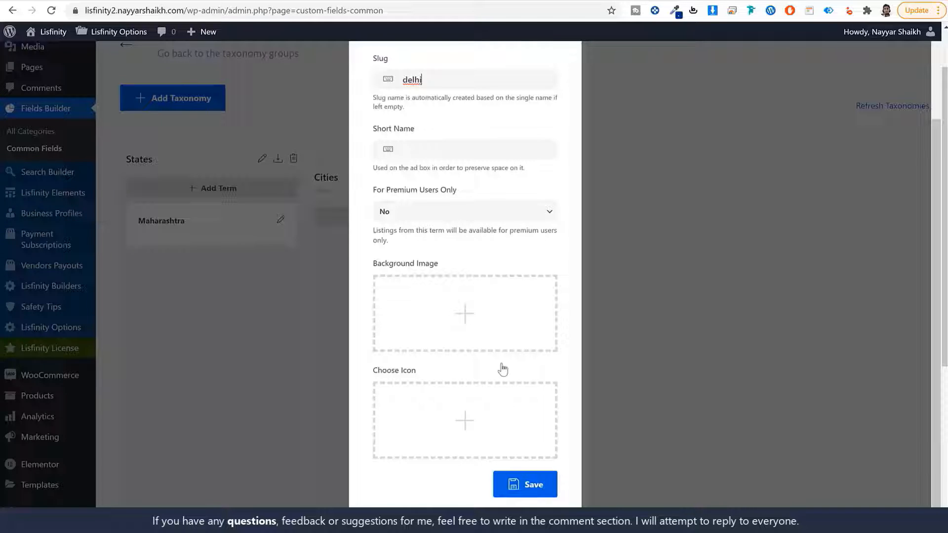
left_click(518, 481)
scroll(521, 475, "down", 3)
left_click(527, 483)
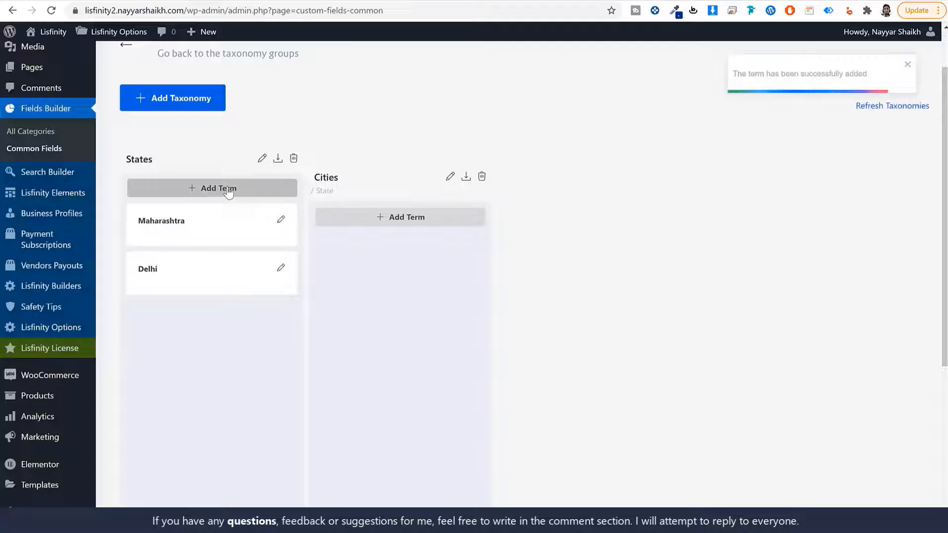
left_click(220, 188)
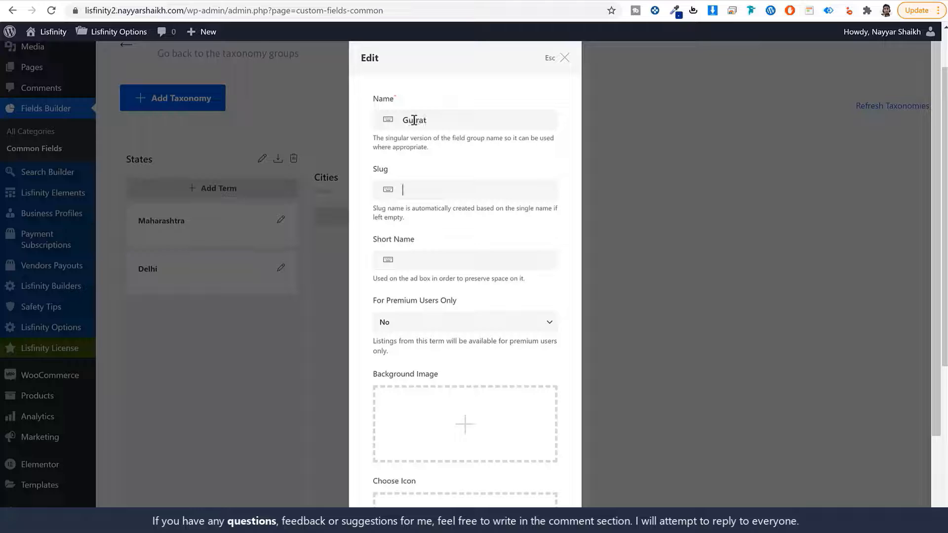
type("gujrat")
scroll(465, 365, "down", 3)
left_click(526, 484)
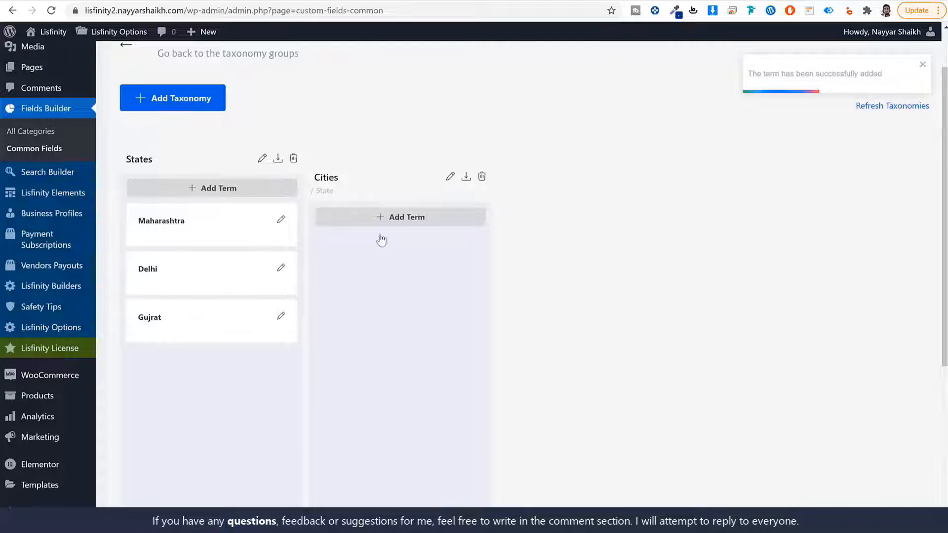
- Add Mumbai as a Cities term with Maharashtra as its parent state
left_click(421, 218)
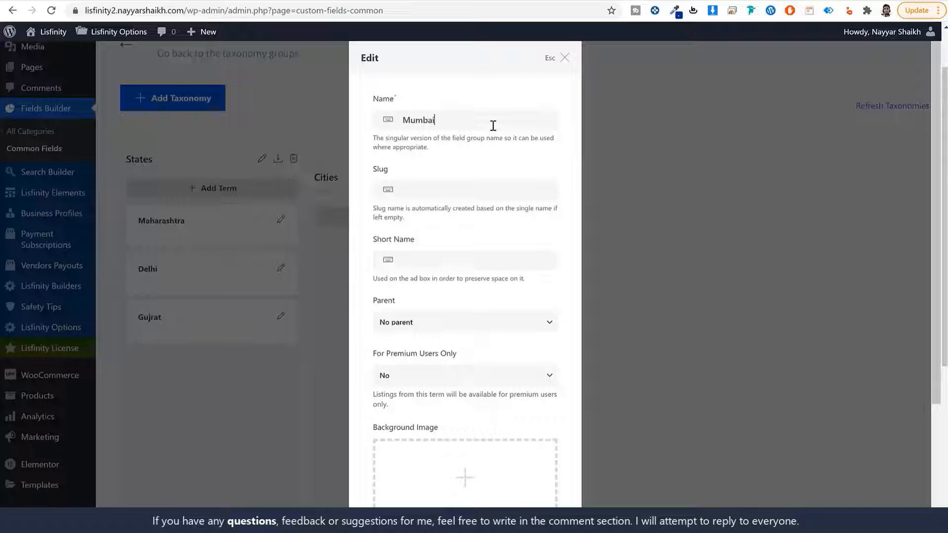
type("mumbai")
scroll(510, 247, "down", 3)
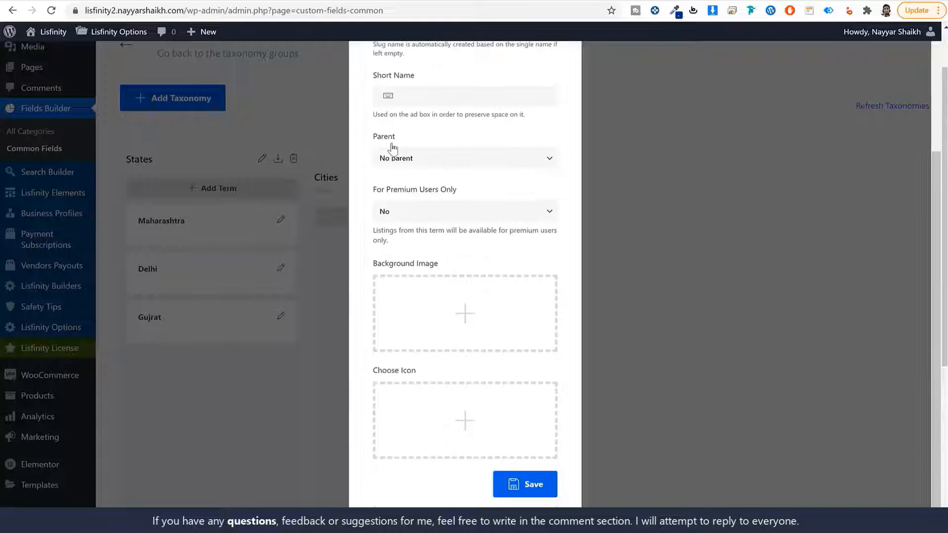
left_click(406, 158)
left_click(416, 184)
scroll(450, 202, "up", 2)
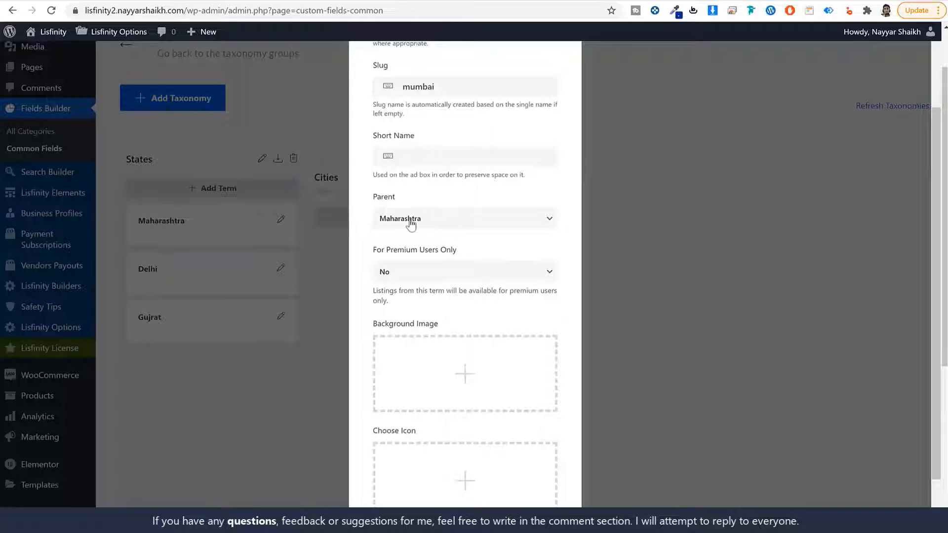
scroll(452, 286, "down", 2)
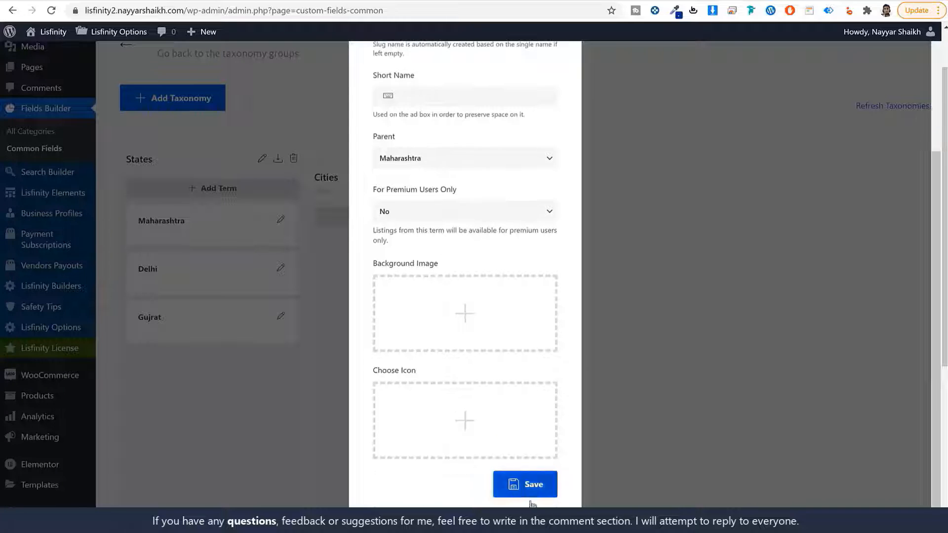
left_click(534, 494)
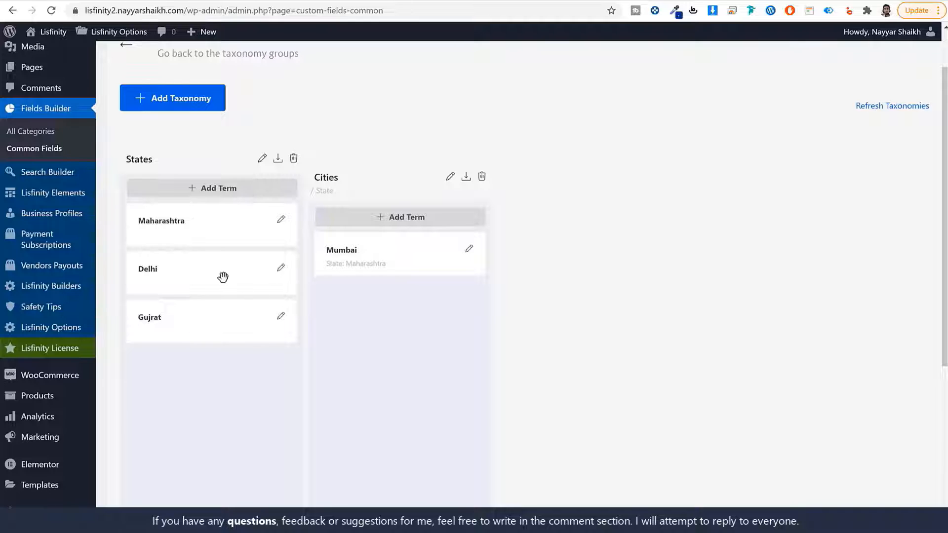
scroll(582, 242, "up", 1)
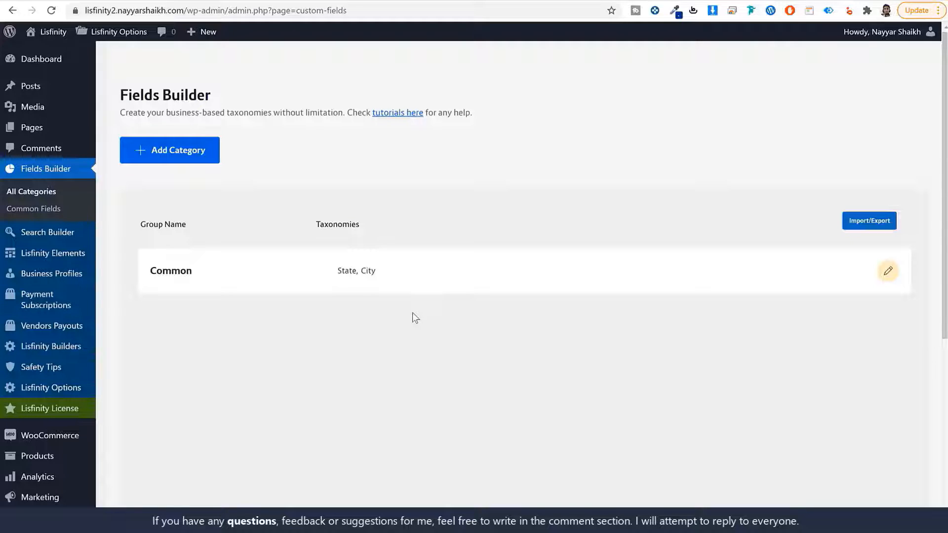
- Fill in a new Car category (plural Cars, slug car) and open the background image picker
left_click(197, 153)
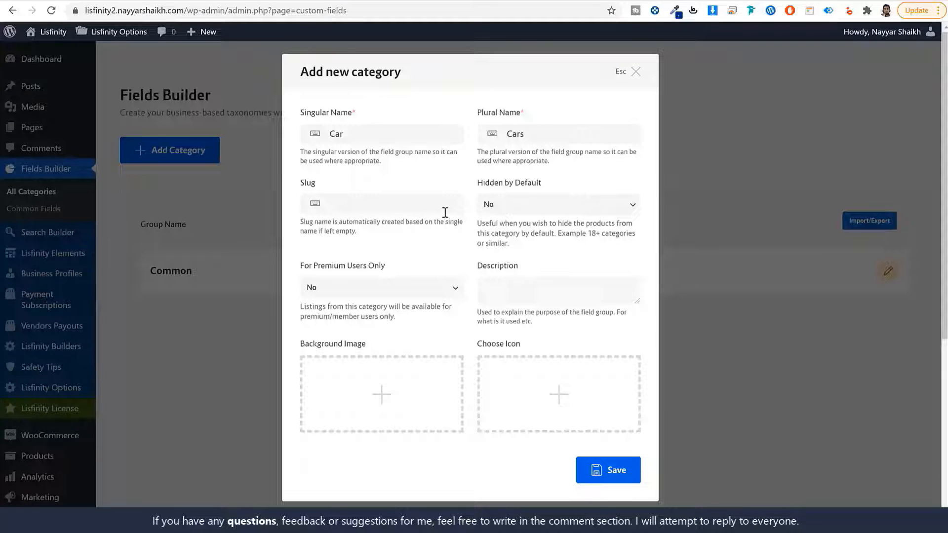
type("car")
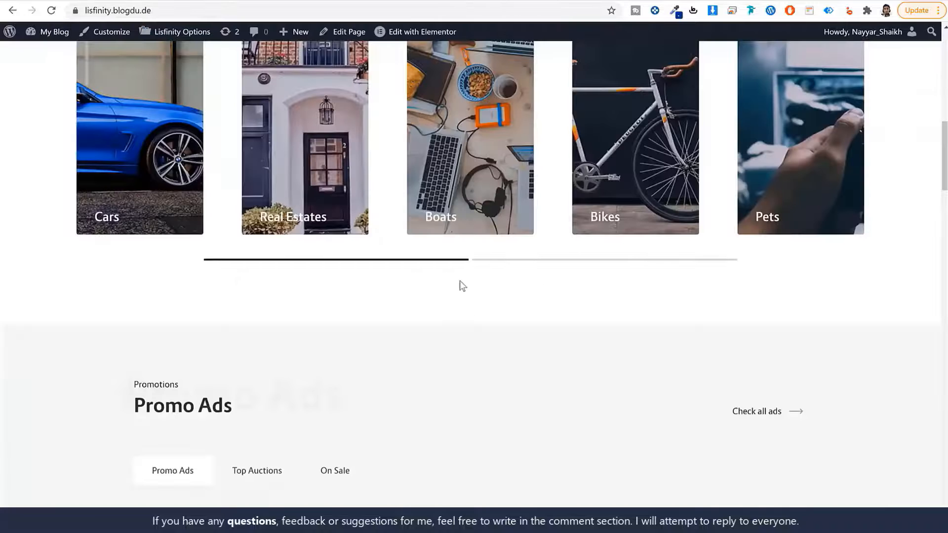
scroll(463, 287, "up", 5)
scroll(407, 211, "down", 1)
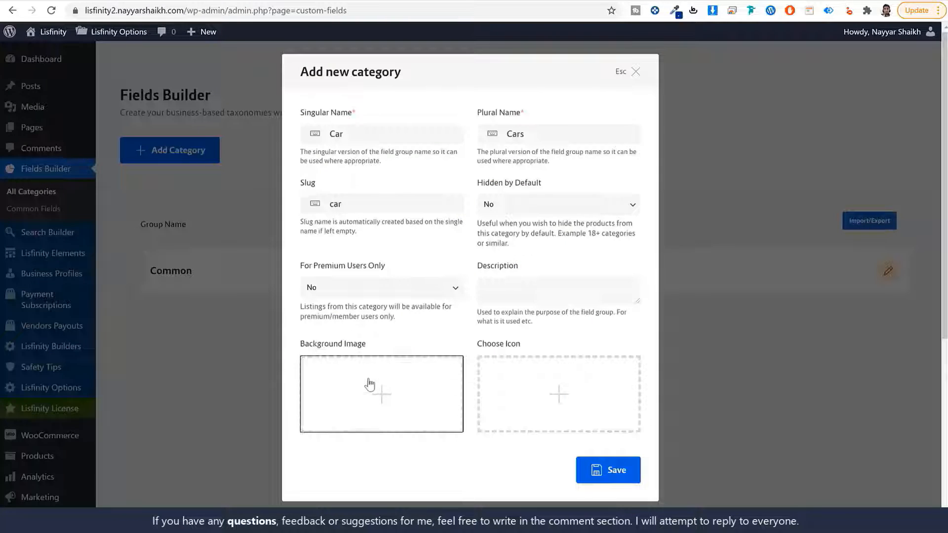
left_click(372, 384)
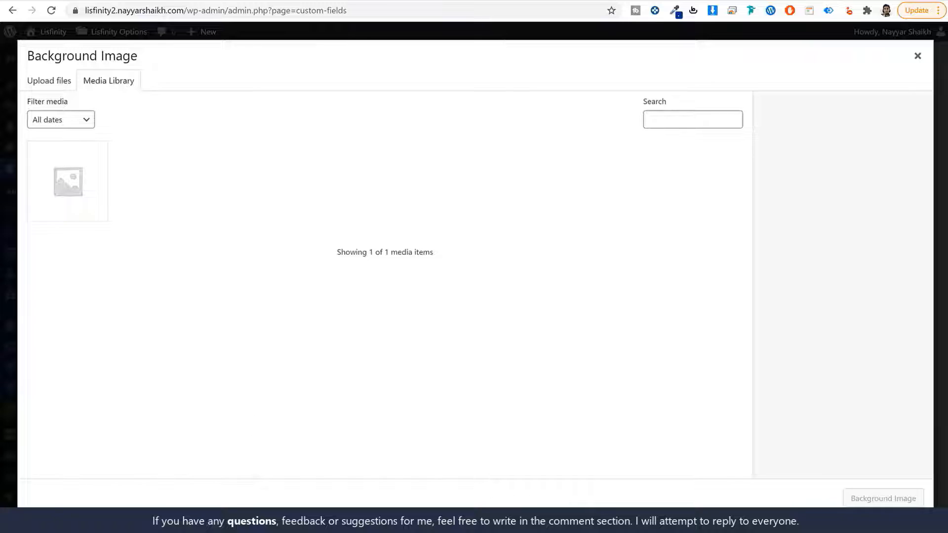
- Open the Lisfinity Media folder in File Explorer
left_click(326, 521)
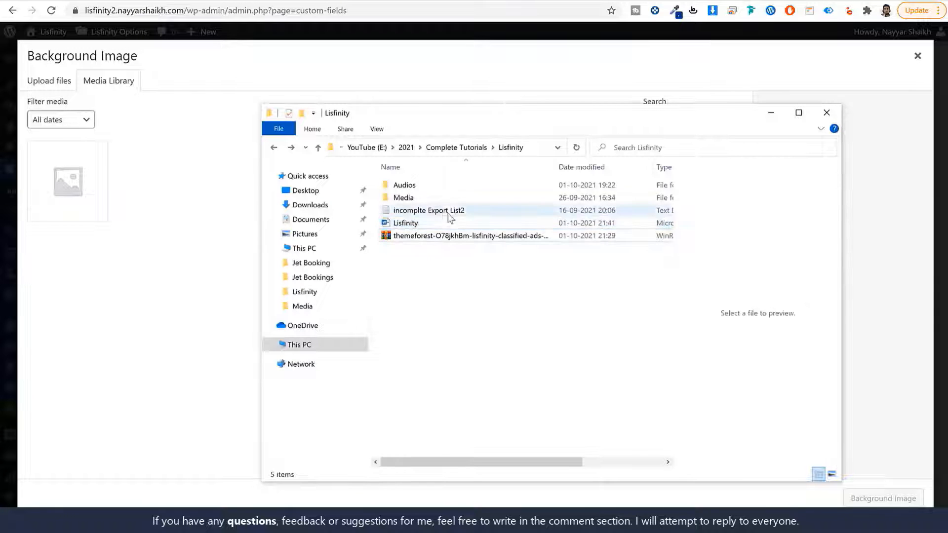
left_click(465, 235)
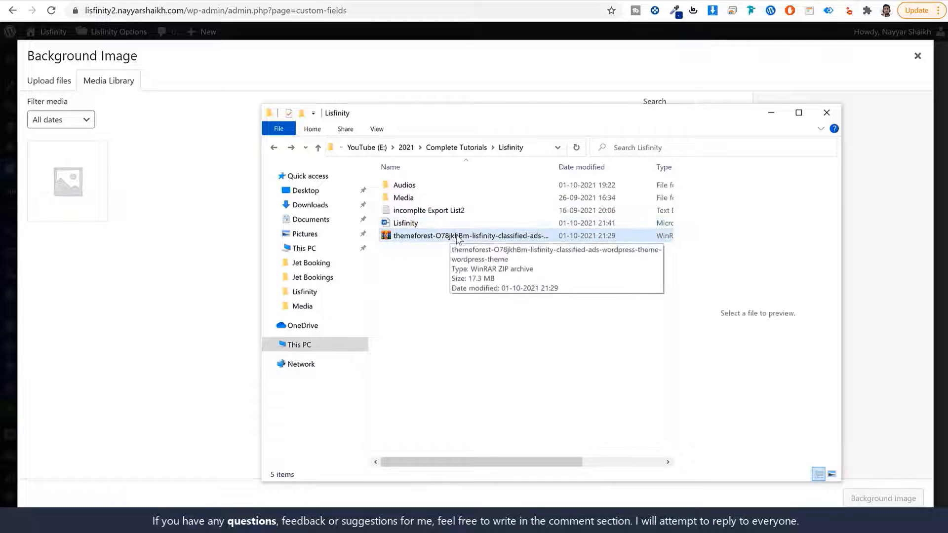
left_click(419, 200)
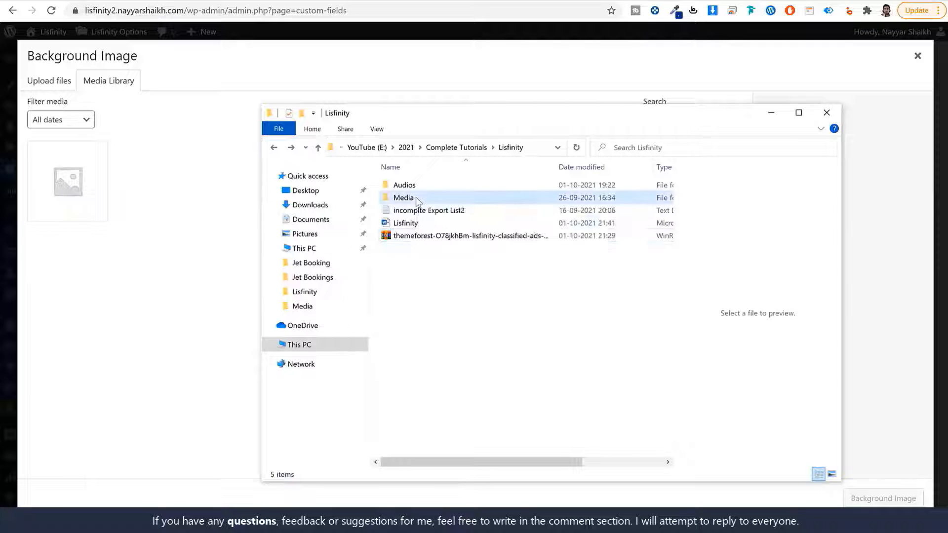
double_click(416, 198)
scroll(539, 343, "down", 5)
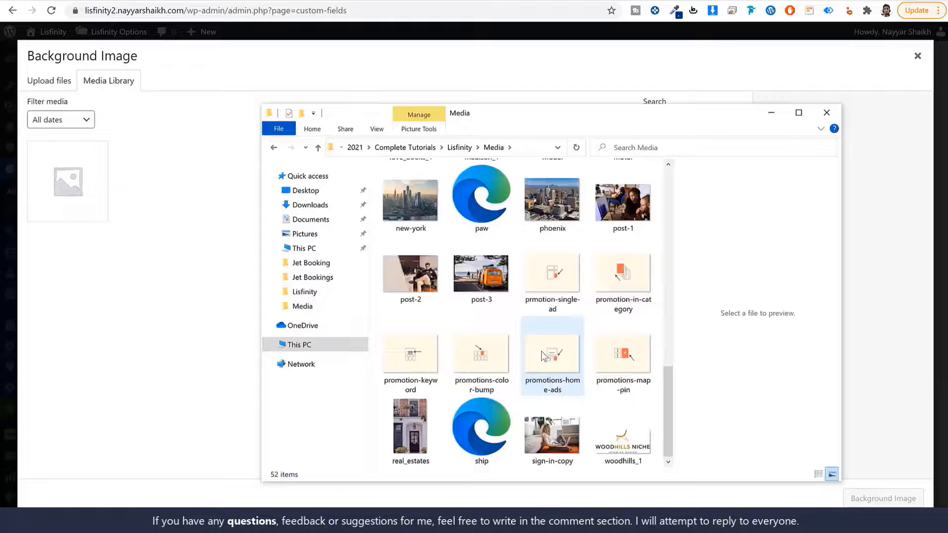
scroll(548, 336, "up", 5)
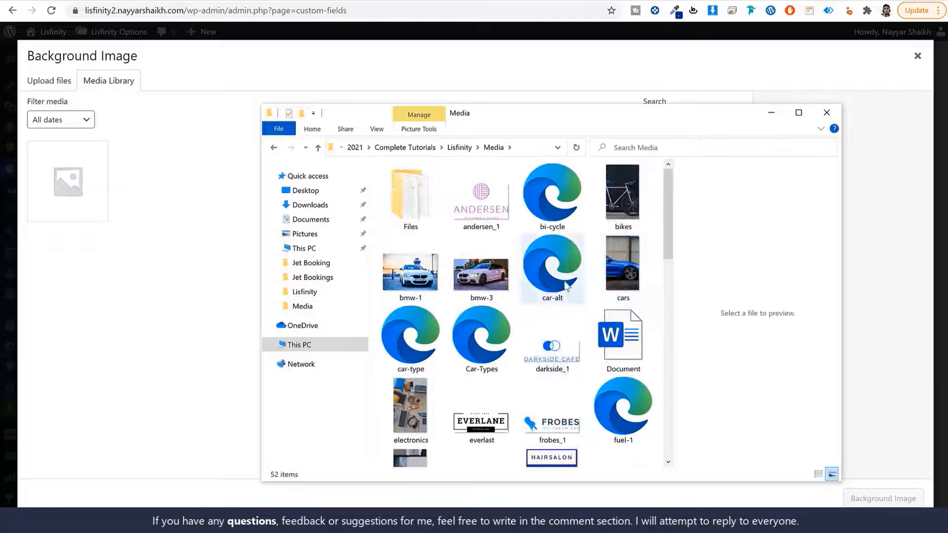
- Select all items except Files and Document and drag the 50 images into the media library
key("ctrl+a")
left_click(430, 215, "ctrl")
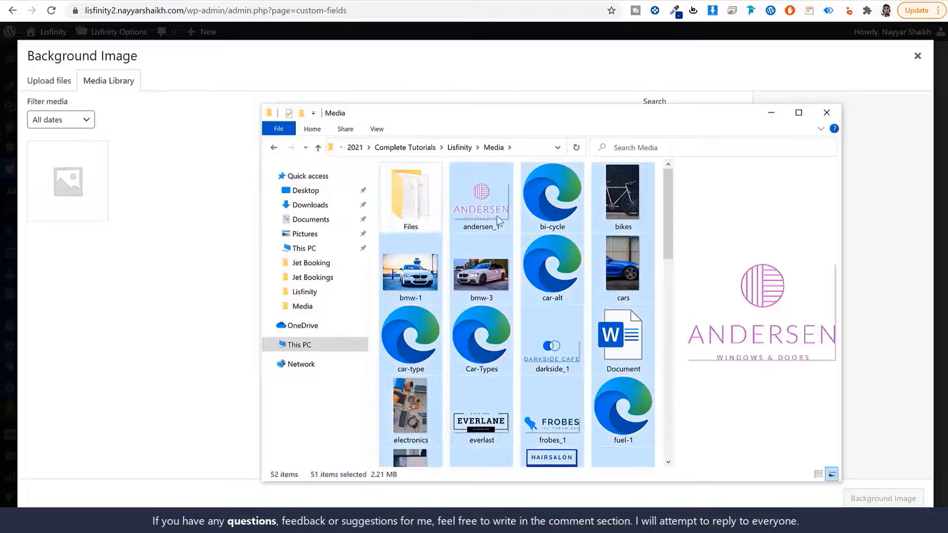
left_click(630, 338, "ctrl")
scroll(621, 358, "down", 5)
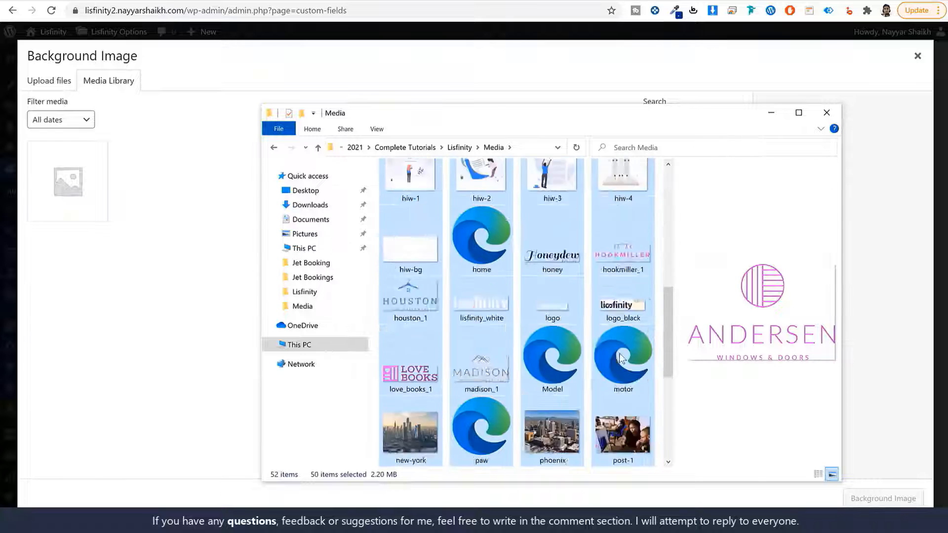
scroll(621, 357, "down", 3)
scroll(622, 390, "up", 8)
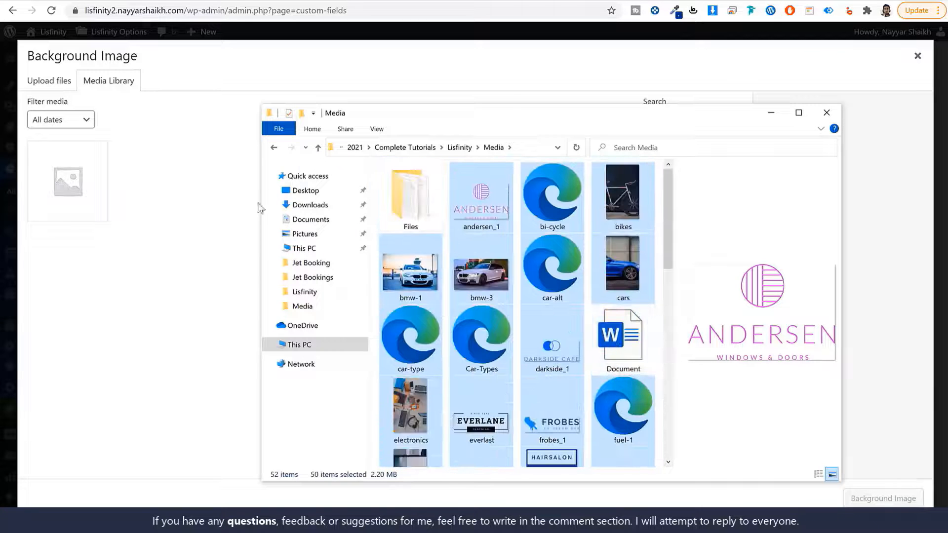
left_click_drag(258, 207, 117, 227)
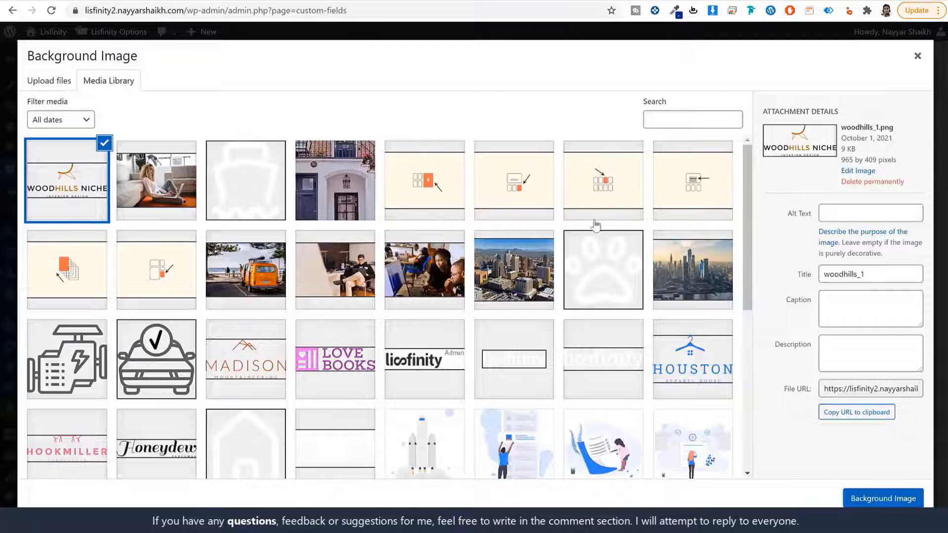
- Set the blue car photo cars.jpg as the category background image
scroll(577, 302, "down", 6)
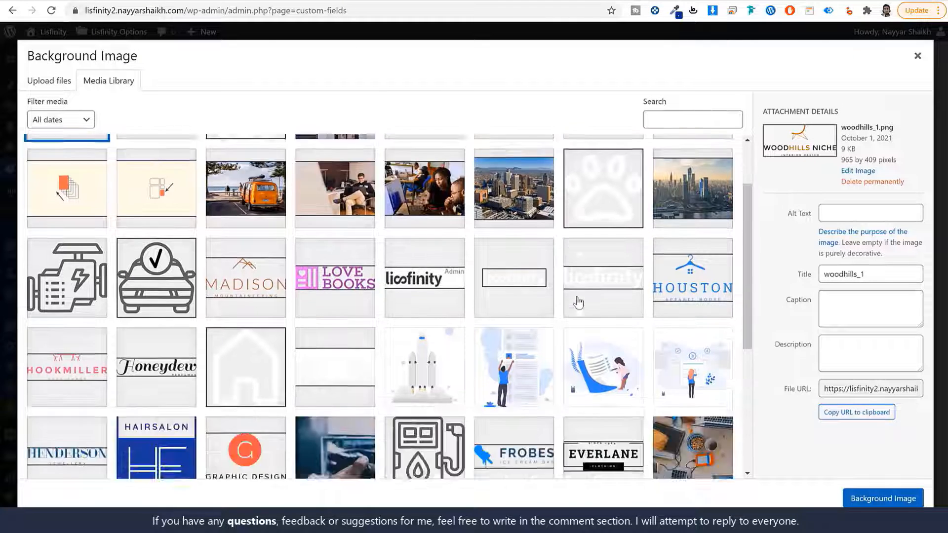
left_click(357, 299)
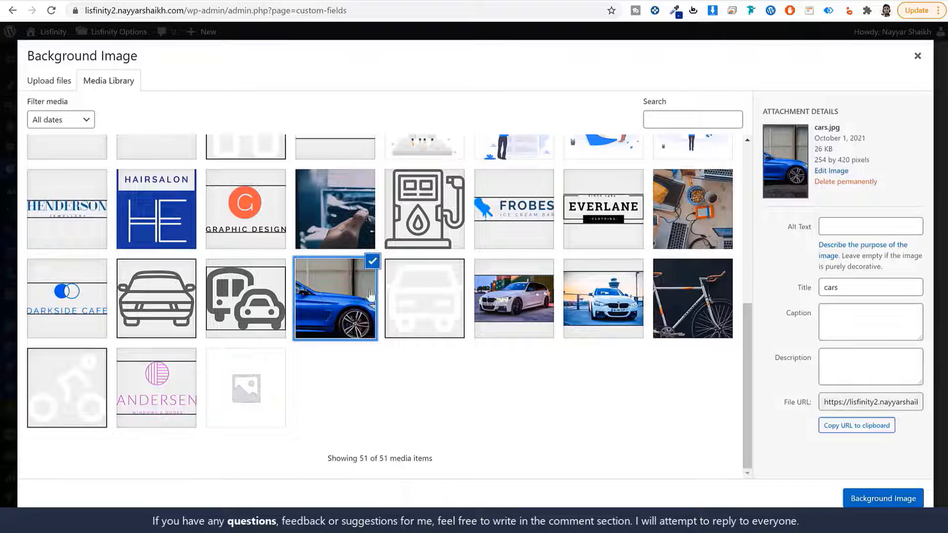
left_click(905, 498)
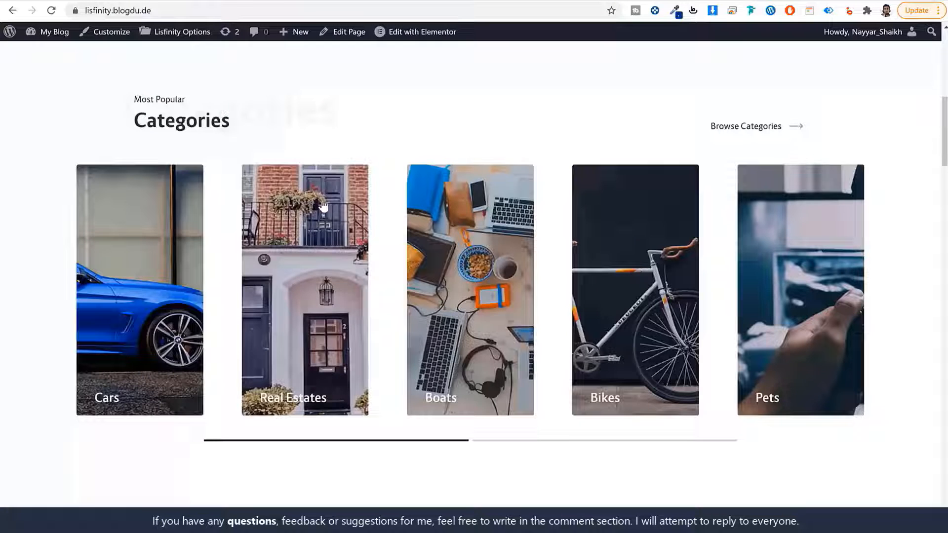
scroll(345, 266, "up", 5)
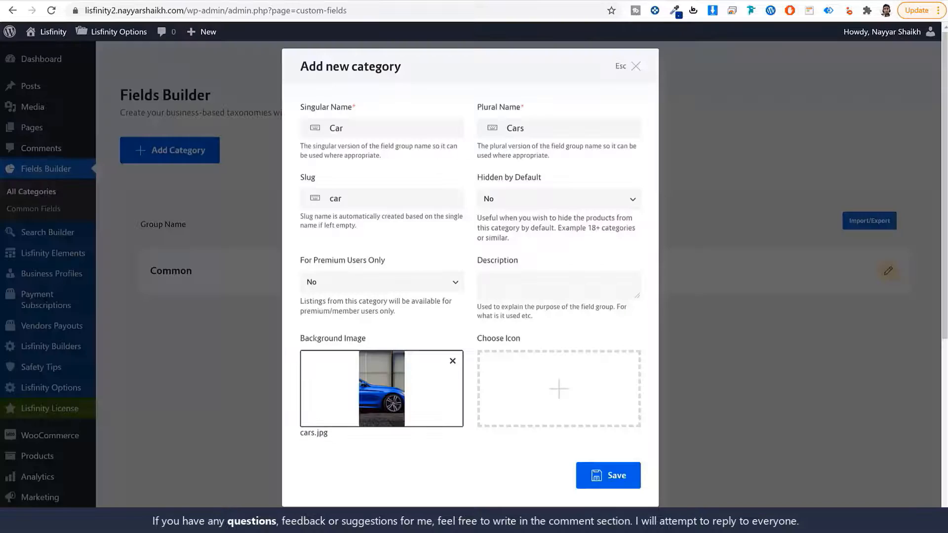
- Choose car-alt.svg as the category icon and save the Cars category
left_click(560, 388)
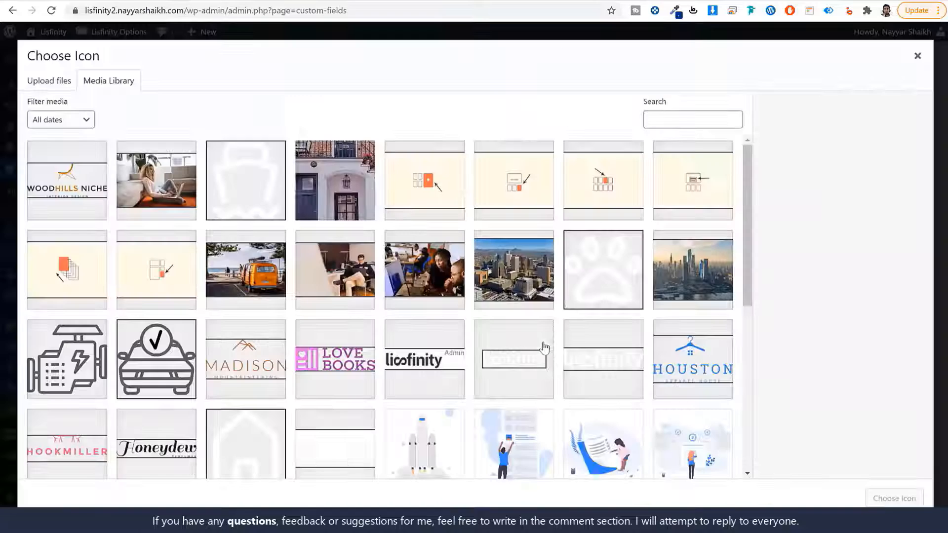
left_click(247, 186)
scroll(314, 296, "down", 4)
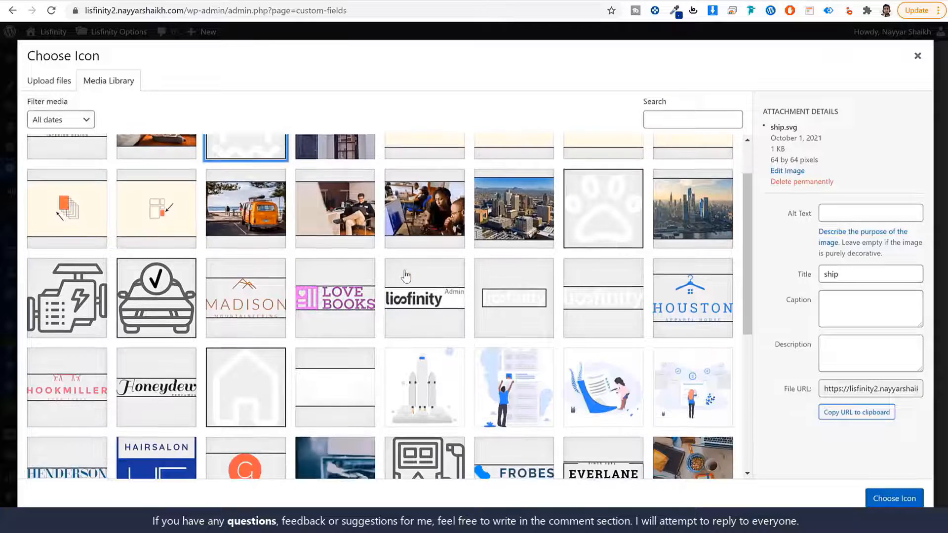
scroll(314, 296, "down", 3)
left_click(422, 298)
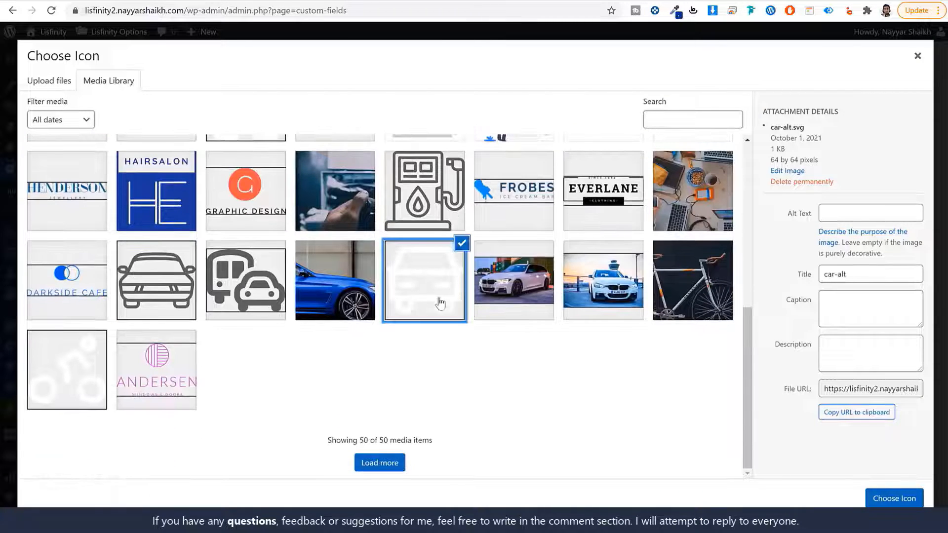
left_click(894, 498)
left_click(620, 477)
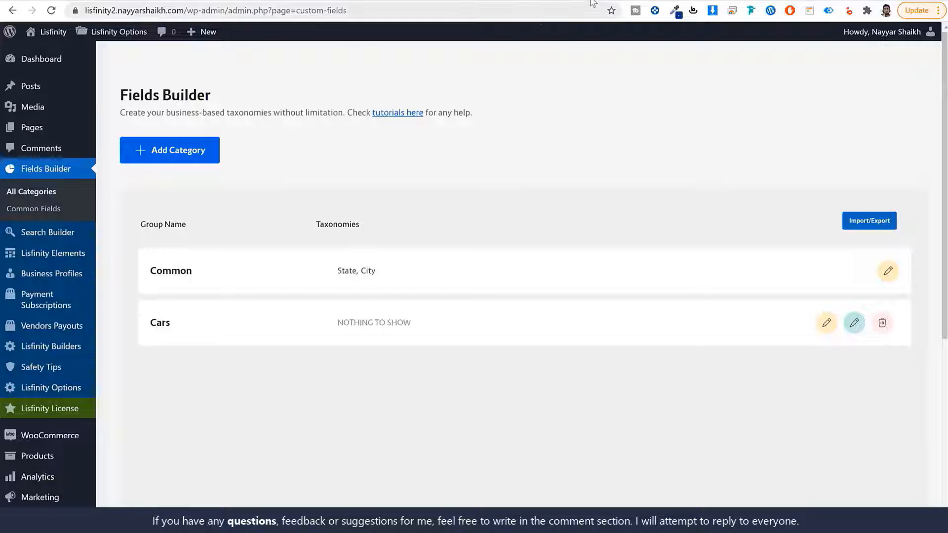
- Open Unsplash and Pexels in new browser tabs
key("ctrl+t")
type("uns")
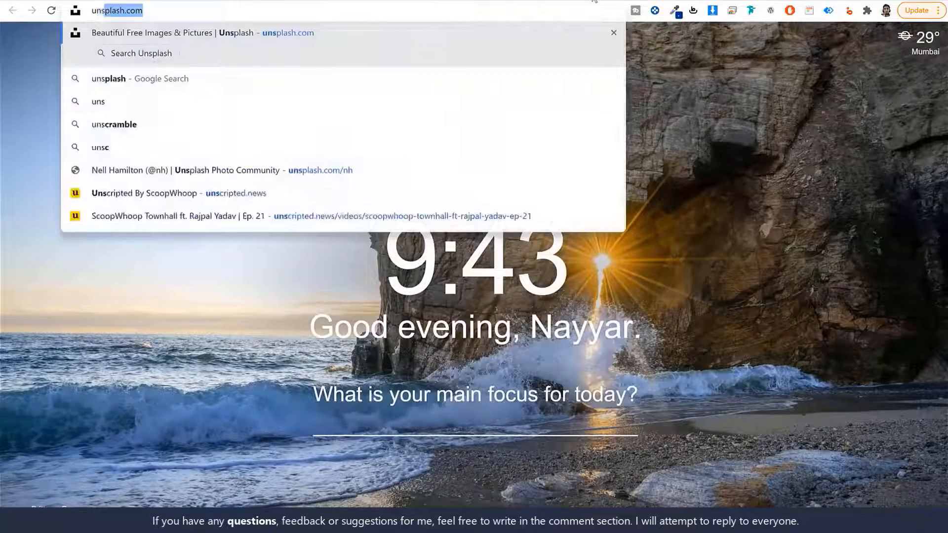
key("Return")
key("ctrl+t")
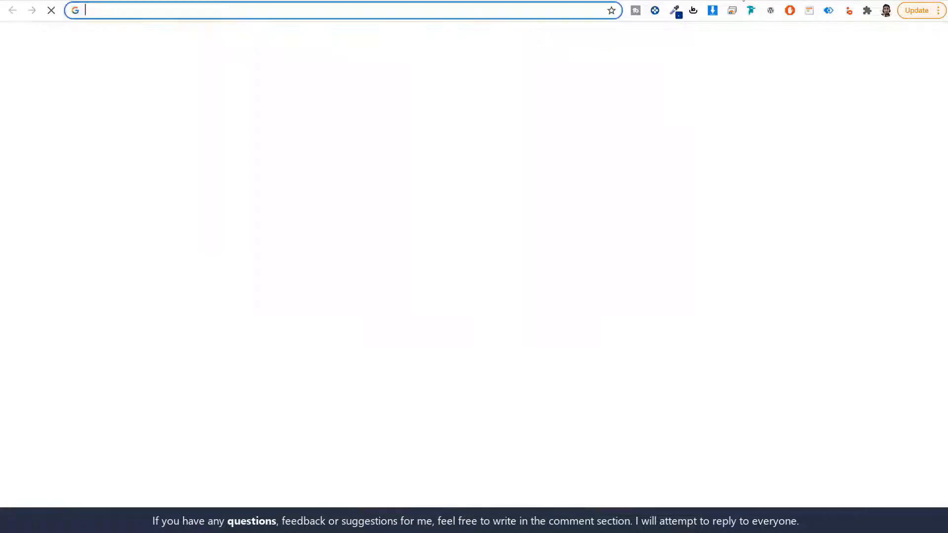
type("pex")
key("Return")
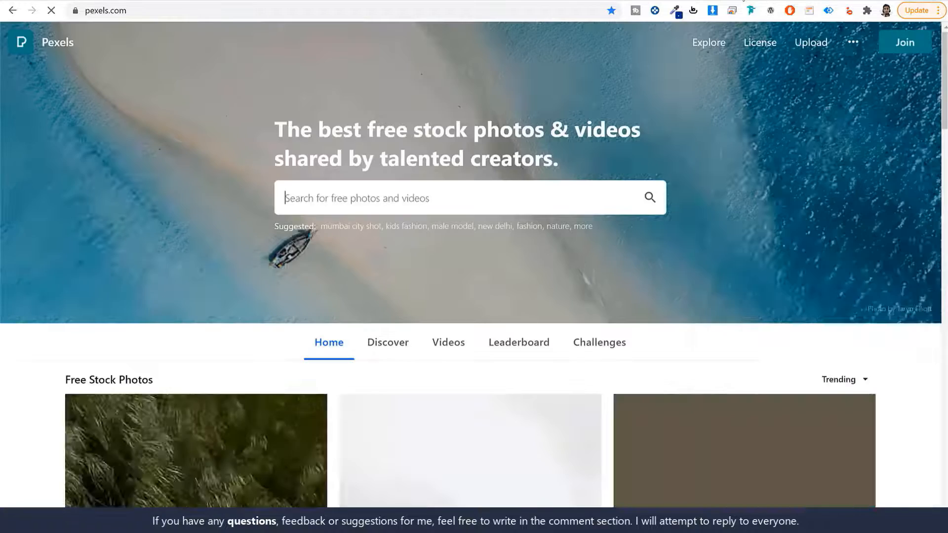
left_click(518, 0)
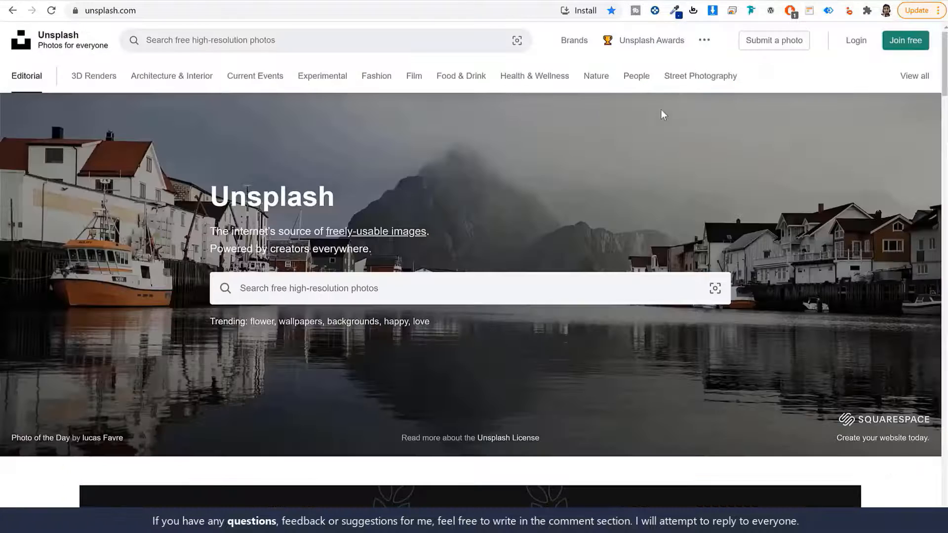
left_click(82, 0)
left_click(573, 0)
- Search Unsplash for 'car' and browse the photo results
left_click(342, 285)
type("car")
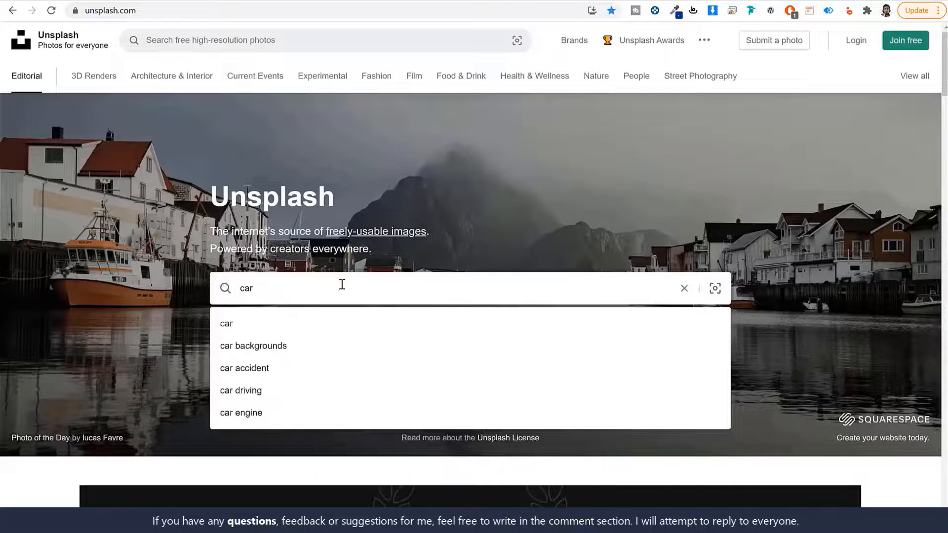
key("Return")
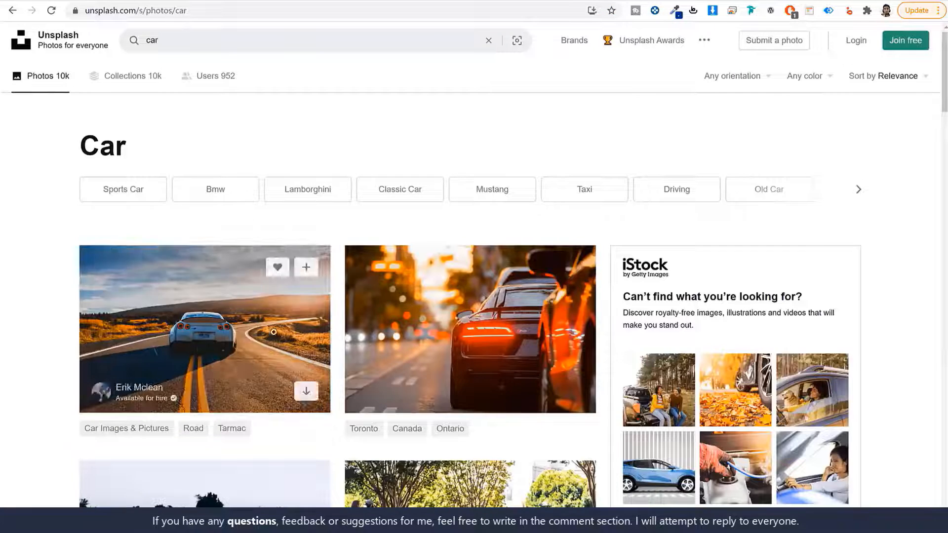
scroll(837, 364, "down", 1)
scroll(892, 330, "down", 15)
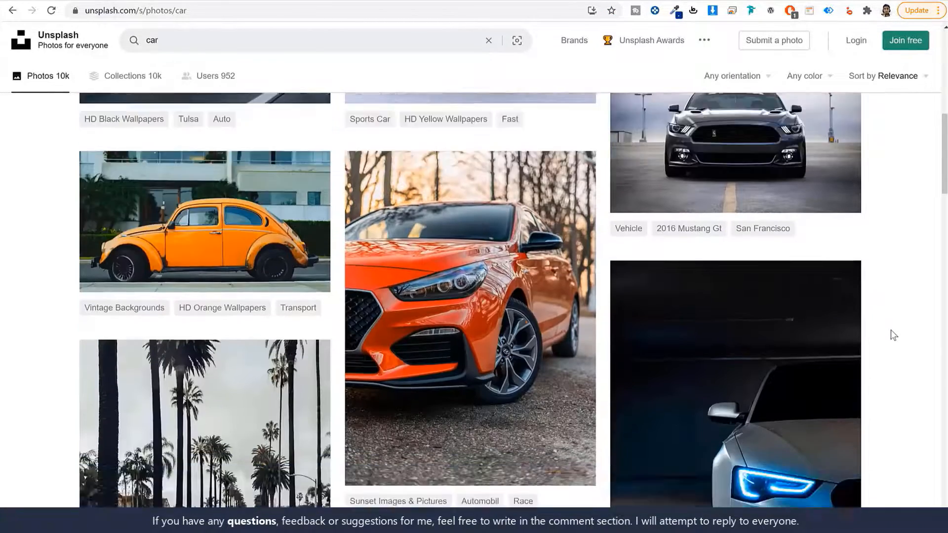
scroll(889, 334, "down", 15)
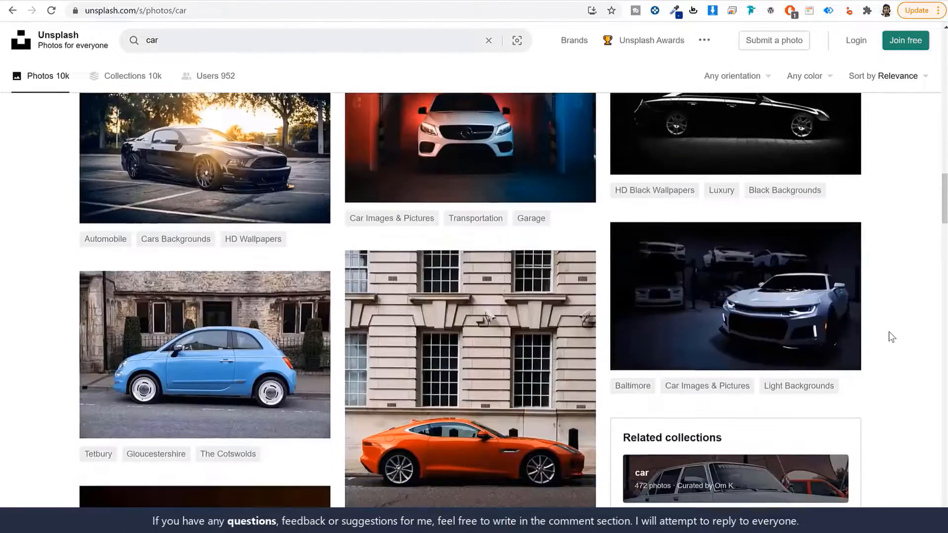
scroll(892, 337, "down", 15)
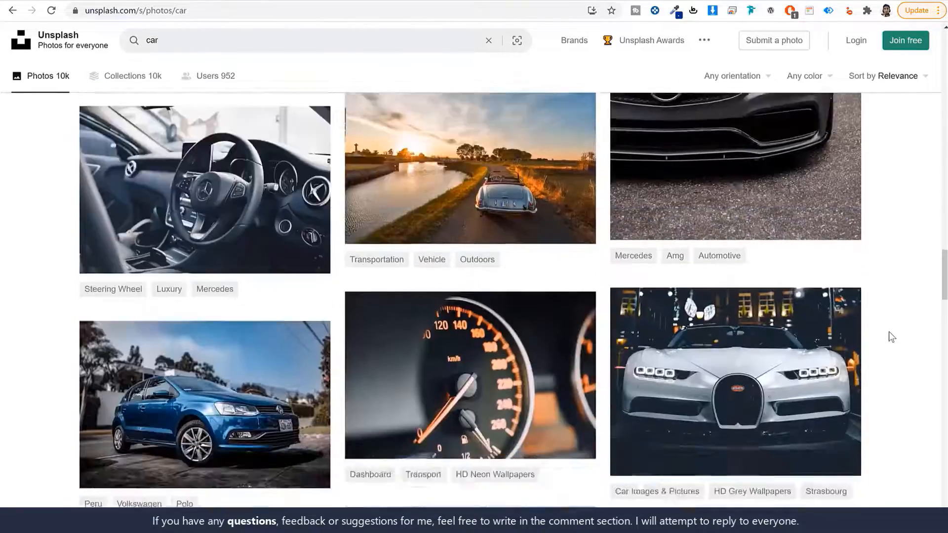
scroll(891, 337, "down", 4)
scroll(891, 338, "down", 3)
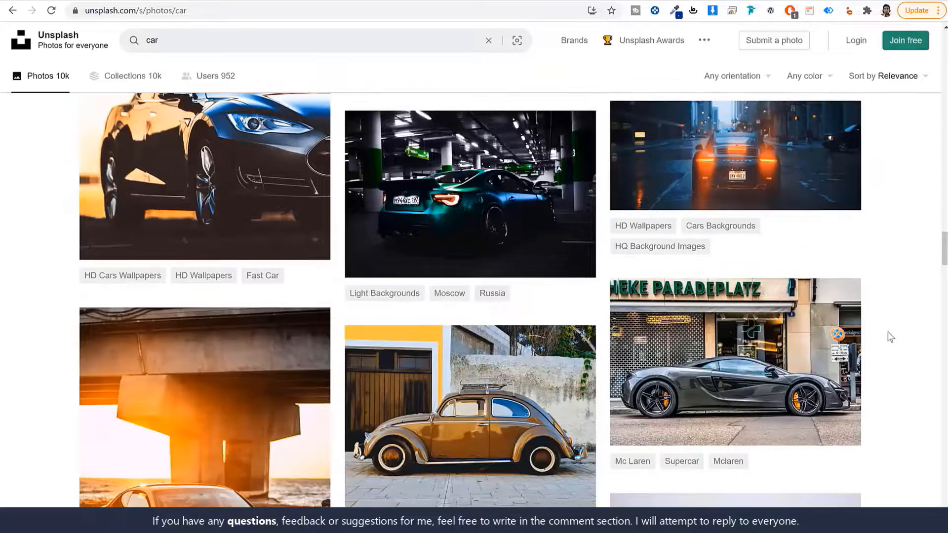
scroll(818, 350, "down", 20)
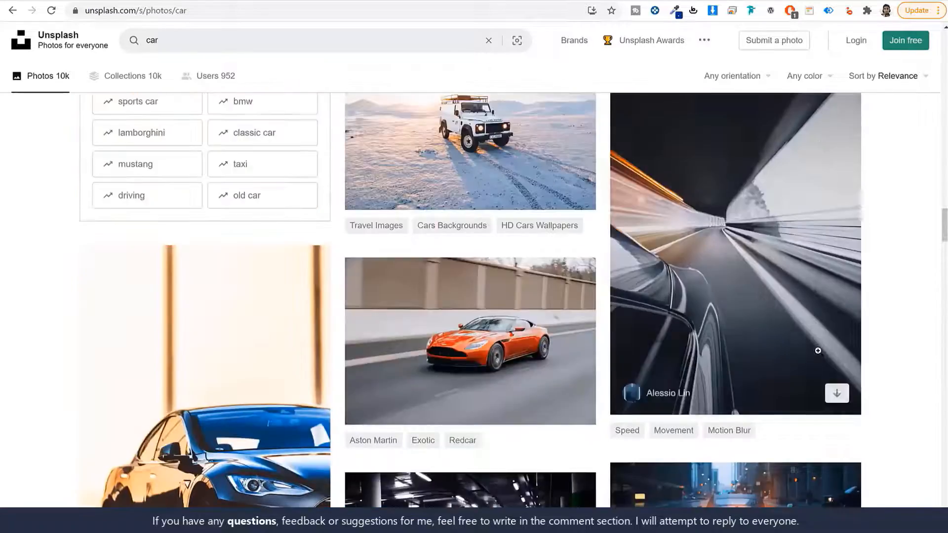
scroll(818, 350, "up", 15)
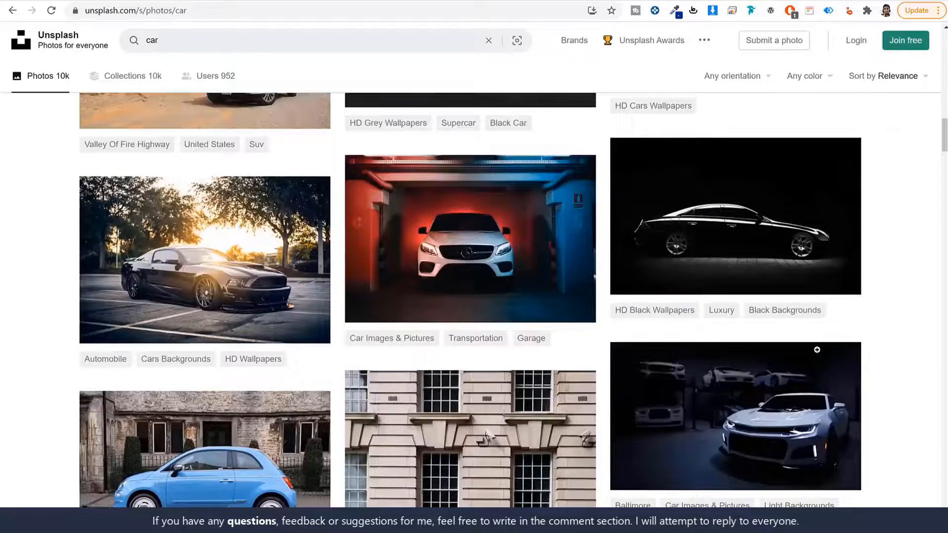
scroll(817, 350, "up", 1)
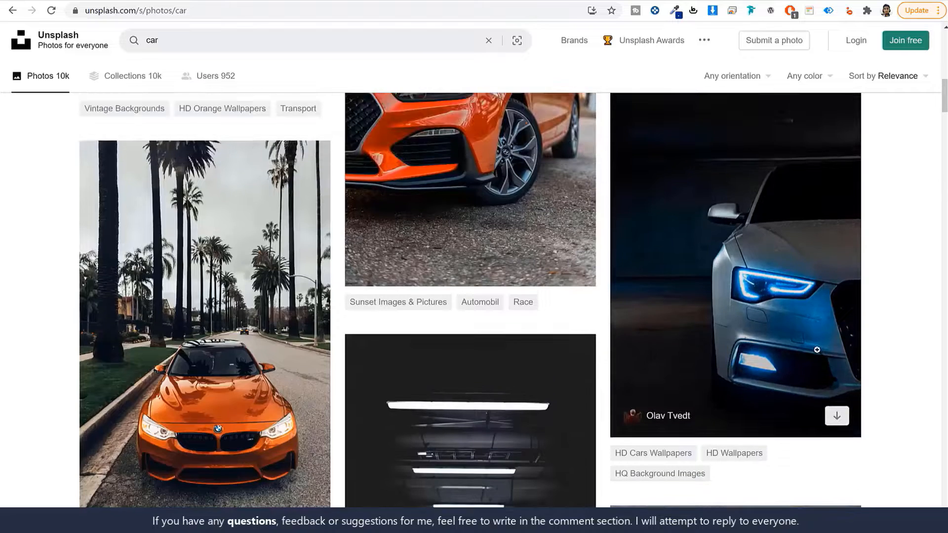
scroll(281, 321, "down", 1)
scroll(282, 321, "up", 4)
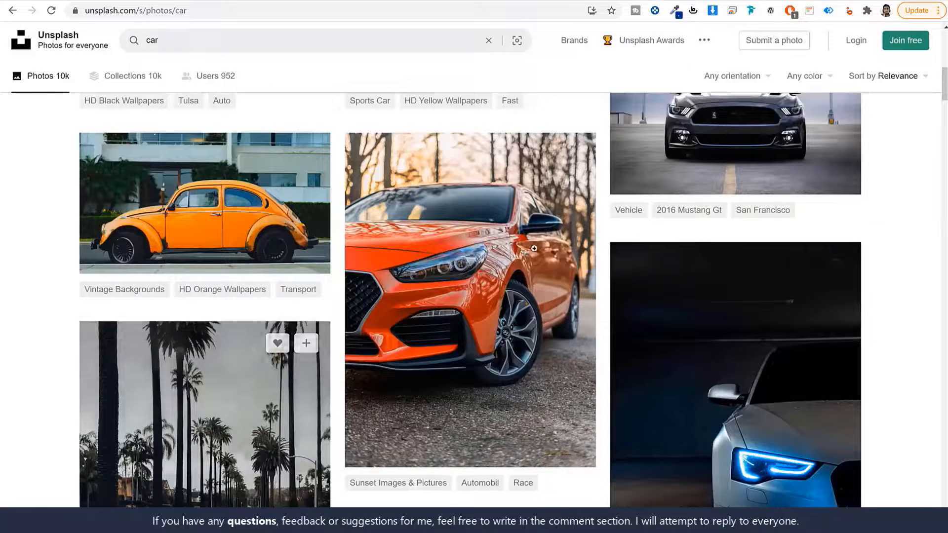
- Download the orange Hyundai hatchback photo at Large size and return to the results
left_click(503, 243)
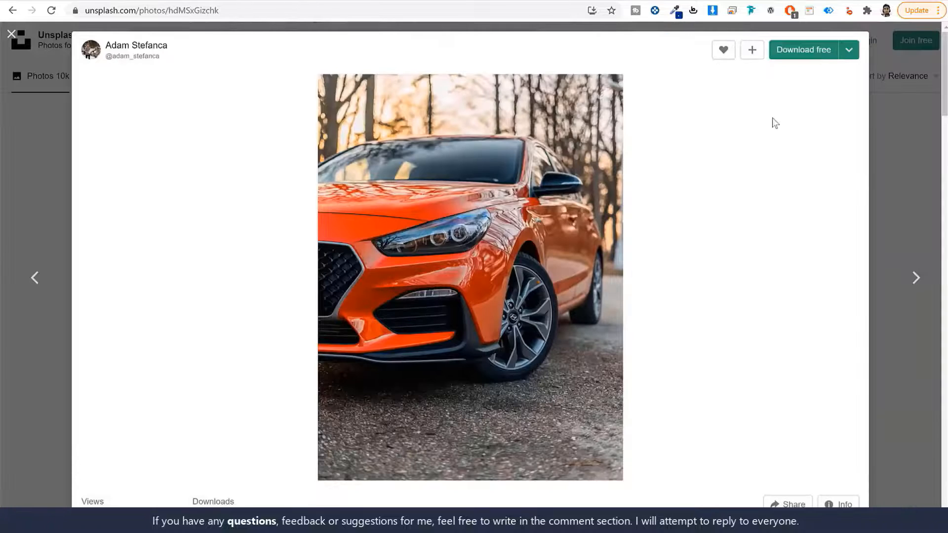
left_click(851, 51)
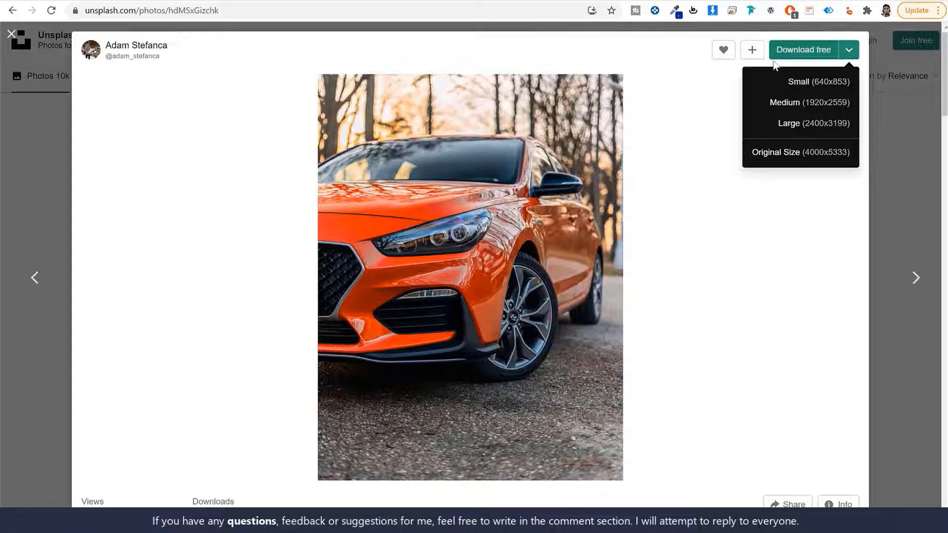
left_click(705, 97)
left_click(849, 53)
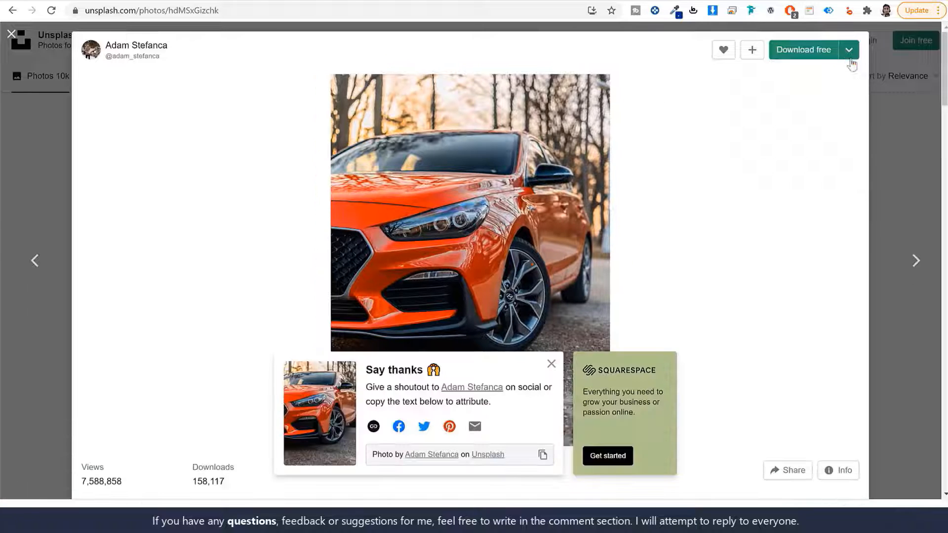
left_click(849, 55)
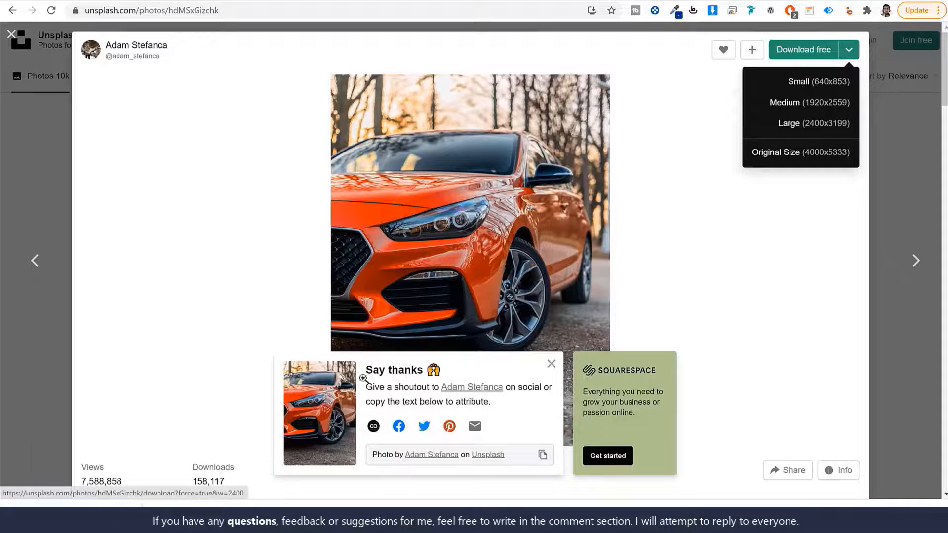
left_click(745, 285)
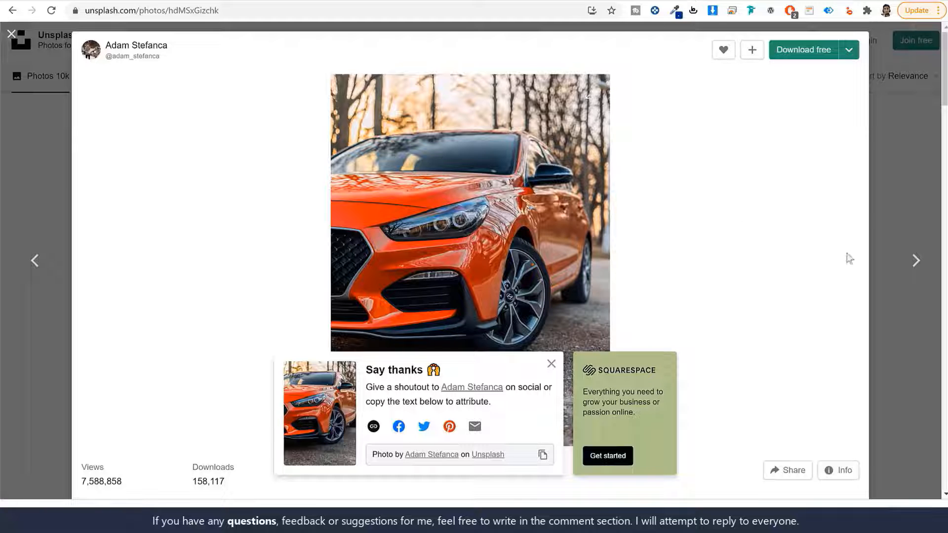
left_click(914, 194)
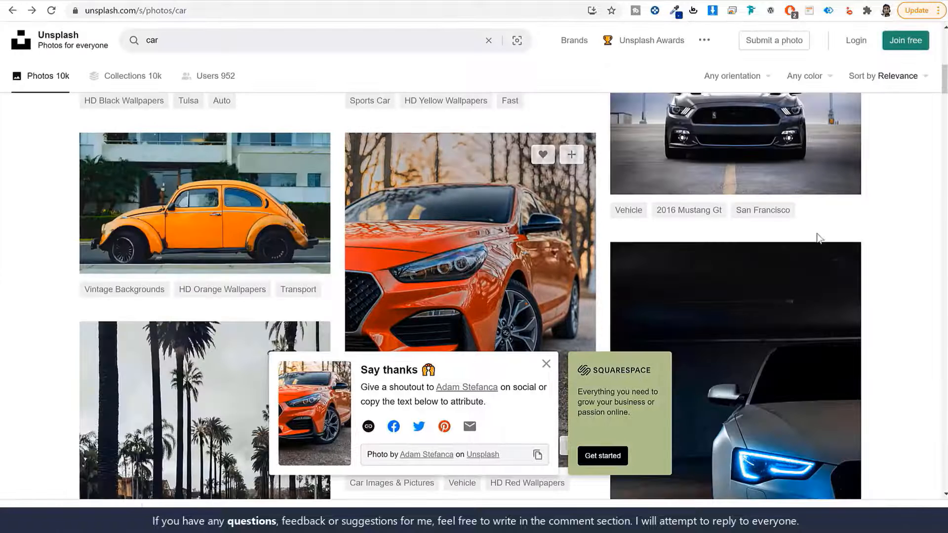
scroll(813, 266, "down", 5)
scroll(812, 299, "down", 15)
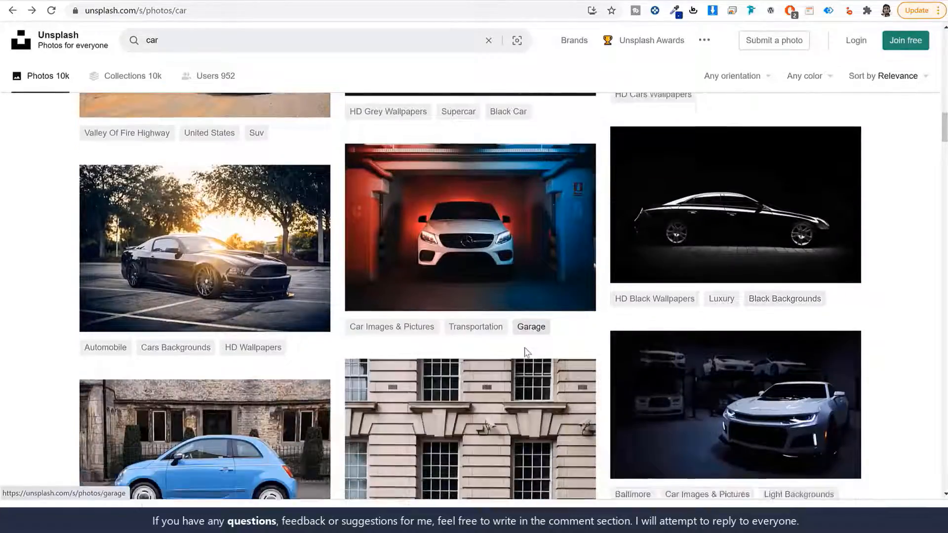
scroll(522, 354, "up", 10)
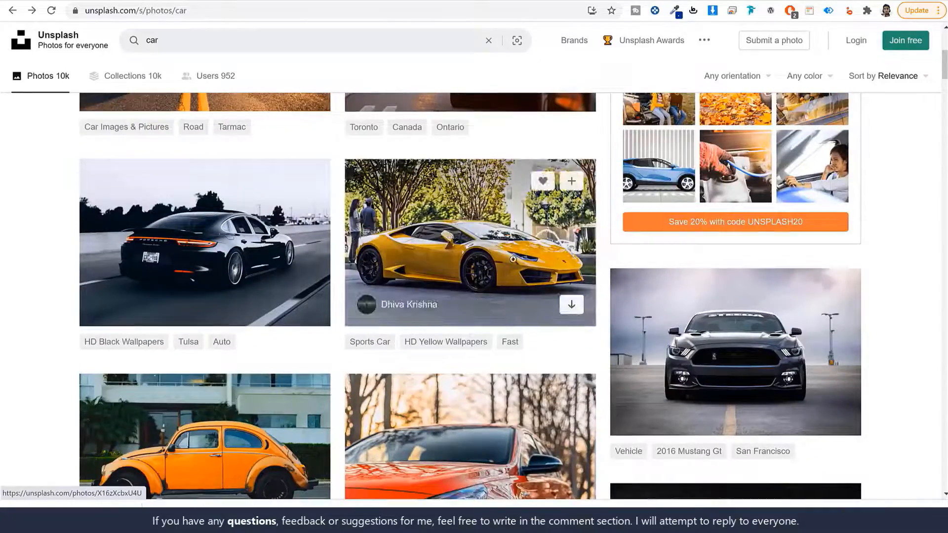
scroll(513, 259, "up", 5)
left_click(360, 7)
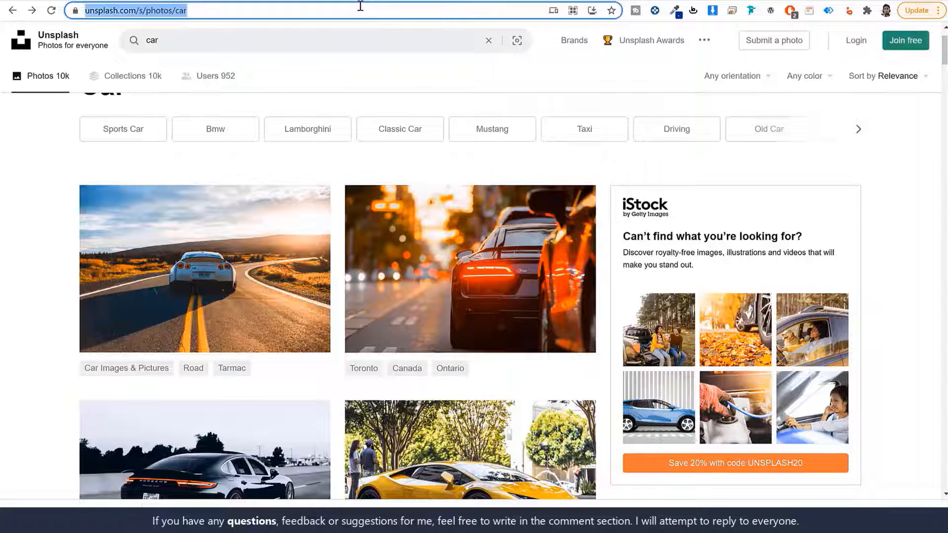
- Open Fotor's online photo editor and load the downloaded orange car photo
type("fotor.com")
key("Return")
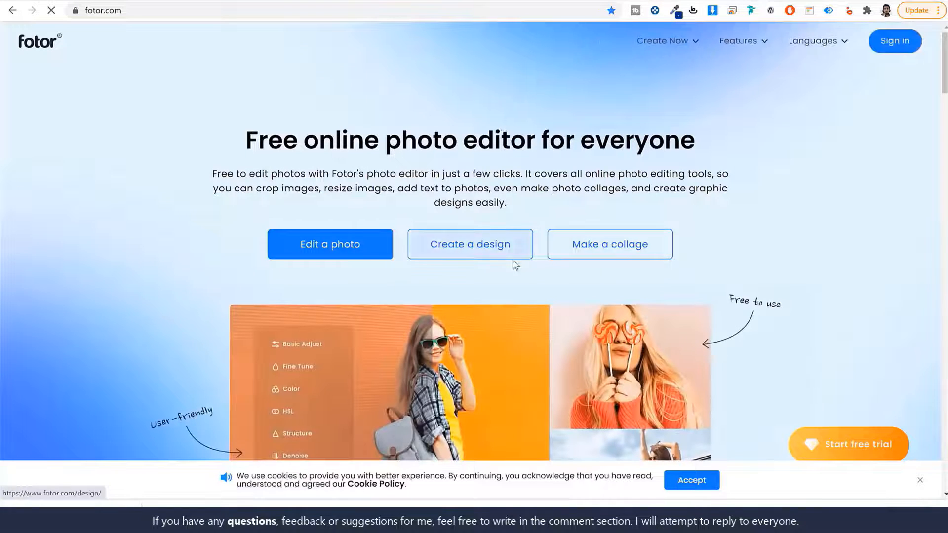
left_click(350, 255)
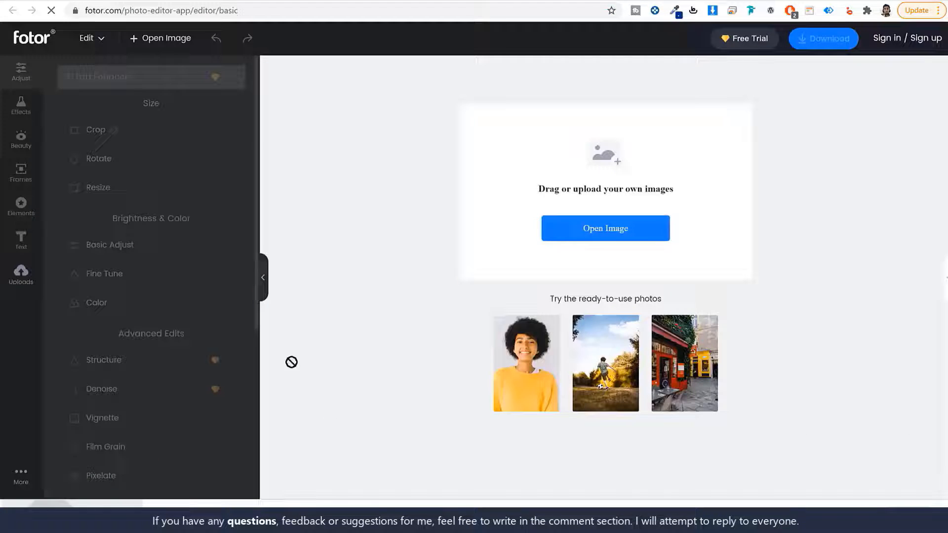
left_click_drag(291, 361, 647, 205)
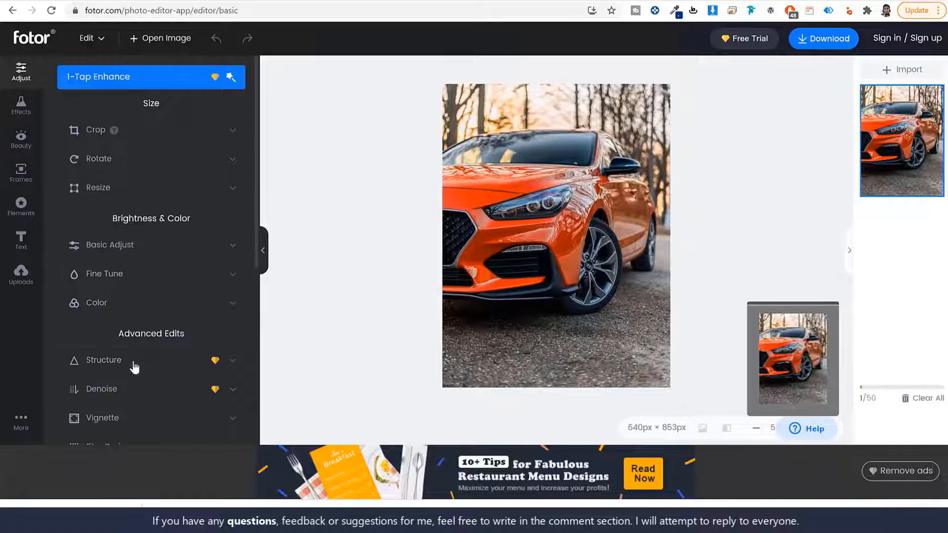
scroll(138, 361, "down", 5)
scroll(153, 349, "up", 2)
scroll(156, 348, "up", 3)
- Crop the photo to a 9x16 portrait of 480×853 px, framing the car
left_click(155, 133)
left_click_drag(637, 383, 588, 299)
left_click_drag(539, 258, 545, 299)
left_click(148, 153)
left_click(210, 142)
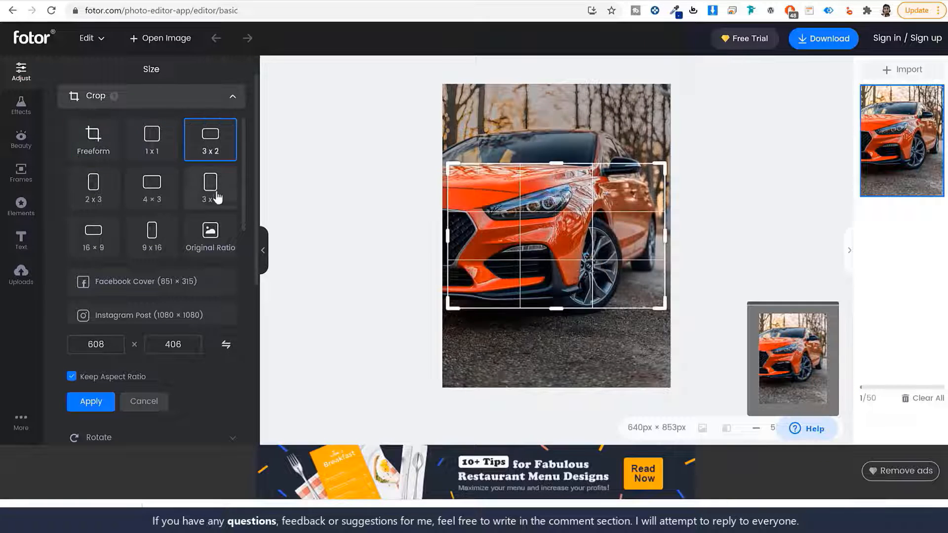
left_click(214, 192)
left_click(153, 191)
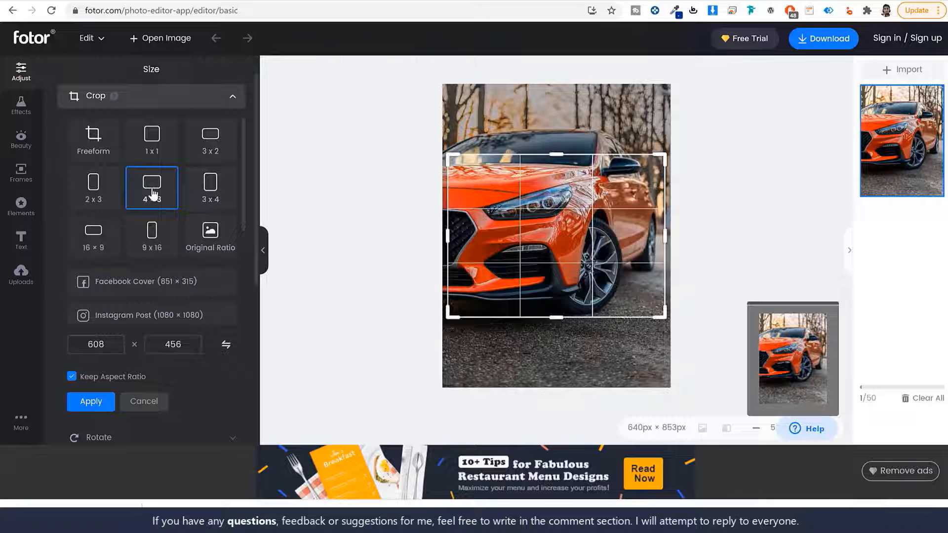
left_click(159, 245)
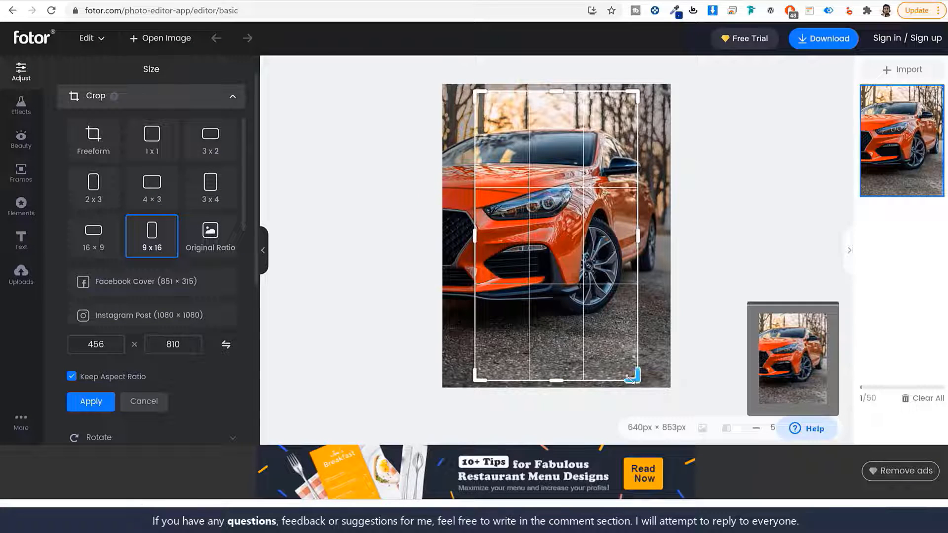
left_click_drag(633, 378, 639, 362)
left_click_drag(475, 91, 433, 53)
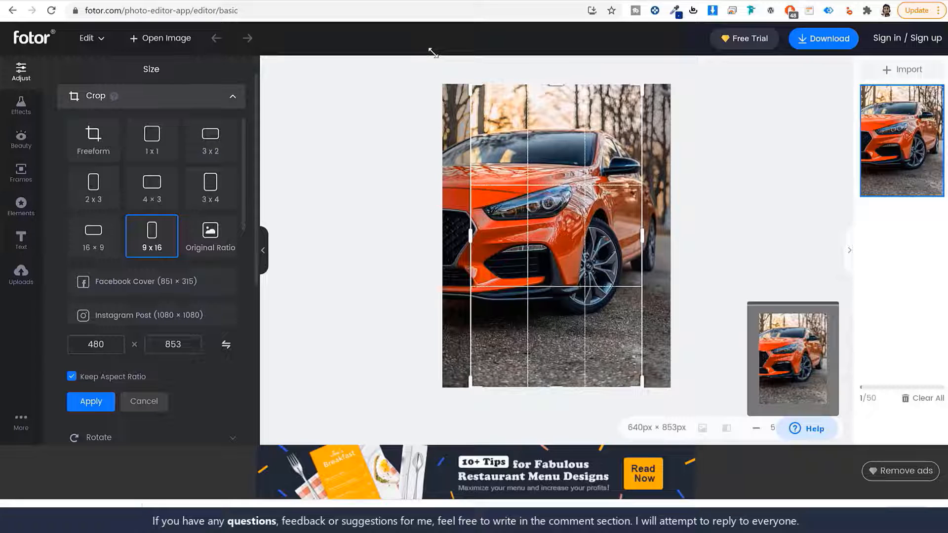
left_click_drag(599, 212, 569, 218)
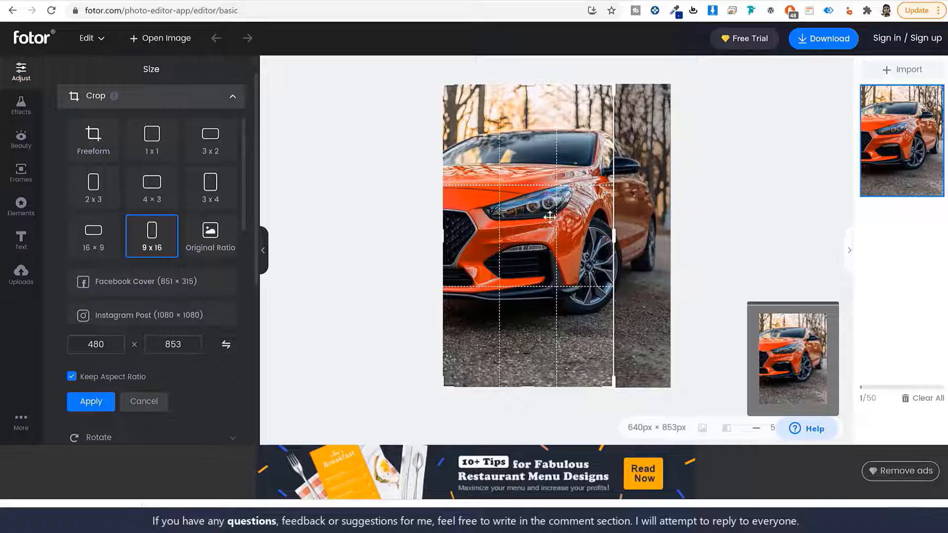
left_click(81, 401)
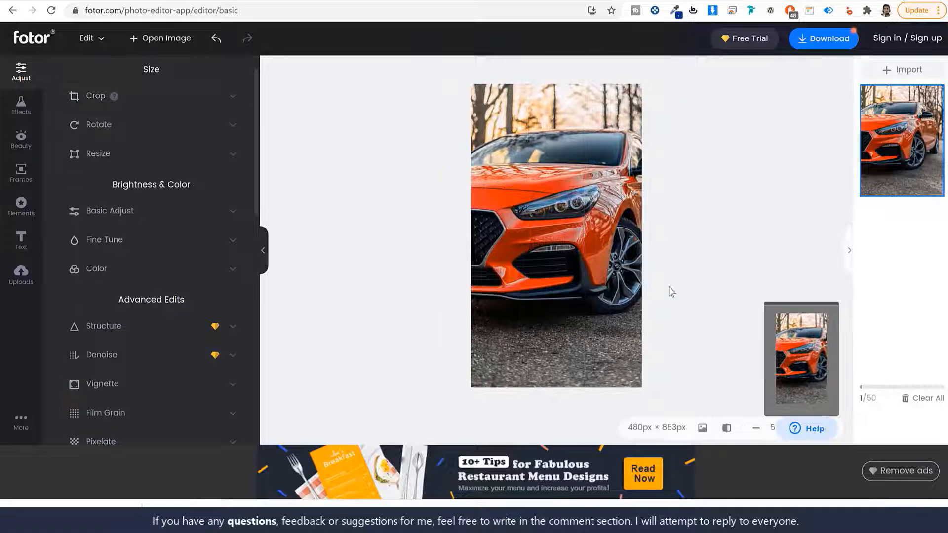
- Download the edited car photo as a JPG at Medium quality
left_click(820, 39)
left_click(580, 254)
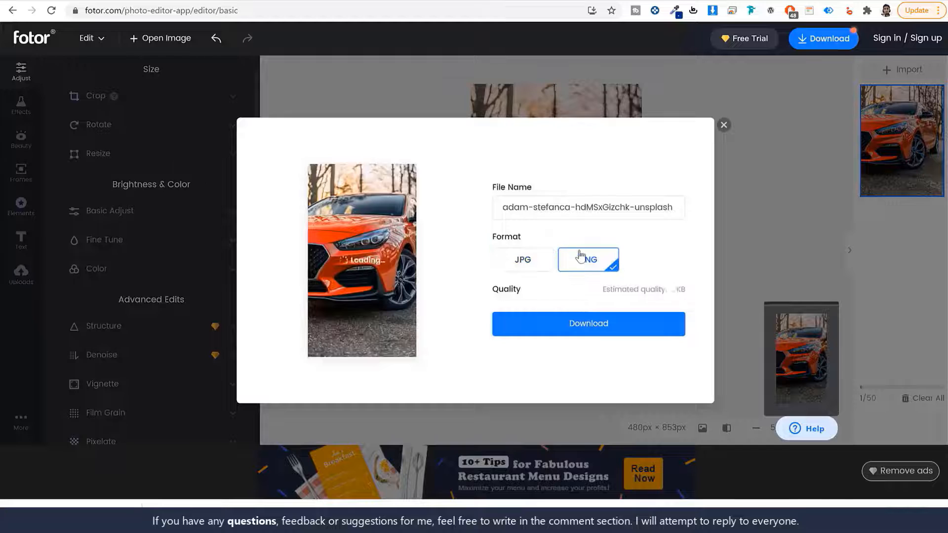
left_click(533, 267)
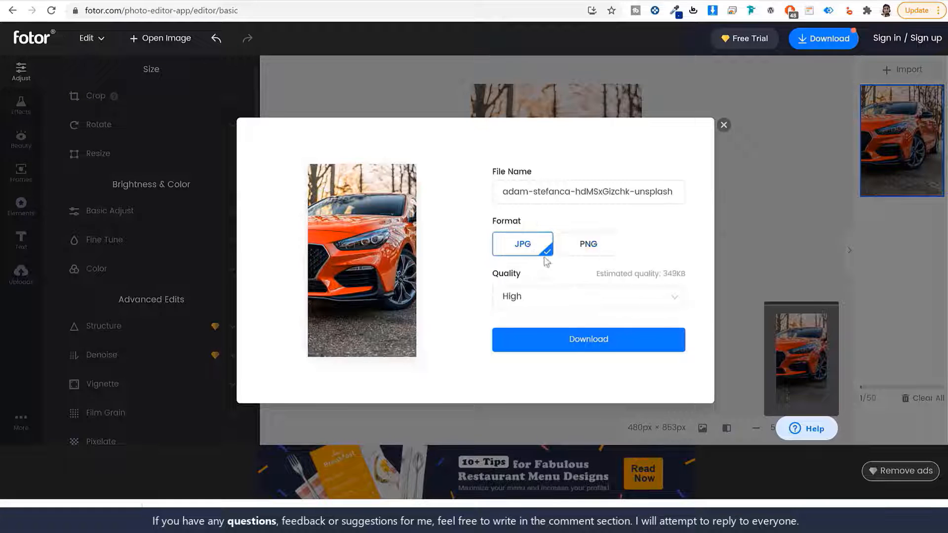
left_click(594, 301)
left_click(569, 347)
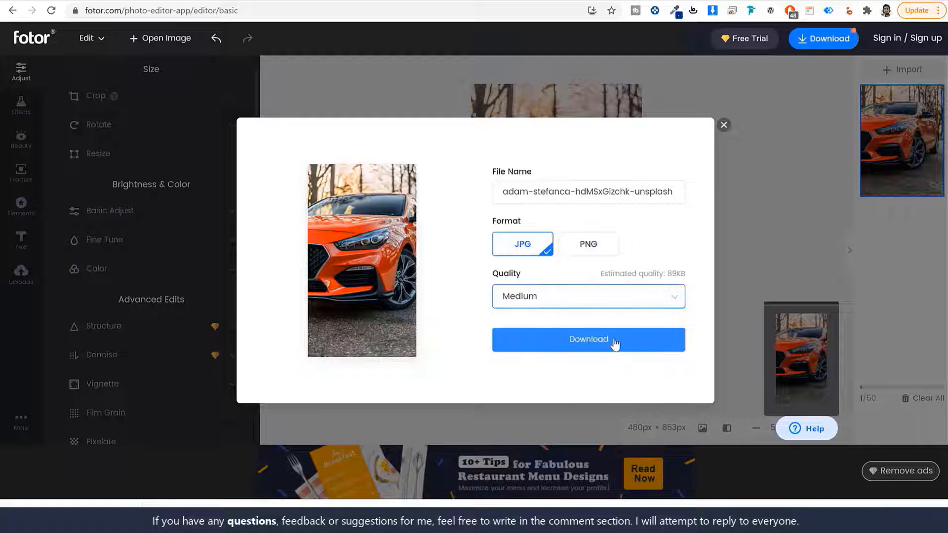
left_click(613, 345)
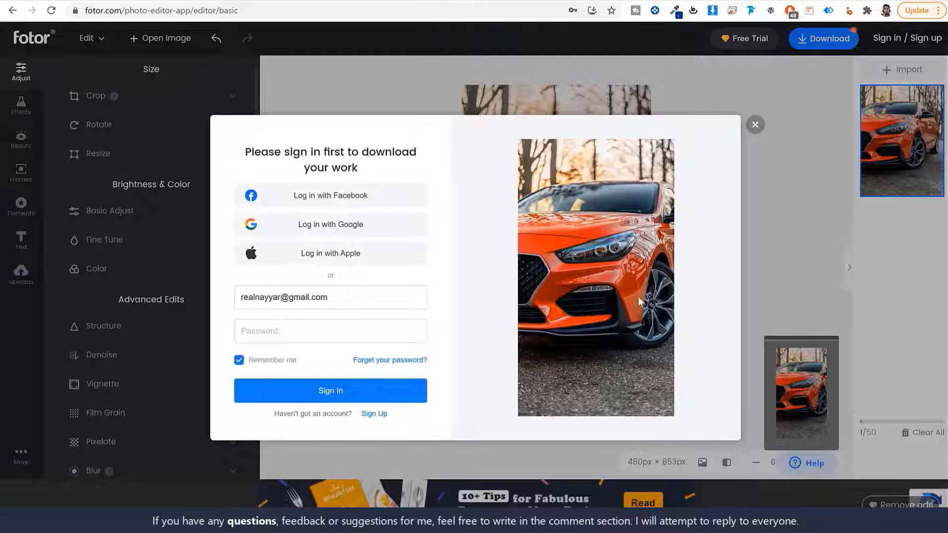
- Dismiss Fotor's sign-in prompt and return to the top of the Lisfinity home page
left_click(755, 125)
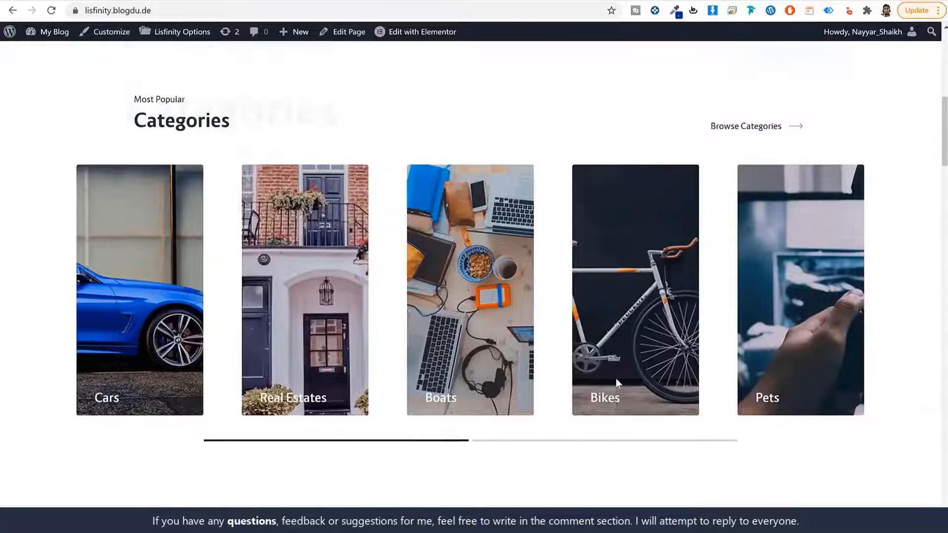
scroll(615, 378, "up", 7)
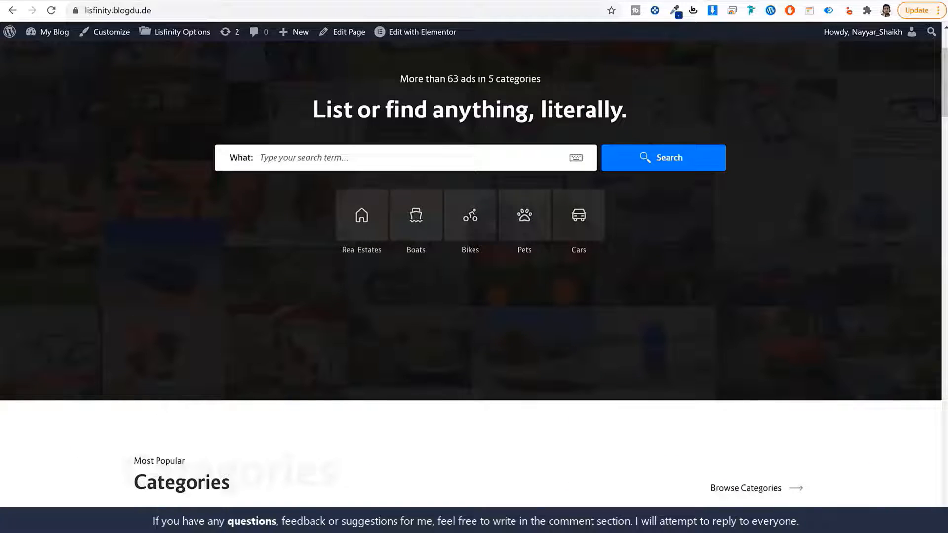
key("ctrl+t")
- Go to icons8.com, search for 'bike' and open a black bike icon's details
type("ic")
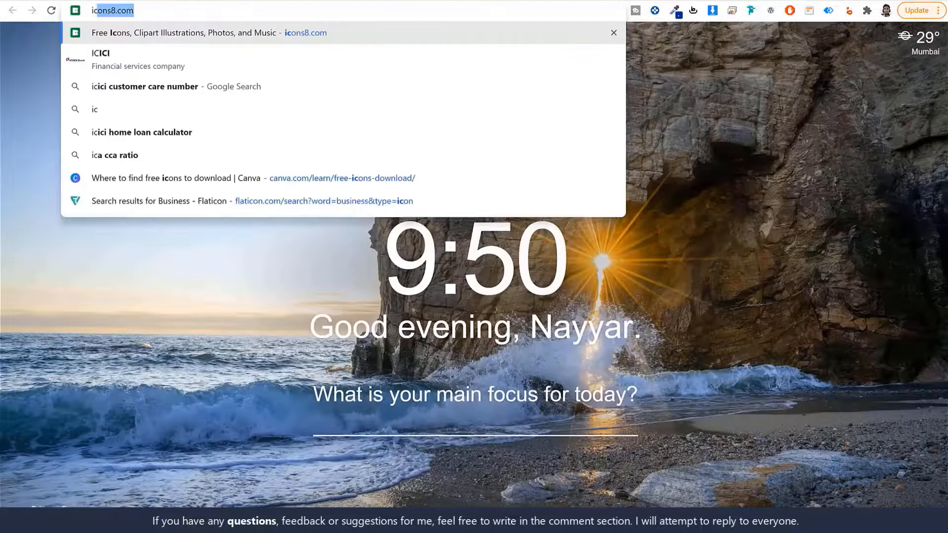
key("Return")
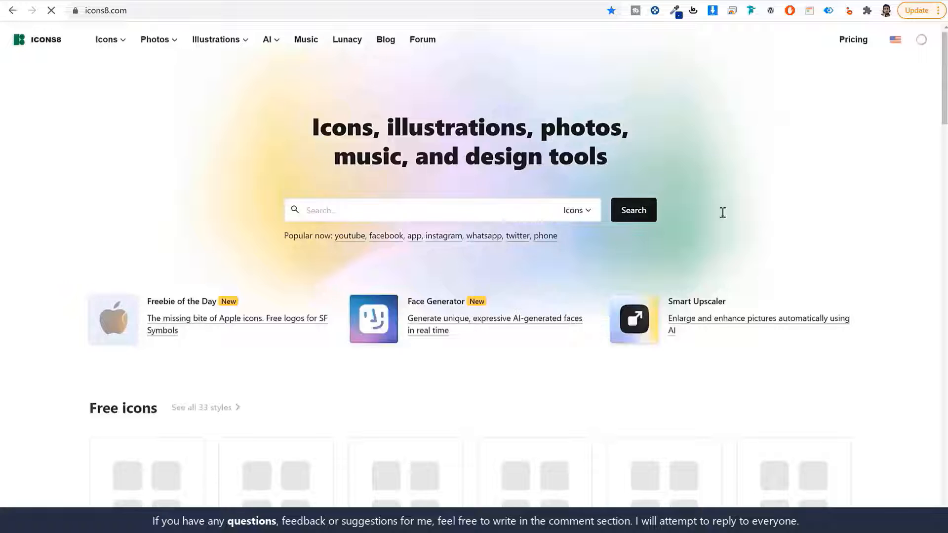
left_click(469, 213)
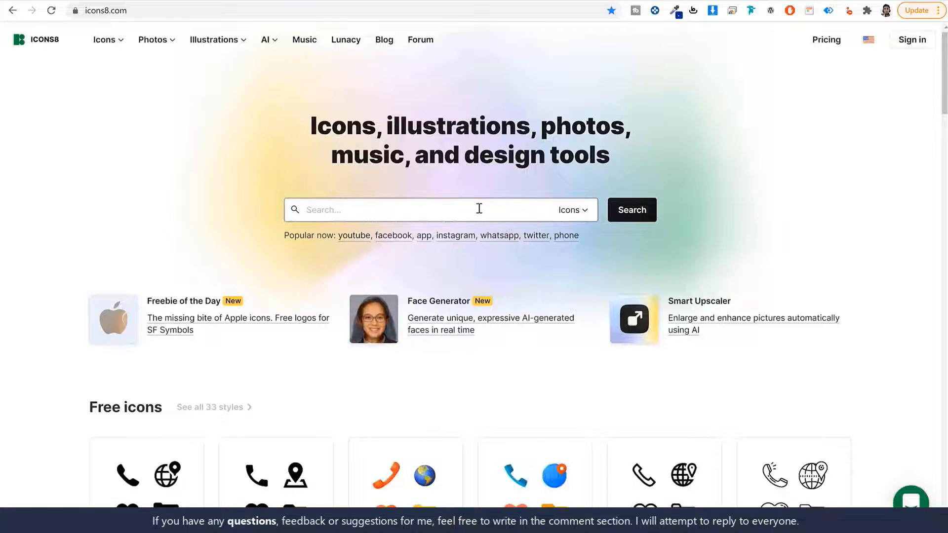
type("bike")
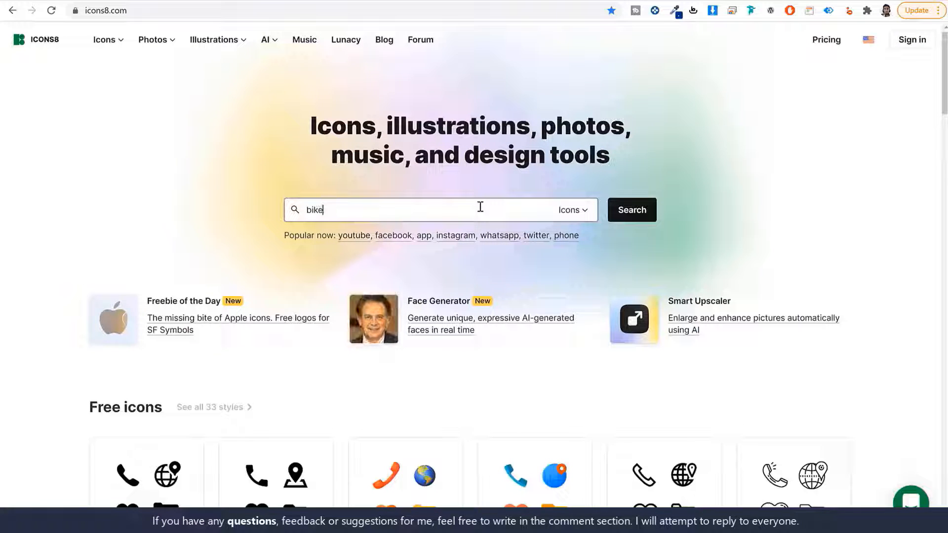
left_click(627, 211)
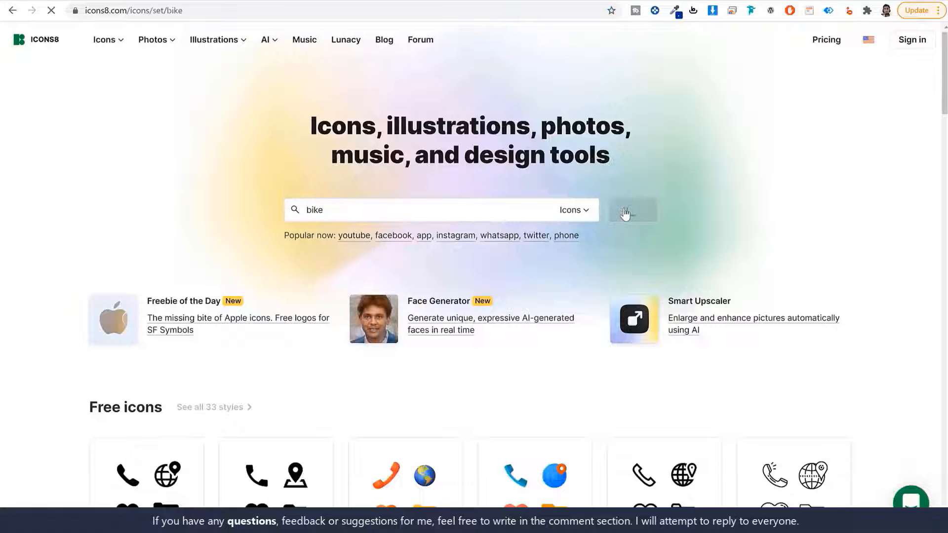
scroll(638, 306, "down", 7)
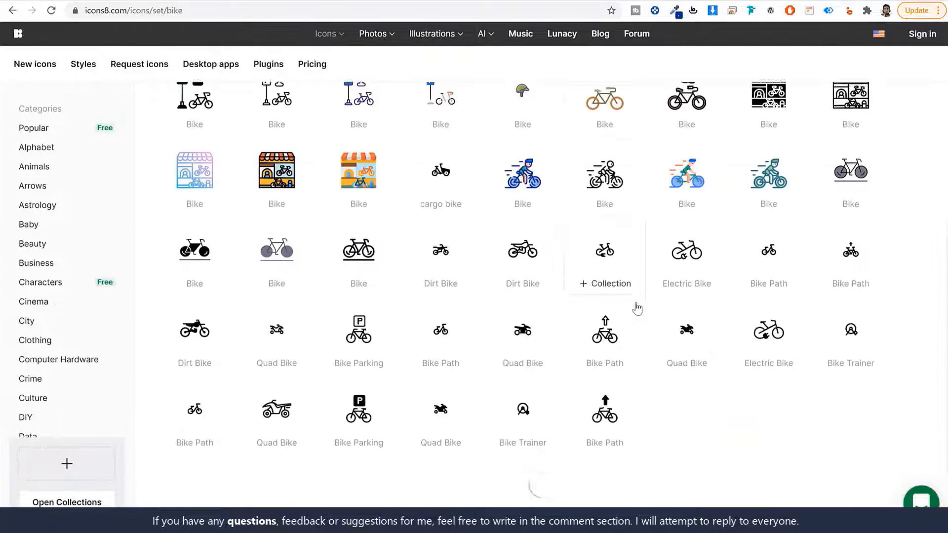
scroll(632, 335, "up", 8)
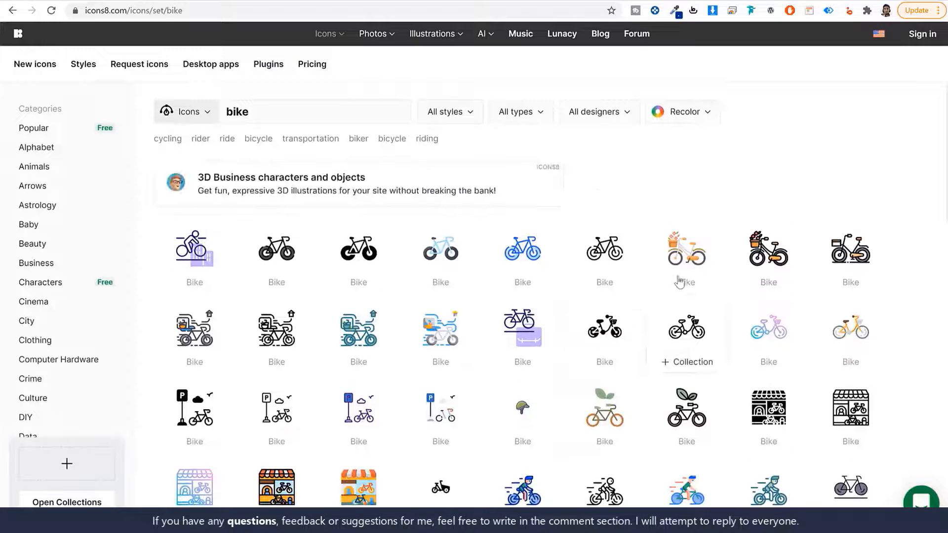
left_click(359, 252)
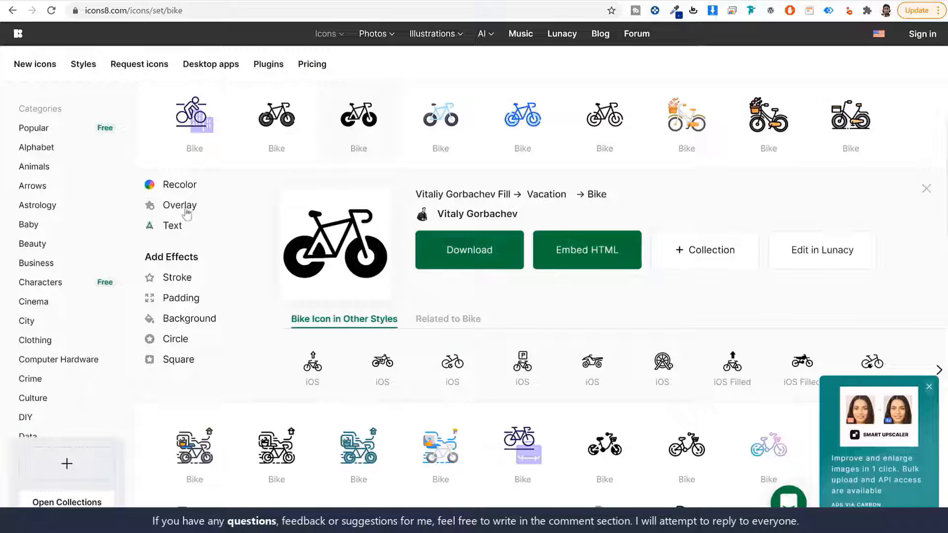
- Recolour the bike icon white, download it free as a 60px PNG, and go back to Fields Builder
left_click(182, 186)
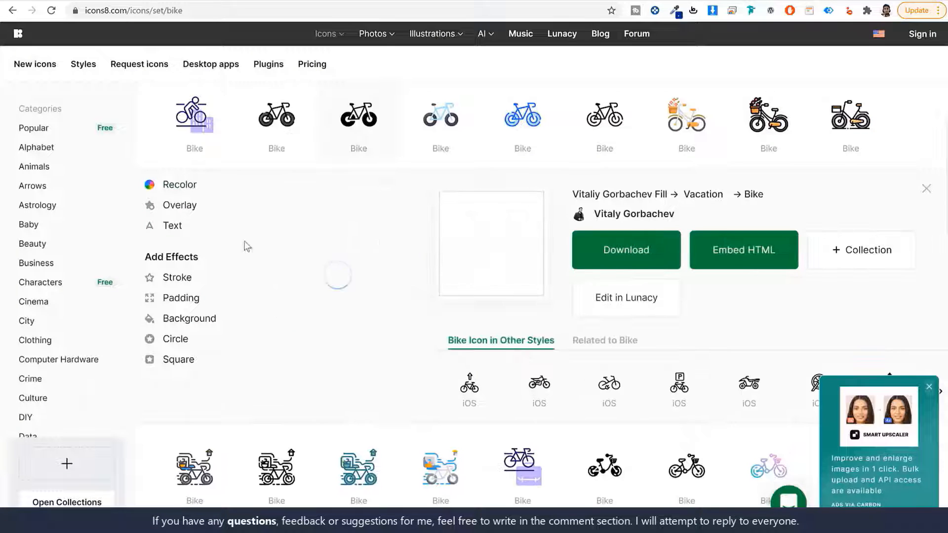
left_click(289, 239)
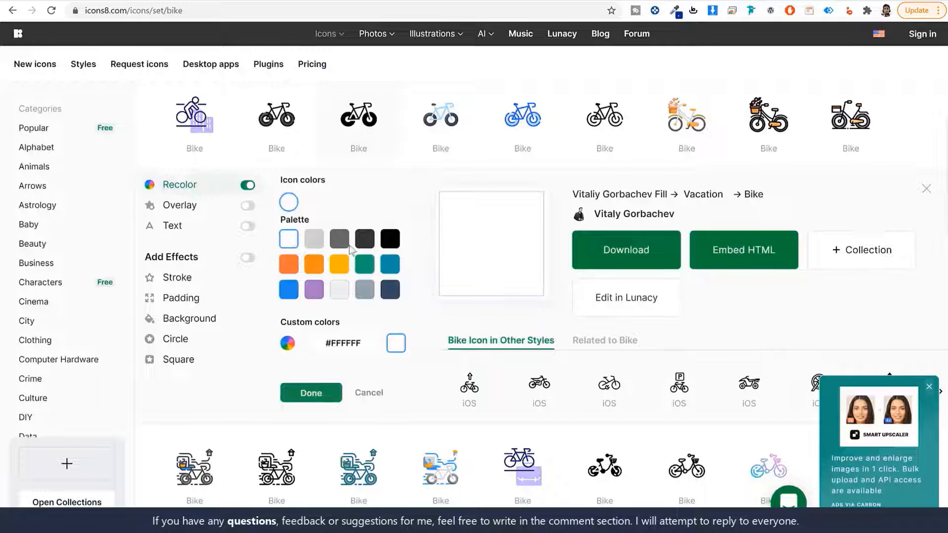
left_click(648, 253)
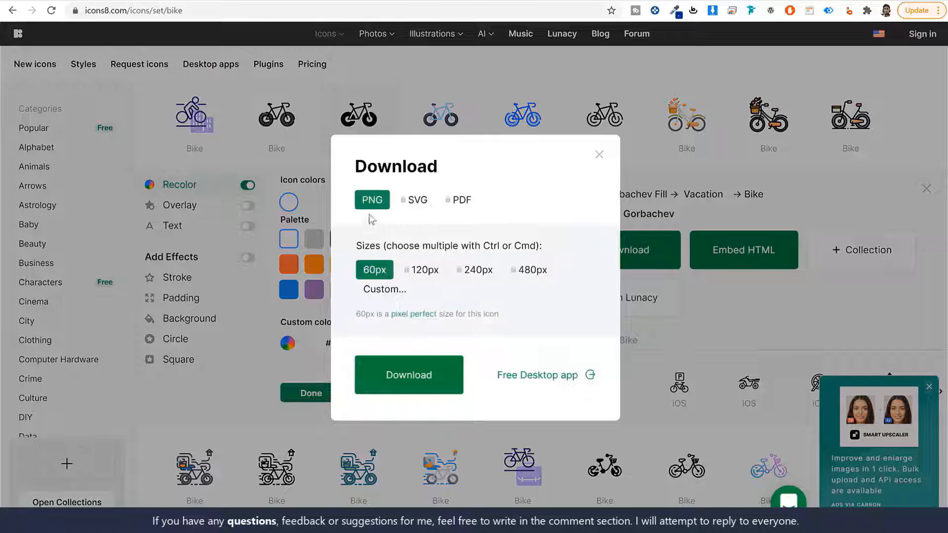
left_click(409, 375)
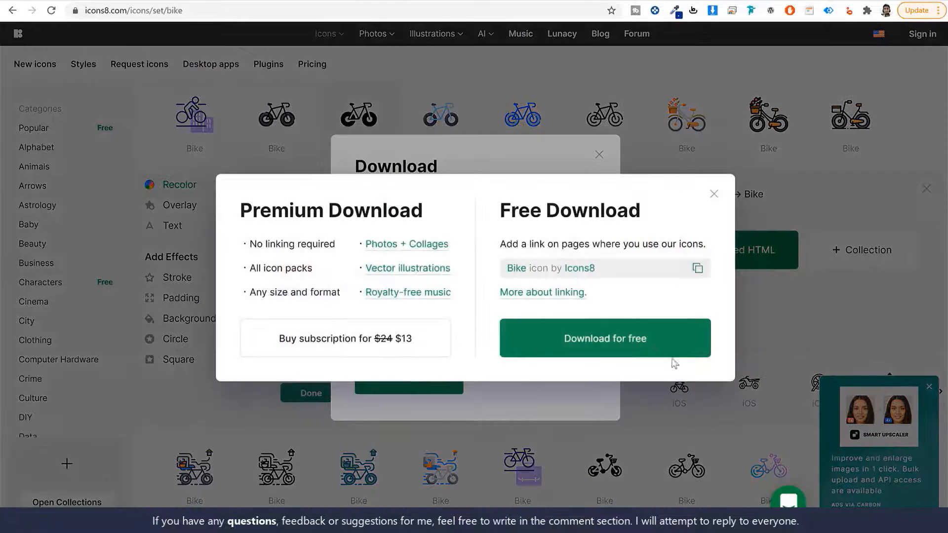
left_click(652, 344)
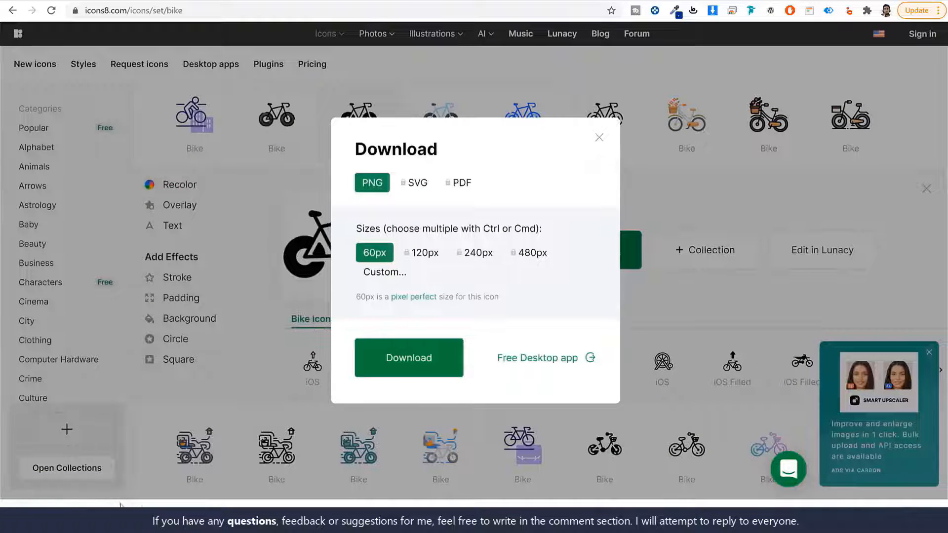
left_click(596, 138)
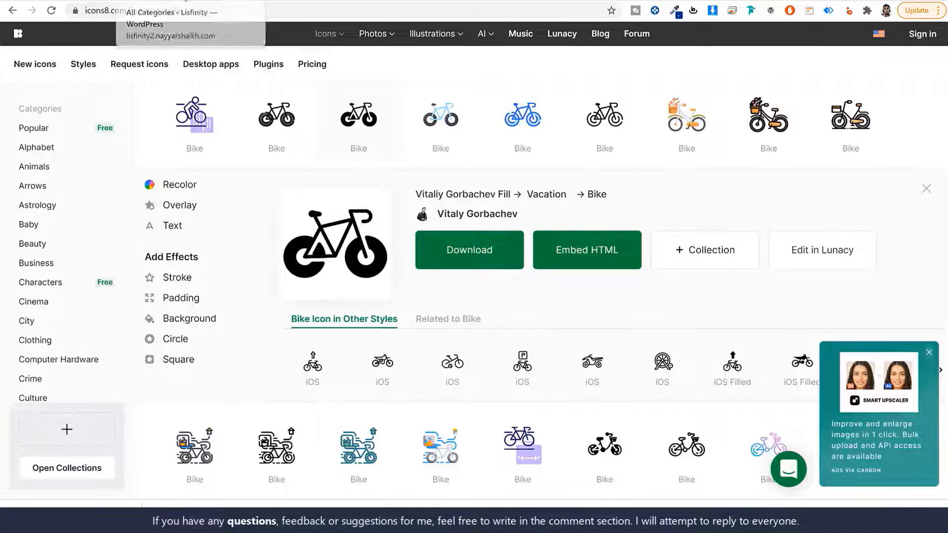
left_click(184, 1)
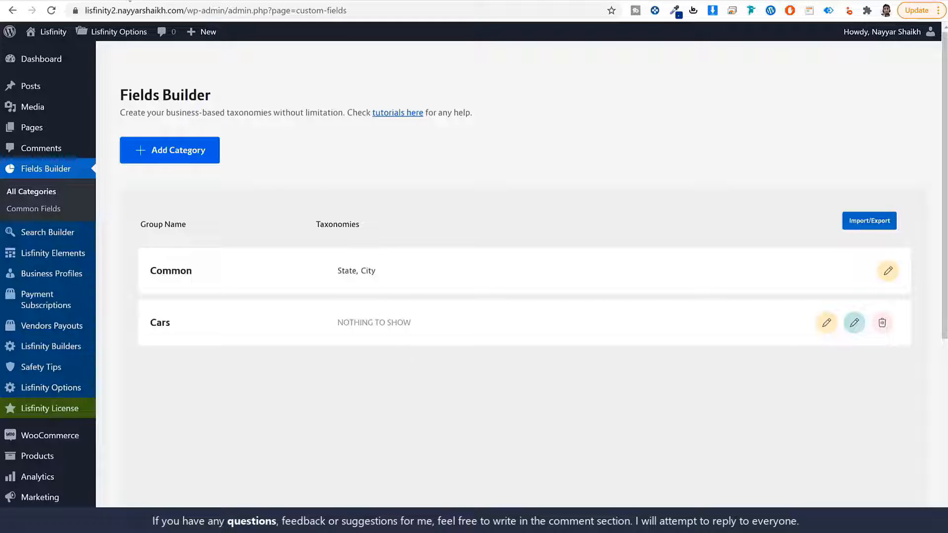
left_click(118, 1)
scroll(454, 252, "down", 15)
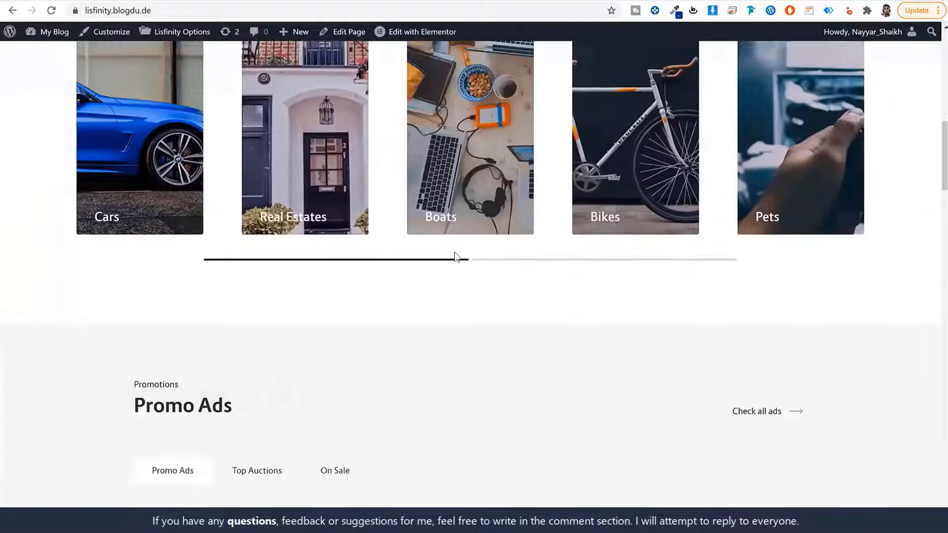
scroll(455, 258, "down", 4)
scroll(222, 278, "up", 3)
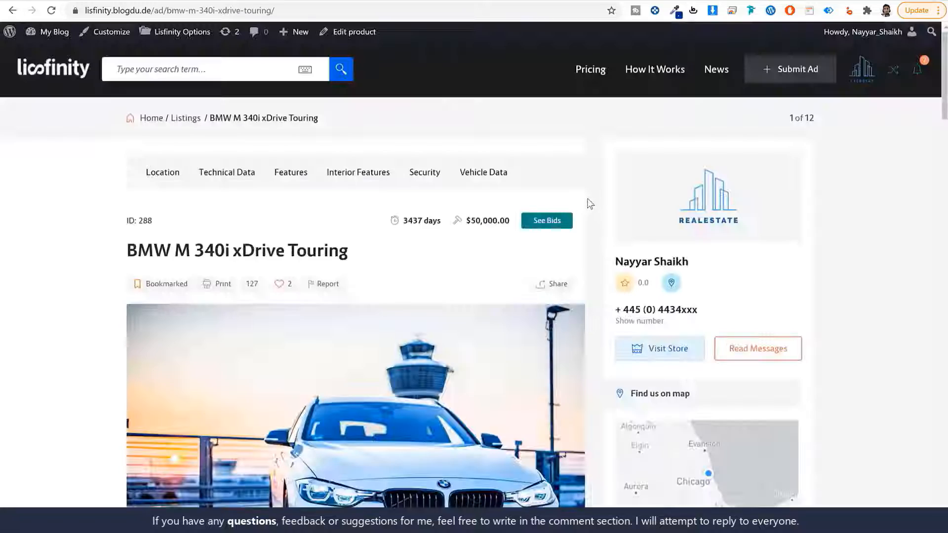
scroll(590, 200, "down", 10)
scroll(592, 196, "down", 2)
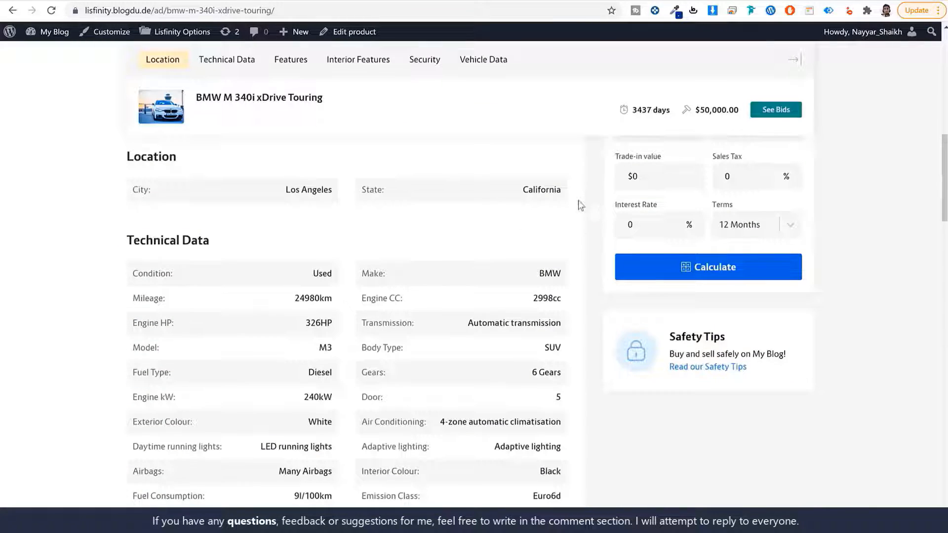
left_click_drag(176, 277, 129, 278)
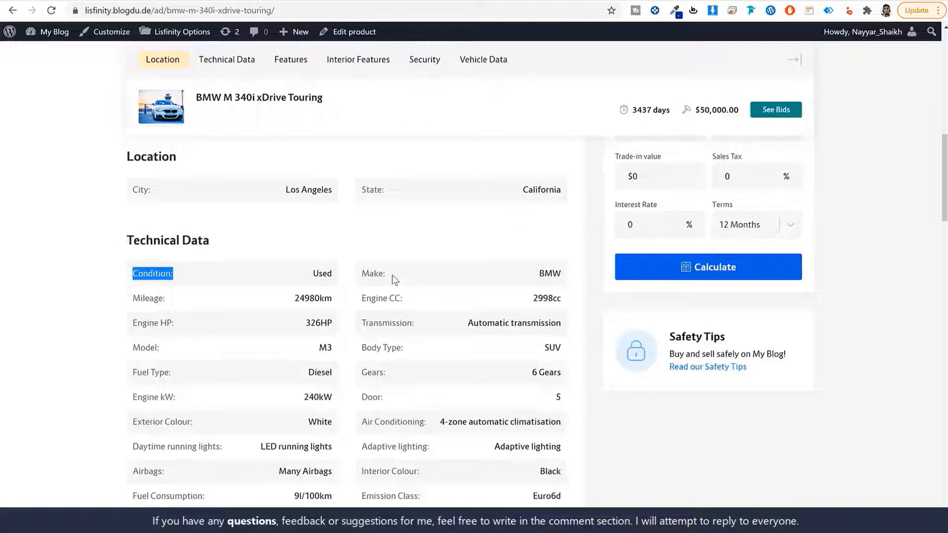
left_click_drag(395, 280, 356, 281)
left_click_drag(410, 350, 345, 352)
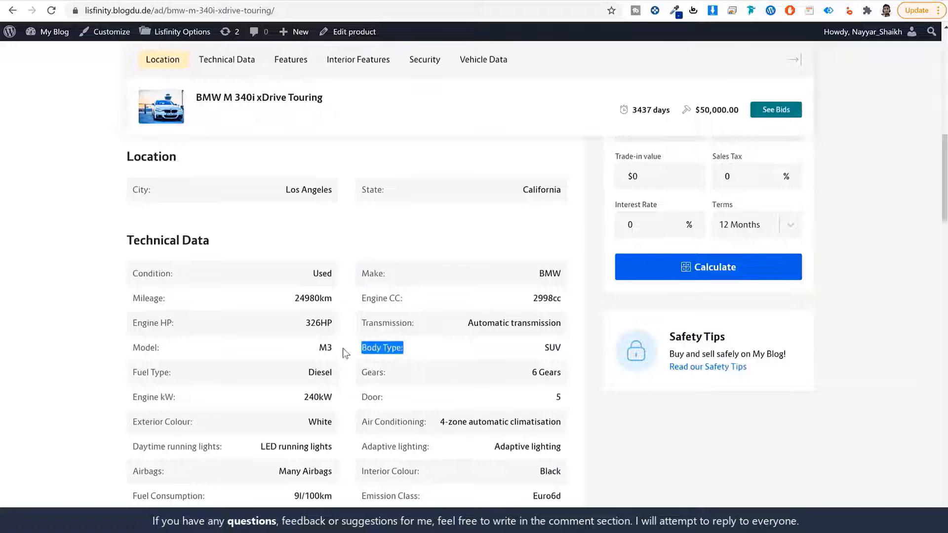
scroll(444, 358, "down", 6)
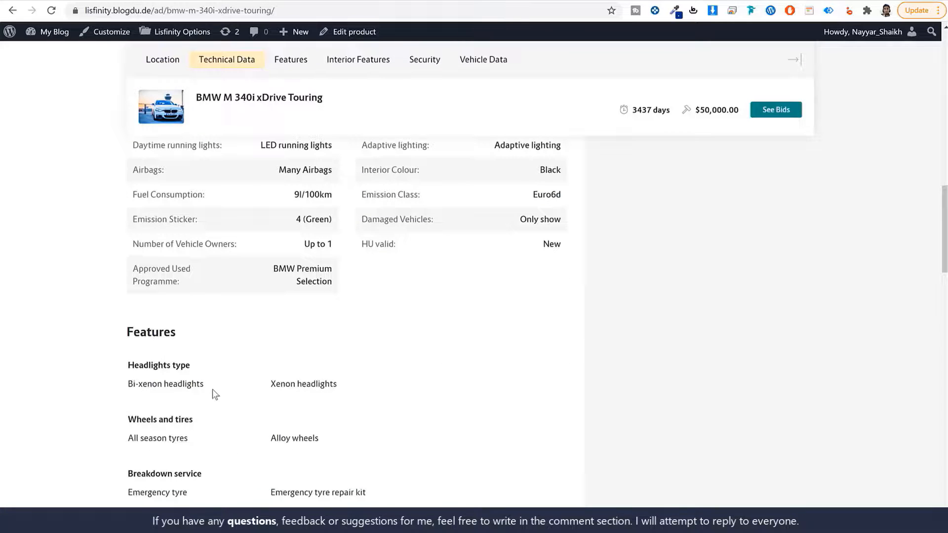
left_click_drag(192, 366, 106, 363)
left_click(249, 365)
scroll(301, 377, "up", 6)
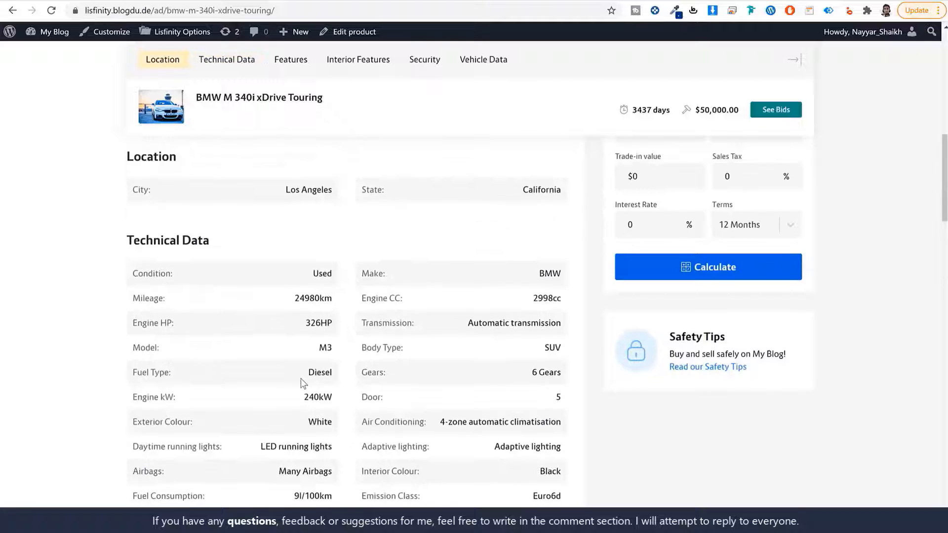
scroll(312, 348, "down", 3)
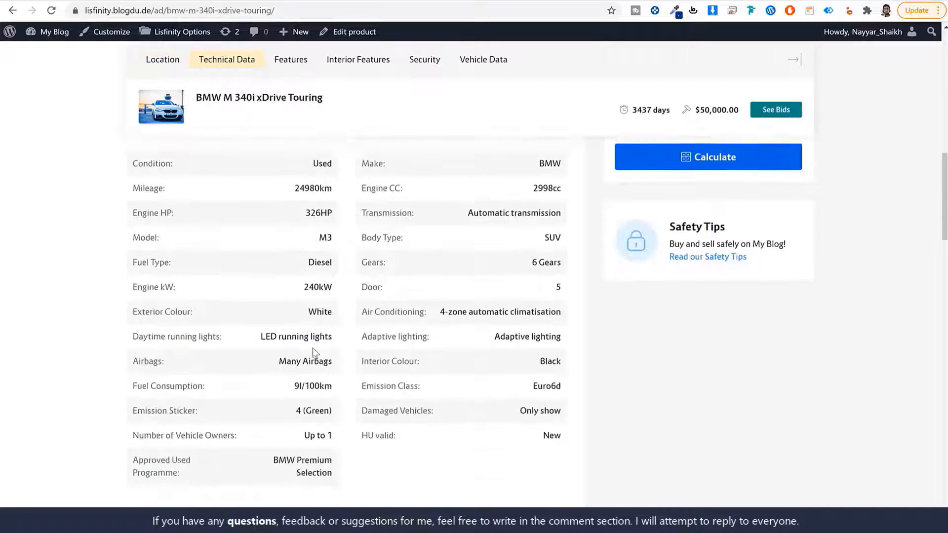
left_click(196, 1)
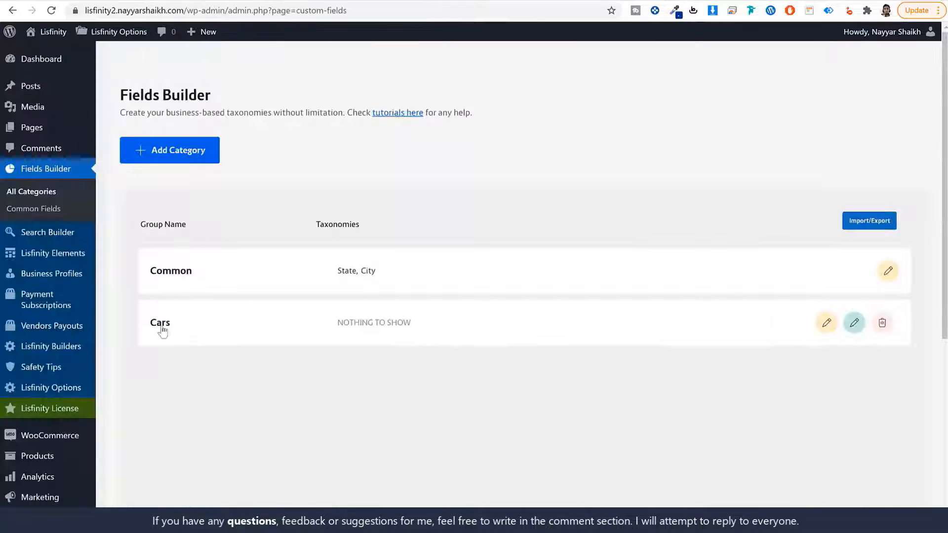
- Start a new Car taxonomy with 'Condition' as its singular name, plural name and slug
left_click(83, 1)
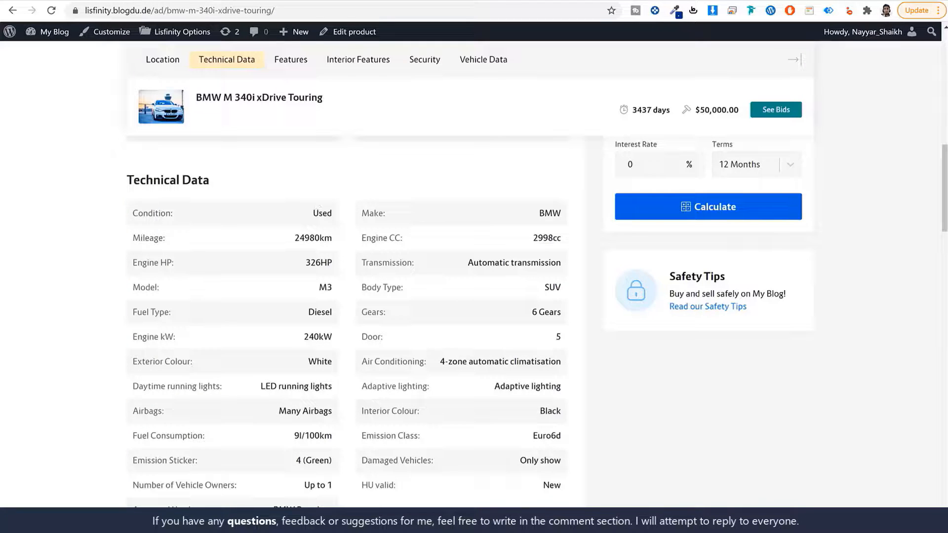
left_click(196, 1)
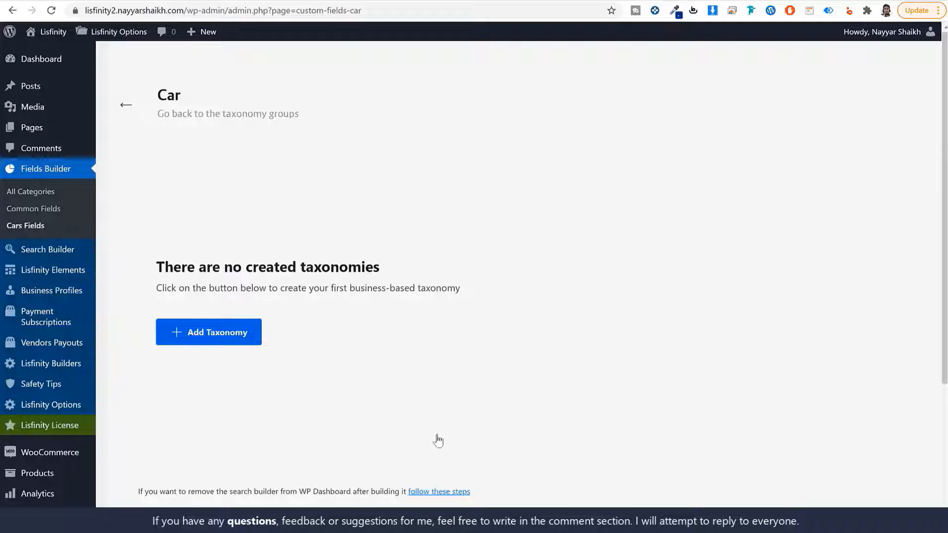
left_click(231, 338)
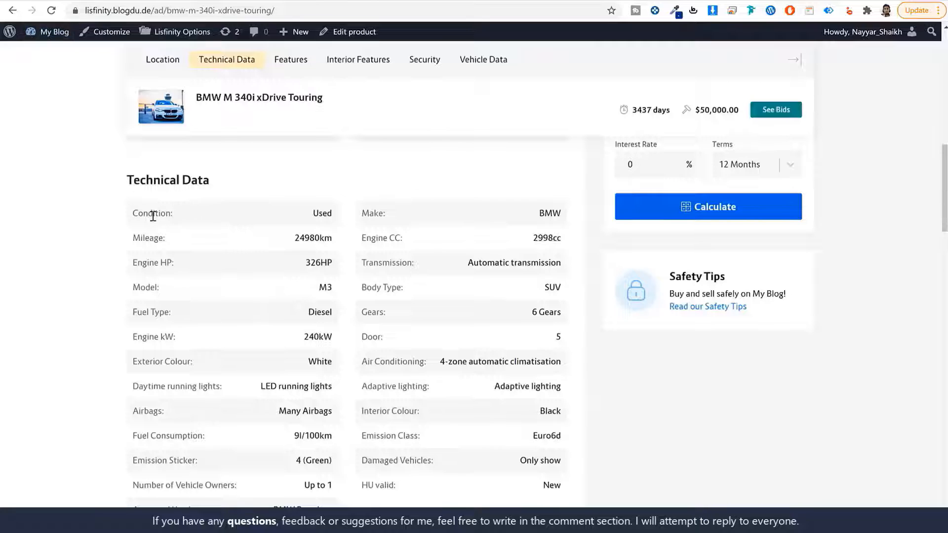
double_click(153, 216)
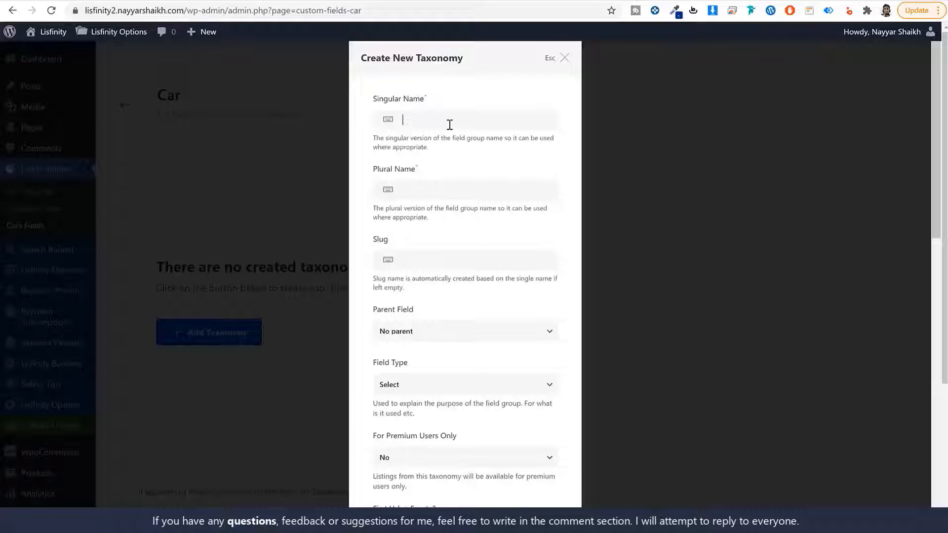
type("Condition")
type("Condition")
left_click(400, 266)
type("Condition")
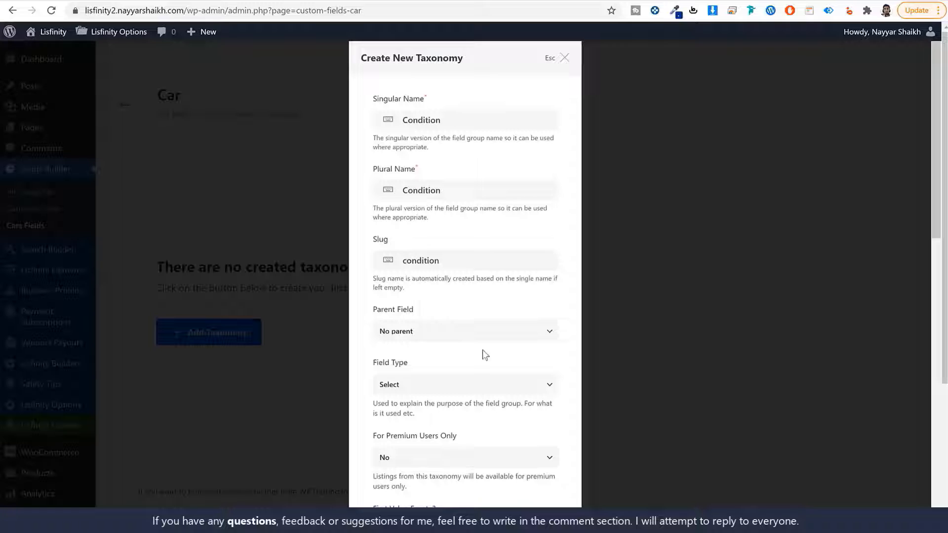
- Keep Select as the field type and add the Condition taxonomy
scroll(482, 350, "down", 1)
left_click(417, 326)
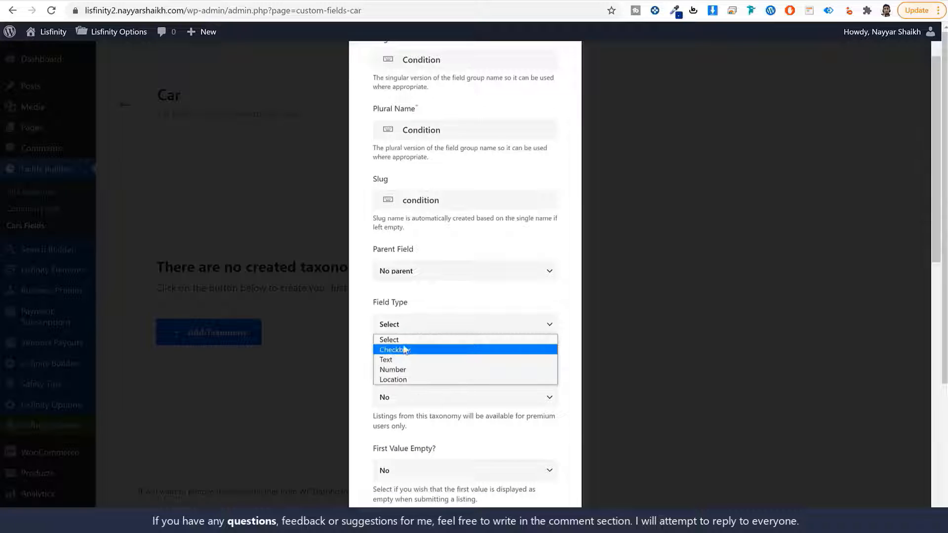
left_click(431, 340)
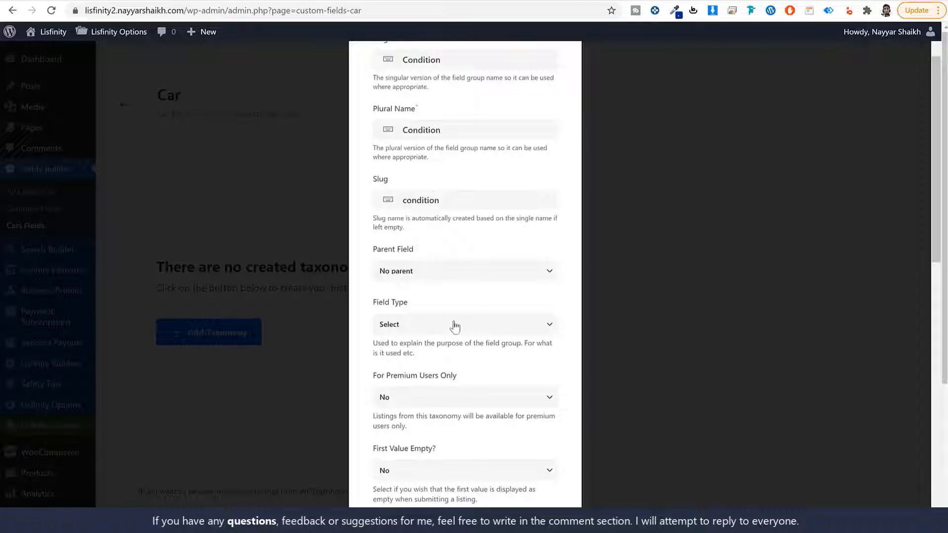
left_click(434, 325)
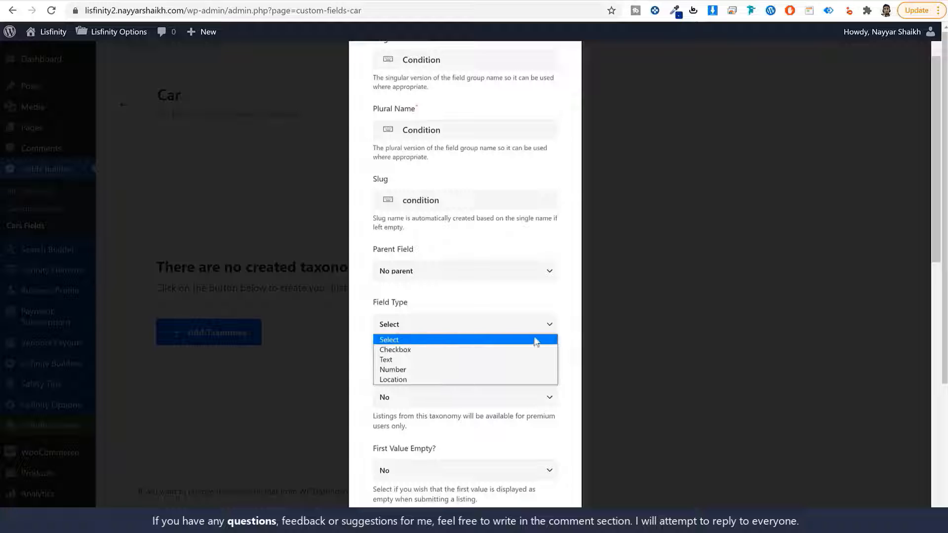
left_click(571, 339)
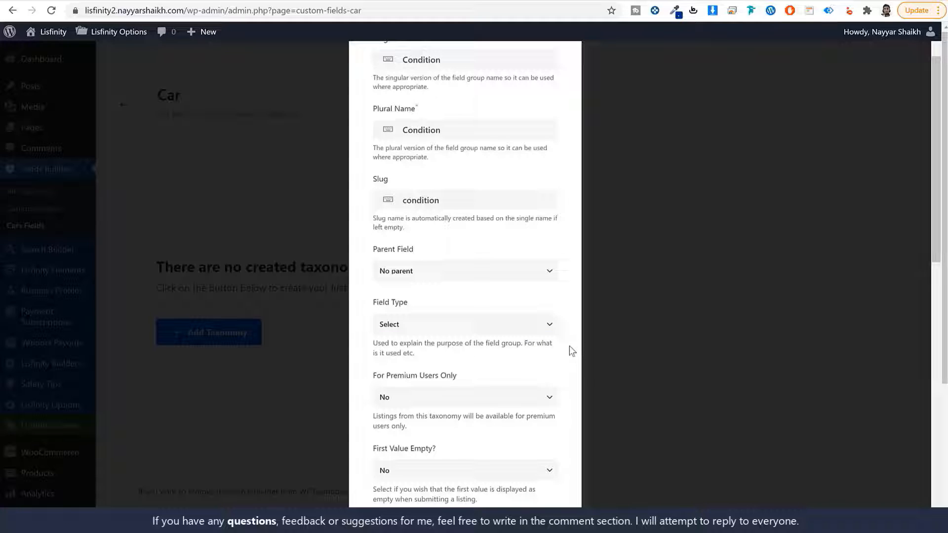
scroll(569, 345, "down", 15)
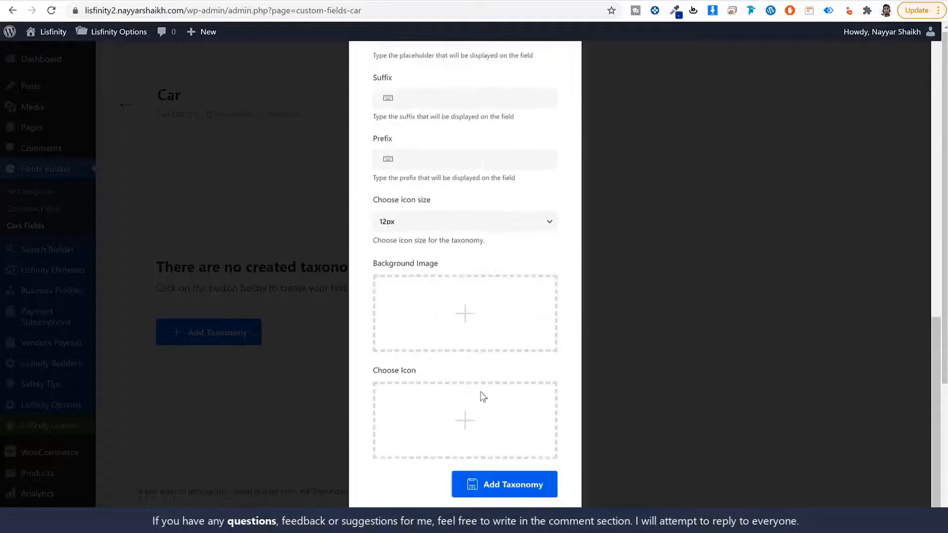
left_click(513, 491)
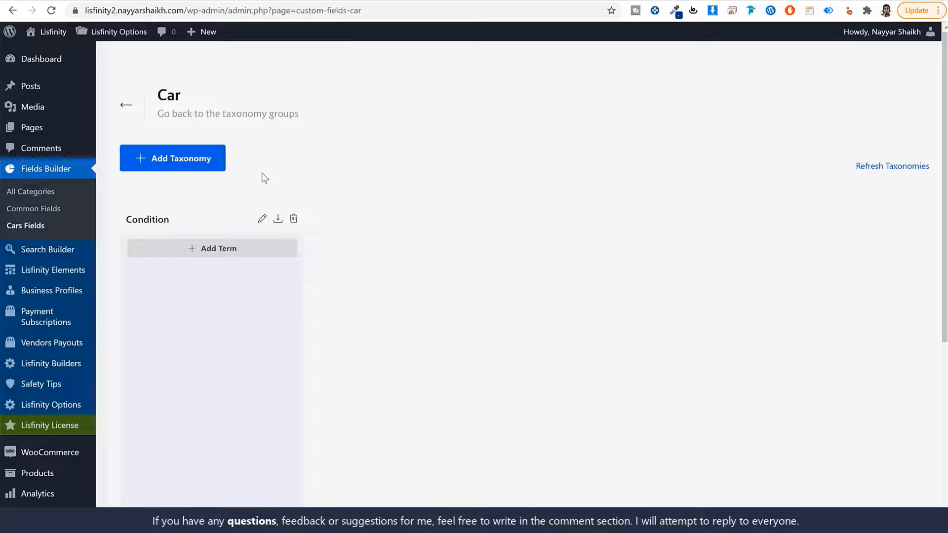
- Add and save 'New' as the first Condition term
left_click(217, 249)
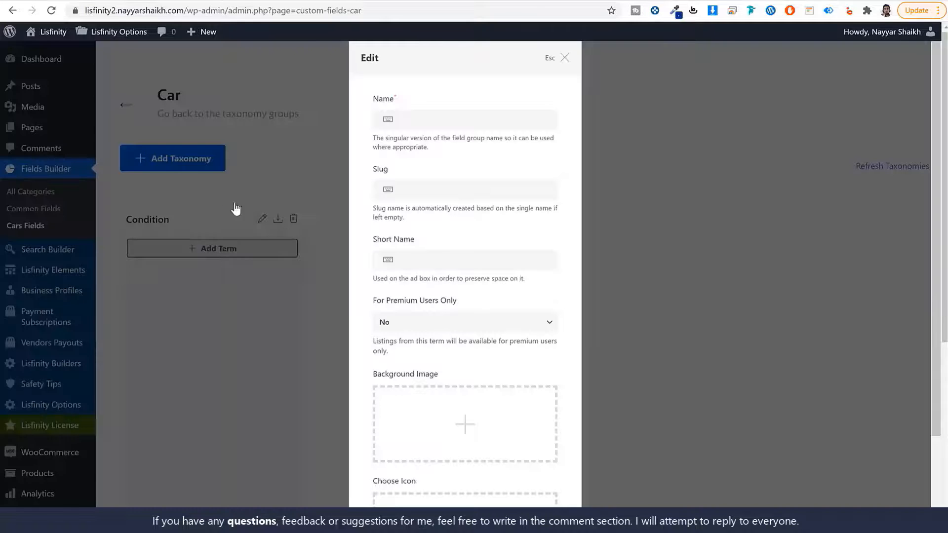
left_click(443, 117)
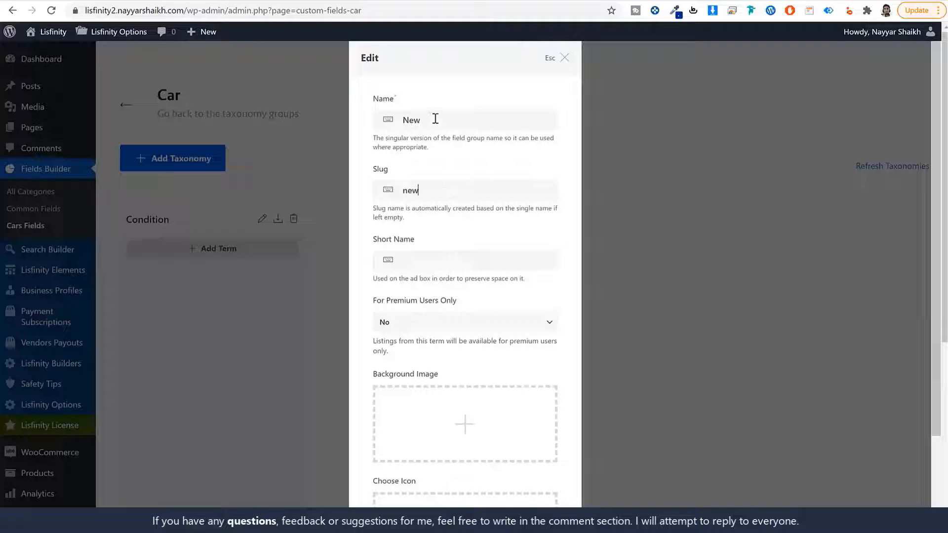
double_click(434, 119)
scroll(501, 295, "down", 3)
left_click(518, 483)
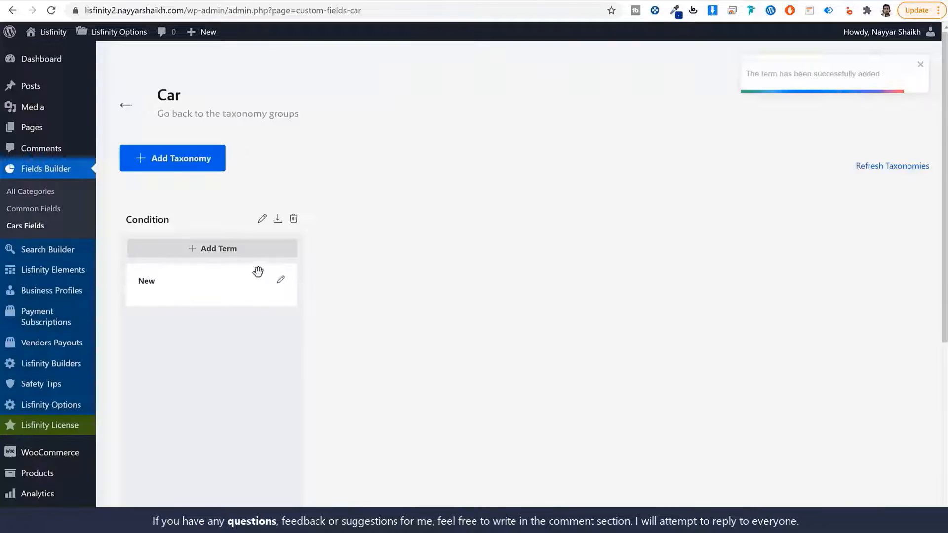
- Add and save 'Used' as the second Condition term, then copy the listing's Make label
left_click(239, 251)
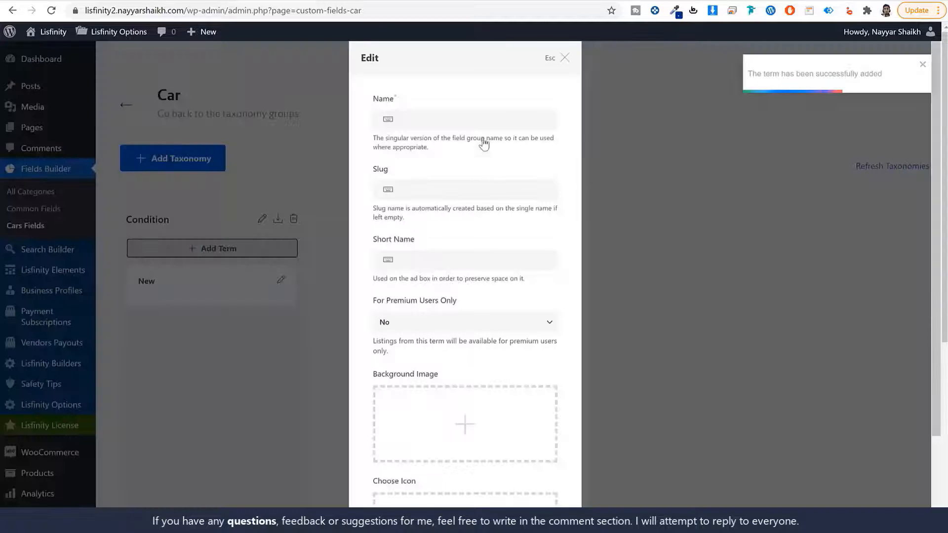
type("Used")
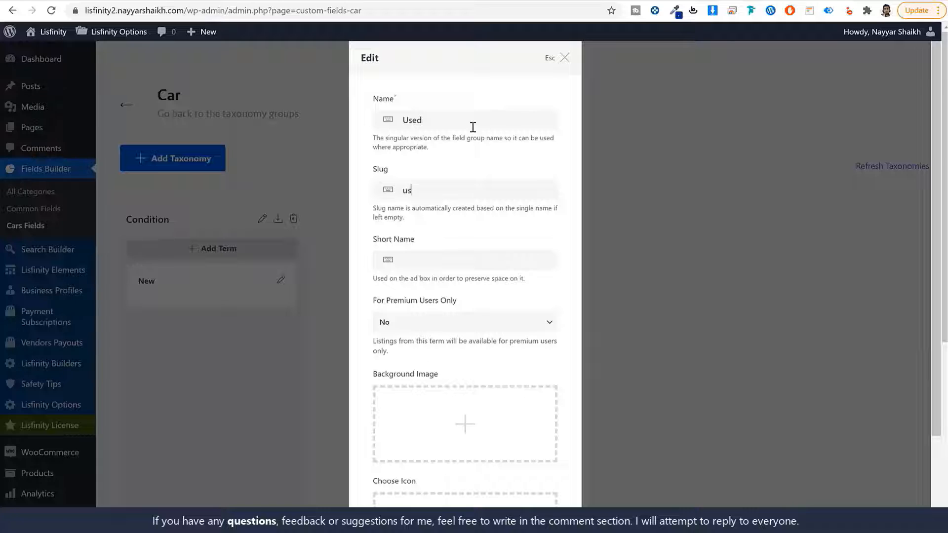
scroll(522, 364, "down", 5)
left_click(524, 483)
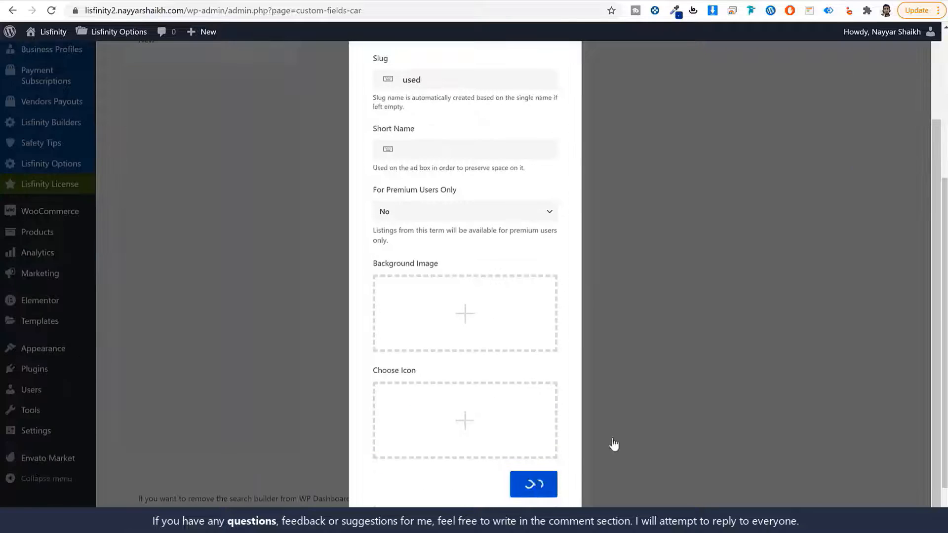
scroll(197, 289, "up", 5)
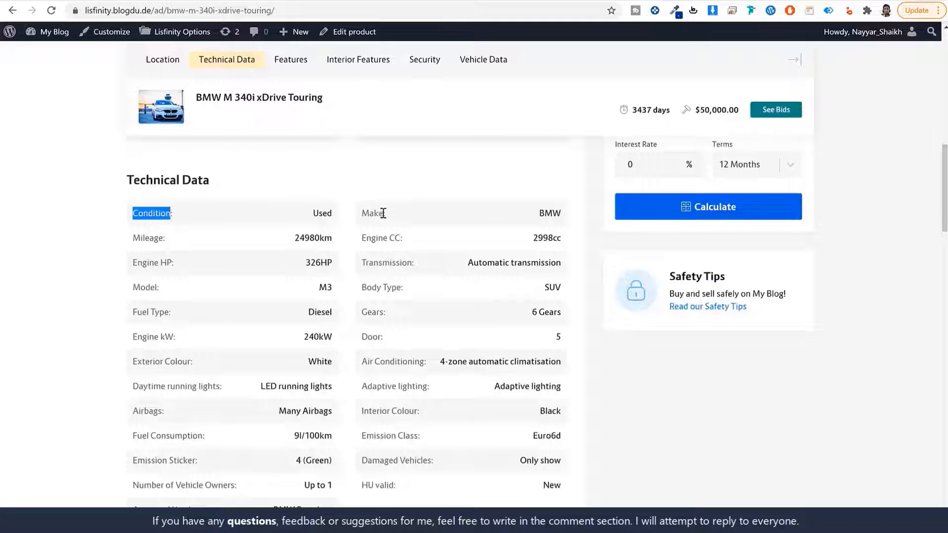
double_click(381, 213)
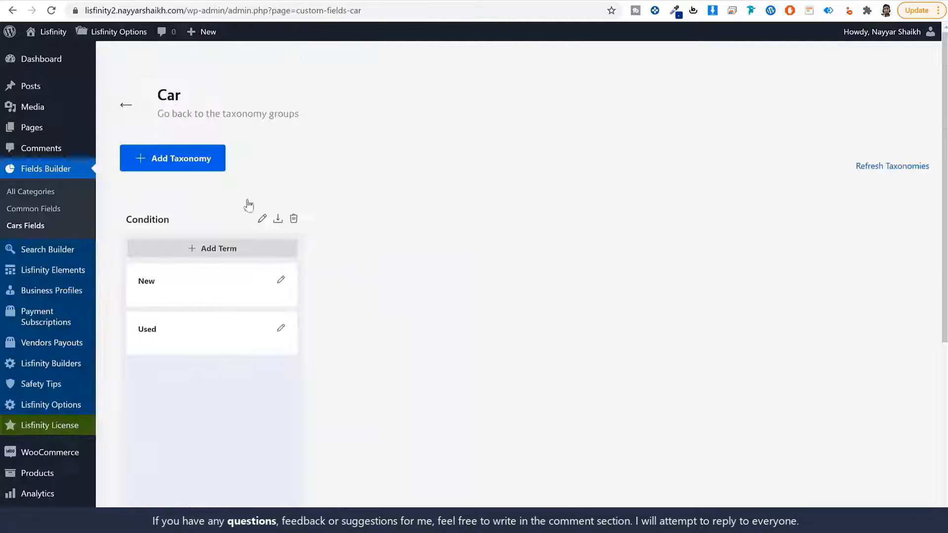
left_click(190, 158)
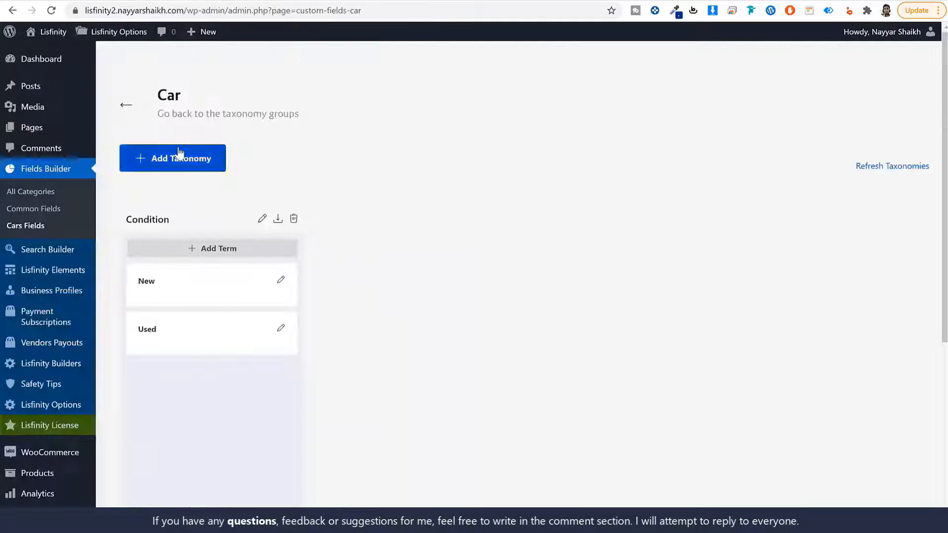
- Create the Makes taxonomy with plural name Makes and slug make
left_click(403, 190)
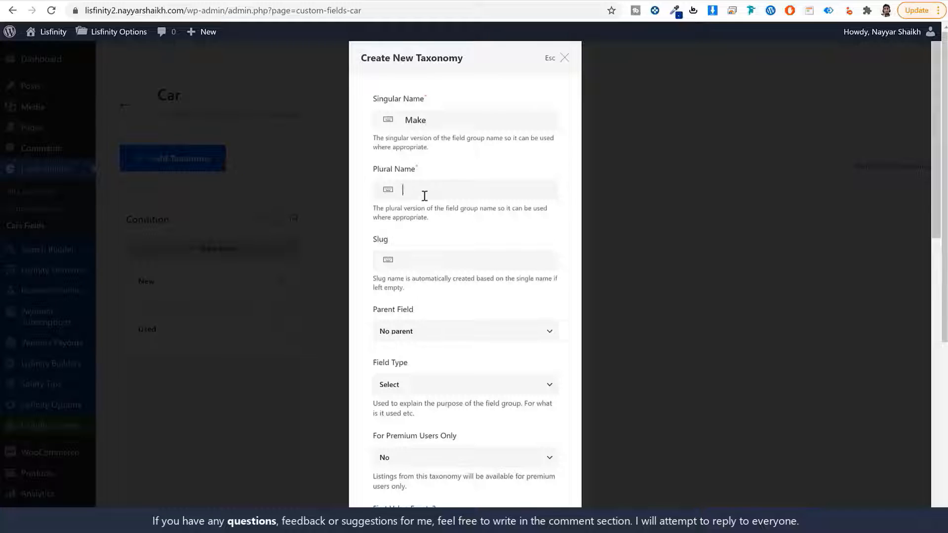
type("Makes")
key("Tab")
type("makew")
key("BackSpace")
key("BackSpace")
scroll(510, 311, "down", 15)
left_click(508, 485)
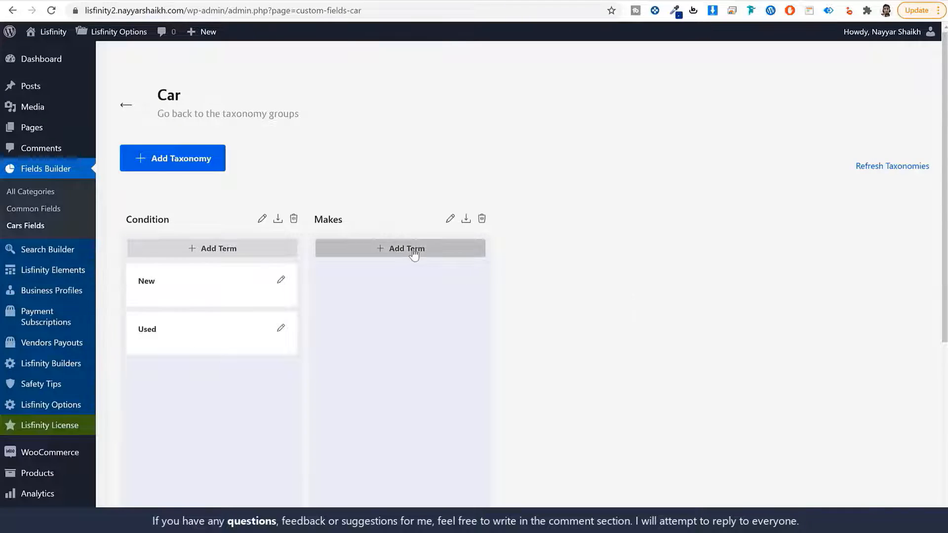
- Add the terms BMW and Tesla under Makes
left_click(414, 254)
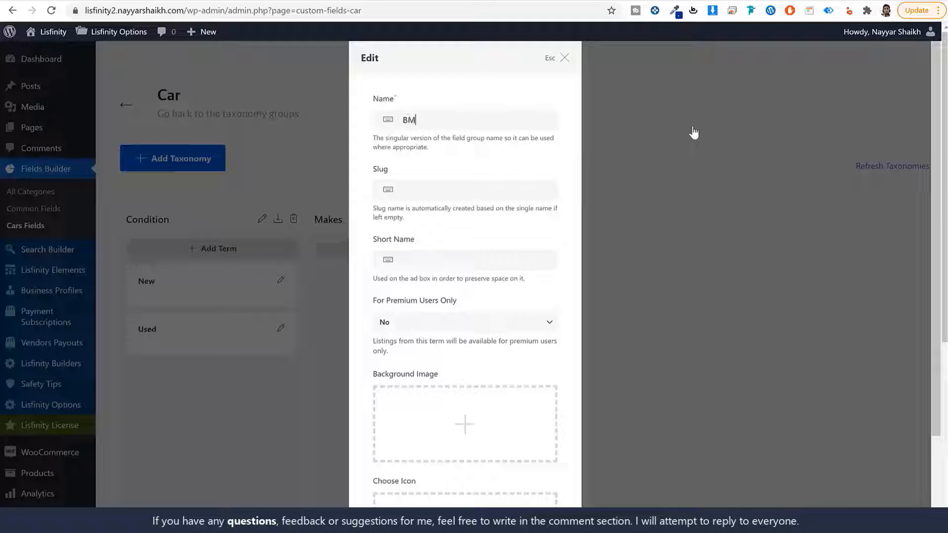
type("BMW")
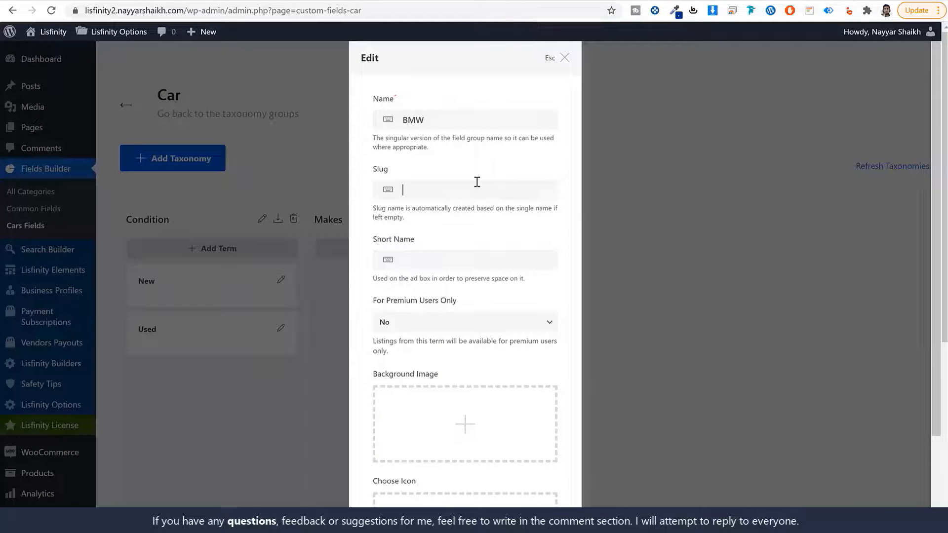
type("v")
scroll(493, 242, "down", 3)
left_click(546, 493)
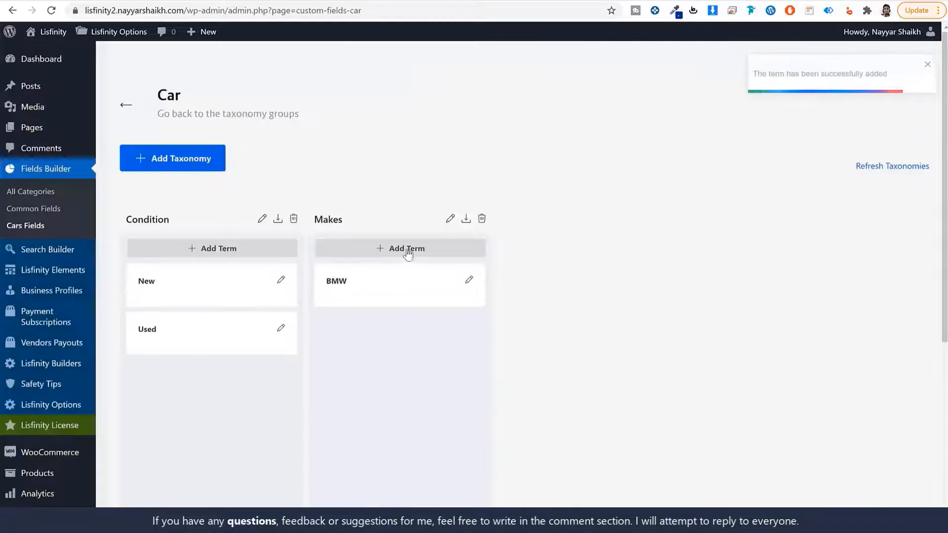
left_click(402, 247)
left_click(442, 119)
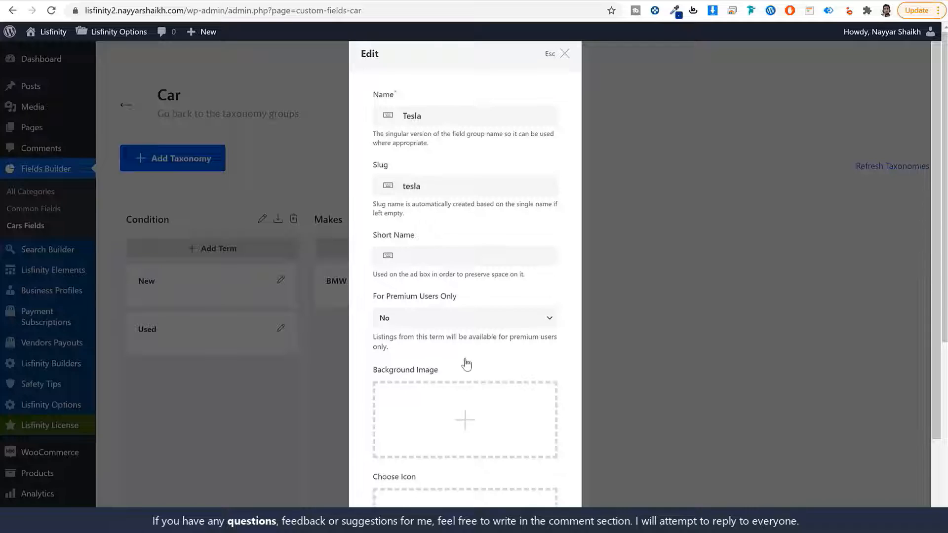
scroll(463, 364, "down", 5)
left_click(523, 482)
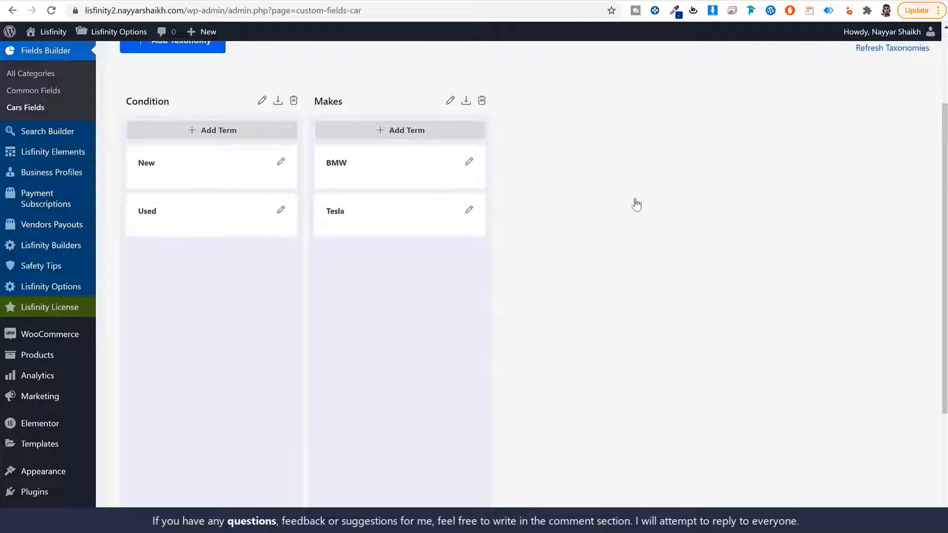
scroll(633, 205, "up", 2)
scroll(645, 232, "down", 1)
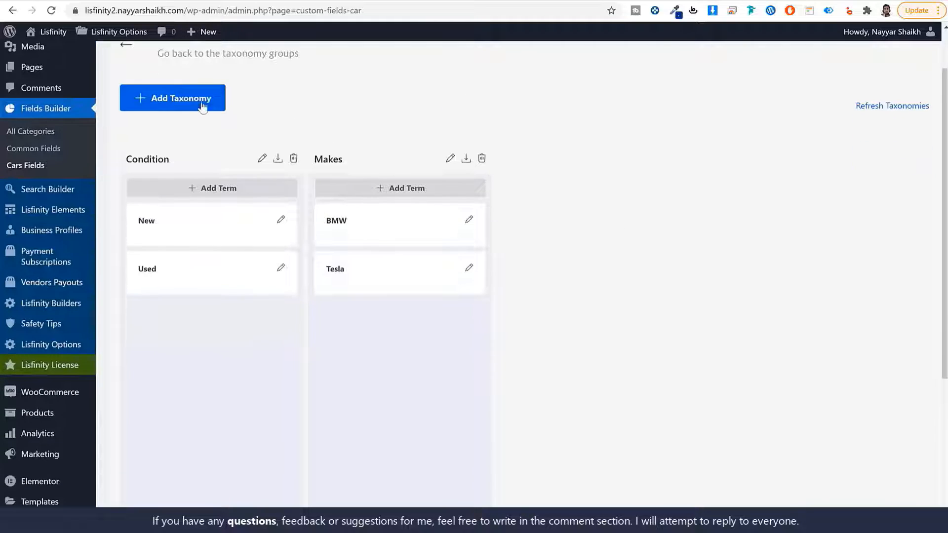
- Begin a Model taxonomy (Models, slug model) with Make as its parent field
left_click(194, 107)
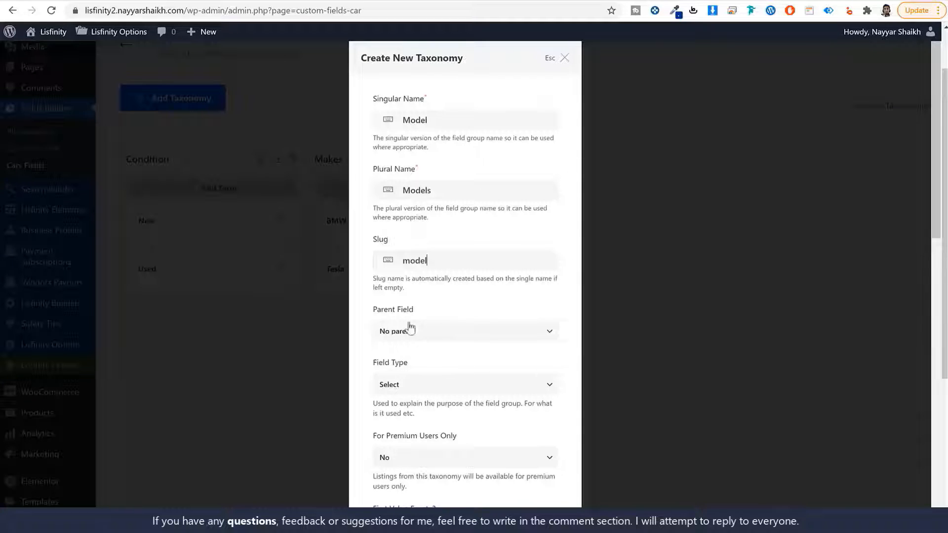
scroll(431, 323, "down", 3)
left_click(430, 211)
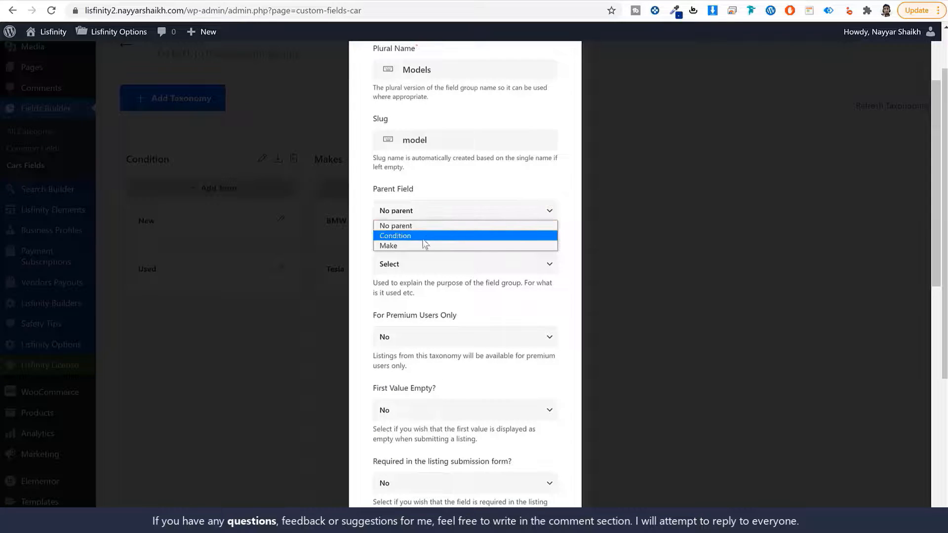
left_click(424, 244)
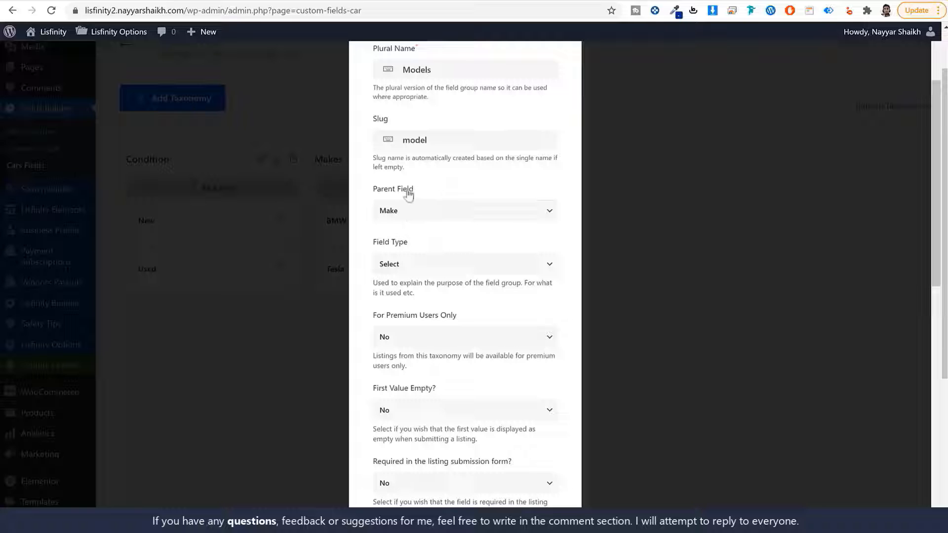
- Submit the Models taxonomy form so Models, with parent field Make, joins Cars Fields
scroll(439, 203, "up", 3)
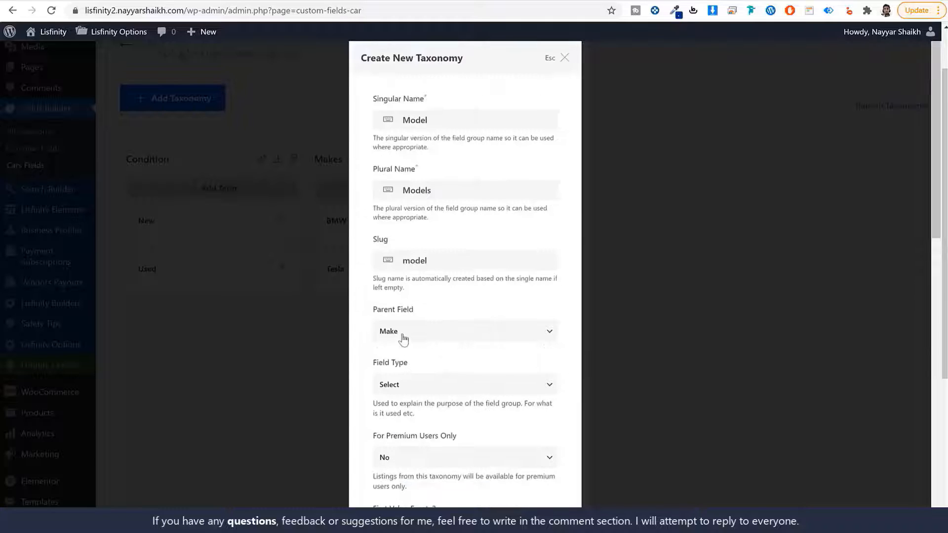
scroll(477, 373, "down", 13)
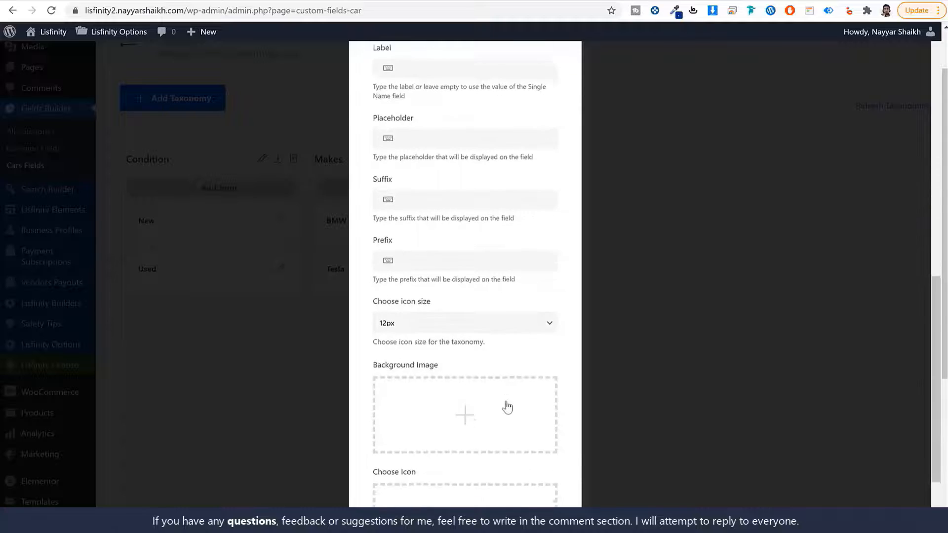
left_click(527, 486)
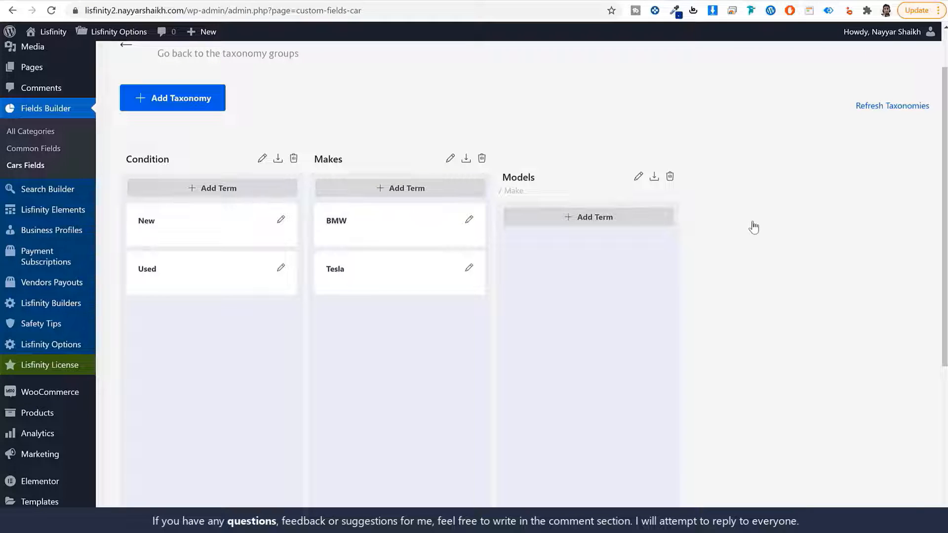
- Add the Models term Model Y with Tesla as its parent
left_click(584, 223)
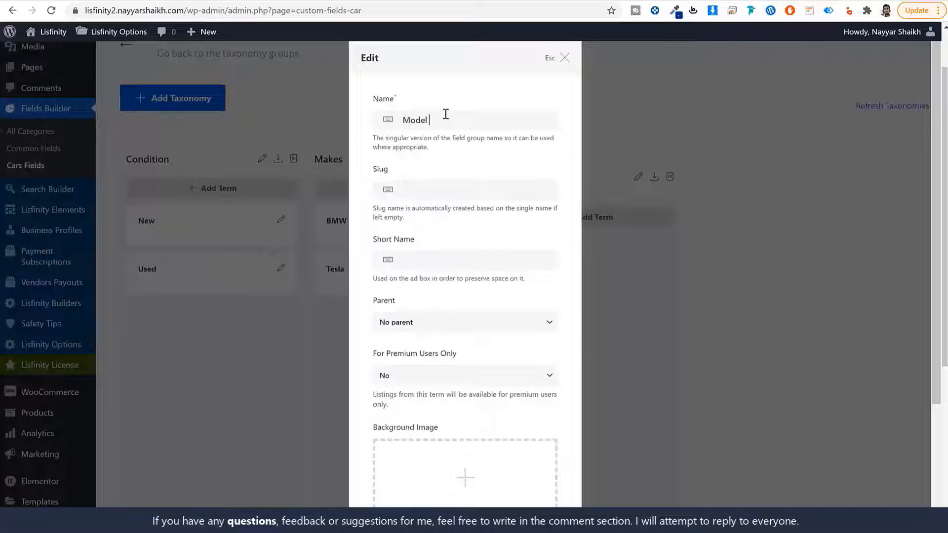
left_click(440, 192)
scroll(511, 257, "down", 3)
left_click(410, 158)
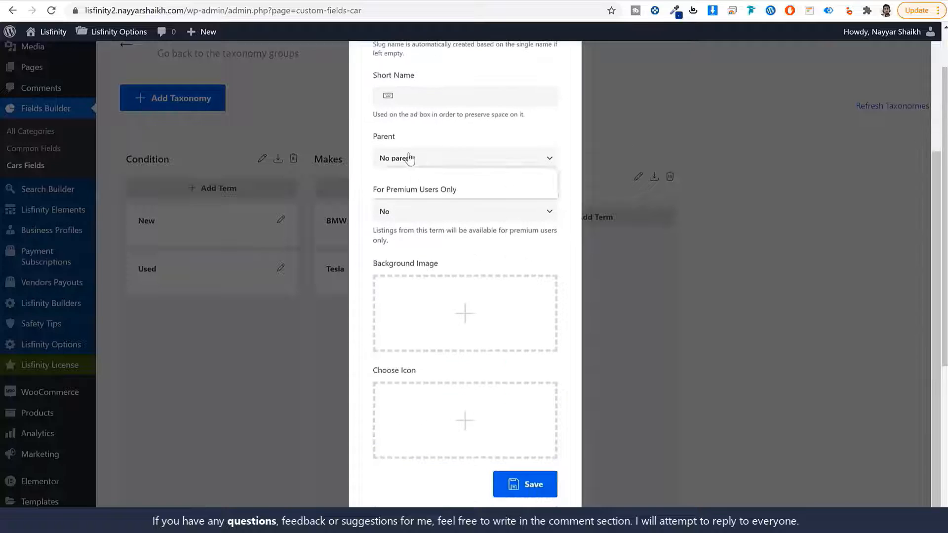
left_click(412, 193)
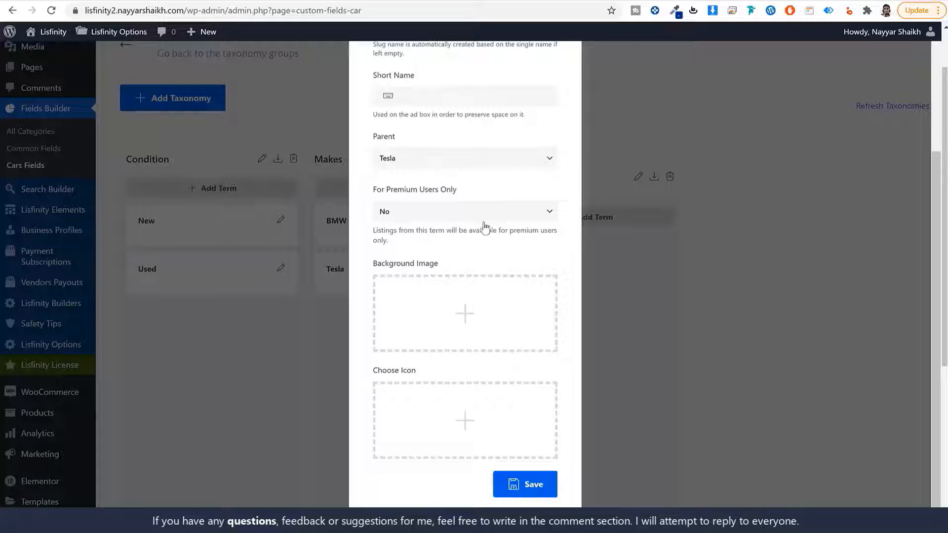
scroll(485, 227, "up", 3)
left_click(414, 322)
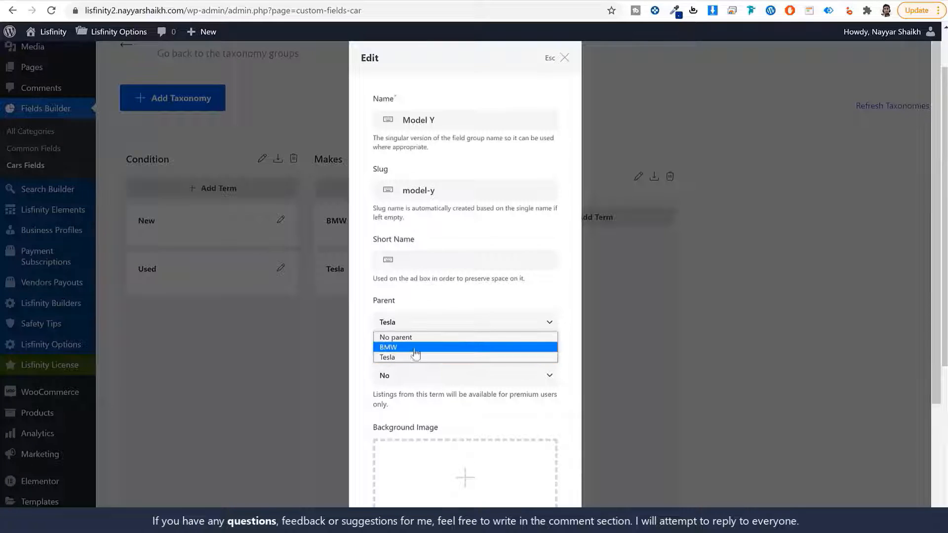
left_click(415, 349)
left_click(429, 322)
left_click(423, 357)
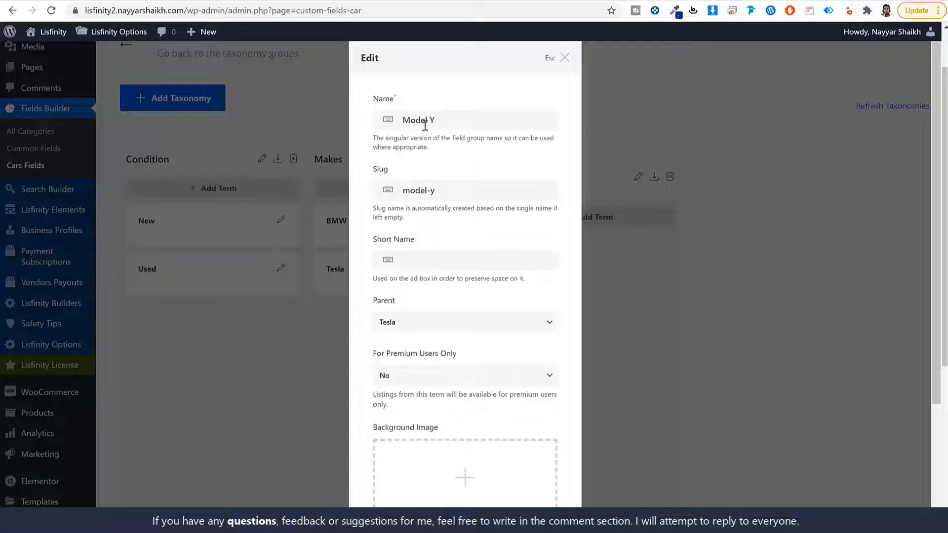
scroll(484, 360, "down", 3)
left_click(522, 482)
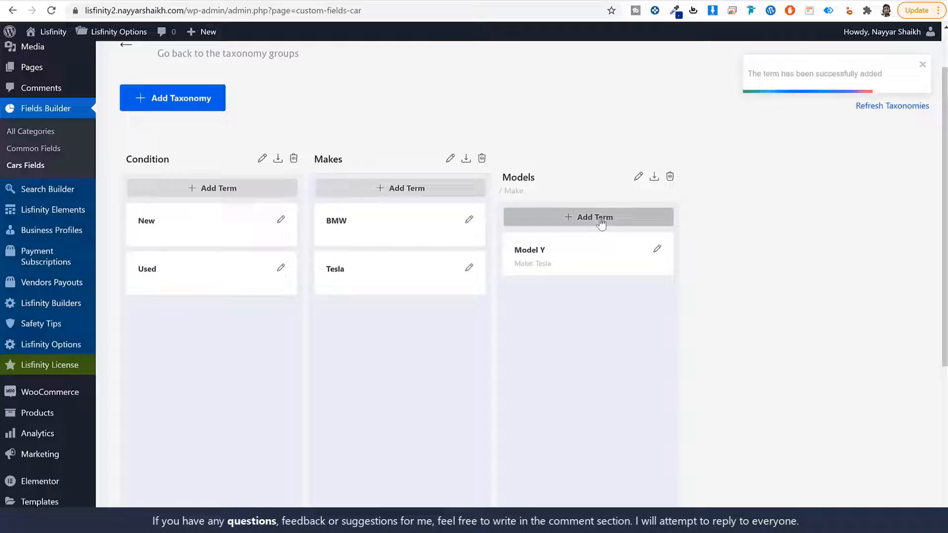
- Add the Models term X5 with BMW as its parent
left_click(599, 220)
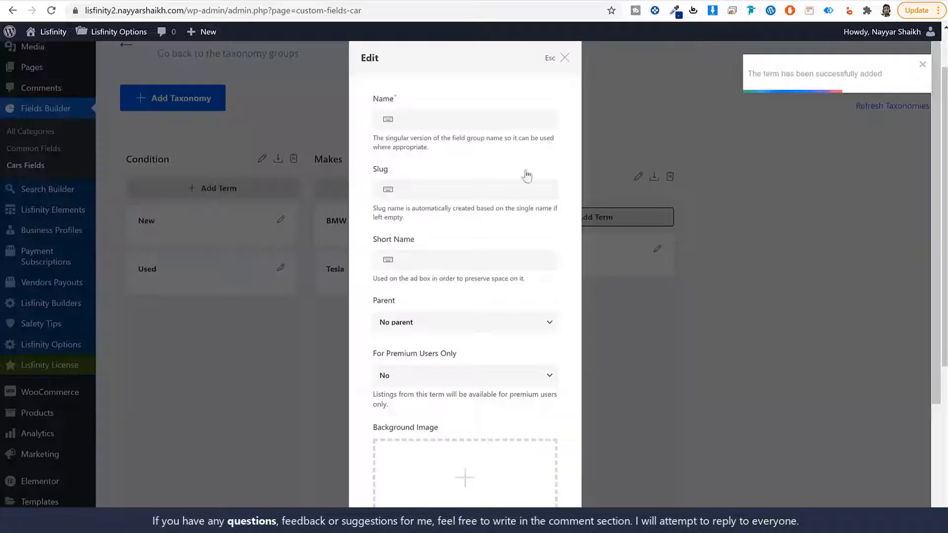
left_click(457, 121)
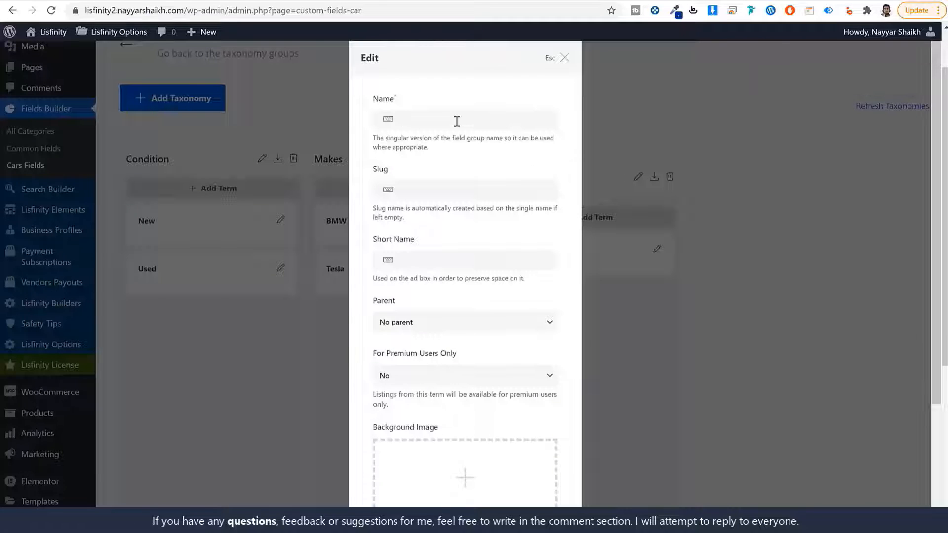
key("Tab")
left_click(449, 330)
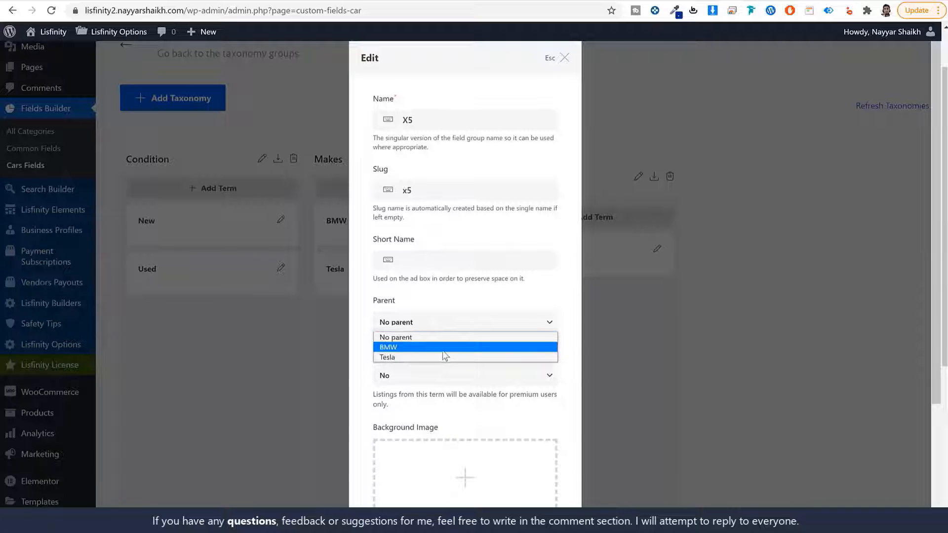
left_click(444, 347)
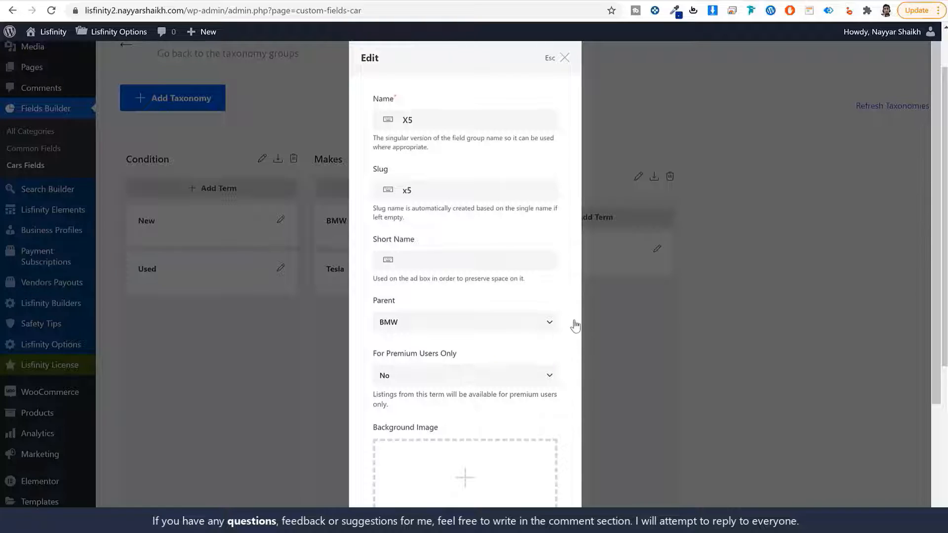
scroll(573, 348, "down", 2)
scroll(573, 347, "down", 1)
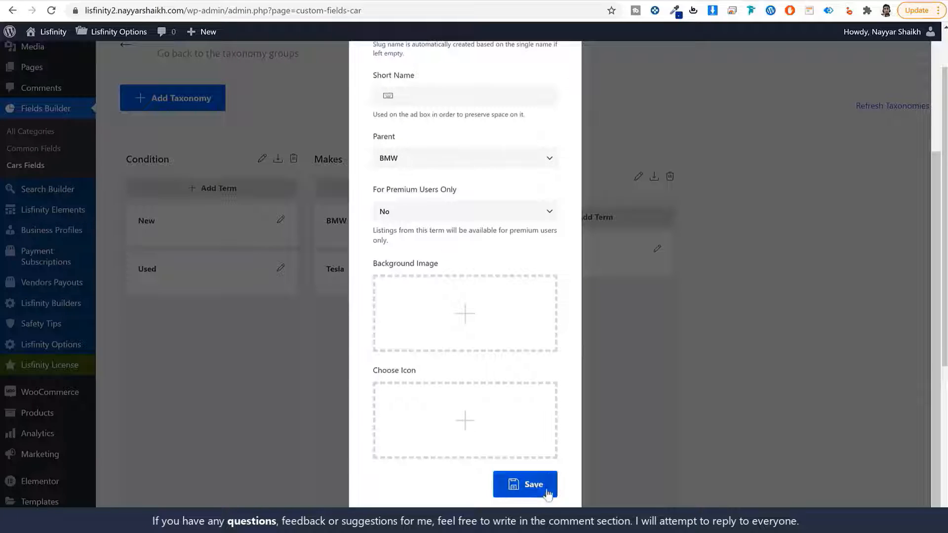
left_click(531, 484)
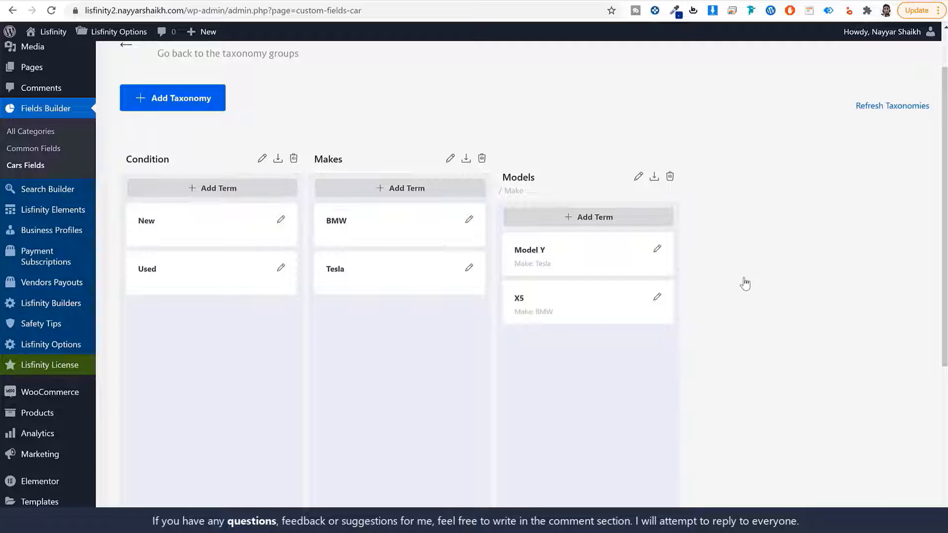
- Start a new taxonomy and copy the Body Type label from the BMW listing's Technical Data
left_click(203, 100)
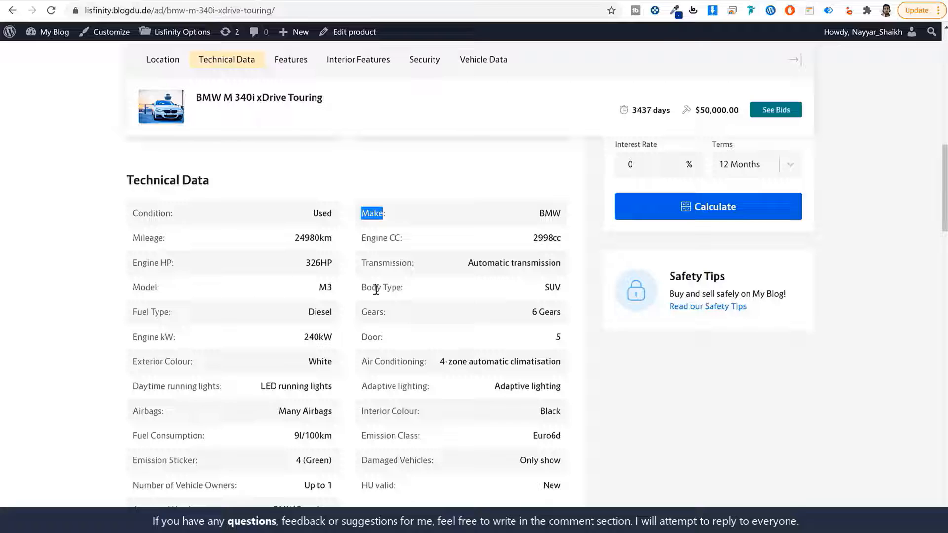
left_click_drag(403, 290, 359, 292)
key("ctrl+c")
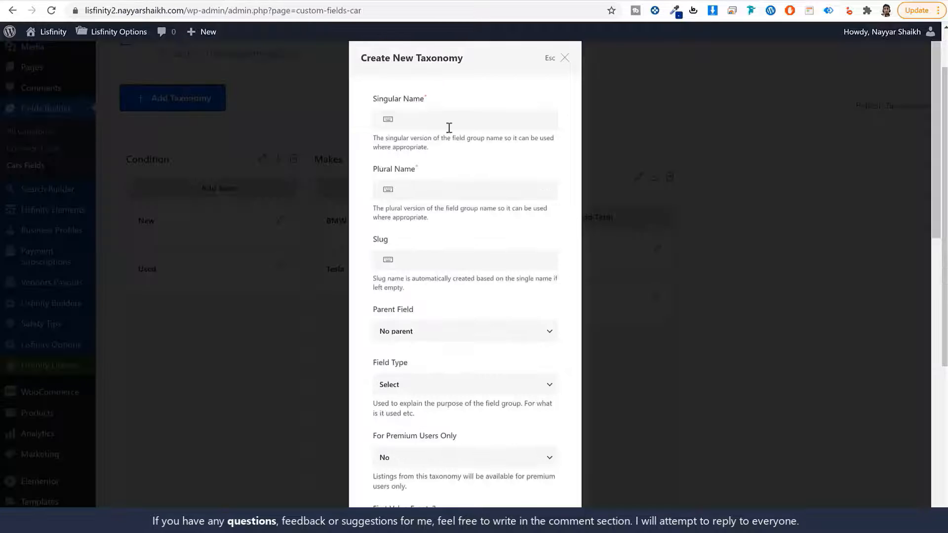
- Create the Body Type taxonomy with plural Body Types and slug body-type
left_click(449, 128)
key("ctrl+v")
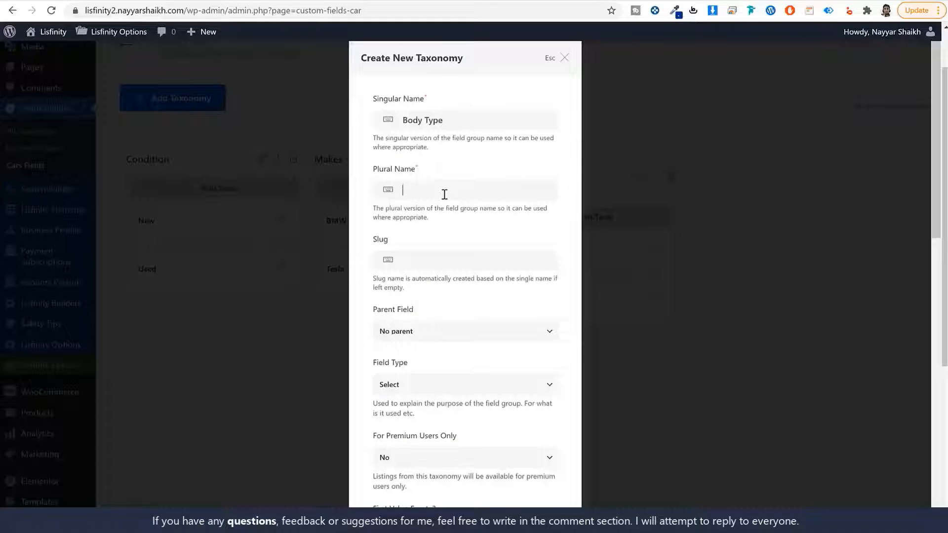
left_click(444, 194)
key("ctrl+v")
left_click(452, 258)
key("ctrl+v")
left_click_drag(404, 260, 389, 266)
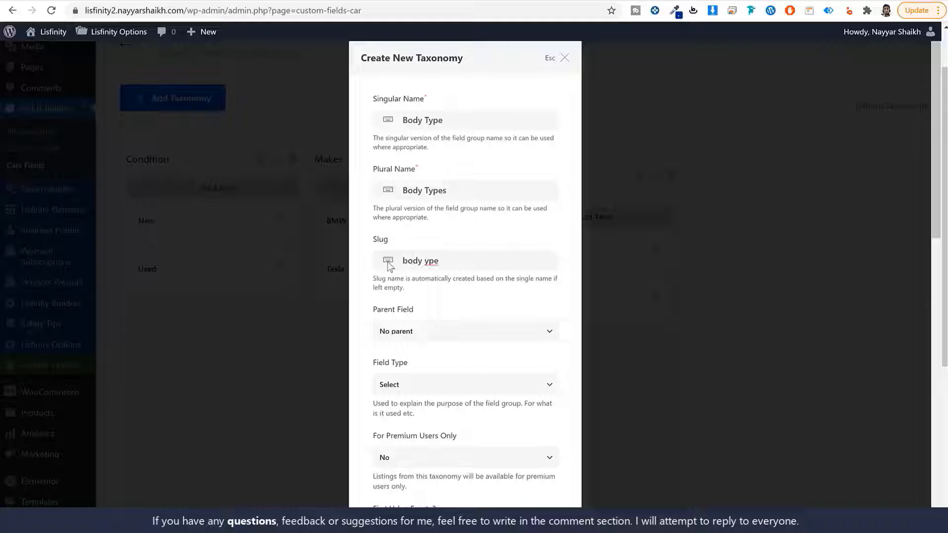
scroll(543, 469, "down", 10)
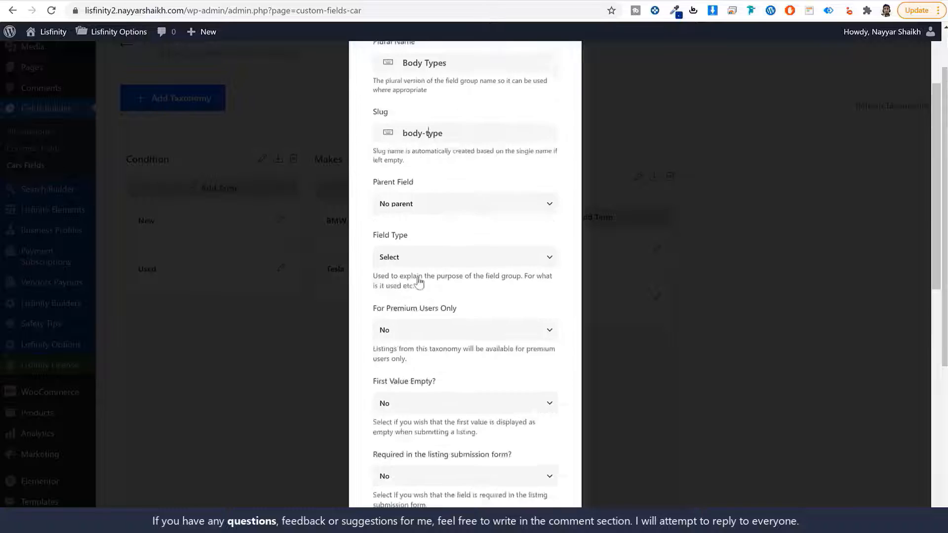
scroll(544, 485, "down", 1)
left_click(544, 485)
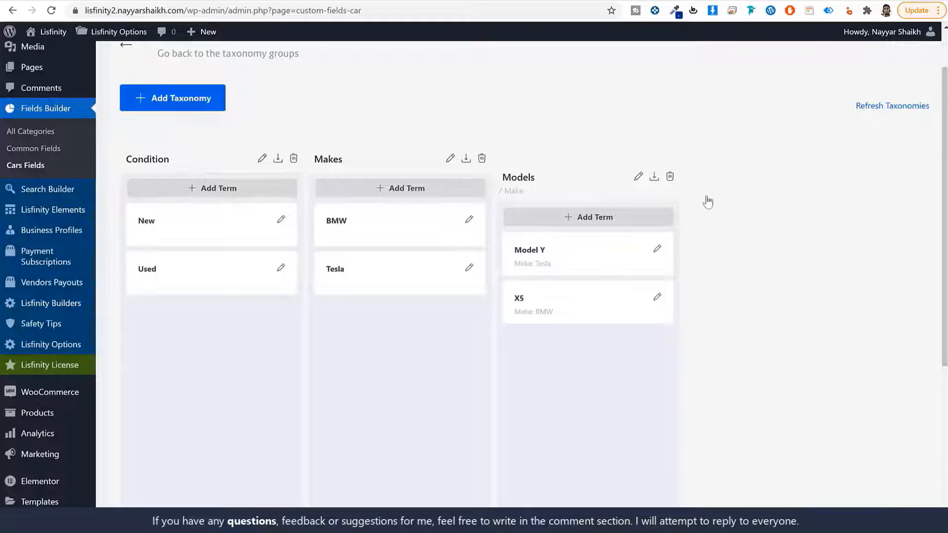
- Add the Body Types terms Sedan and SUV
left_click(781, 188)
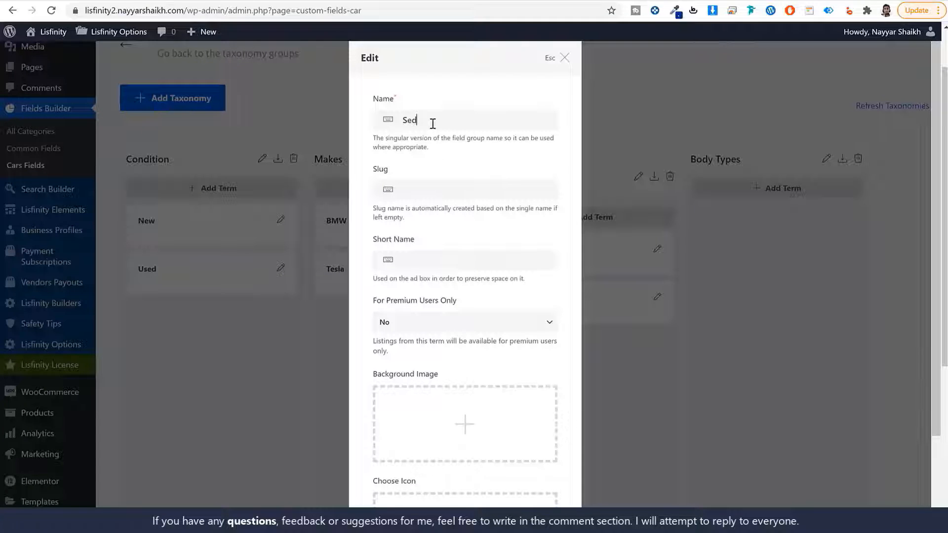
type("Sedans")
scroll(502, 306, "down", 3)
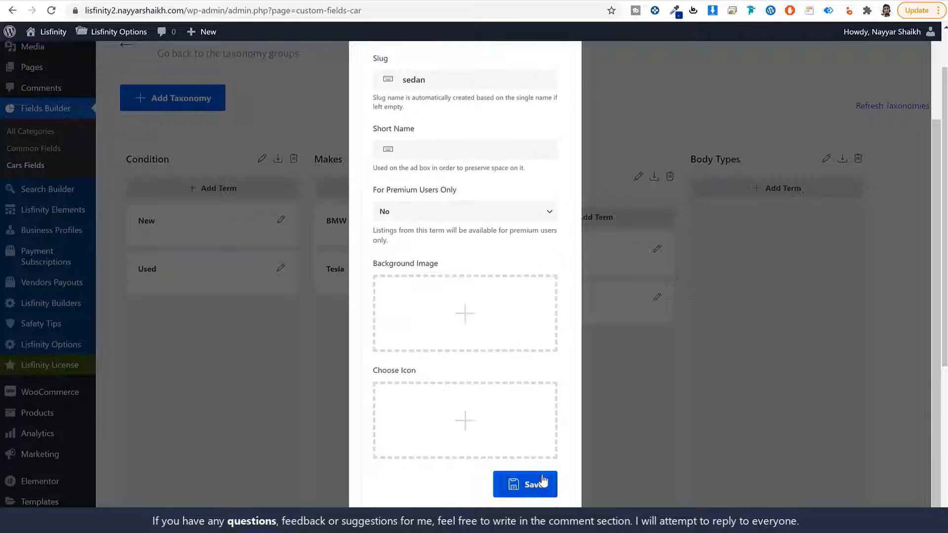
left_click(517, 485)
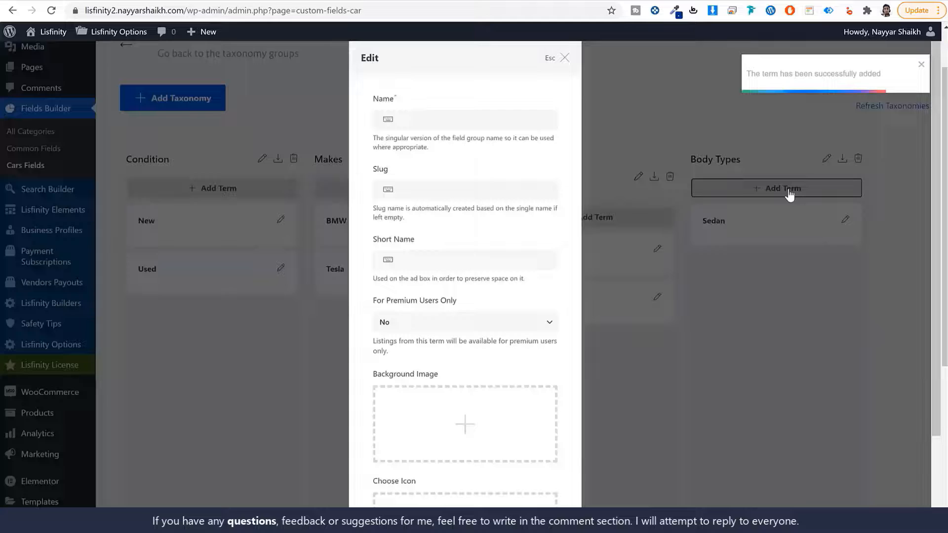
left_click(451, 121)
type("suBV")
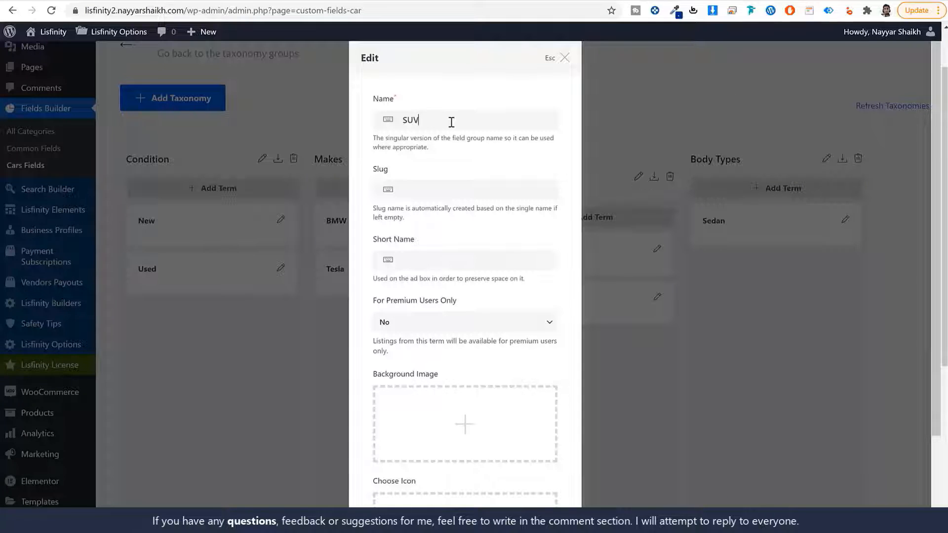
scroll(493, 345, "down", 3)
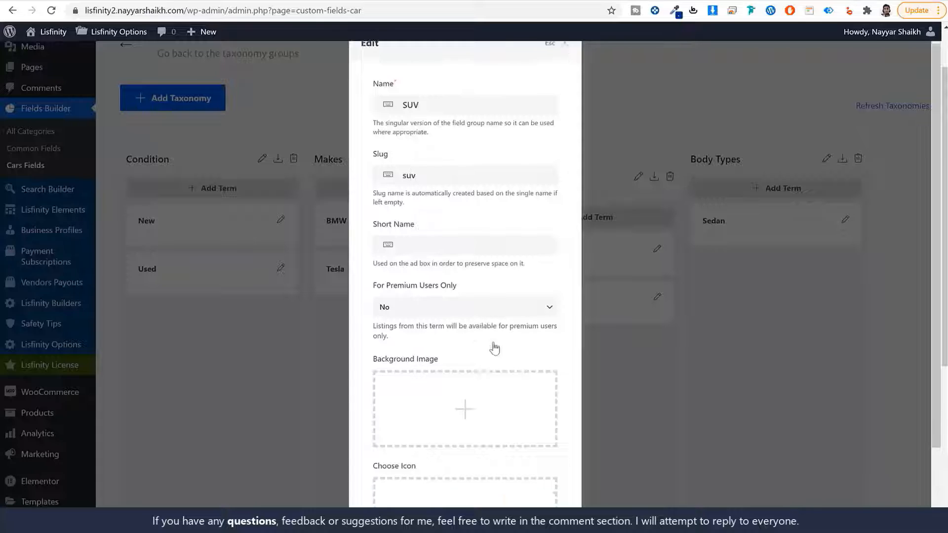
left_click(515, 489)
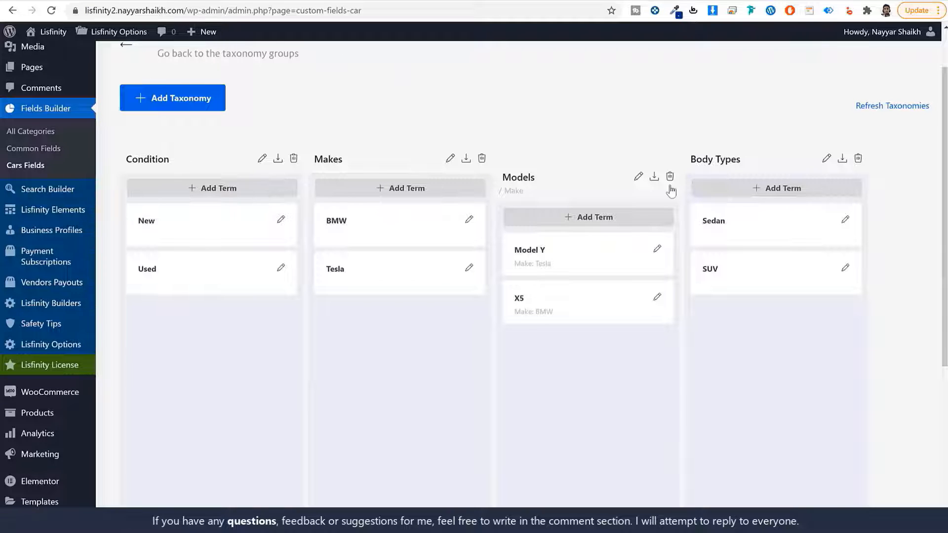
- Start an Engine CC taxonomy with singular and plural Engine CC and slug engine-cc
left_click(188, 103)
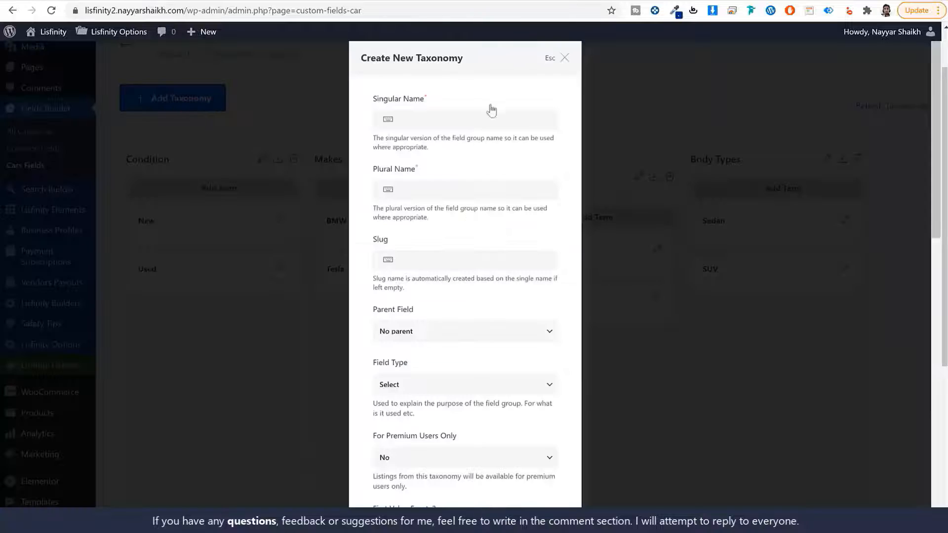
left_click(471, 117)
type("Engine CC")
left_click(449, 192)
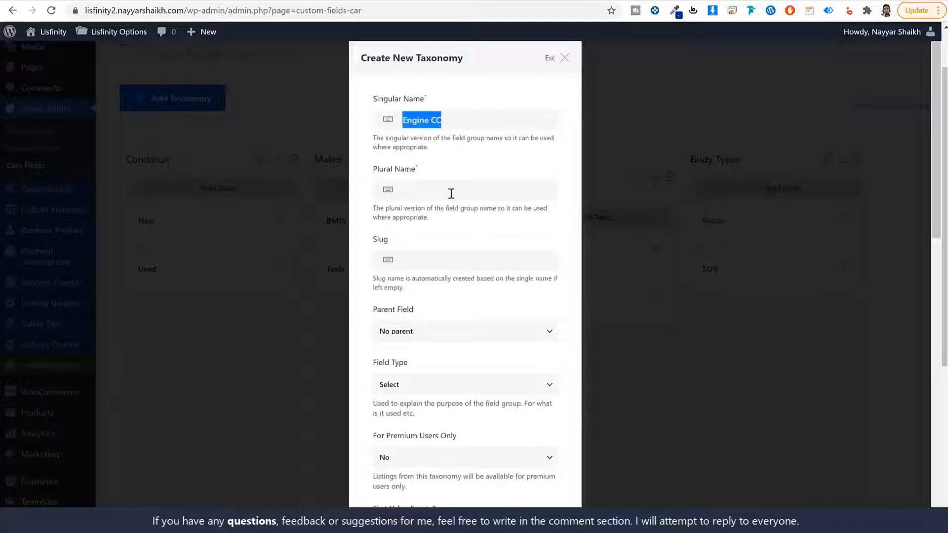
type("Engine CC")
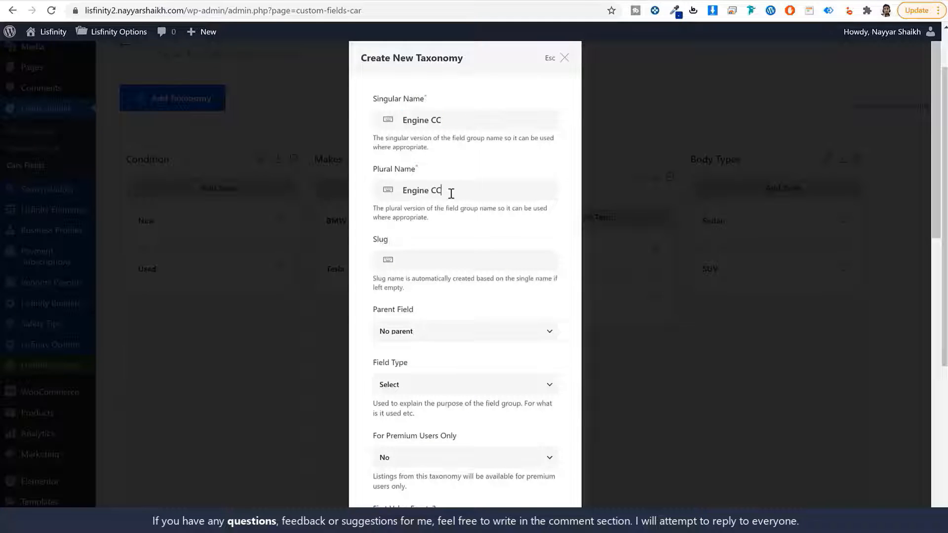
left_click(470, 261)
type("Engine CC")
left_click_drag(407, 263, 388, 267)
type("engine-cc")
- Set the Engine CC field type to Number and create the taxonomy
scroll(490, 311, "down", 4)
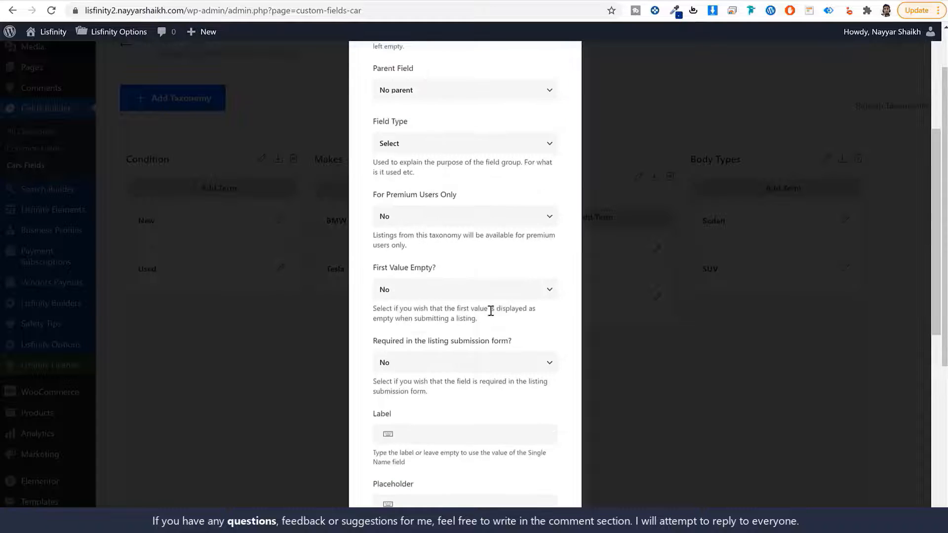
scroll(491, 318, "up", 4)
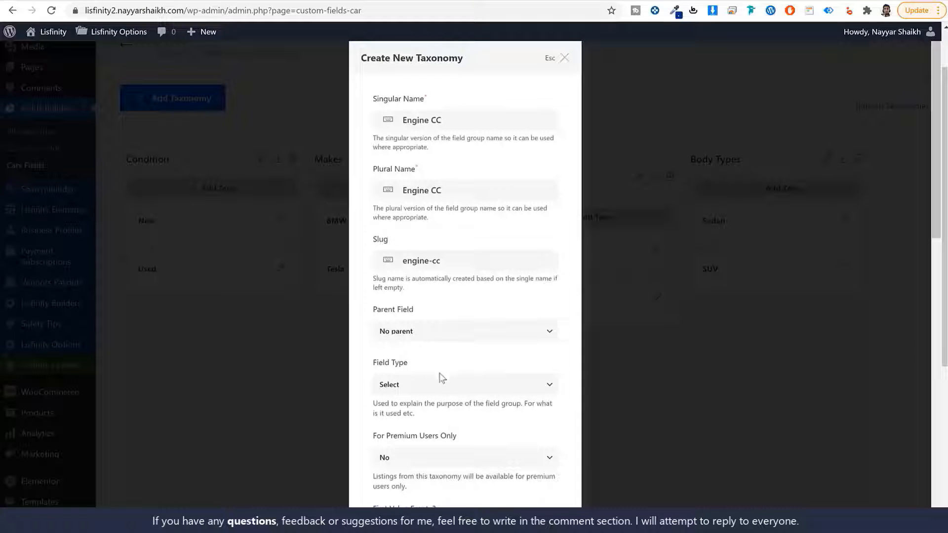
left_click(399, 387)
left_click(410, 431)
scroll(488, 391, "down", 5)
scroll(488, 391, "down", 7)
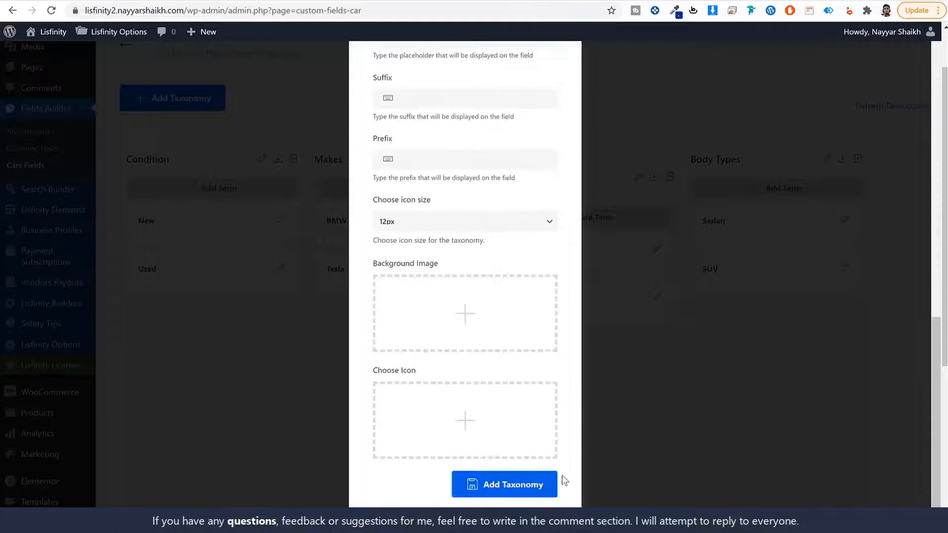
left_click(555, 478)
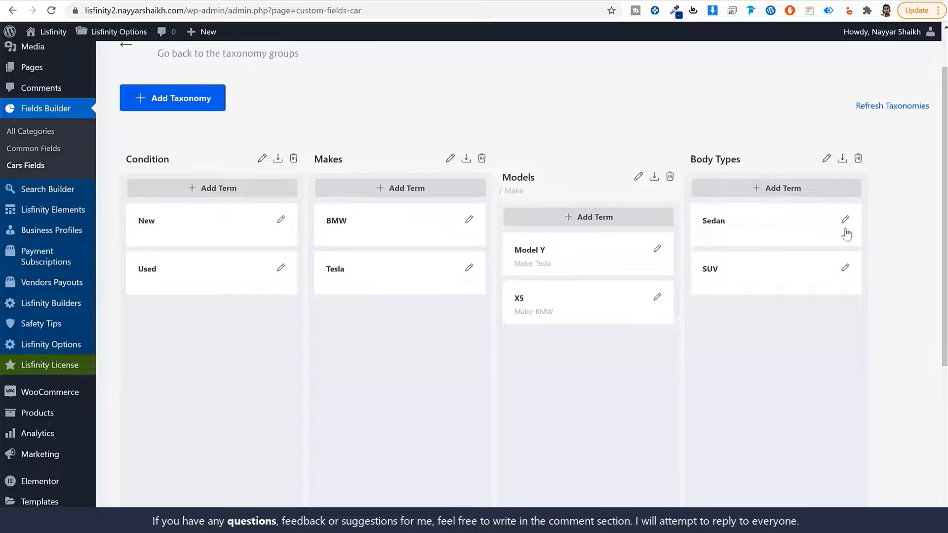
scroll(901, 311, "down", 4)
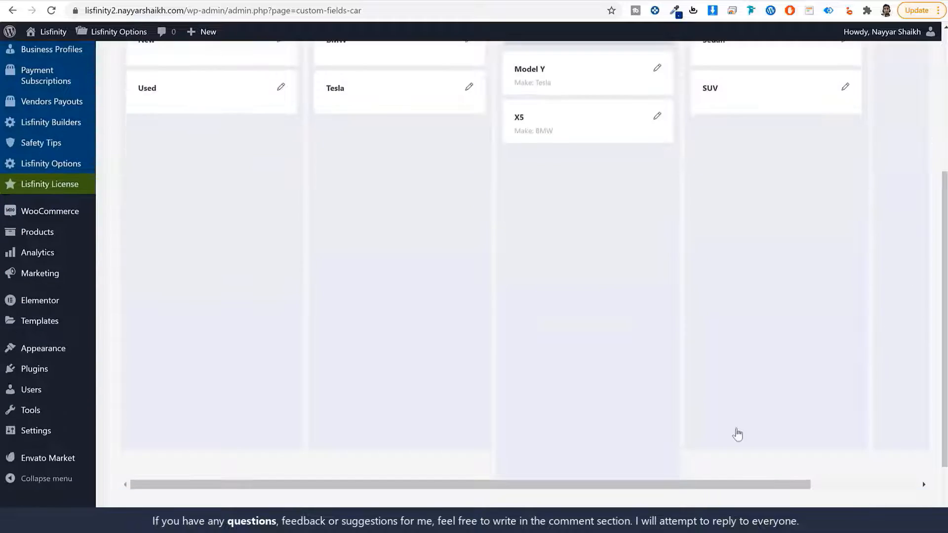
left_click_drag(744, 484, 859, 457)
scroll(831, 311, "up", 4)
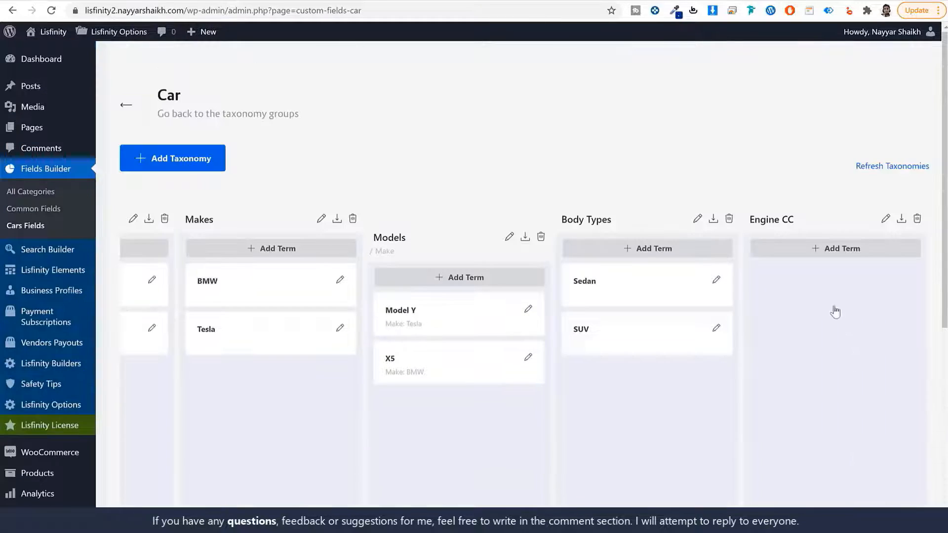
- Add the terms 1200 and 1300 to the Engine CC taxonomy
left_click(835, 248)
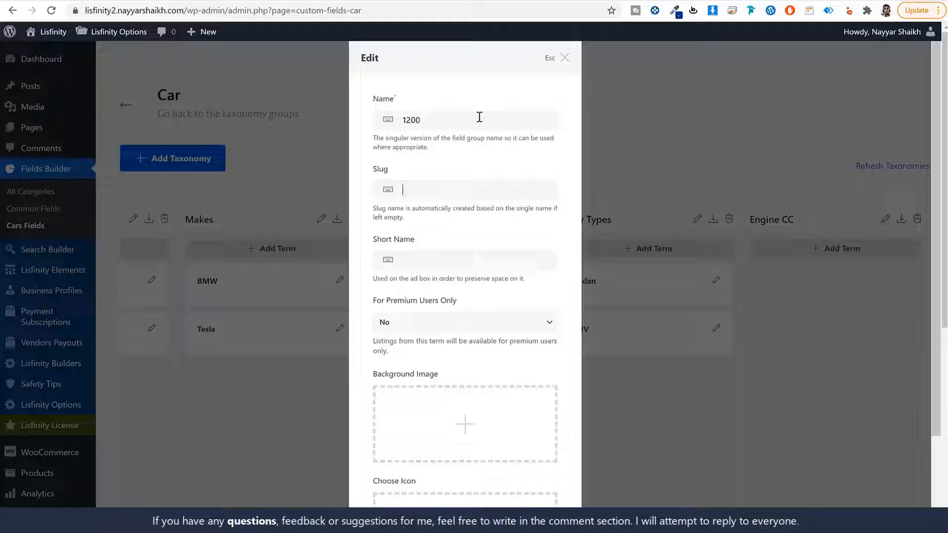
type("200")
scroll(464, 296, "down", 5)
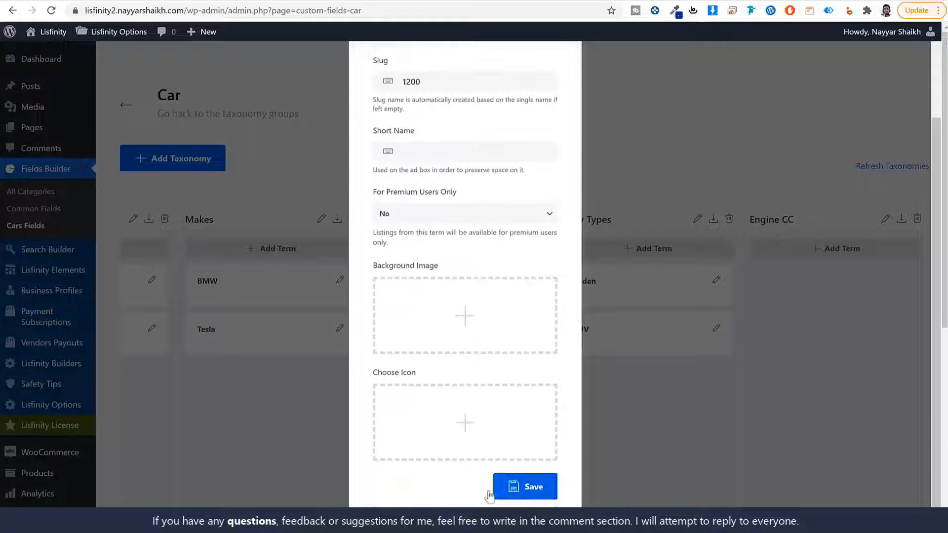
left_click(525, 484)
scroll(637, 451, "up", 5)
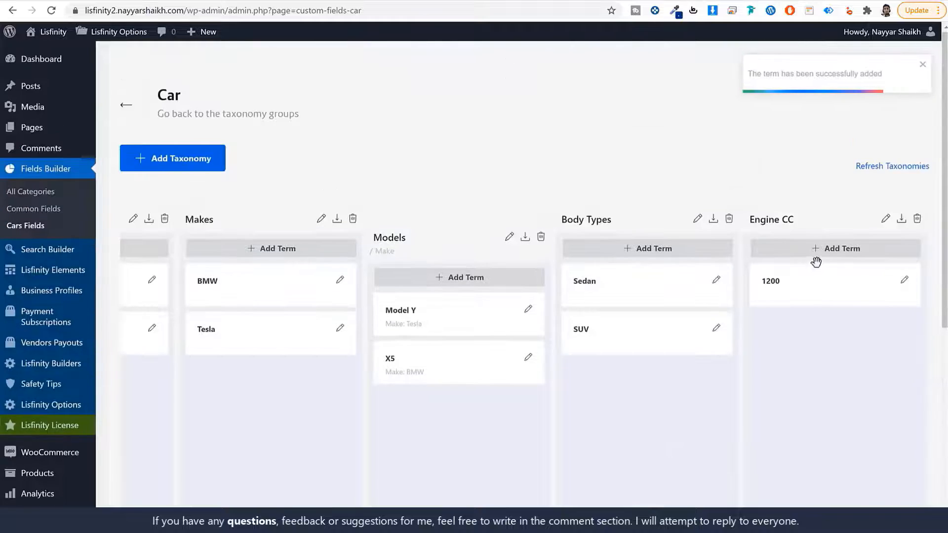
left_click(817, 253)
type("1300")
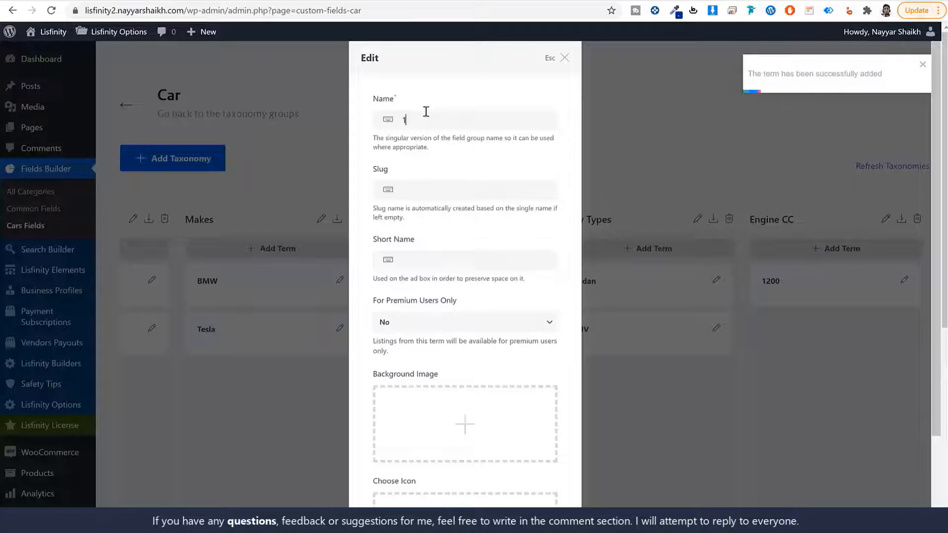
key("Tab")
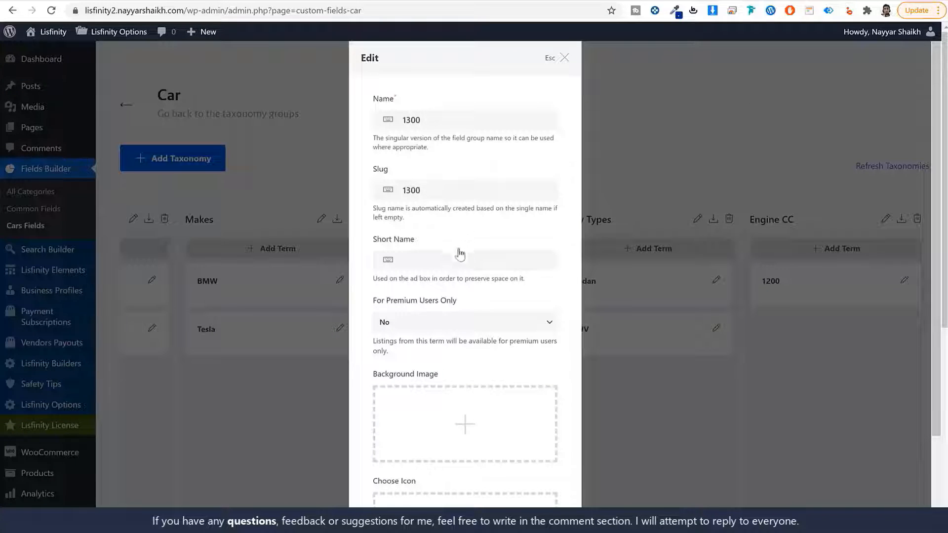
scroll(461, 250, "down", 5)
left_click(528, 483)
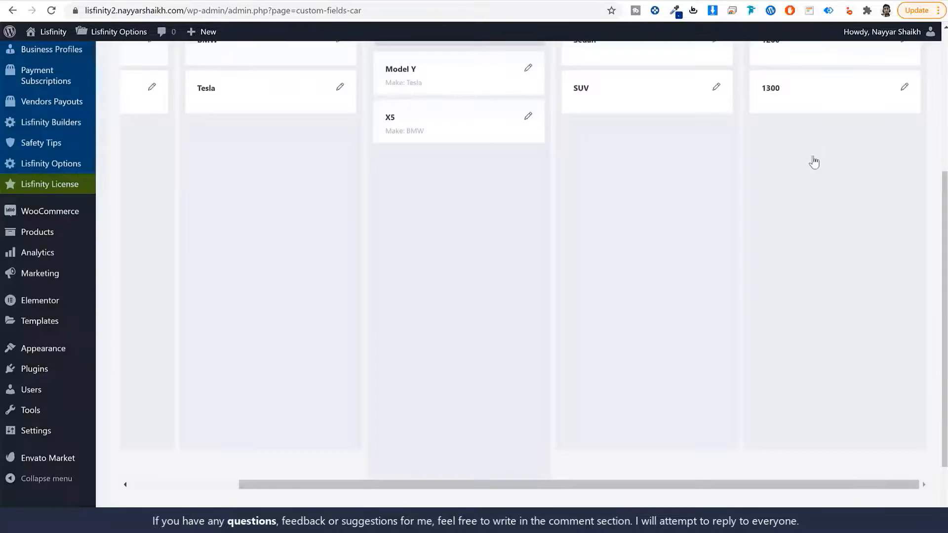
scroll(813, 161, "up", 3)
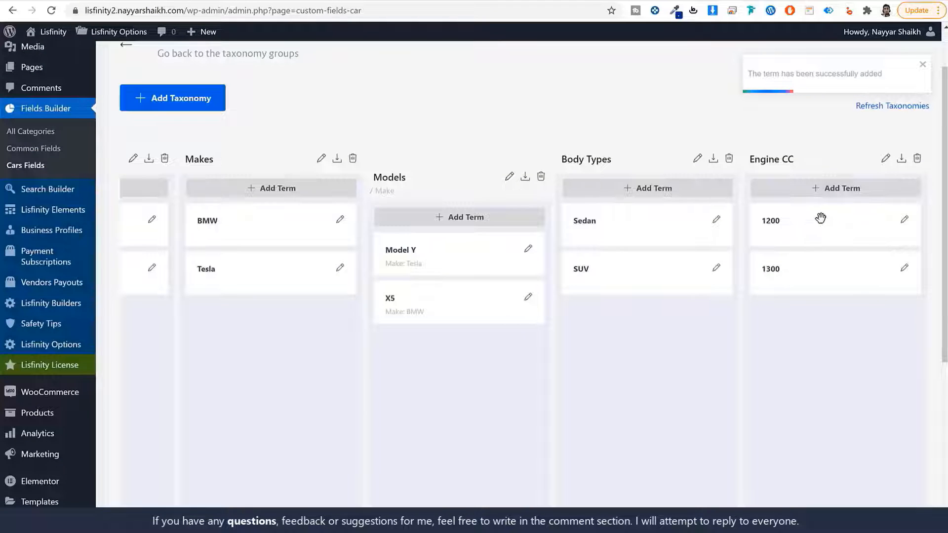
scroll(740, 469, "down", 5)
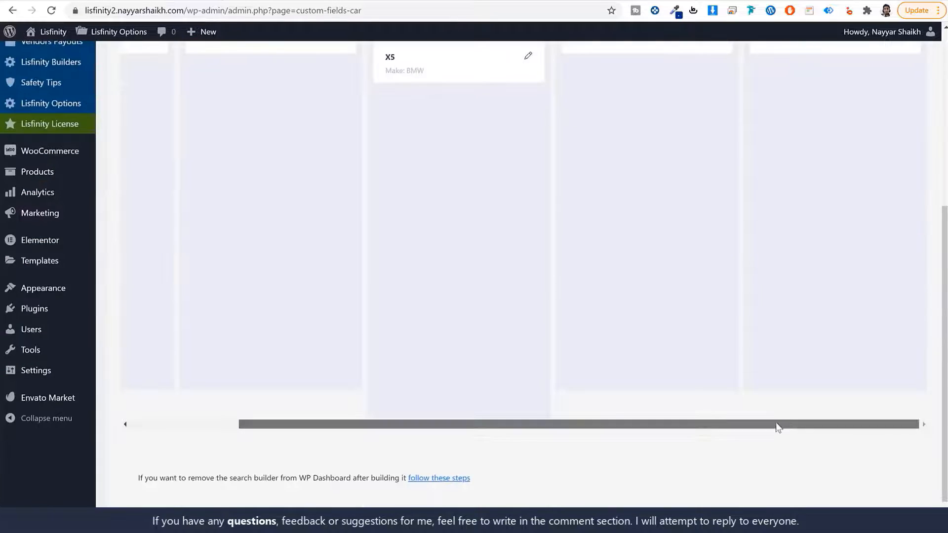
scroll(770, 228, "up", 5)
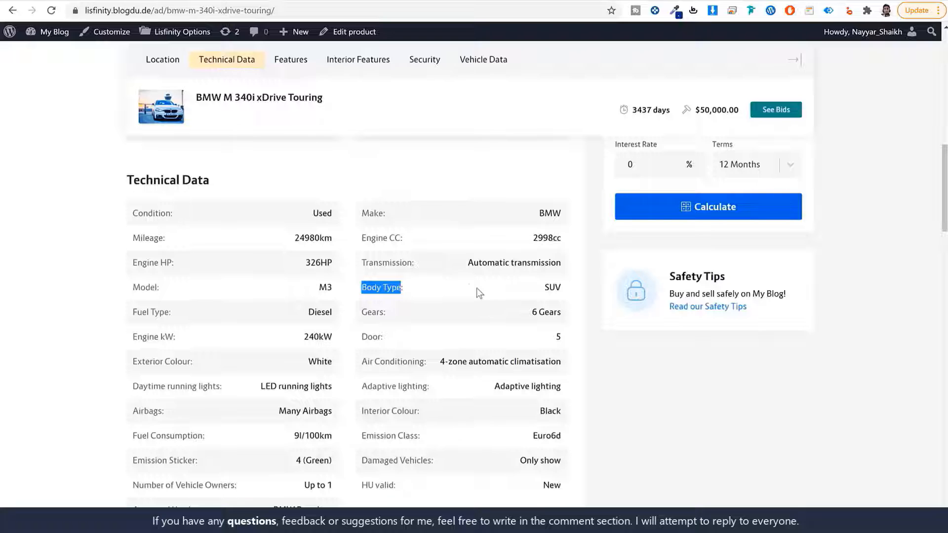
left_click_drag(175, 213, 125, 214)
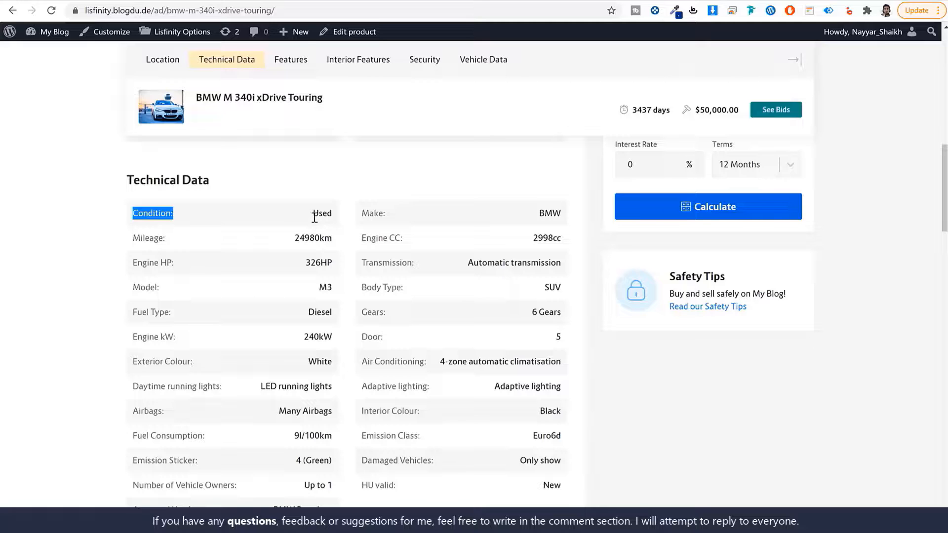
scroll(409, 267, "down", 15)
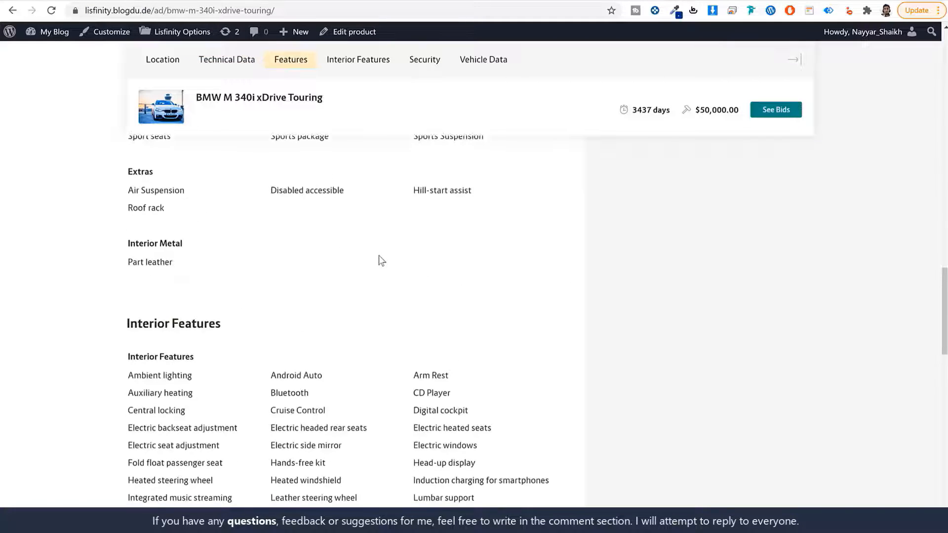
left_click_drag(127, 237, 201, 239)
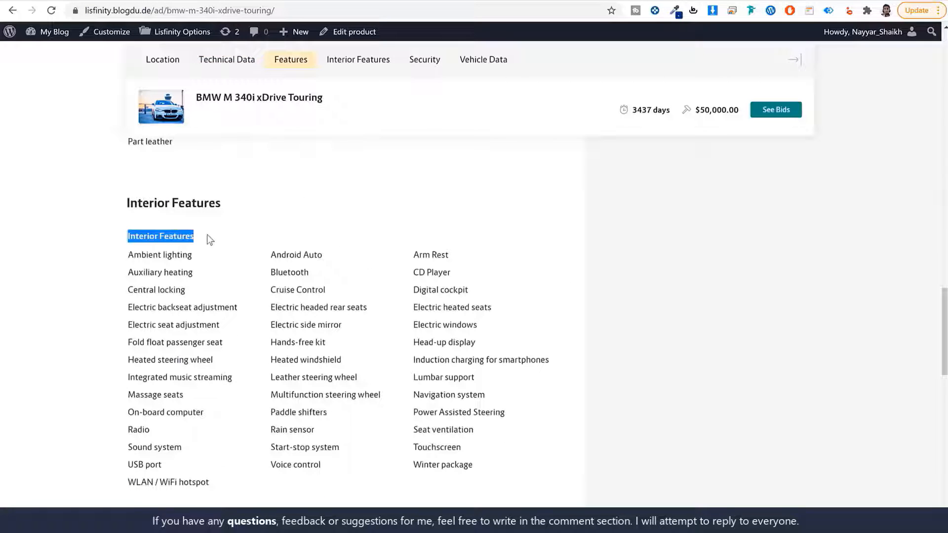
left_click(210, 240)
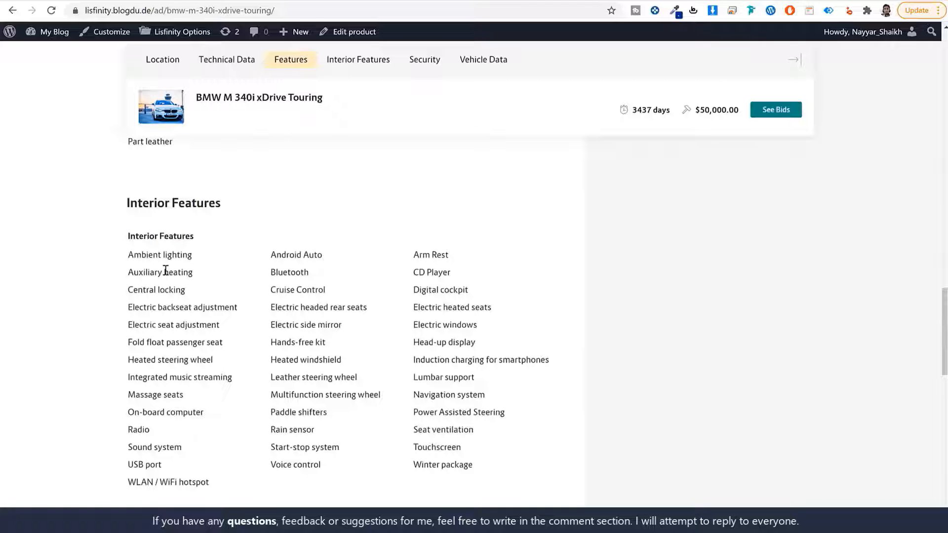
left_click_drag(135, 255, 457, 447)
left_click(482, 469)
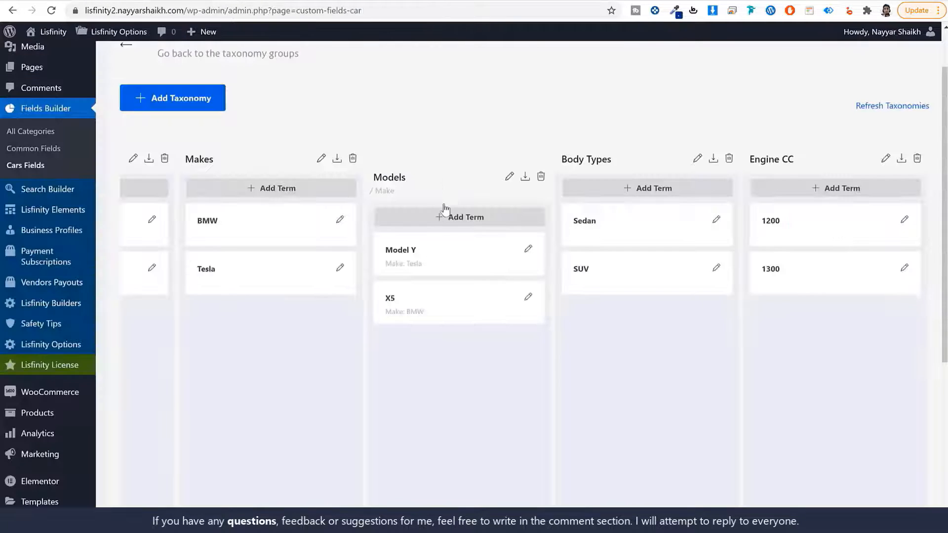
scroll(444, 208, "up", 2)
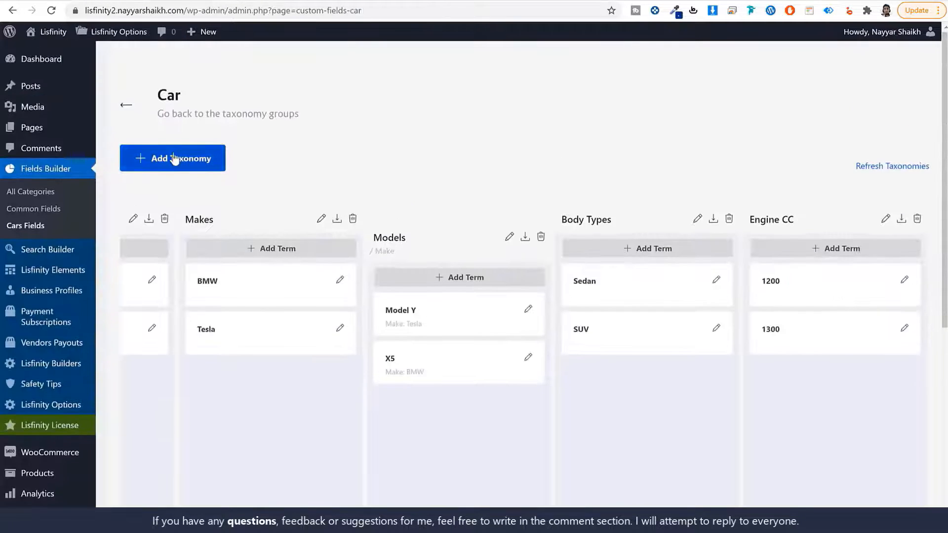
- Start an Interior Feature taxonomy with plural Interior Features and slug interior-features
left_click(173, 158)
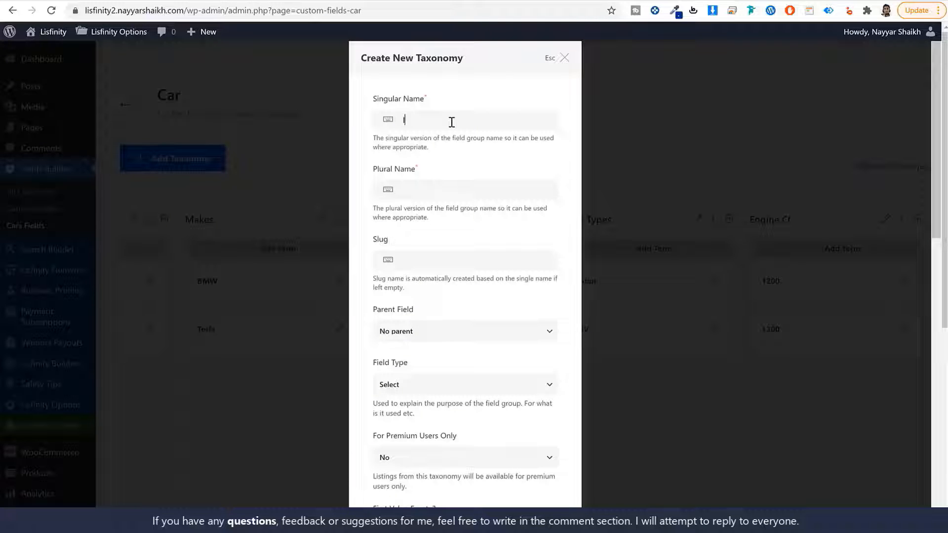
type("Interior Feature")
key("ctrl+a")
key("ctrl+c")
left_click(468, 189)
key("ctrl+v")
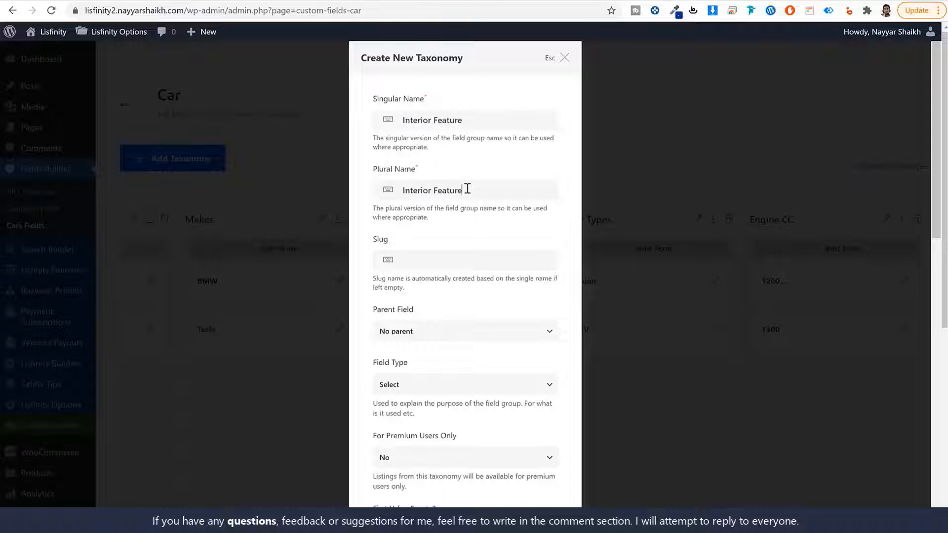
type("s")
key("ctrl+v")
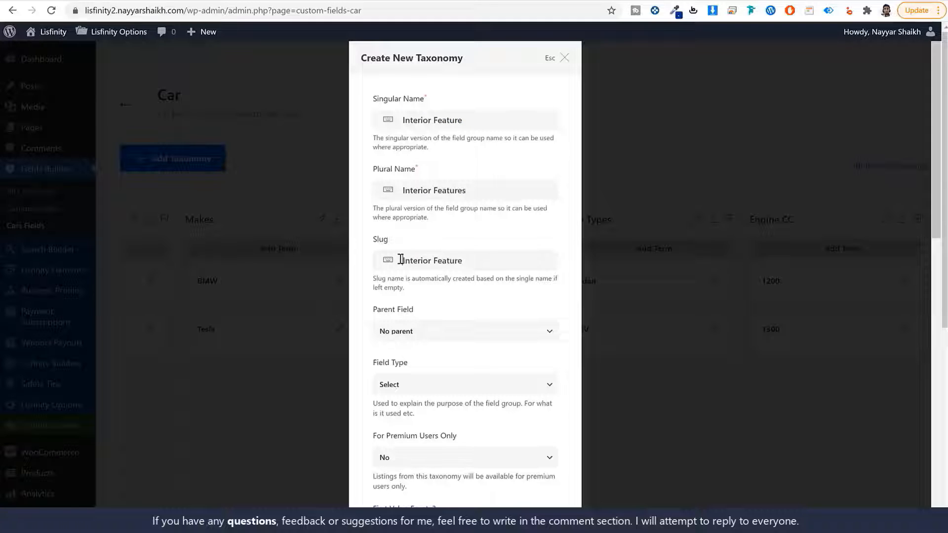
type("i")
key("BackSpace")
key("BackSpace")
type("-f")
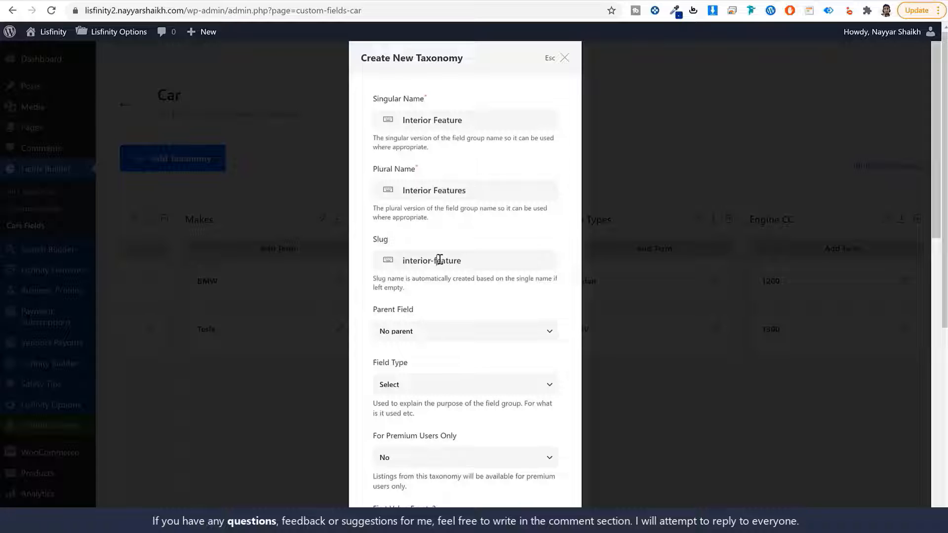
type("s")
- Make Interior Features a Checkbox field, create it, and begin a new term
scroll(504, 195, "down", 5)
scroll(483, 278, "up", 5)
scroll(489, 277, "down", 3)
left_click(437, 206)
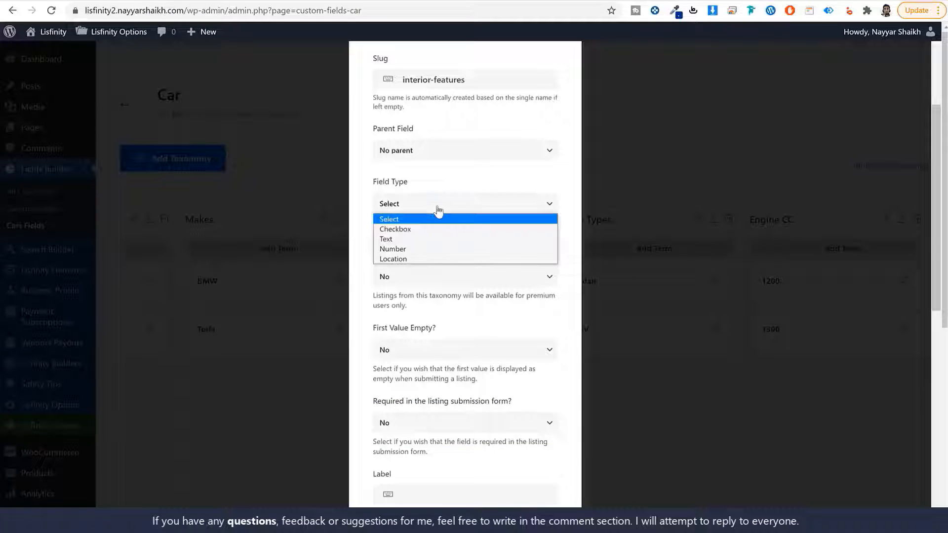
left_click(406, 230)
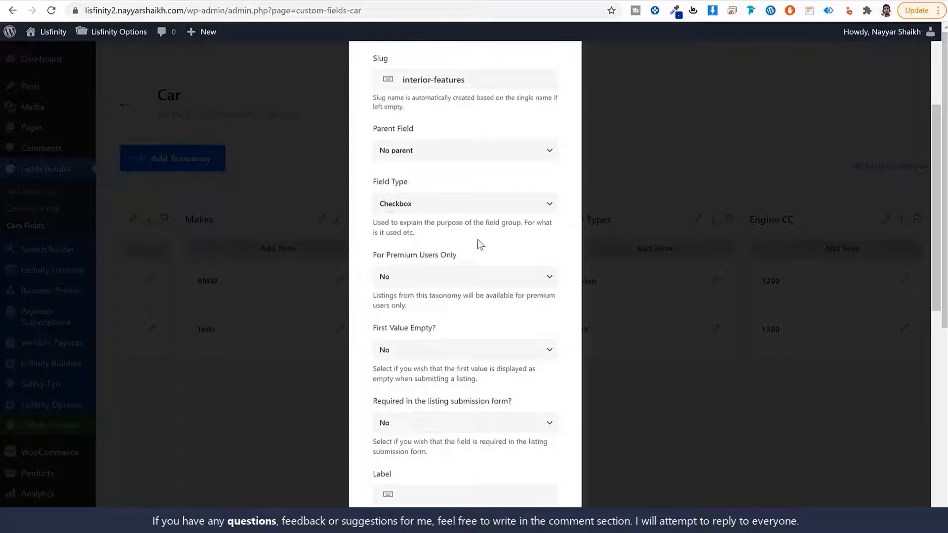
scroll(474, 306, "down", 10)
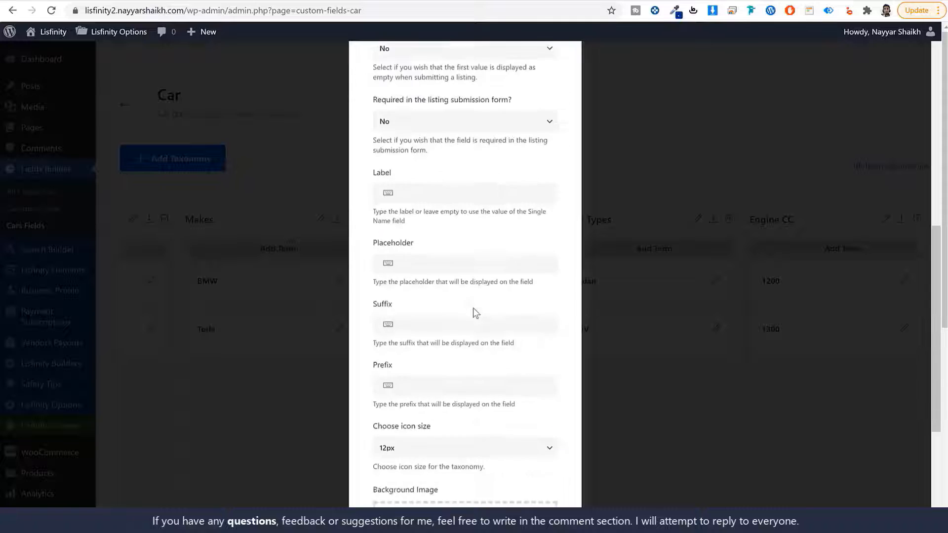
left_click(514, 486)
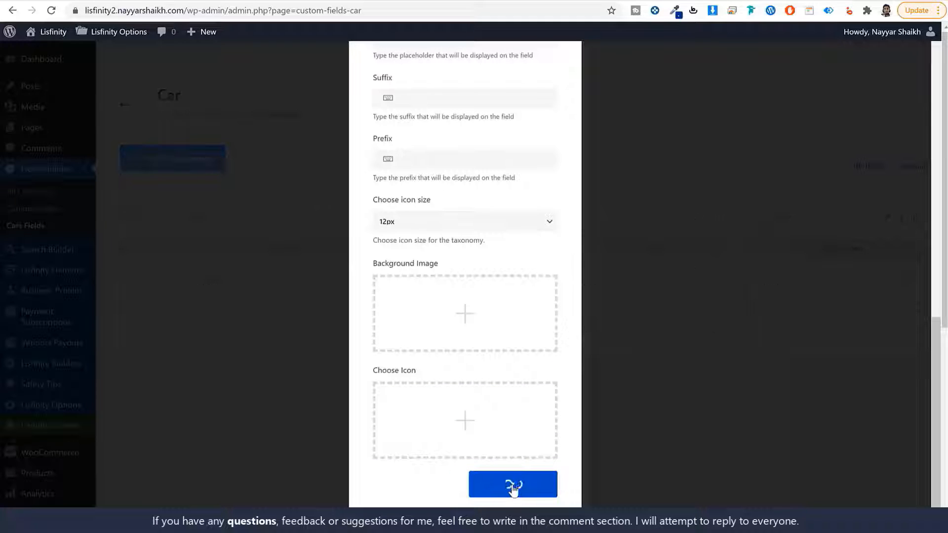
scroll(786, 420, "down", 1)
scroll(785, 419, "down", 4)
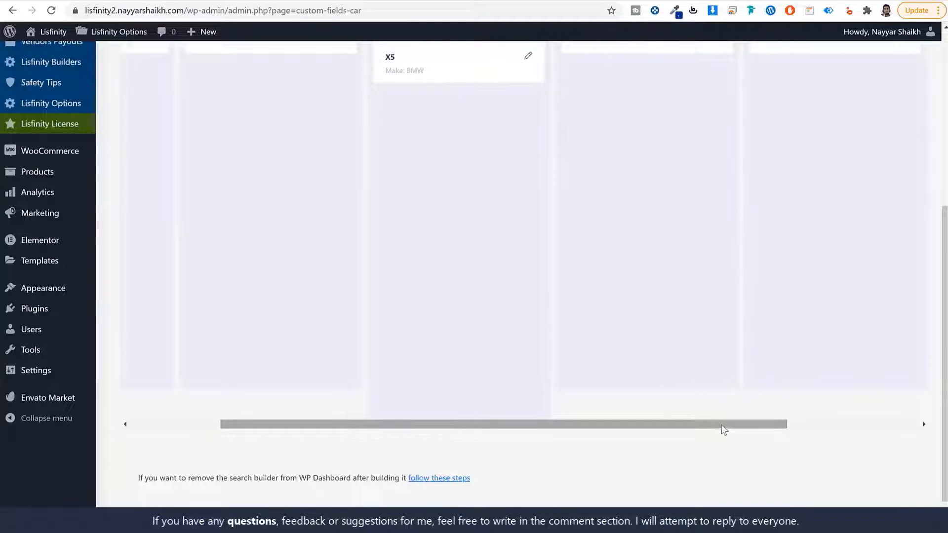
left_click_drag(722, 428, 891, 419)
scroll(891, 419, "up", 5)
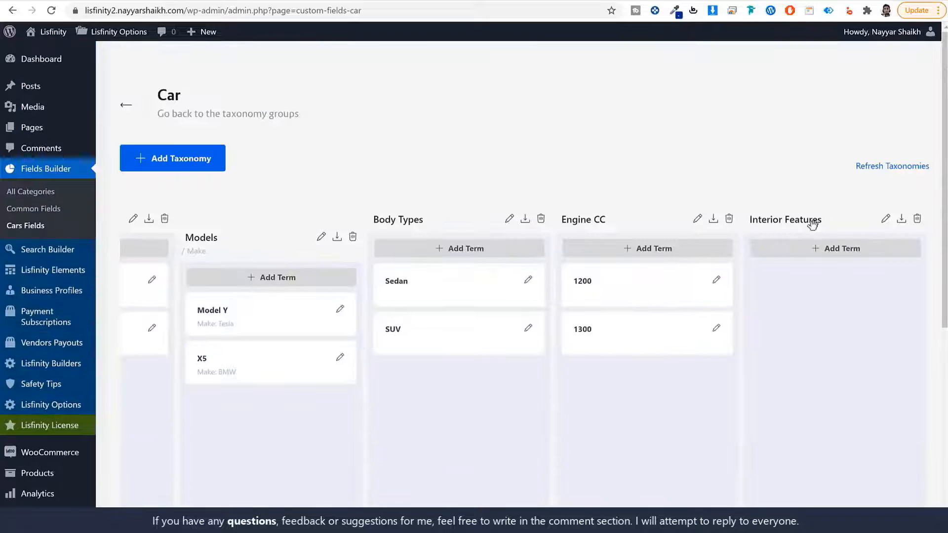
left_click(835, 249)
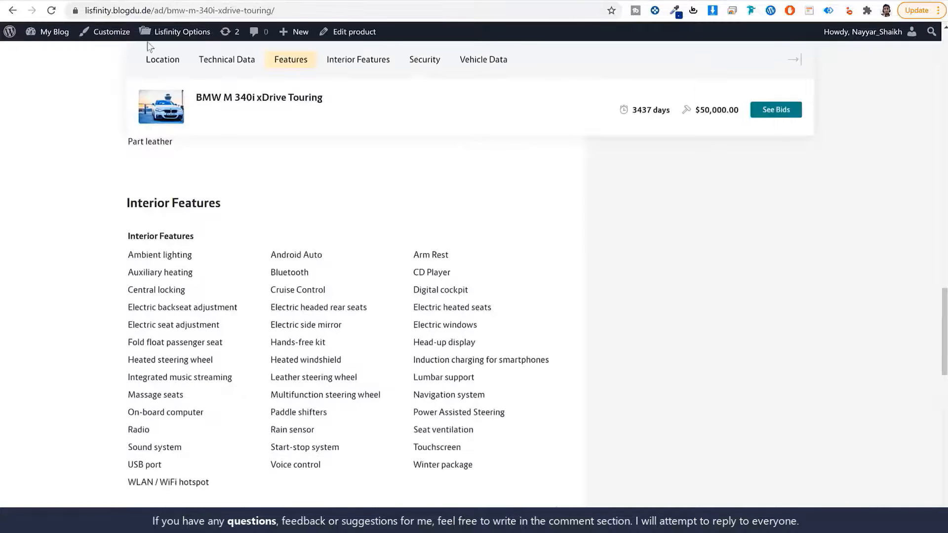
- Add Ambient lighting, copied from the listing, as an Interior Features term
left_click_drag(198, 258, 124, 257)
key("ctrl+c")
left_click(200, 3)
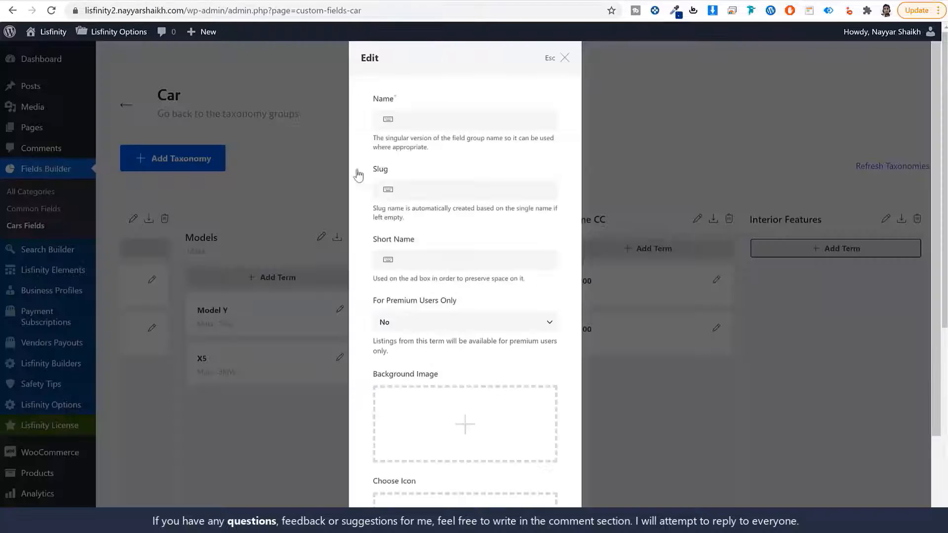
left_click(434, 120)
key("ctrl+v")
left_click(434, 191)
key("ctrl+v")
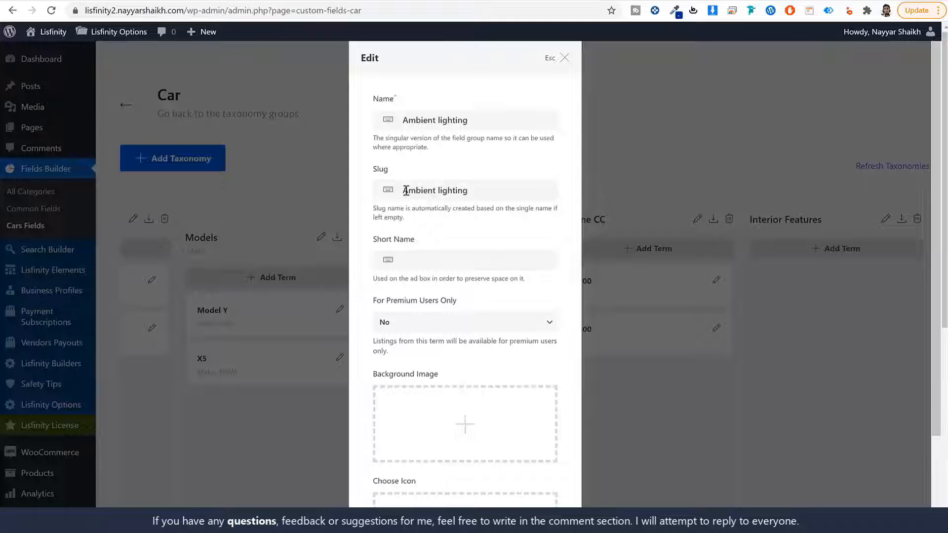
scroll(466, 343, "down", 2)
left_click(530, 485)
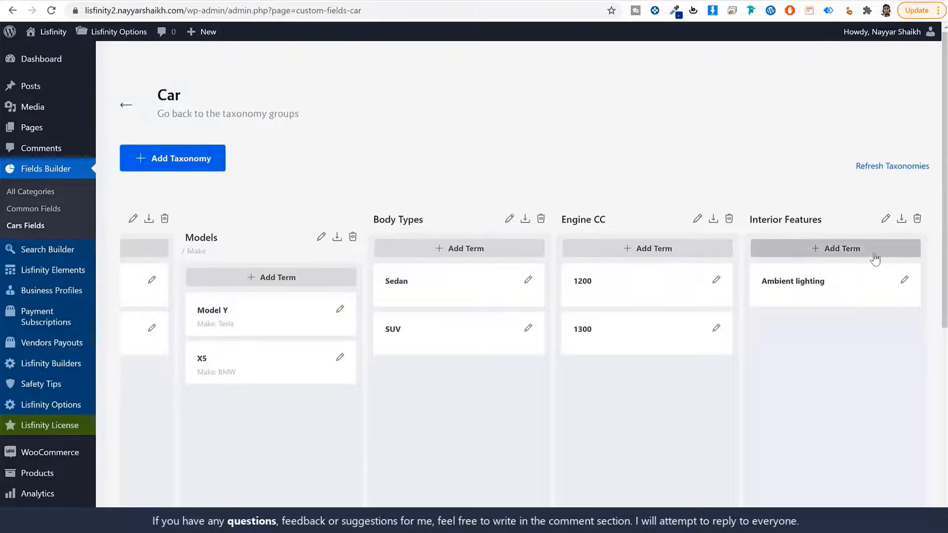
- Add Auxiliary heating as an Interior Features term with matching slug
left_click(874, 252)
left_click(458, 121)
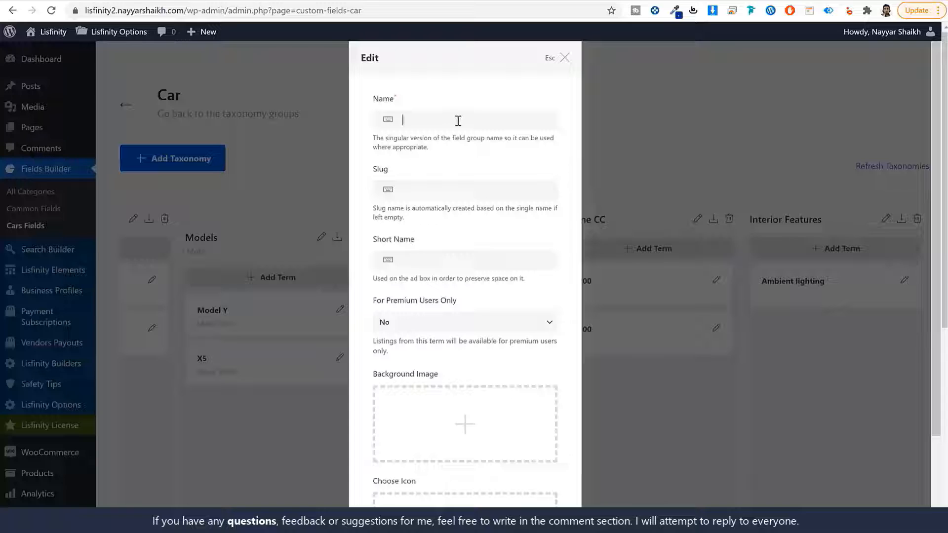
type("Auxiliary heating")
left_click(464, 189)
type("Auxiliary heating")
scroll(521, 334, "down", 2)
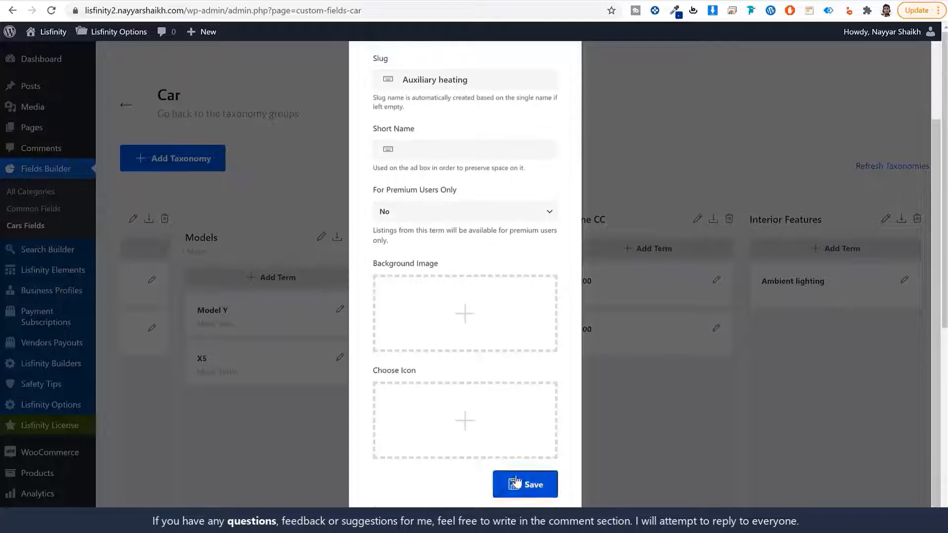
left_click(516, 482)
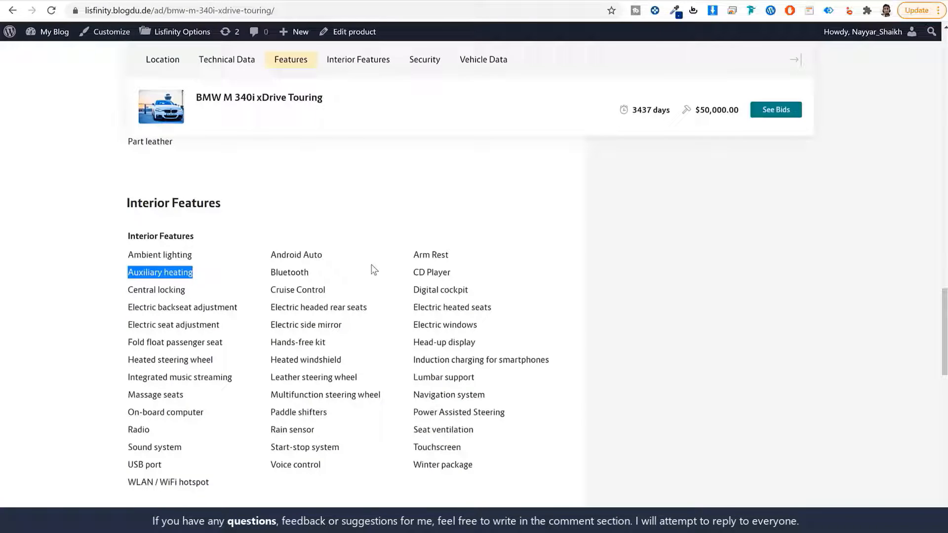
- Copy Android Auto from the listing and add it as an Interior Features term
left_click_drag(323, 254, 271, 261)
key("ctrl+c")
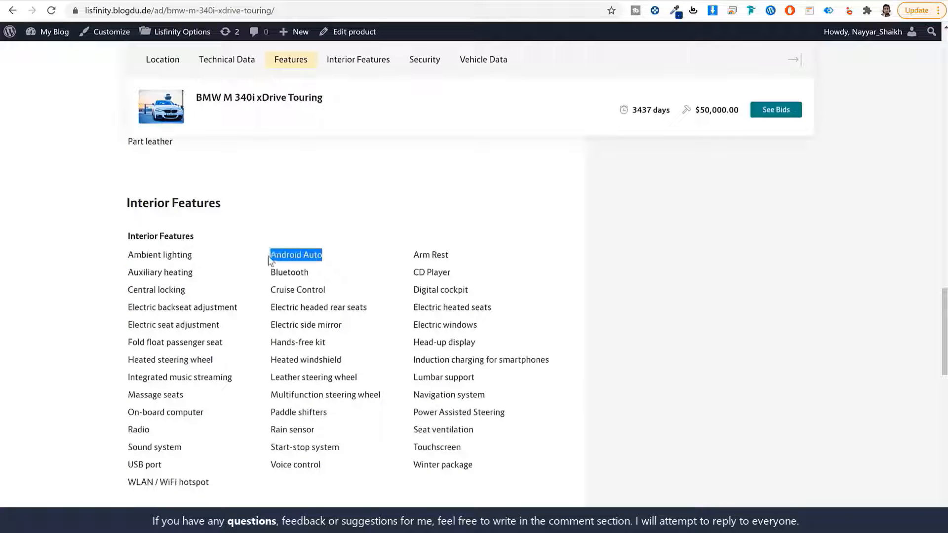
key("alt+Tab")
left_click(845, 253)
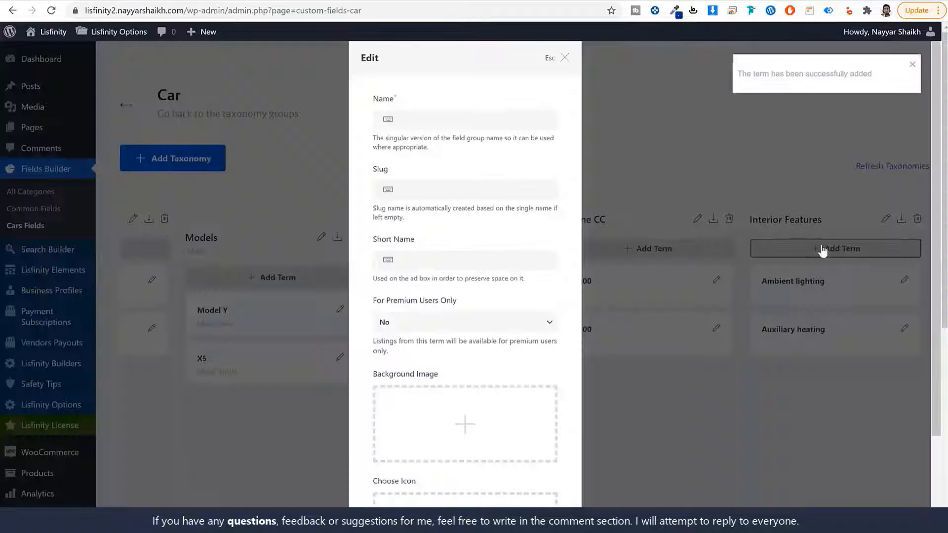
left_click(439, 118)
key("ctrl+v")
left_click(444, 189)
key("ctrl+v")
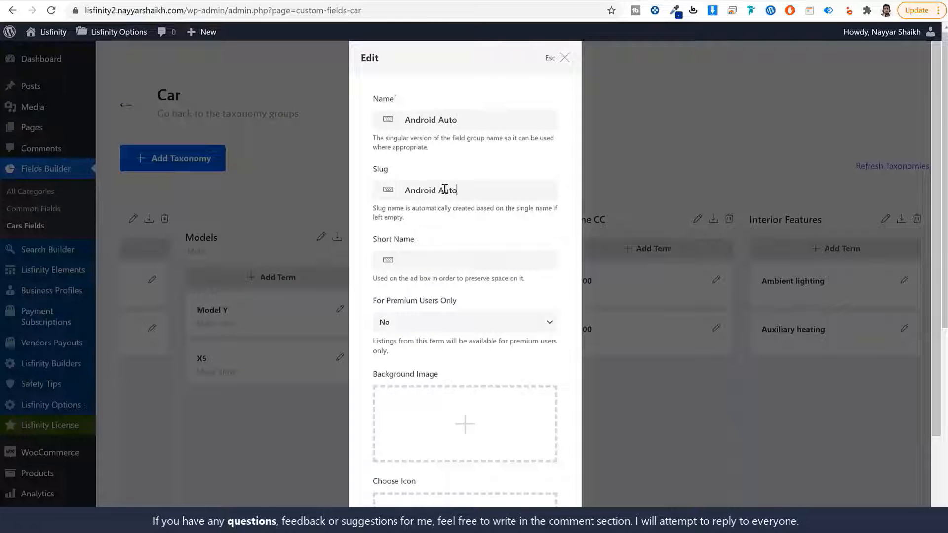
scroll(515, 380, "down", 2)
left_click(528, 484)
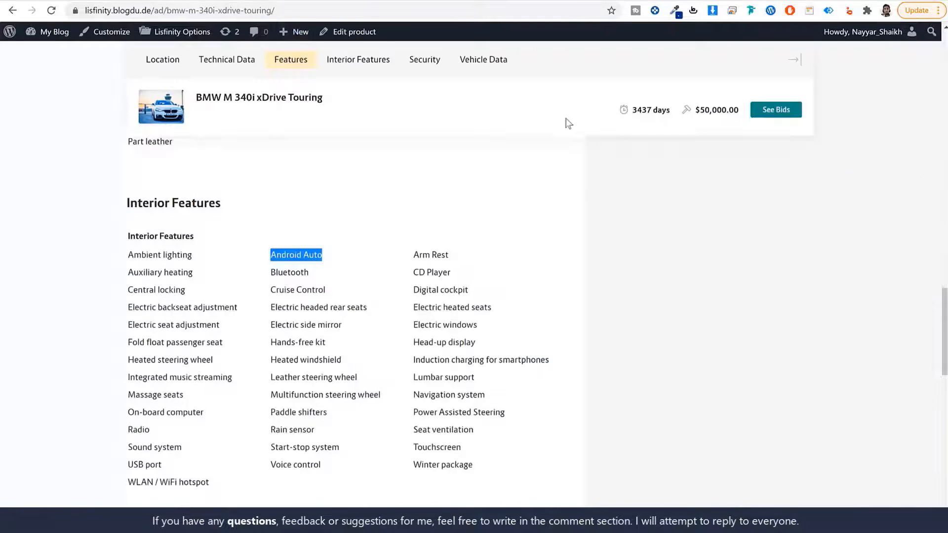
scroll(726, 282, "up", 10)
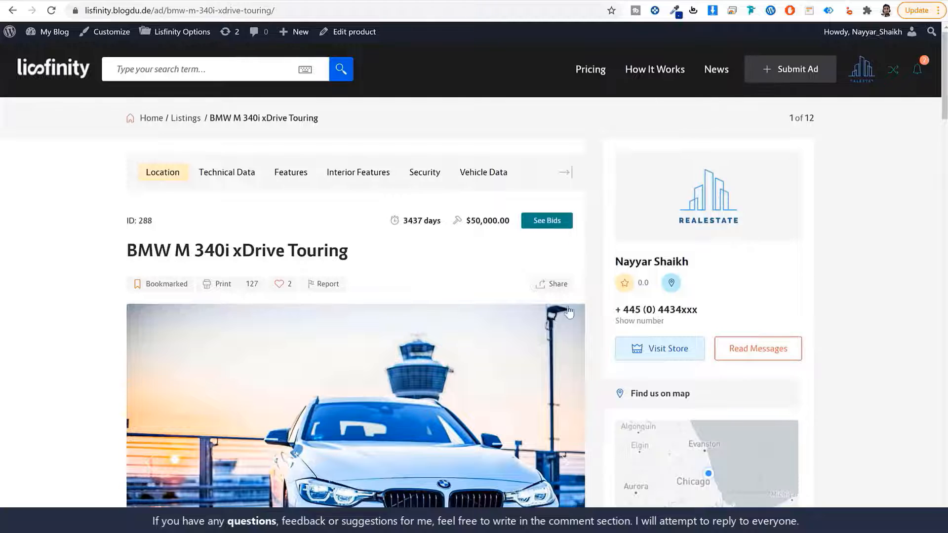
- Review the Cars fields, go to Fields Builder's All Categories, and select the listing's Condition label
scroll(546, 349, "down", 10)
scroll(546, 348, "down", 2)
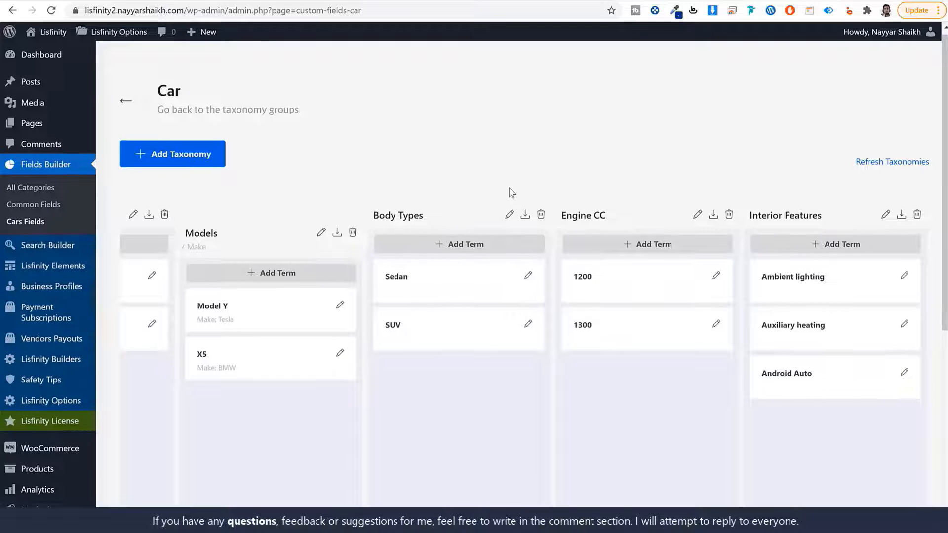
scroll(578, 464, "down", 7)
left_click_drag(538, 387, 218, 387)
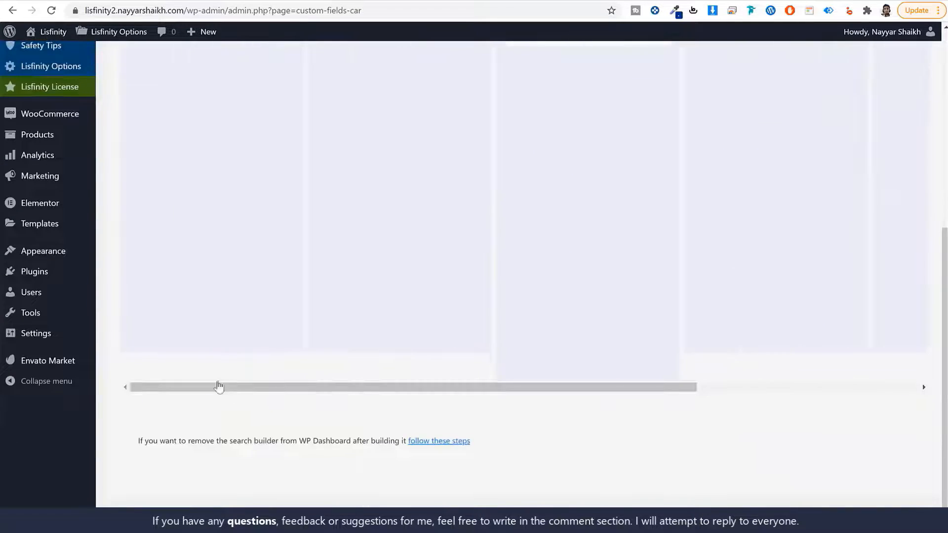
scroll(281, 332, "up", 7)
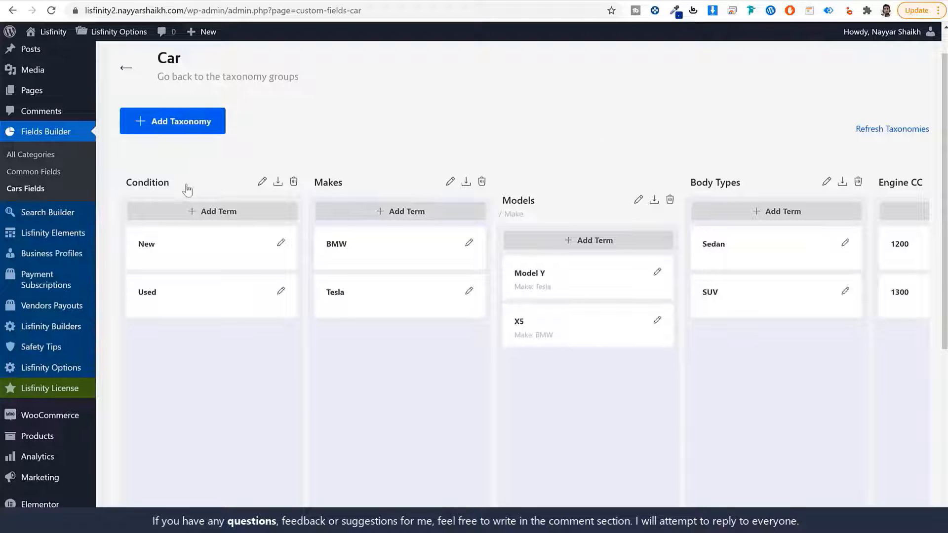
left_click(32, 156)
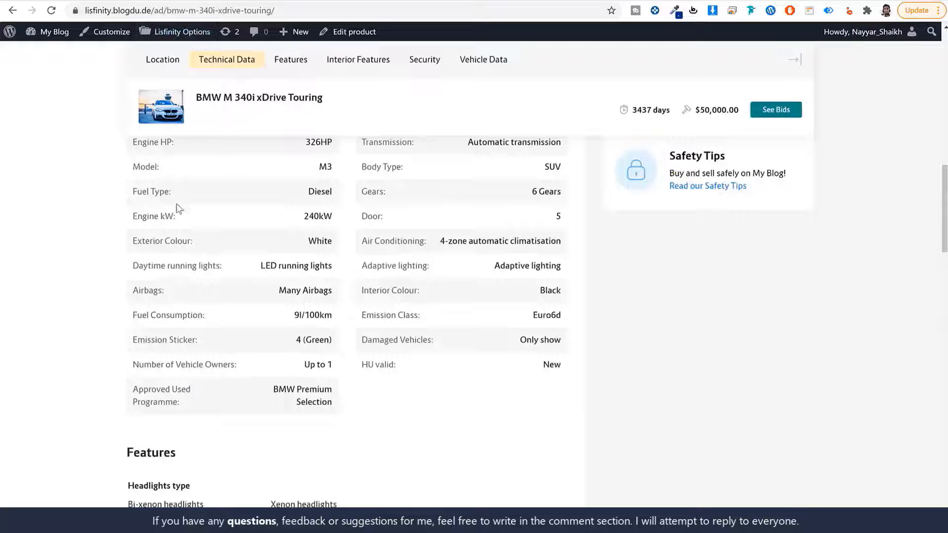
scroll(189, 219, "up", 4)
left_click_drag(173, 274, 132, 274)
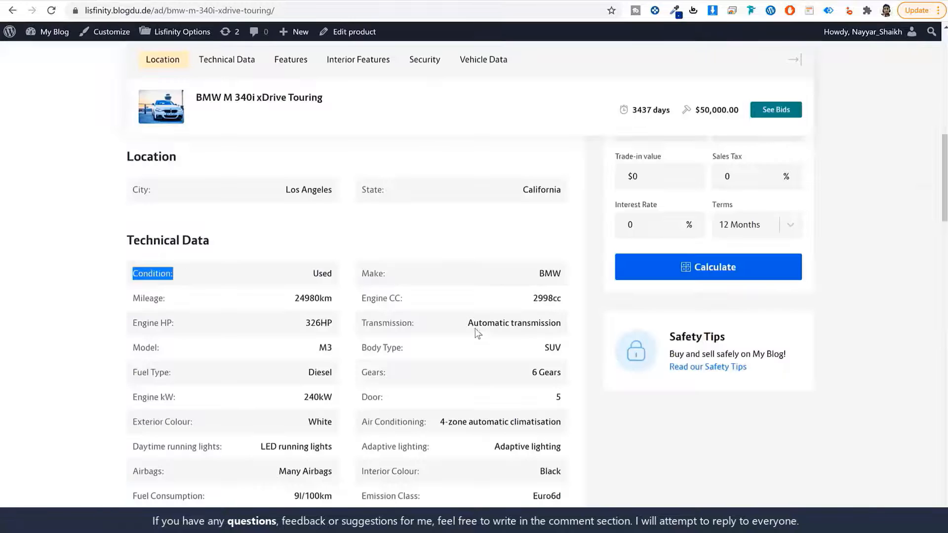
- Review the demo listing's City and State location details and its Technical Data specifications
scroll(491, 351, "down", 10)
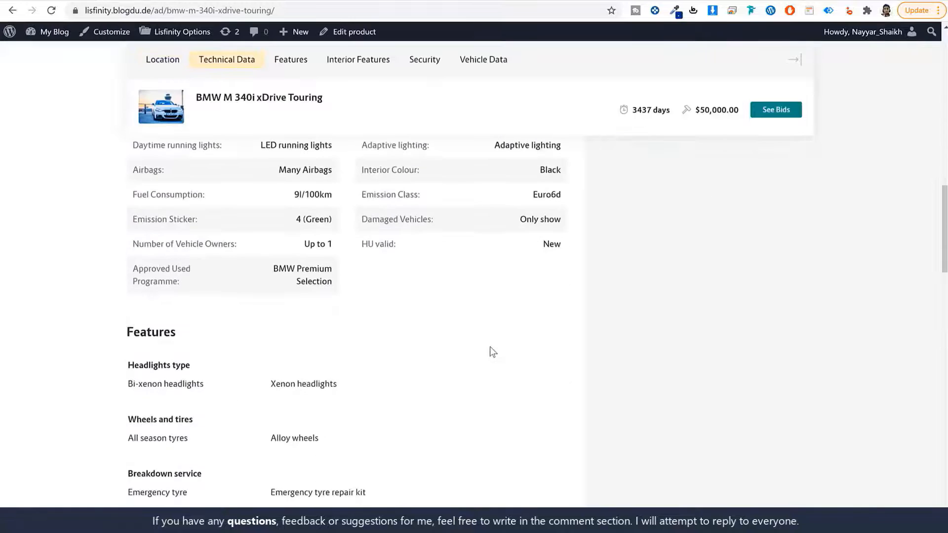
scroll(492, 349, "up", 10)
left_click(476, 302)
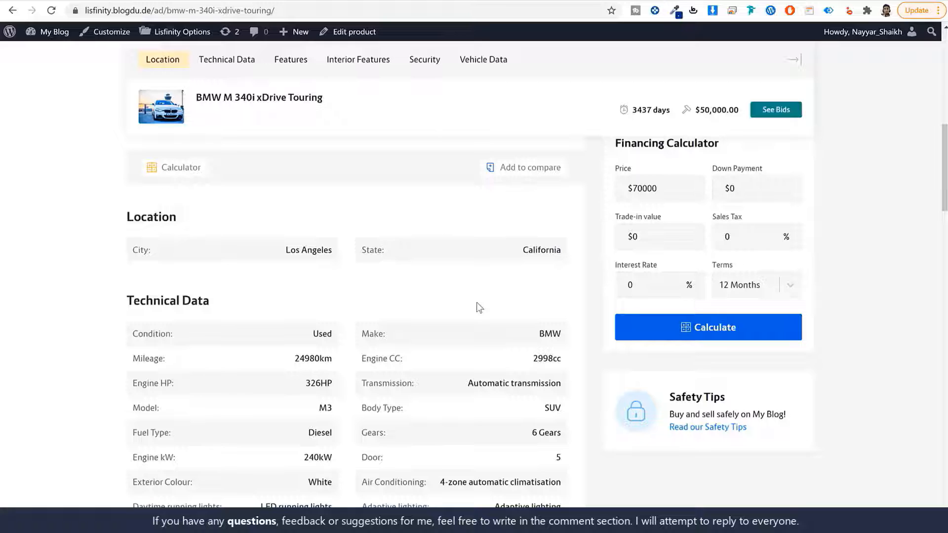
scroll(419, 286, "down", 1)
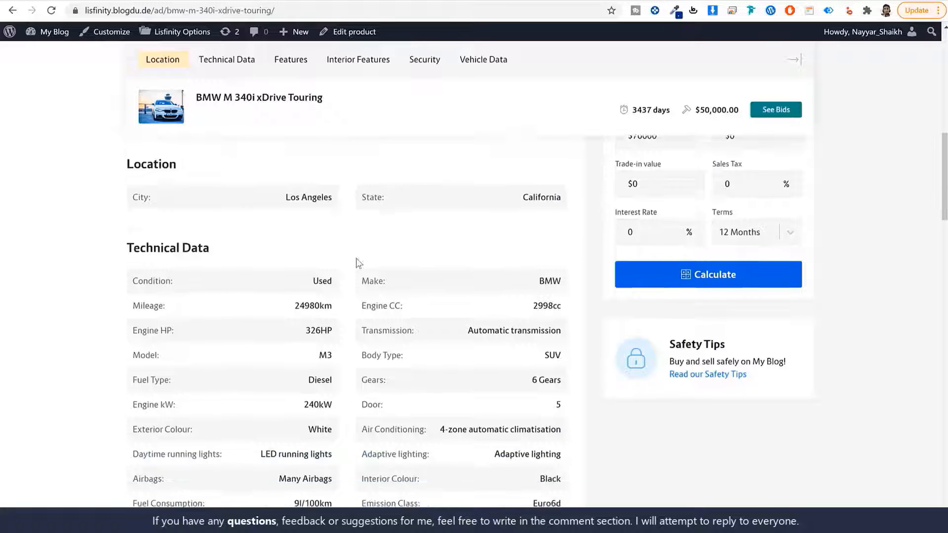
left_click_drag(182, 161, 123, 160)
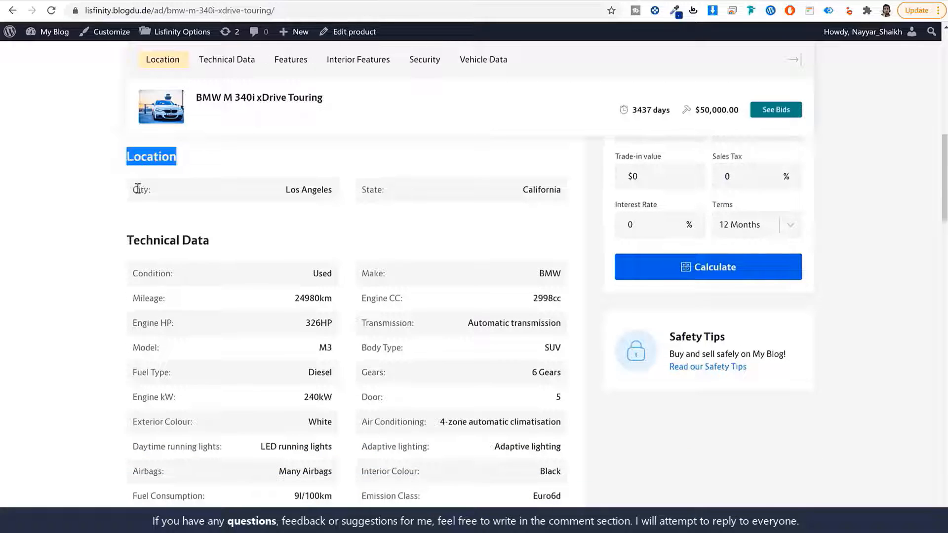
left_click_drag(149, 191, 129, 190)
left_click_drag(435, 196, 343, 203)
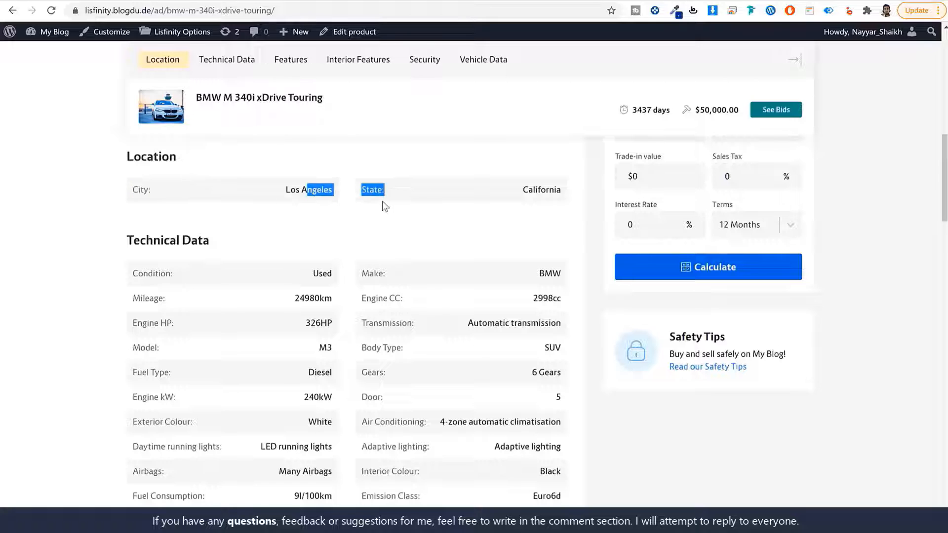
left_click(169, 184)
scroll(257, 234, "down", 1)
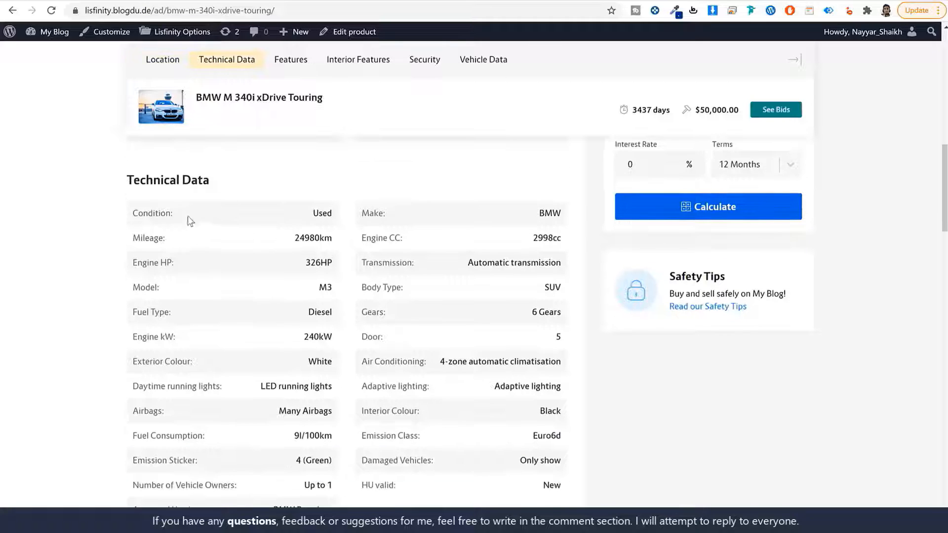
left_click_drag(120, 189, 226, 184)
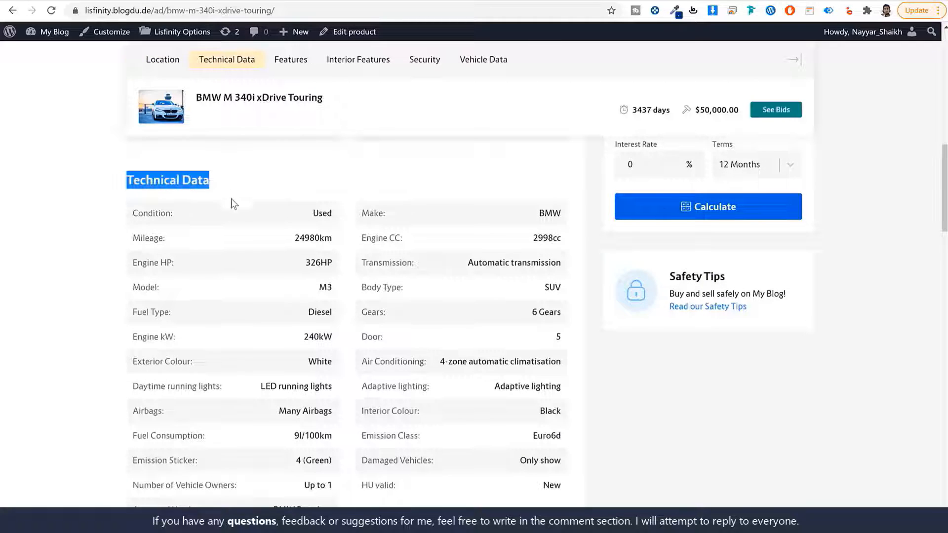
scroll(230, 243, "down", 1)
left_click_drag(153, 179, 485, 439)
left_click(479, 444)
scroll(476, 445, "up", 1)
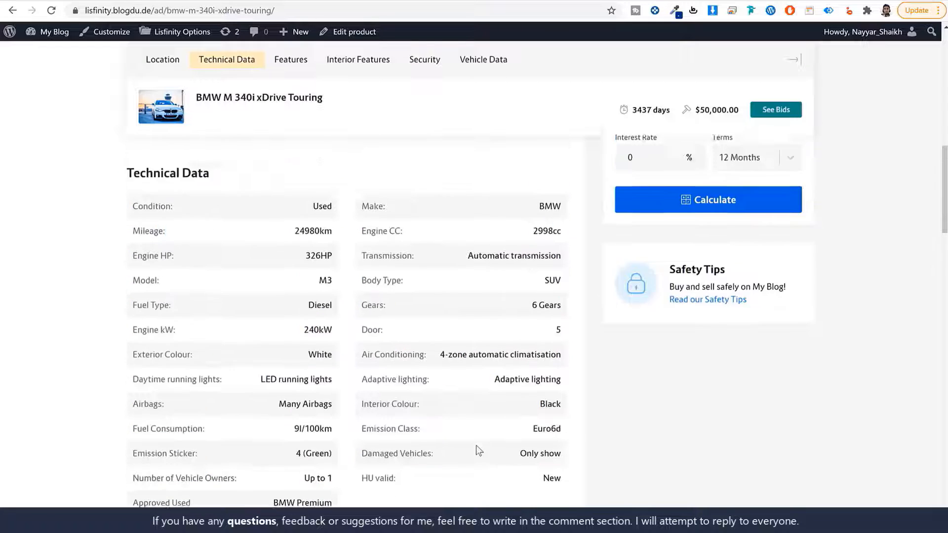
scroll(476, 446, "up", 1)
scroll(286, 337, "down", 2)
left_click_drag(277, 253, 402, 397)
left_click(400, 392)
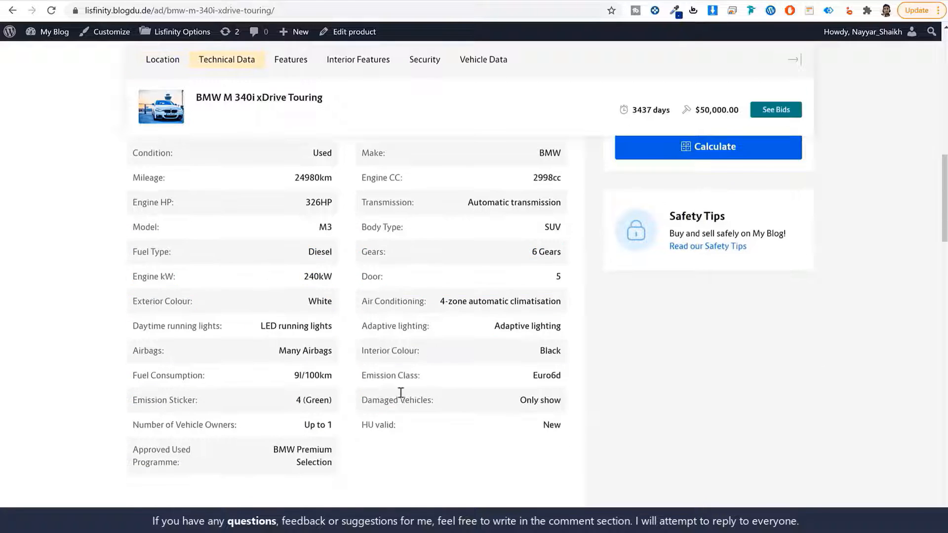
scroll(213, 322, "up", 3)
left_click_drag(204, 302, 125, 302)
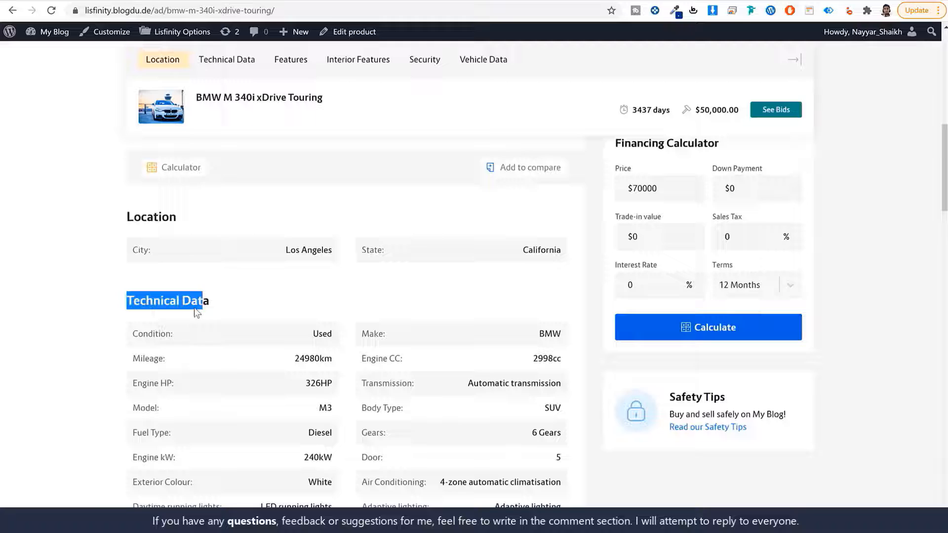
- Go back to the admin and open the Lisfinity Search Builder page
left_click(220, 2)
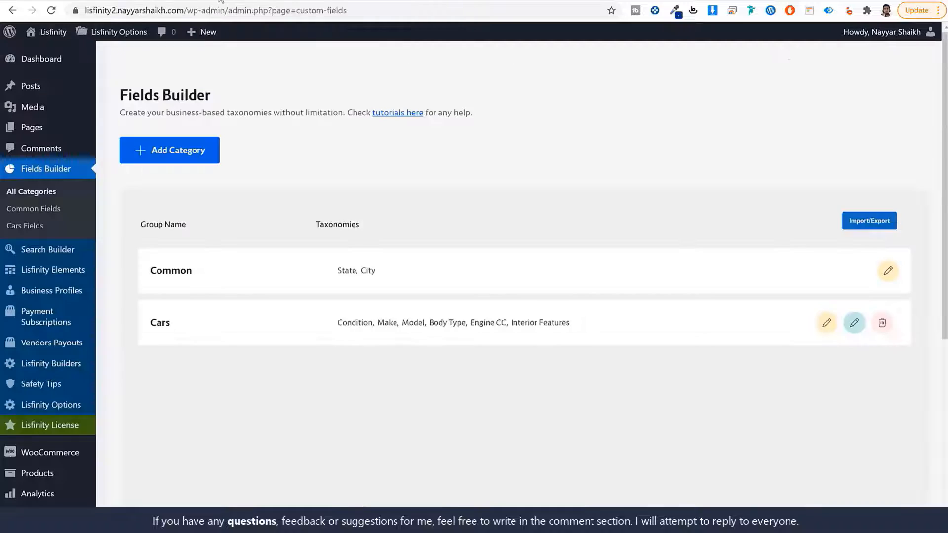
left_click(49, 249)
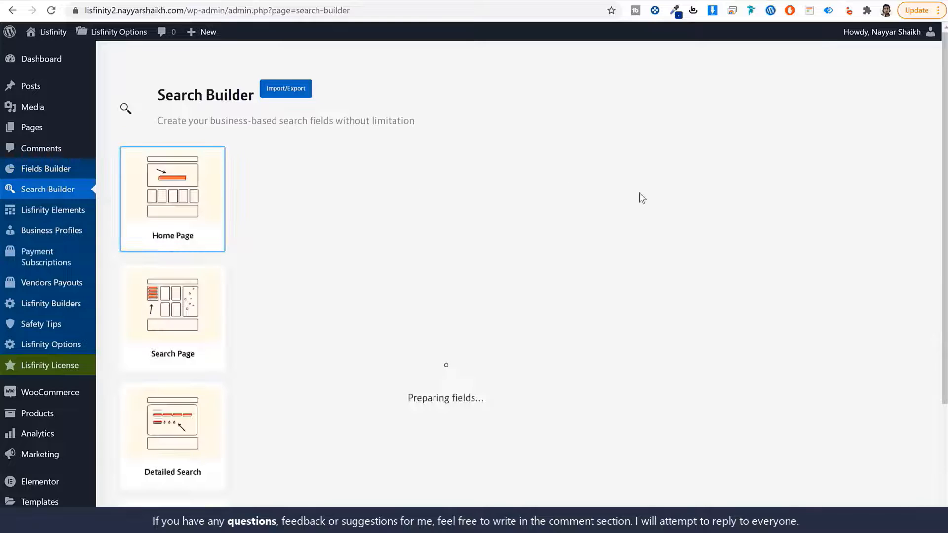
scroll(641, 222, "down", 3)
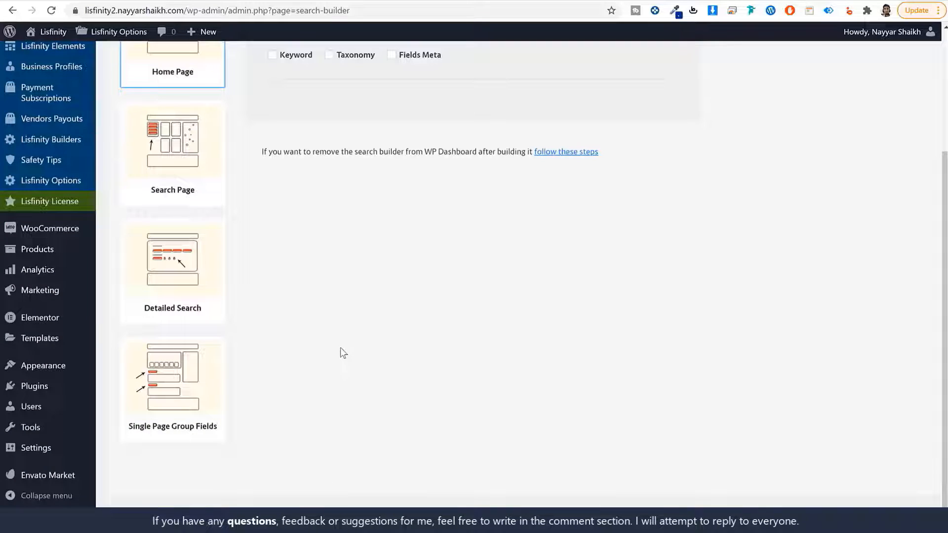
- Open the Single Page Group Fields settings and select the Car niche
left_click(158, 395)
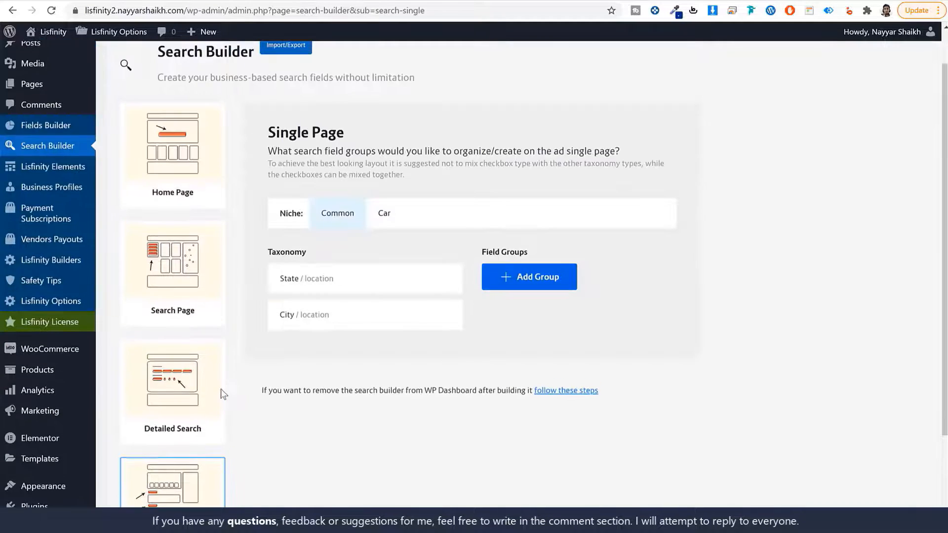
scroll(296, 395, "down", 2)
scroll(370, 412, "up", 3)
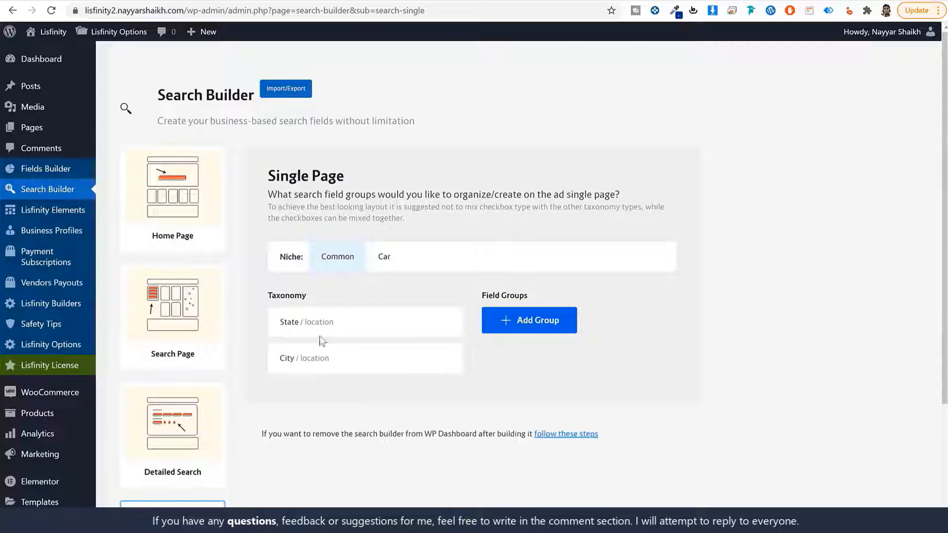
left_click(375, 264)
scroll(395, 287, "down", 3)
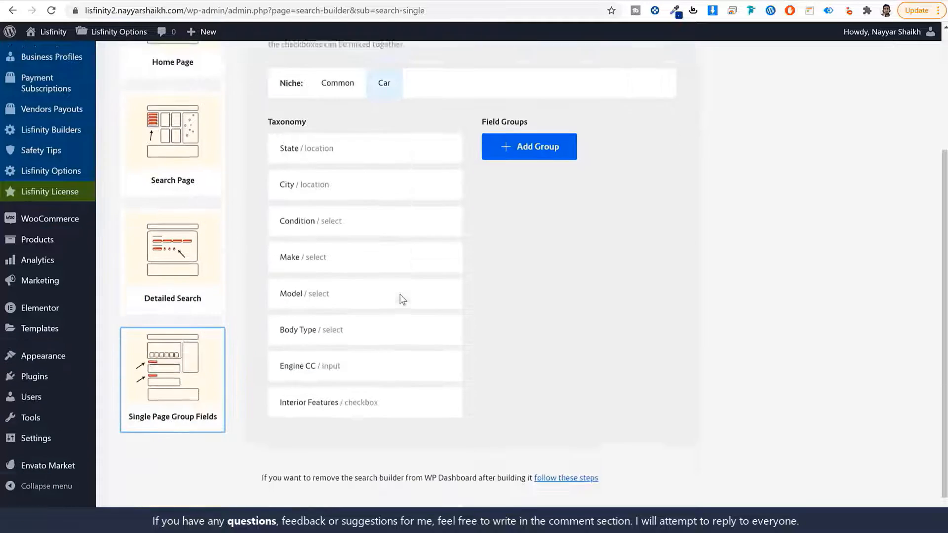
scroll(355, 301, "up", 3)
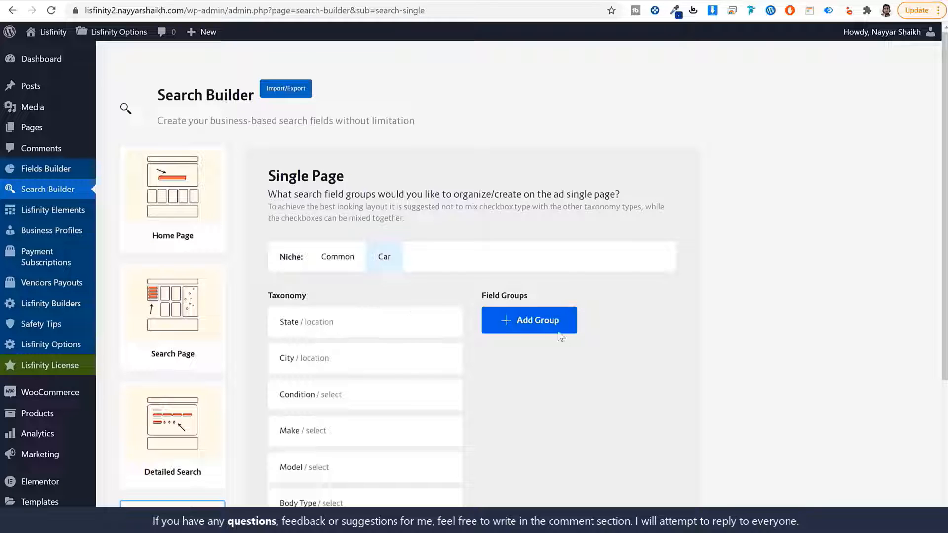
- Add a field group named Location
left_click(535, 325)
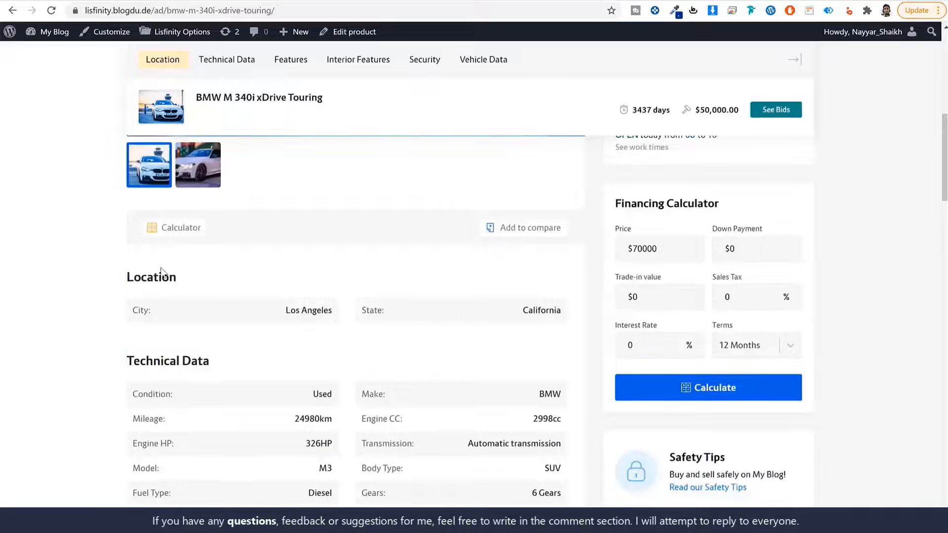
key("ctrl+a")
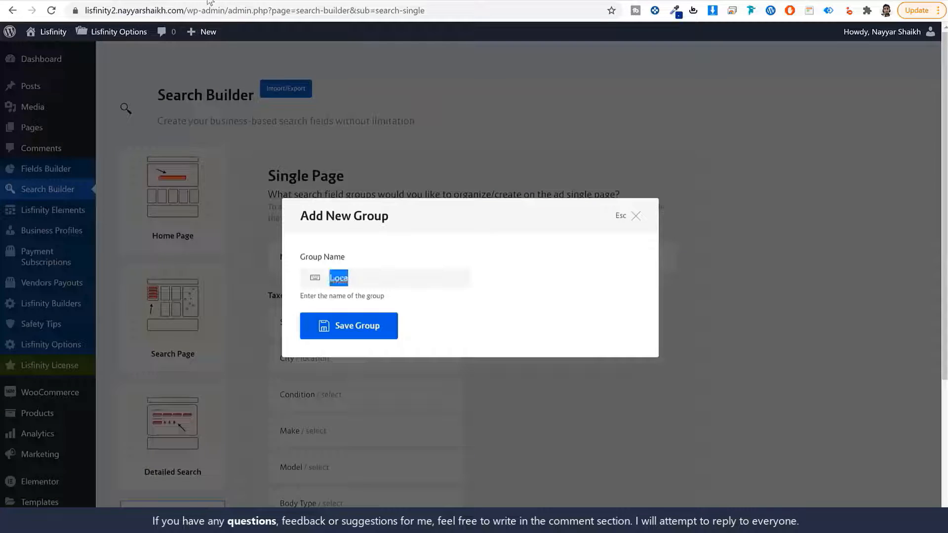
type("Location")
left_click(354, 332)
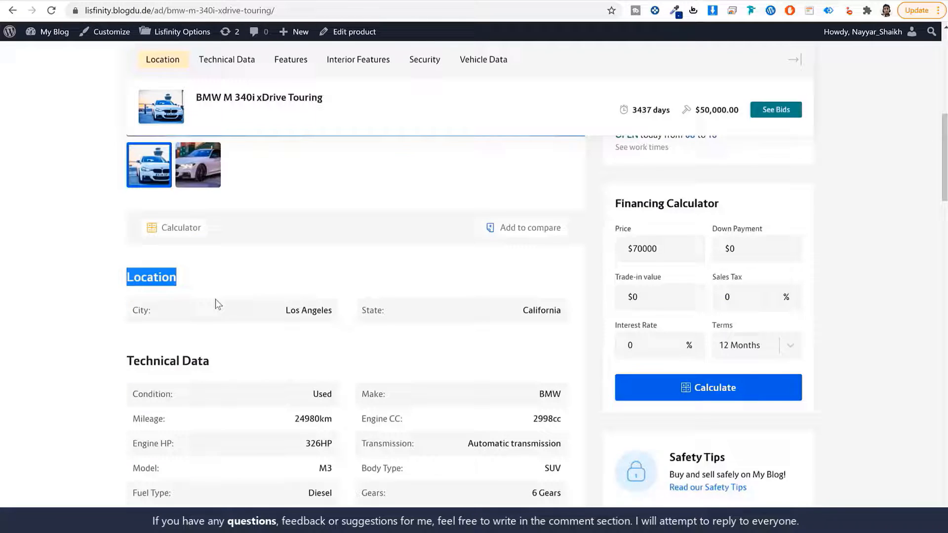
scroll(222, 217, "down", 3)
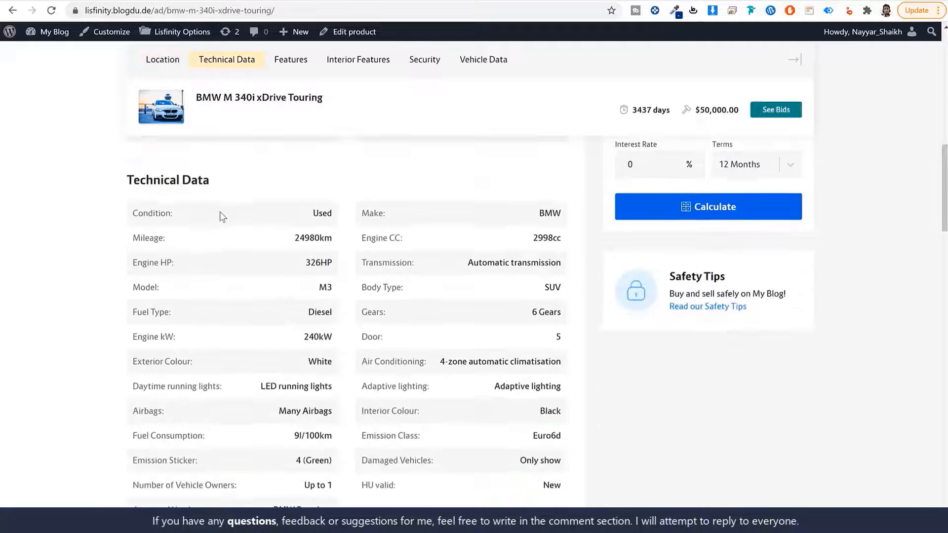
- Add a second field group named Technical Data, copied from the listing heading
left_click_drag(121, 178, 121, 179)
key("ctrl+c")
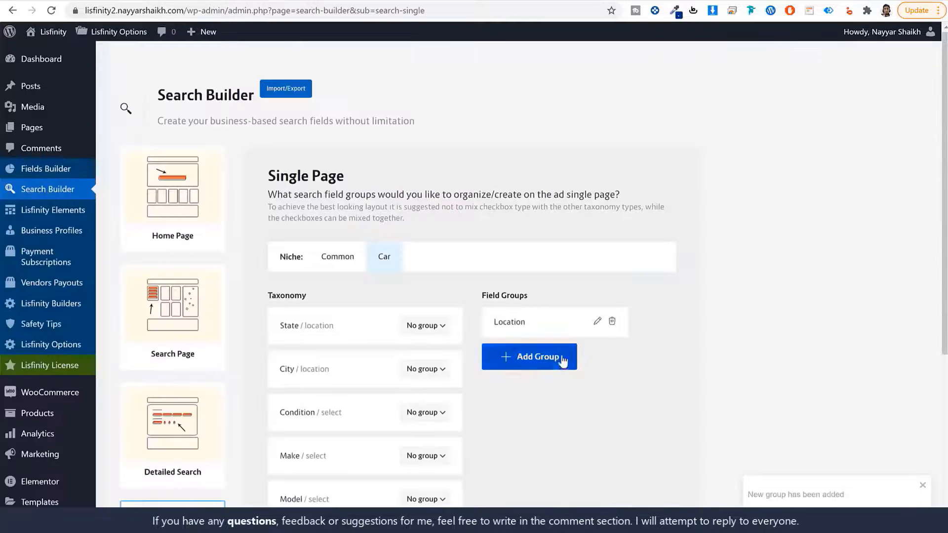
left_click(544, 355)
key("ctrl+v")
left_click(377, 332)
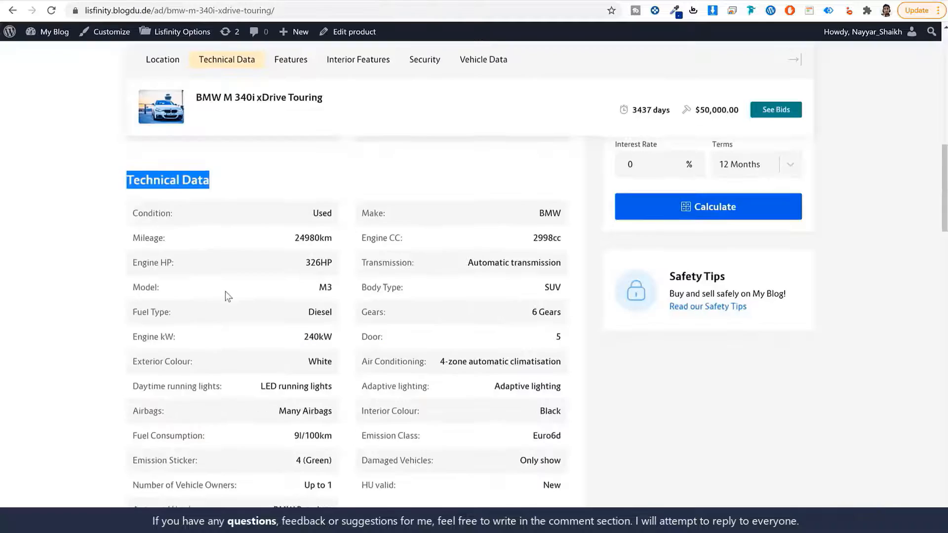
- Add a third field group named Interior Features
scroll(225, 291, "down", 6)
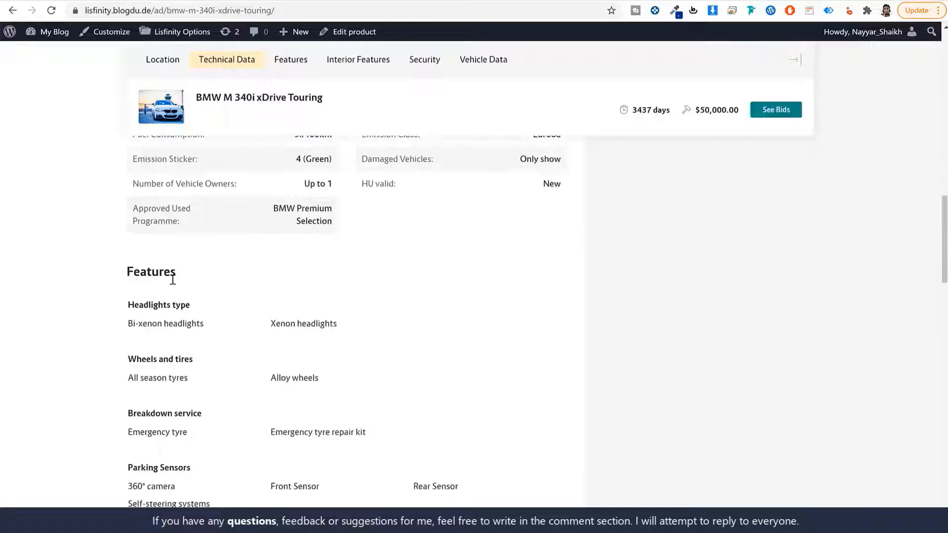
scroll(173, 280, "down", 9)
left_click_drag(221, 324, 127, 336)
key("ctrl+c")
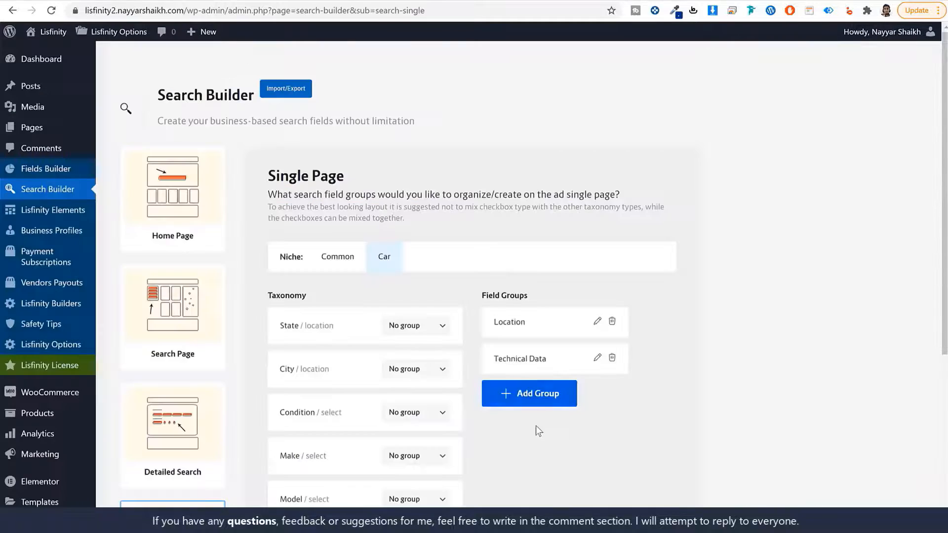
left_click(533, 394)
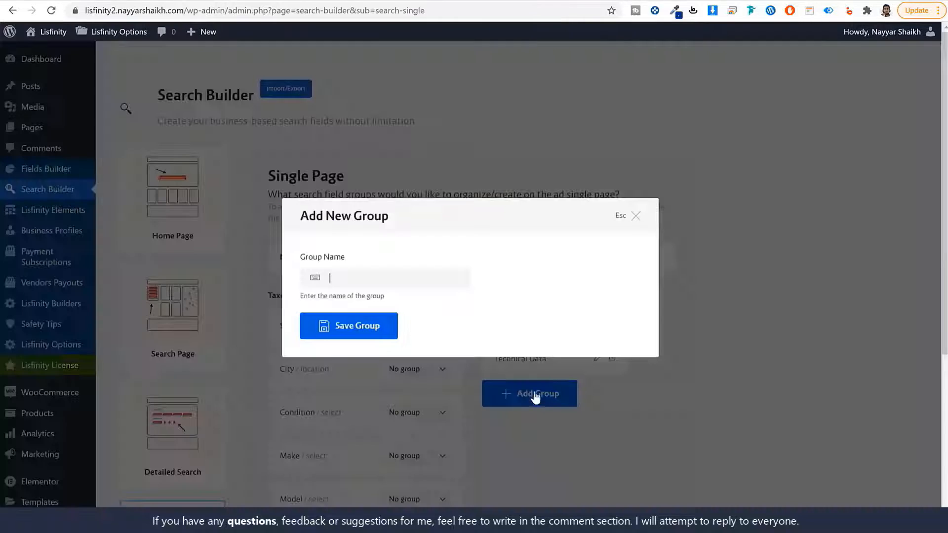
key("ctrl+v")
left_click(357, 324)
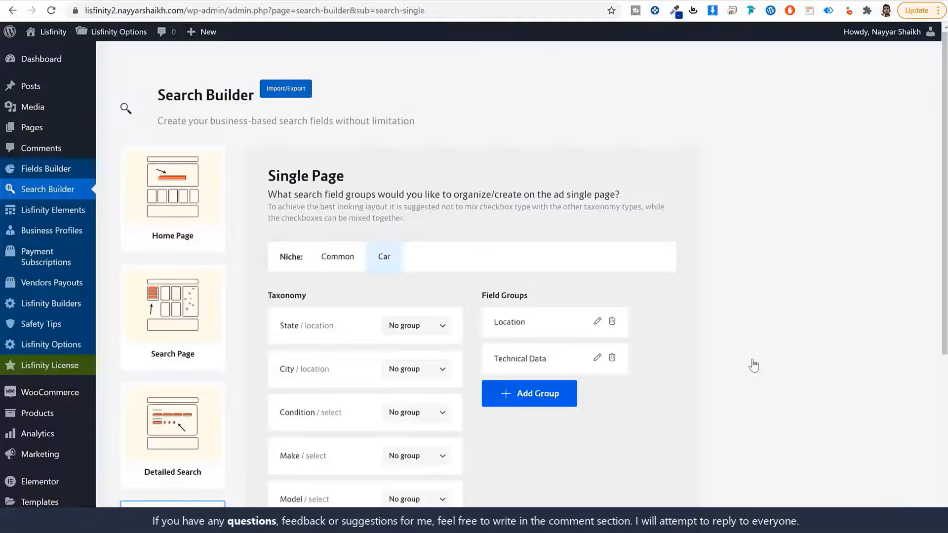
scroll(753, 375, "down", 2)
scroll(753, 377, "down", 2)
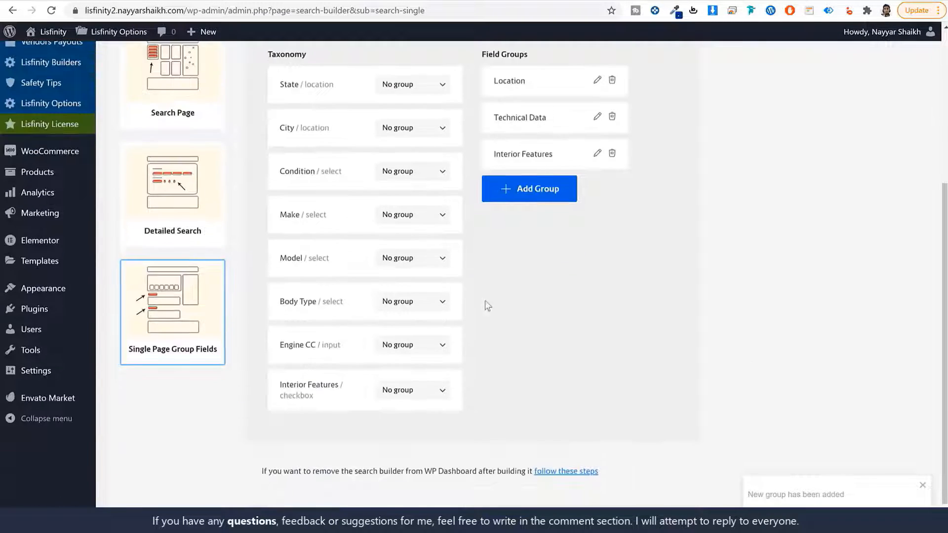
scroll(485, 300, "up", 1)
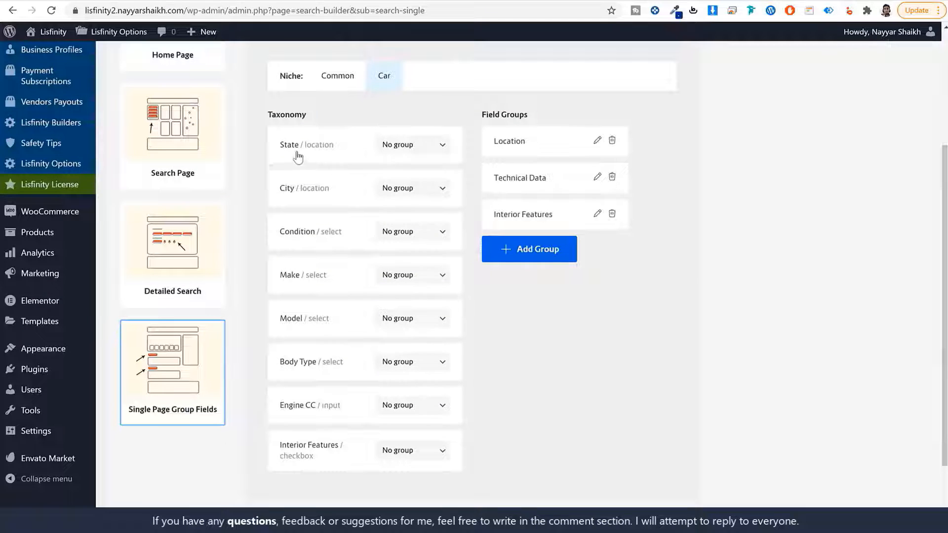
- Assign State and City to the Location group
left_click(405, 148)
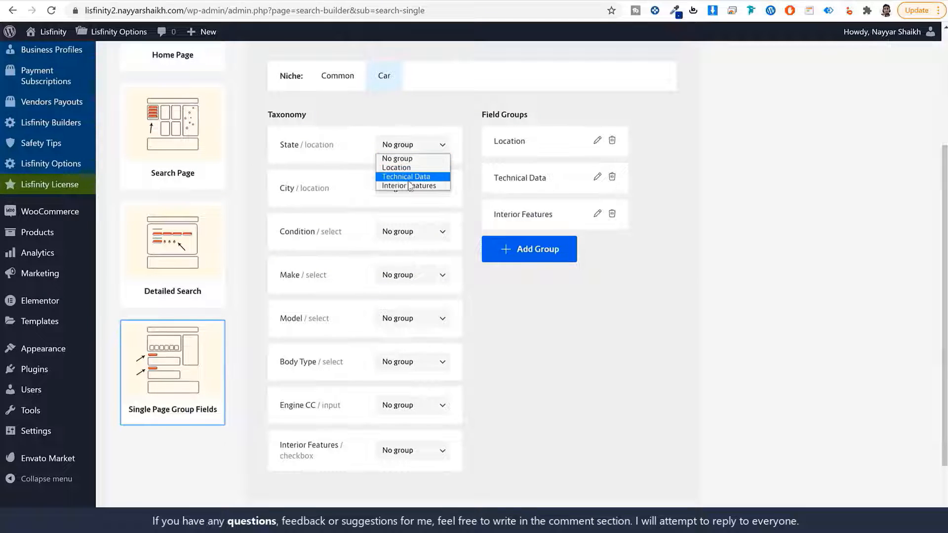
left_click(400, 168)
left_click(408, 189)
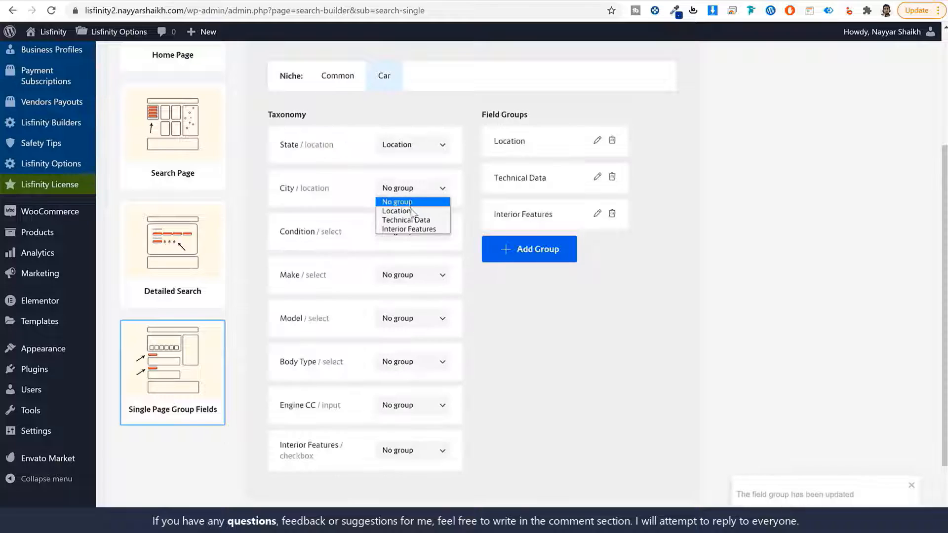
left_click(397, 211)
- Assign Condition, Make, Model, Body Type and Engine CC to the Technical Data group
left_click(416, 238)
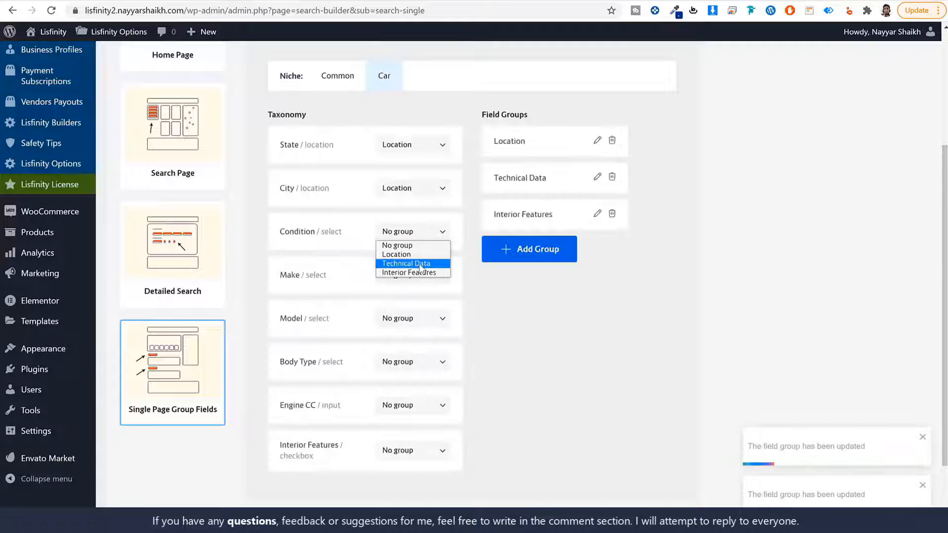
left_click(410, 263)
left_click(409, 281)
left_click(411, 306)
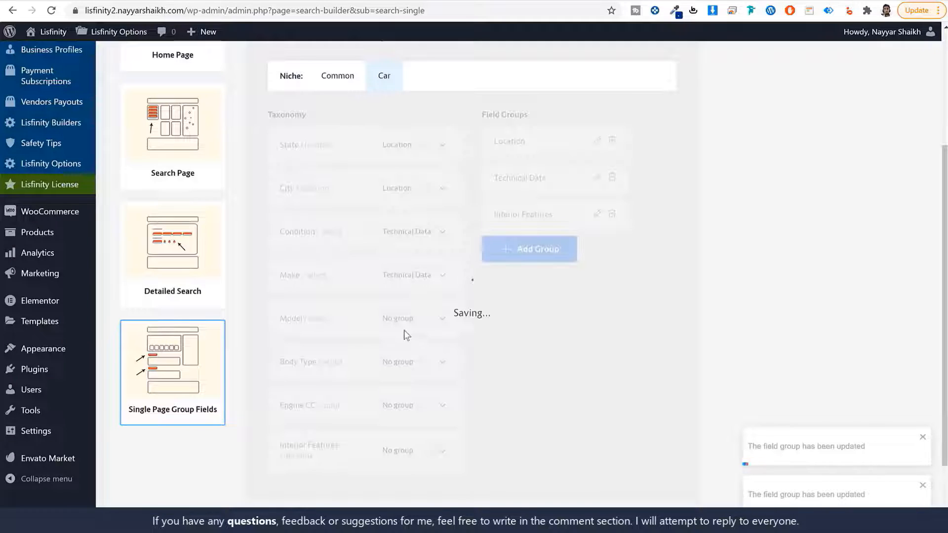
left_click(408, 321)
left_click(420, 350)
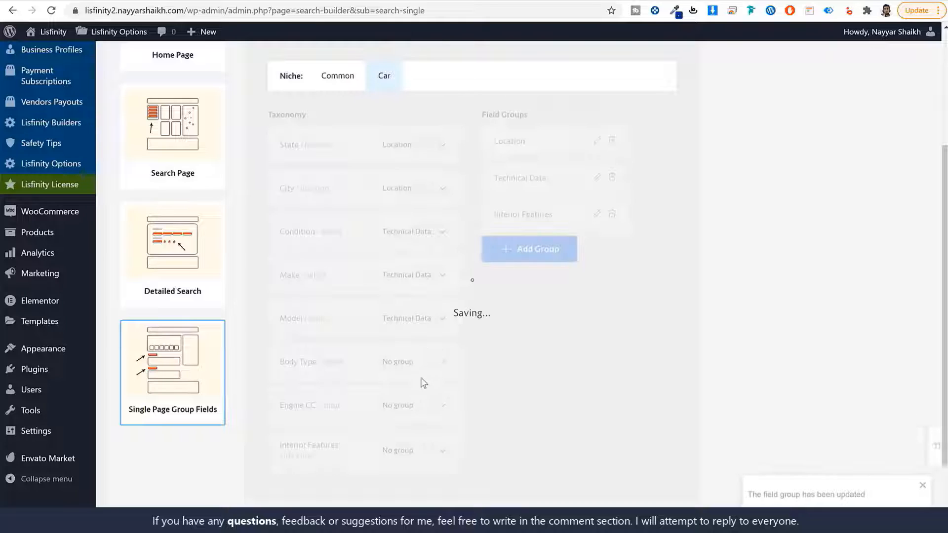
left_click(412, 362)
left_click(428, 396)
left_click(422, 408)
left_click(418, 437)
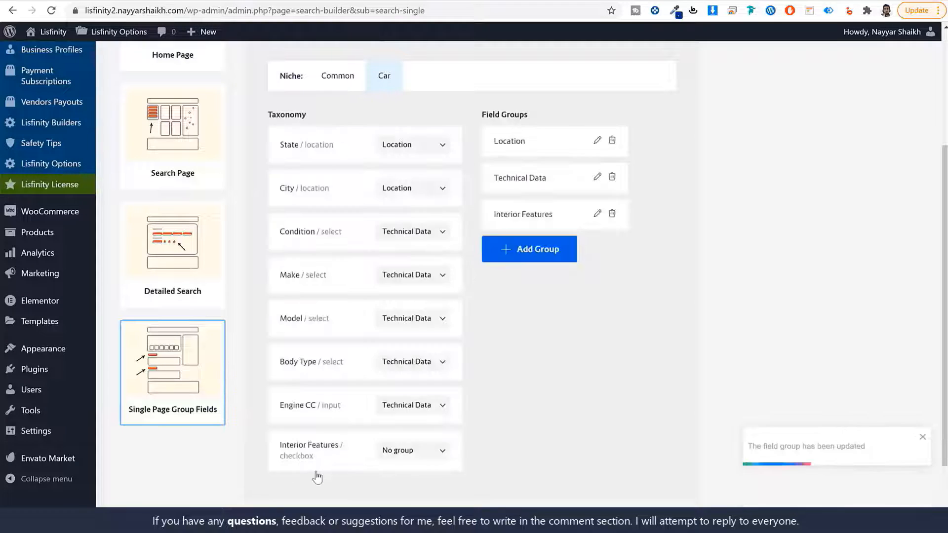
- Assign Interior Features to the Interior Features group
left_click(412, 450)
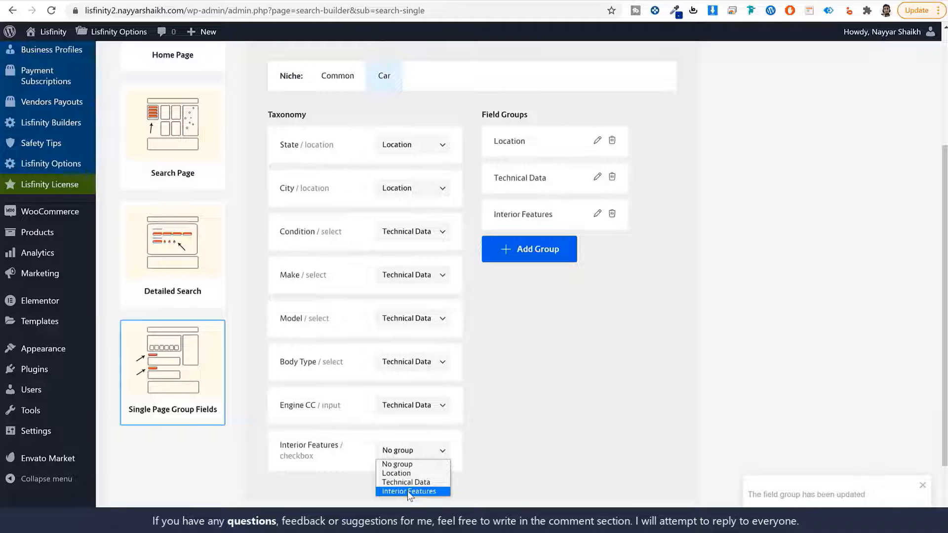
left_click(408, 491)
scroll(541, 445, "up", 4)
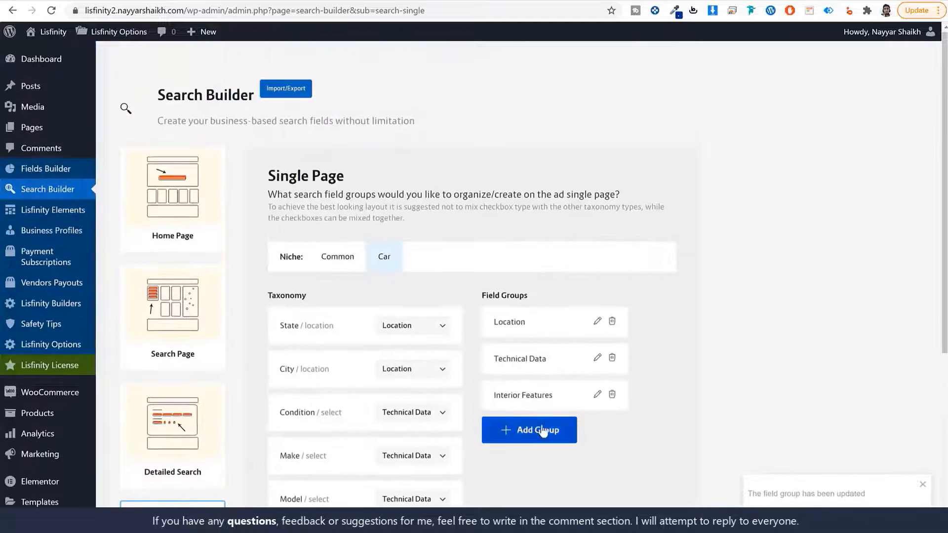
scroll(542, 431, "down", 5)
scroll(525, 416, "up", 3)
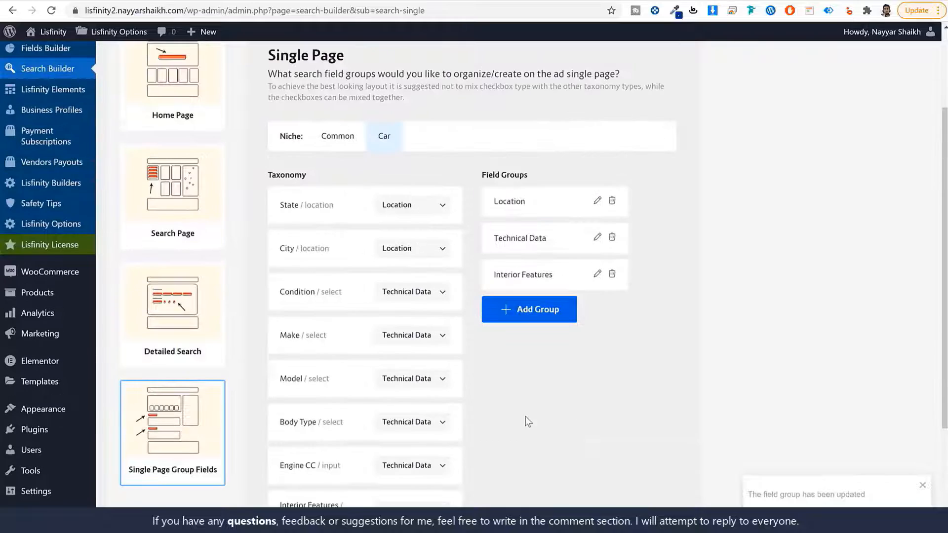
scroll(240, 326, "up", 3)
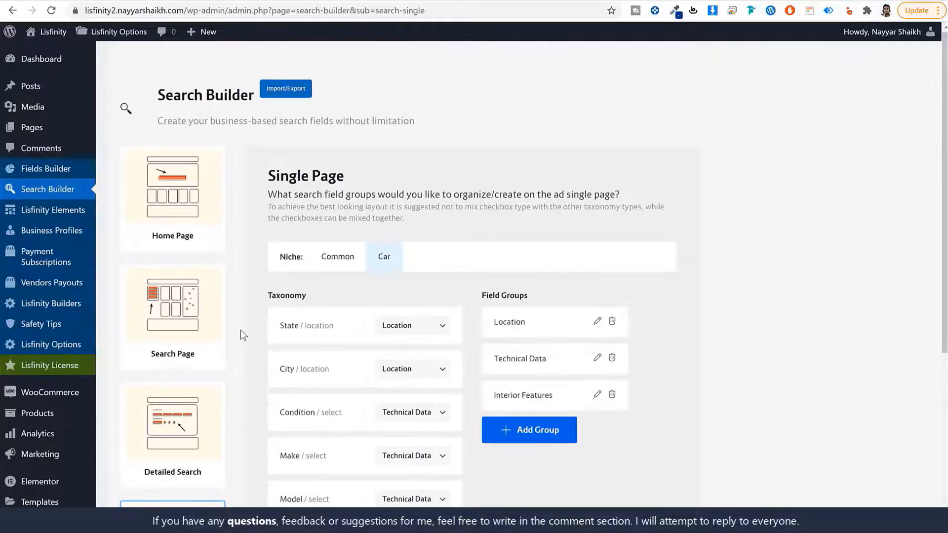
- Enable keyword, taxonomy and meta fields in the Home Page search settings
left_click(196, 217)
left_click(272, 219)
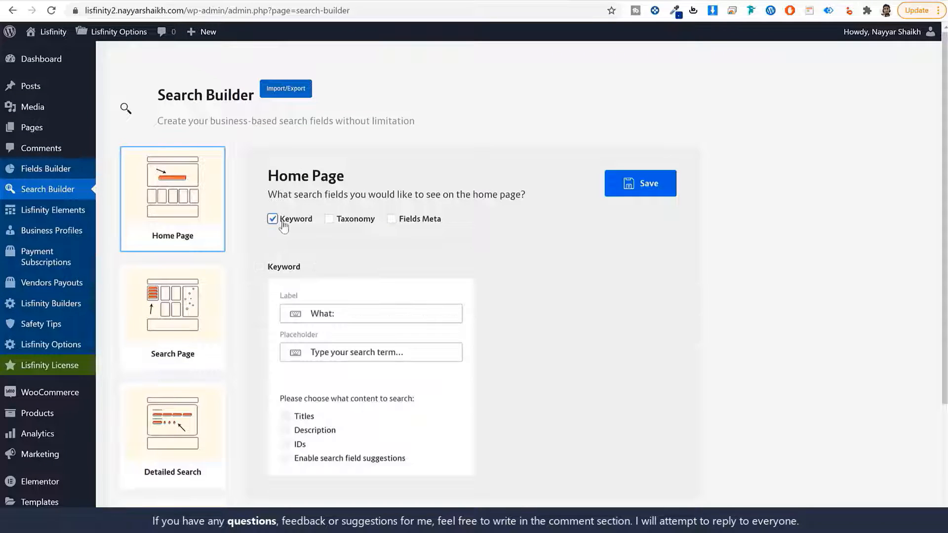
left_click(329, 219)
left_click(391, 219)
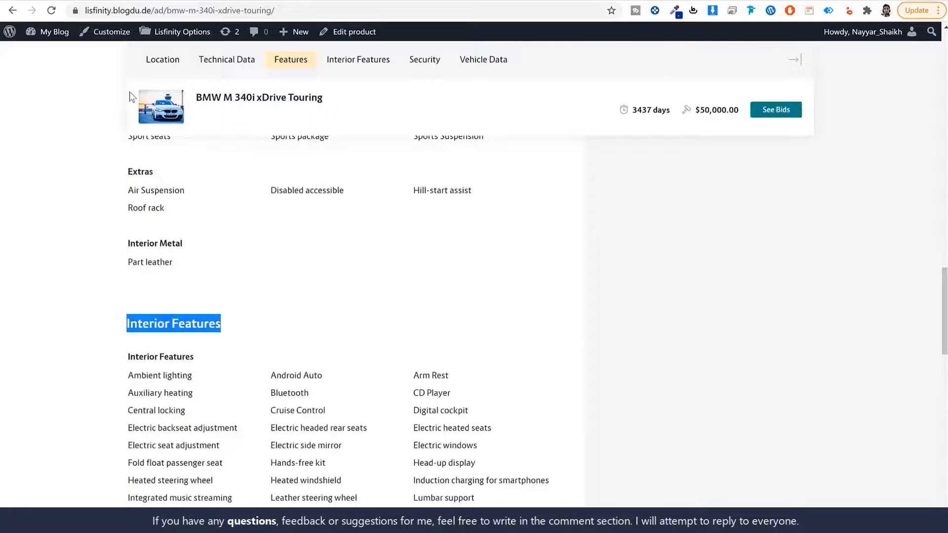
scroll(96, 87, "up", 10)
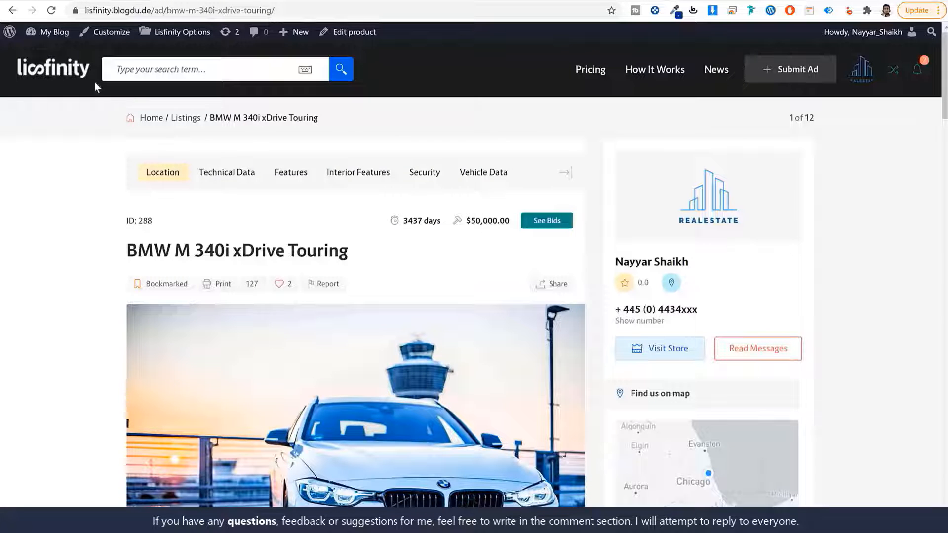
- Inspect the 'What:' keyword search bar on the demo site's homepage
left_click(71, 72)
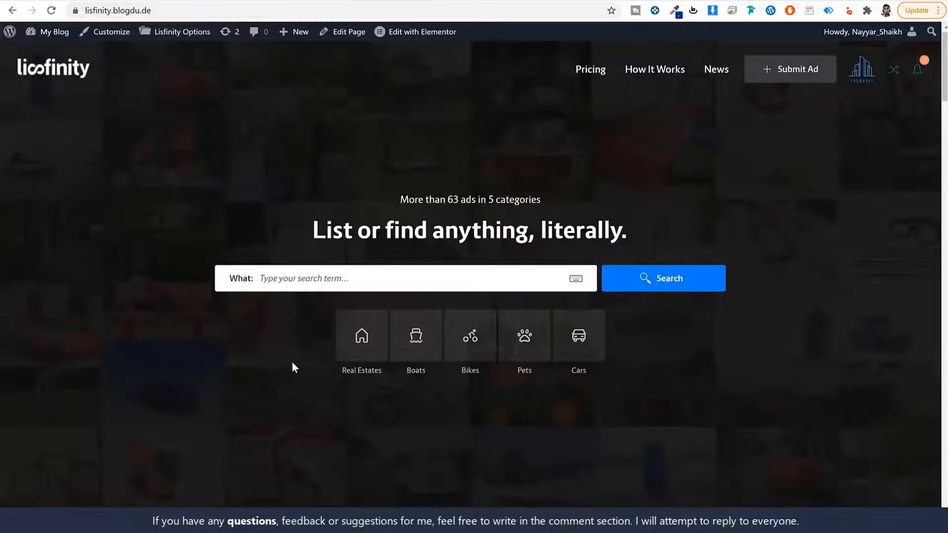
left_click_drag(229, 282, 254, 283)
left_click(356, 287)
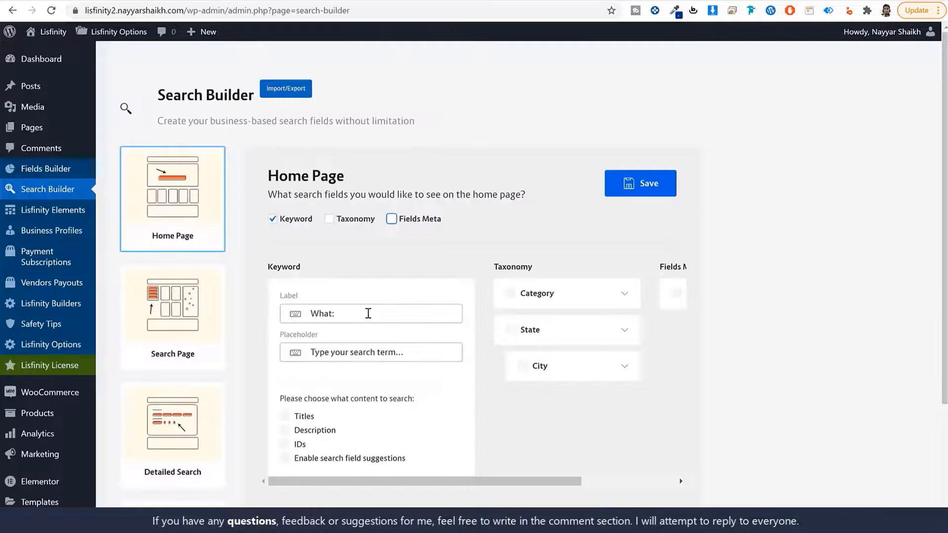
- Relabel the keyword search 'What Your looking For:' with placeholder 'Type your search object…' and save
scroll(321, 249, "down", 1)
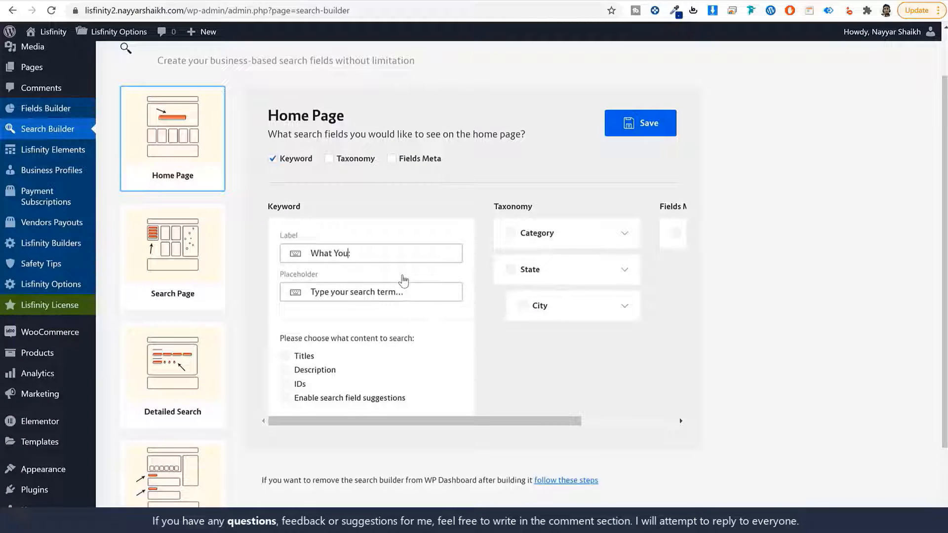
type("ooking For:")
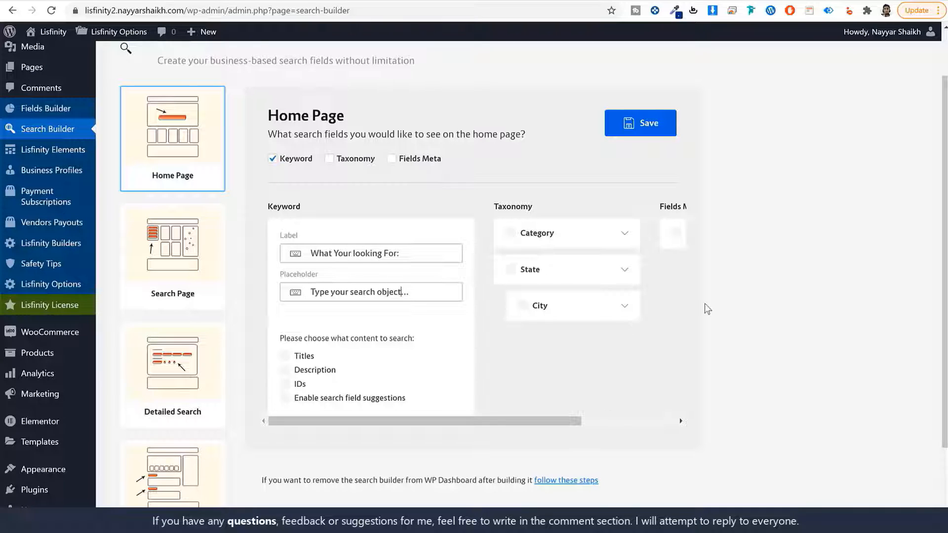
left_click_drag(463, 418, 372, 423)
left_click(640, 130)
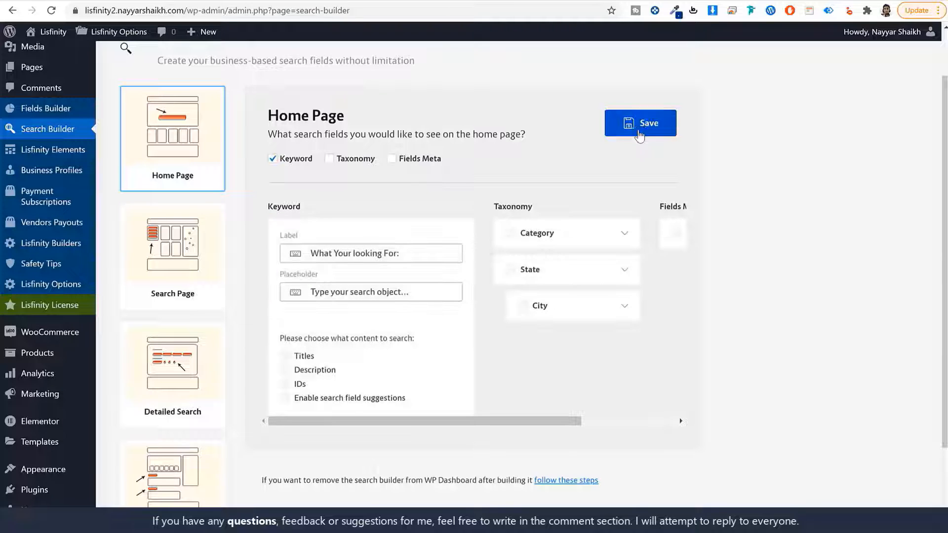
- Make the keyword search cover Titles and Description, then save the Home Page settings
left_click(299, 356)
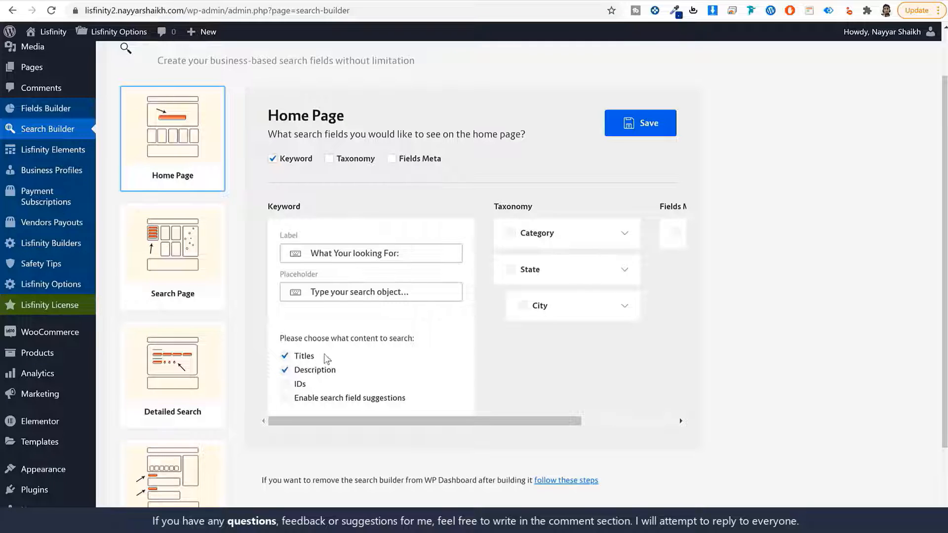
left_click_drag(324, 357, 290, 358)
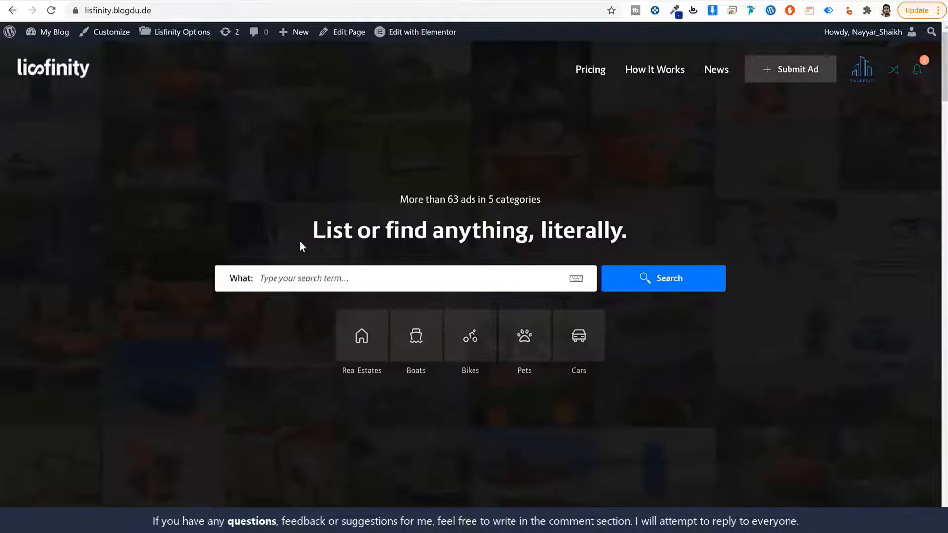
scroll(300, 249, "down", 15)
scroll(312, 251, "up", 15)
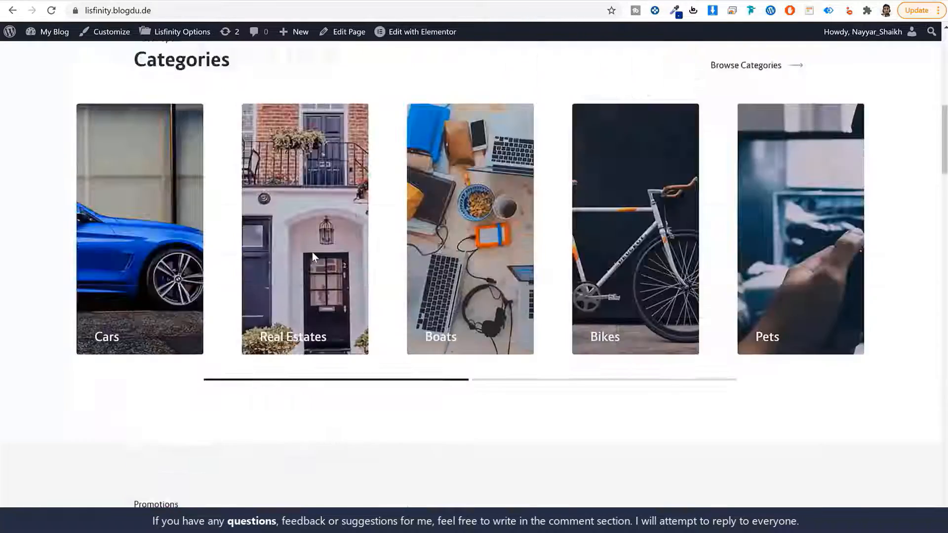
scroll(359, 319, "down", 15)
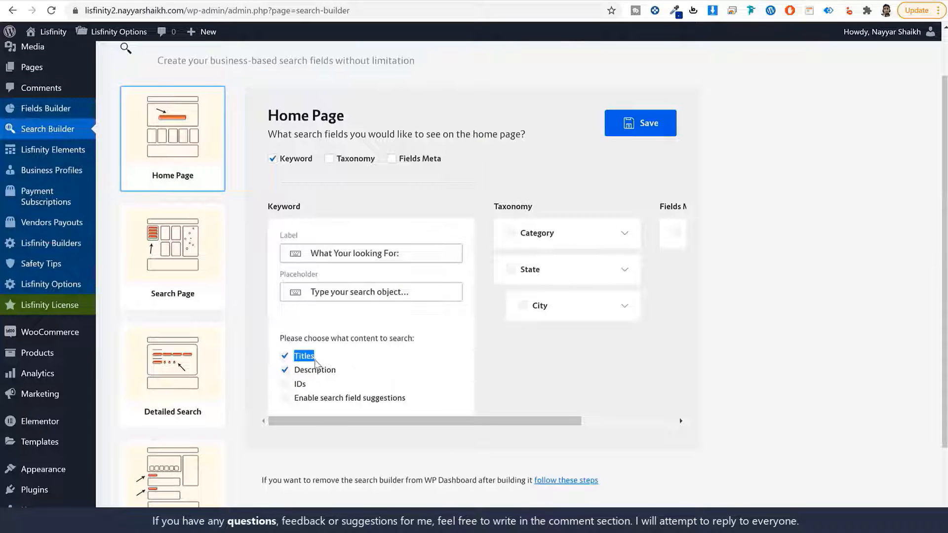
left_click(648, 115)
- Open the Search Page settings and test the demo site's State and category filters
left_click(192, 267)
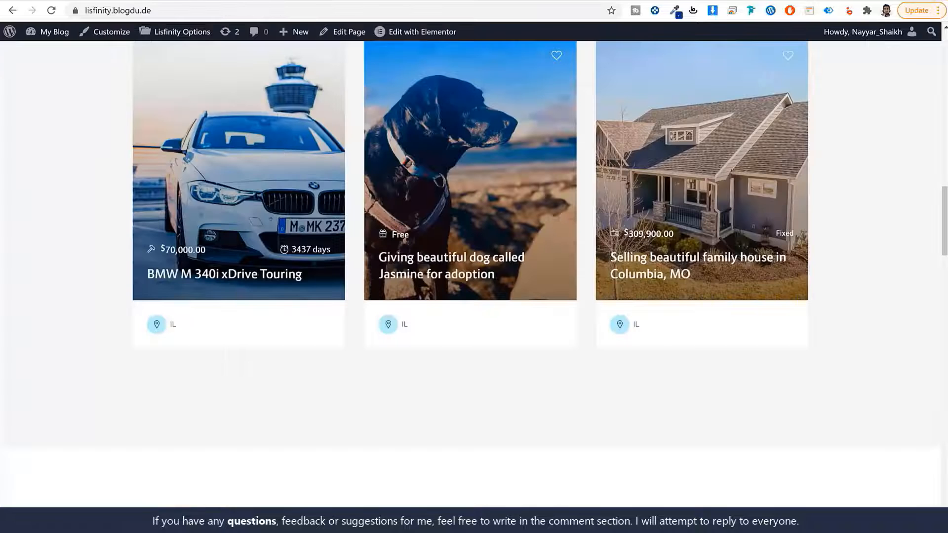
scroll(327, 214, "up", 15)
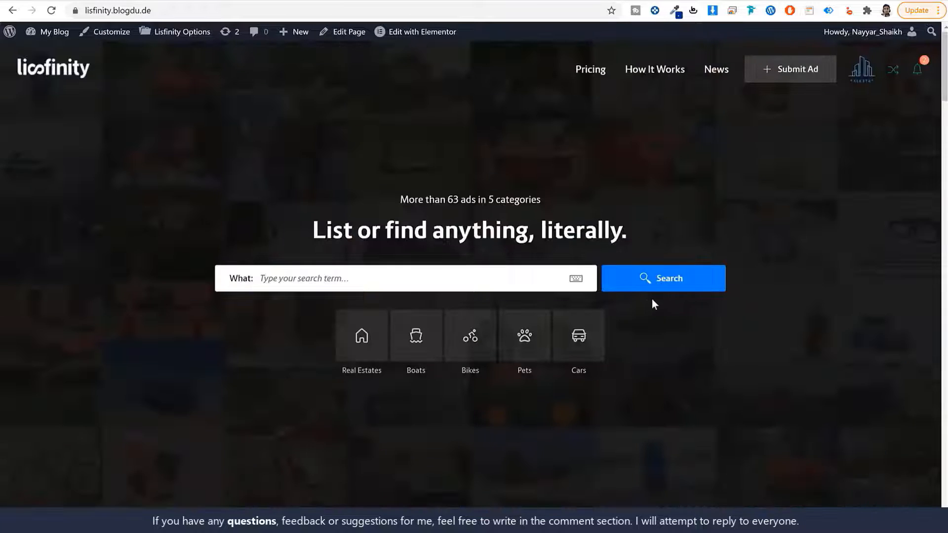
left_click(658, 289)
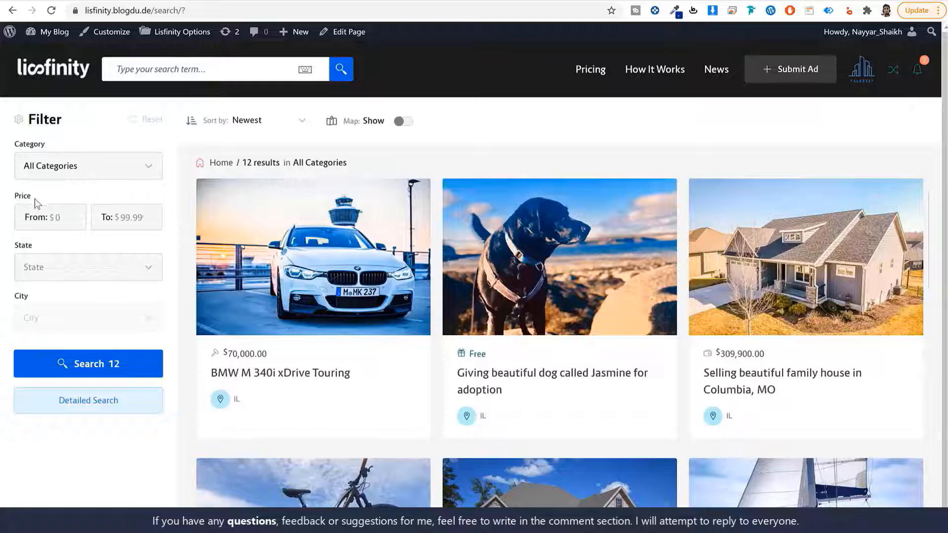
left_click_drag(31, 246, 32, 303)
left_click(71, 181)
left_click(59, 220)
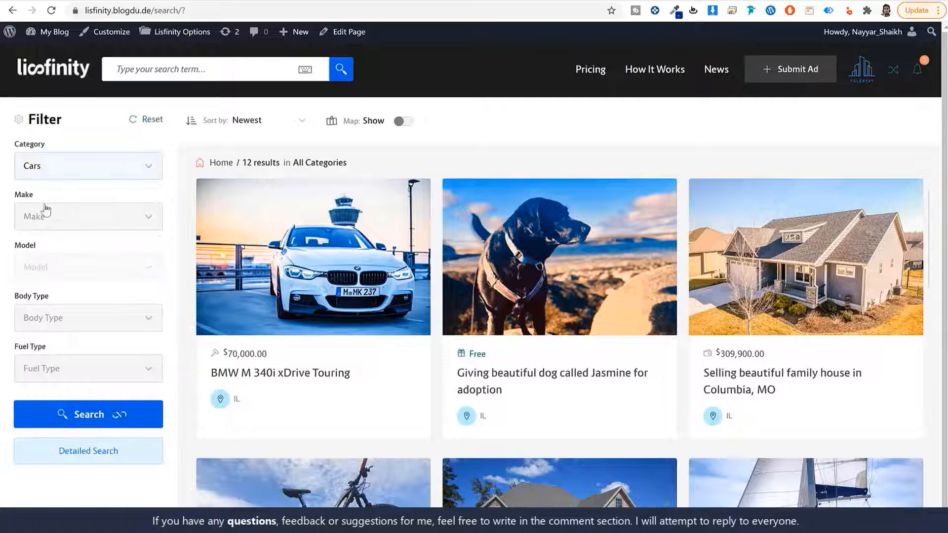
left_click(79, 177)
left_click(59, 240)
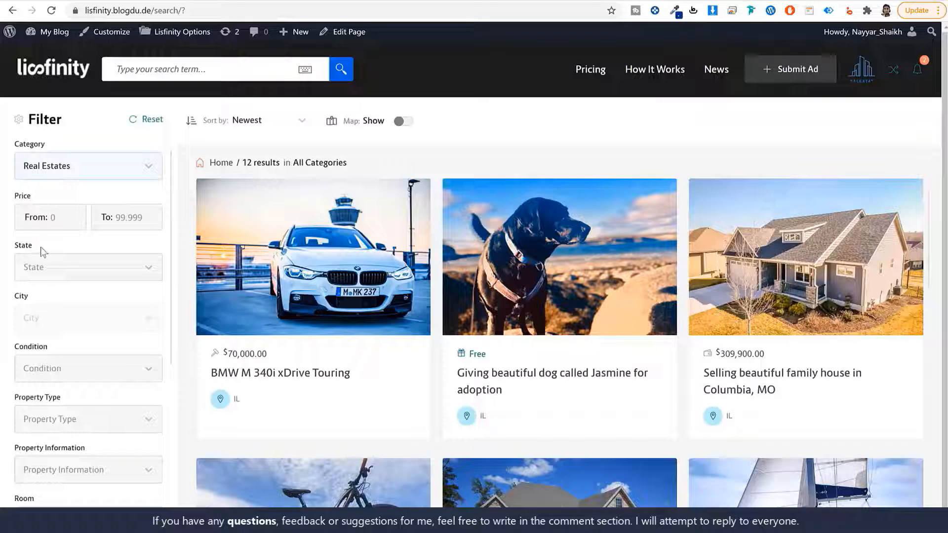
left_click_drag(41, 247, 18, 247)
scroll(35, 298, "down", 5)
scroll(36, 309, "up", 5)
left_click(48, 181)
left_click(76, 198)
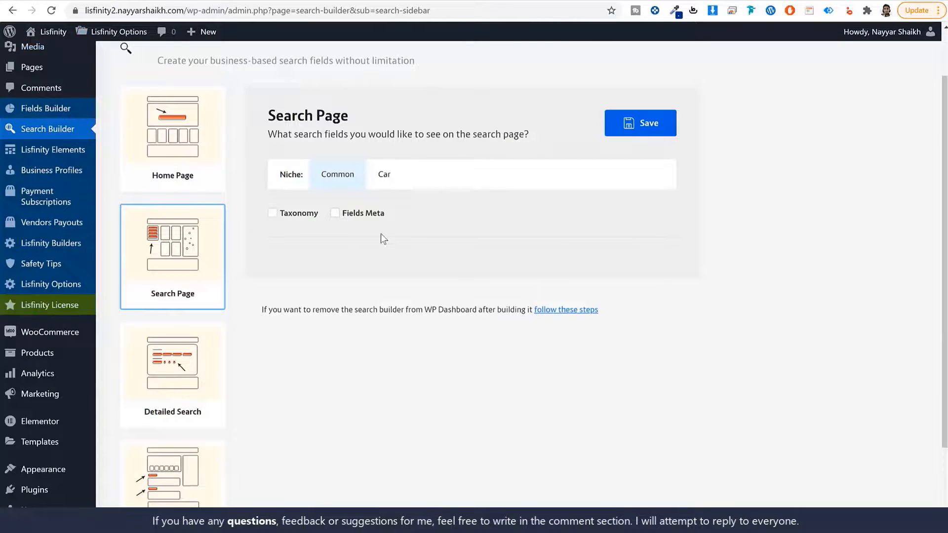
- Enable Taxonomy and Fields Meta for the Common niche, including State and City
left_click(285, 216)
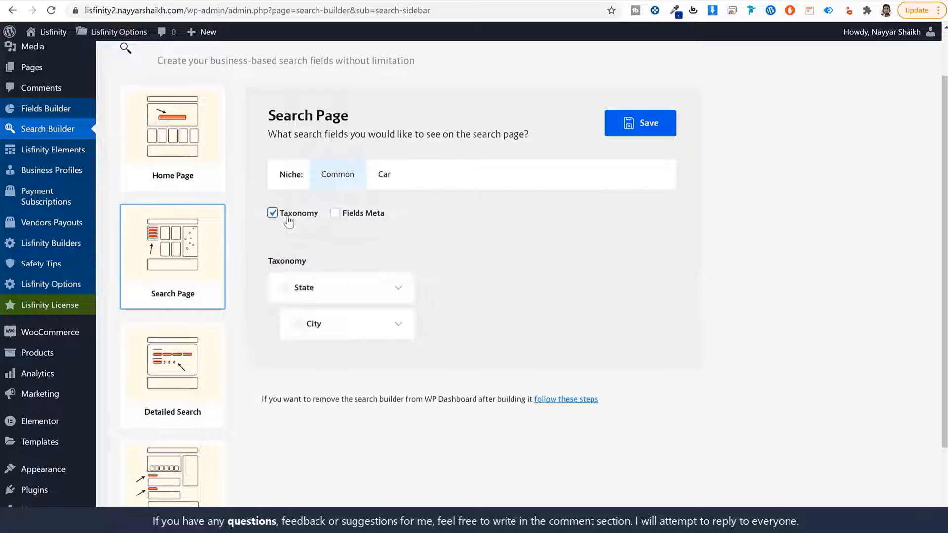
left_click(348, 214)
left_click(296, 290)
left_click(311, 323)
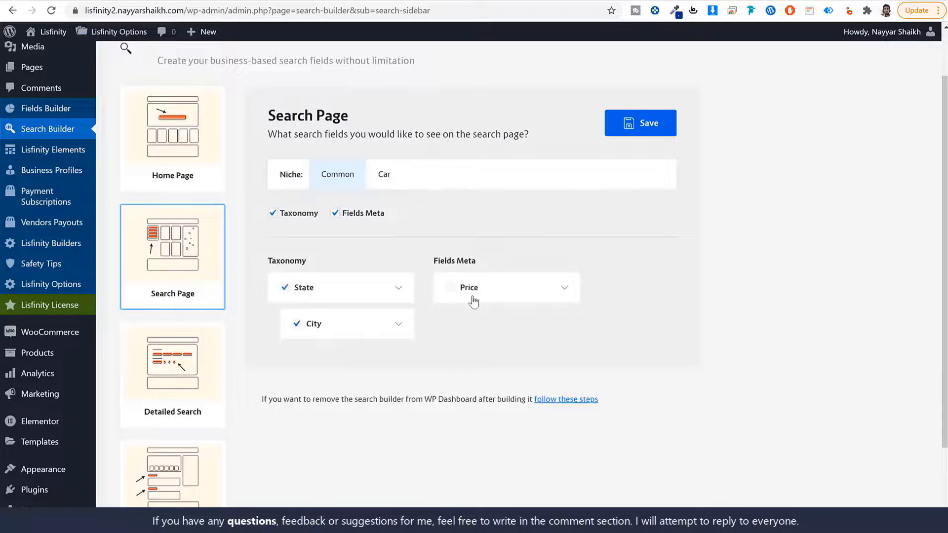
left_click(471, 295)
left_click(501, 293)
- For the Car niche, include State, City, Condition, Make, Model, Body Type and Interior Features
left_click(383, 184)
left_click(285, 213)
left_click(351, 213)
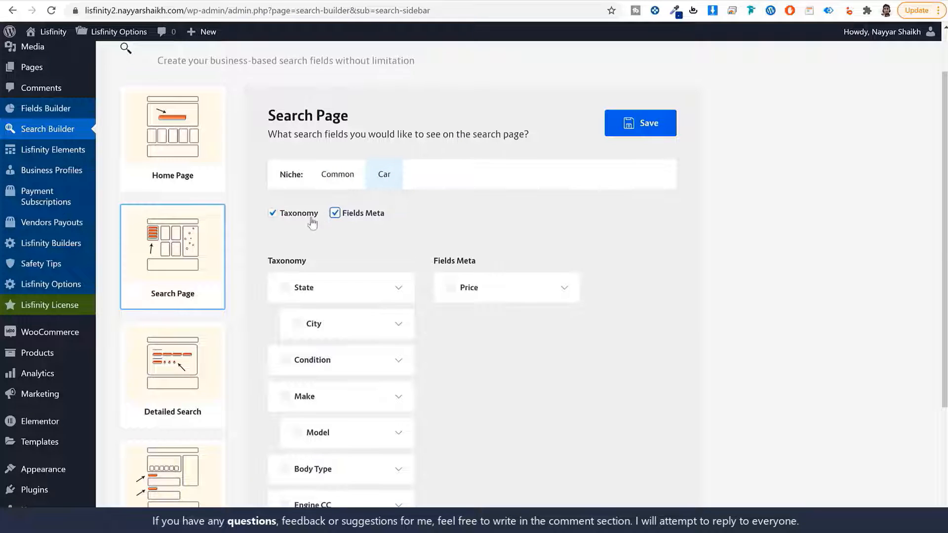
scroll(701, 257, "down", 3)
left_click(302, 167)
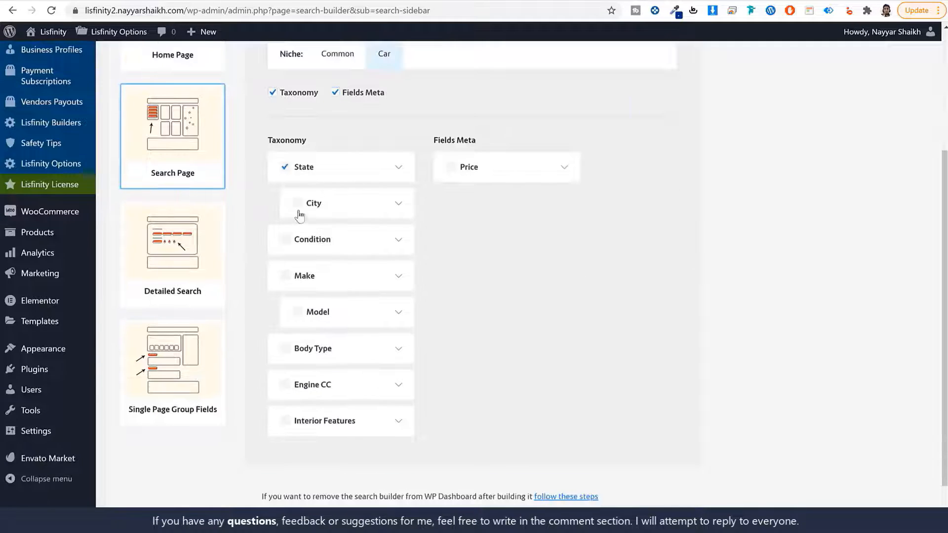
left_click(298, 204)
left_click(286, 239)
left_click(285, 276)
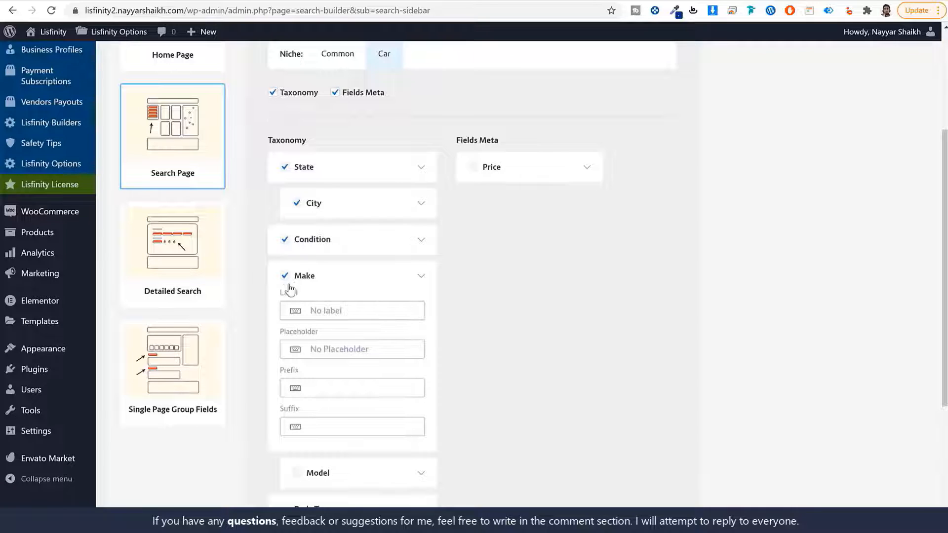
left_click(315, 277)
left_click(298, 312)
left_click(285, 348)
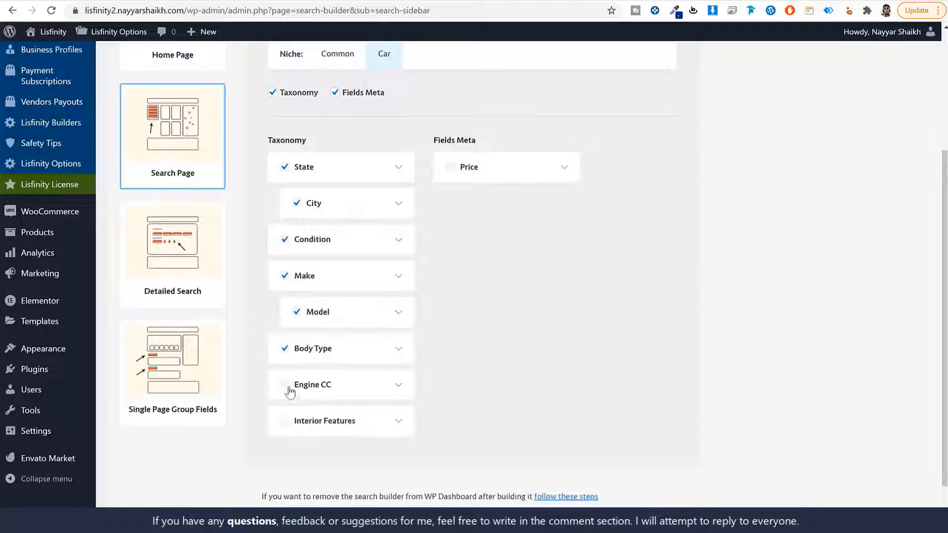
left_click(286, 423)
- Save the Search Page field settings
scroll(492, 226, "up", 4)
left_click(655, 187)
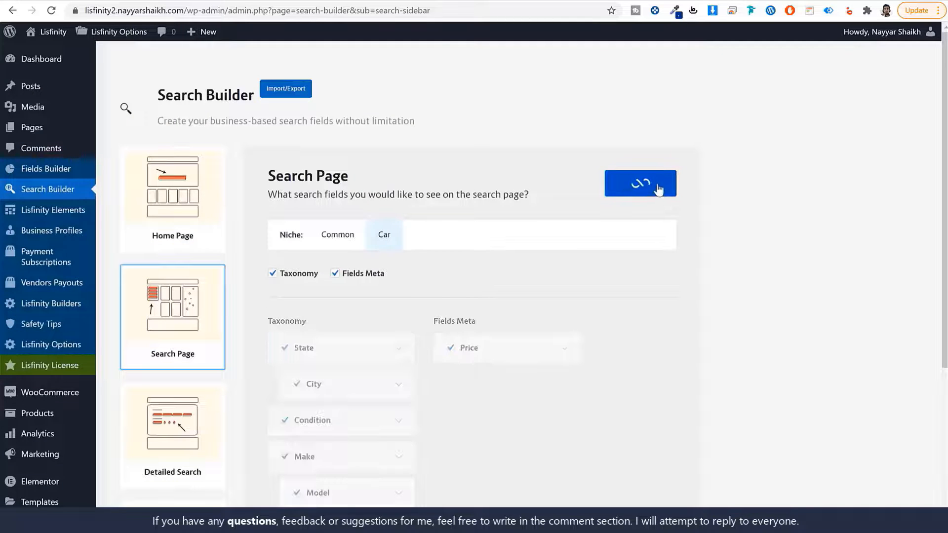
left_click(179, 428)
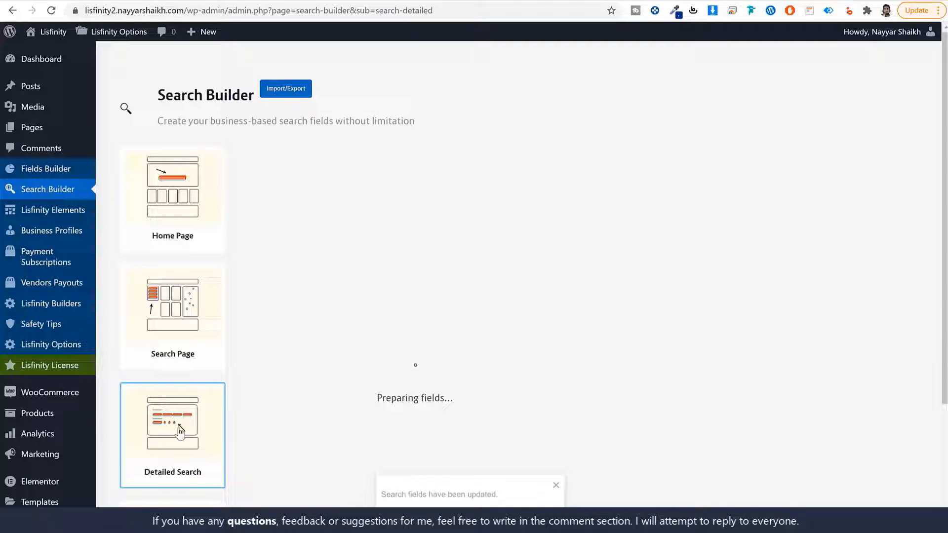
- Reopen the Search Page and Home Page search field settings to review them
left_click(184, 359)
left_click(187, 212)
scroll(216, 237, "down", 1)
scroll(216, 236, "up", 1)
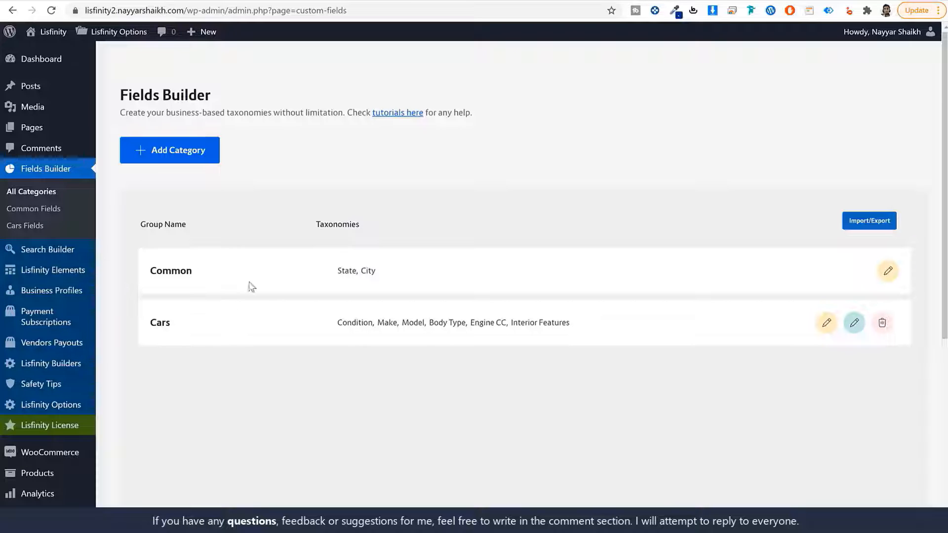
- Start a fields import, confirm overriding the current fields, and bring up the file browser
scroll(228, 368, "down", 1)
scroll(228, 366, "down", 6)
scroll(185, 187, "up", 5)
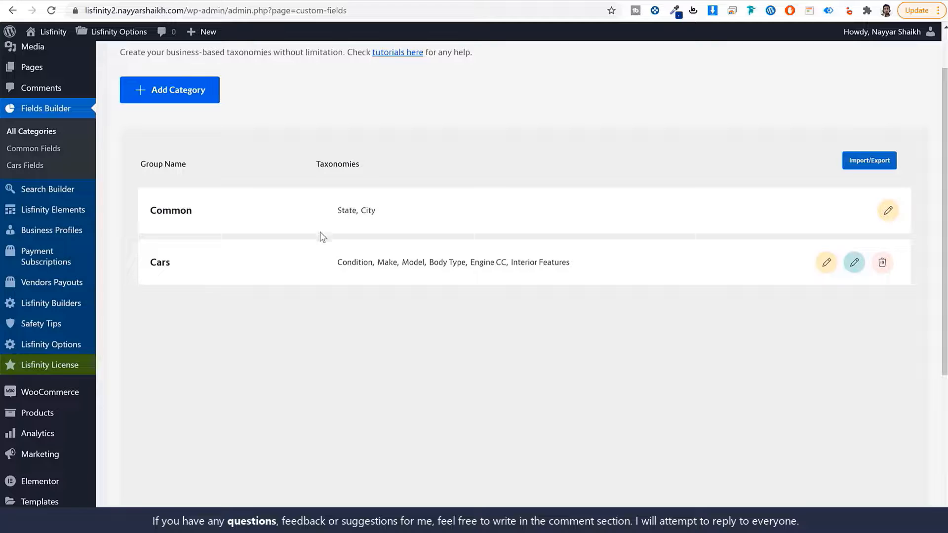
scroll(414, 348, "down", 2)
scroll(414, 348, "up", 4)
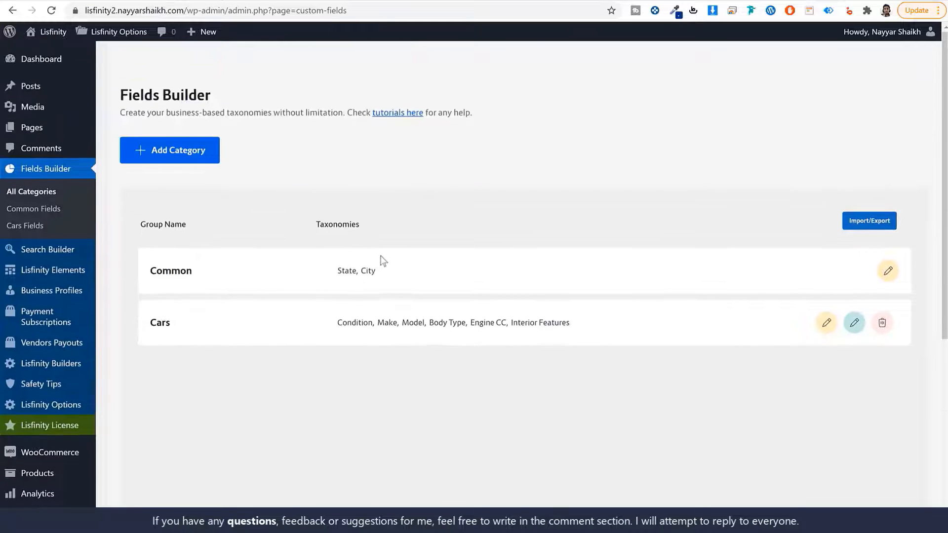
left_click(856, 226)
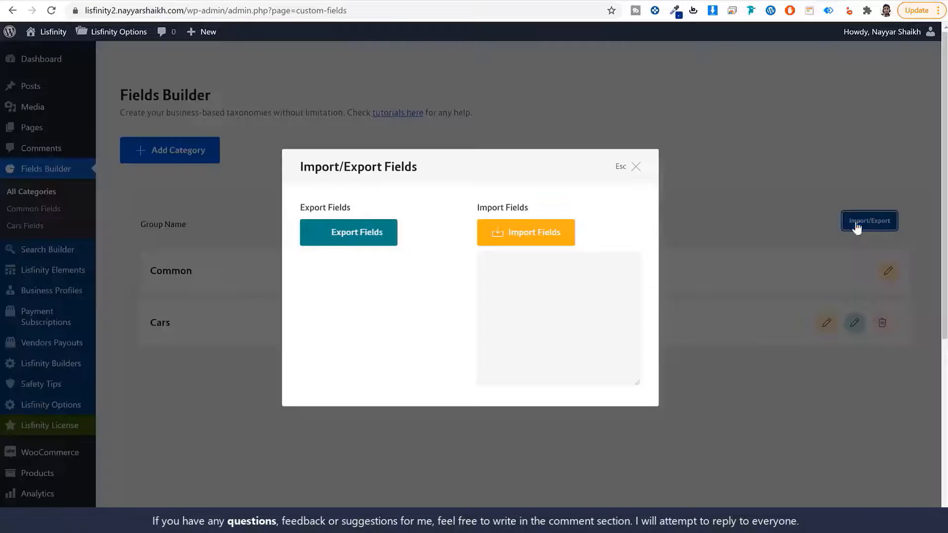
left_click(547, 237)
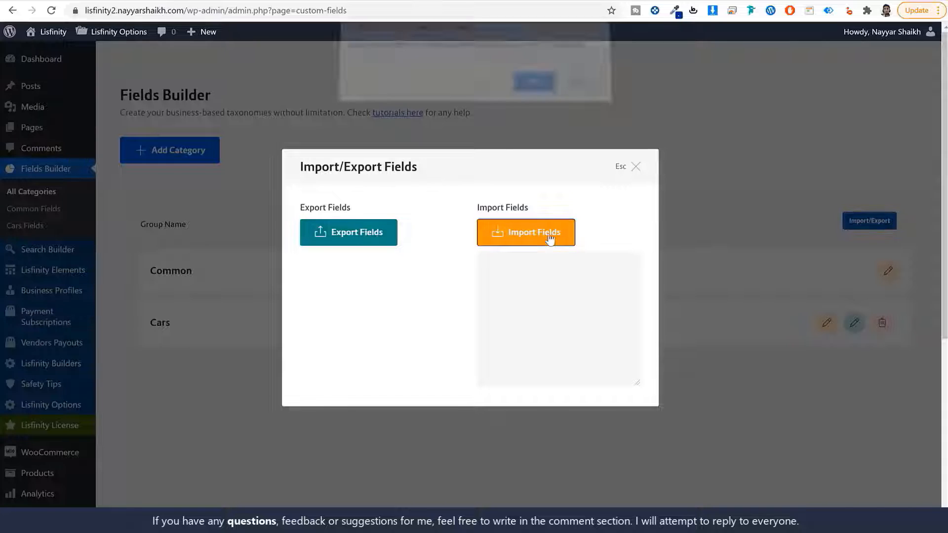
left_click(580, 90)
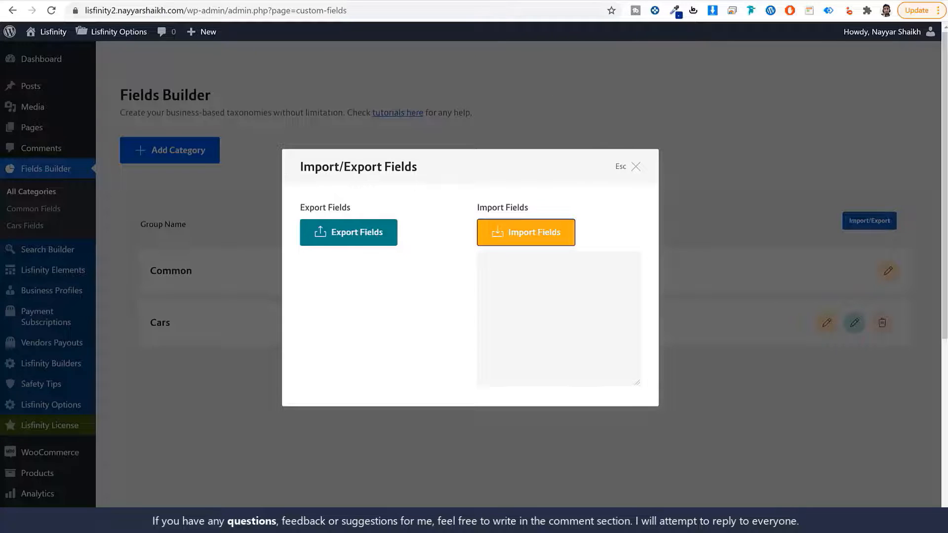
key("alt+Tab")
scroll(605, 398, "down", 10)
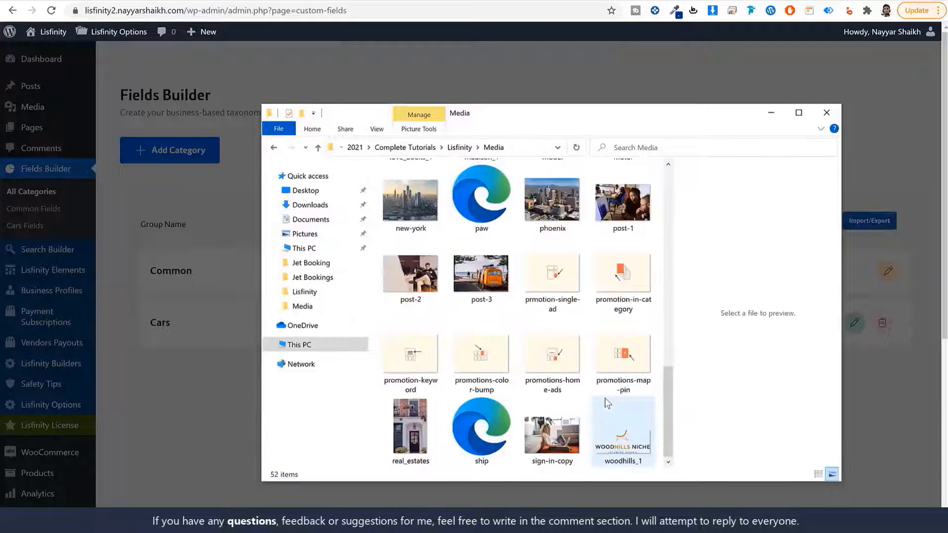
- Copy all JSON text from Lisfinity > Media > Files > Fields Builder Import File, then return to the browser
scroll(603, 399, "up", 8)
scroll(622, 326, "down", 2)
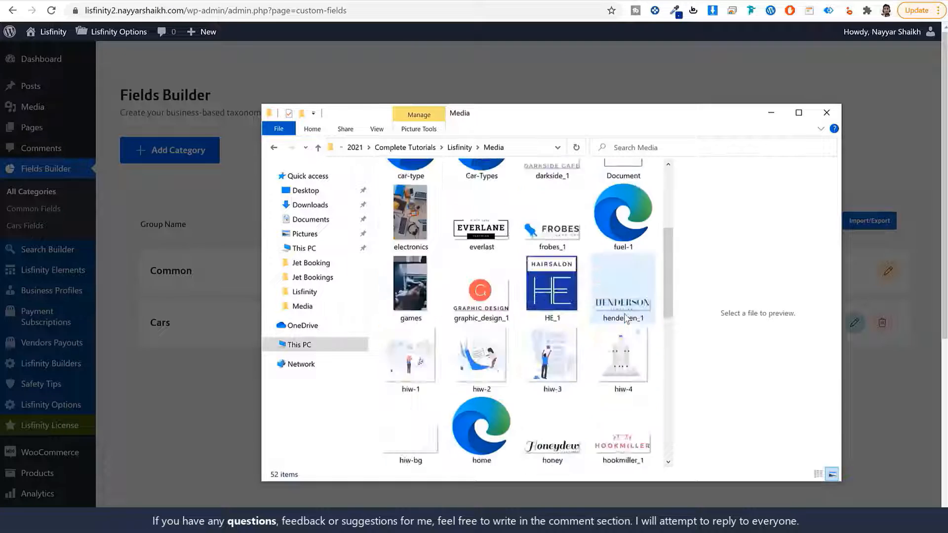
scroll(617, 338, "down", 5)
scroll(617, 338, "up", 10)
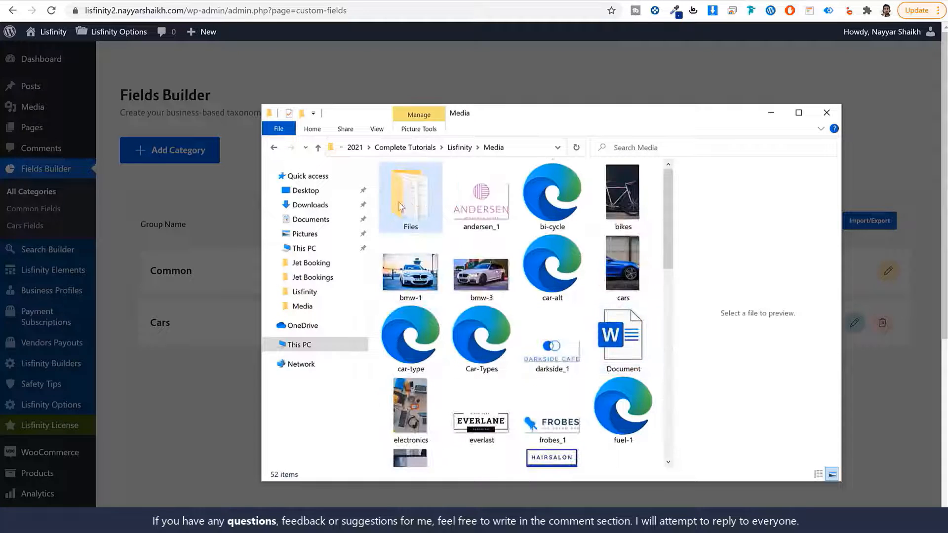
left_click(459, 147)
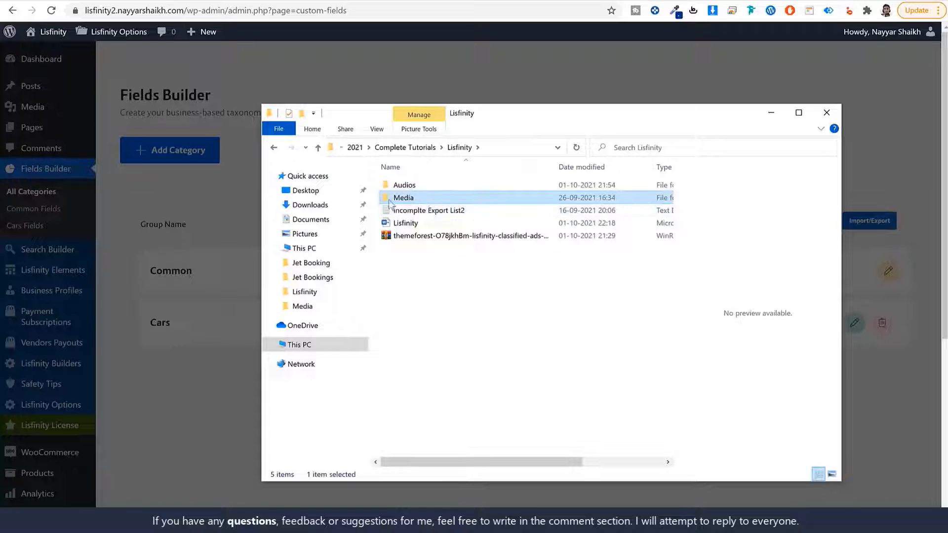
double_click(413, 198)
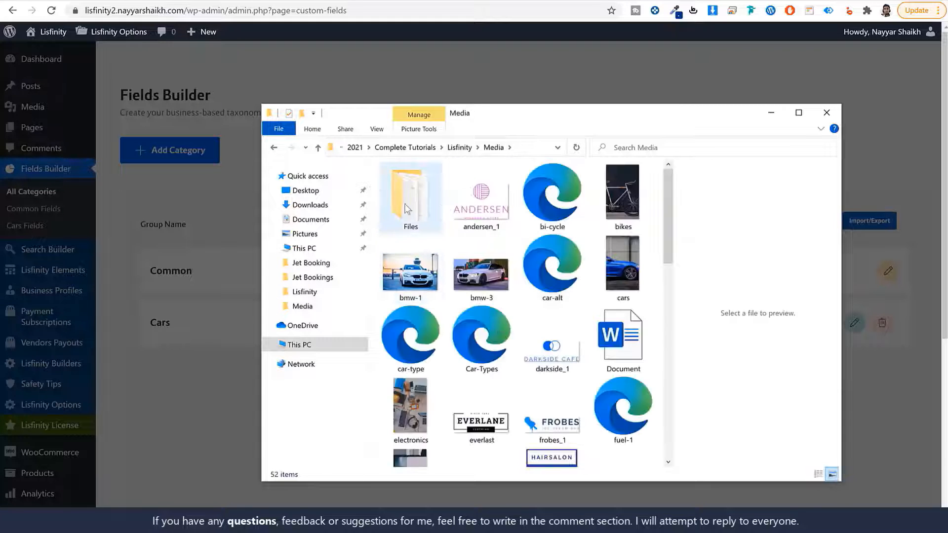
double_click(420, 210)
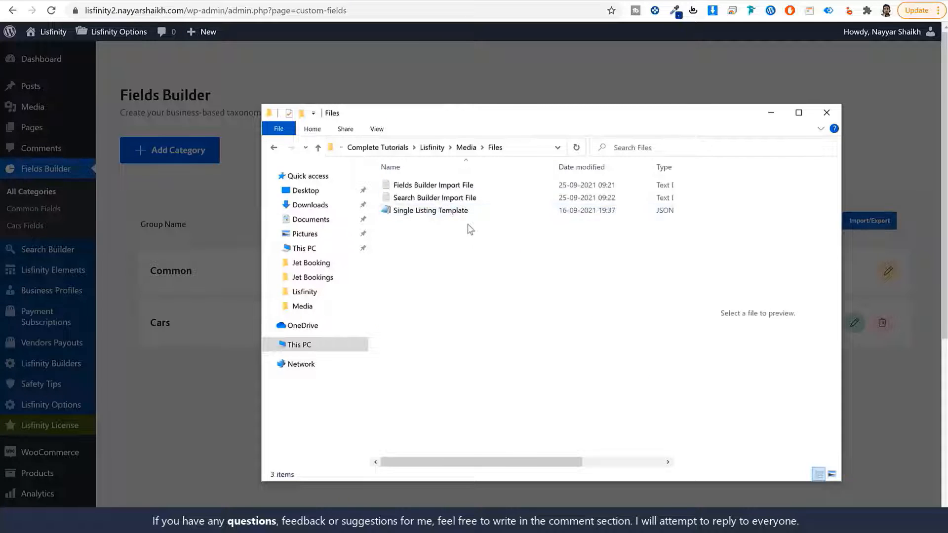
double_click(424, 186)
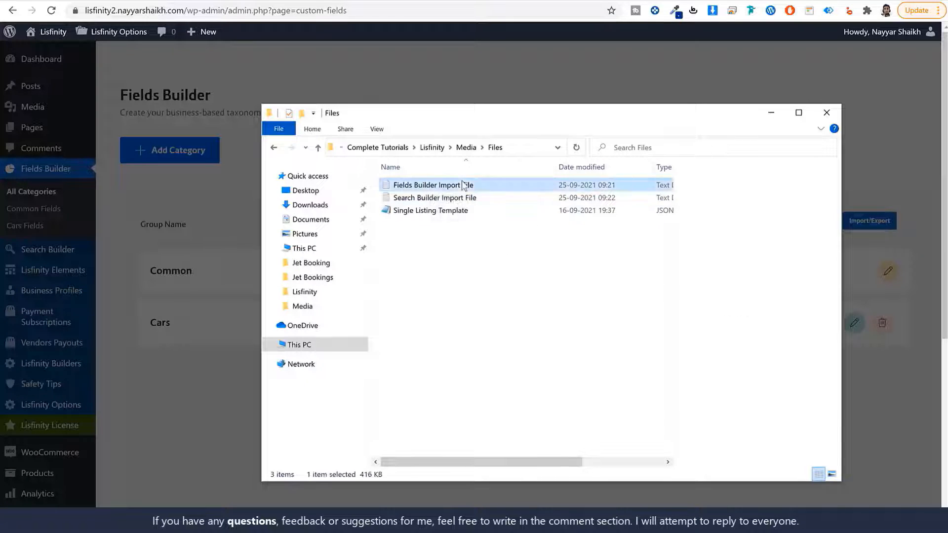
key("ctrl+a")
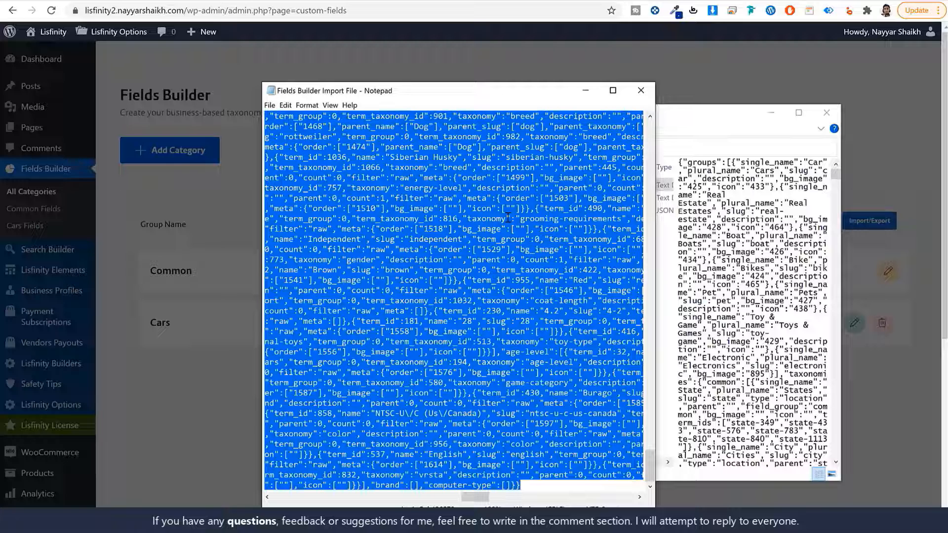
left_click(641, 91)
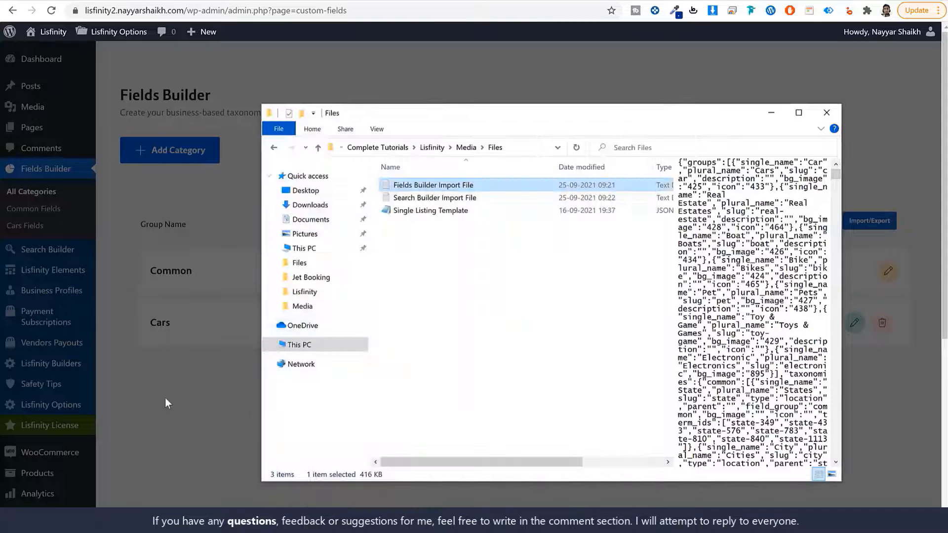
left_click(165, 397)
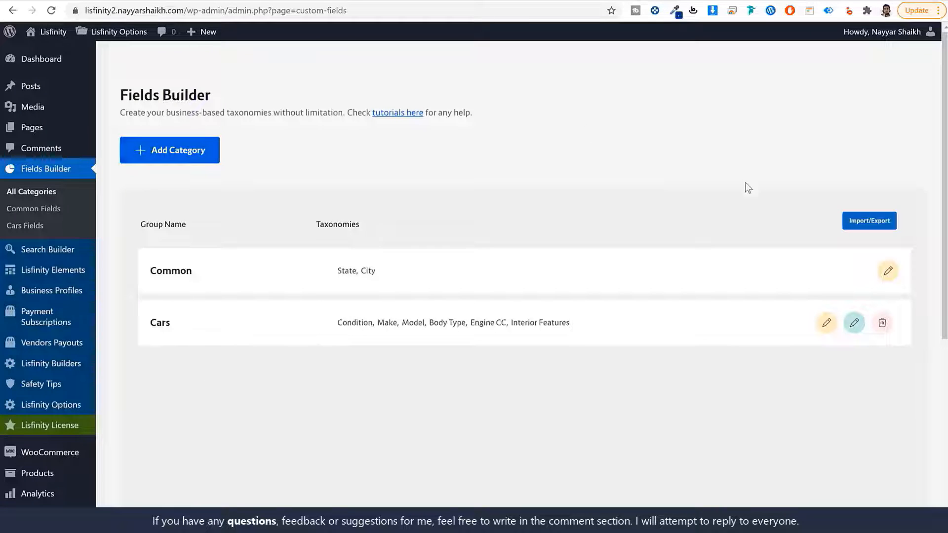
- Paste the JSON into the Fields Builder's Import Fields, confirm overriding current fields, then reload the page
left_click(883, 220)
left_click(557, 295)
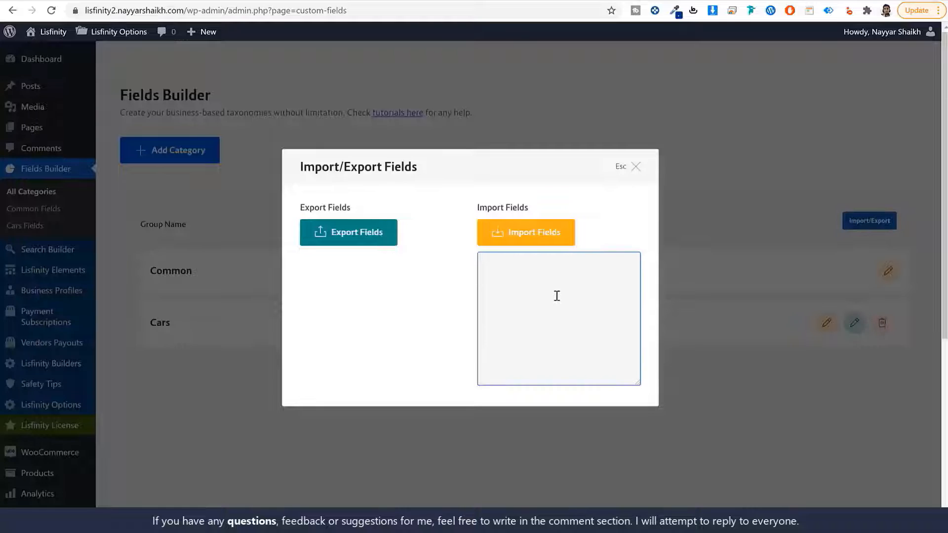
key("ctrl+v")
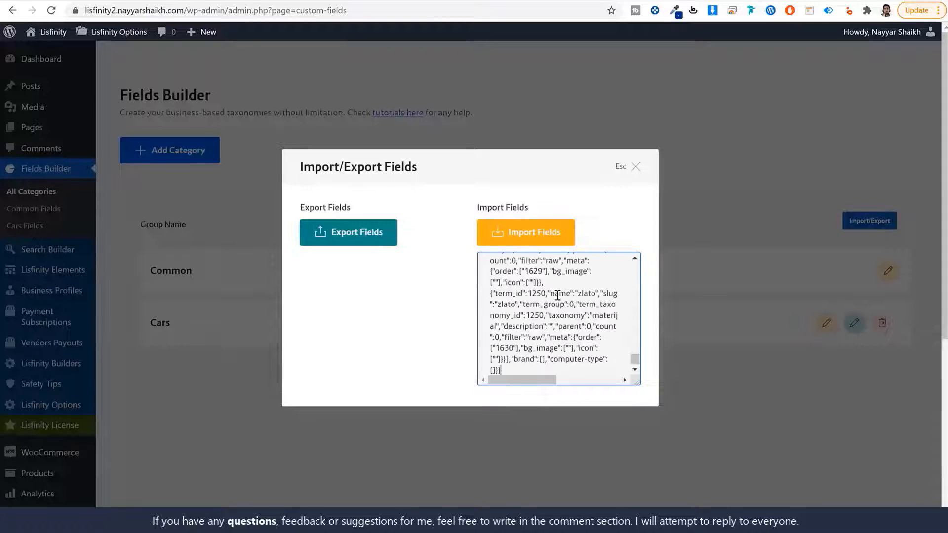
scroll(566, 348, "up", 10)
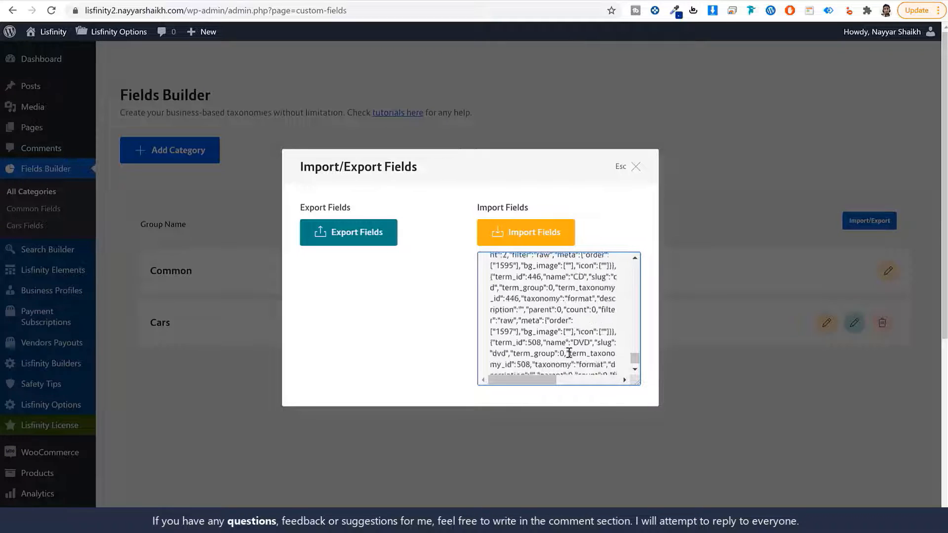
left_click(523, 235)
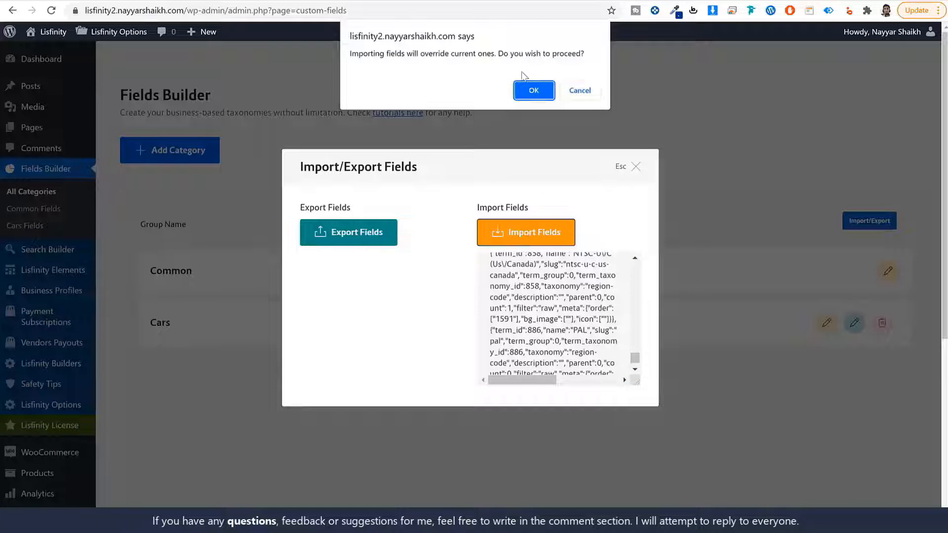
left_click(537, 90)
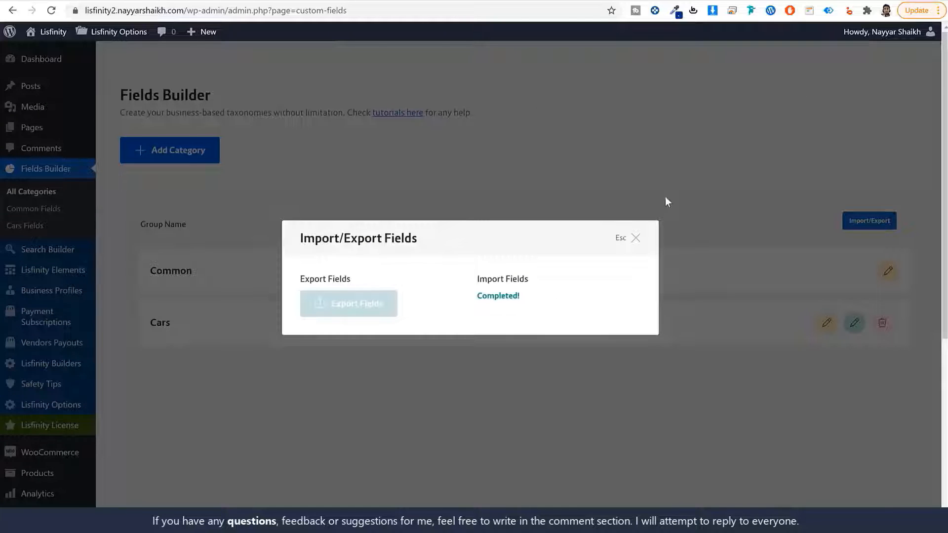
left_click(635, 240)
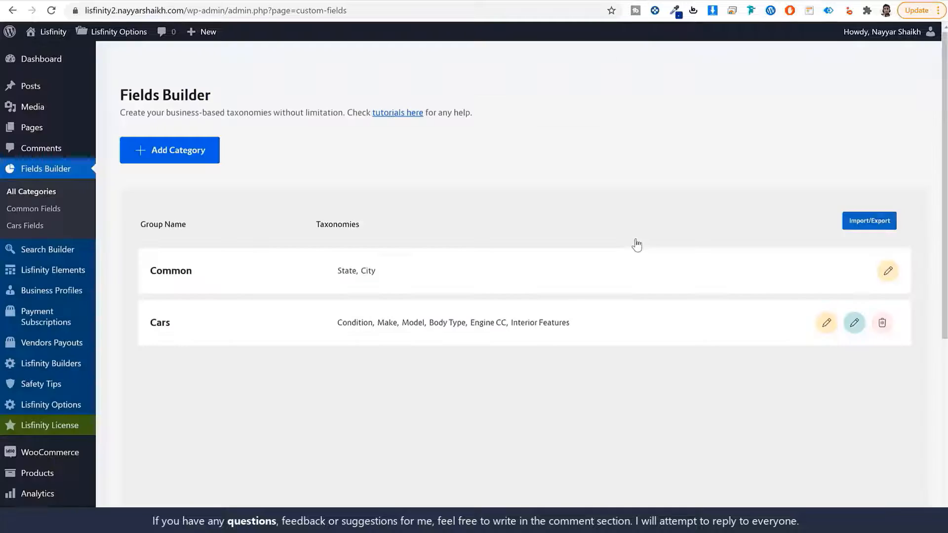
left_click(51, 10)
- Review the imported Cars group's taxonomy columns, zooming out to see them all, then go to Search Builder
scroll(546, 294, "down", 3)
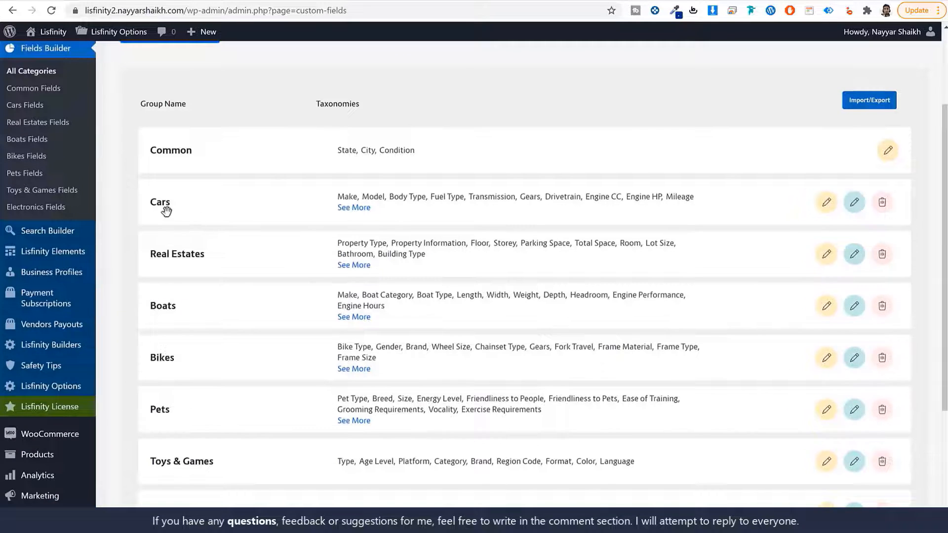
scroll(196, 270, "down", 4)
scroll(200, 275, "up", 5)
scroll(204, 281, "up", 2)
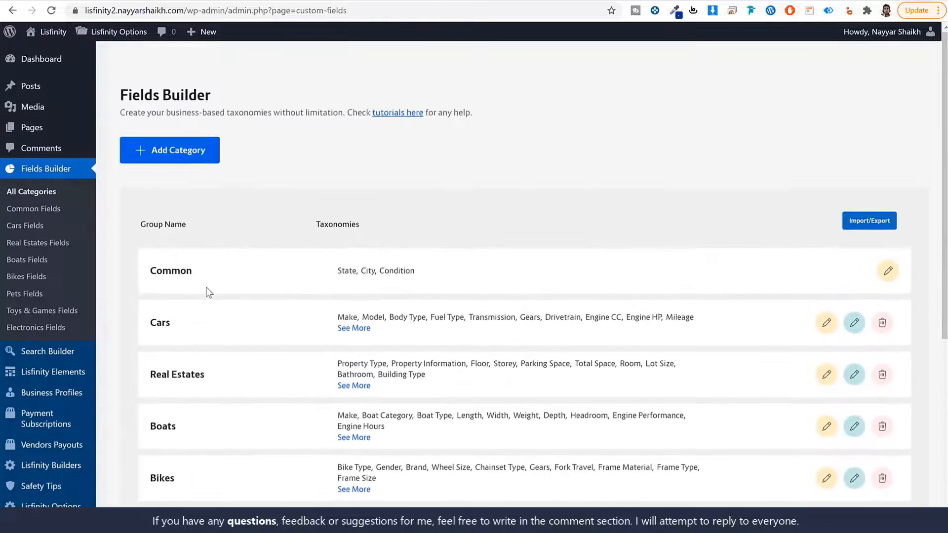
left_click(206, 304)
key("ctrl+minus")
key("ctrl+minus")
key("ctrl+minus")
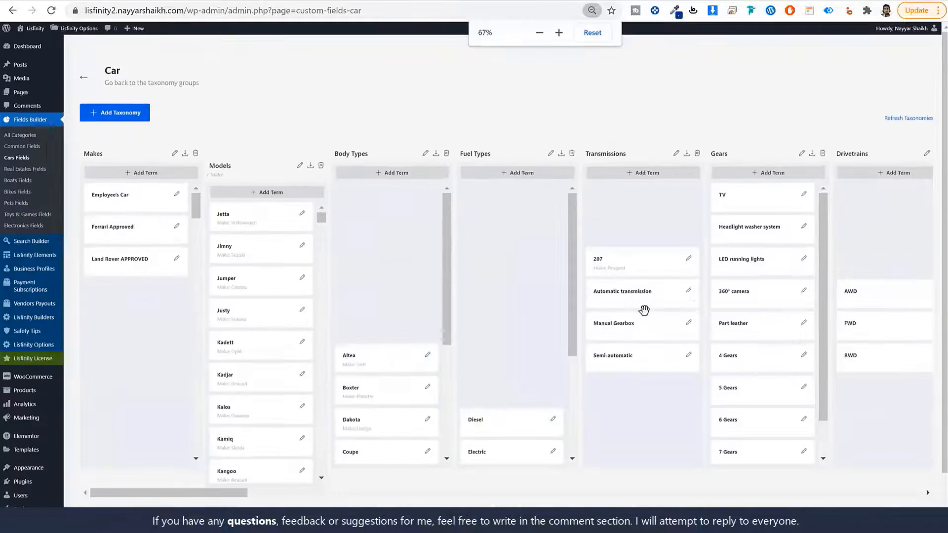
left_click_drag(207, 261, 176, 267)
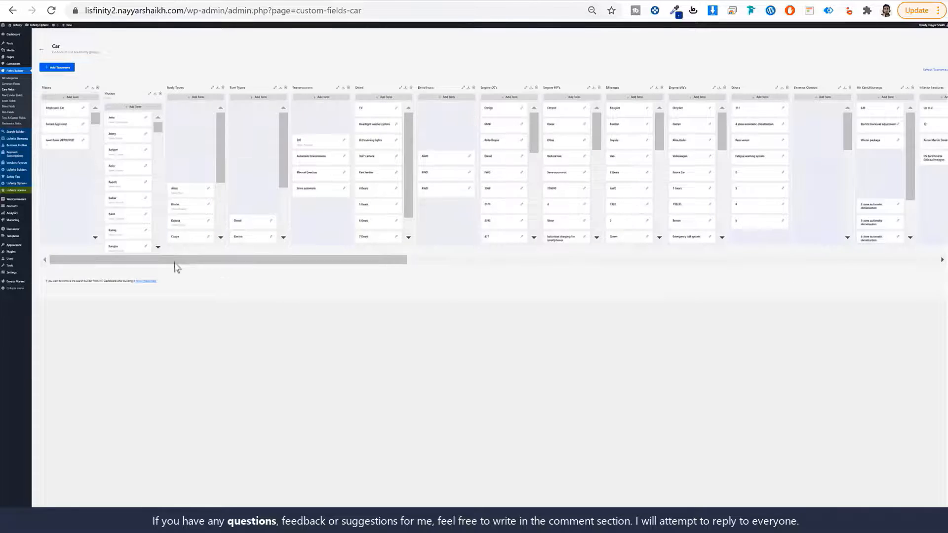
key("ctrl+plus")
key("ctrl+plus")
key("ctrl+plus")
key("ctrl+plus")
key("ctrl+plus")
key("ctrl+plus")
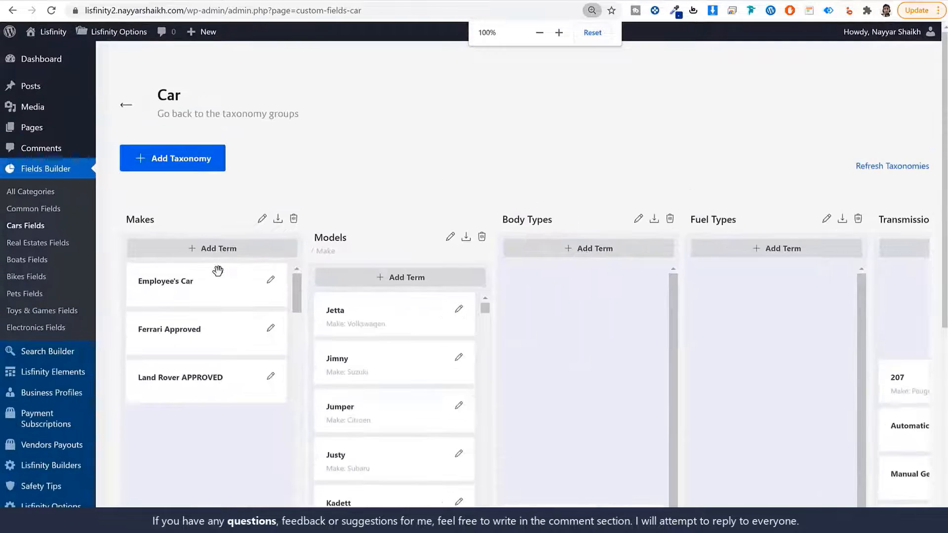
key("ctrl+plus")
left_click(73, 354)
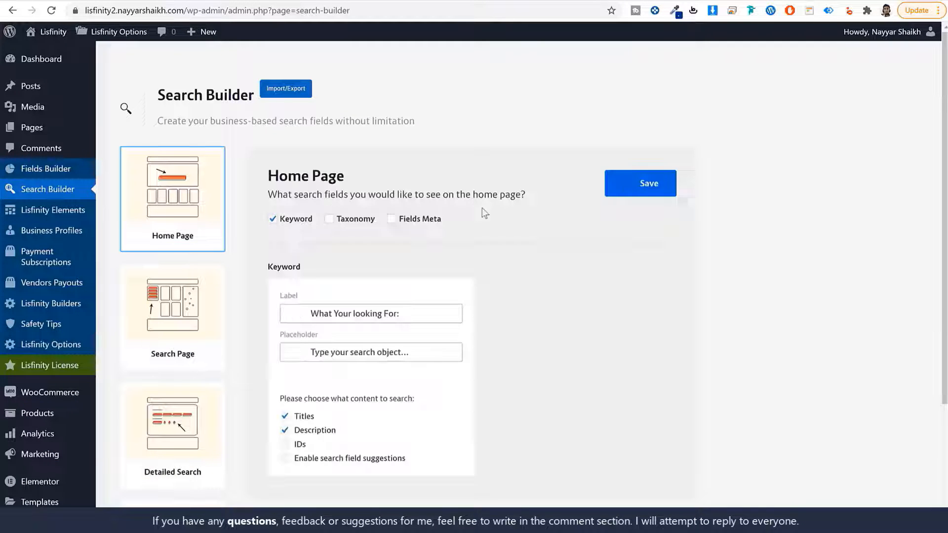
- Show the Single Page Group Fields for the Car niche and scroll through its imported fields
scroll(232, 417, "down", 2)
left_click(194, 419)
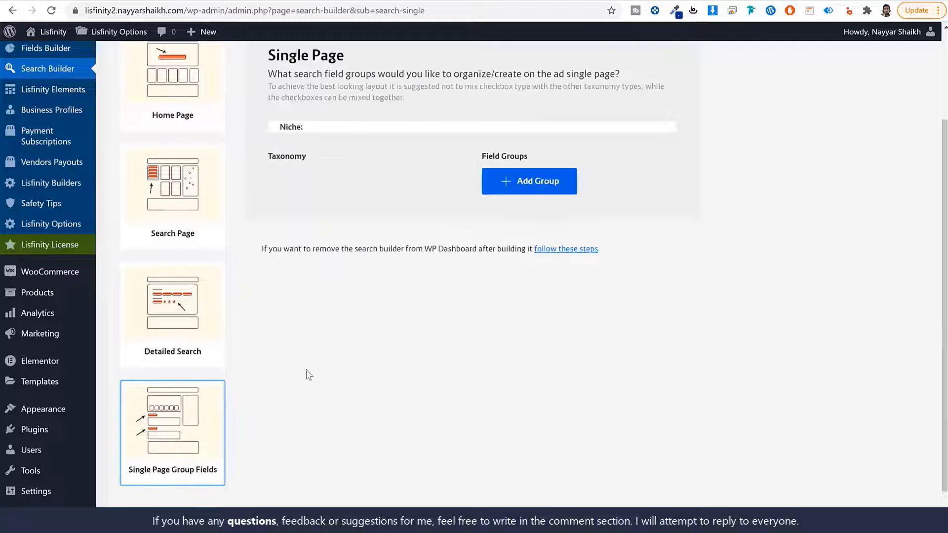
scroll(306, 377, "up", 2)
left_click(378, 267)
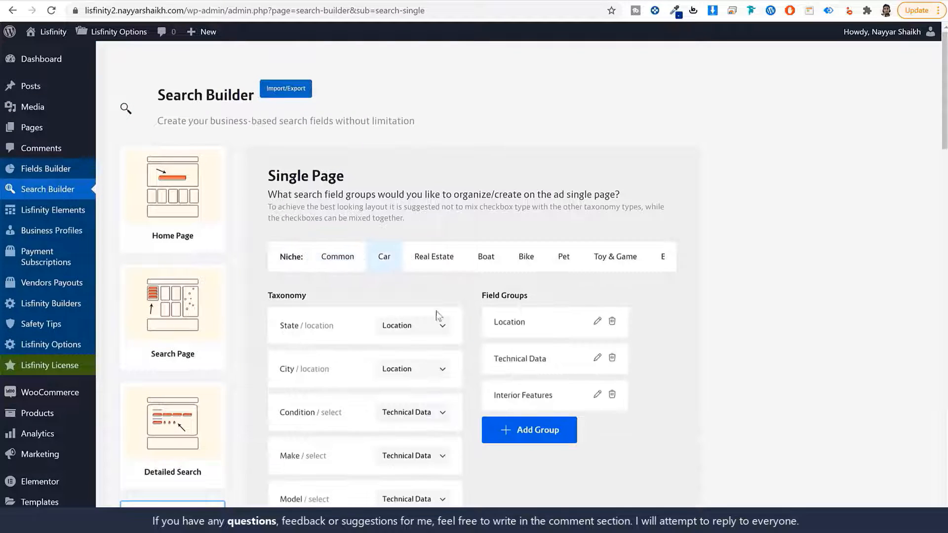
scroll(426, 334, "down", 7)
scroll(425, 337, "down", 10)
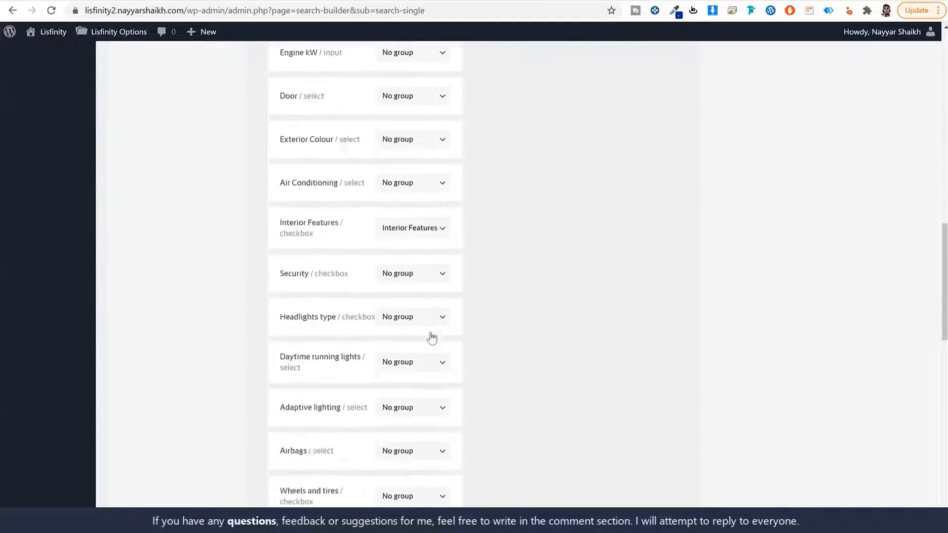
scroll(434, 364, "down", 8)
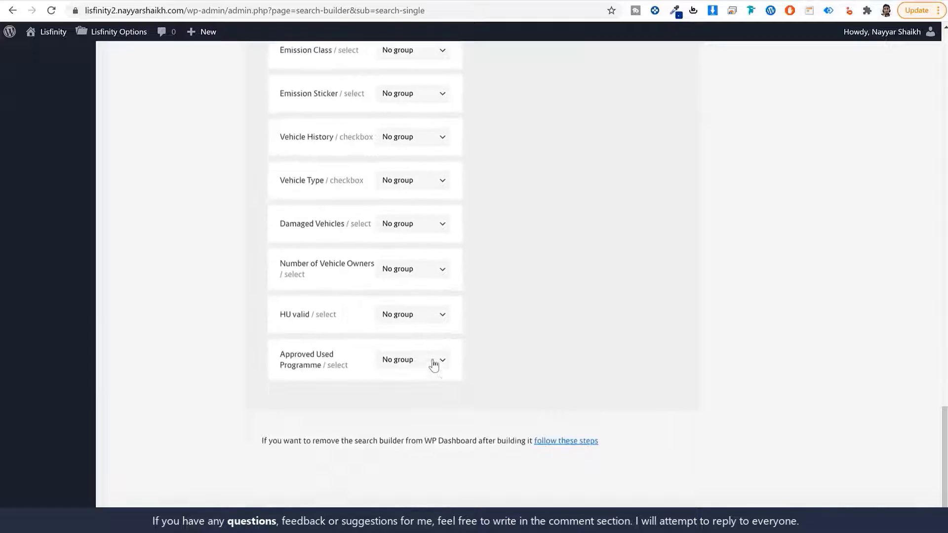
scroll(435, 364, "up", 20)
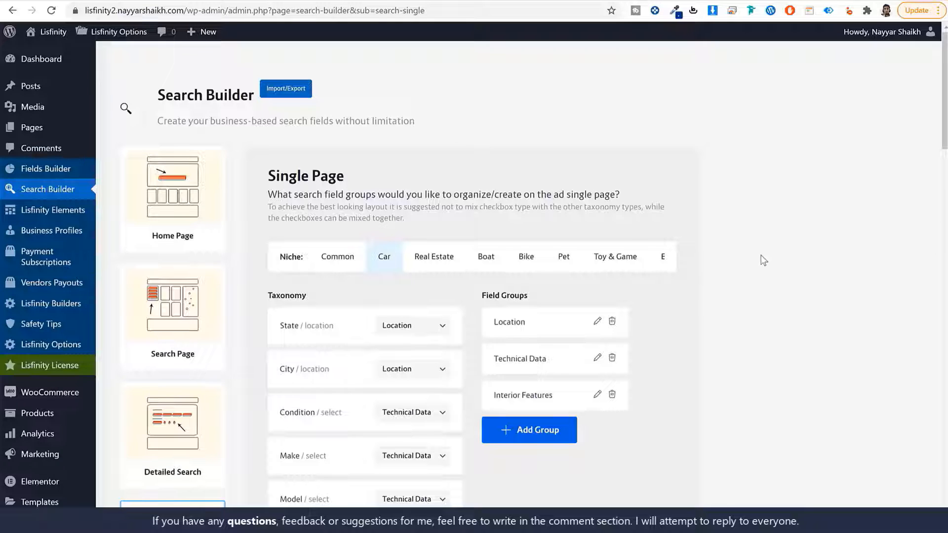
- Copy the JSON contents of the Search Builder Import File from the Files folder
left_click(290, 92)
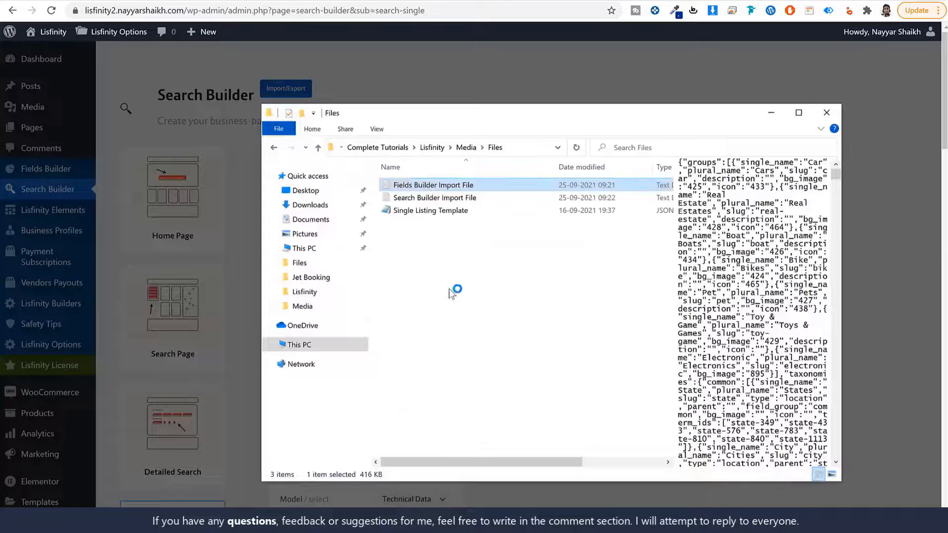
left_click(435, 197)
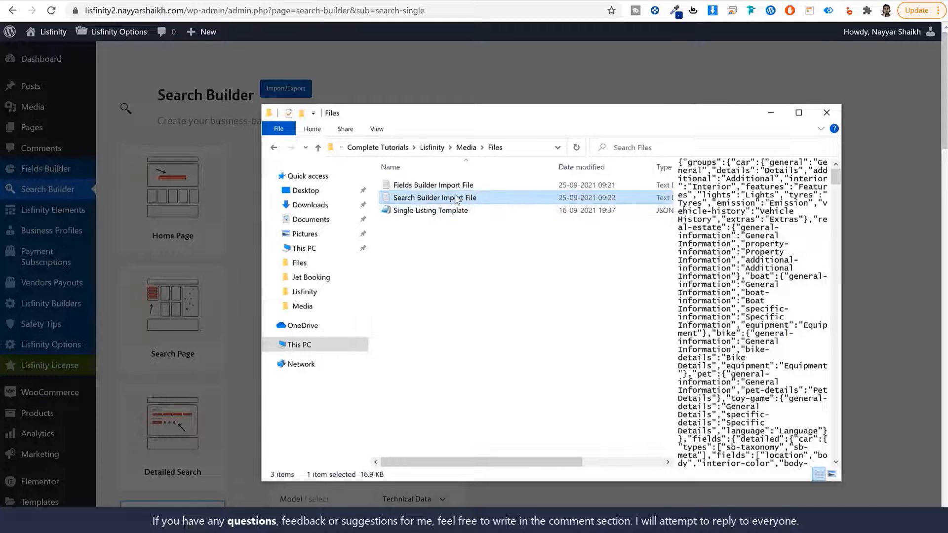
double_click(457, 197)
key("ctrl+a")
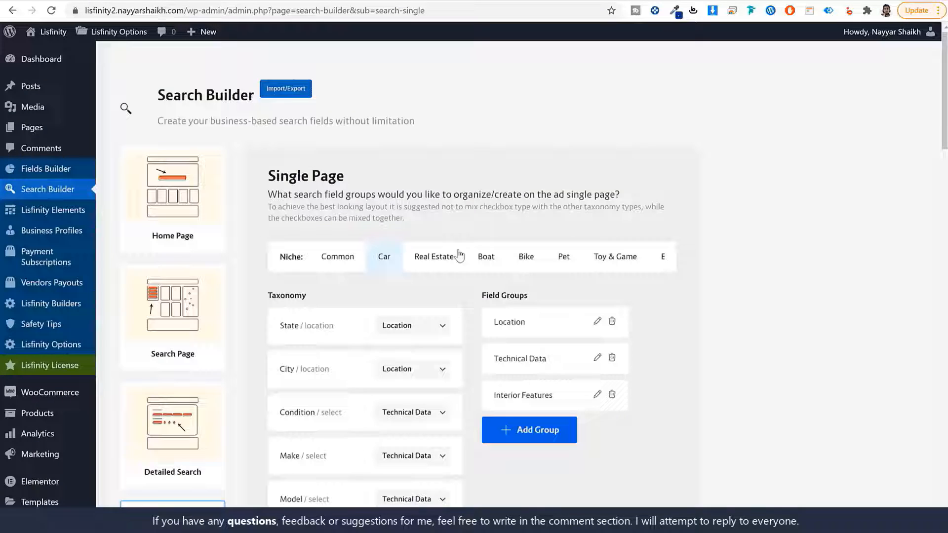
- Paste it into the Search Builder's Import Fields, confirm overriding current fields, and close the modal
left_click(286, 88)
left_click(595, 302)
key("ctrl+v")
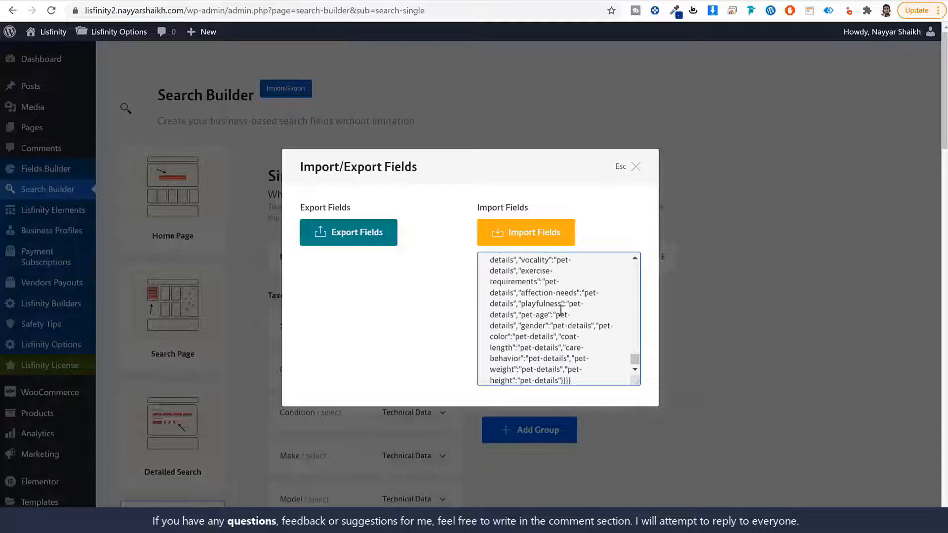
left_click(534, 233)
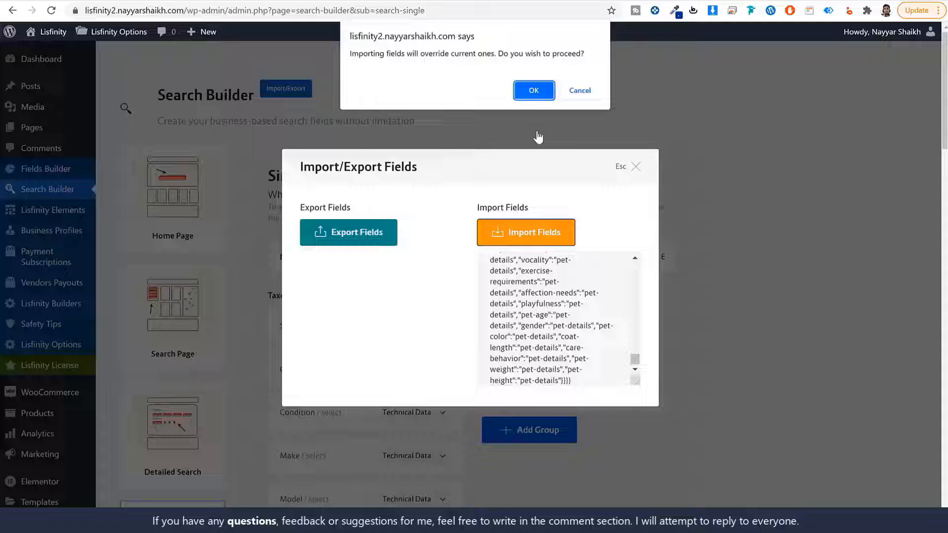
left_click(535, 91)
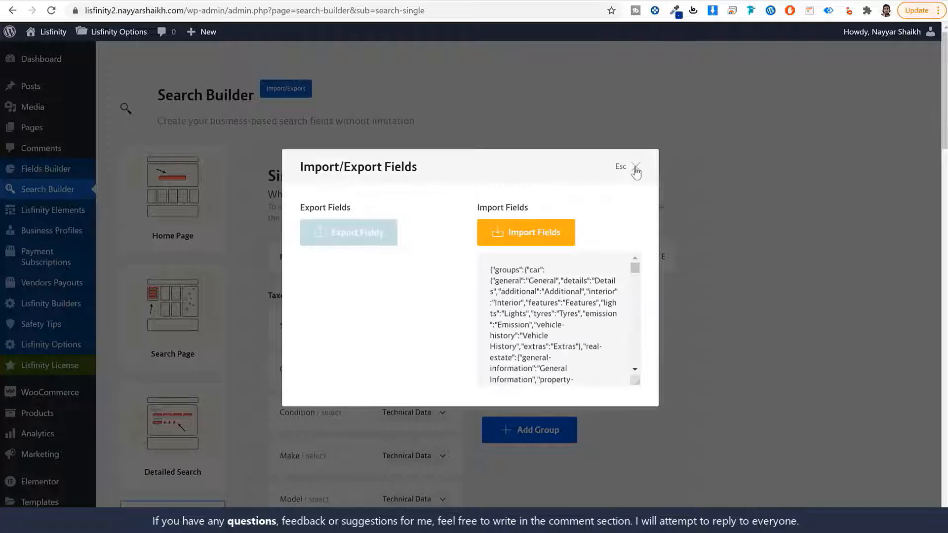
left_click(636, 169)
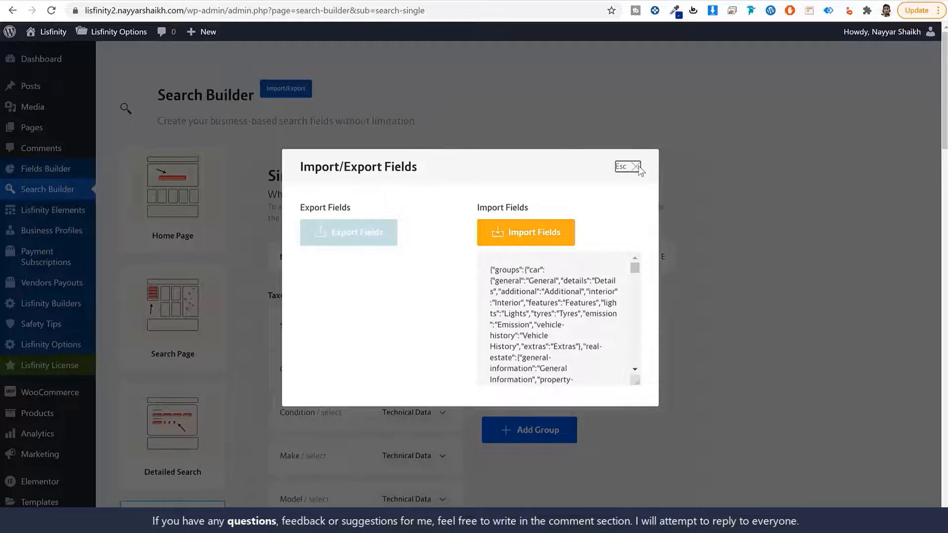
left_click(637, 168)
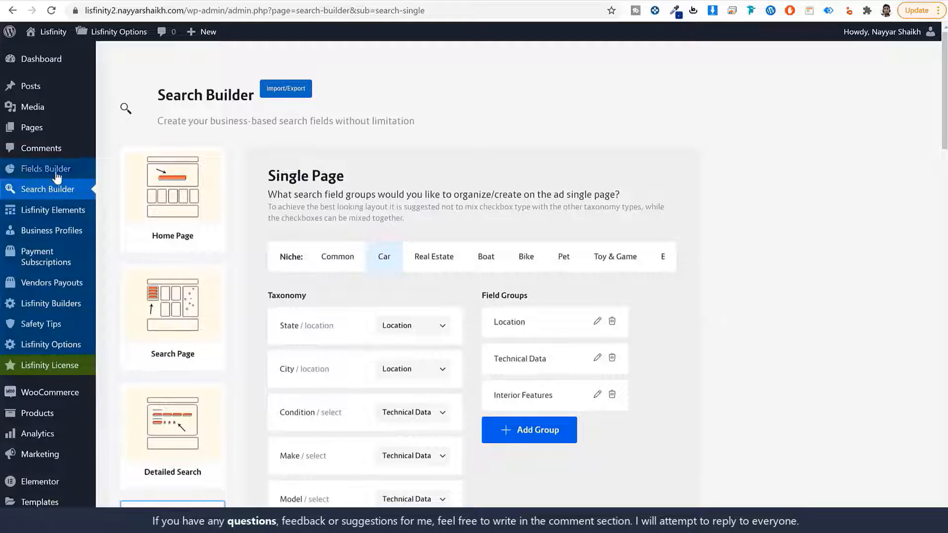
left_click(91, 170)
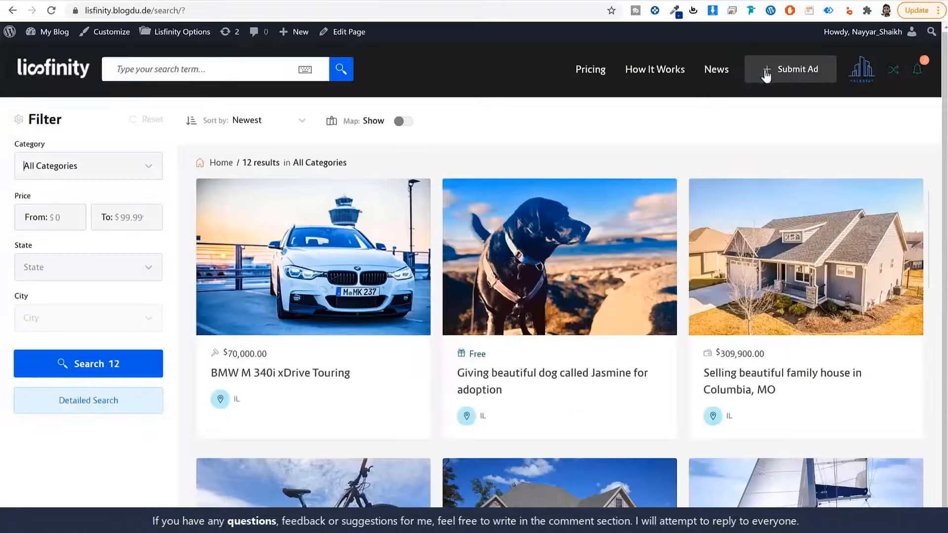
- Return to the admin and open Pages > All Pages
left_click(857, 73)
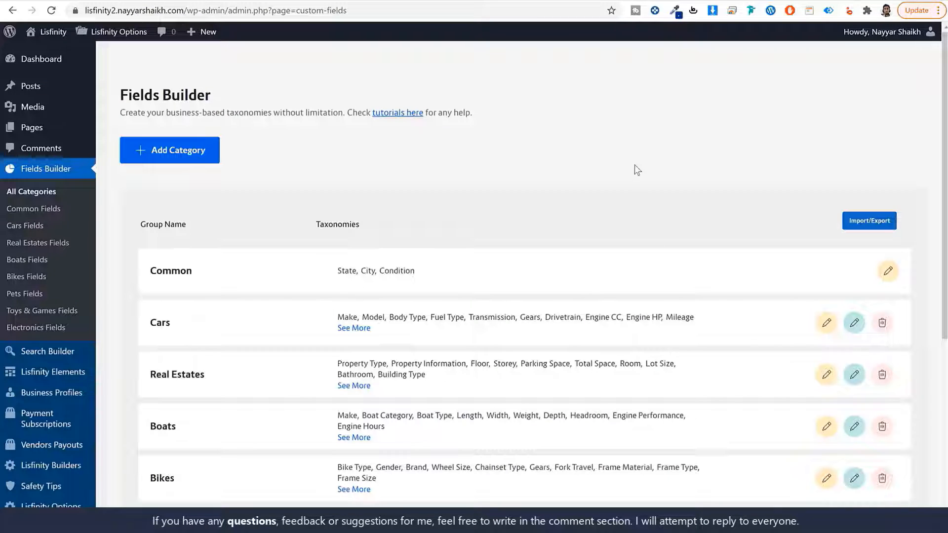
left_click(31, 136)
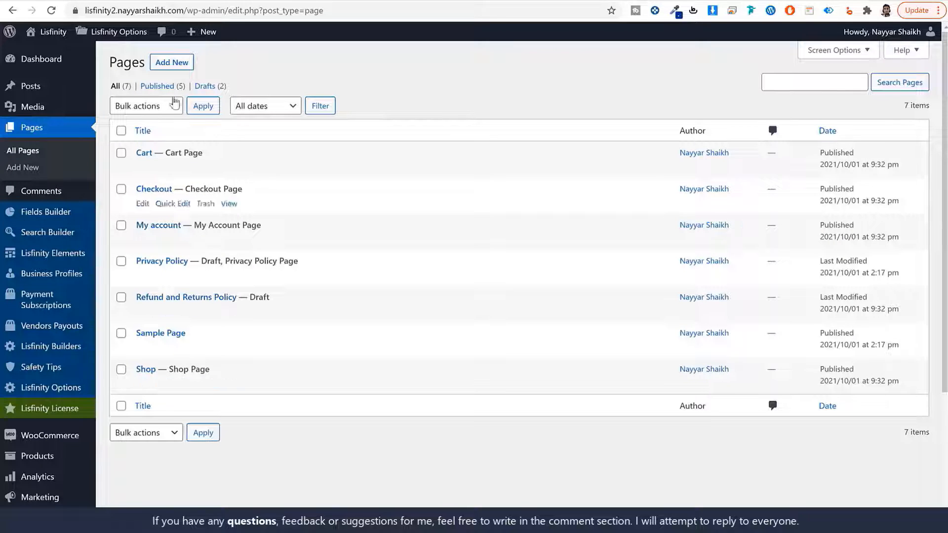
- Create and publish empty pages titled Login and Register
scroll(264, 298, "down", 3)
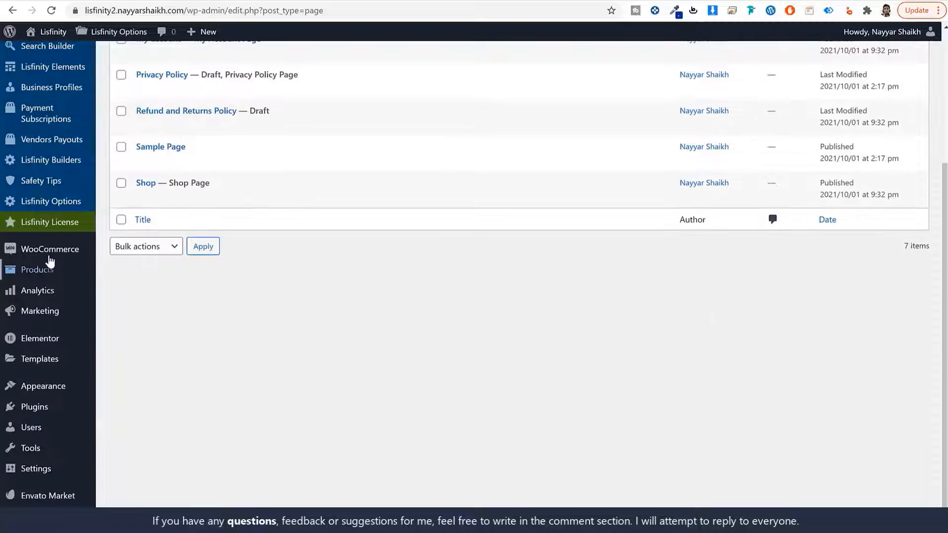
mouse_move(49, 255)
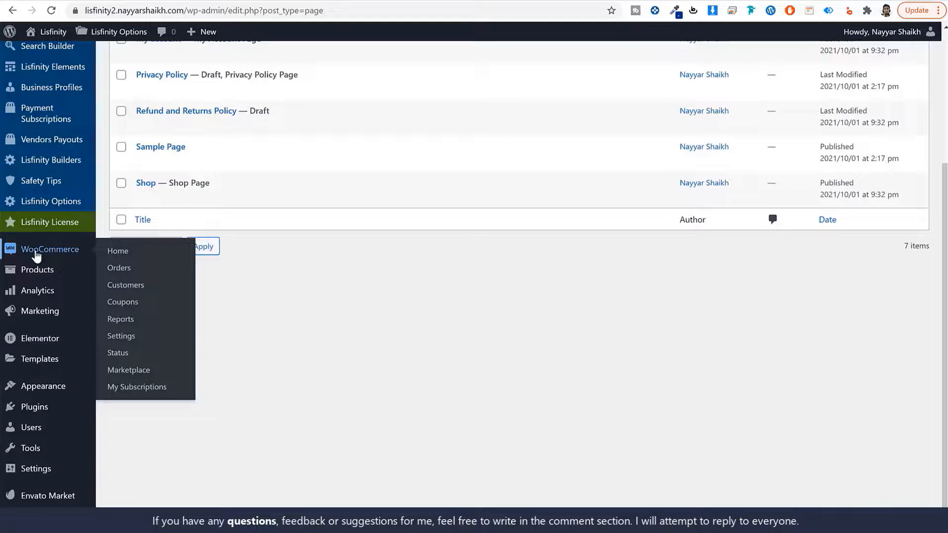
scroll(74, 254, "up", 4)
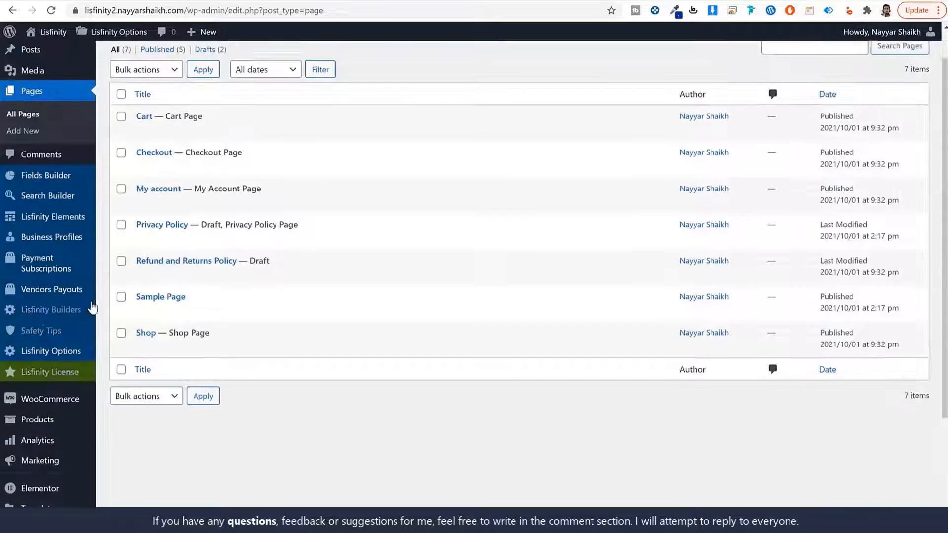
left_click(176, 67)
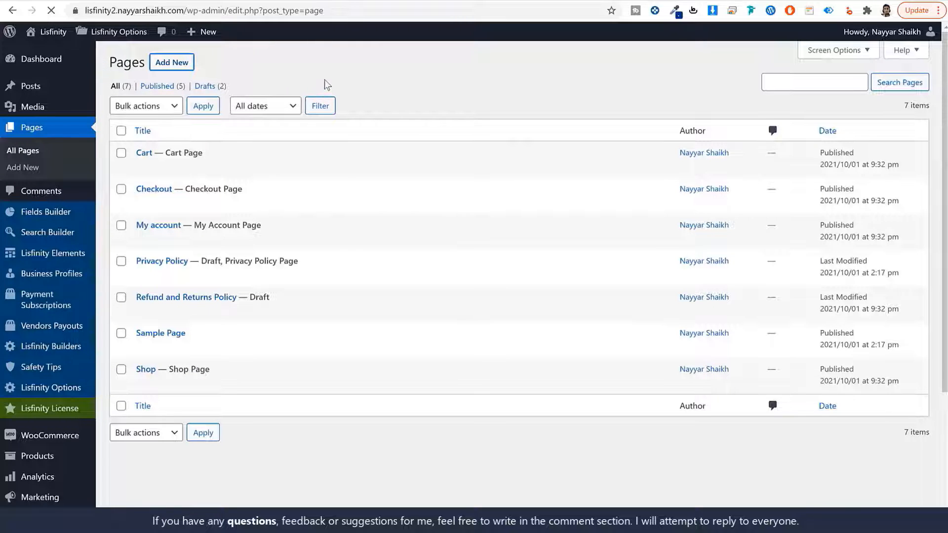
type("Login")
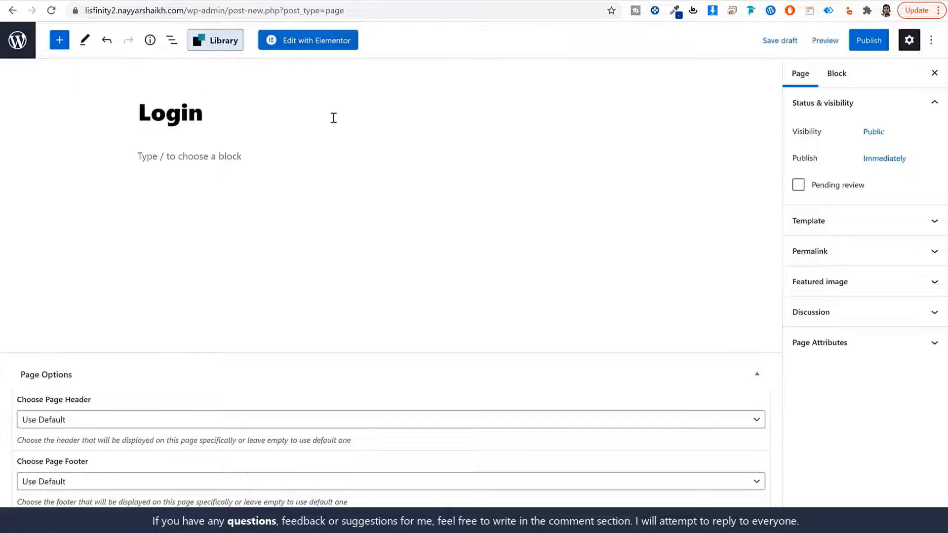
left_click(851, 49)
left_click(852, 49)
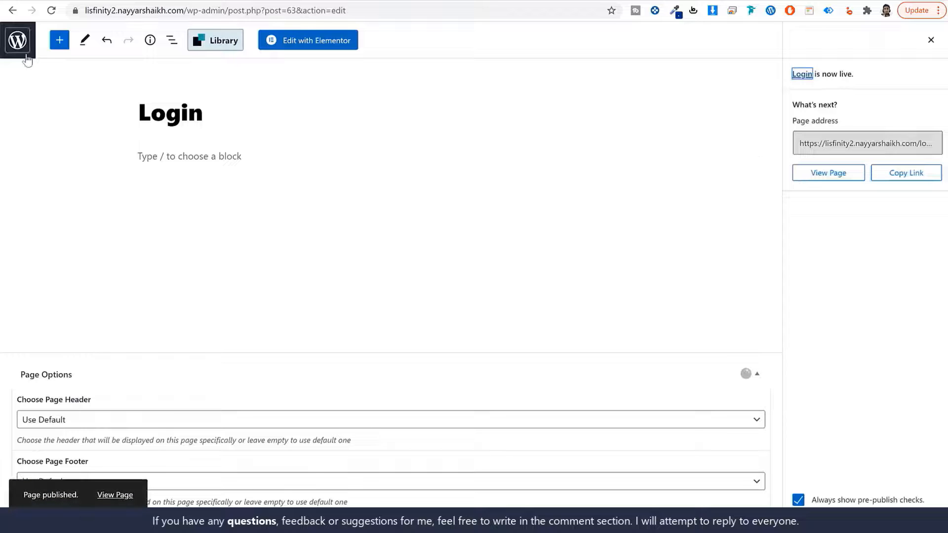
left_click(18, 41)
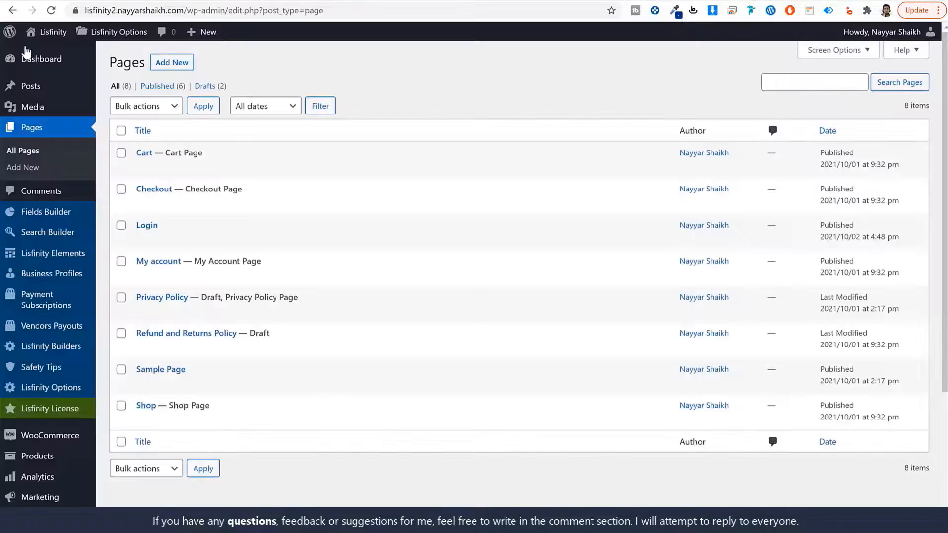
left_click(175, 63)
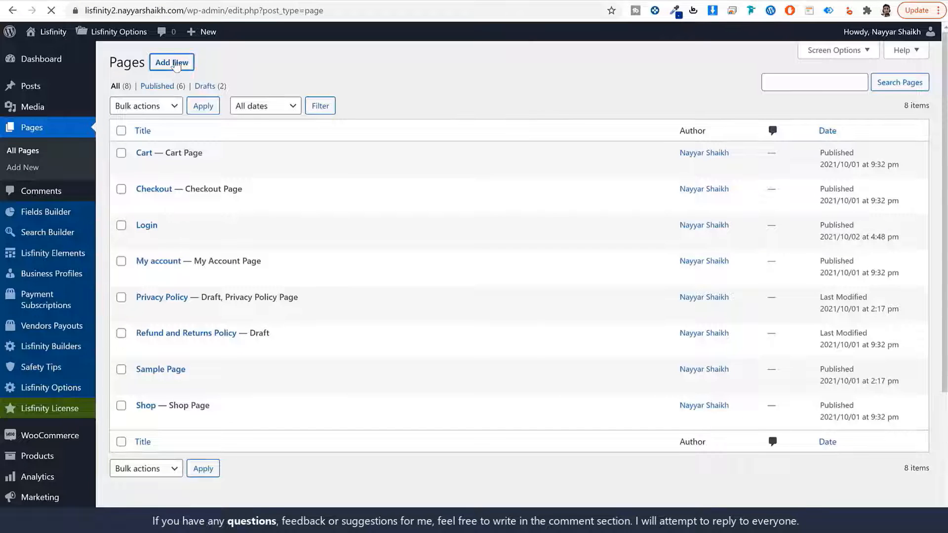
type("Re")
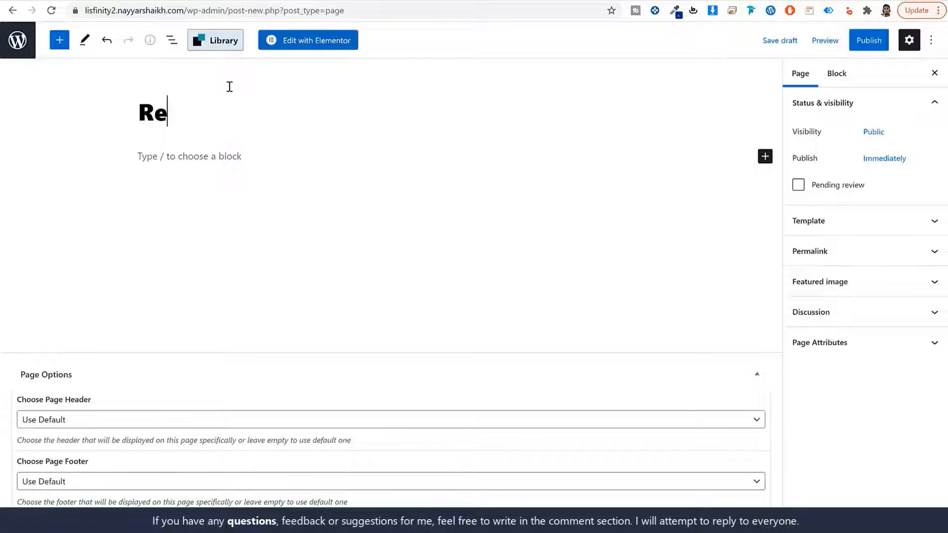
type("gister")
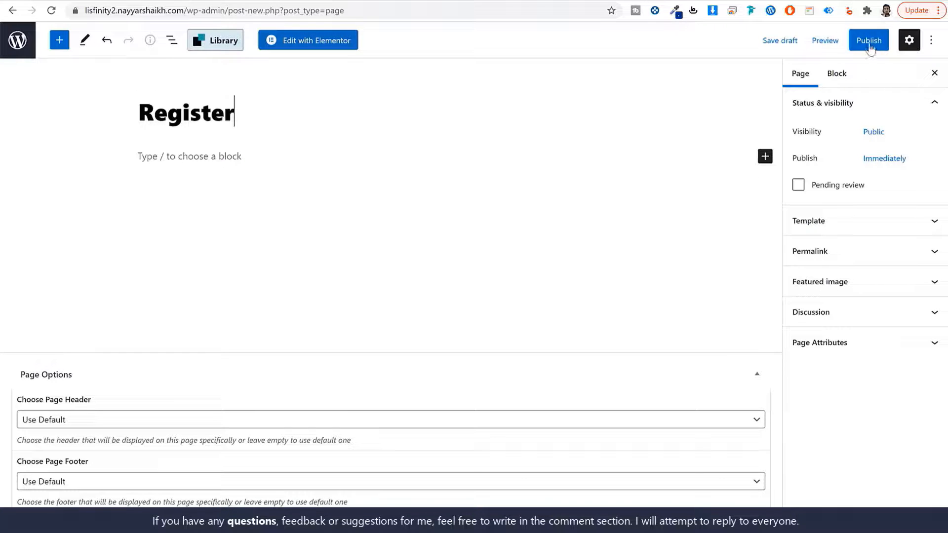
left_click(870, 49)
left_click(844, 41)
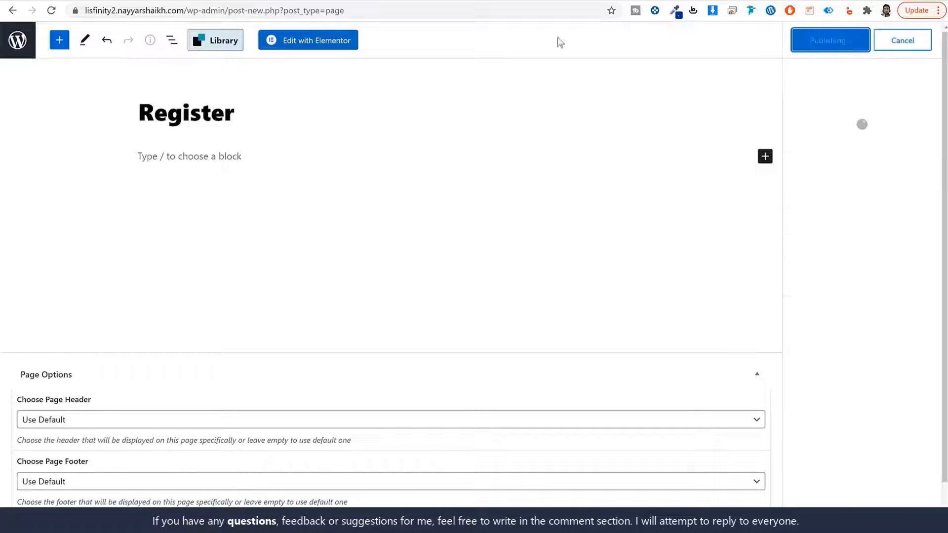
left_click(18, 44)
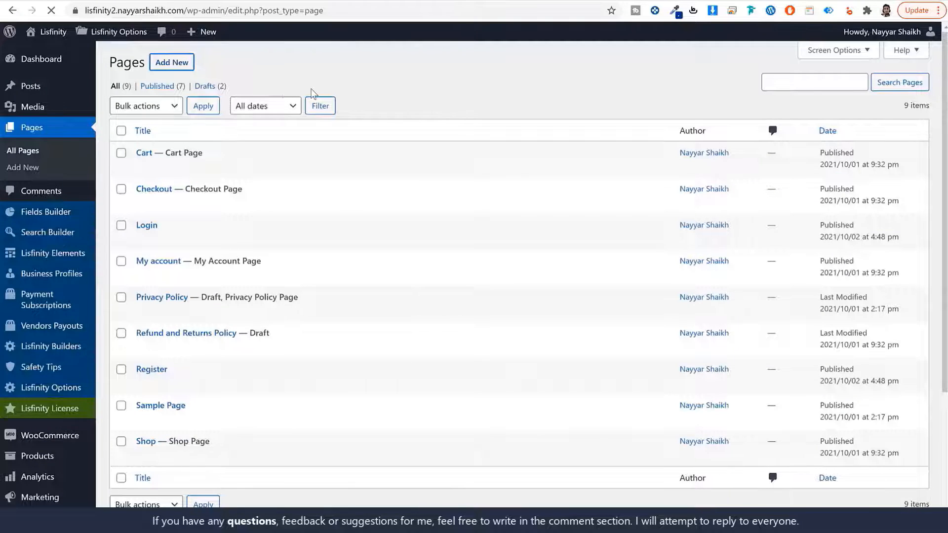
- Create and publish empty pages titled Password Reset and Search
type("Password ")
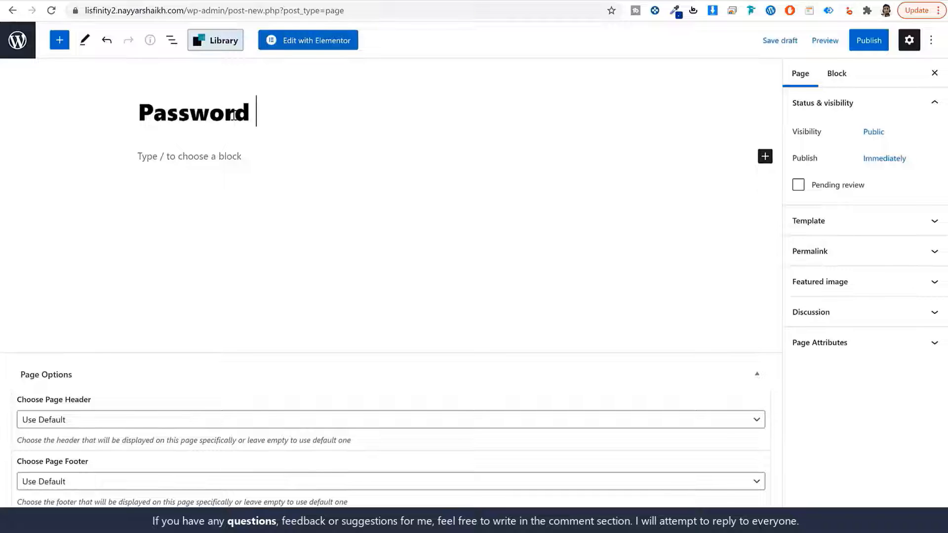
type("Res")
key("BackSpace")
key("BackSpace")
type("et")
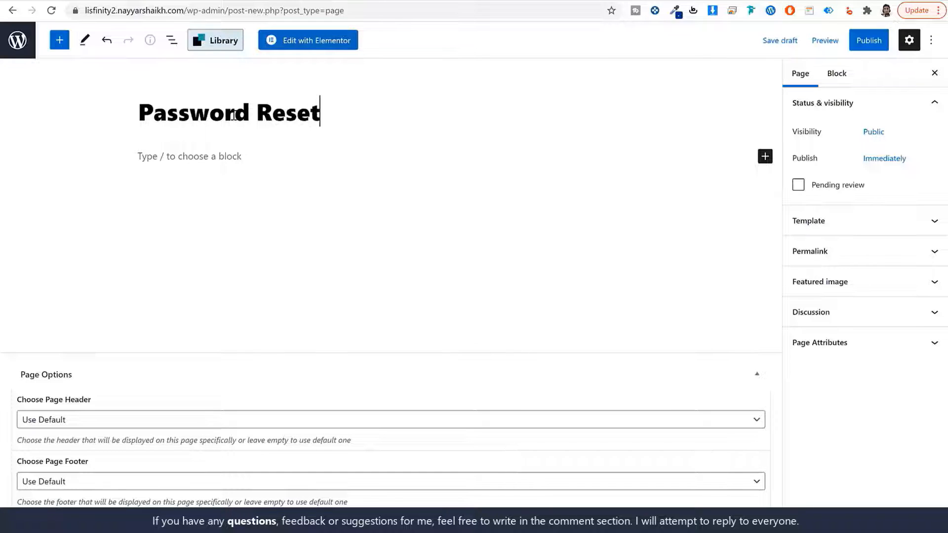
left_click(868, 40)
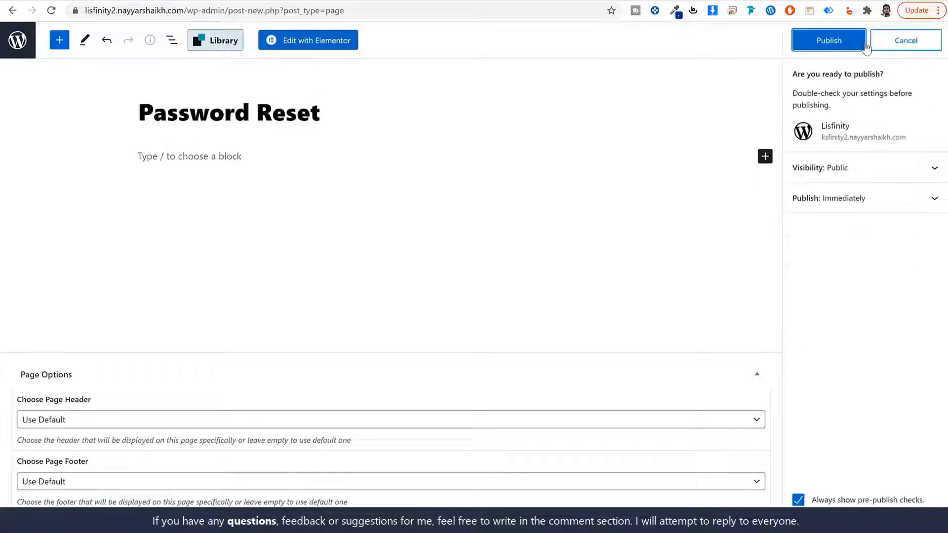
left_click(850, 43)
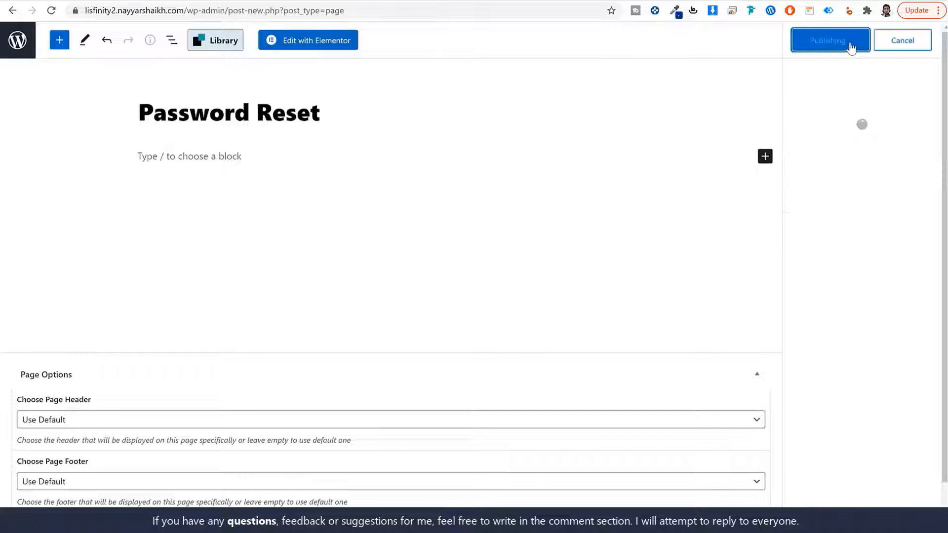
left_click(18, 49)
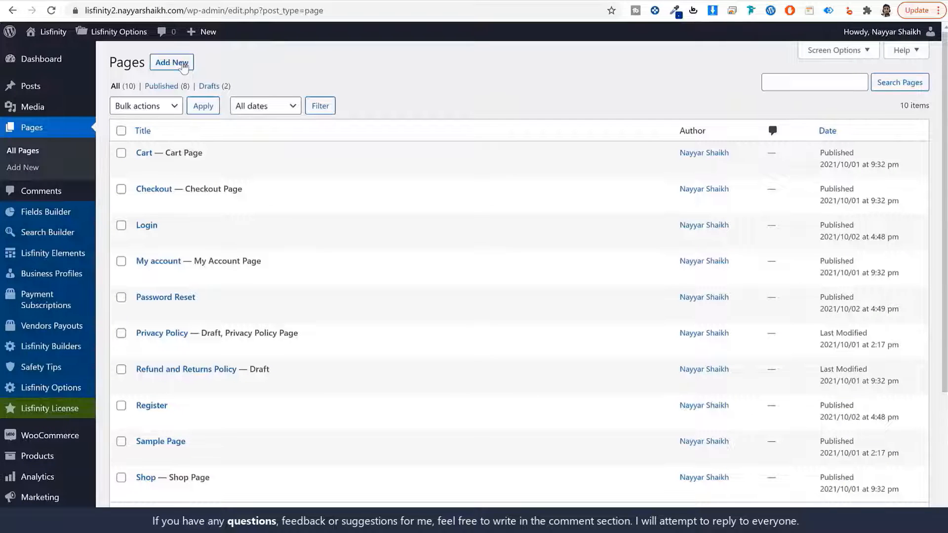
left_click(183, 66)
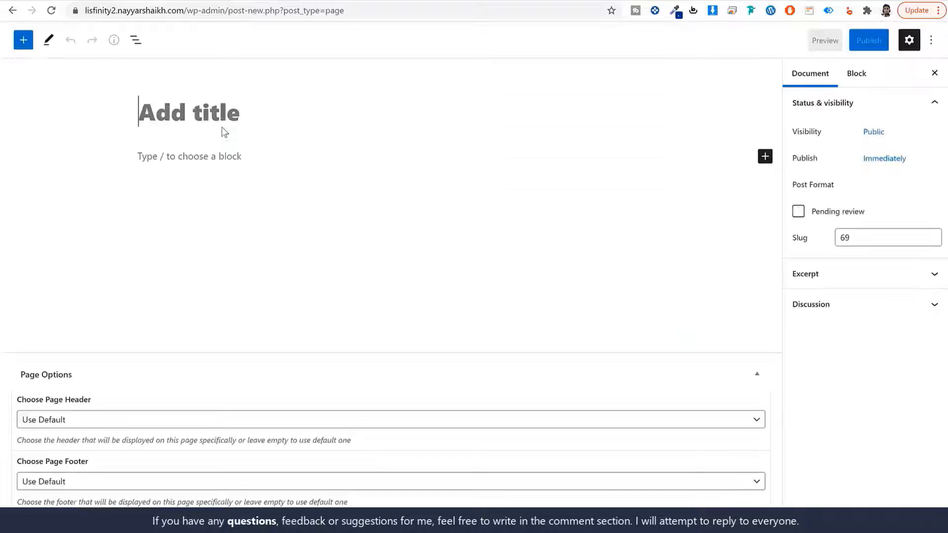
type("Search")
left_click(867, 41)
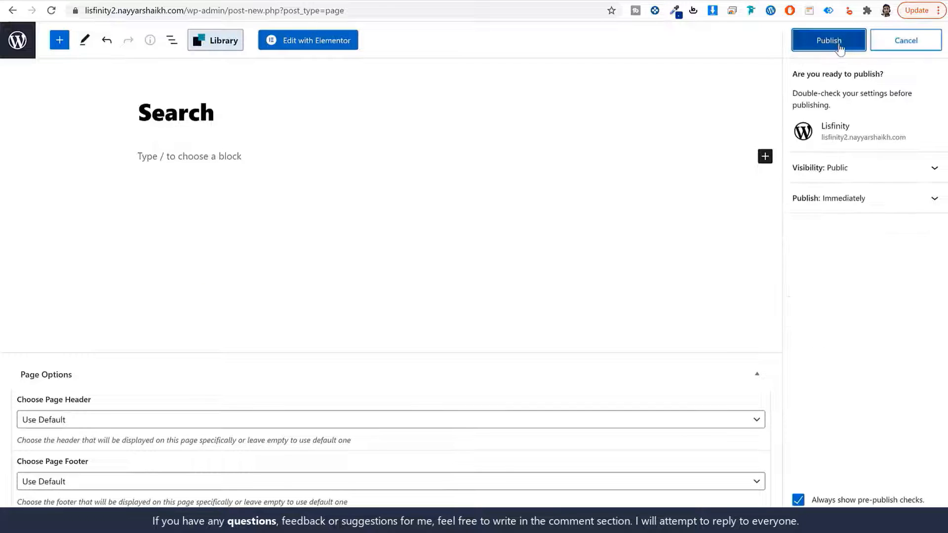
left_click(829, 40)
left_click(27, 48)
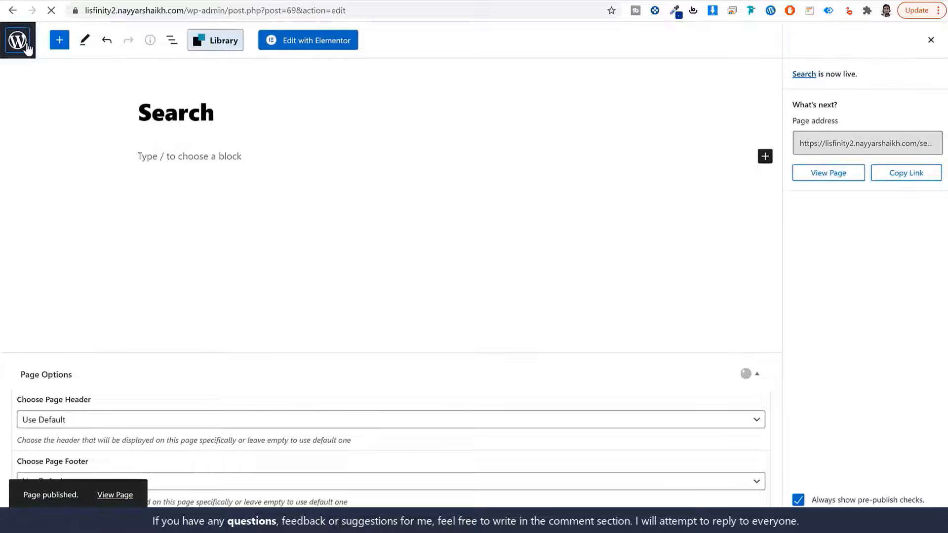
scroll(252, 331, "down", 3)
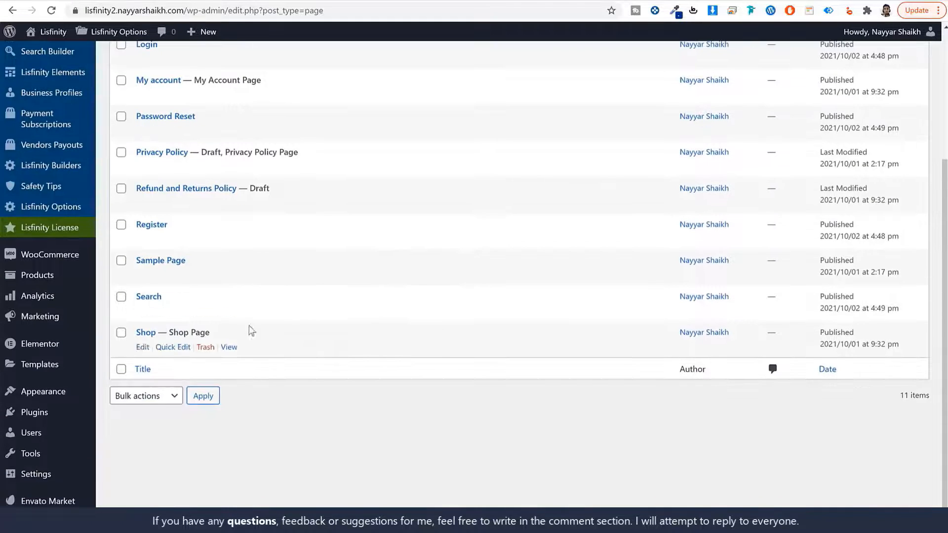
- Create and publish an empty page titled Author
scroll(174, 325, "up", 4)
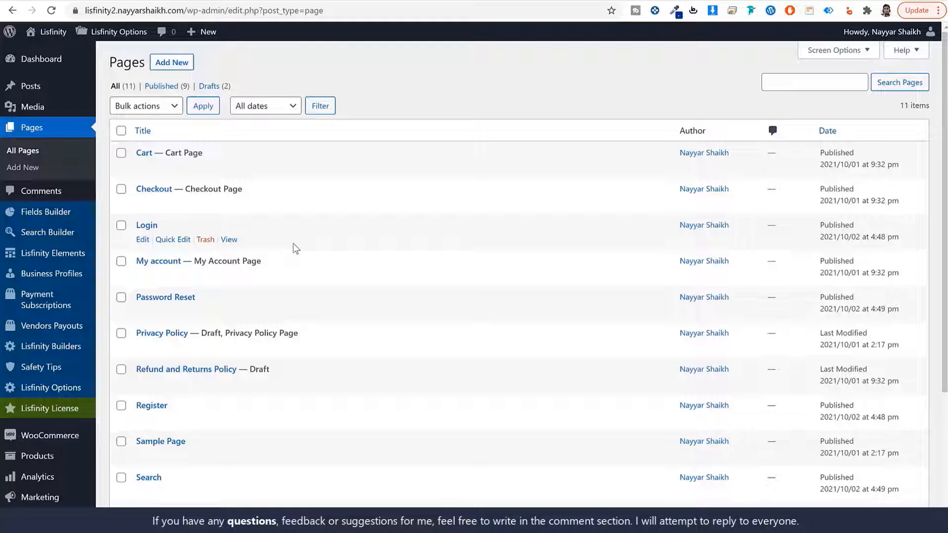
left_click(172, 63)
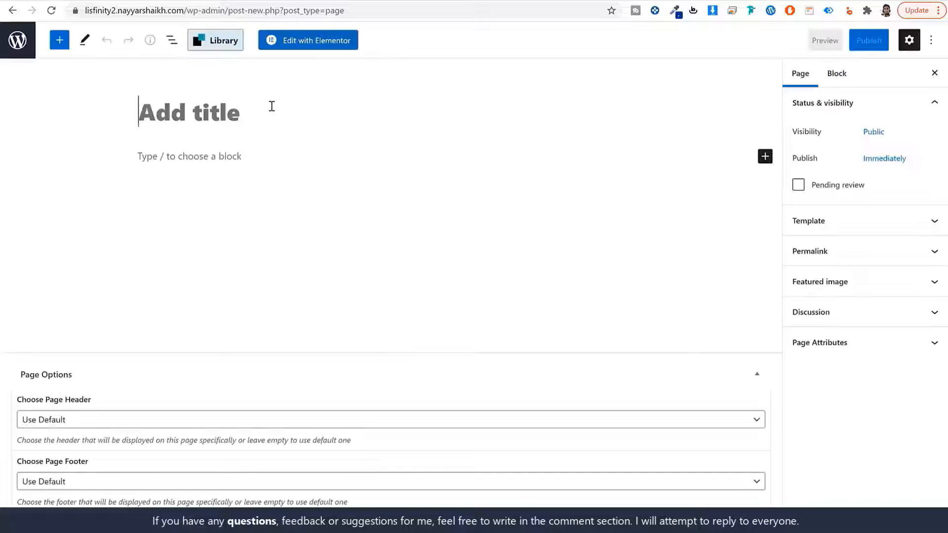
type("Author")
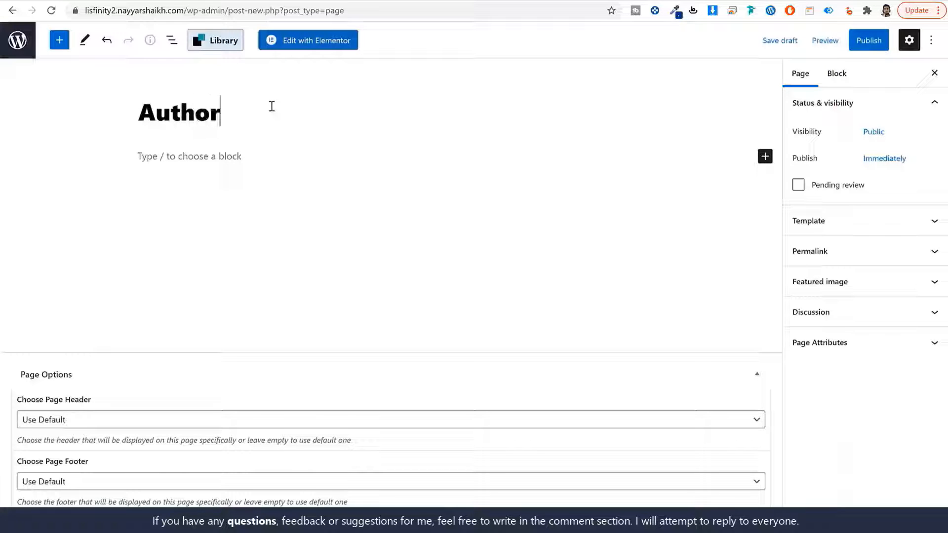
left_click(857, 40)
left_click(856, 44)
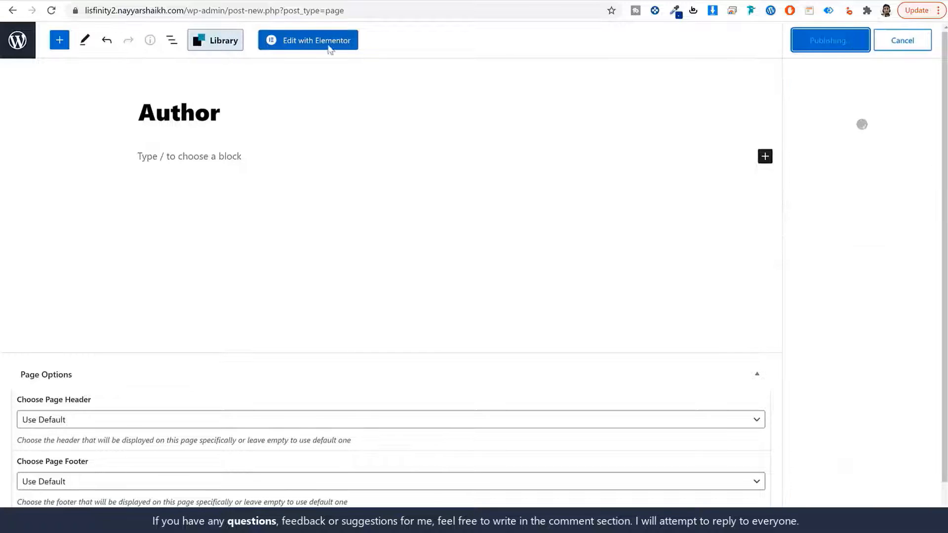
left_click(17, 42)
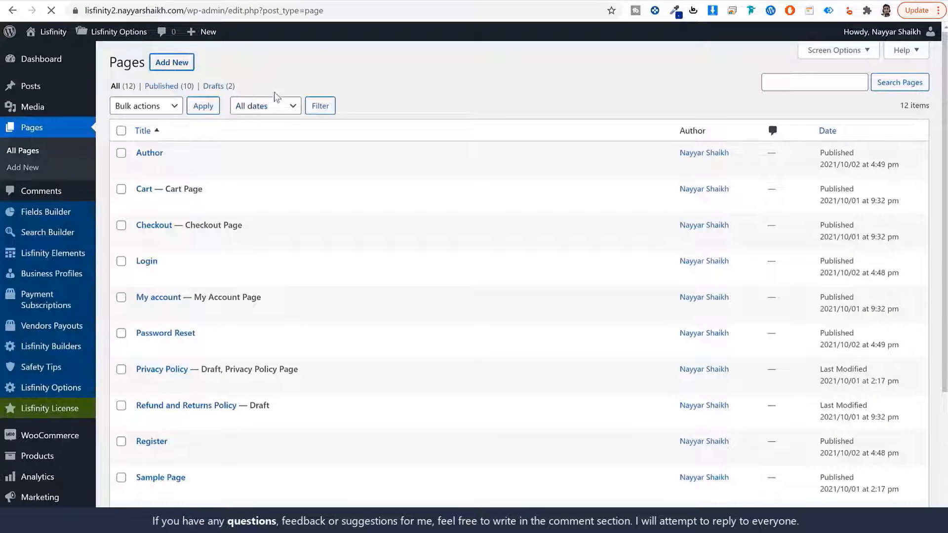
- Create and publish an empty page titled Safety Tips
left_click(171, 62)
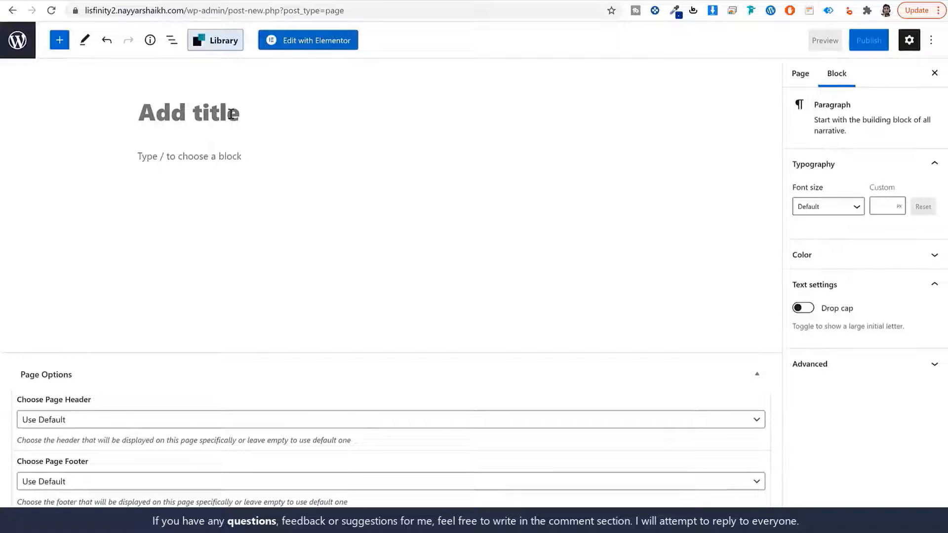
left_click(232, 122)
type("Safety Tips")
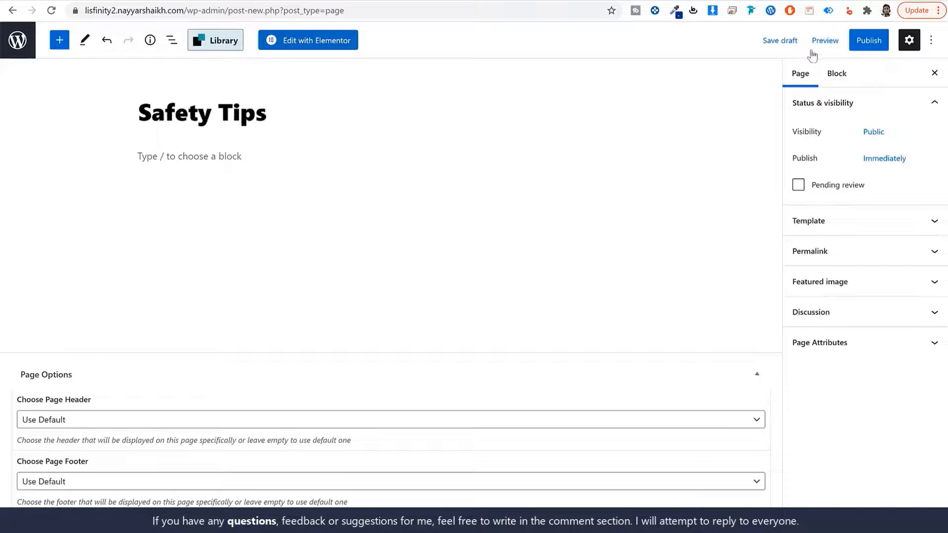
left_click(856, 49)
left_click(839, 42)
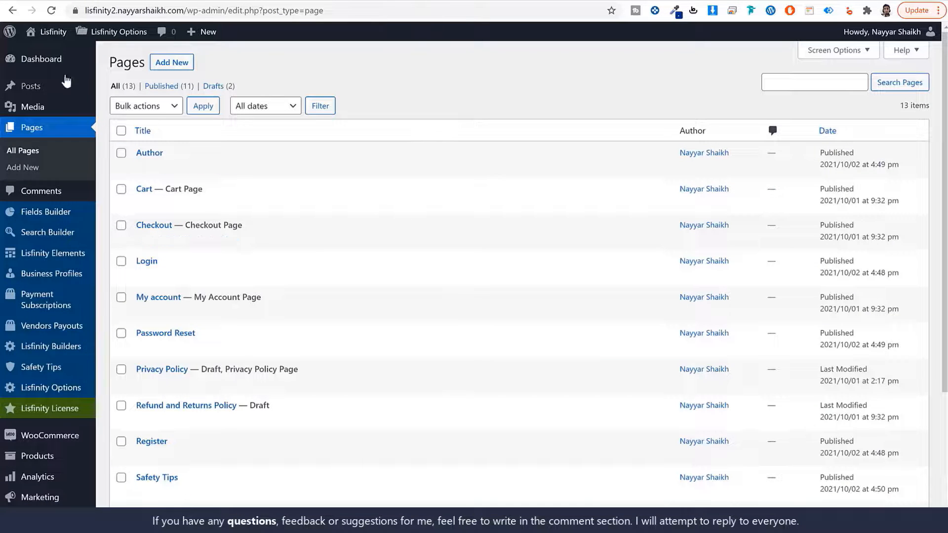
- Go to Lisfinity theme options > Pages Setup > Default Pages
mouse_move(127, 38)
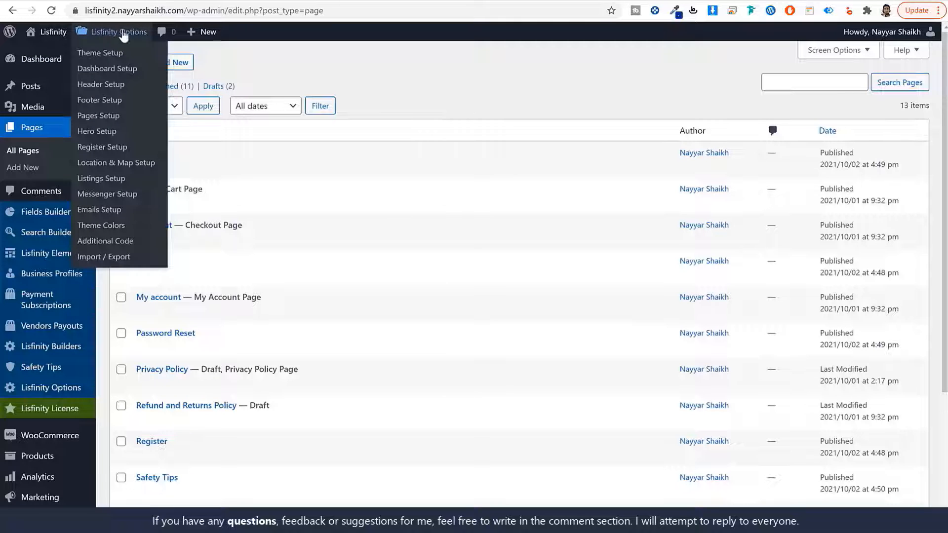
scroll(309, 198, "down", 1)
scroll(309, 197, "down", 3)
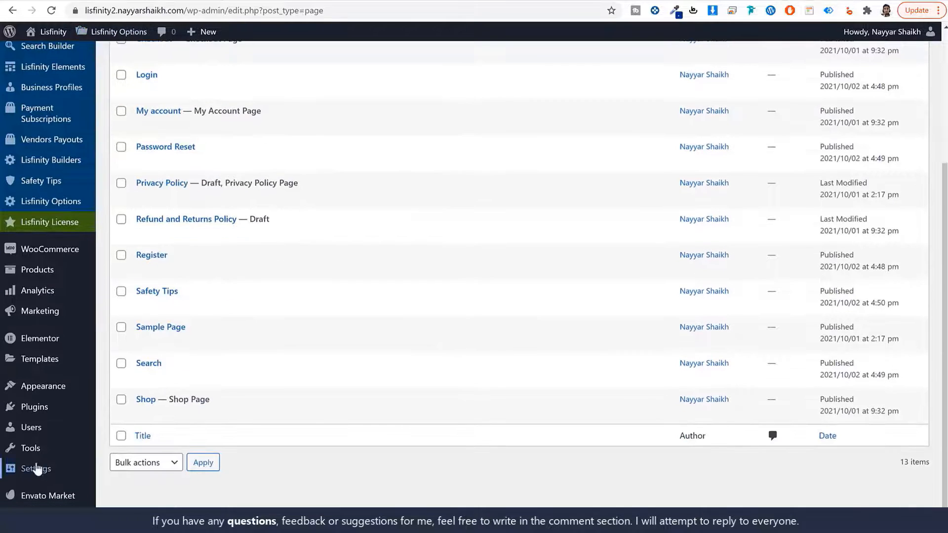
mouse_move(38, 387)
scroll(124, 345, "up", 4)
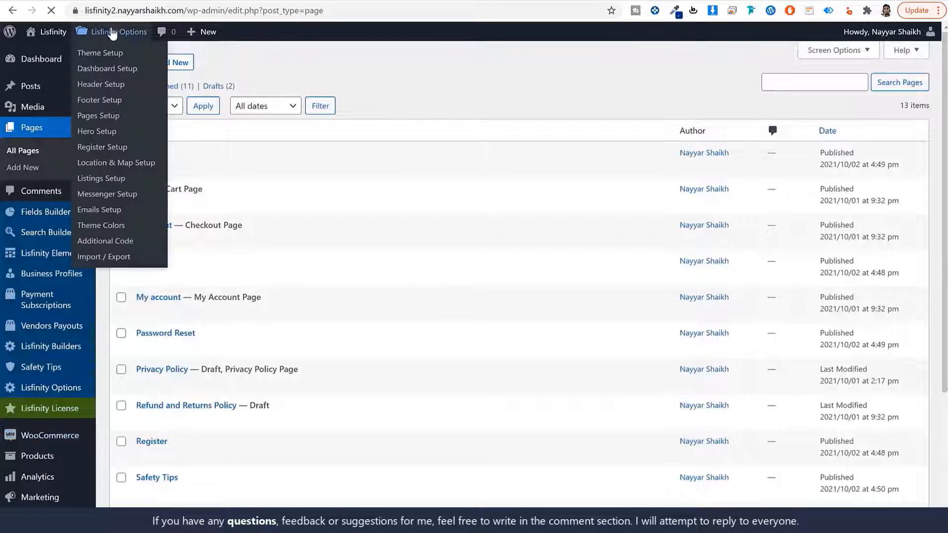
left_click(109, 35)
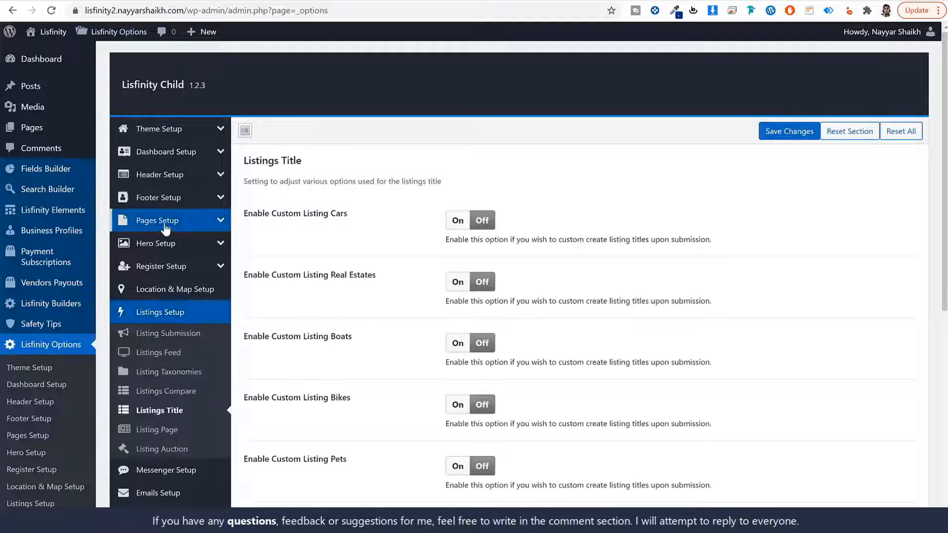
left_click(170, 223)
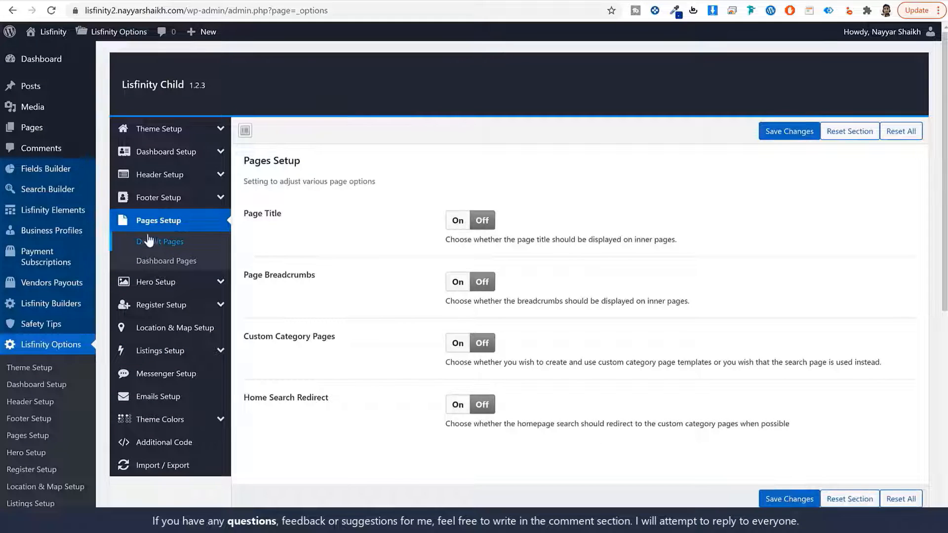
left_click(167, 244)
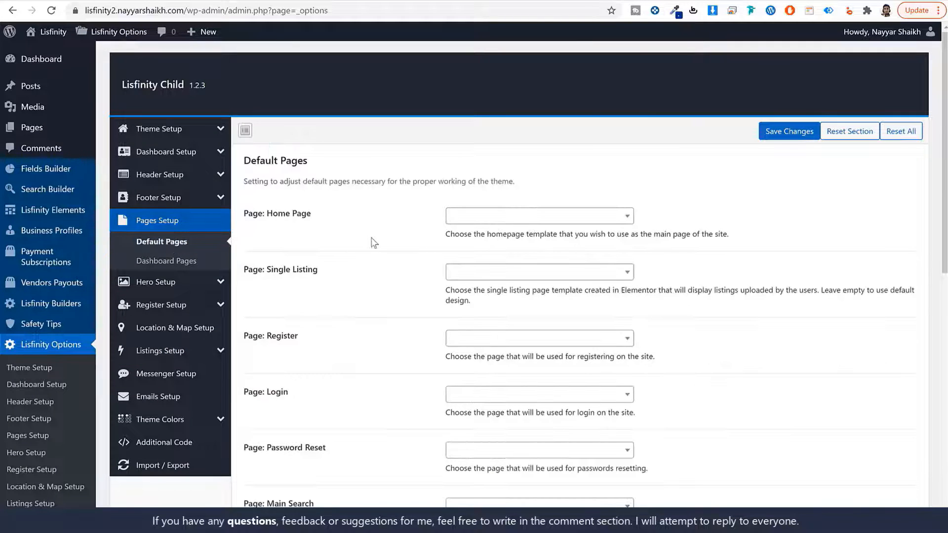
scroll(374, 242, "down", 4)
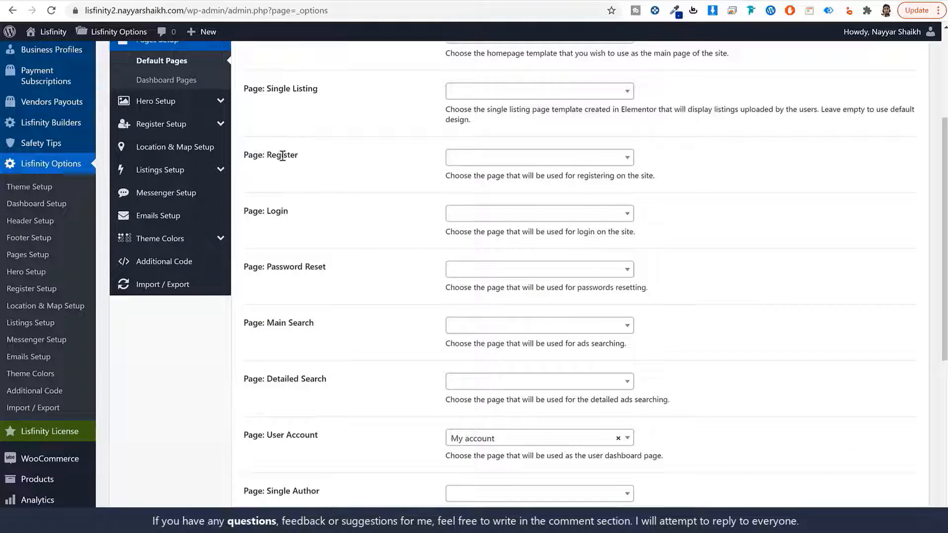
- Assign the Register, Login and Password Reset pages to their matching default page dropdowns
left_click(499, 161)
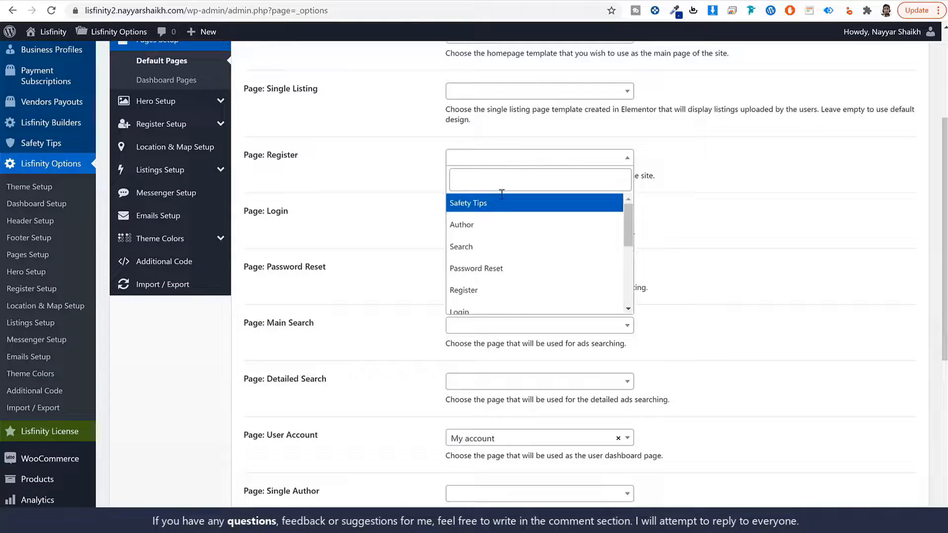
left_click(486, 288)
left_click(474, 216)
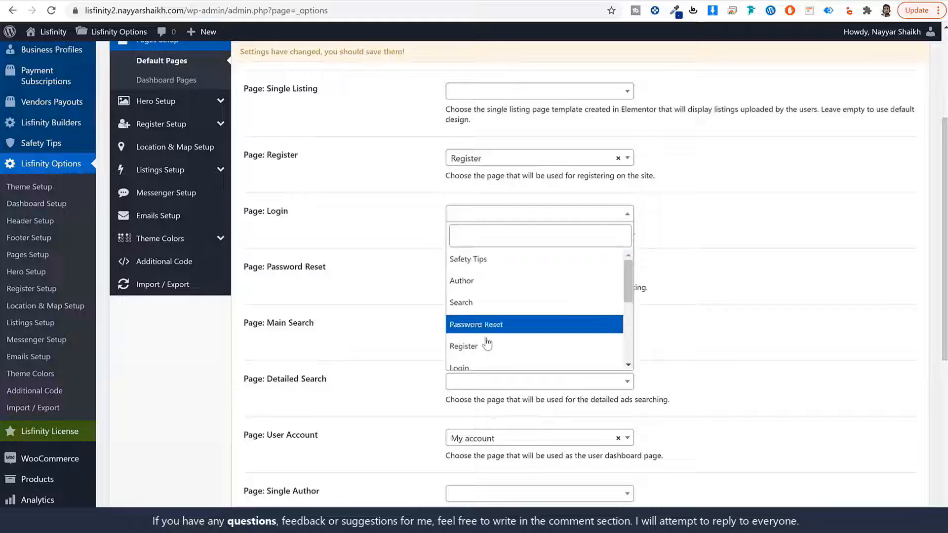
left_click(483, 365)
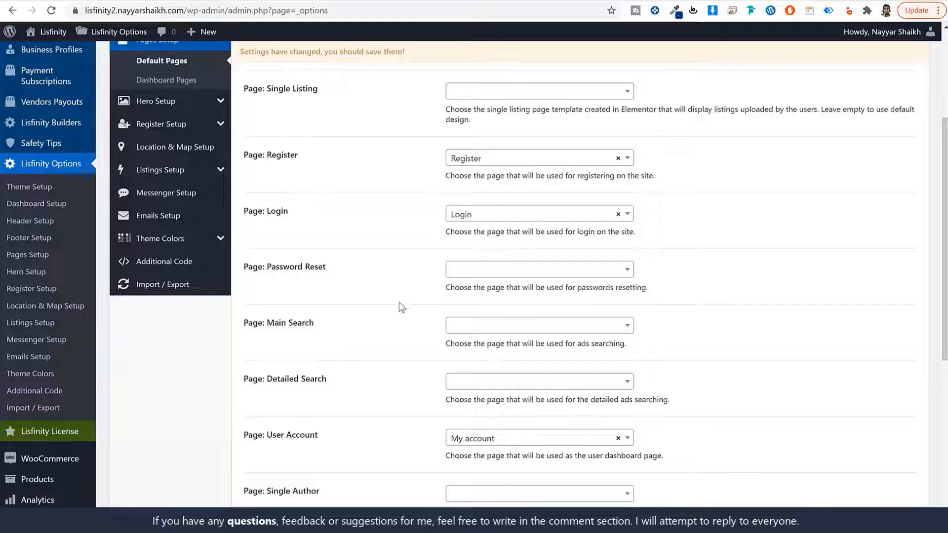
left_click(519, 272)
left_click(520, 382)
- Assign Author to All Authors, Safety Tips to Safety Tips, and Search to Main Search
scroll(380, 297, "down", 3)
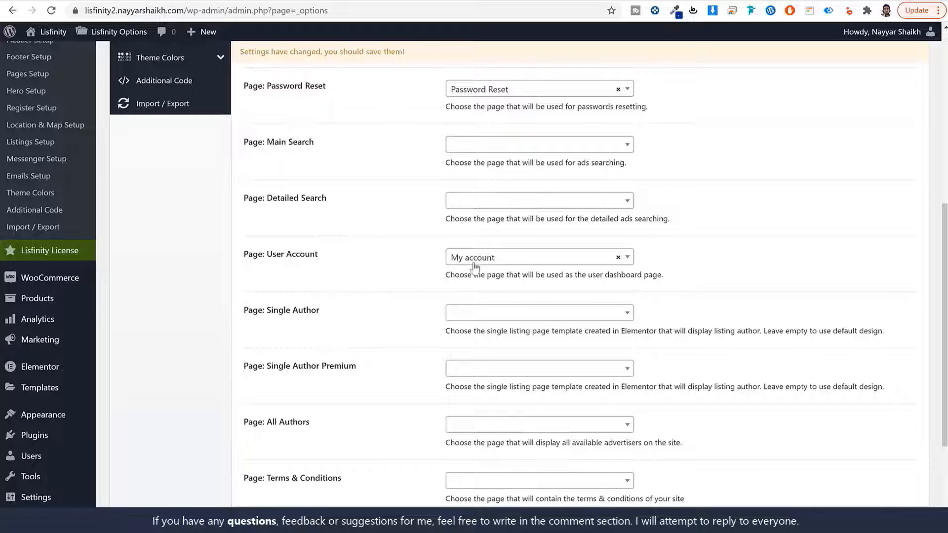
left_click_drag(320, 254, 272, 255)
left_click(327, 248)
scroll(398, 266, "down", 1)
left_click(514, 371)
left_click(488, 439)
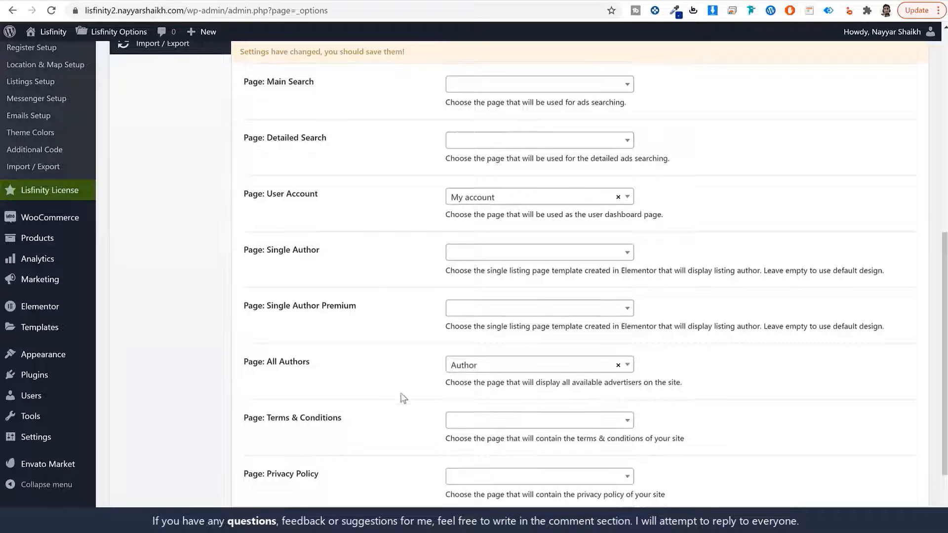
scroll(395, 388, "down", 2)
left_click(524, 436)
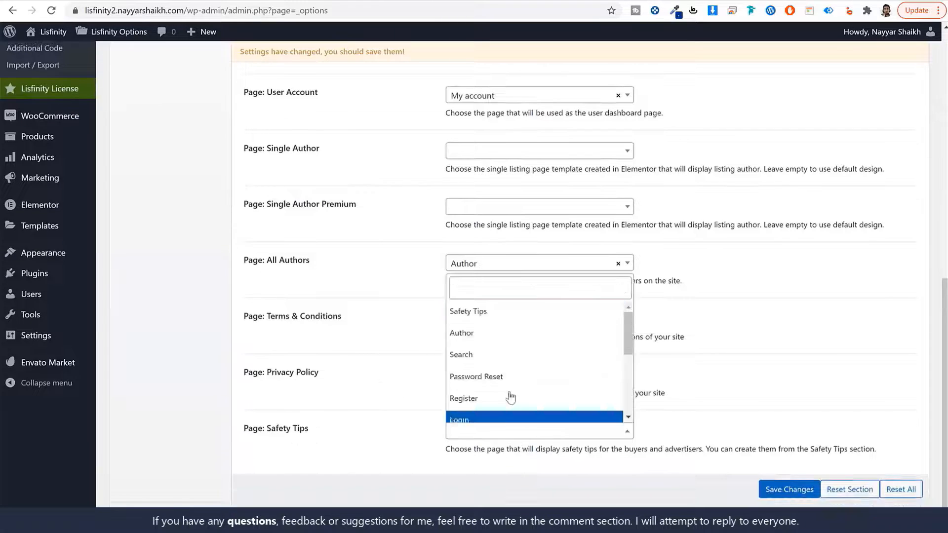
left_click(501, 312)
scroll(348, 388, "up", 5)
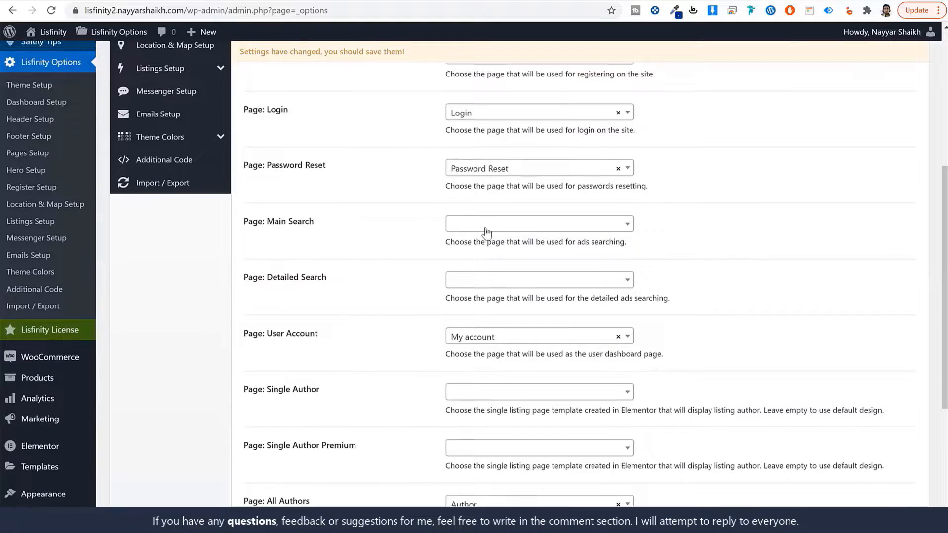
left_click(486, 231)
left_click(490, 316)
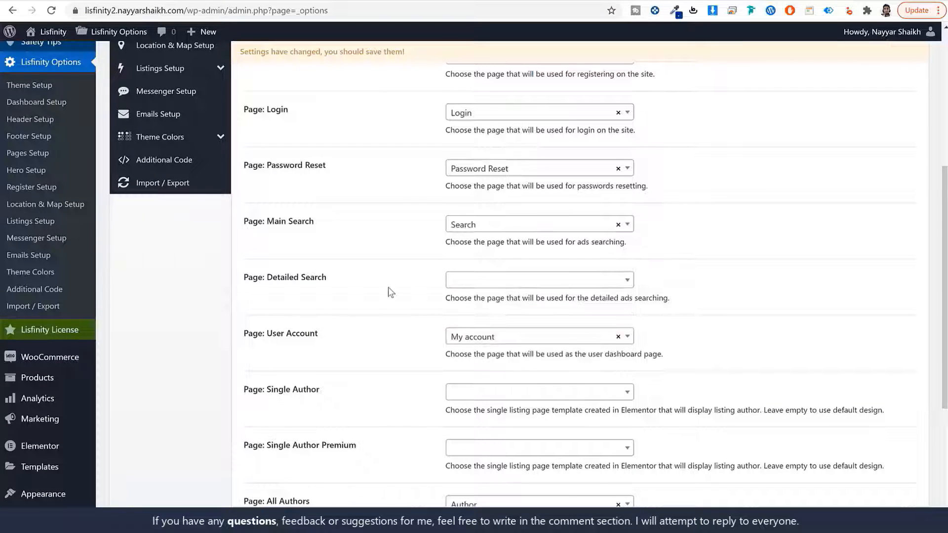
scroll(709, 339, "up", 6)
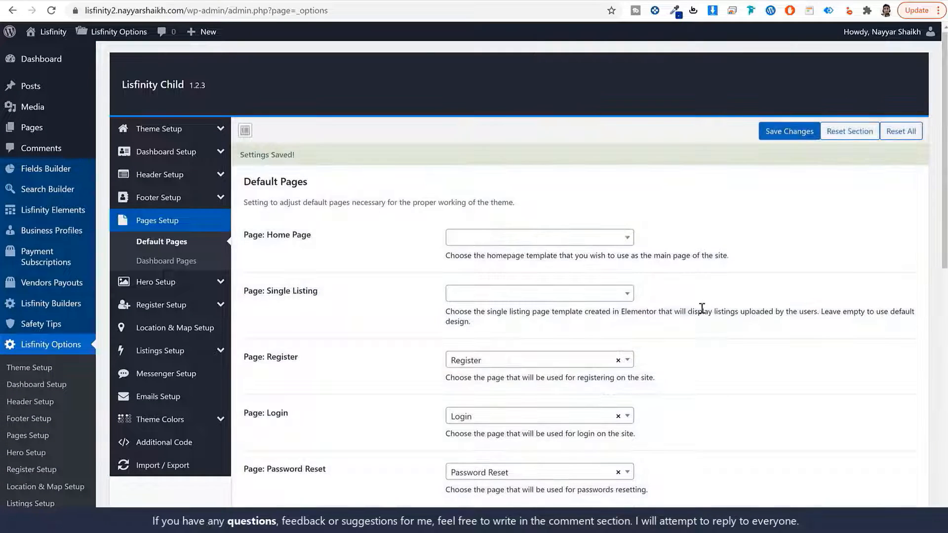
- Load the front-end /search page, then go back to the site's home page
left_click(74, 0)
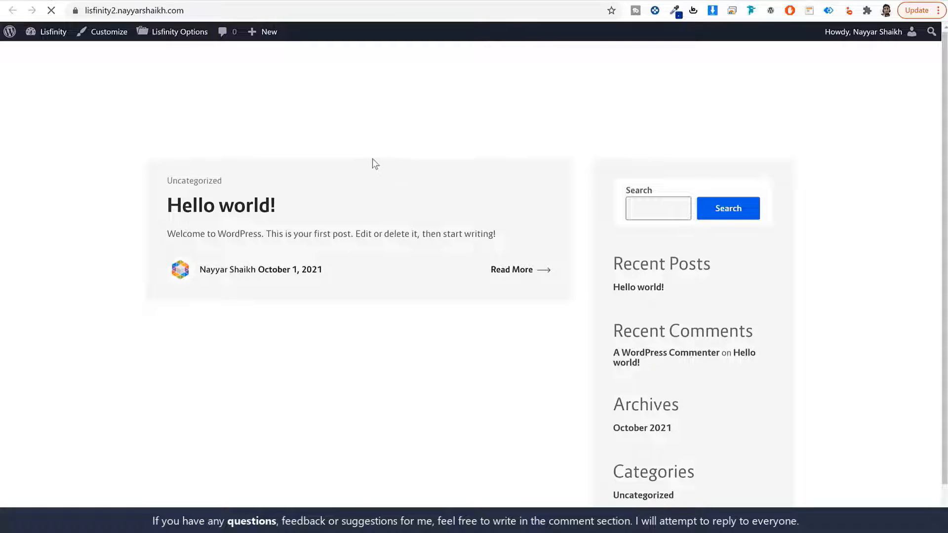
left_click(275, 12)
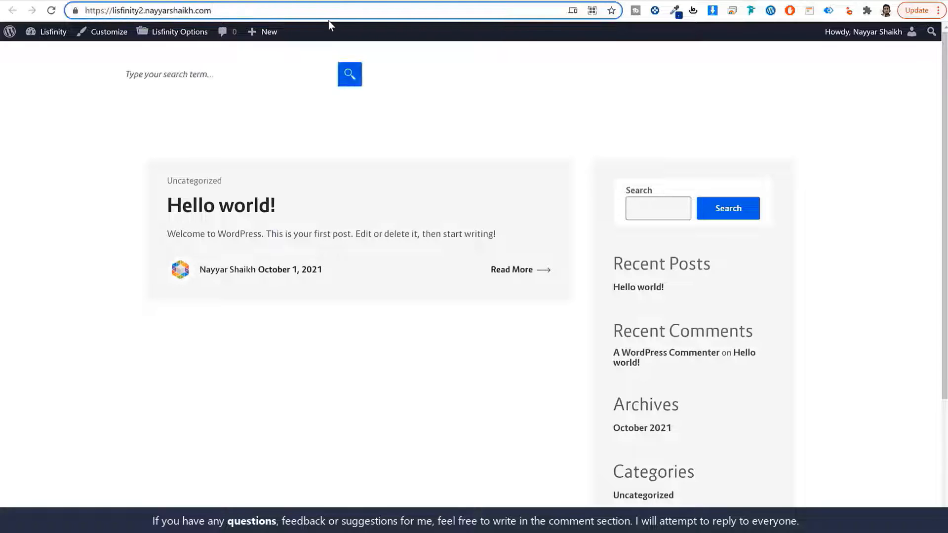
type("/searcxh")
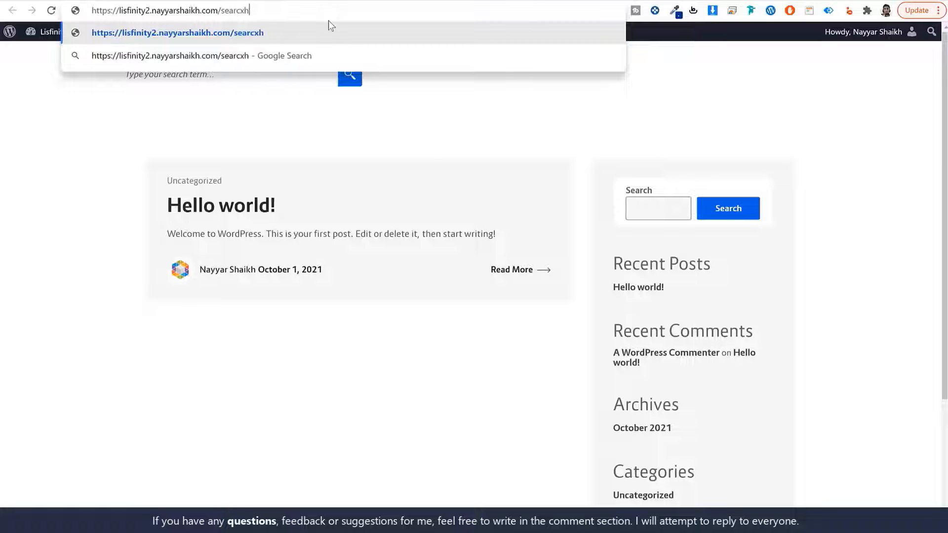
key("BackSpace")
key("BackSpace")
type("h")
key("Return")
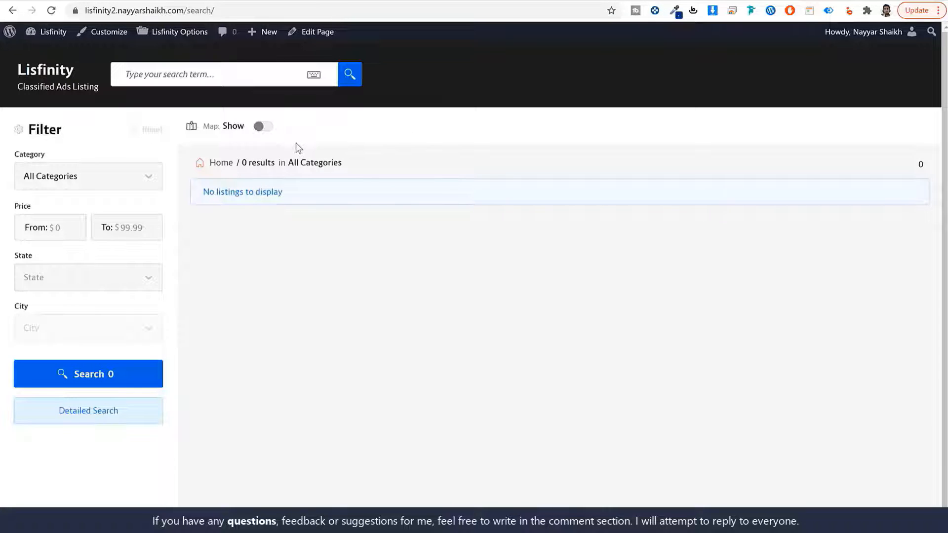
left_click(70, 72)
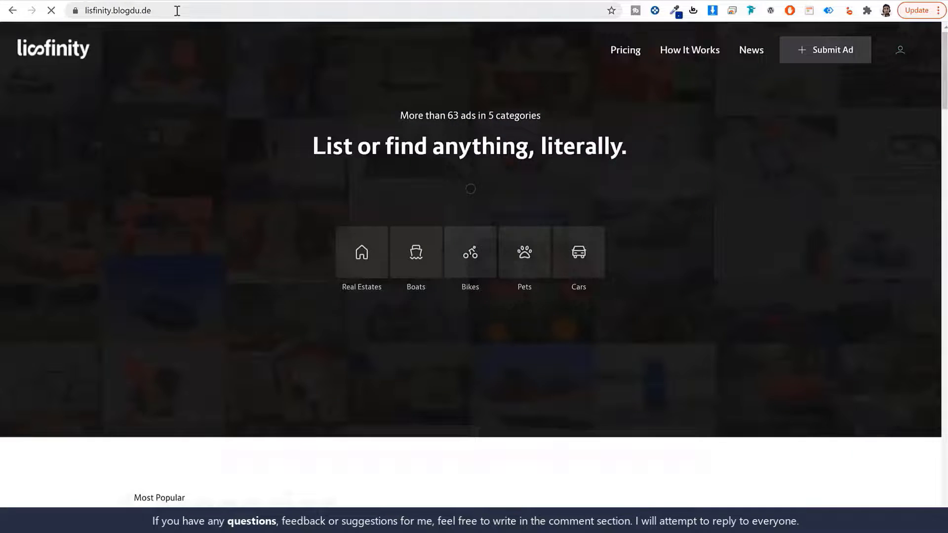
- View the Lisfinity demo site's Register page in a new private window
left_click(177, 10)
key("ctrl+c")
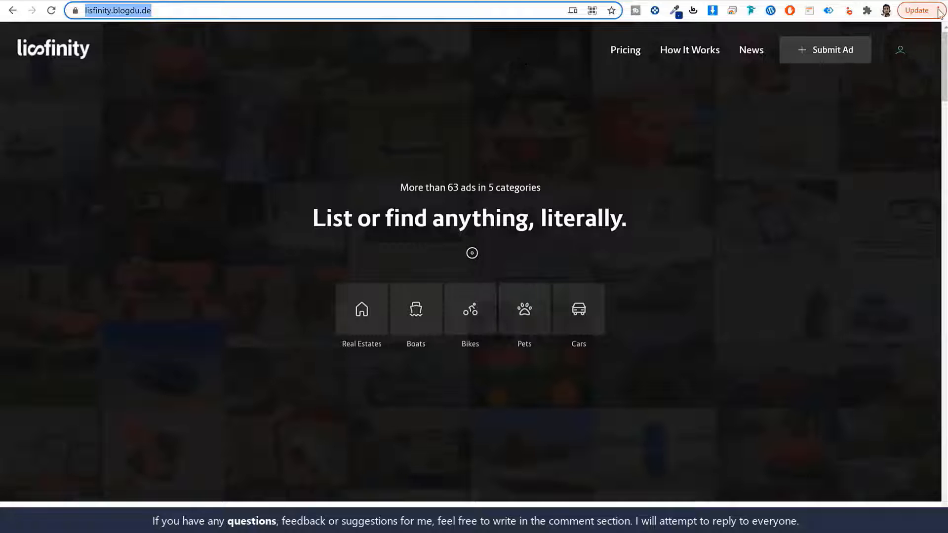
left_click(914, 15)
left_click(825, 75)
key("ctrl+v")
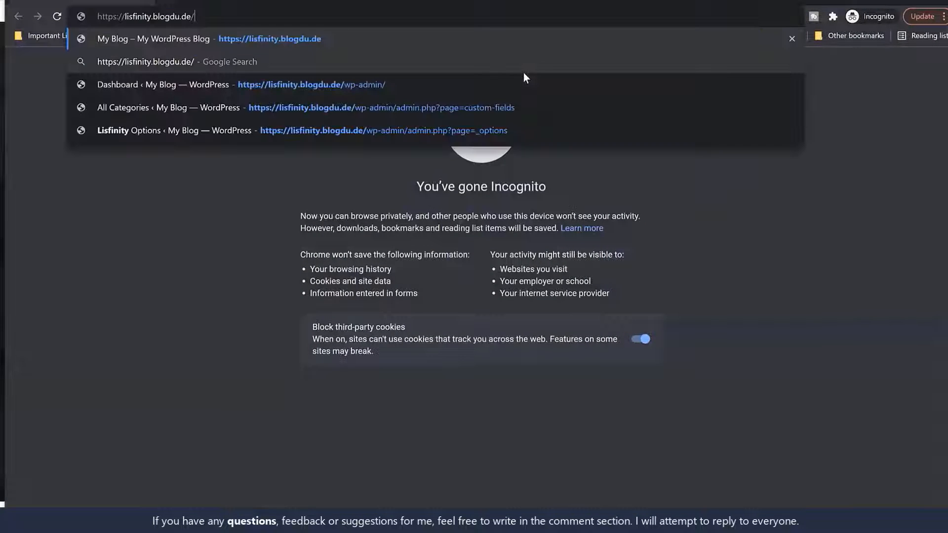
type("resg")
key("Return")
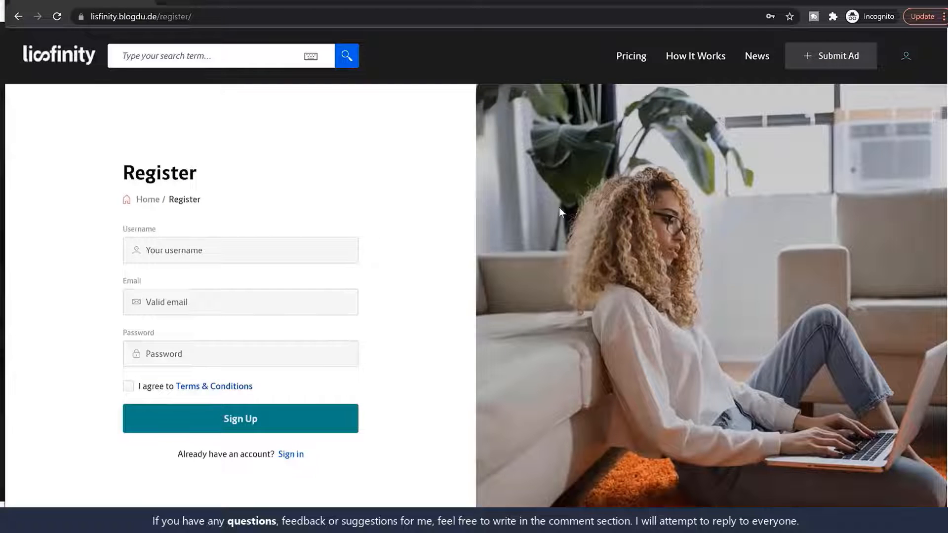
scroll(522, 292, "down", 4)
scroll(522, 298, "up", 4)
- Load your own site's /register page in a new private tab
left_click(127, 15)
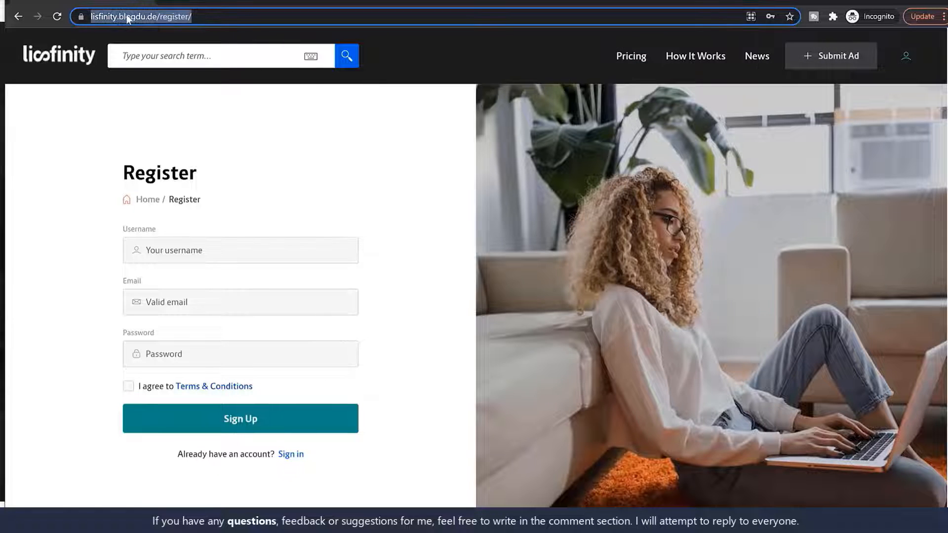
left_click(127, 15)
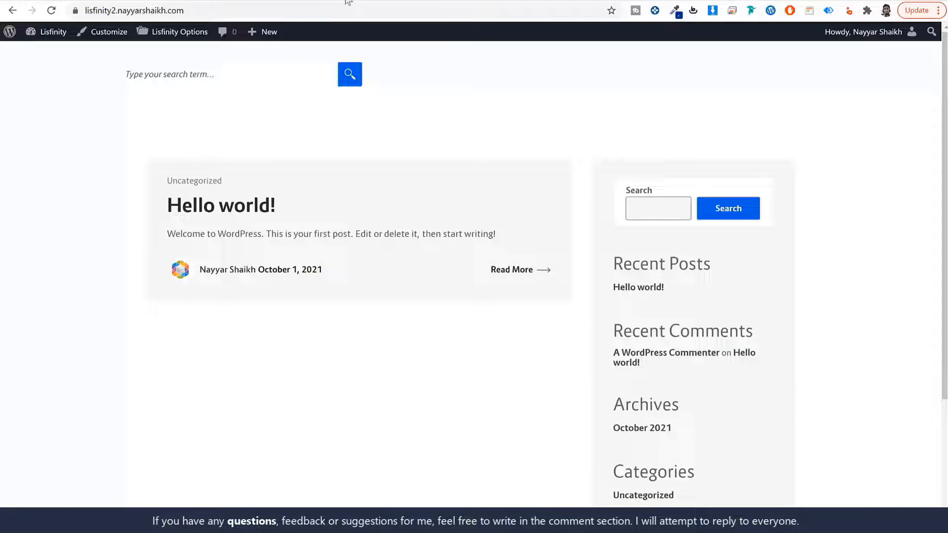
left_click(232, 11)
key("ctrl+c")
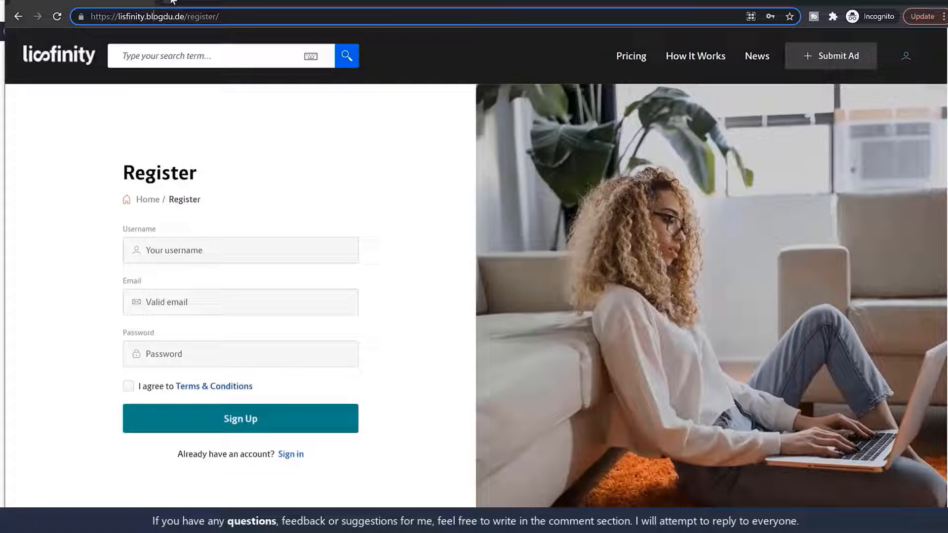
key("ctrl+t")
key("ctrl+v")
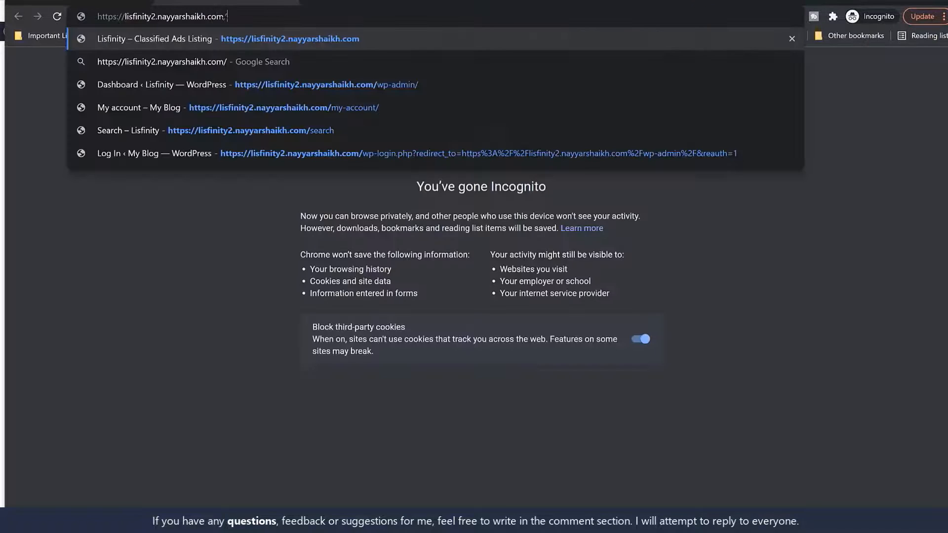
type("register")
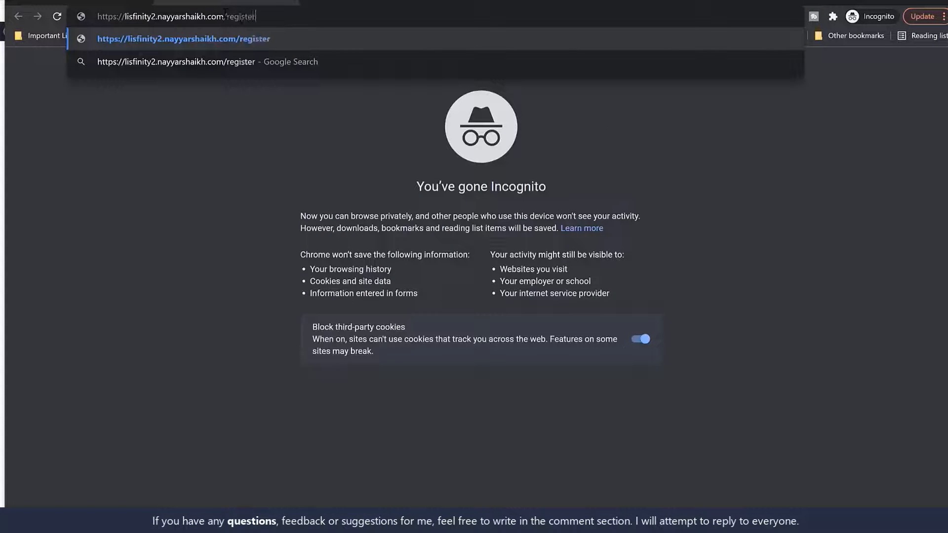
key("Return")
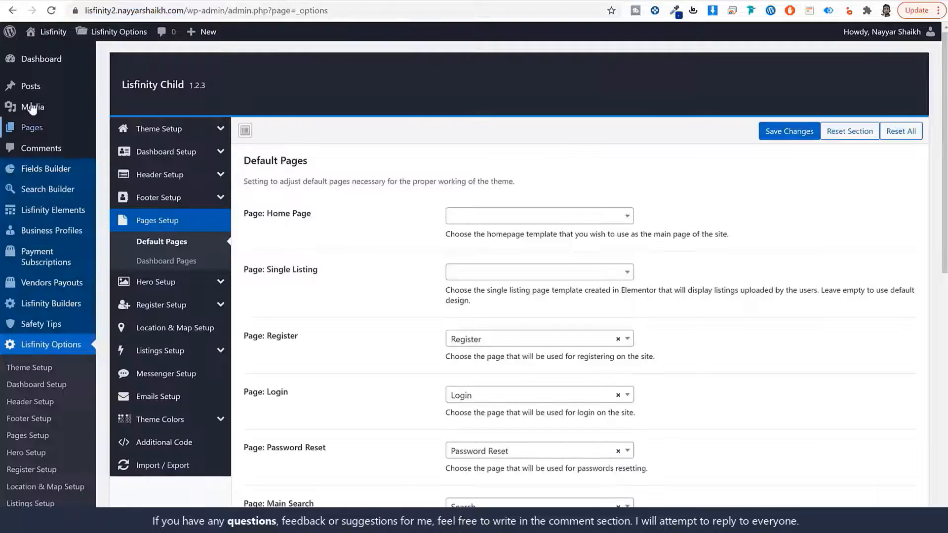
- Open the Login page for editing from All Pages
left_click(48, 127)
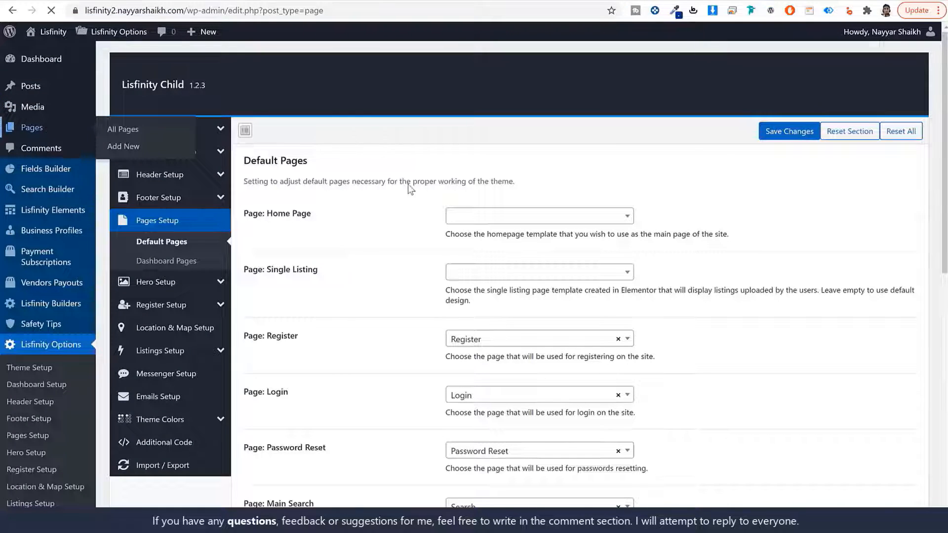
scroll(261, 217, "down", 1)
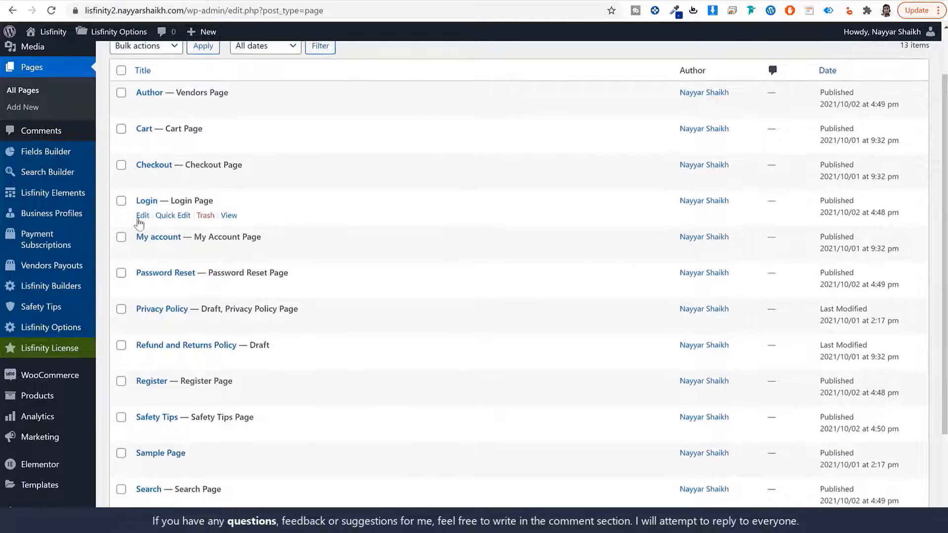
left_click(141, 218)
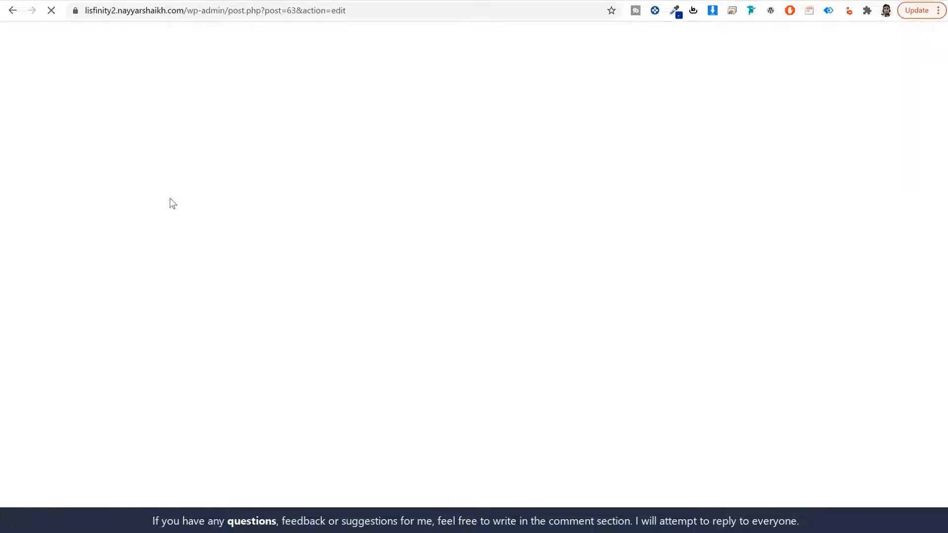
scroll(363, 272, "down", 4)
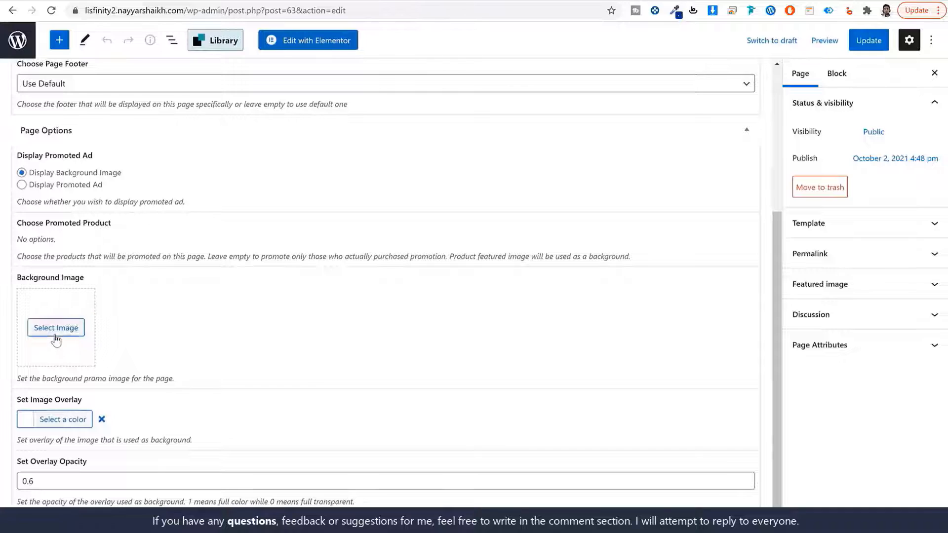
- Set sign-in-copy.jpg as the Login page's background image and update the page
left_click(55, 335)
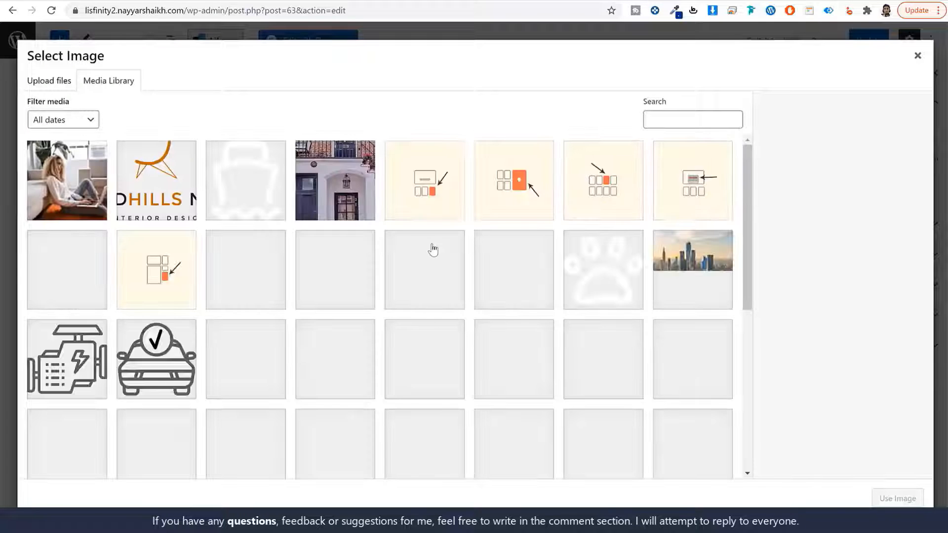
left_click(84, 207)
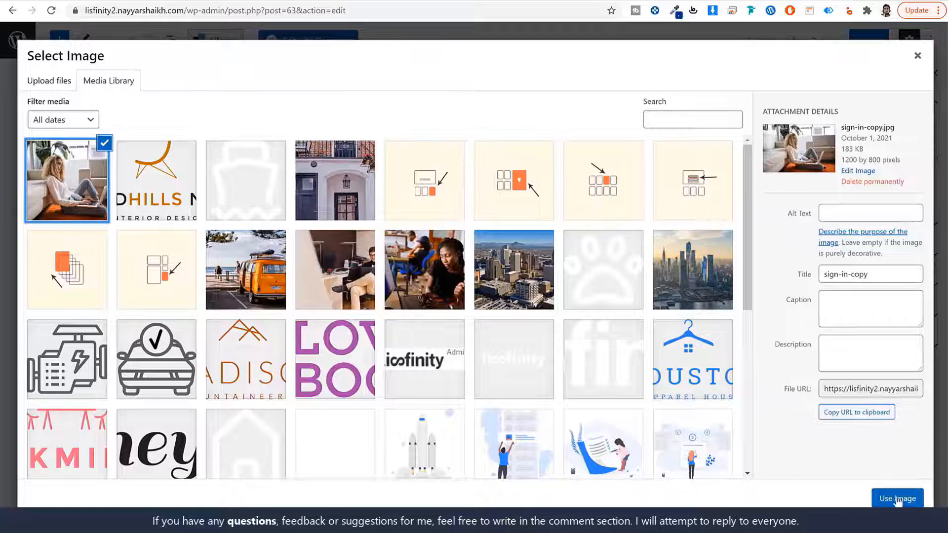
left_click(897, 499)
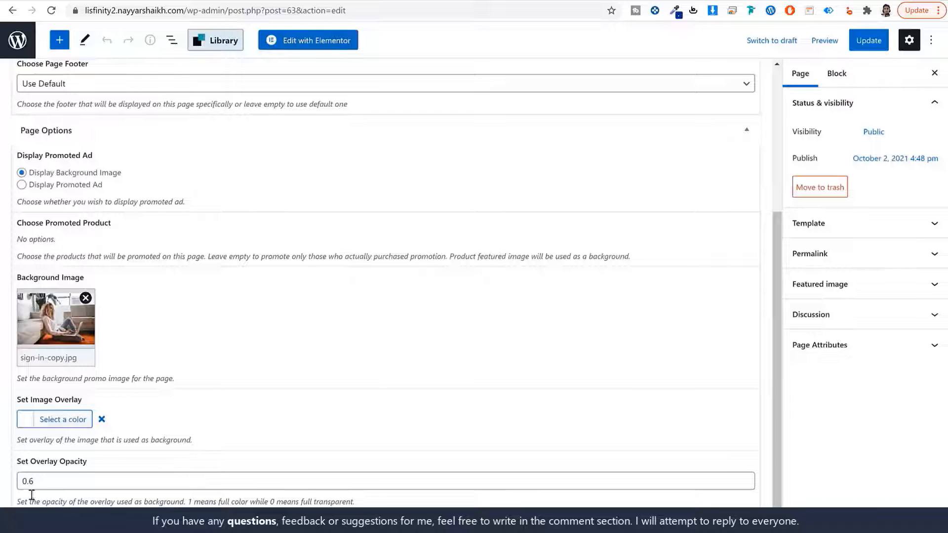
left_click_drag(34, 481, 31, 489)
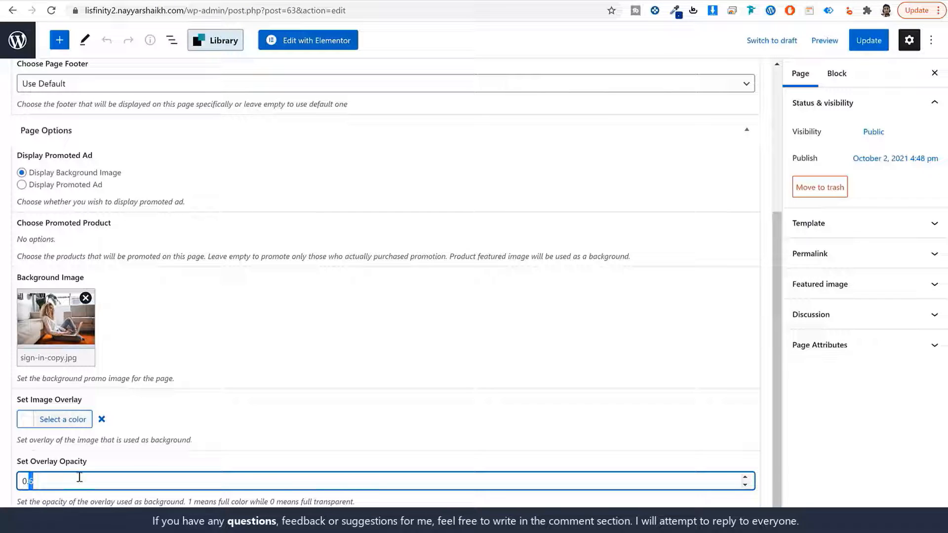
scroll(419, 429, "up", 5)
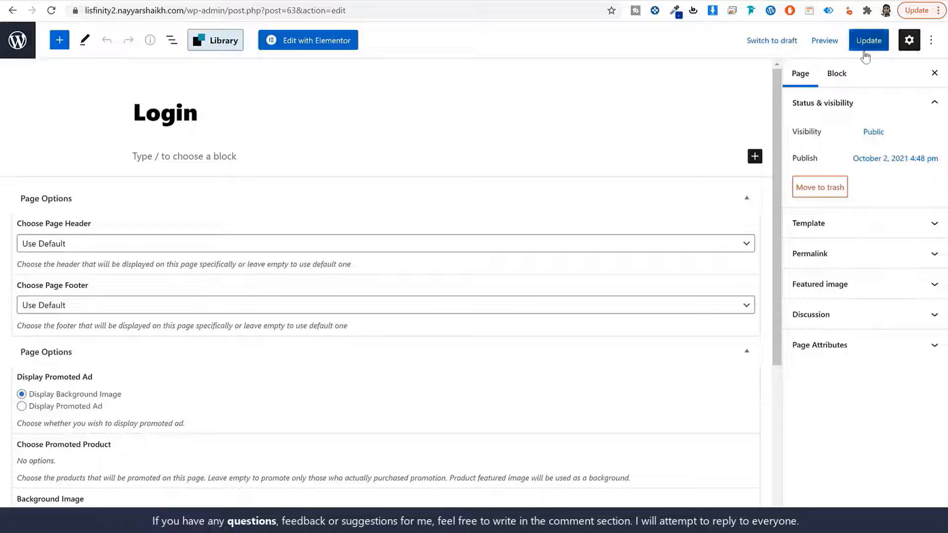
left_click(864, 53)
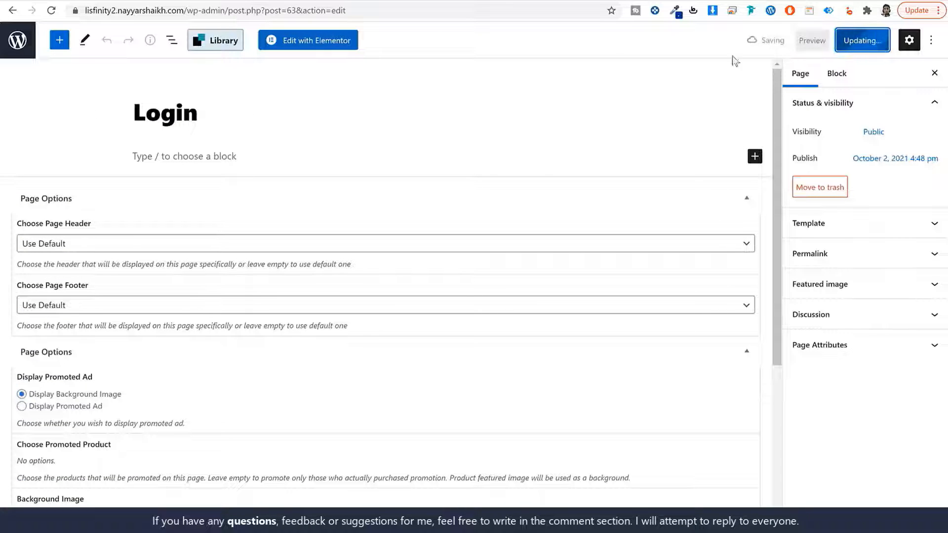
left_click(18, 49)
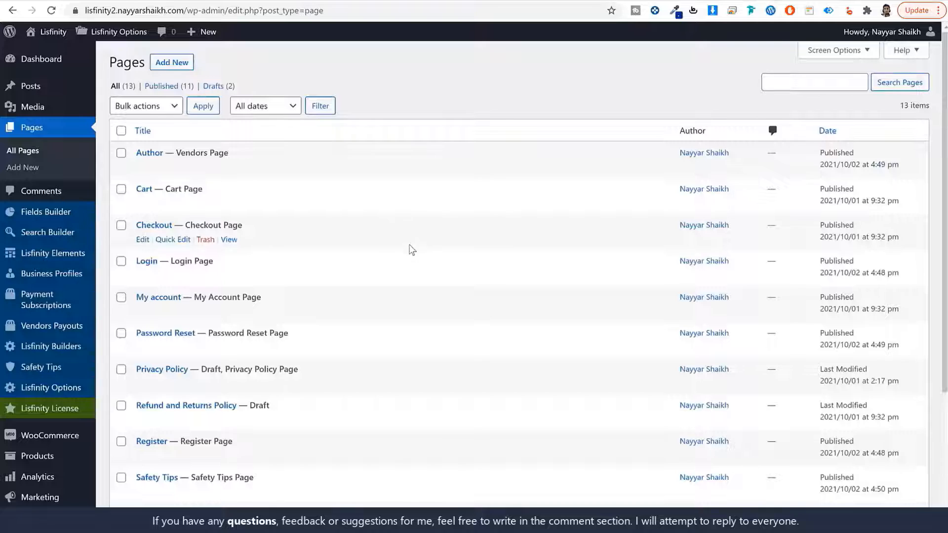
- Set sign-in-copy.jpg as the Register page's background image and update the page
scroll(410, 250, "down", 3)
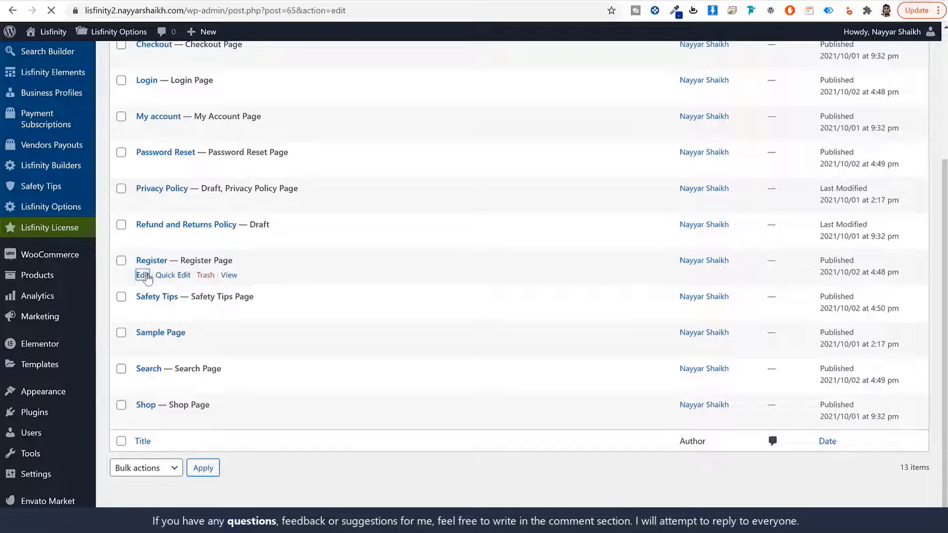
scroll(392, 297, "down", 5)
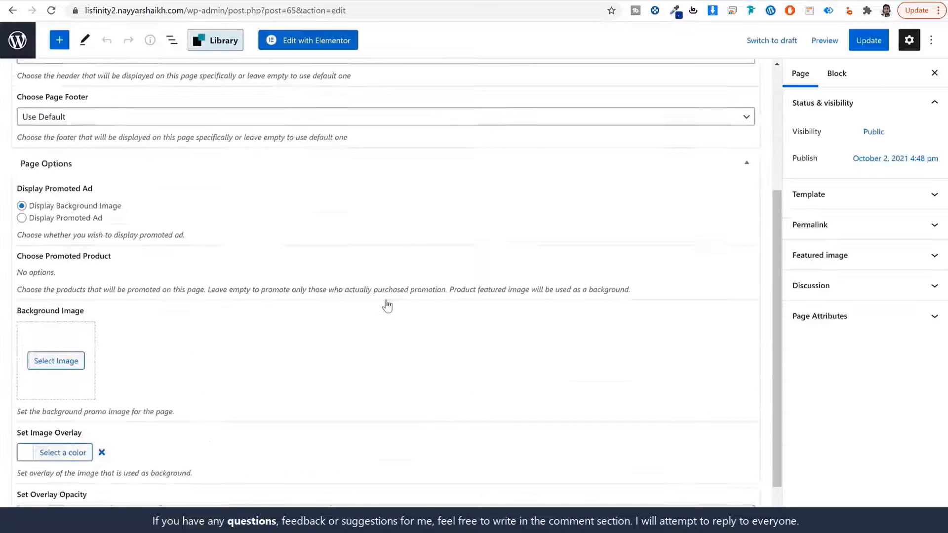
left_click(58, 327)
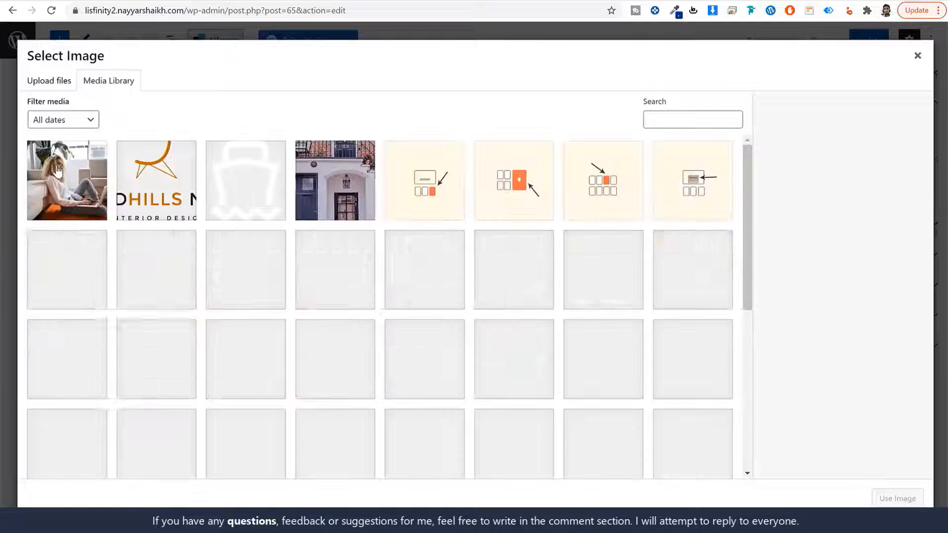
left_click(60, 176)
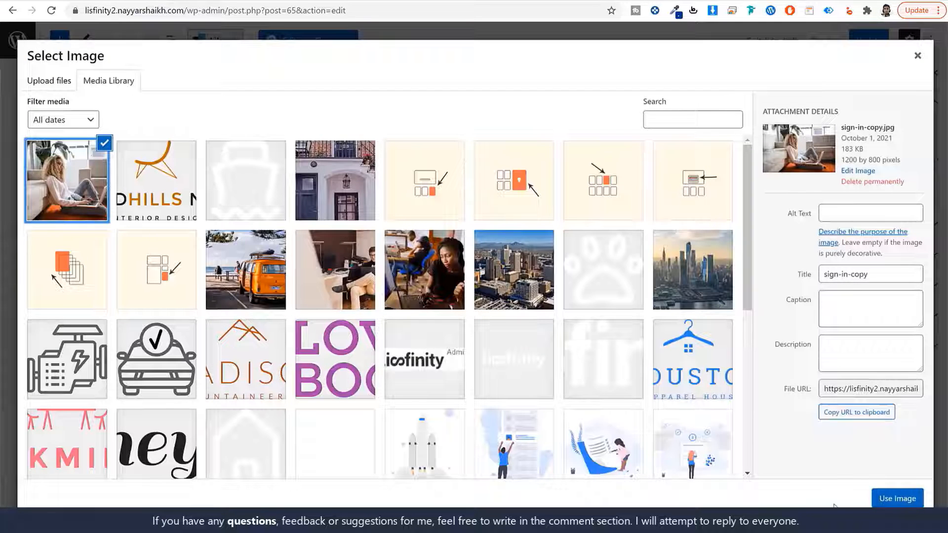
left_click(889, 500)
left_click(30, 484)
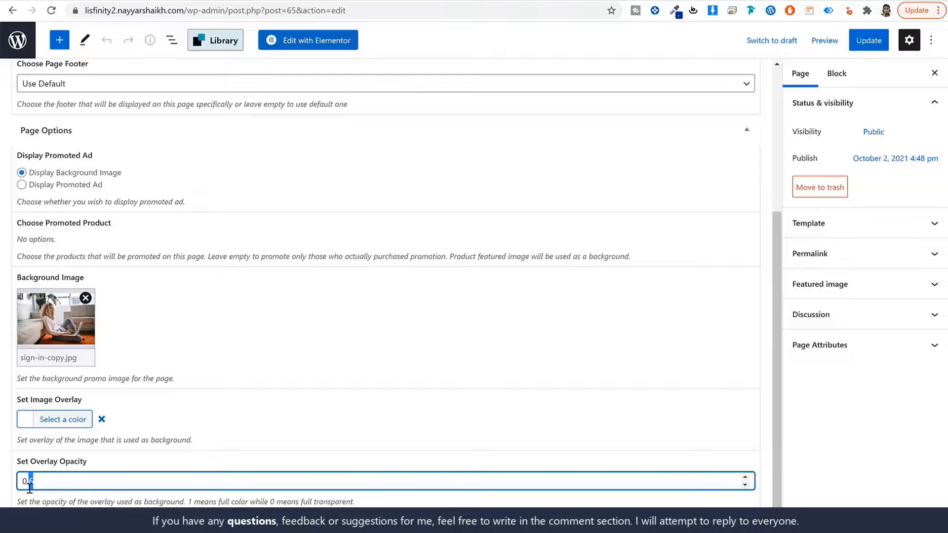
scroll(619, 398, "up", 5)
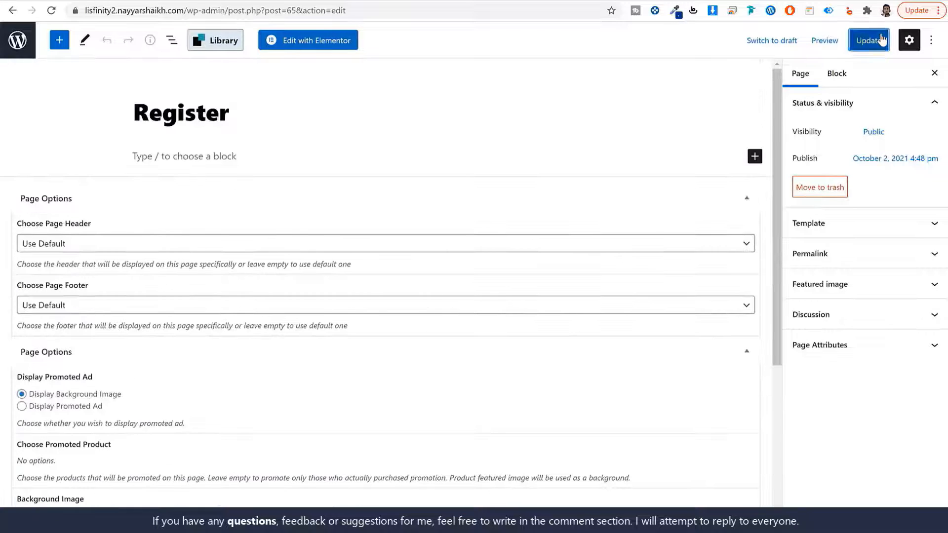
left_click(868, 40)
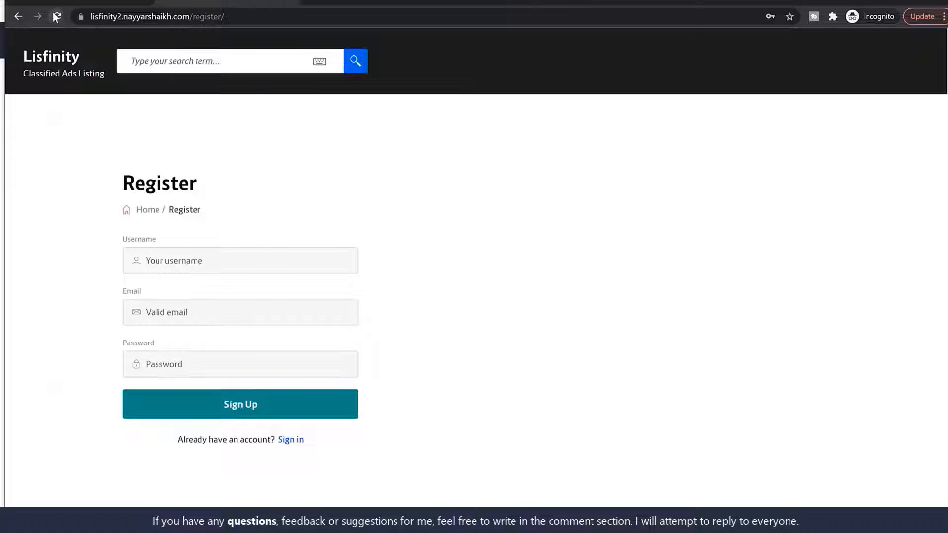
- Reload the live /register page to confirm the background photo appears
left_click(57, 17)
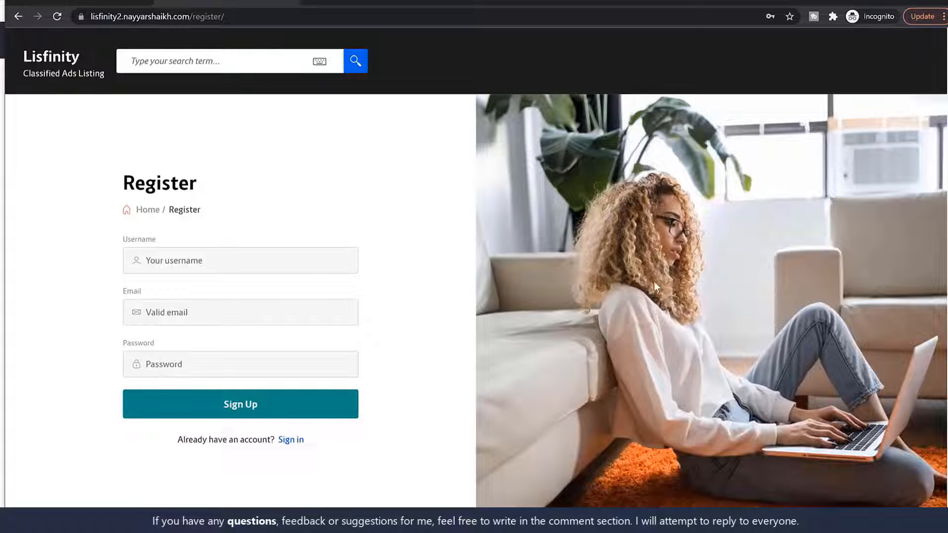
scroll(653, 281, "down", 3)
scroll(653, 293, "up", 3)
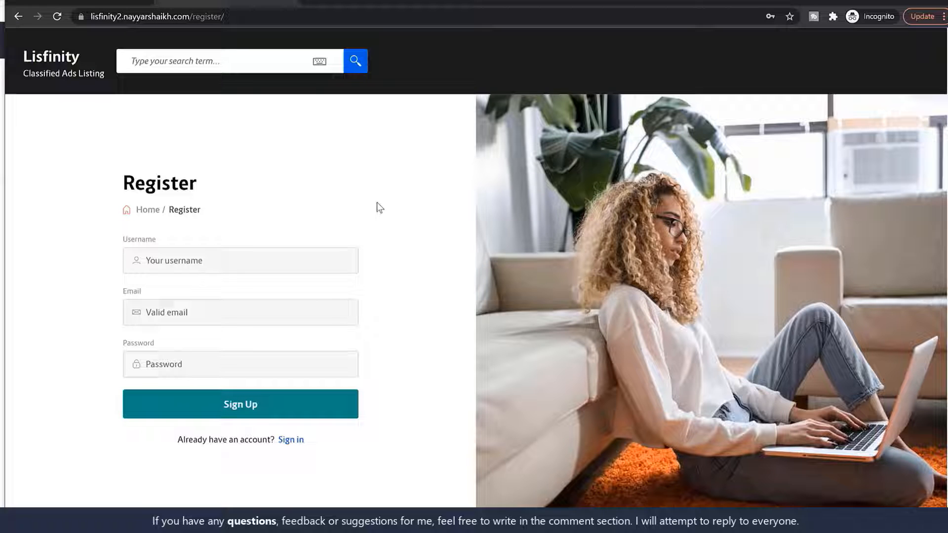
- Sign up on the Register page with a test username, the test e-mail address and a password
left_click(282, 260)
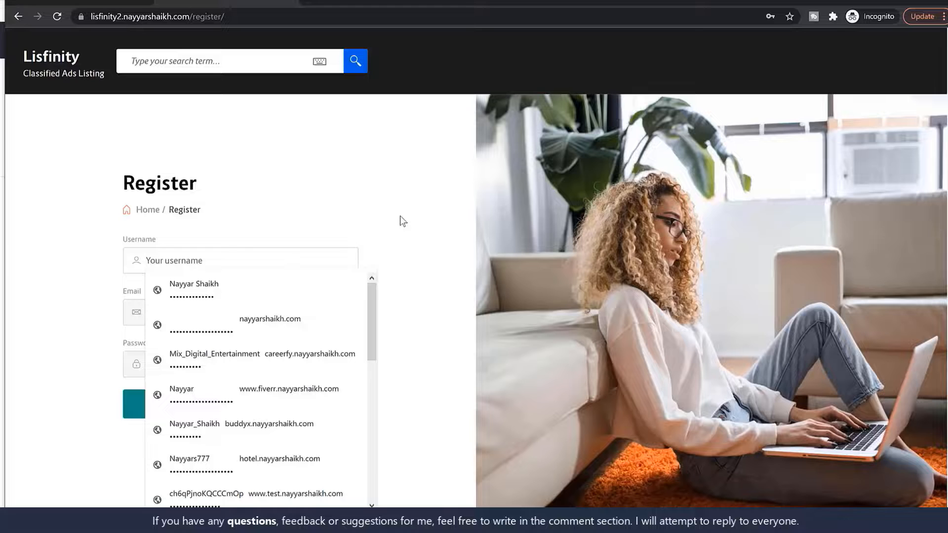
type("John Doe")
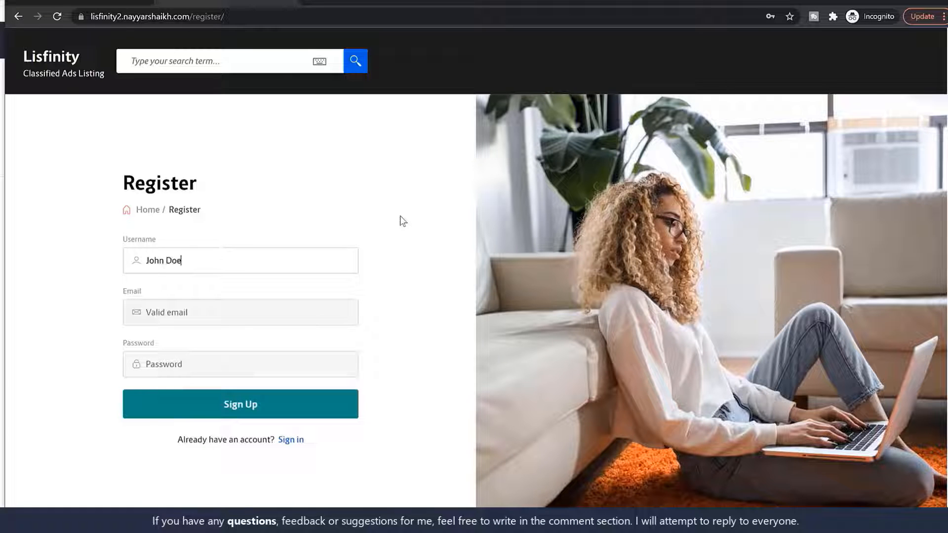
key("Tab")
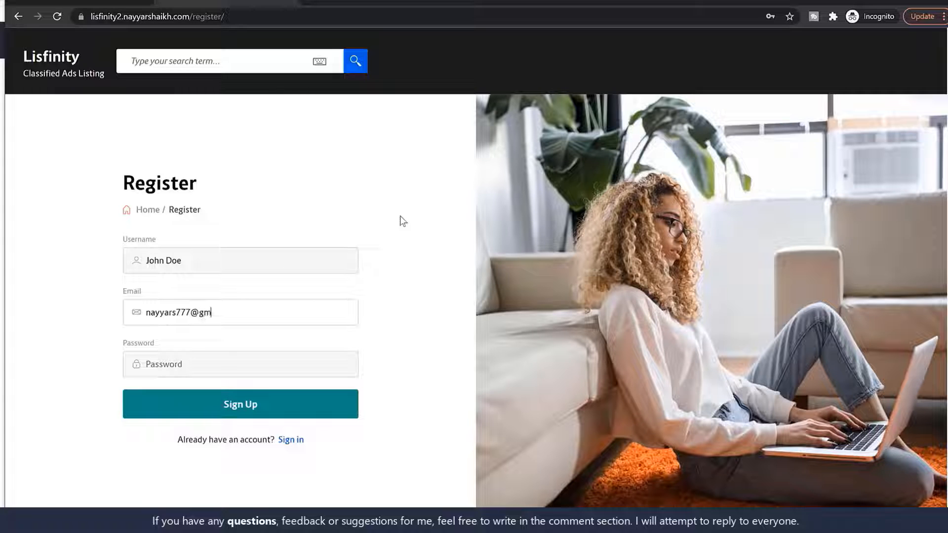
key("Tab")
type("1234")
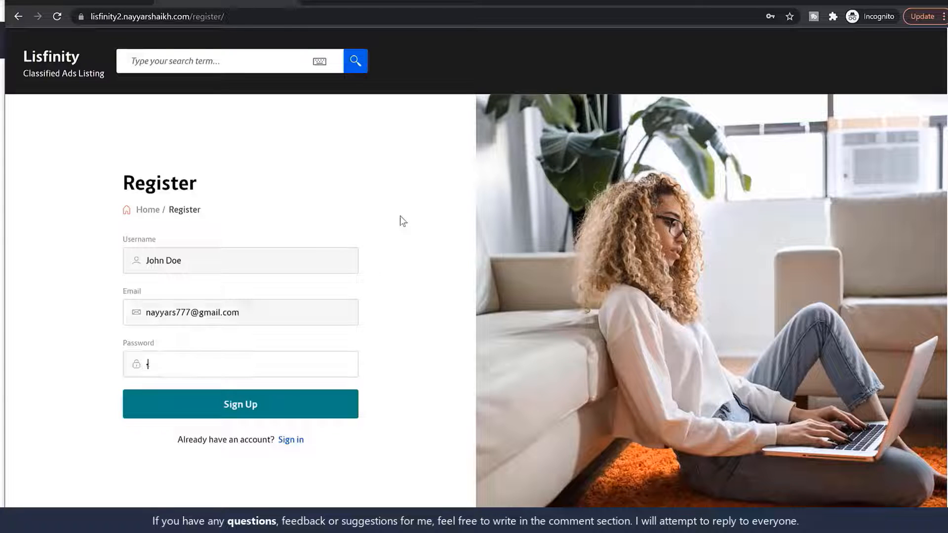
type("567890")
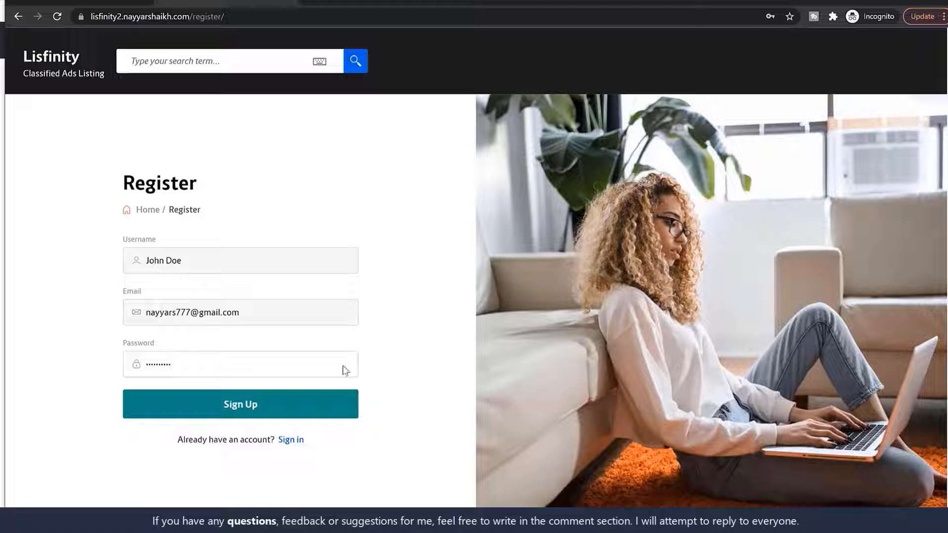
left_click(330, 393)
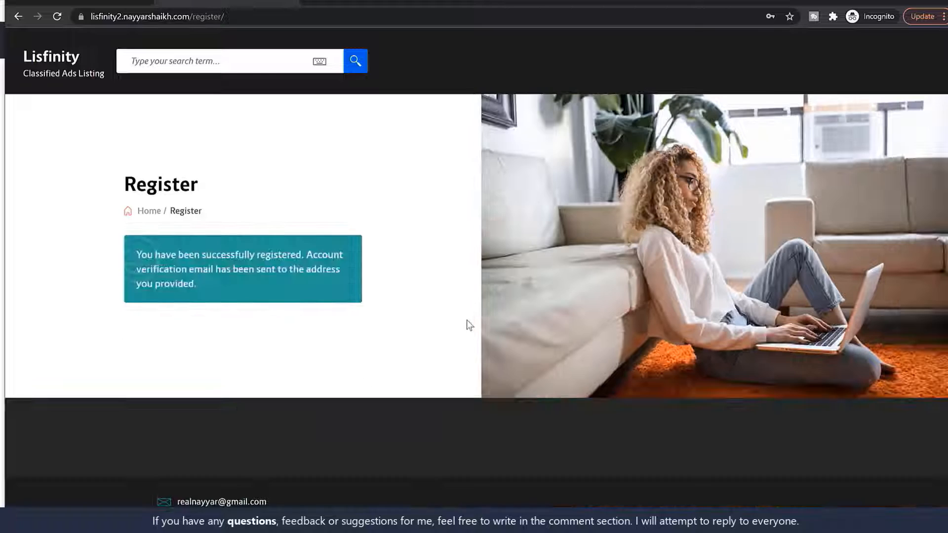
- Check the registration success message, then go to the inbox for the activation email
left_click_drag(137, 253, 229, 286)
left_click(239, 284)
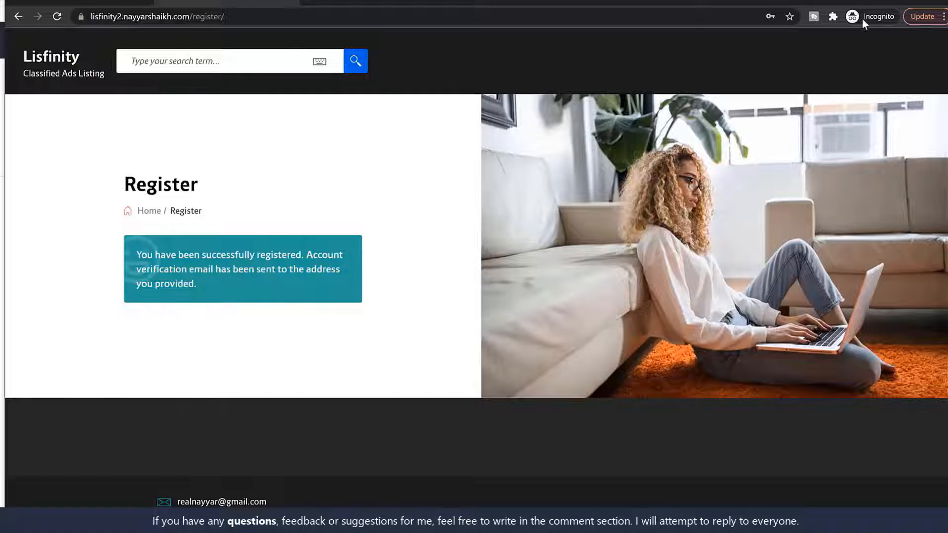
left_click(319, 3)
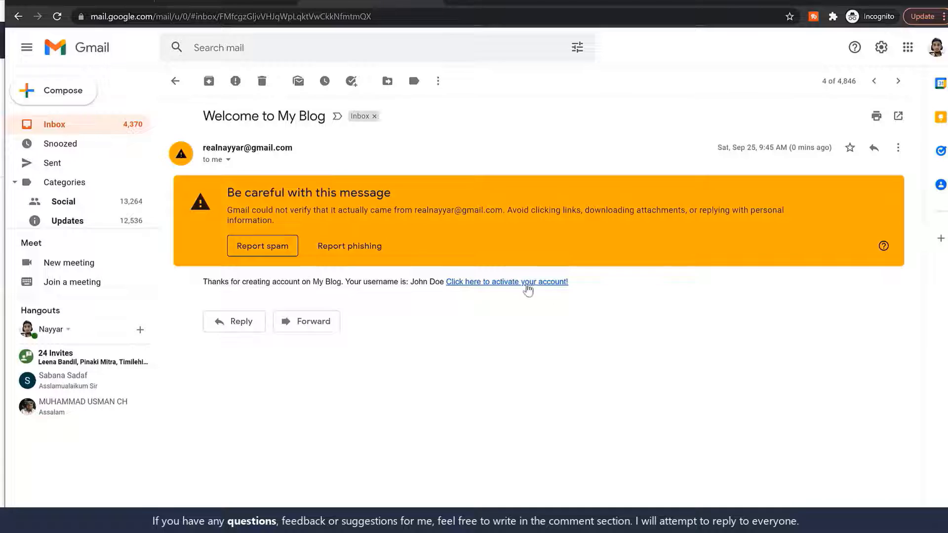
- Follow the email's activation link, then go to the site's /login page
left_click(510, 284)
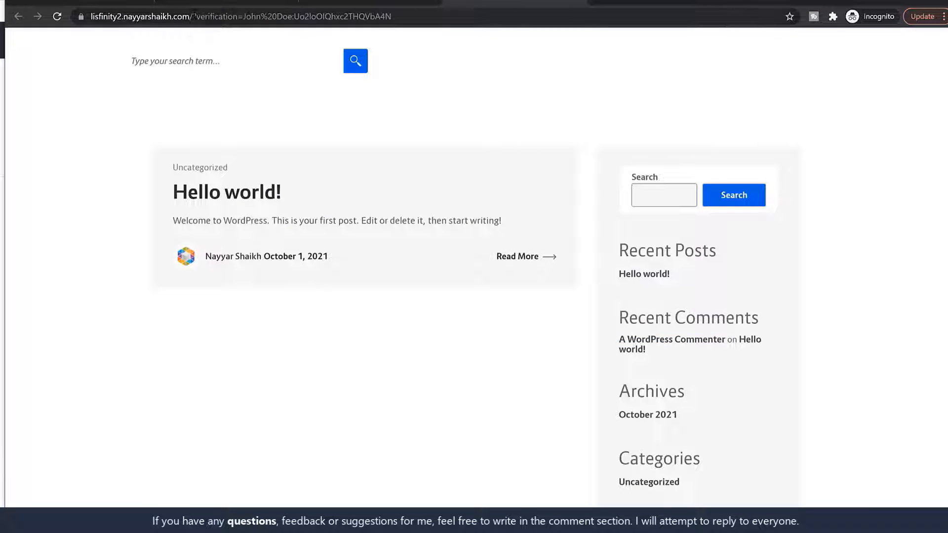
left_click_drag(193, 16, 574, 36)
type("login")
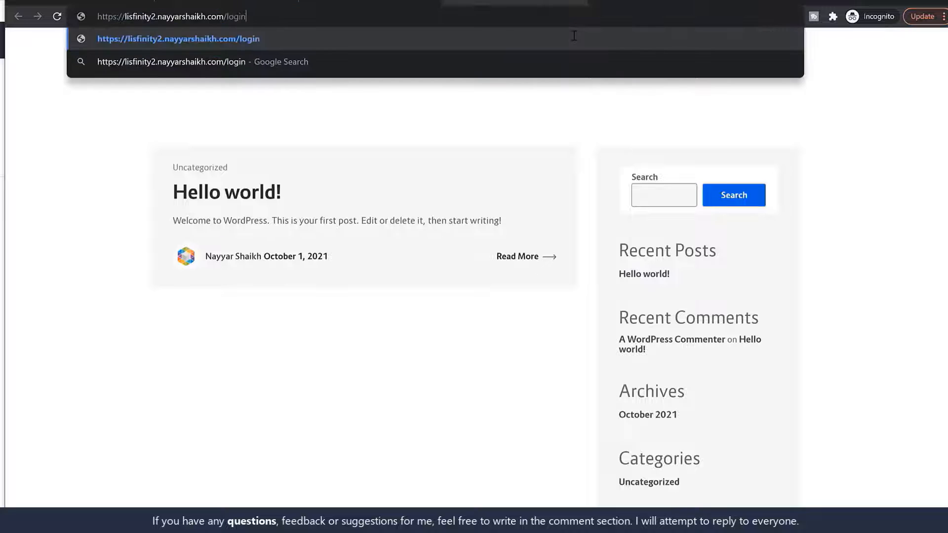
key("Return")
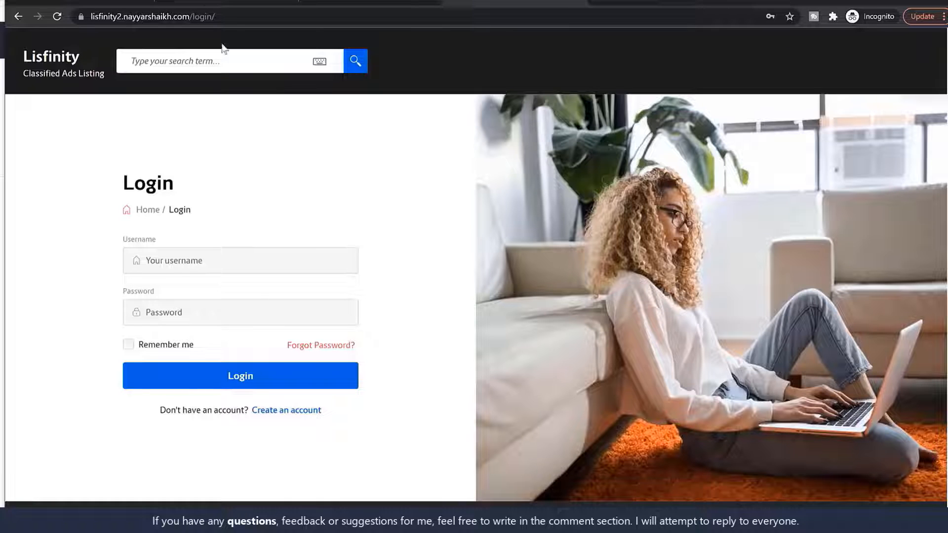
left_click_drag(216, 17, 192, 16)
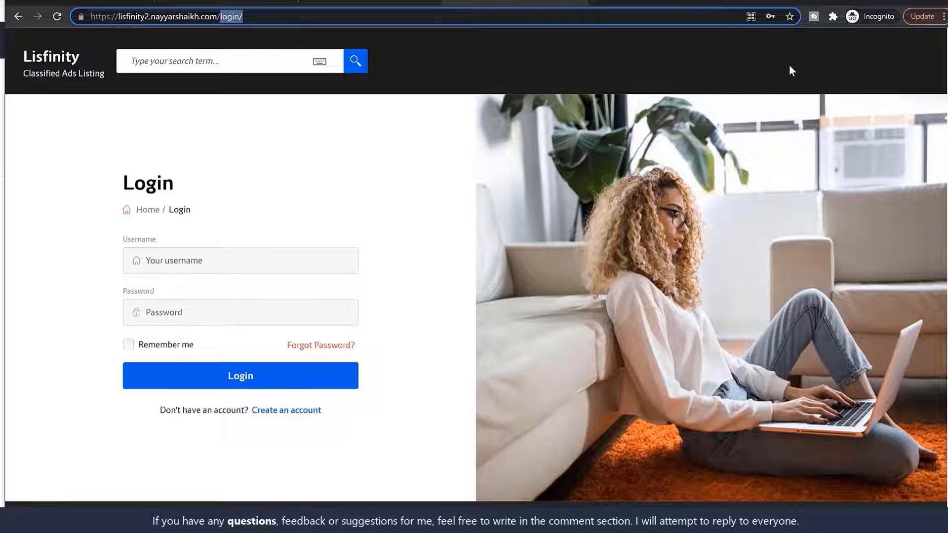
left_click(334, 115)
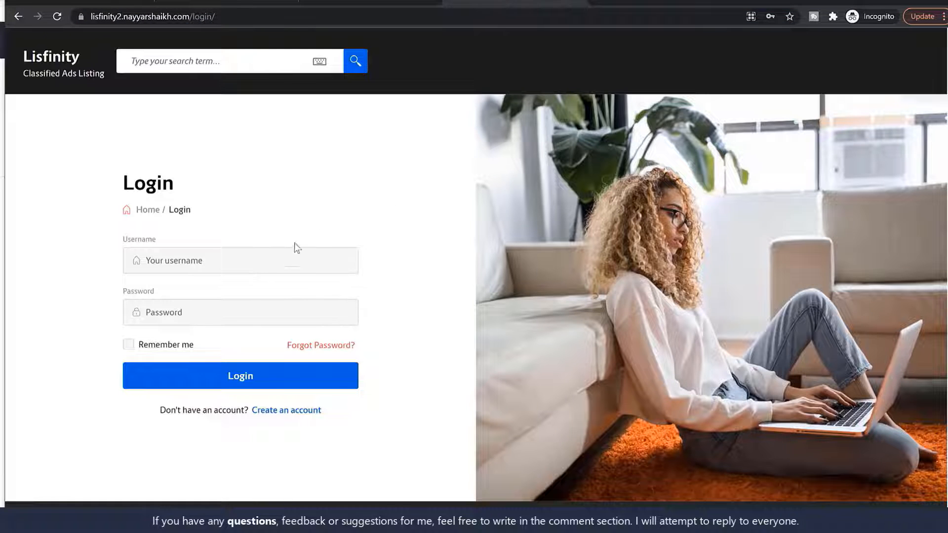
- Log in with the new account's username and password to reach the dashboard
left_click(255, 263)
type("nayyars")
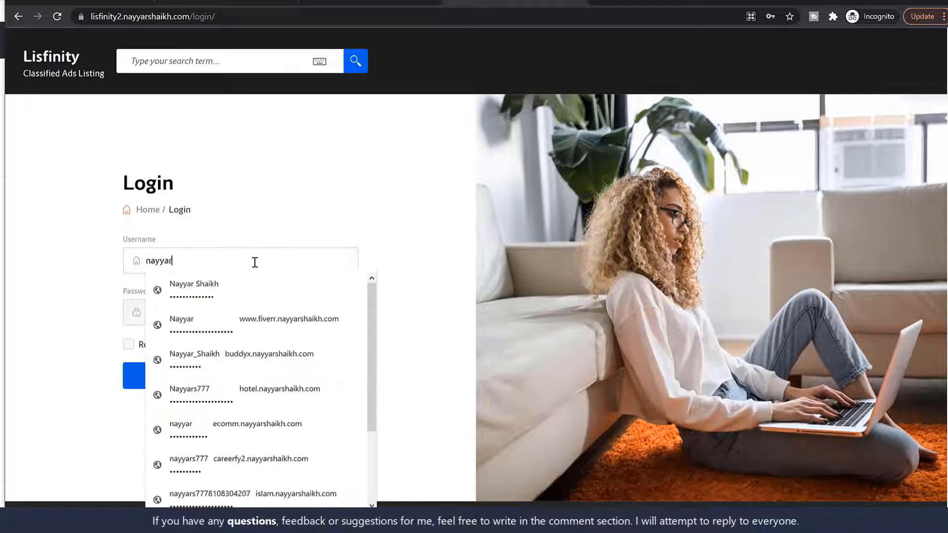
key("ctrl+a")
type("John Doe")
key("Tab")
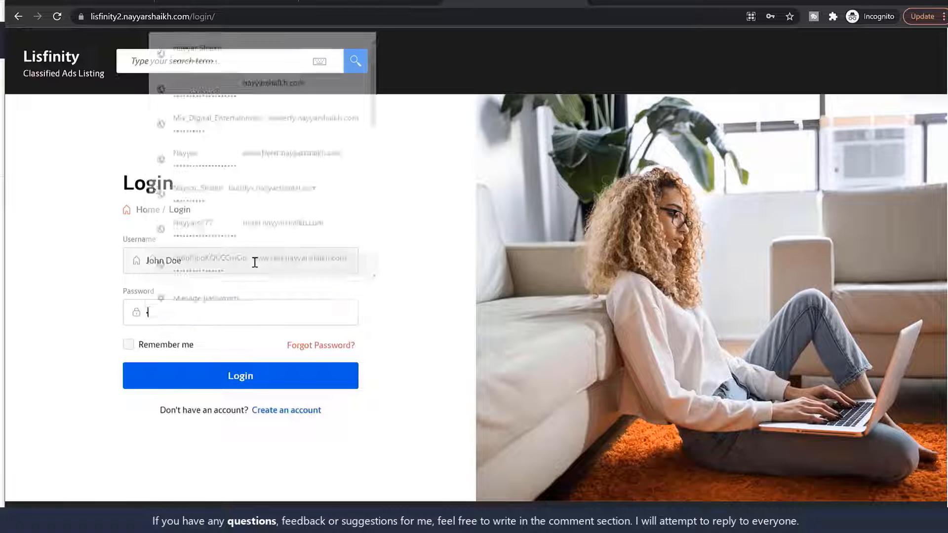
type("••••••••")
left_click(252, 379)
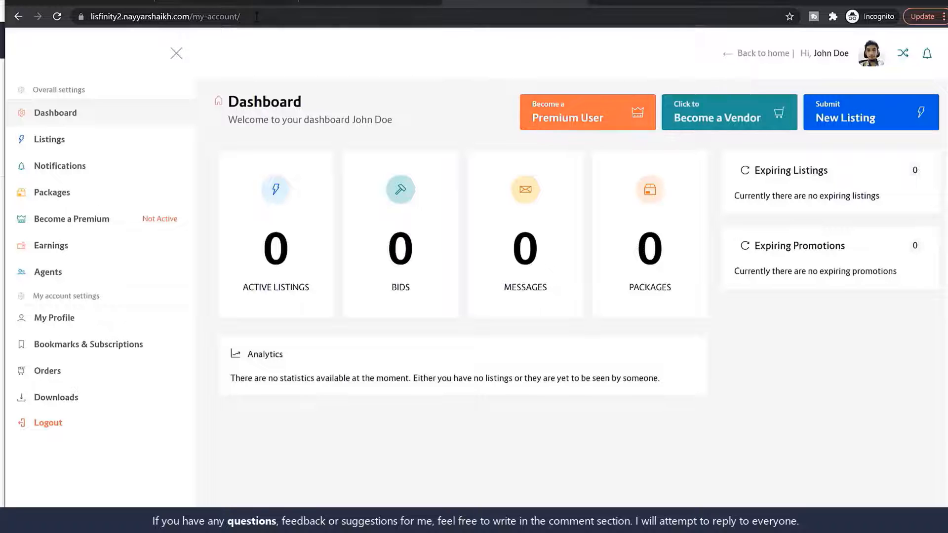
- Go to Listings > Packages in the account dashboard and review the no-packages notice
left_click_drag(256, 17, 189, 18)
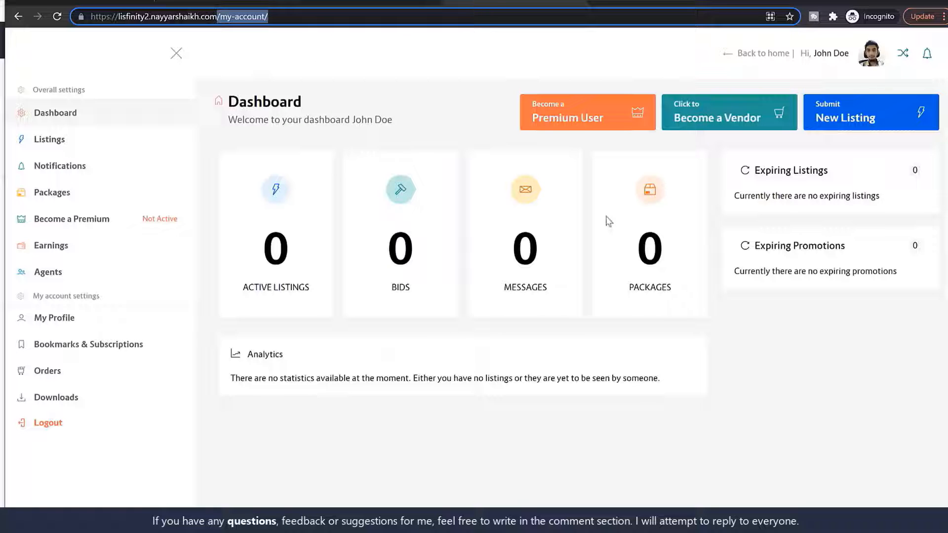
left_click(64, 144)
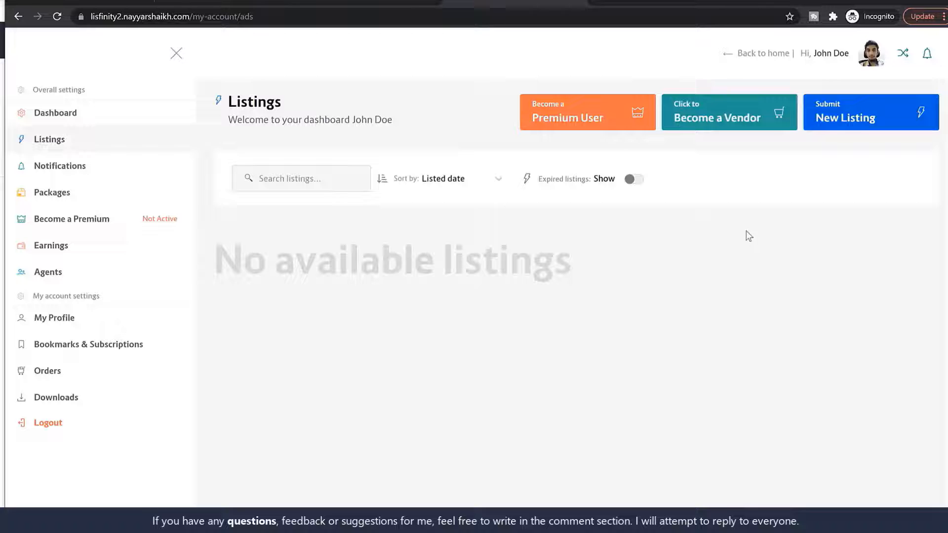
left_click(857, 119)
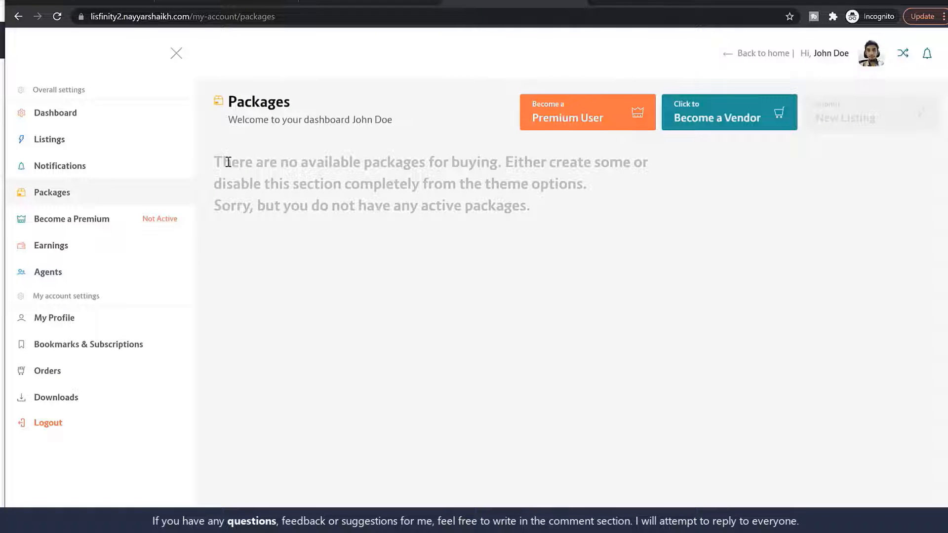
left_click_drag(214, 159, 594, 226)
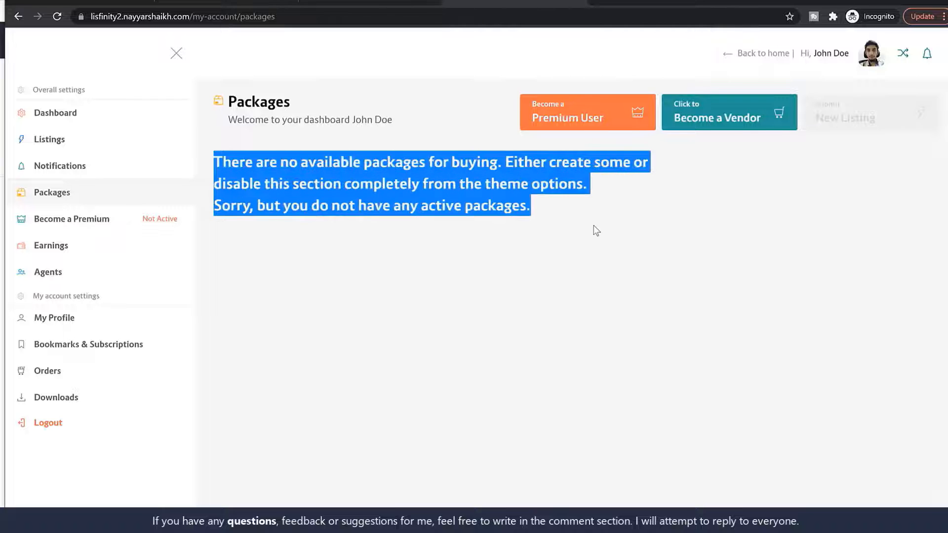
left_click(593, 226)
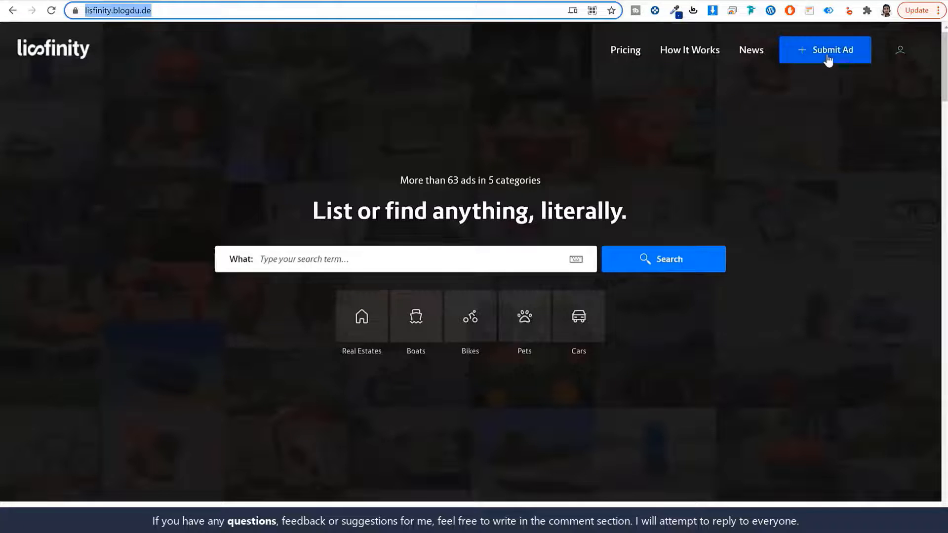
- Review the demo site's Packages page: active Premium package plus four packages priced $0.00–$26.00
left_click(827, 59)
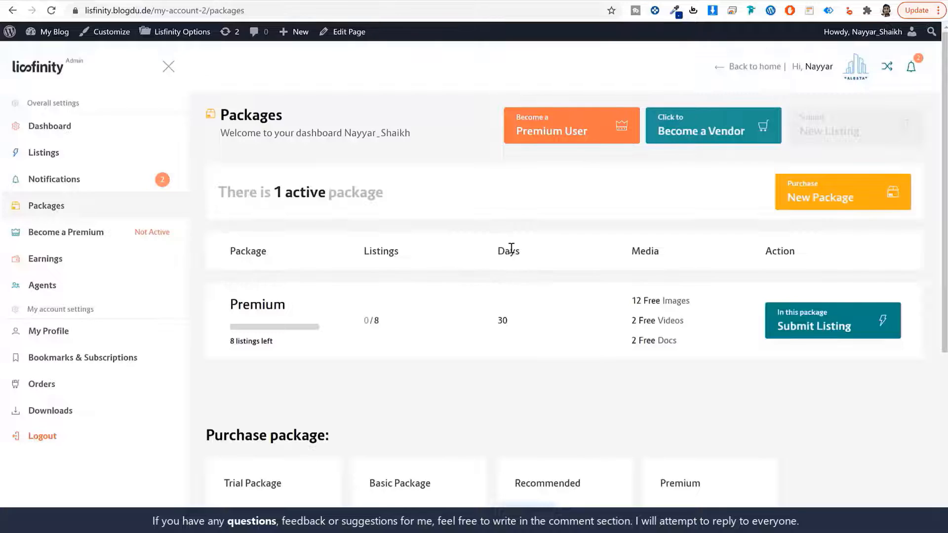
scroll(506, 272, "down", 5)
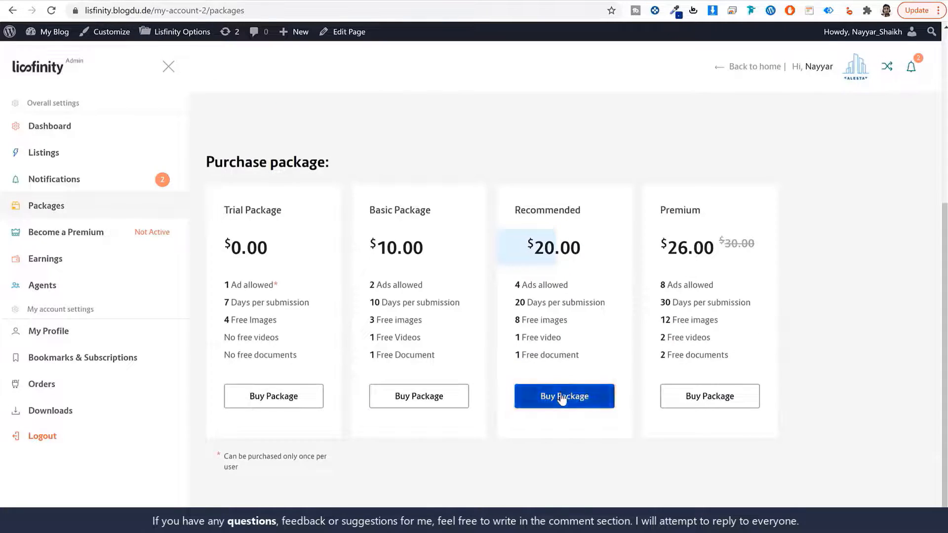
scroll(321, 247, "up", 5)
double_click(278, 313)
scroll(279, 313, "down", 5)
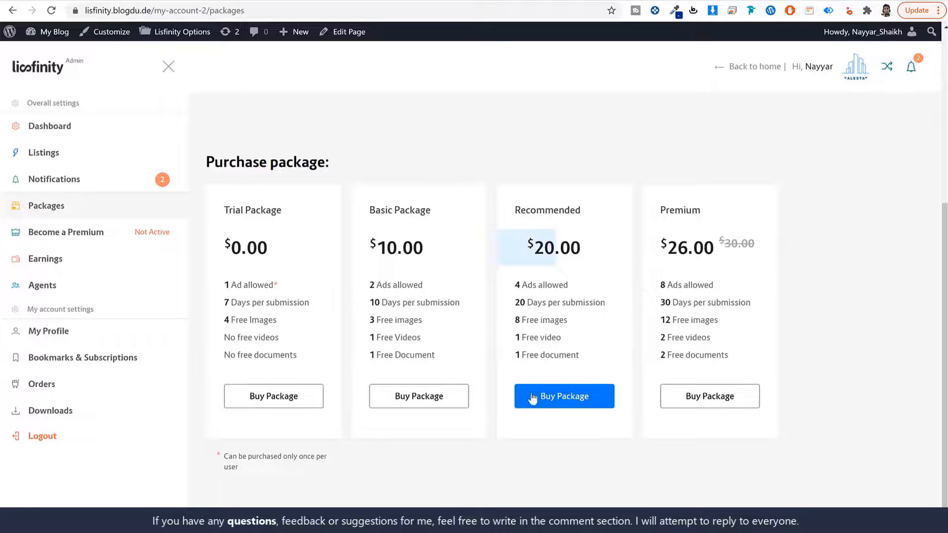
scroll(740, 397, "up", 5)
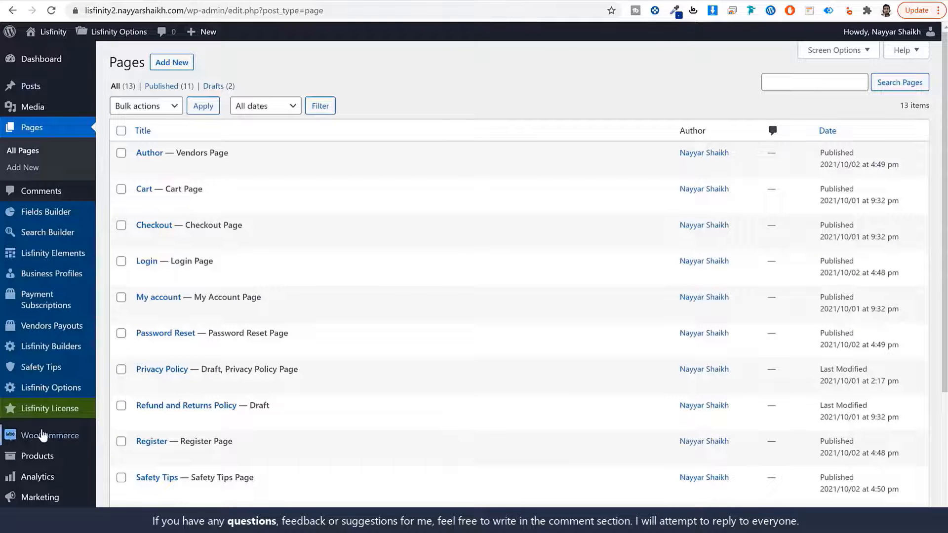
- Check the store's Products list in wp-admin, locating the Trial Package product
mouse_move(55, 461)
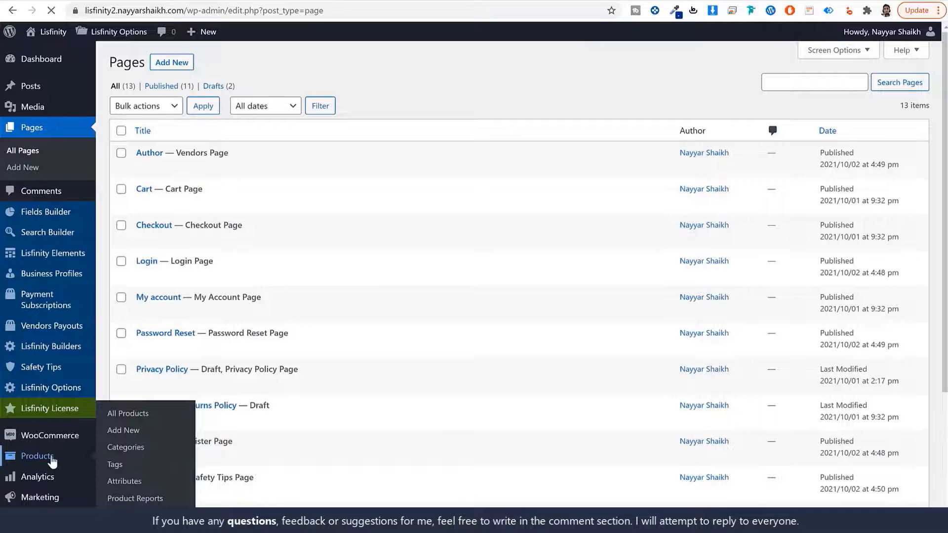
left_click(51, 459)
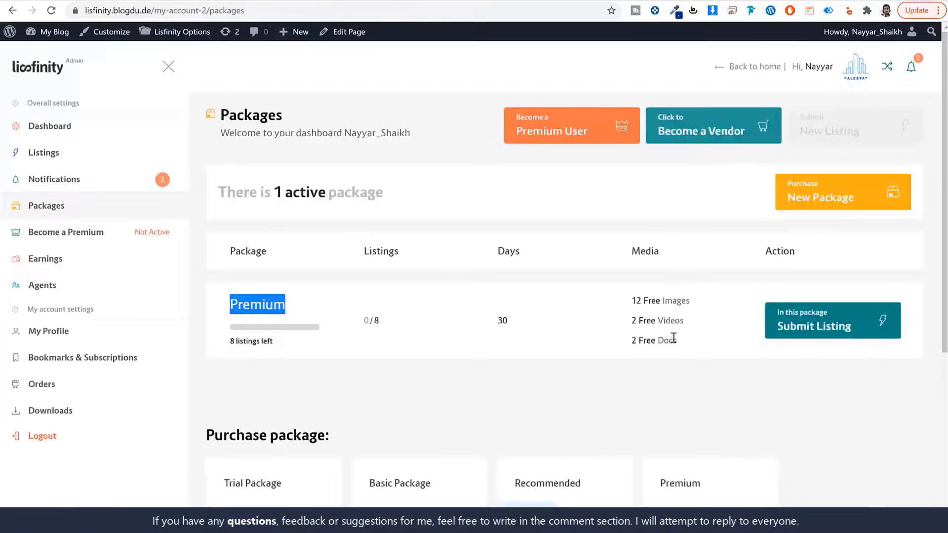
scroll(674, 339, "down", 5)
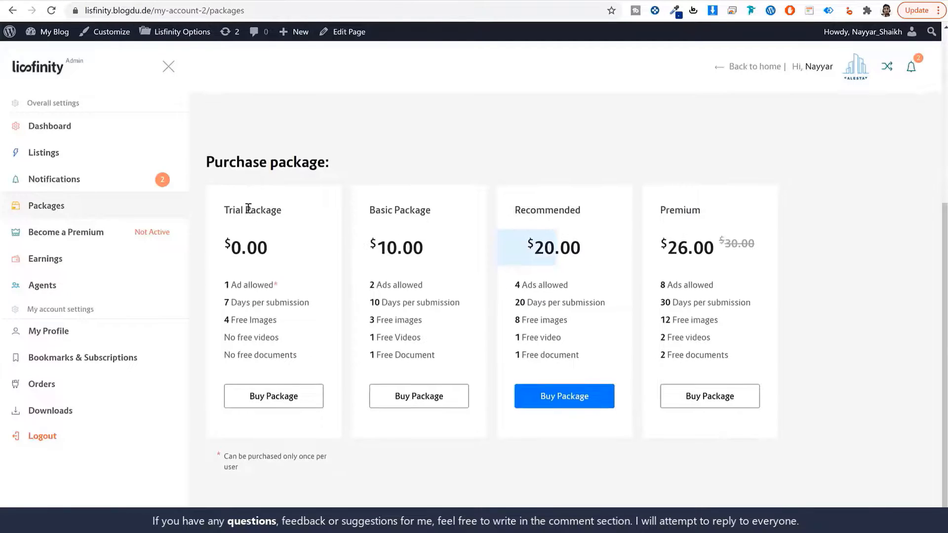
left_click_drag(288, 210, 223, 210)
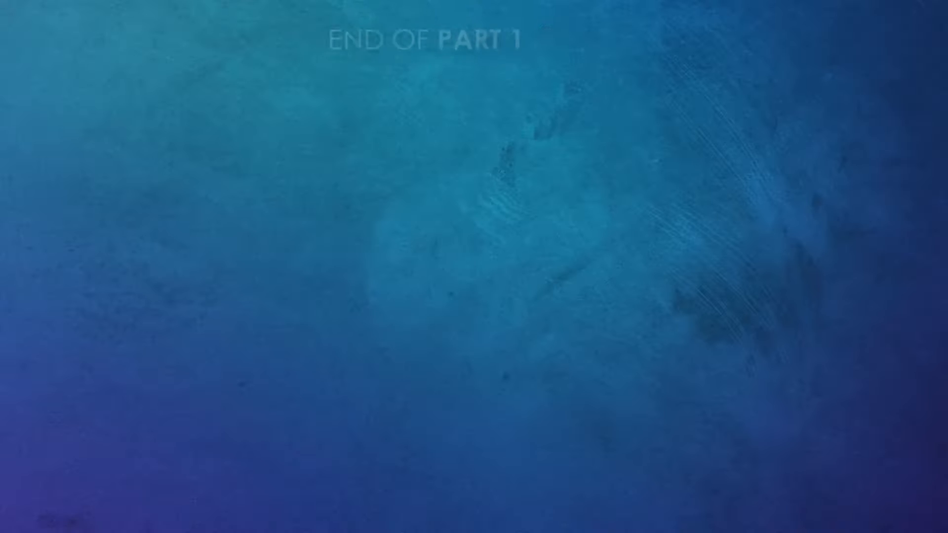